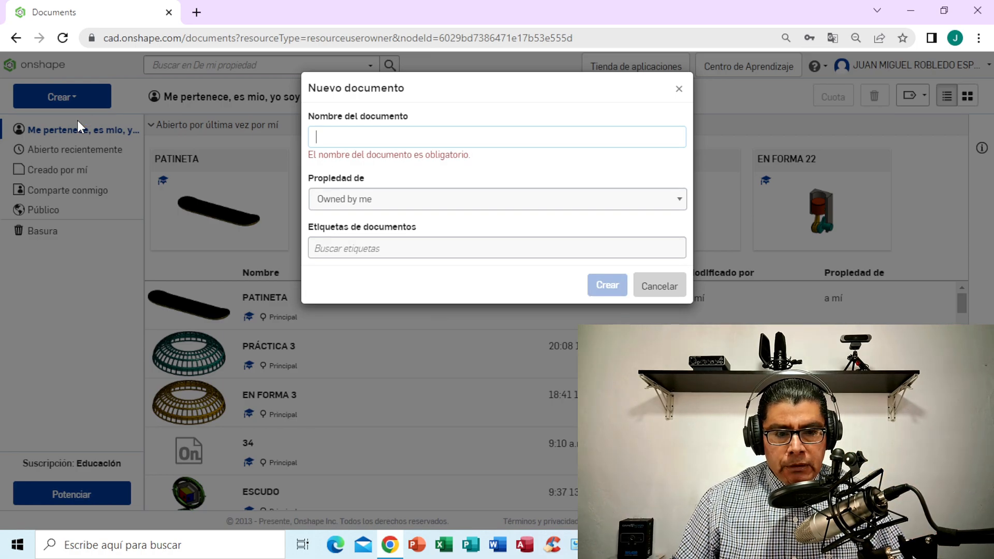
- Create a new document named SKATEBOARD/PATINETA
{"action": "type", "text": "SKATEBOARD/PATINETA"}
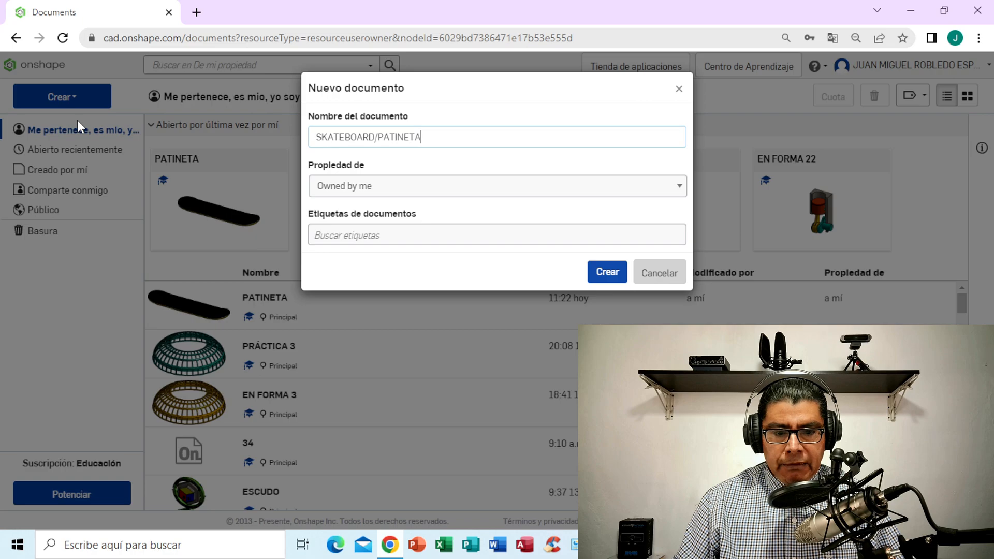
{"action": "left_click", "coordinate": [613, 273]}
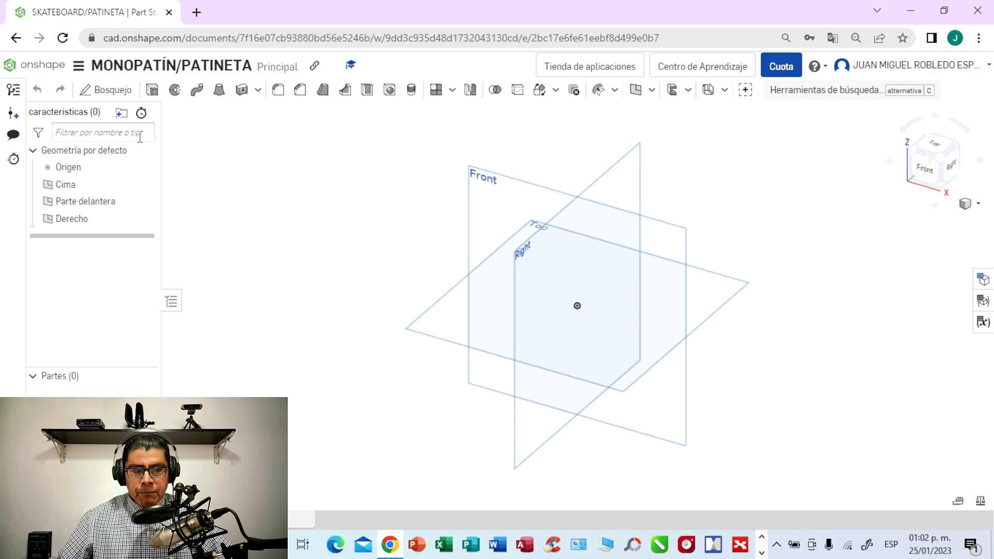
- Set the workspace's default length unit to millimetres (Milímetro) and accept the unit settings
{"action": "left_click", "coordinate": [79, 69]}
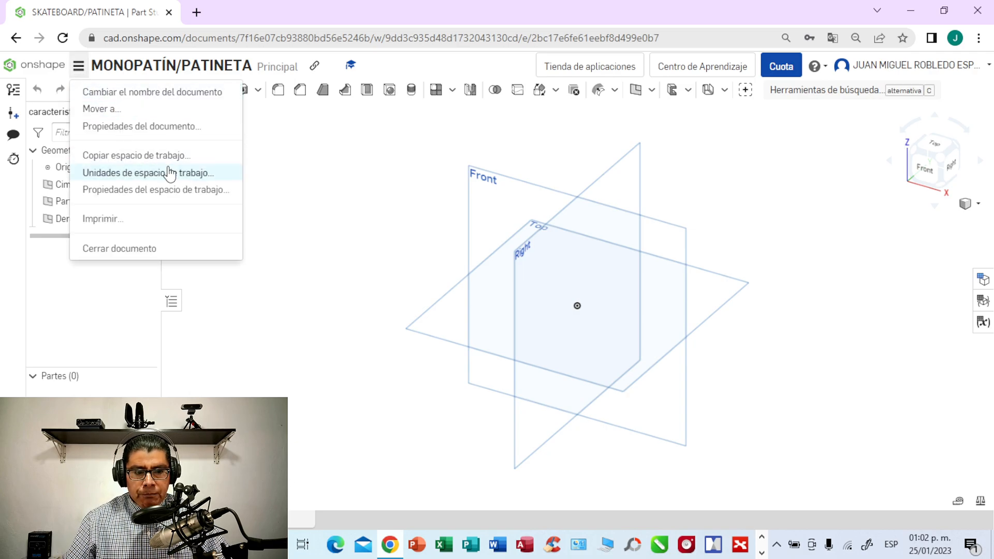
{"action": "left_click", "coordinate": [186, 174]}
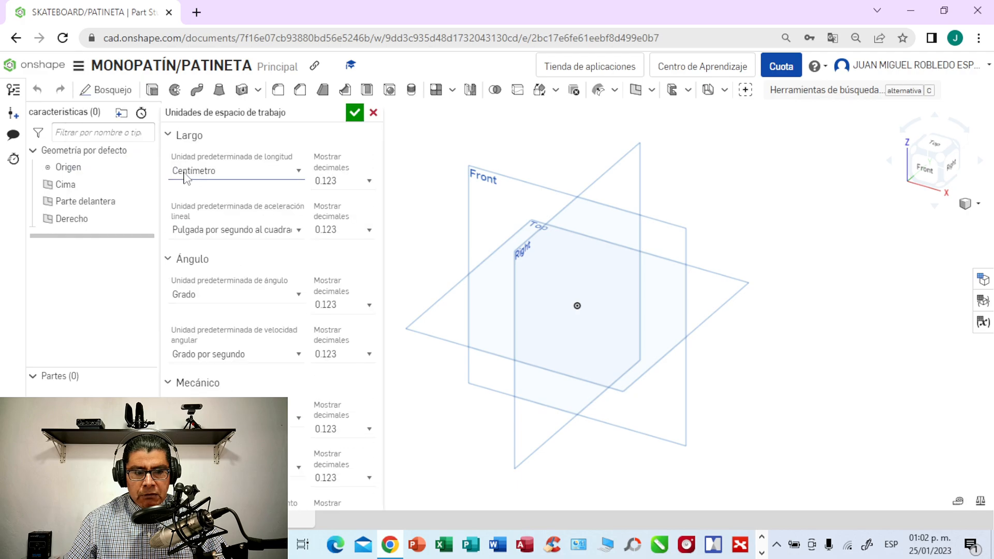
{"action": "left_click", "coordinate": [299, 173]}
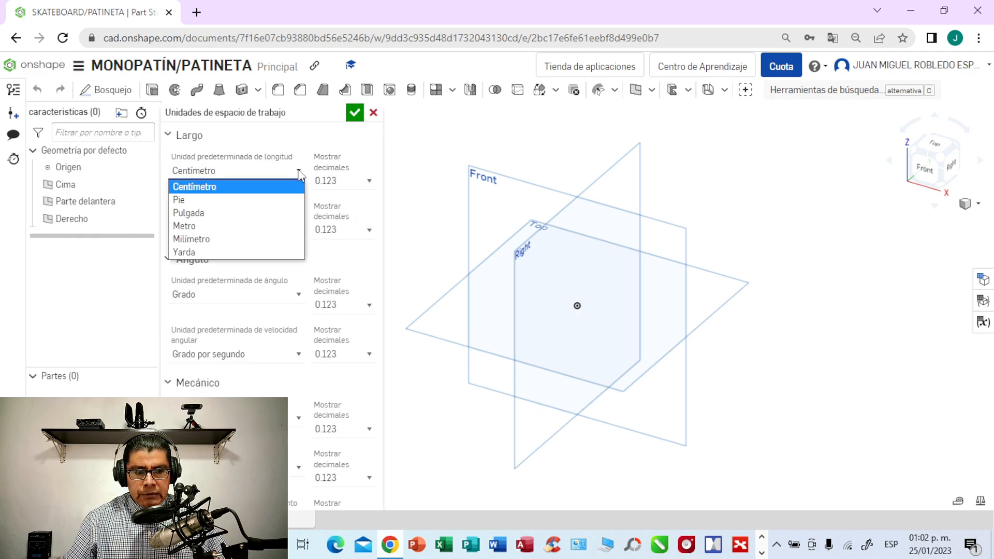
{"action": "left_click", "coordinate": [210, 188]}
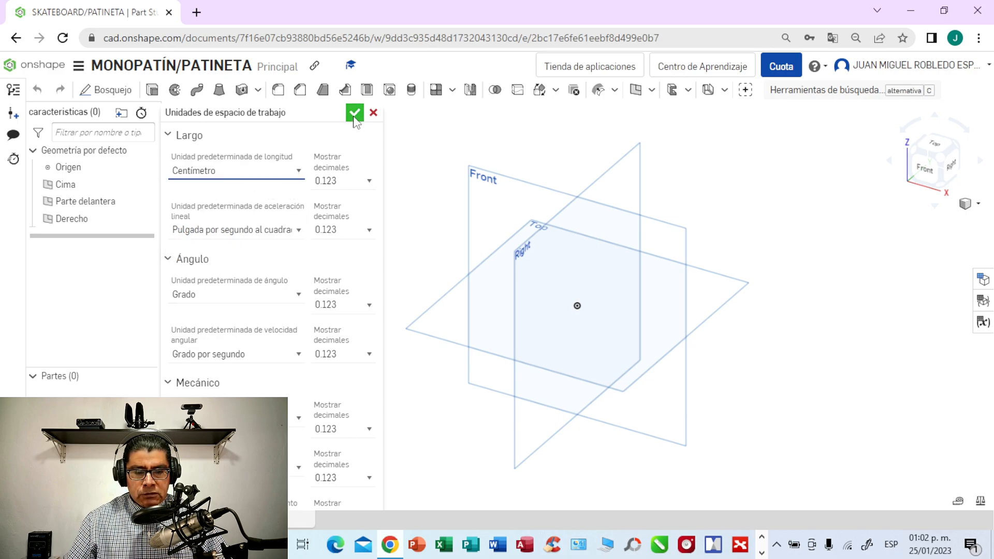
{"action": "left_click", "coordinate": [299, 171]}
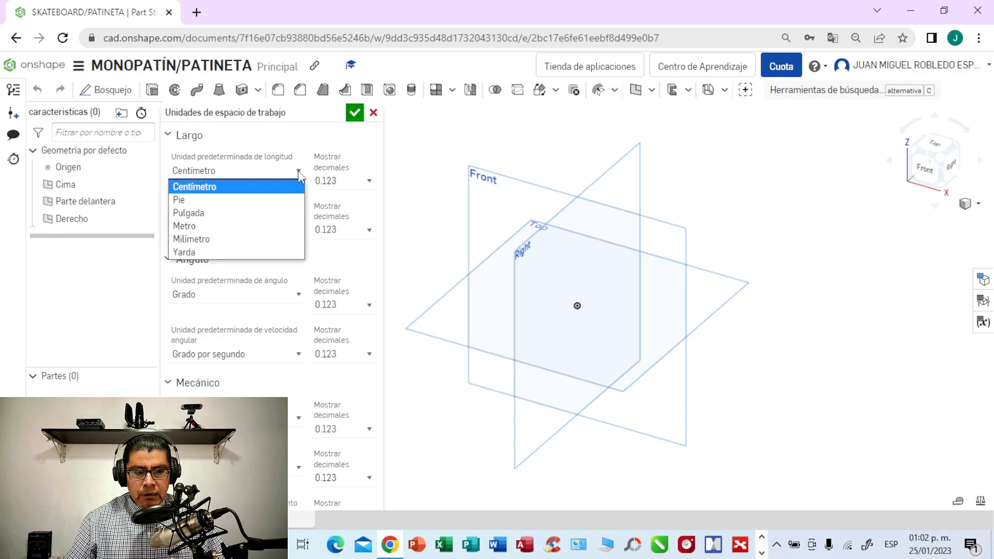
{"action": "left_click", "coordinate": [192, 239]}
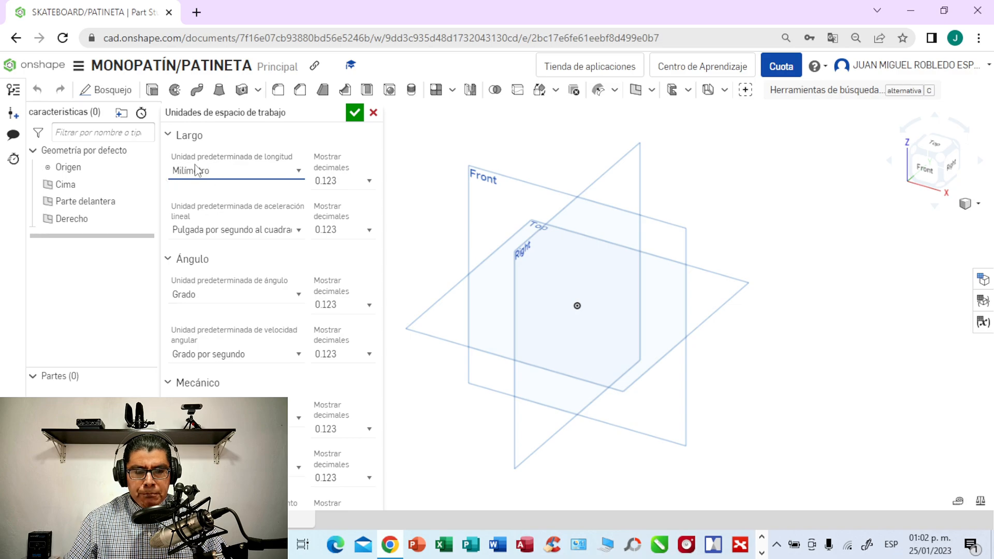
{"action": "left_click", "coordinate": [355, 115]}
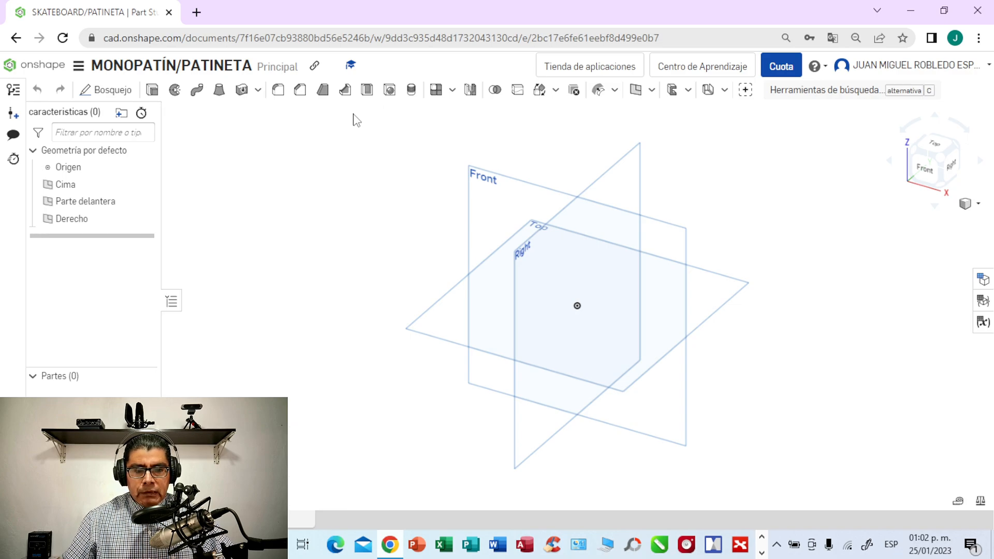
- Start a new sketch on the Front plane and view that plane face-on
{"action": "left_click", "coordinate": [489, 190]}
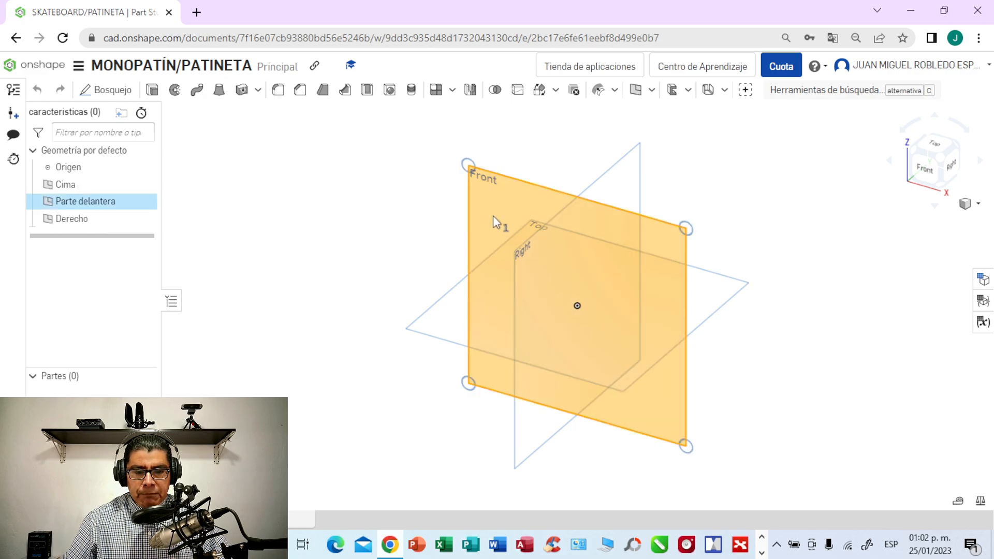
{"action": "left_click", "coordinate": [113, 91]}
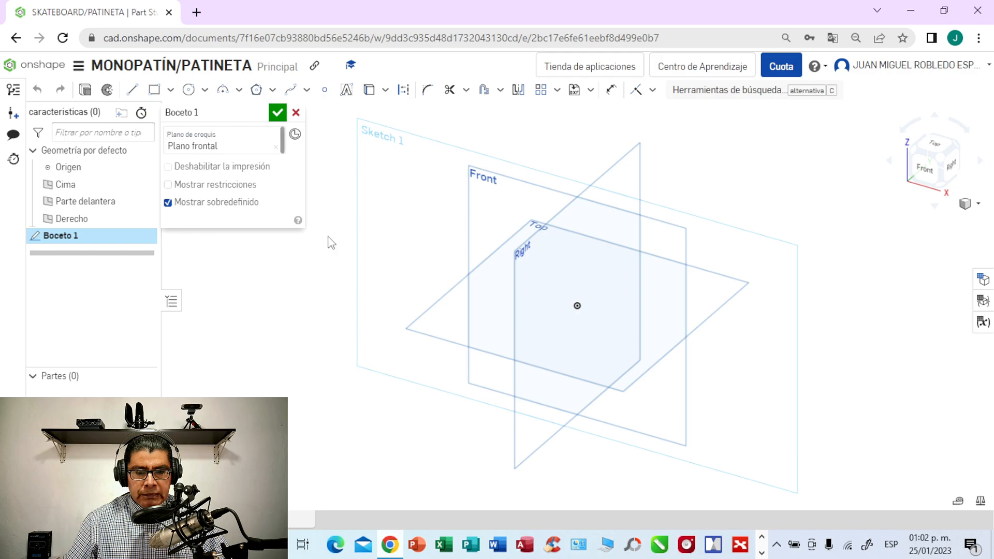
{"action": "left_click", "coordinate": [922, 169]}
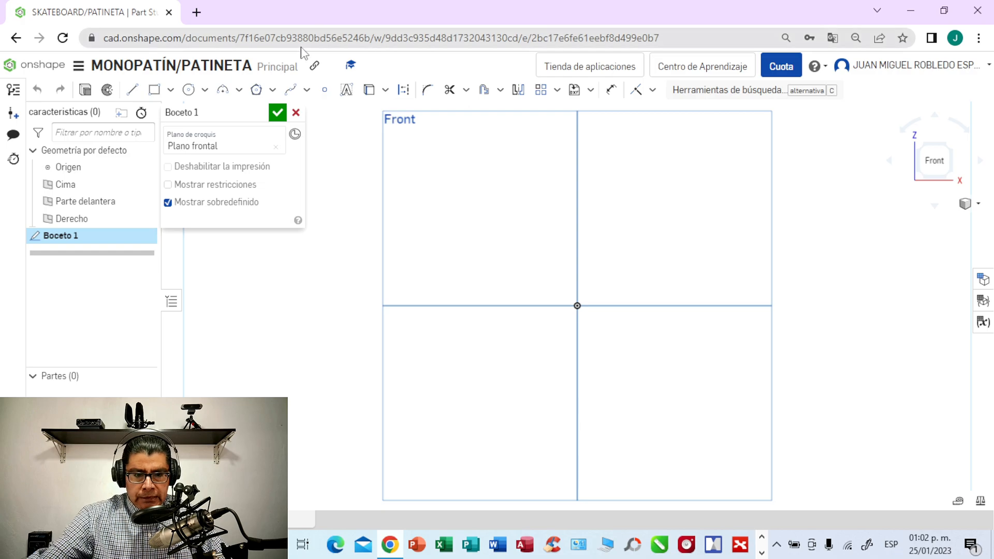
- Sketch a long, thin centre-point rectangle about 134 mm wide and 13 mm high, centred on the origin
{"action": "left_click", "coordinate": [171, 91]}
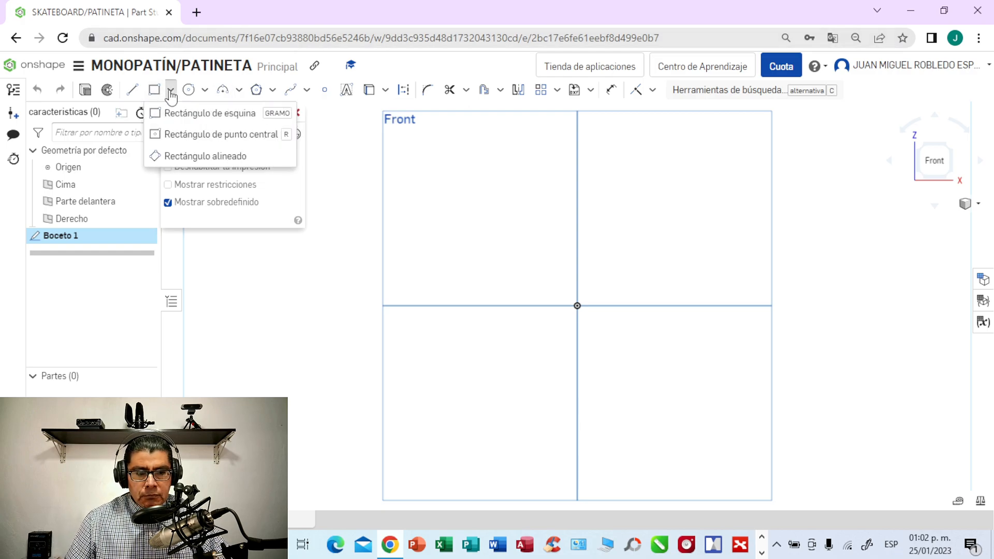
{"action": "left_click", "coordinate": [181, 136]}
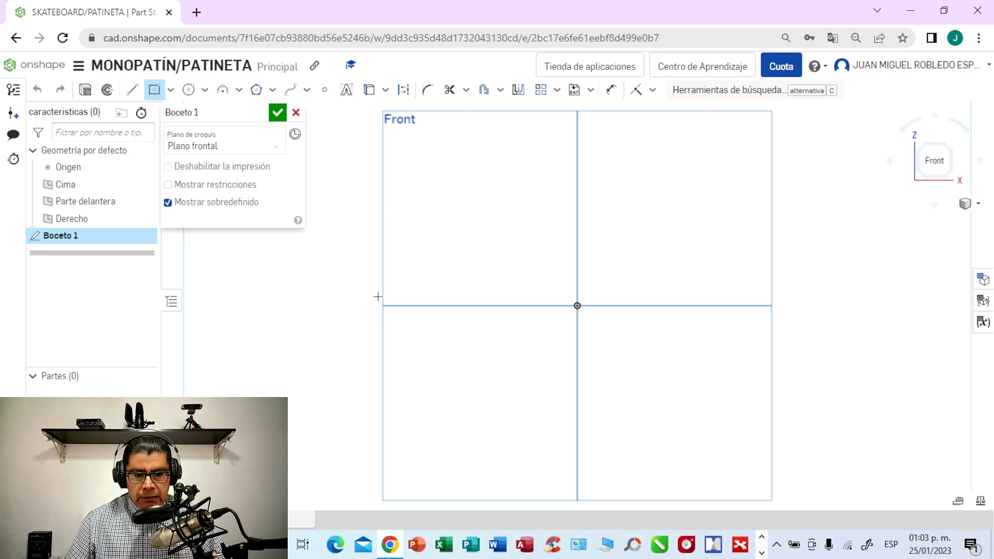
{"action": "left_click", "coordinate": [577, 306]}
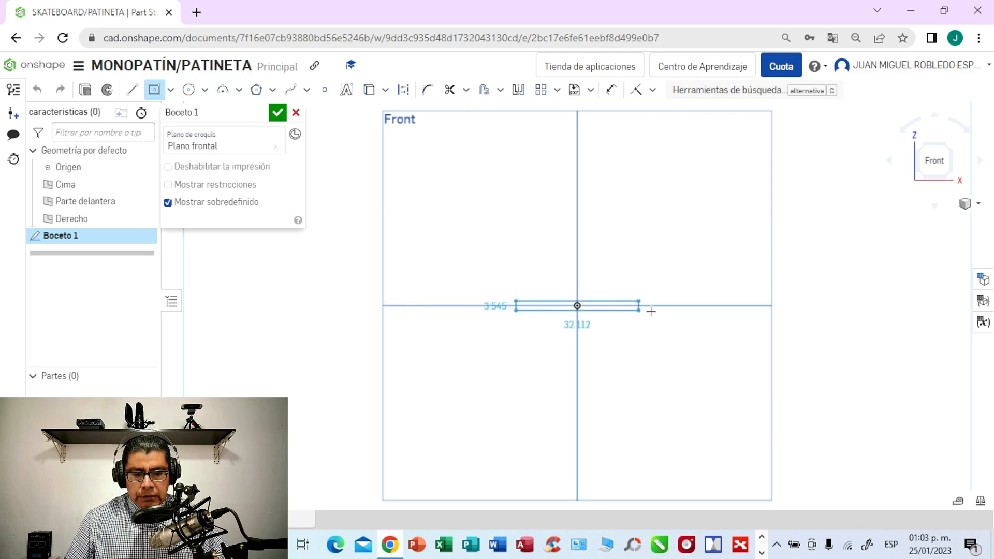
{"action": "left_click", "coordinate": [751, 322]}
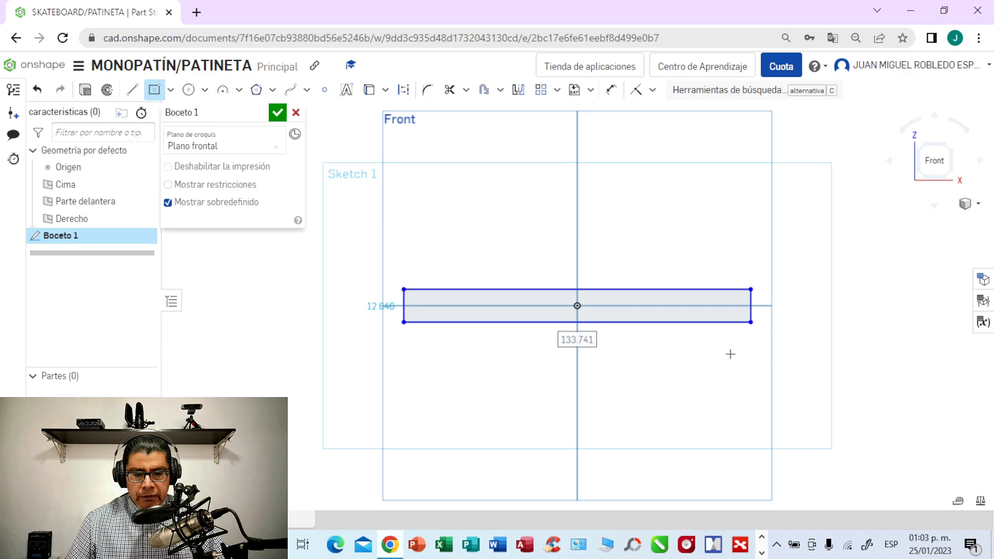
{"action": "key", "text": "Tab"}
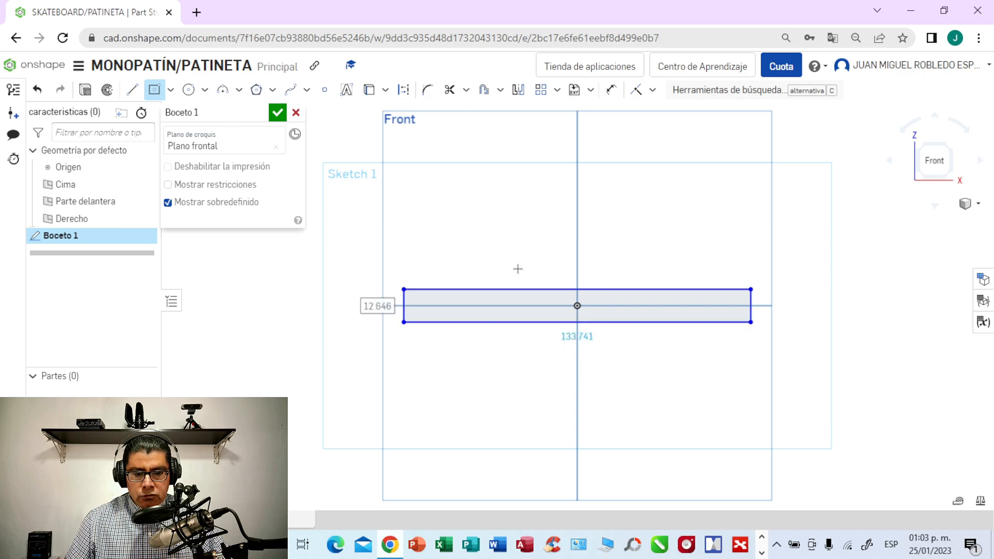
{"action": "key", "text": "Tab"}
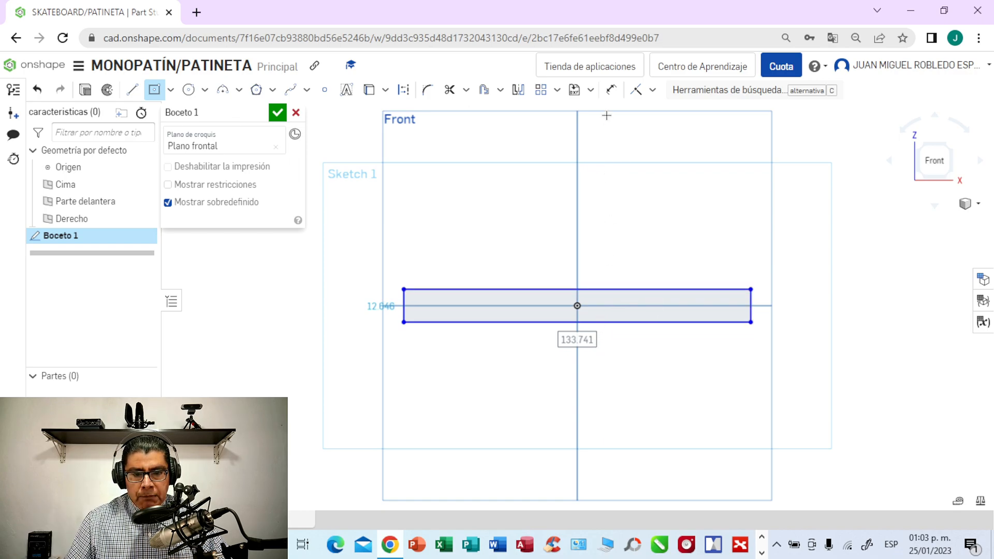
- Dimension the rectangle's lower edge and set its length to 520 mm
{"action": "left_click", "coordinate": [610, 90]}
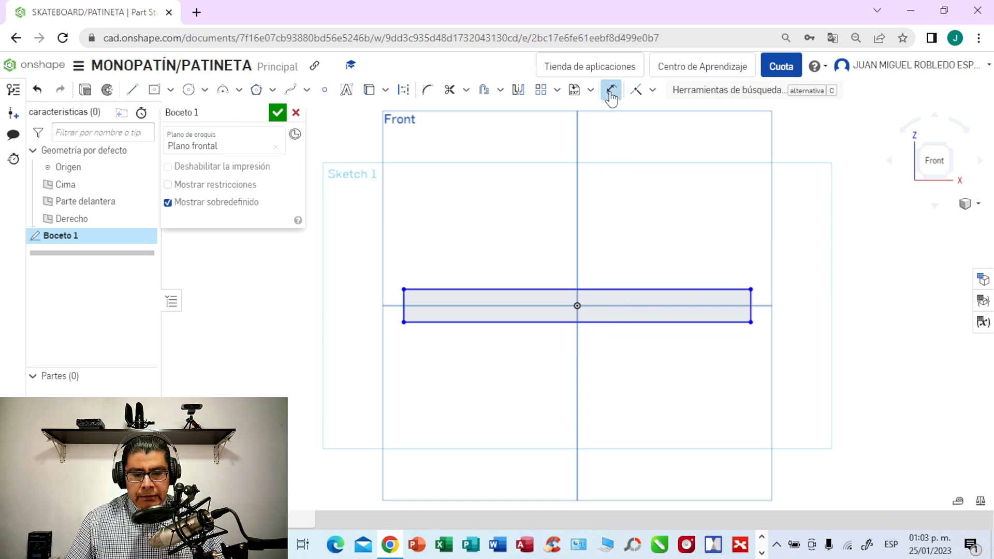
{"action": "left_click", "coordinate": [609, 323]}
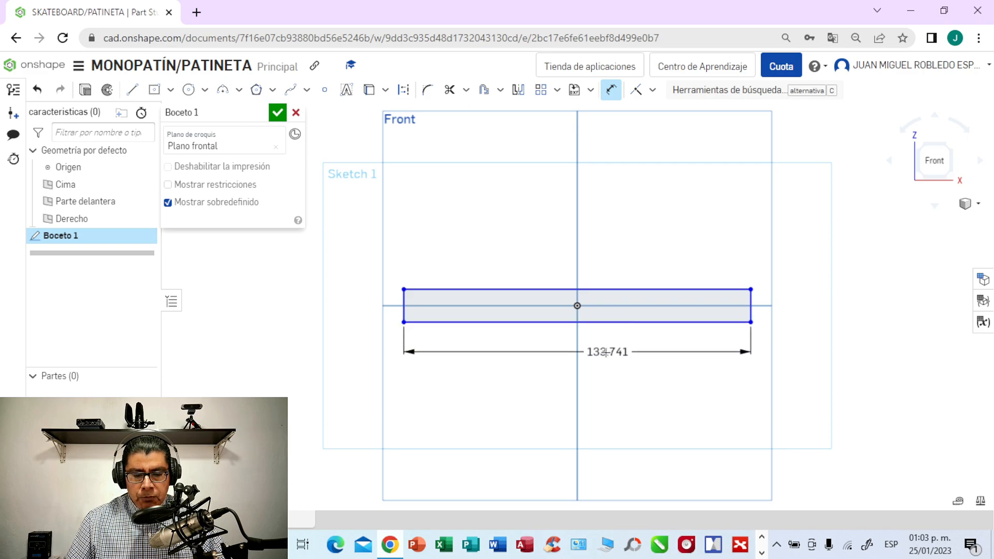
{"action": "left_click", "coordinate": [607, 356]}
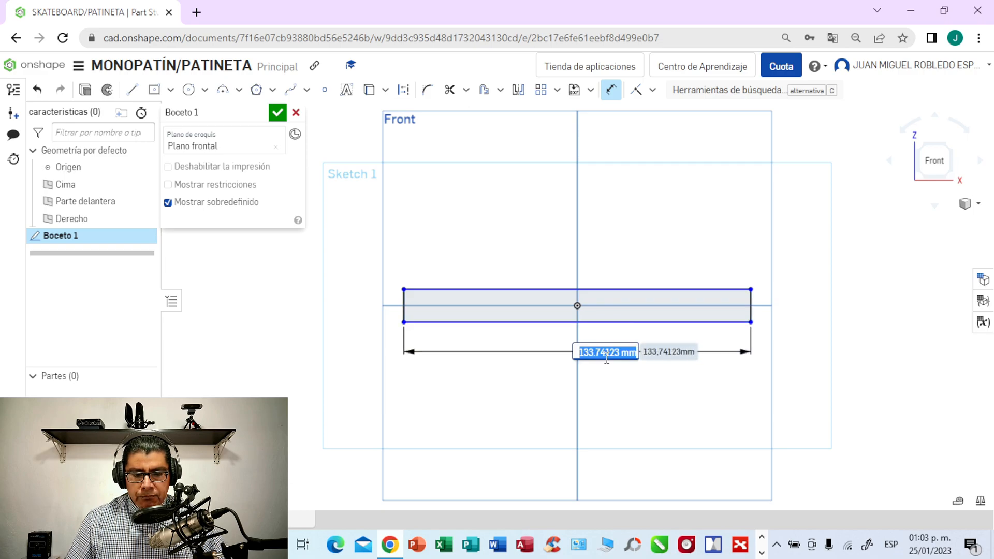
{"action": "type", "text": "52"}
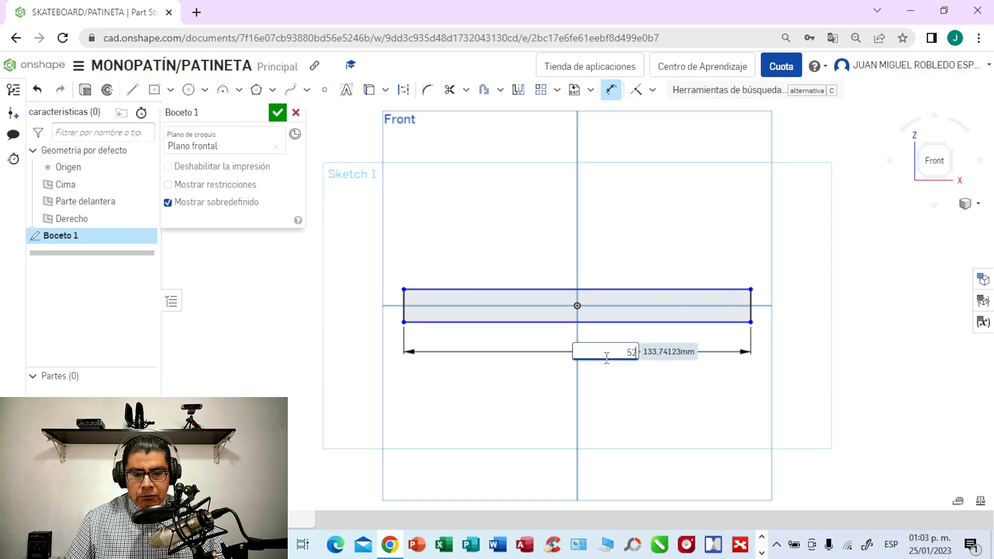
{"action": "type", "text": "0"}
{"action": "key", "text": "Return"}
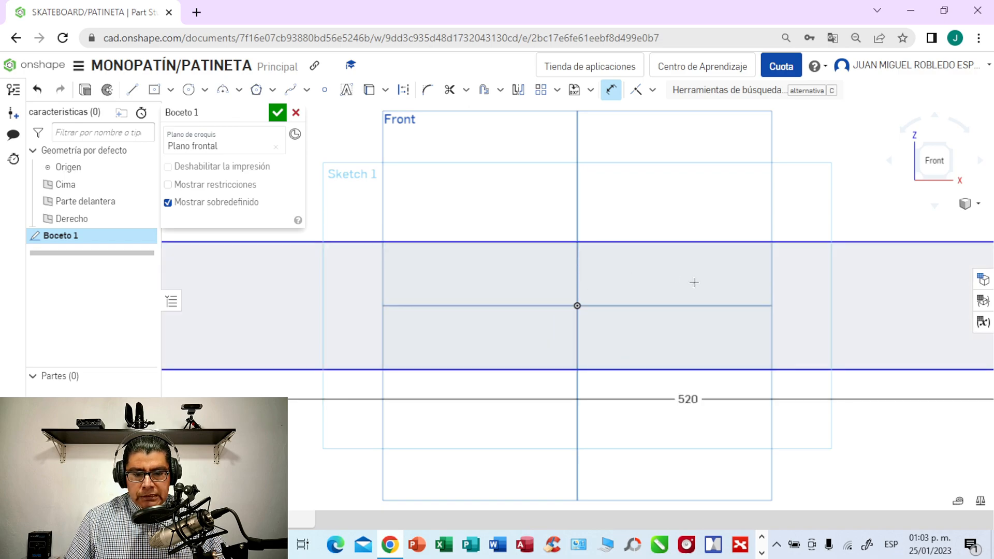
- Dimension the rectangle's right vertical edge and set its height to 18 mm
{"action": "scroll", "coordinate": [829, 194], "scroll_direction": "down", "scroll_amount": 1}
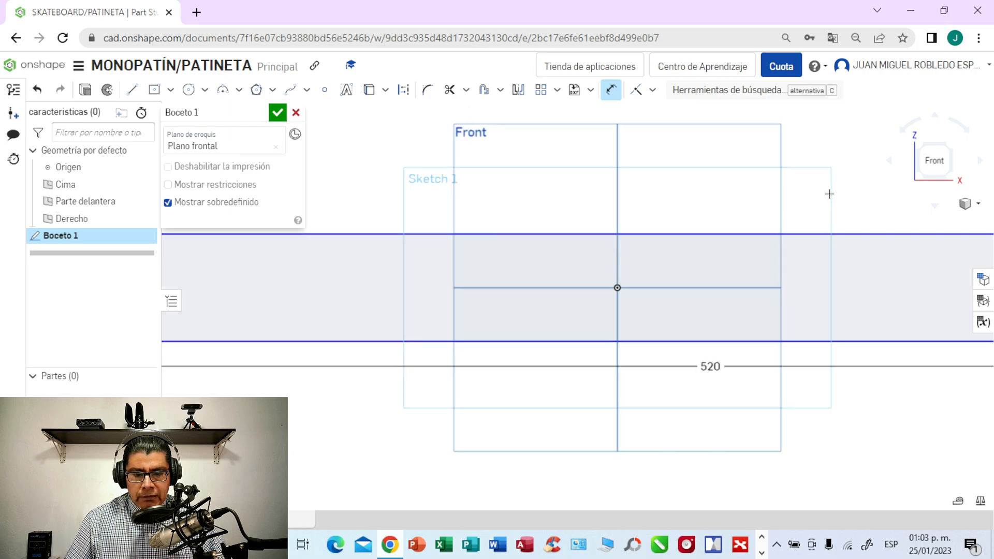
{"action": "scroll", "coordinate": [829, 194], "scroll_direction": "down", "scroll_amount": 2}
{"action": "scroll", "coordinate": [828, 196], "scroll_direction": "down", "scroll_amount": 1}
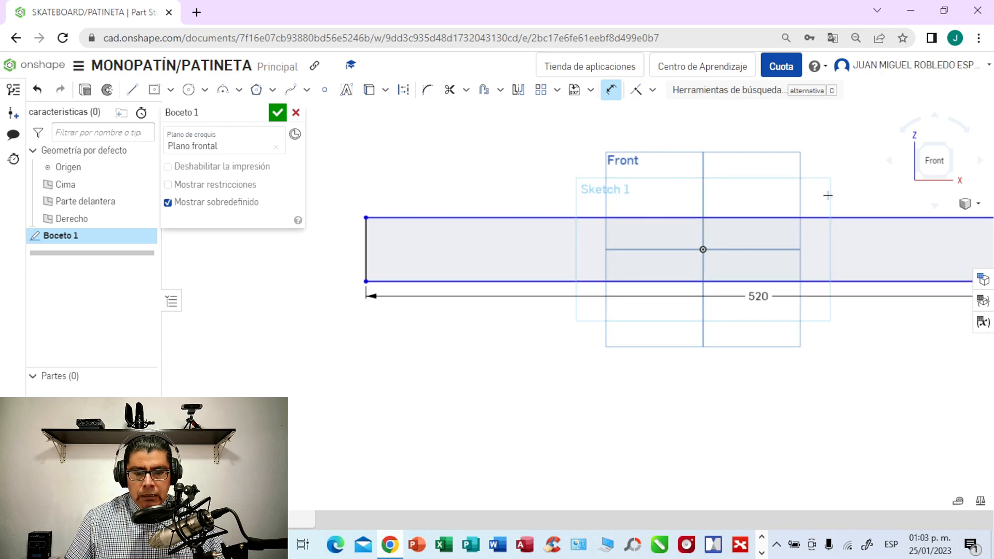
{"action": "mouse_move", "coordinate": [677, 406]}
{"action": "middle_mouse_down"}
{"action": "mouse_move", "coordinate": [642, 415]}
{"action": "mouse_move", "coordinate": [548, 499]}
{"action": "mouse_move", "coordinate": [520, 500]}
{"action": "middle_mouse_up"}
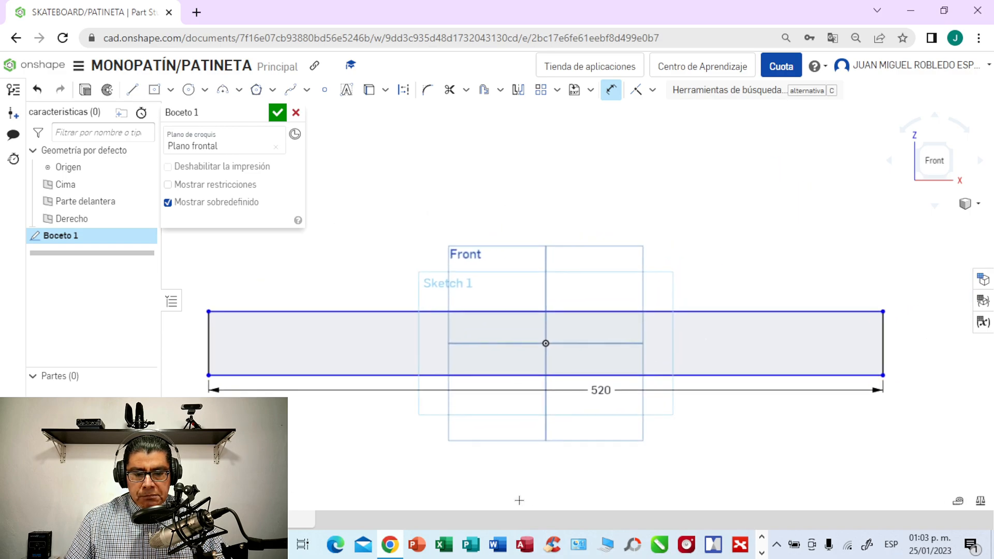
{"action": "middle_click_drag", "start_coordinate": [646, 460], "coordinate": [600, 456]}
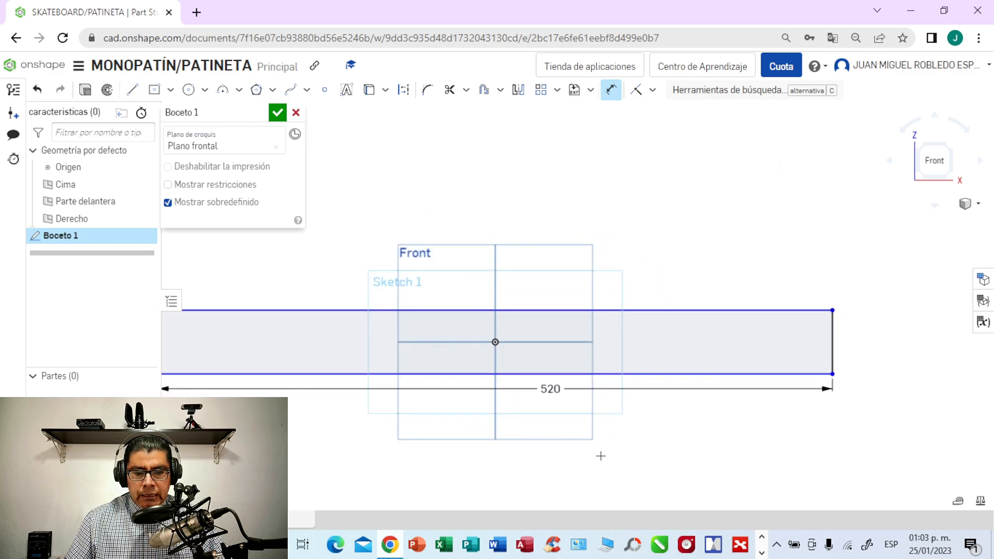
{"action": "left_click", "coordinate": [832, 338]}
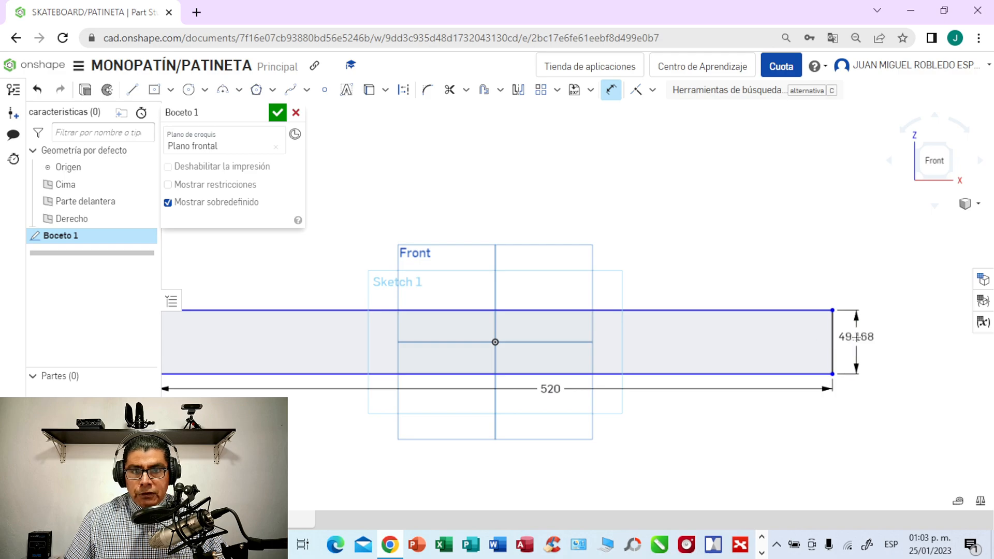
{"action": "left_click", "coordinate": [856, 337]}
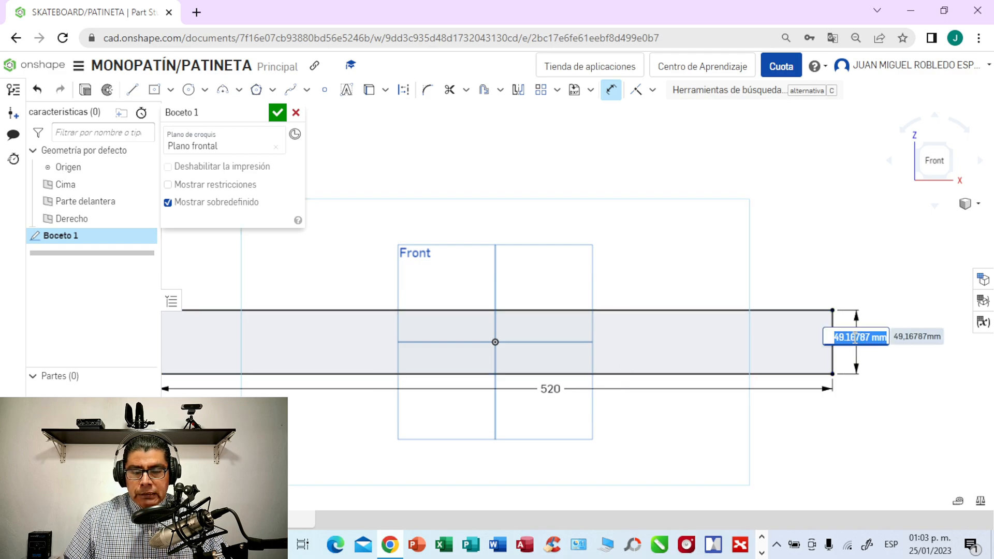
{"action": "key", "text": "BackSpace"}
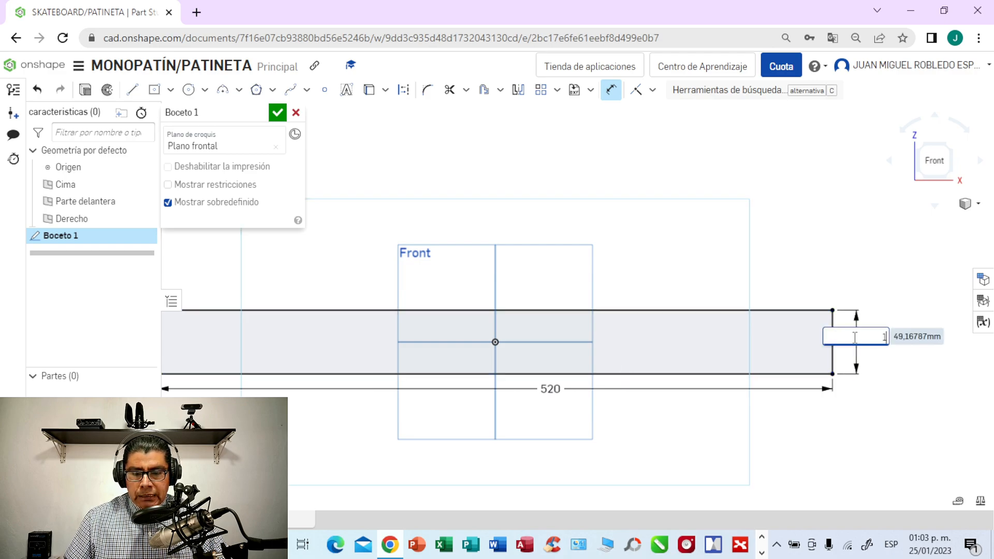
{"action": "key", "text": "Return"}
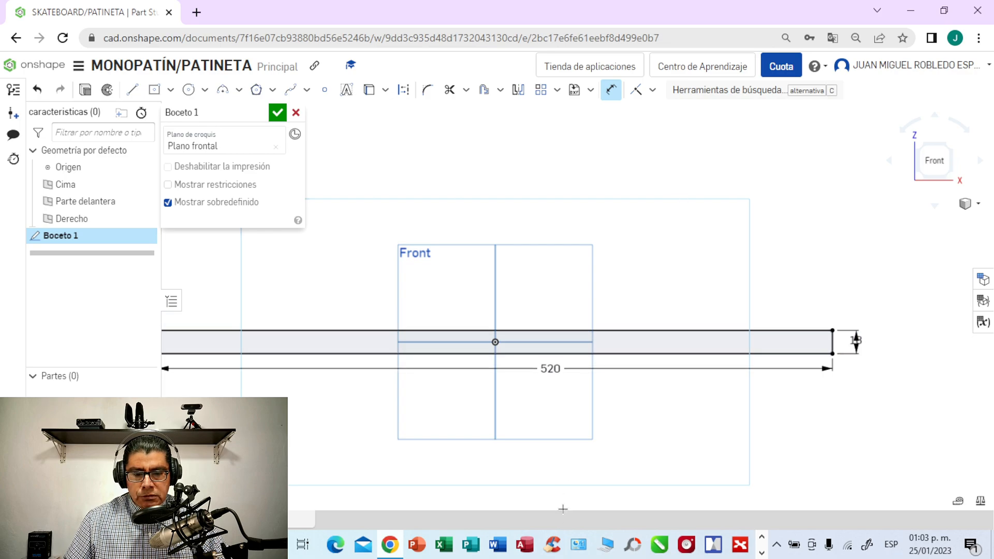
- Draw a horizontal construction line about 147 mm long outward from the rectangle's lower-left corner
{"action": "mouse_move", "coordinate": [817, 468]}
{"action": "middle_mouse_down"}
{"action": "mouse_move", "coordinate": [806, 468]}
{"action": "mouse_move", "coordinate": [871, 465]}
{"action": "middle_mouse_up"}
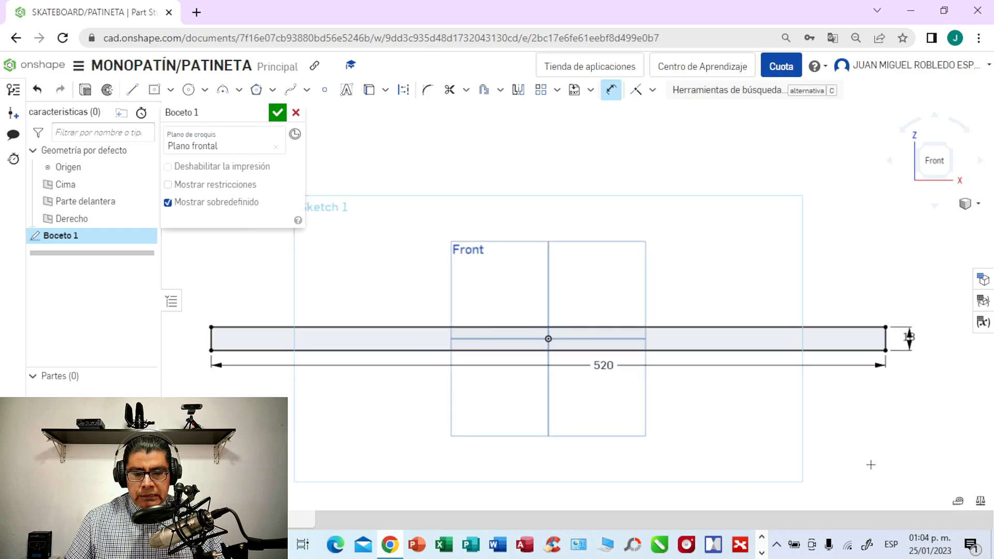
{"action": "scroll", "coordinate": [871, 465], "scroll_direction": "down", "scroll_amount": 2}
{"action": "mouse_move", "coordinate": [863, 460]}
{"action": "middle_mouse_down"}
{"action": "mouse_move", "coordinate": [878, 404]}
{"action": "mouse_move", "coordinate": [901, 472]}
{"action": "middle_mouse_up"}
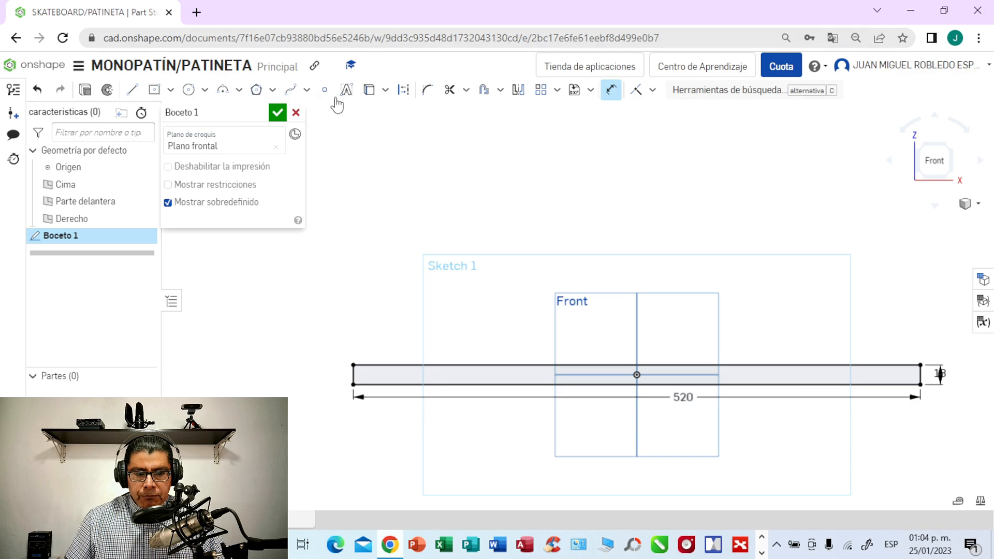
{"action": "left_click", "coordinate": [135, 95]}
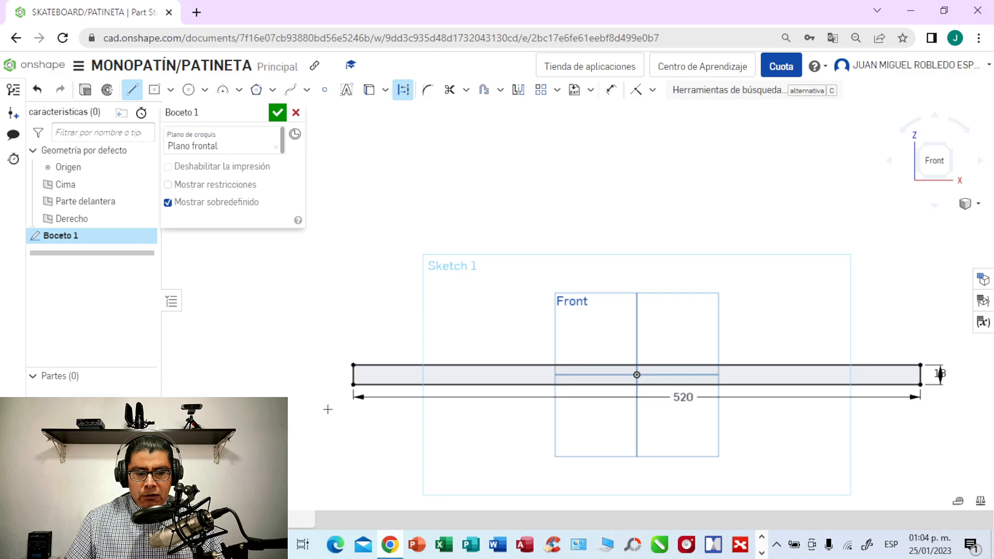
{"action": "left_click", "coordinate": [353, 385]}
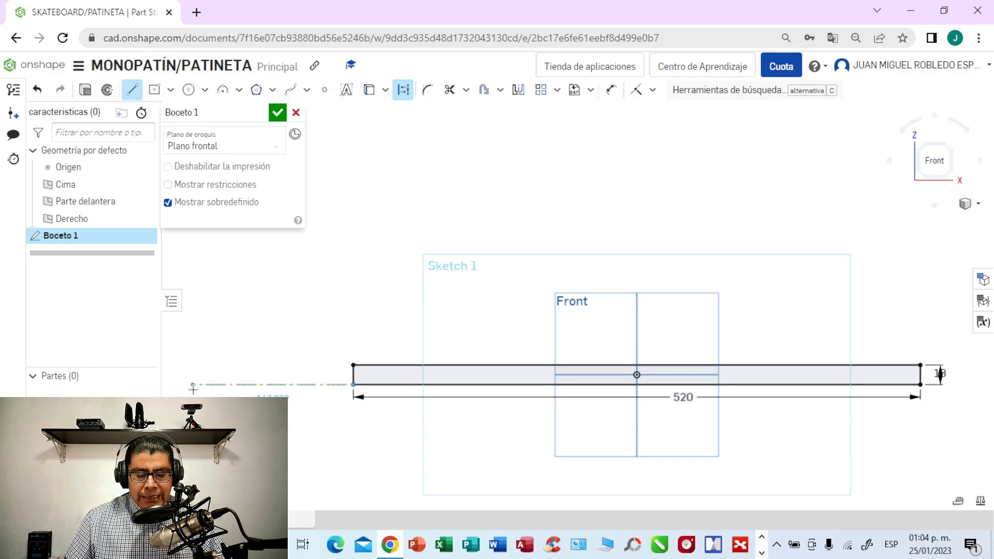
{"action": "left_click", "coordinate": [193, 387]}
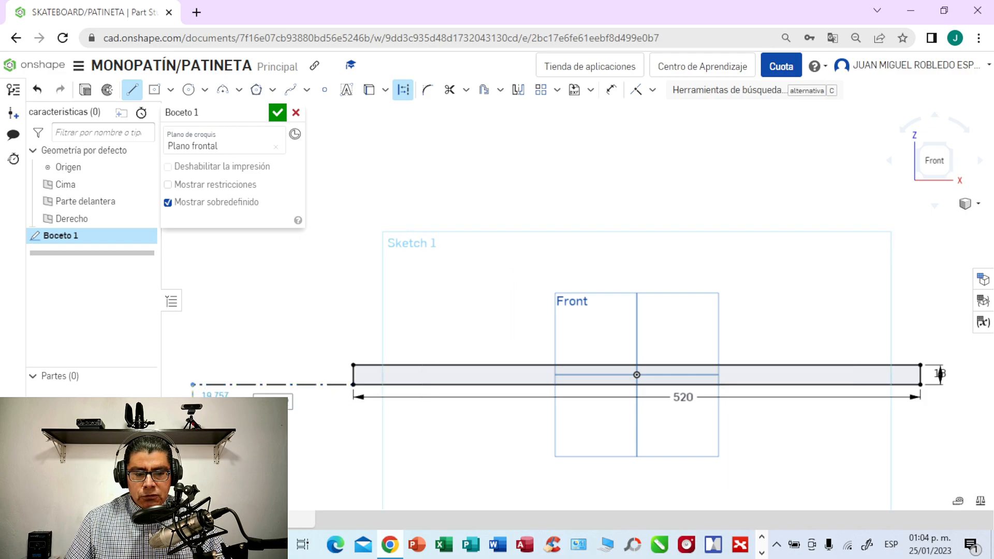
{"action": "key", "text": "Escape"}
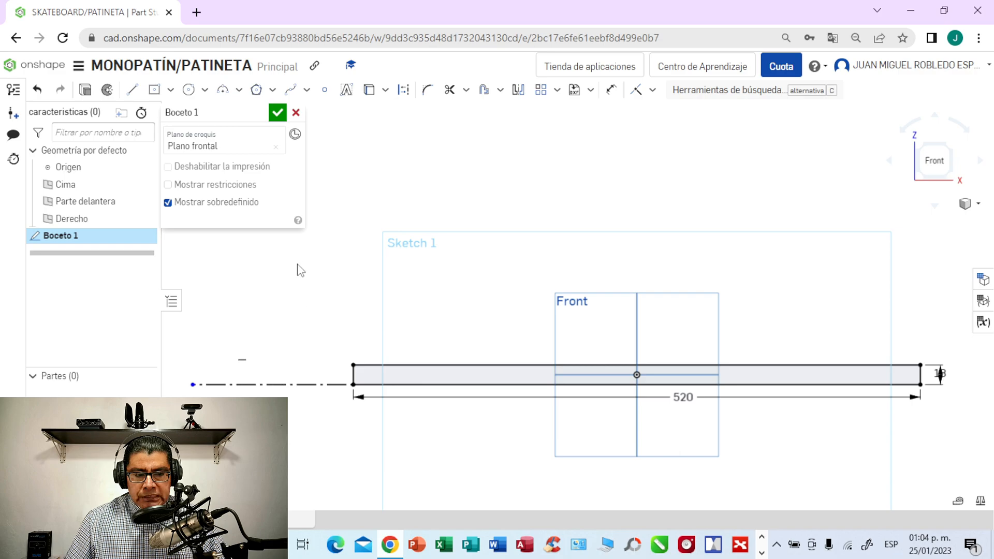
- Draw a solid line about 166 mm long from the rectangle's lower-left corner, rising outward above the construction line
{"action": "left_click", "coordinate": [133, 90]}
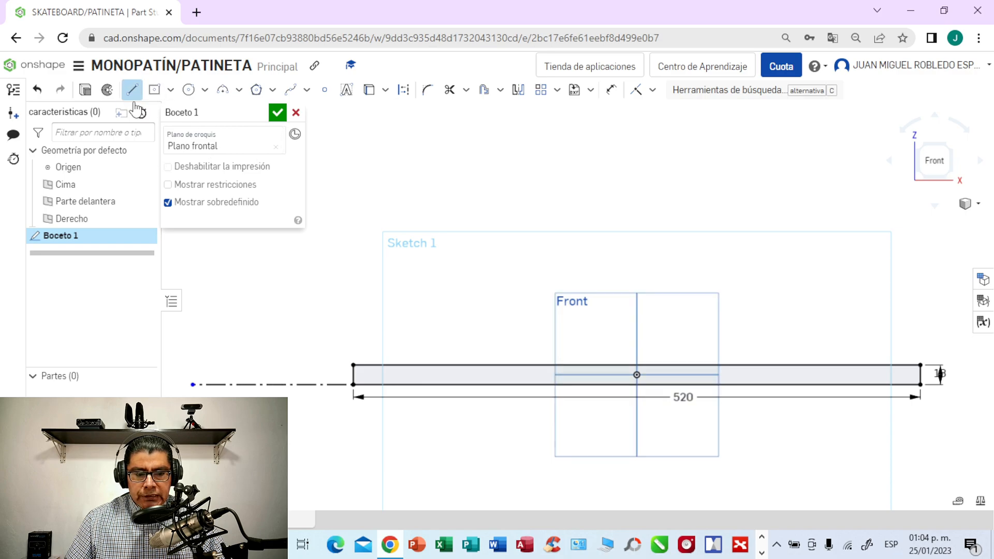
{"action": "left_click", "coordinate": [353, 384]}
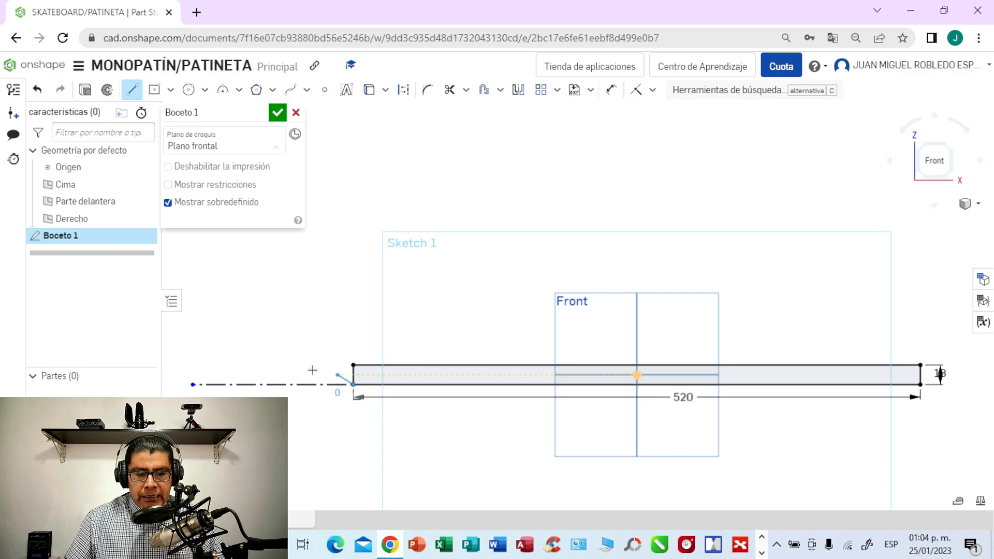
{"action": "left_click", "coordinate": [179, 339]}
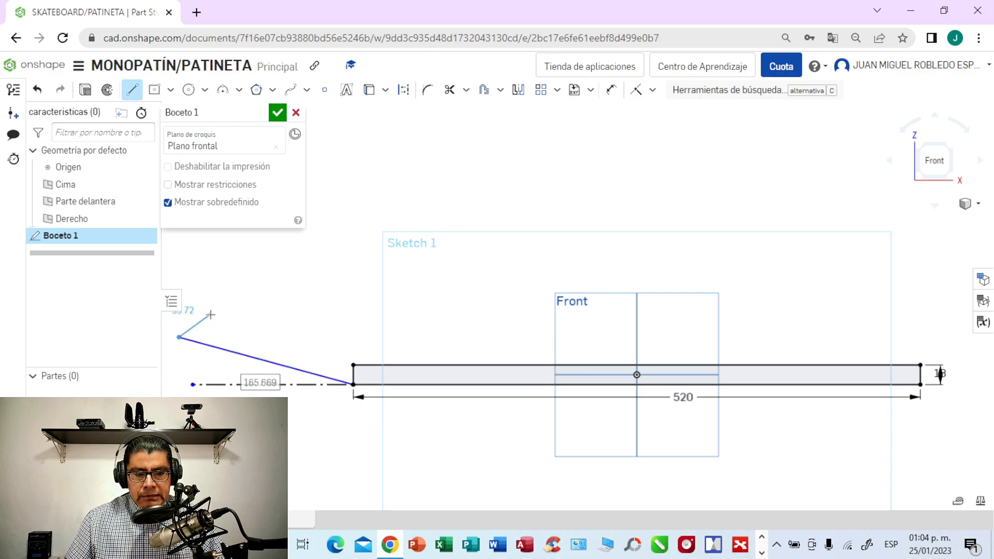
{"action": "key", "text": "Escape"}
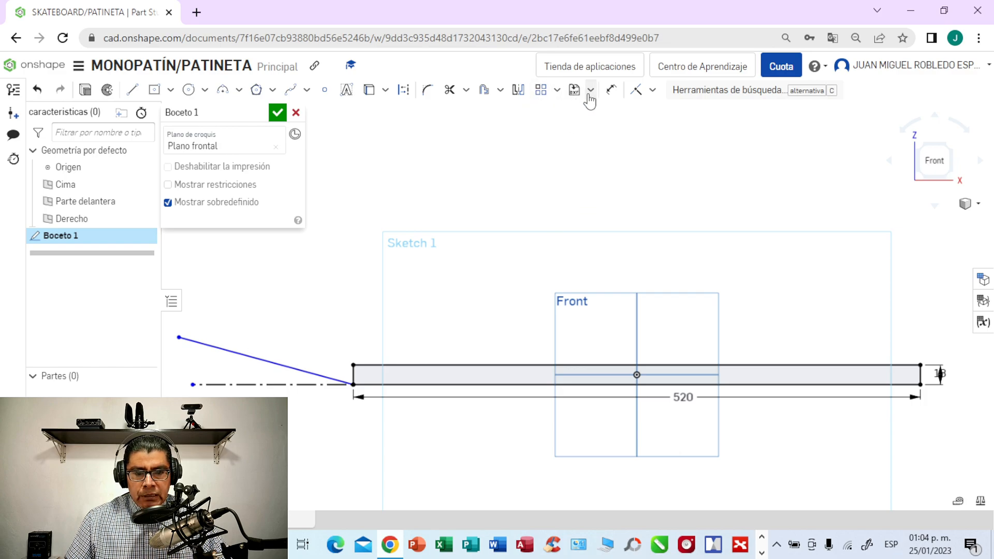
- Dimension the sloped line's length and set it to 135 mm
{"action": "left_click", "coordinate": [611, 91]}
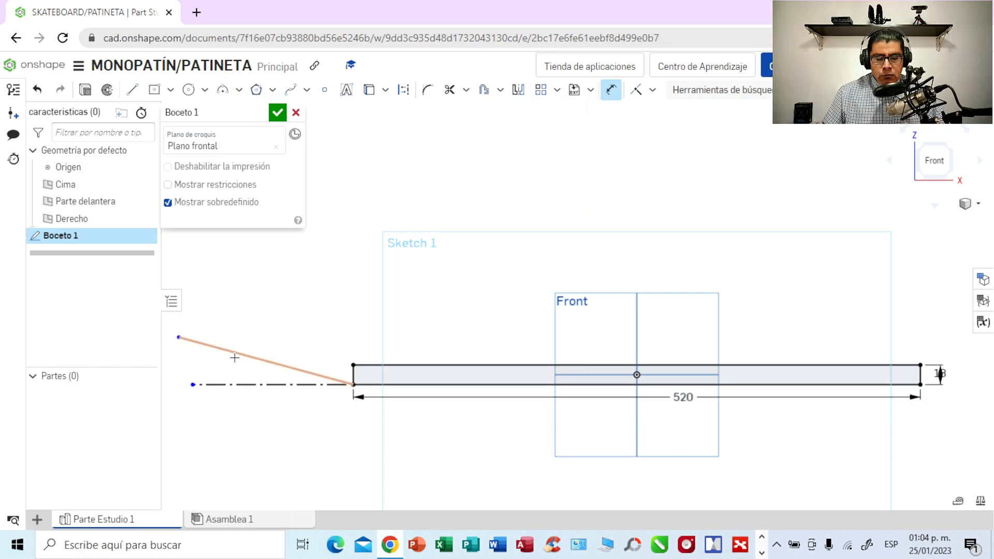
{"action": "left_click", "coordinate": [242, 356]}
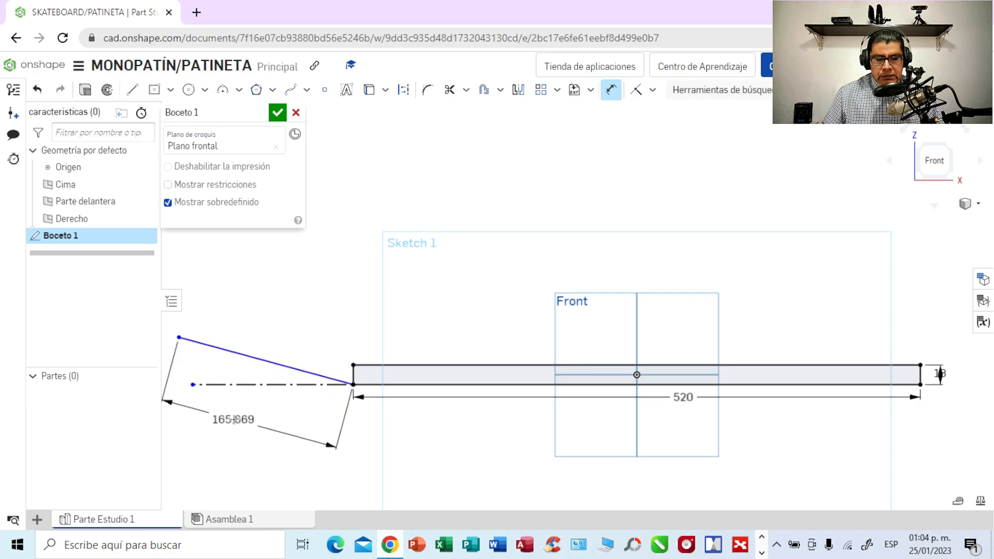
{"action": "left_click", "coordinate": [236, 420]}
{"action": "key", "text": "BackSpace"}
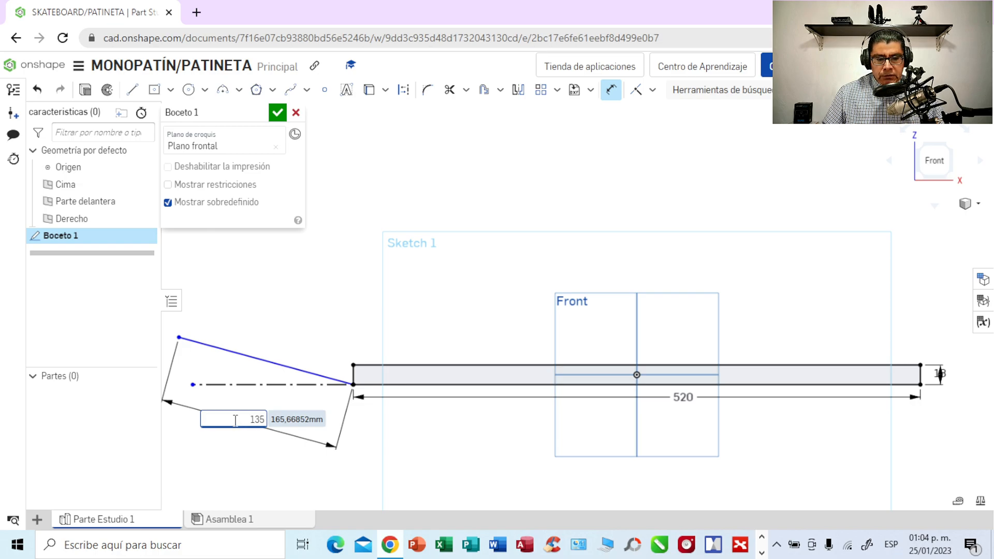
{"action": "key", "text": "Return"}
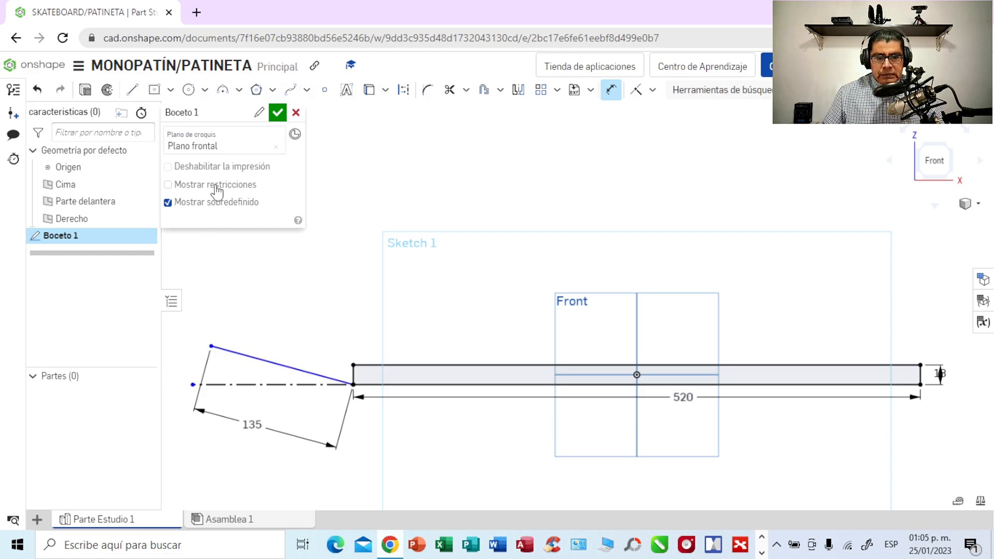
- Dimension the angle between the construction line and the sloped line as 10°, and place its label above the angle arrows
{"action": "left_click", "coordinate": [243, 385]}
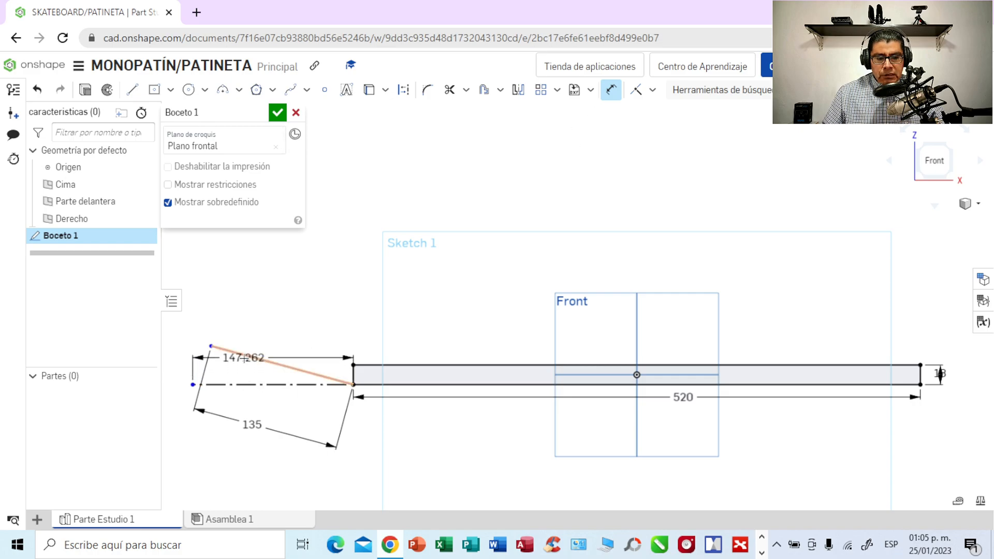
{"action": "left_click", "coordinate": [247, 356]}
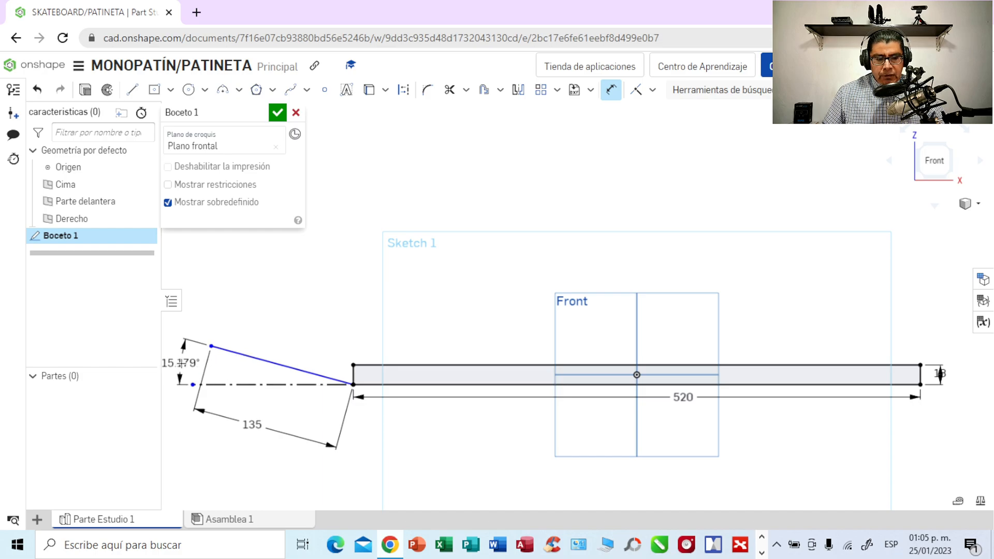
{"action": "left_click", "coordinate": [181, 363]}
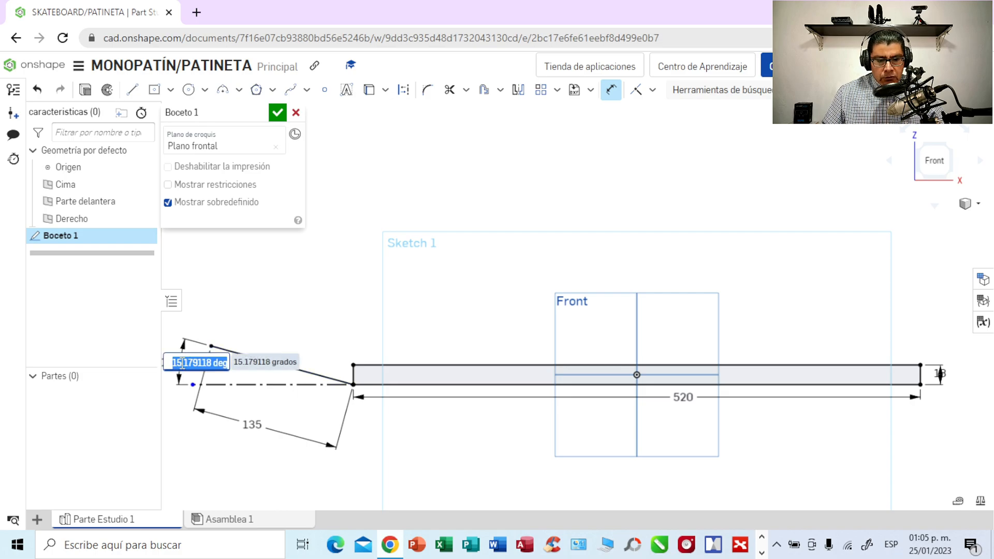
{"action": "key", "text": "BackSpace"}
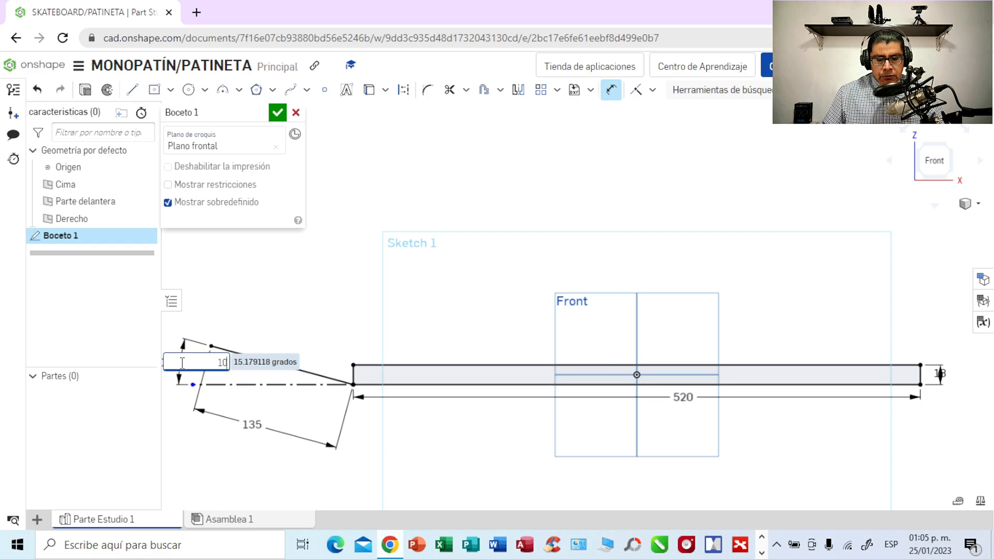
{"action": "key", "text": "Return"}
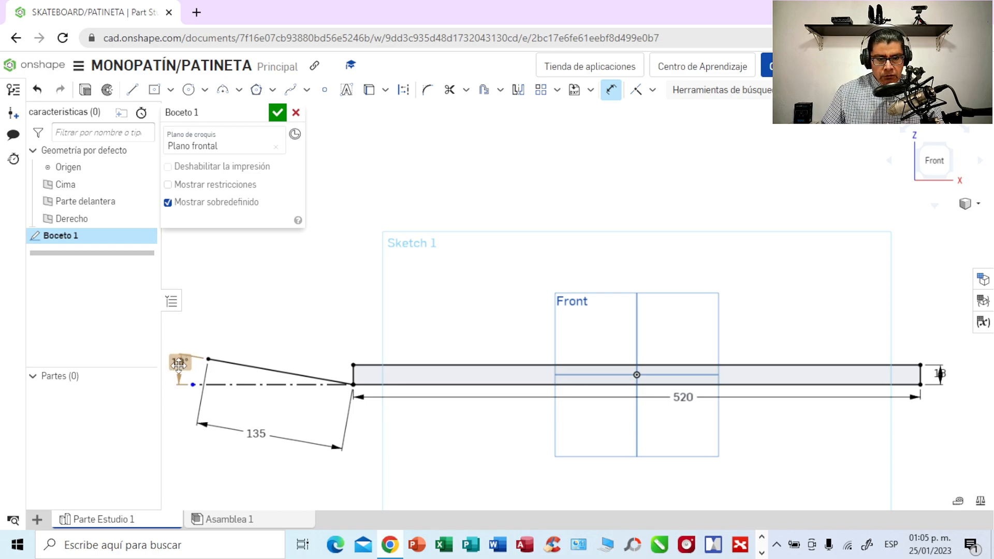
{"action": "left_click_drag", "start_coordinate": [172, 364], "coordinate": [179, 330]}
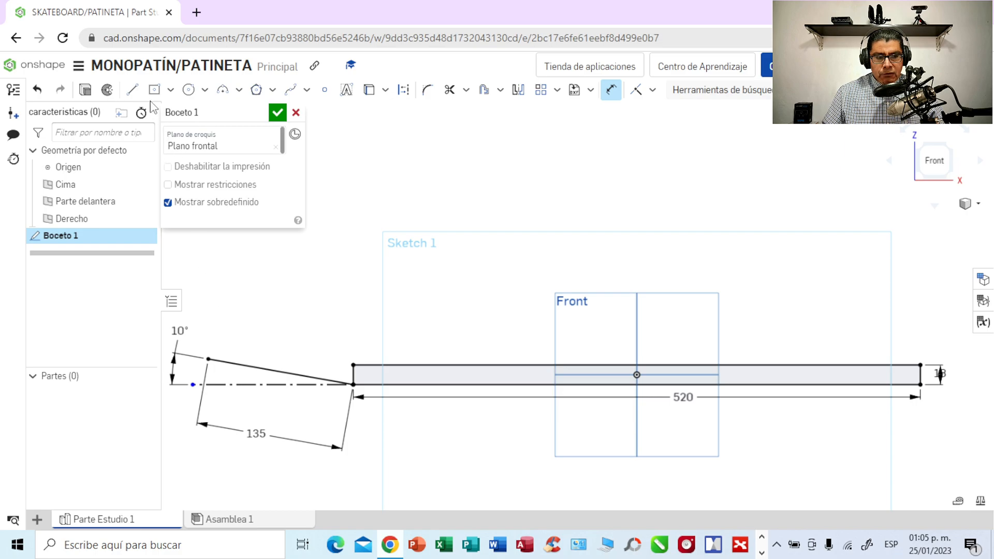
- Draw a line about 134 mm long outward from the rectangle's upper-left corner, parallel to the lower sloped line
{"action": "left_click", "coordinate": [134, 92]}
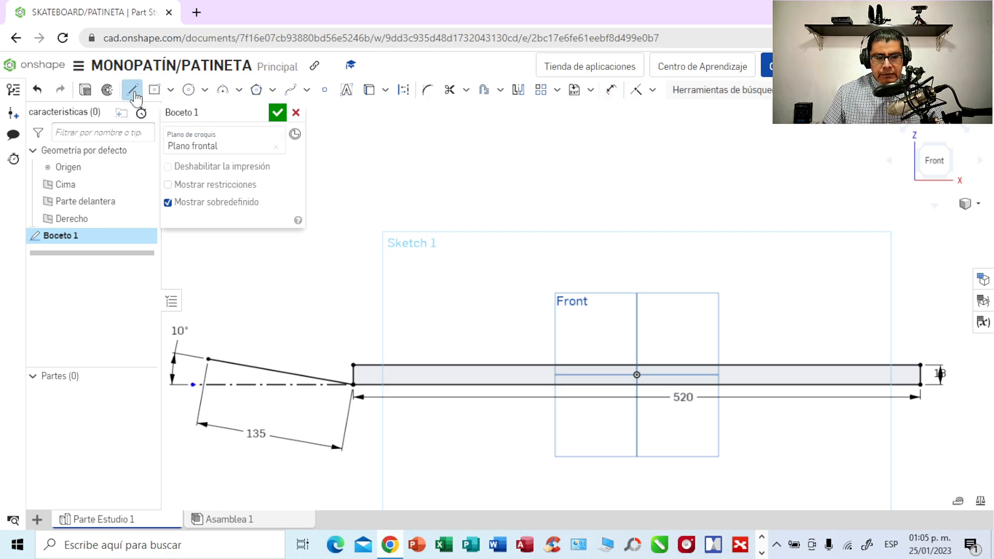
{"action": "left_click", "coordinate": [354, 365]}
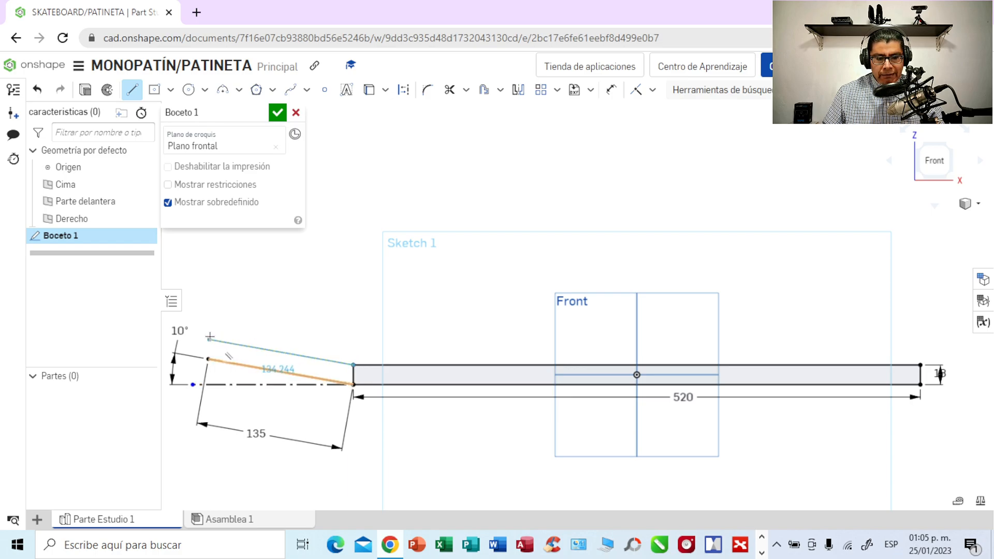
{"action": "left_click", "coordinate": [209, 338]}
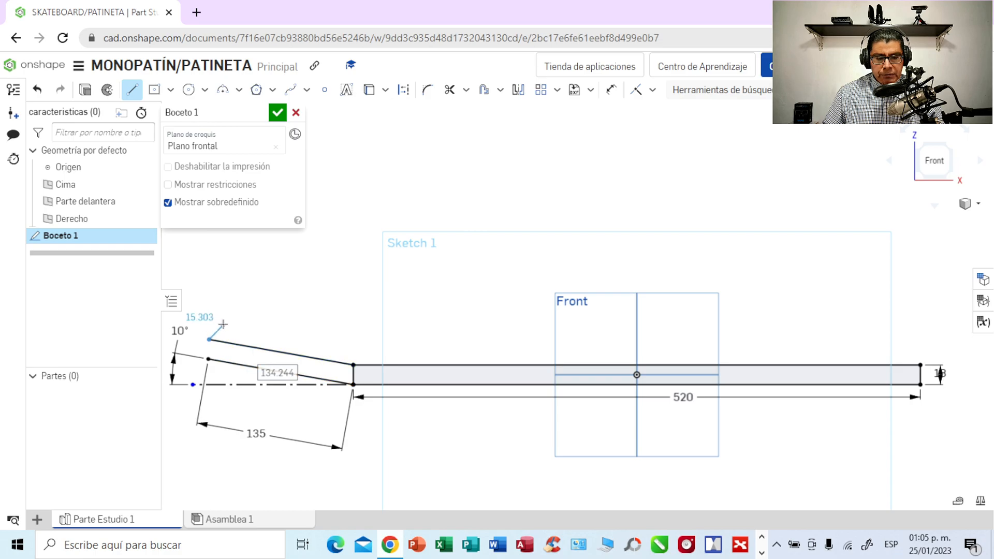
{"action": "key", "text": "Escape"}
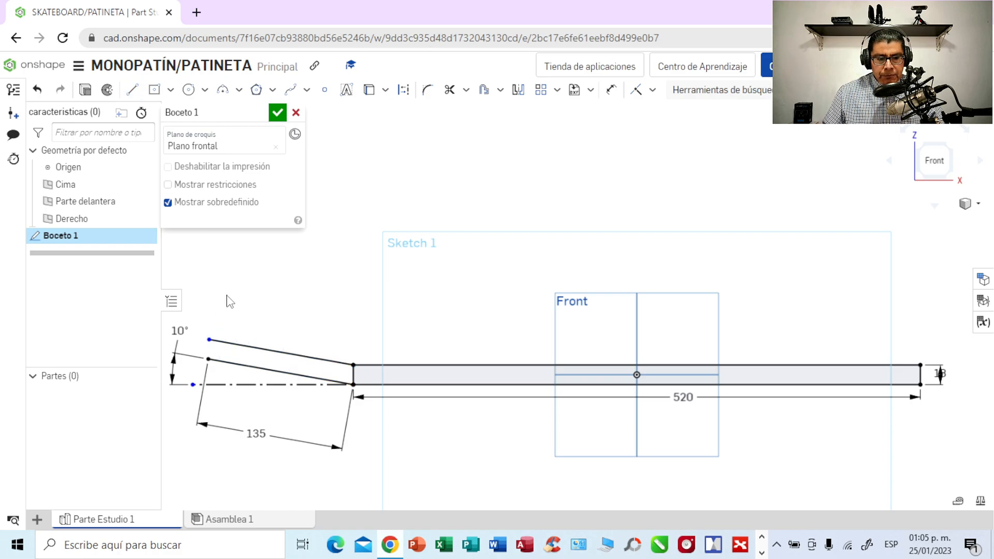
- Dimension the upper sloped line above the profile and set its length to 135 mm
{"action": "left_click", "coordinate": [611, 90]}
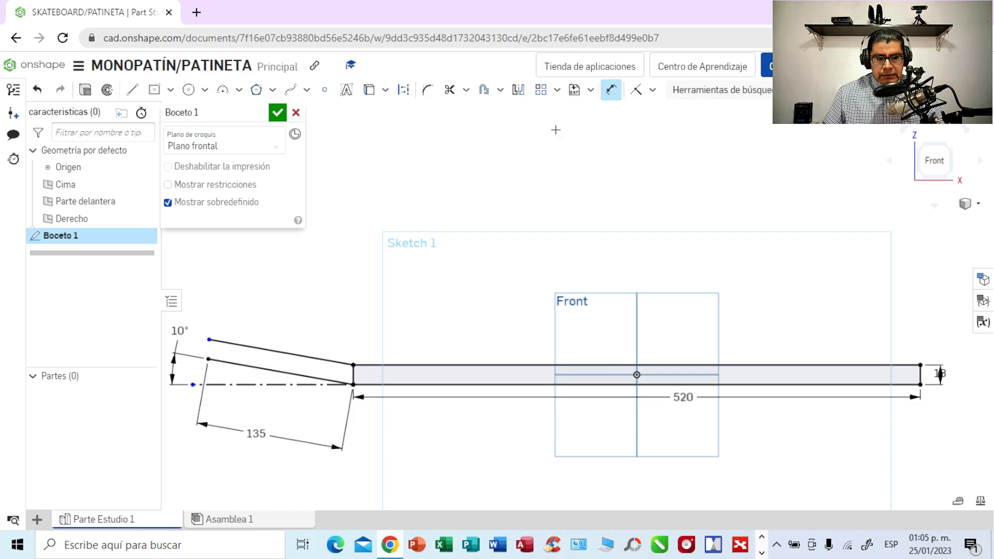
{"action": "left_click", "coordinate": [262, 347]}
{"action": "left_click", "coordinate": [267, 287]}
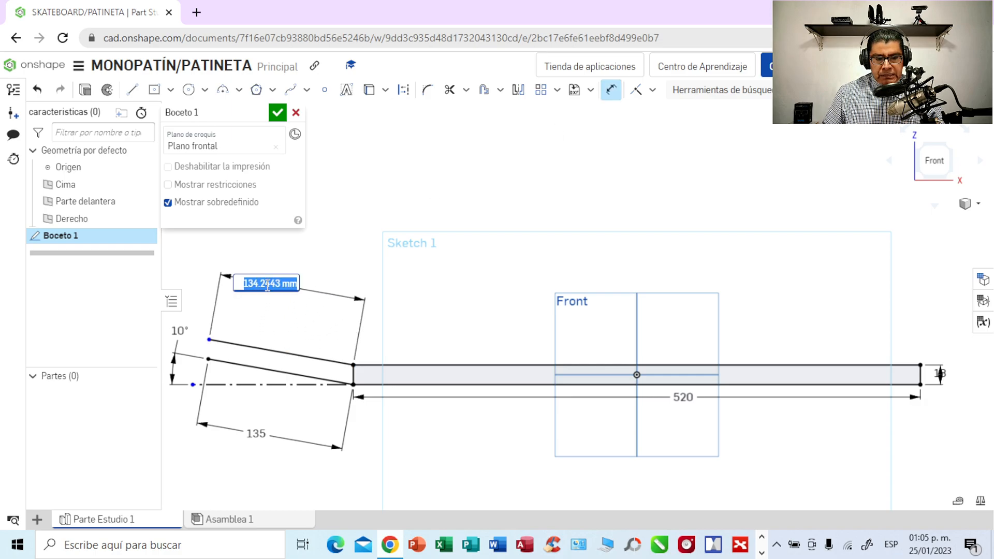
{"action": "type", "text": "135"}
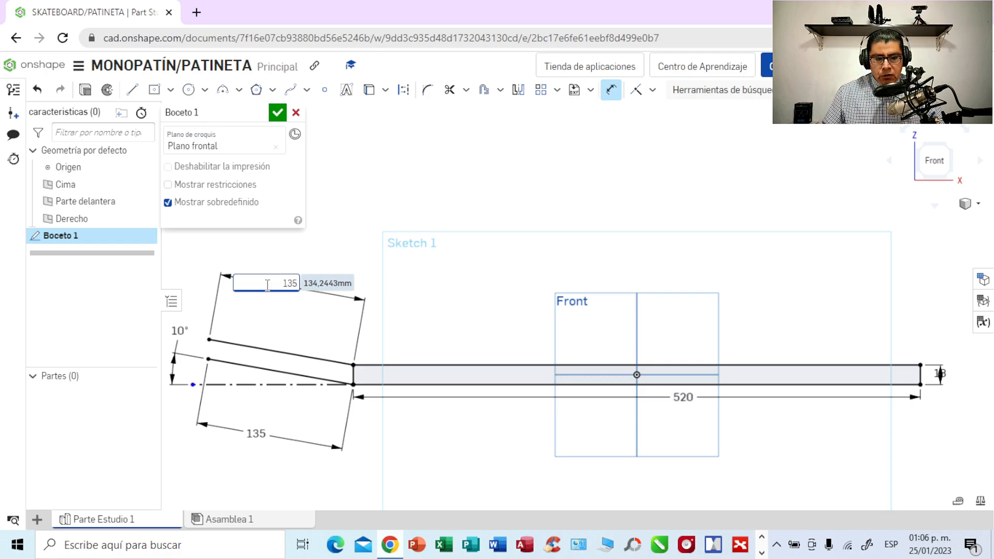
{"action": "key", "text": "Return"}
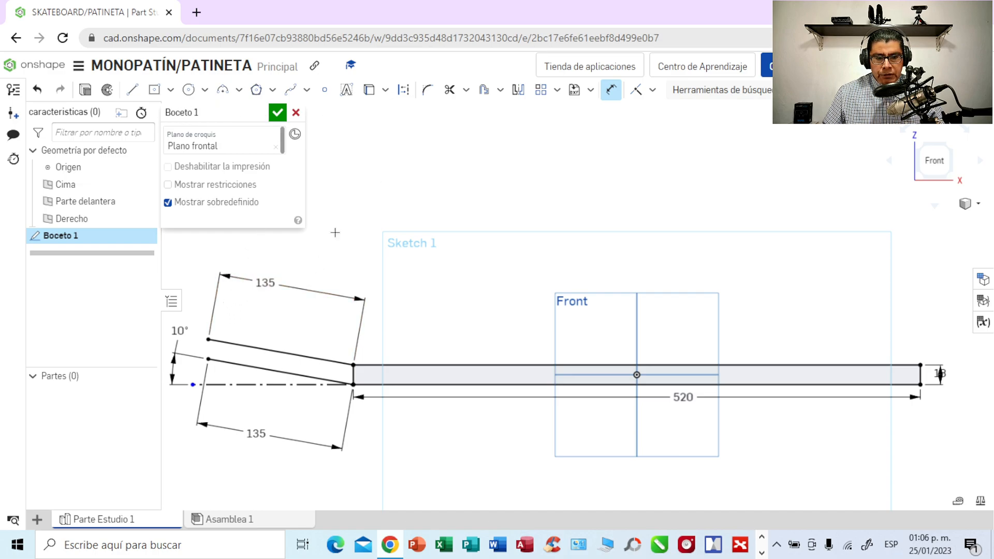
- Add a 10° angle dimension between the construction line and the upper sloped line
{"action": "key", "text": "d"}
{"action": "left_click", "coordinate": [238, 384]}
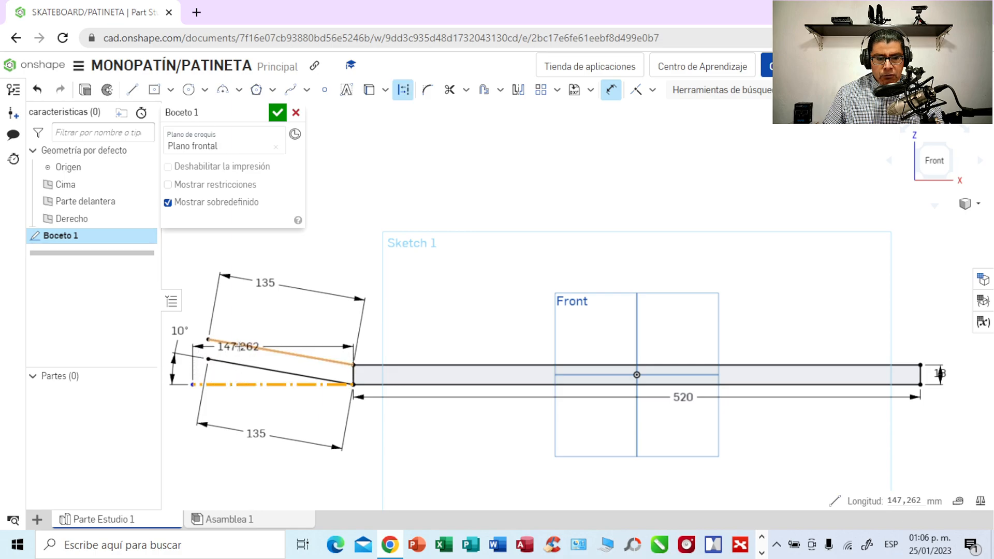
{"action": "left_click", "coordinate": [238, 345]}
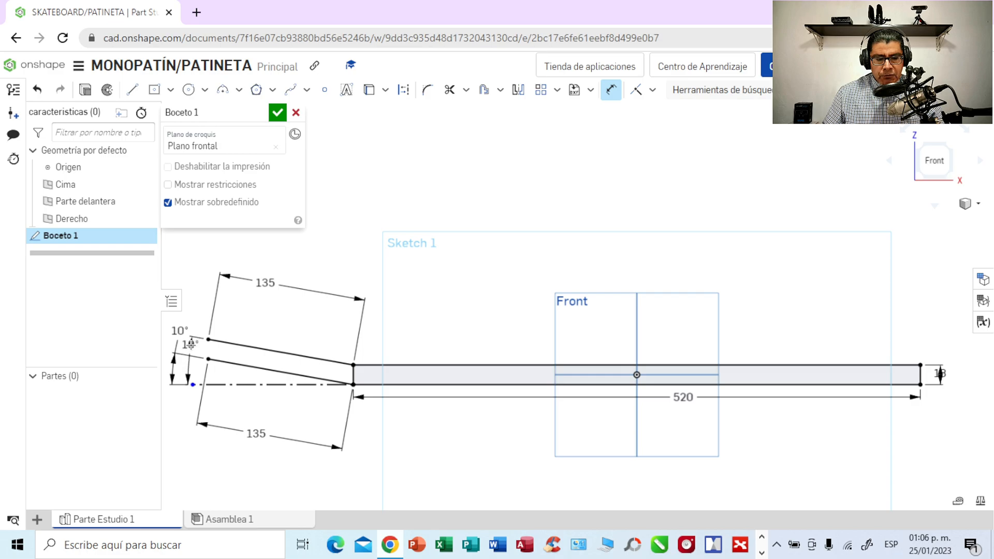
{"action": "left_click", "coordinate": [191, 345]}
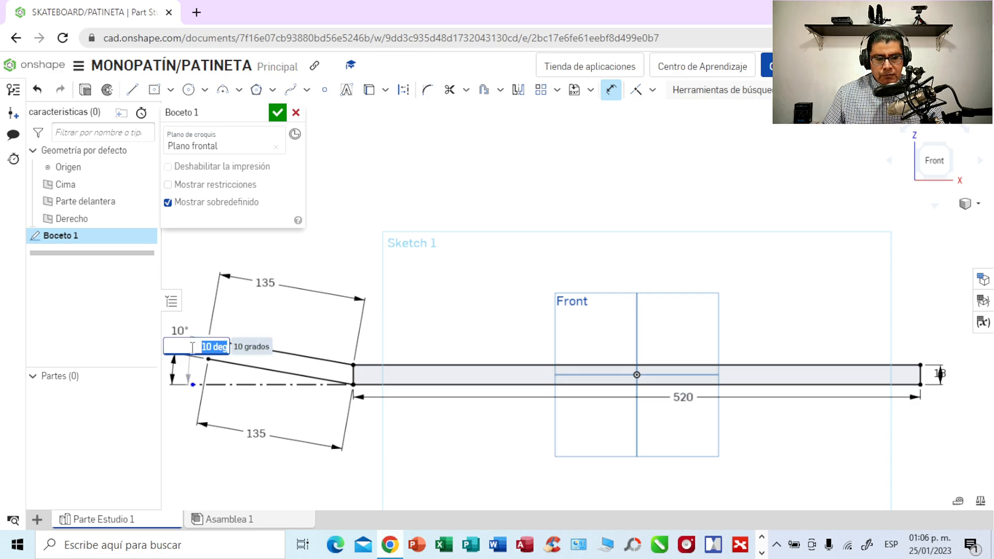
{"action": "key", "text": "Return"}
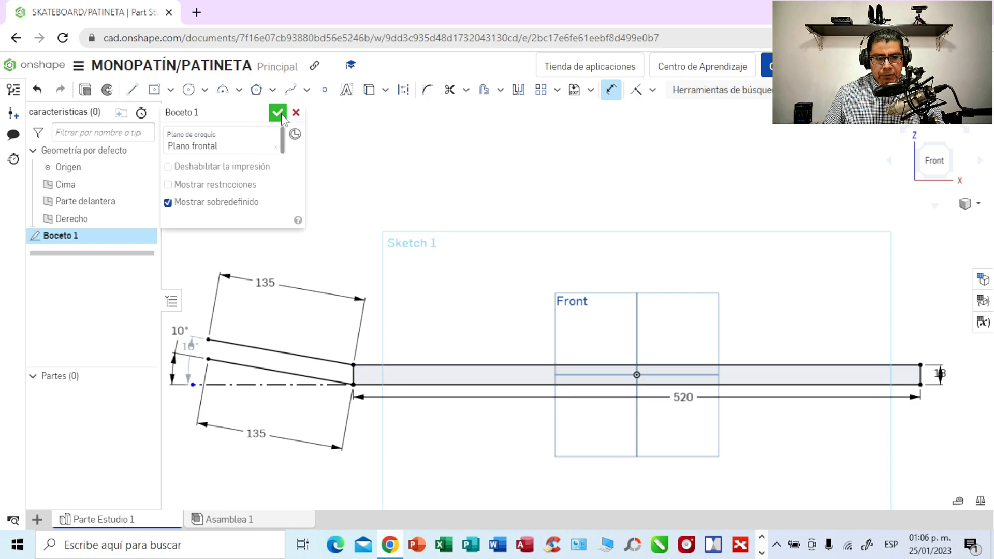
- Close the raised tail's outer end with a line joining the free endpoints of the two sloped lines
{"action": "left_click", "coordinate": [132, 89]}
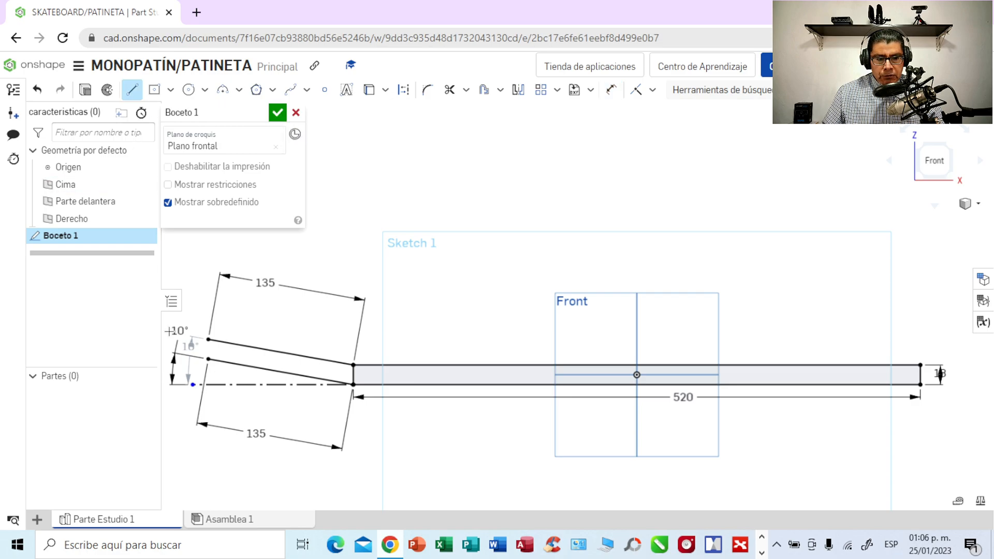
{"action": "left_click", "coordinate": [208, 359]}
{"action": "left_click", "coordinate": [208, 339]}
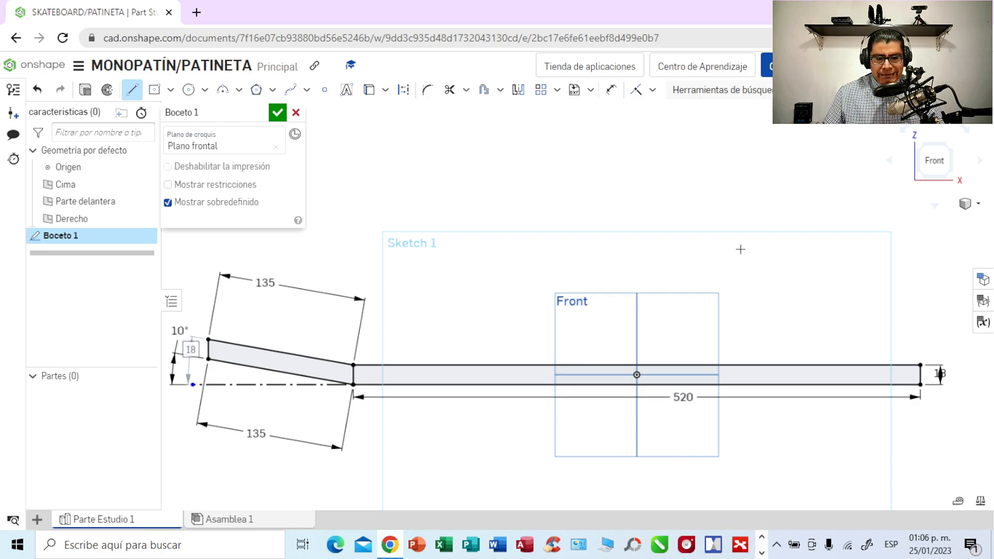
{"action": "scroll", "coordinate": [740, 249], "scroll_direction": "down", "scroll_amount": 2}
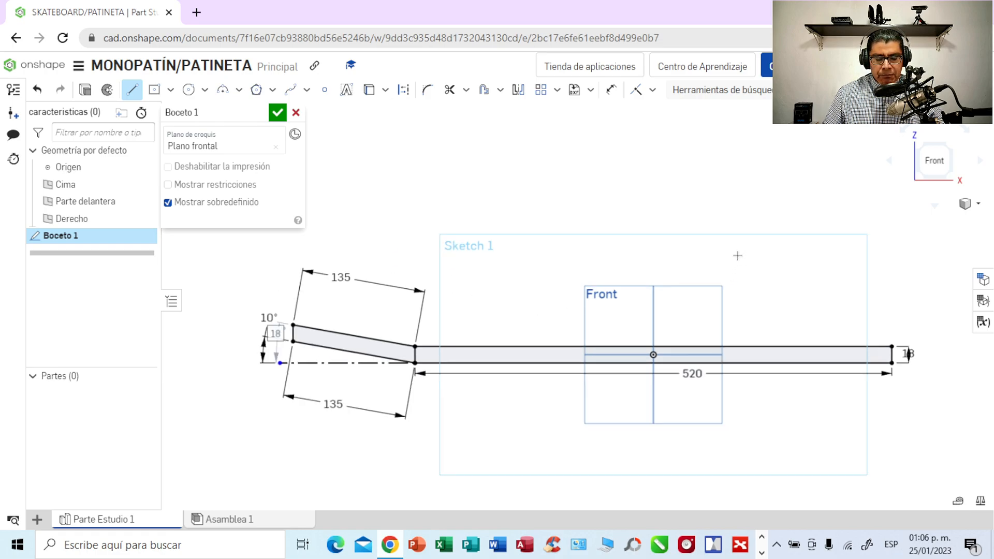
{"action": "scroll", "coordinate": [759, 211], "scroll_direction": "down", "scroll_amount": 1}
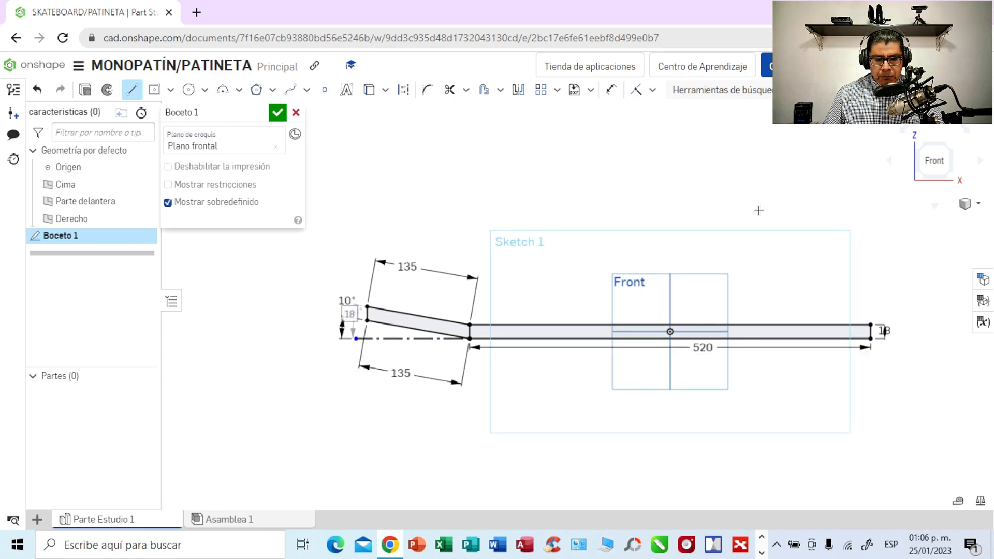
{"action": "mouse_move", "coordinate": [756, 210]}
{"action": "middle_mouse_down"}
{"action": "mouse_move", "coordinate": [688, 206]}
{"action": "mouse_move", "coordinate": [622, 227]}
{"action": "middle_mouse_up"}
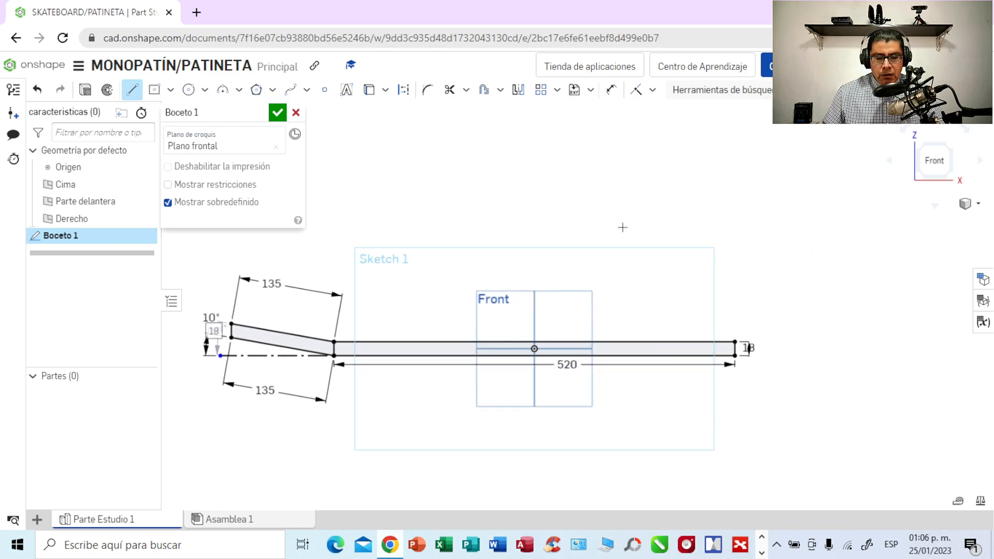
{"action": "scroll", "coordinate": [622, 227], "scroll_direction": "up", "scroll_amount": 1}
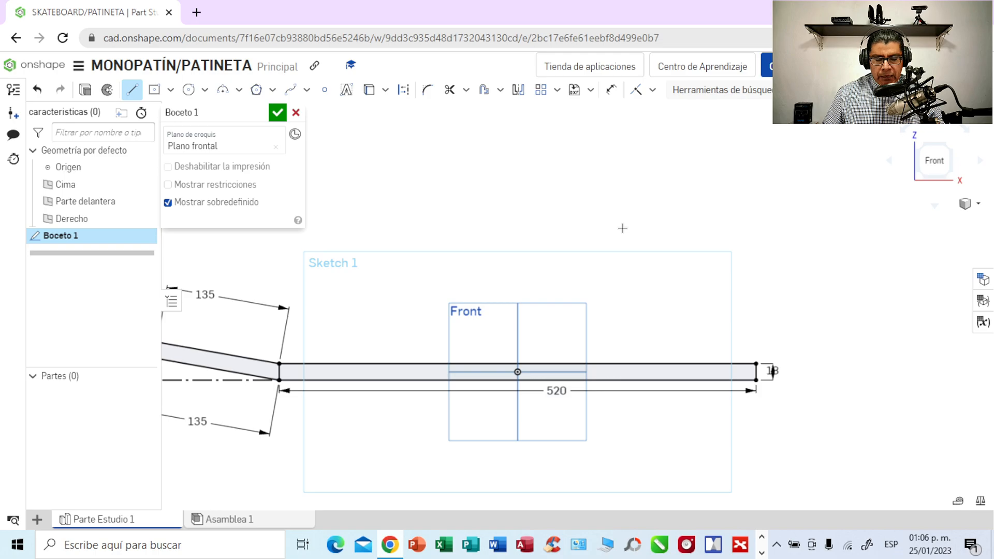
{"action": "middle_click_drag", "start_coordinate": [622, 228], "coordinate": [678, 222]}
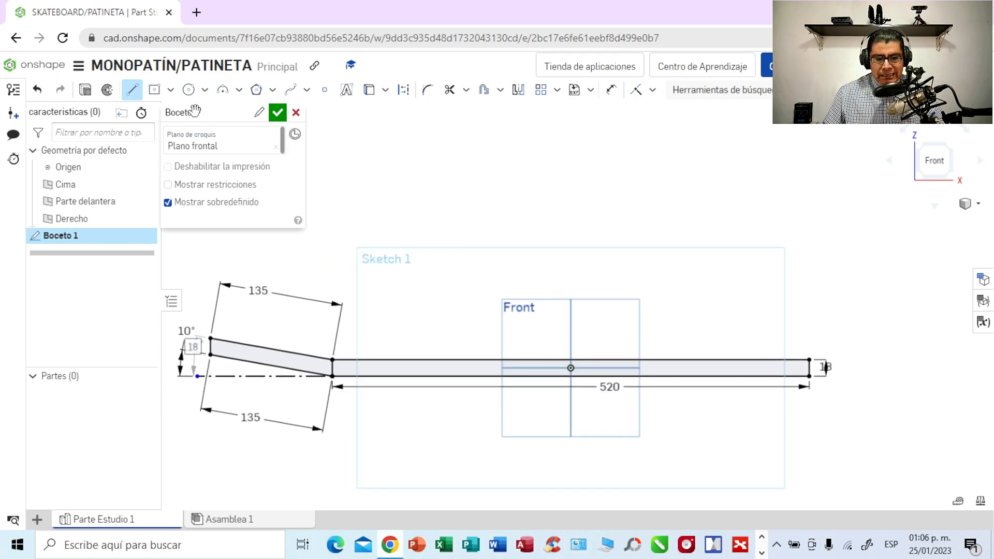
{"action": "left_click", "coordinate": [407, 136]}
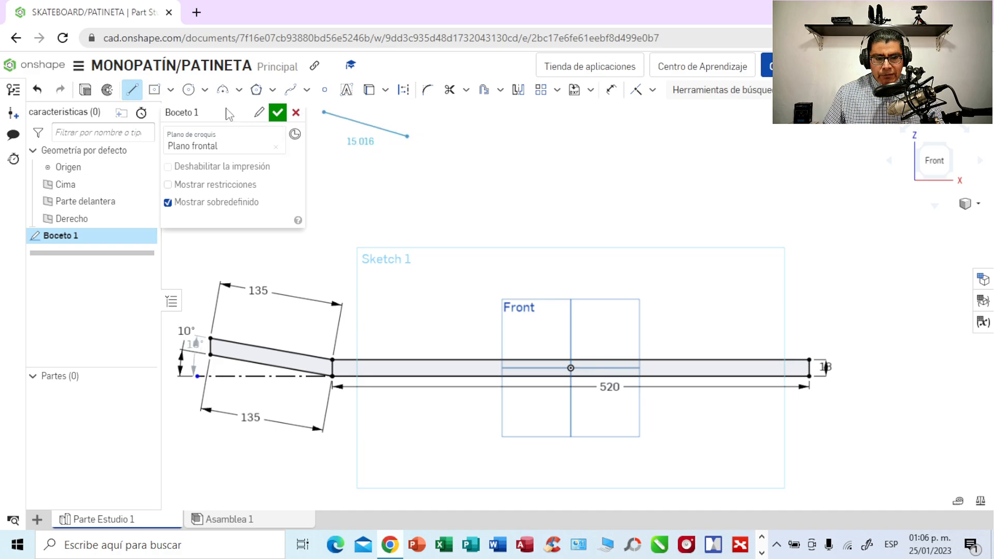
{"action": "key", "text": "Escape"}
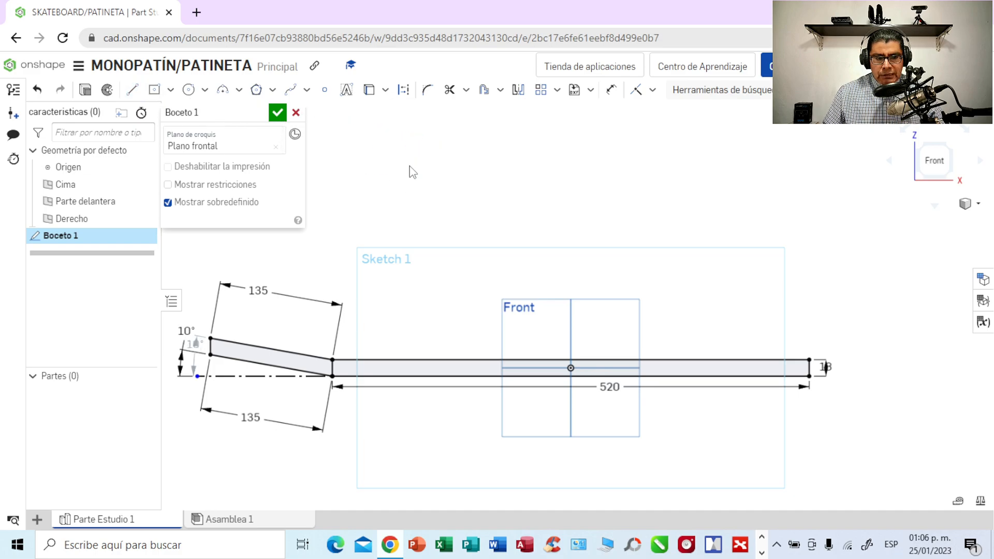
- Draw a vertical construction line about 197 mm long through the origin, extending above and below the deck profile
{"action": "left_click", "coordinate": [134, 92]}
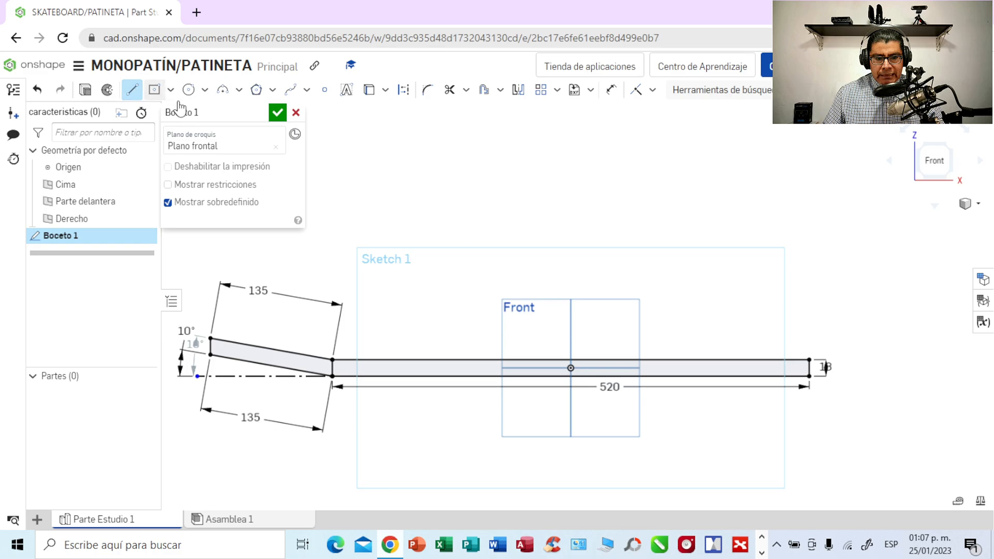
{"action": "left_click", "coordinate": [404, 92]}
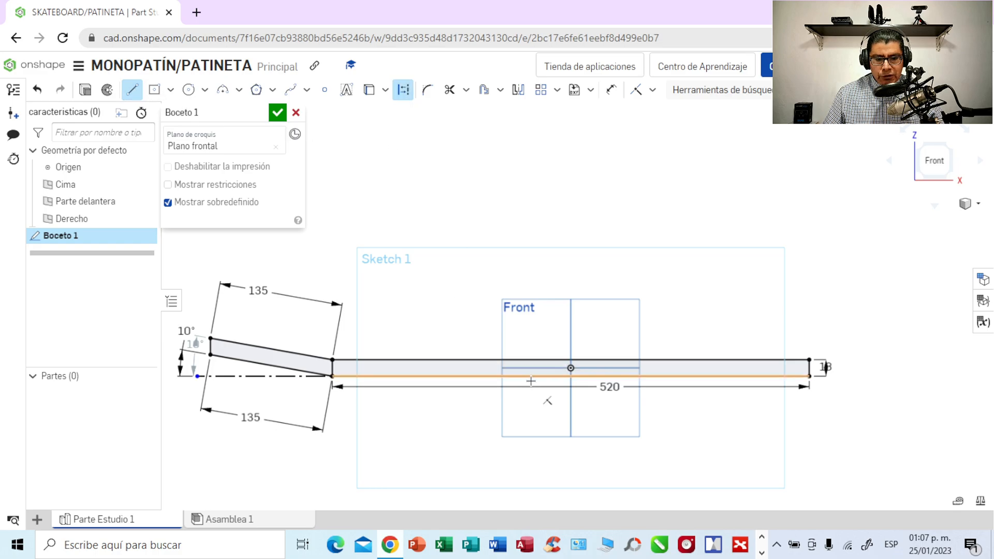
{"action": "left_click", "coordinate": [570, 437]}
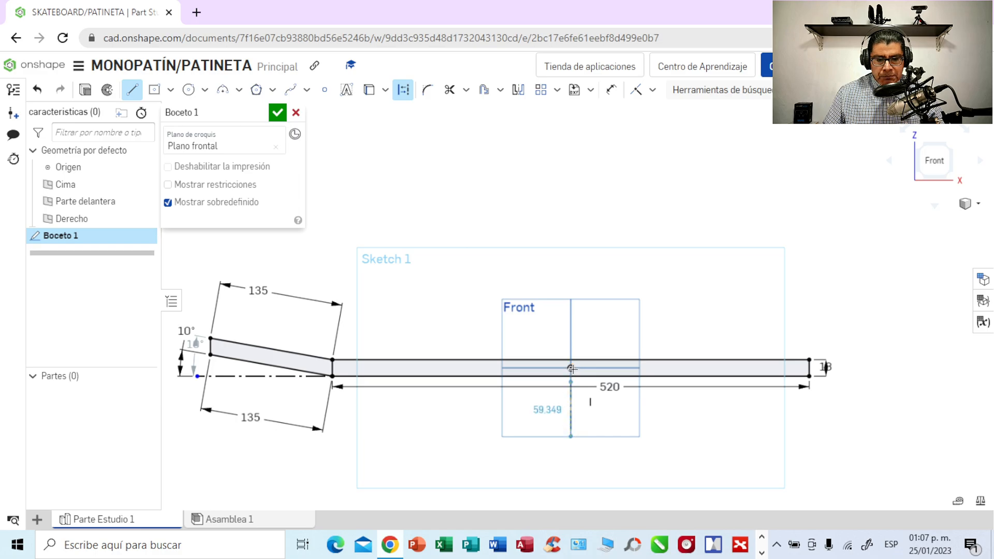
{"action": "left_click", "coordinate": [571, 256]}
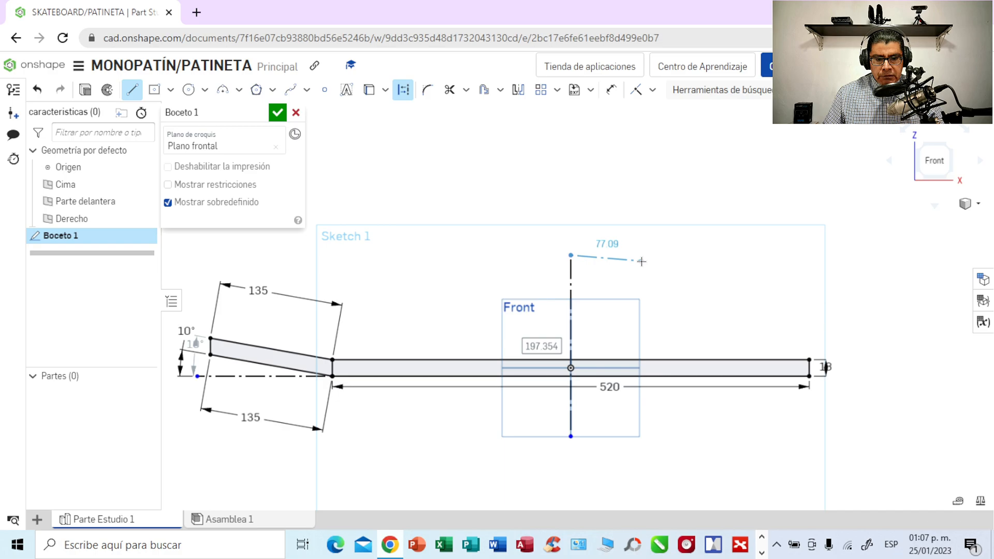
{"action": "key", "text": "Escape"}
{"action": "scroll", "coordinate": [637, 259], "scroll_direction": "up", "scroll_amount": 1}
{"action": "scroll", "coordinate": [637, 259], "scroll_direction": "down", "scroll_amount": 1}
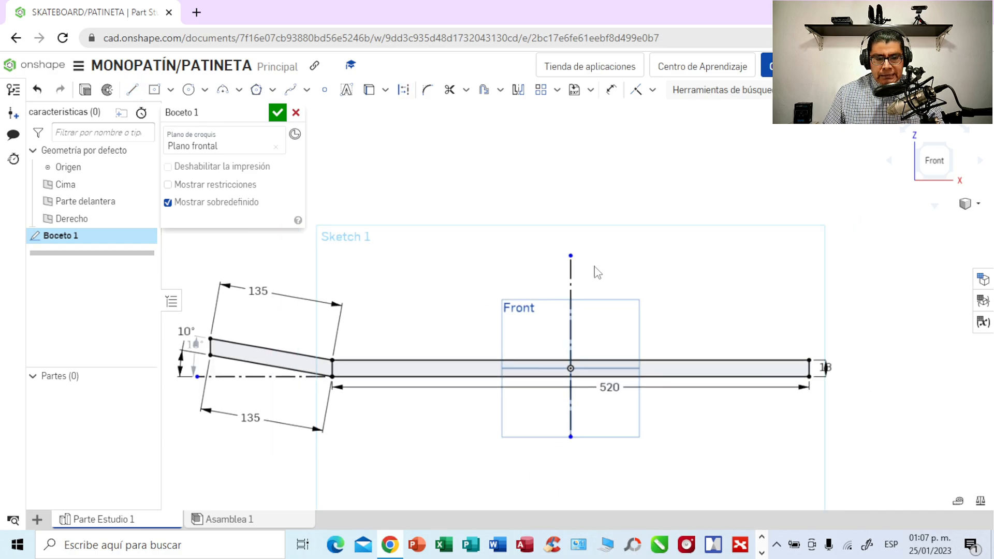
- Mirror the three lines of the raised left end about the vertical construction line and finish the sketch
{"action": "left_click", "coordinate": [520, 91]}
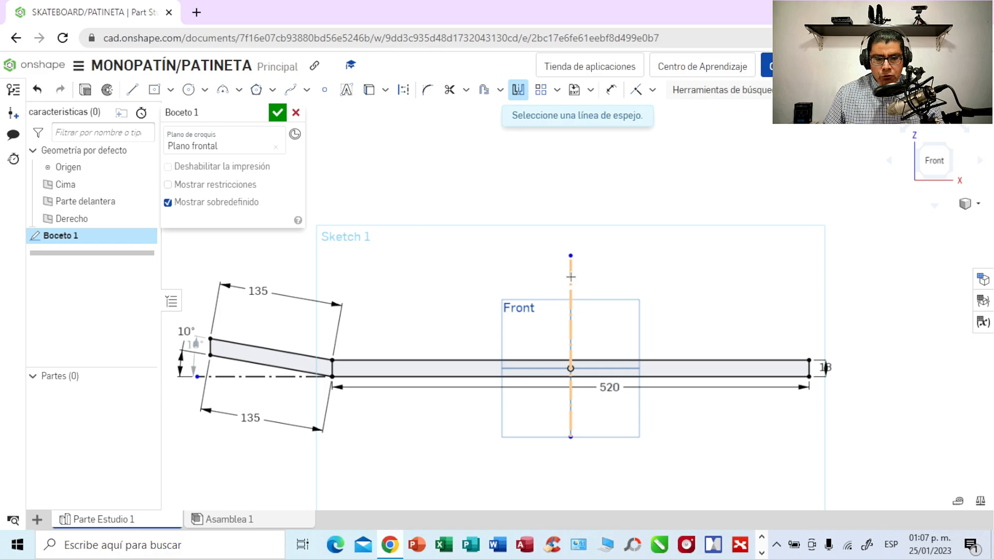
{"action": "left_click", "coordinate": [570, 277]}
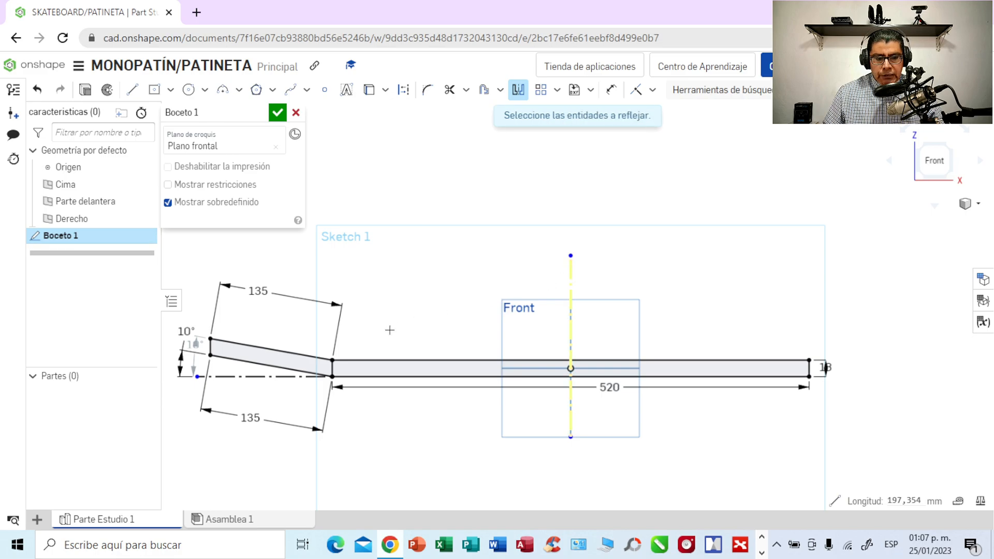
{"action": "left_click", "coordinate": [277, 352]}
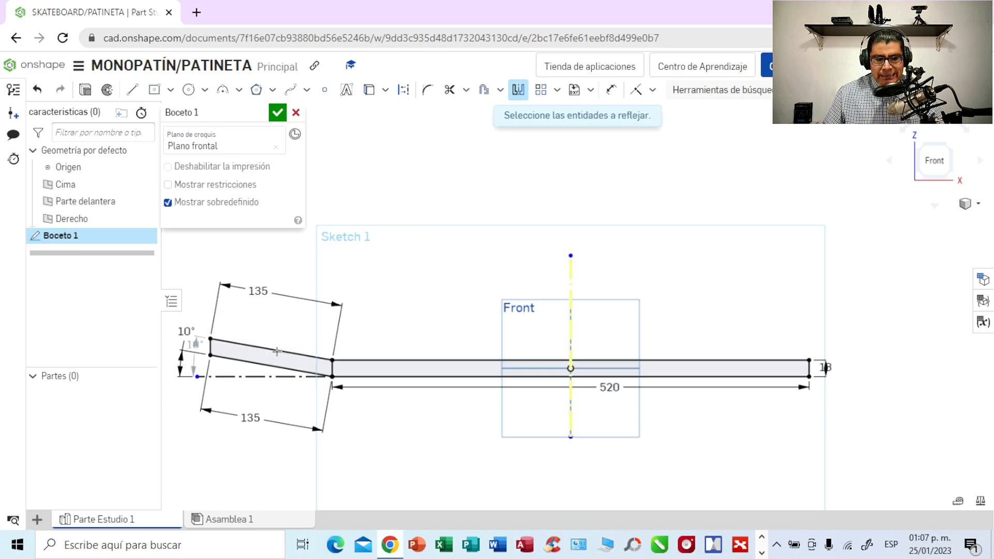
{"action": "left_click", "coordinate": [272, 367]}
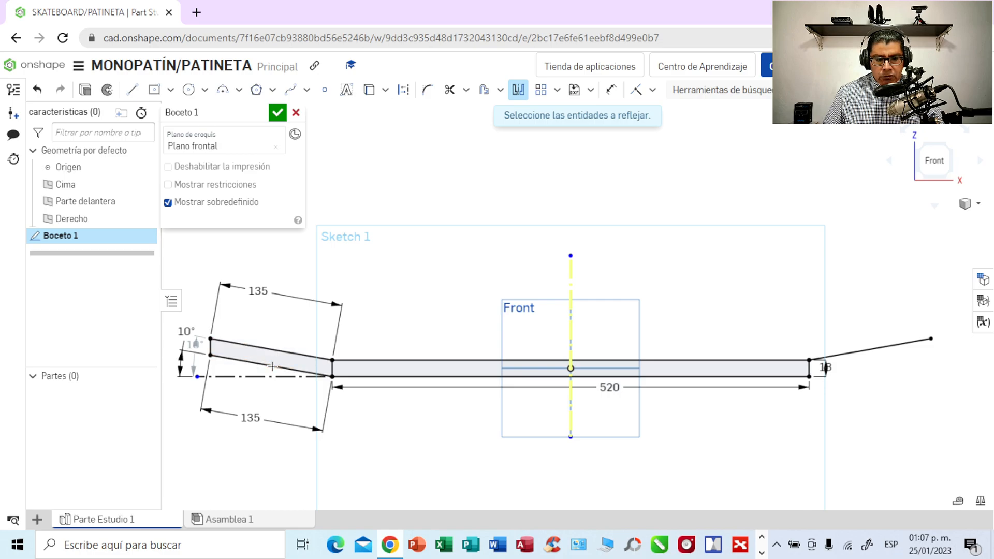
{"action": "left_click", "coordinate": [210, 345]}
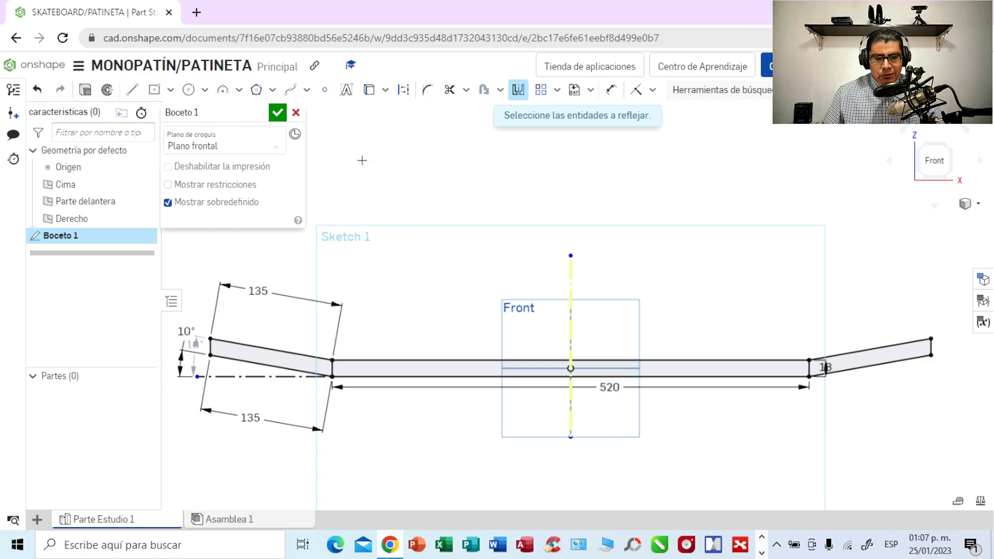
{"action": "left_click", "coordinate": [518, 91]}
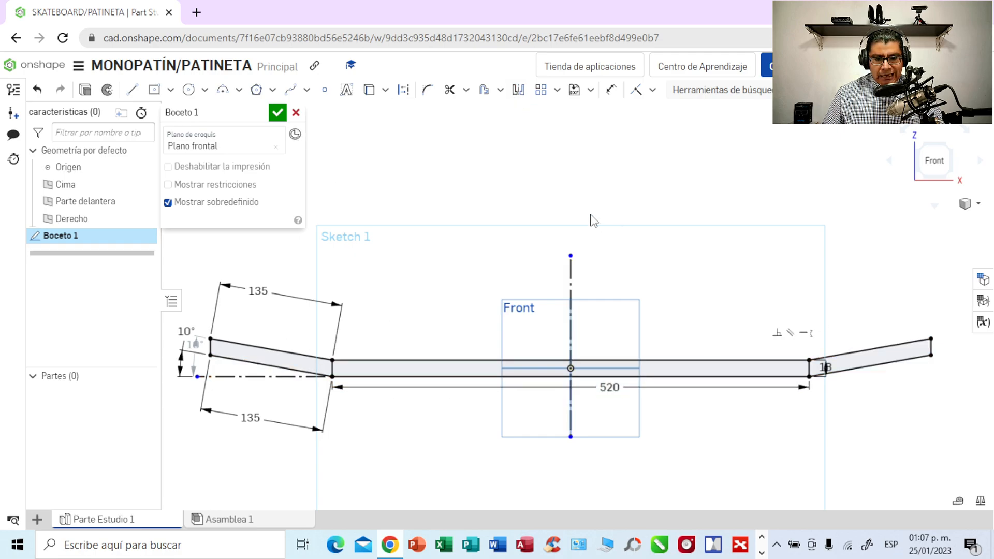
{"action": "left_click", "coordinate": [278, 113]}
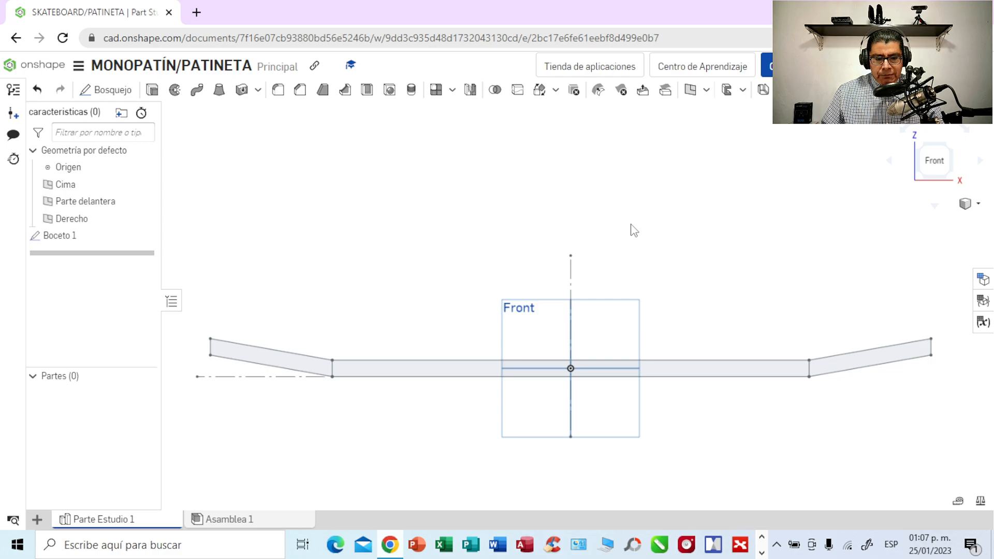
- Extrude the centre and both raised end regions of the sketch as a new solid, 20 mm deep in the opposite direction
{"action": "scroll", "coordinate": [629, 221], "scroll_direction": "down", "scroll_amount": 2}
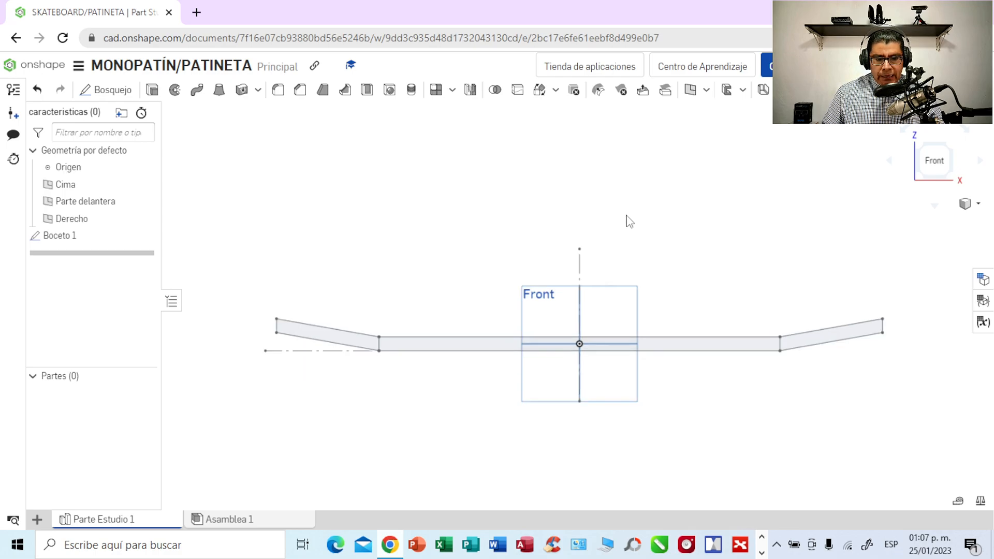
{"action": "mouse_move", "coordinate": [626, 216]}
{"action": "middle_mouse_down"}
{"action": "mouse_move", "coordinate": [624, 225]}
{"action": "mouse_move", "coordinate": [620, 207]}
{"action": "middle_mouse_up"}
{"action": "mouse_move", "coordinate": [621, 207]}
{"action": "right_mouse_down"}
{"action": "mouse_move", "coordinate": [619, 278]}
{"action": "mouse_move", "coordinate": [606, 241]}
{"action": "mouse_move", "coordinate": [592, 243]}
{"action": "mouse_move", "coordinate": [595, 224]}
{"action": "mouse_move", "coordinate": [611, 226]}
{"action": "mouse_move", "coordinate": [628, 258]}
{"action": "mouse_move", "coordinate": [616, 240]}
{"action": "mouse_move", "coordinate": [644, 215]}
{"action": "mouse_move", "coordinate": [624, 214]}
{"action": "mouse_move", "coordinate": [623, 242]}
{"action": "mouse_move", "coordinate": [620, 212]}
{"action": "right_mouse_up"}
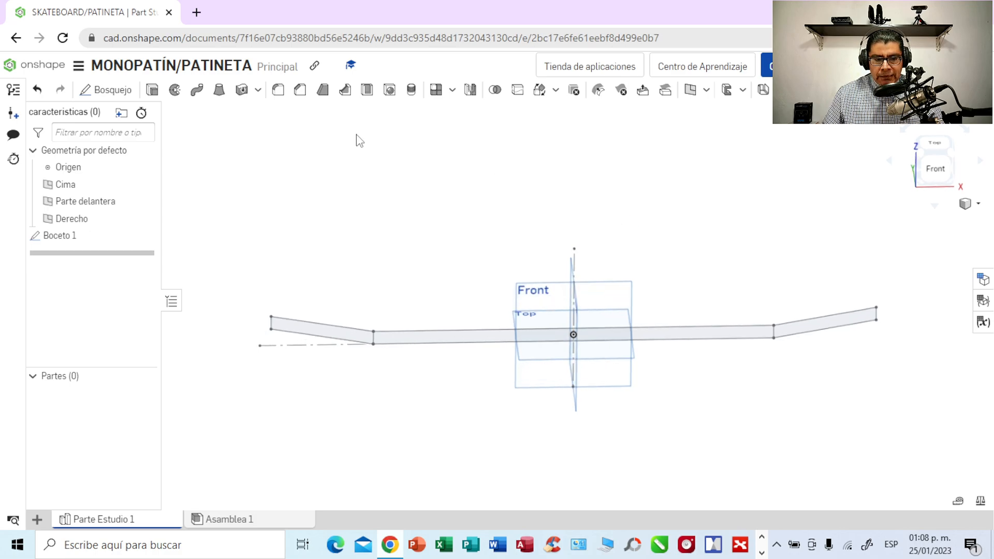
{"action": "left_click", "coordinate": [152, 91]}
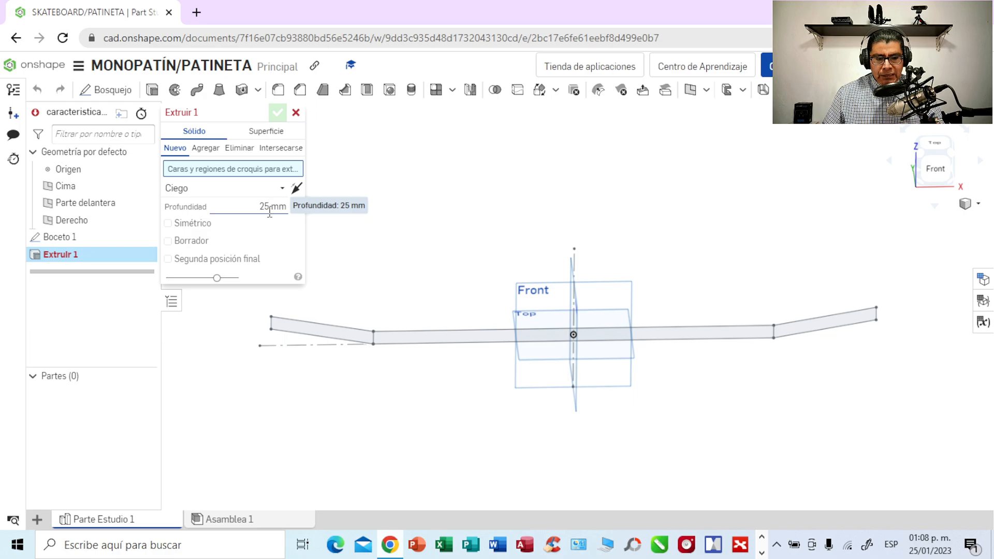
{"action": "left_click", "coordinate": [322, 329]}
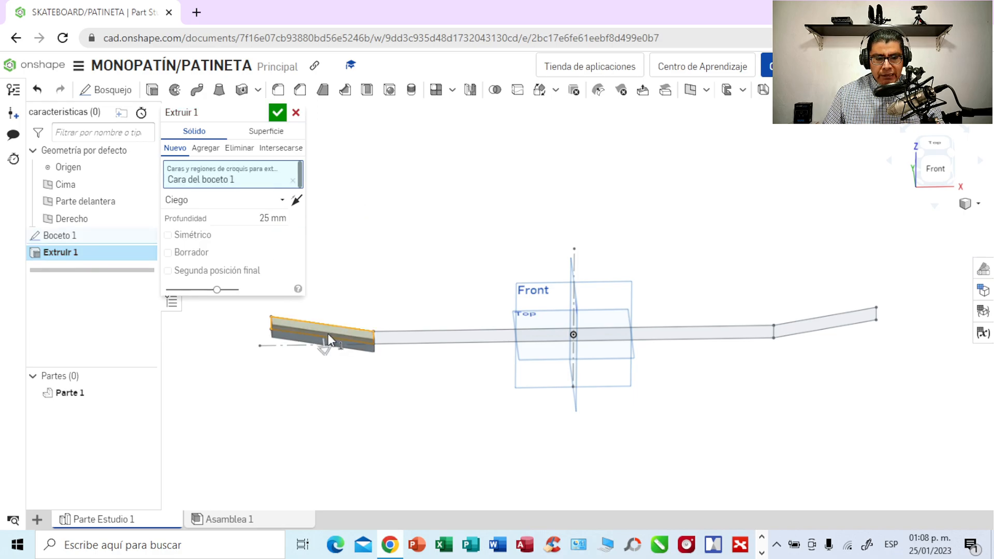
{"action": "left_click", "coordinate": [435, 339]}
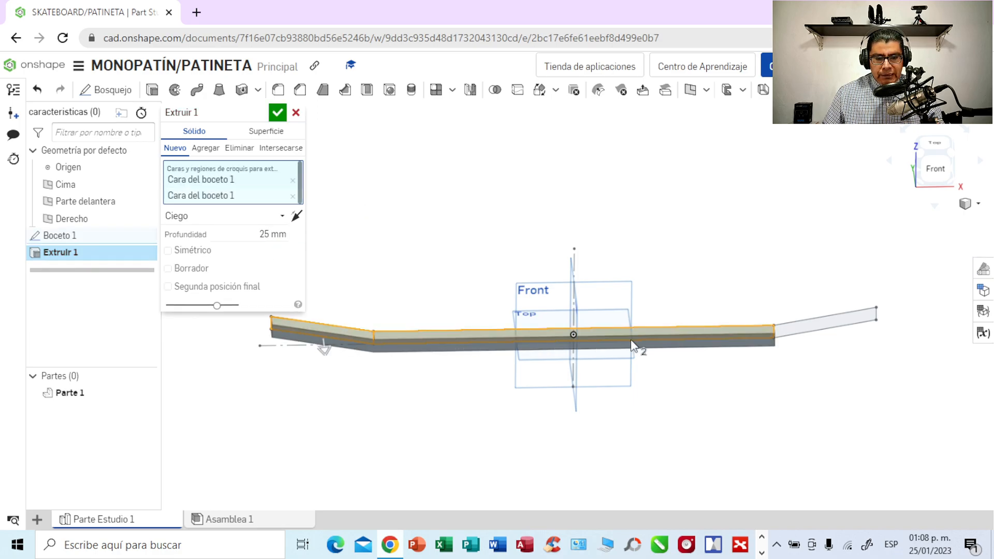
{"action": "left_click", "coordinate": [849, 326]}
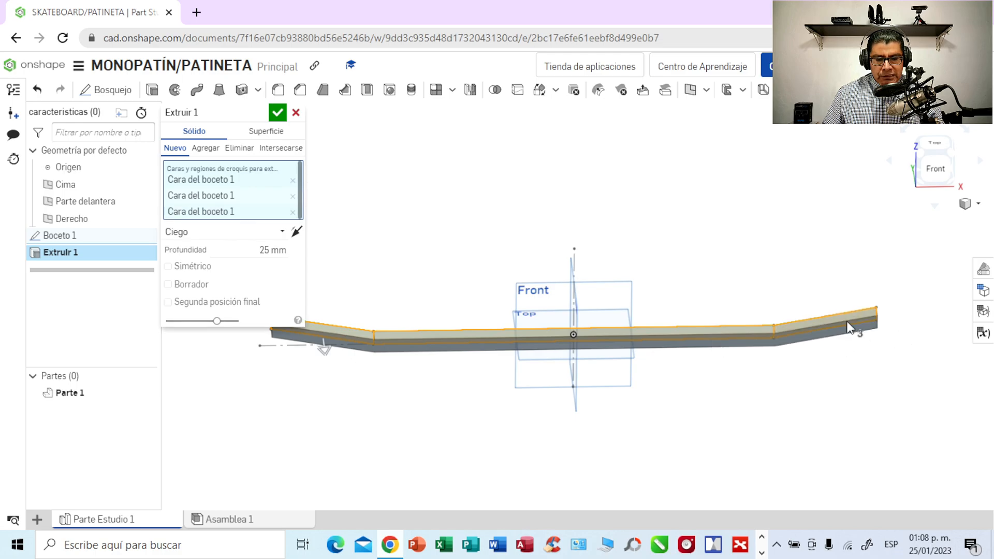
{"action": "left_click", "coordinate": [297, 233]}
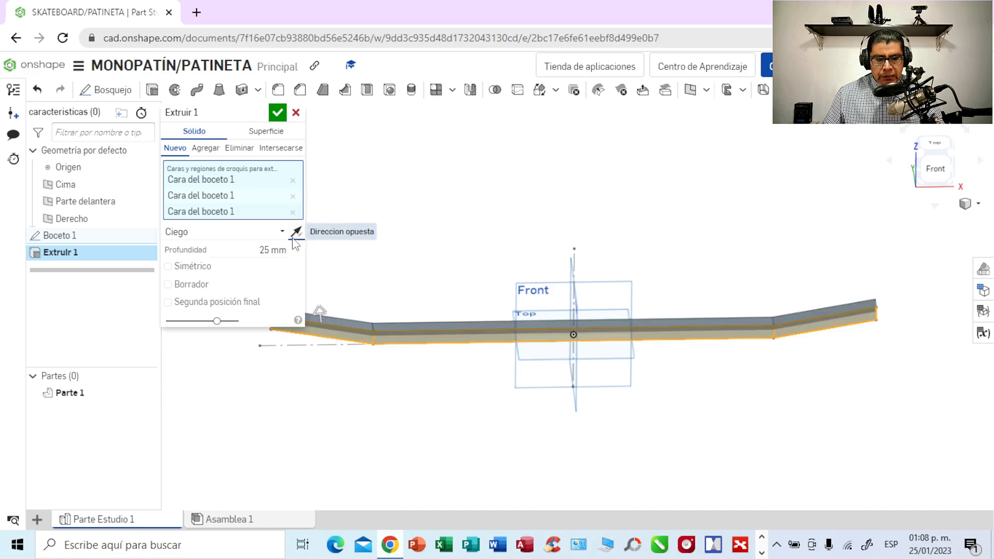
{"action": "left_click", "coordinate": [270, 250]}
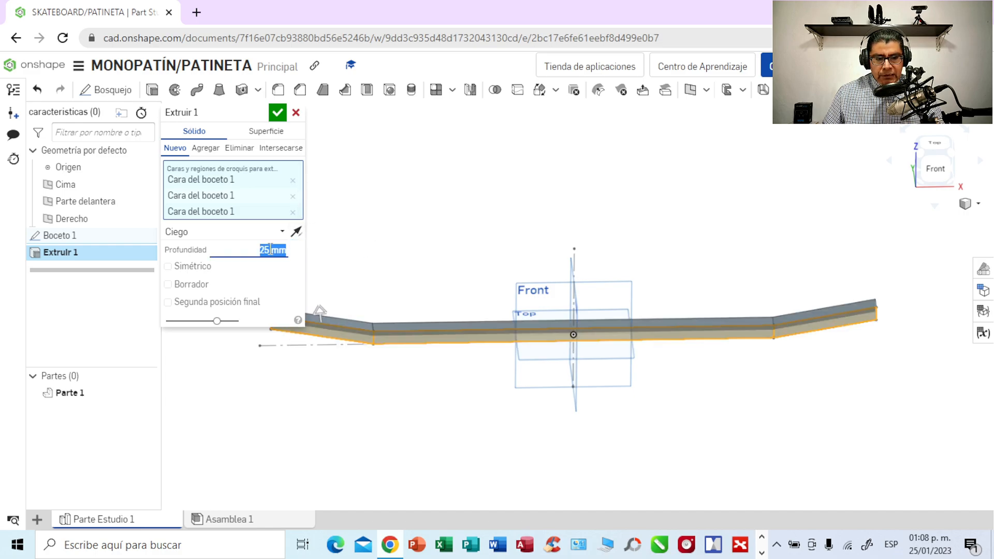
{"action": "left_click", "coordinate": [270, 250]}
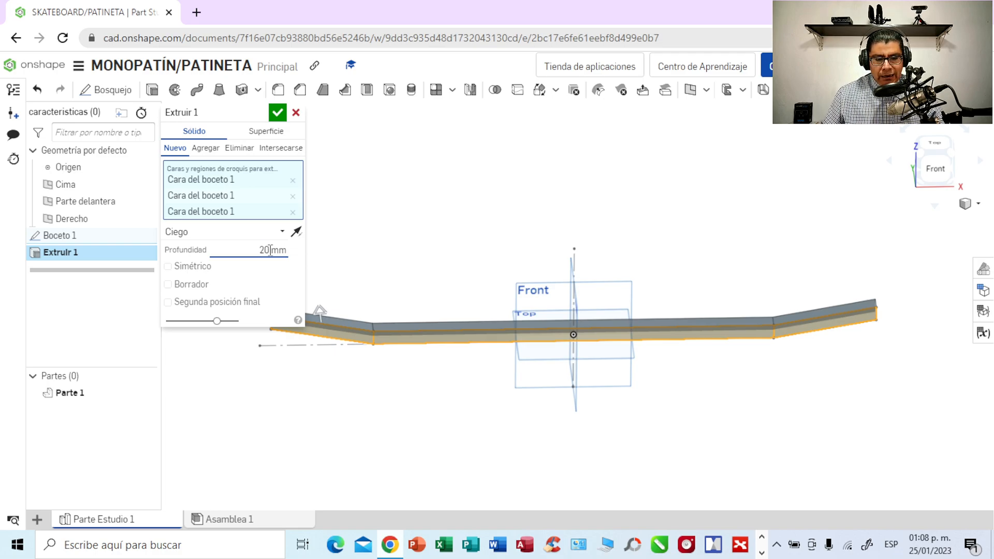
{"action": "left_click", "coordinate": [277, 113]}
- Edit the deck's extrusion and set its depth to 200 mm
{"action": "right_click_drag", "start_coordinate": [408, 203], "coordinate": [368, 228]}
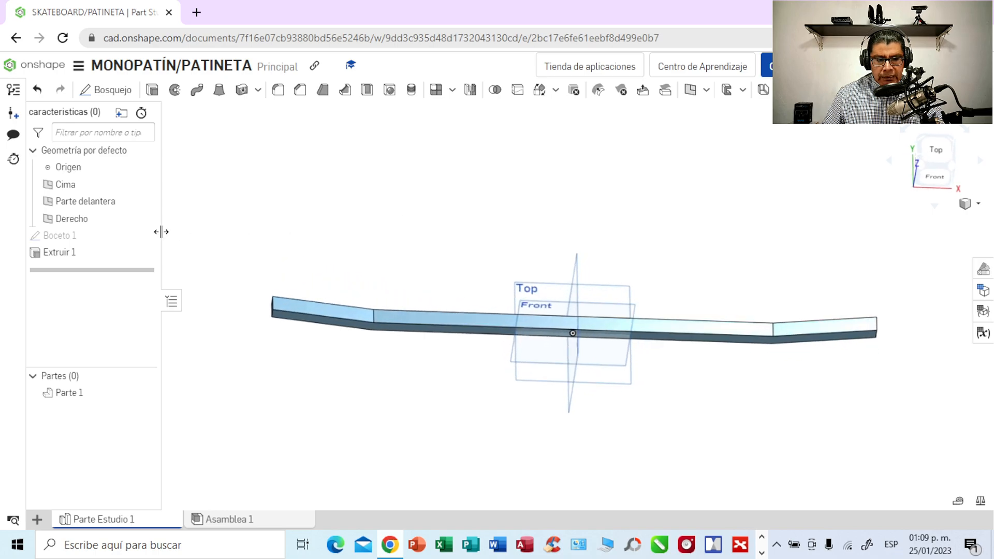
{"action": "double_click", "coordinate": [60, 253]}
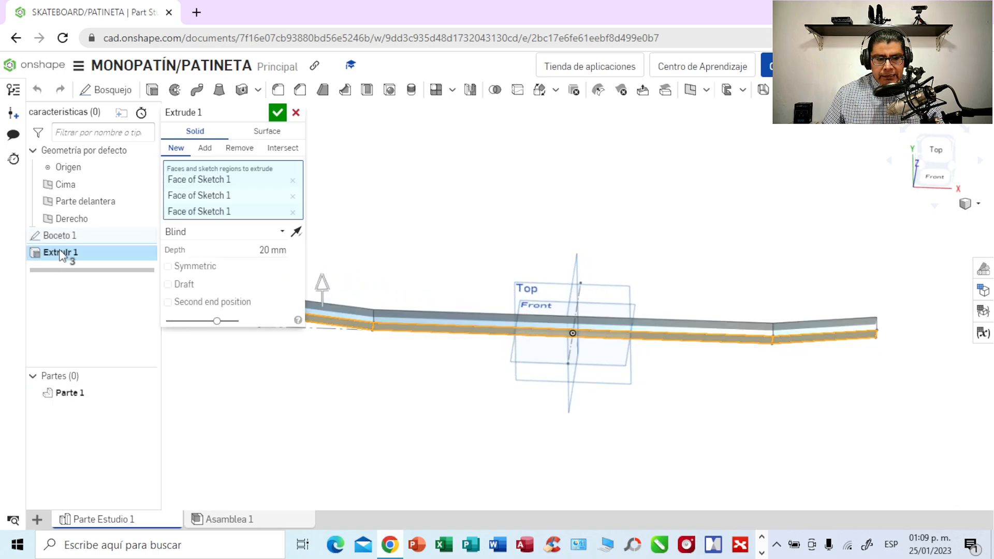
{"action": "left_click", "coordinate": [270, 250]}
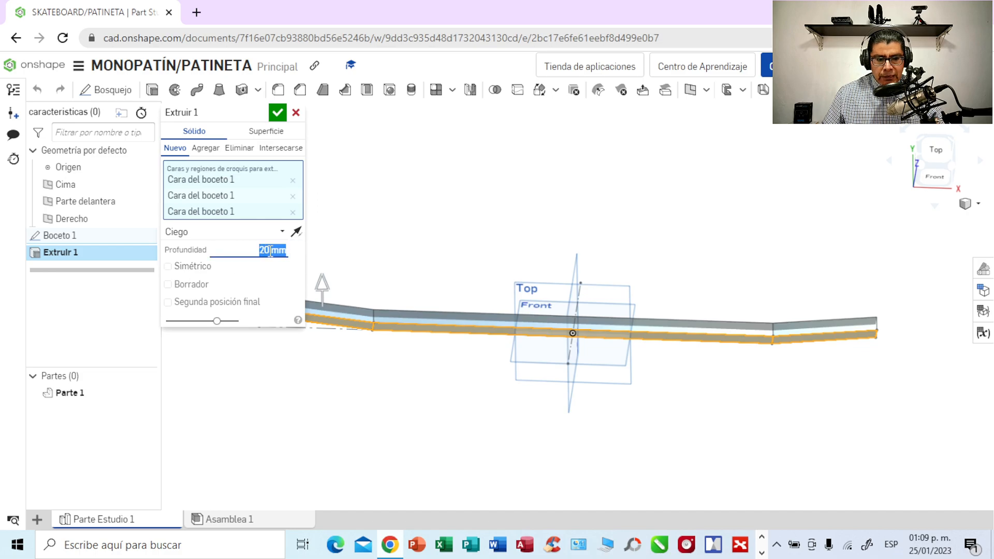
{"action": "left_click", "coordinate": [269, 251]}
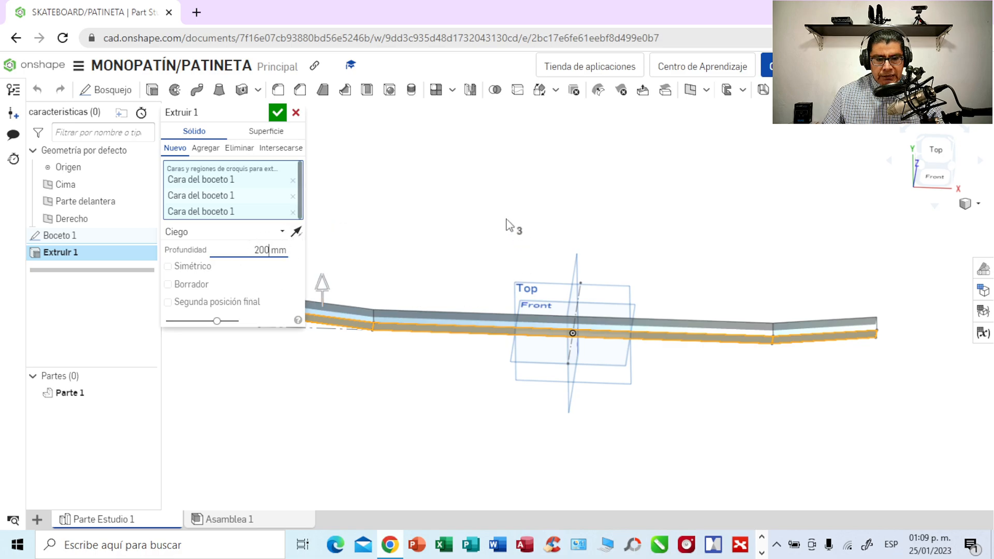
{"action": "middle_click_drag", "start_coordinate": [511, 226], "coordinate": [536, 277]}
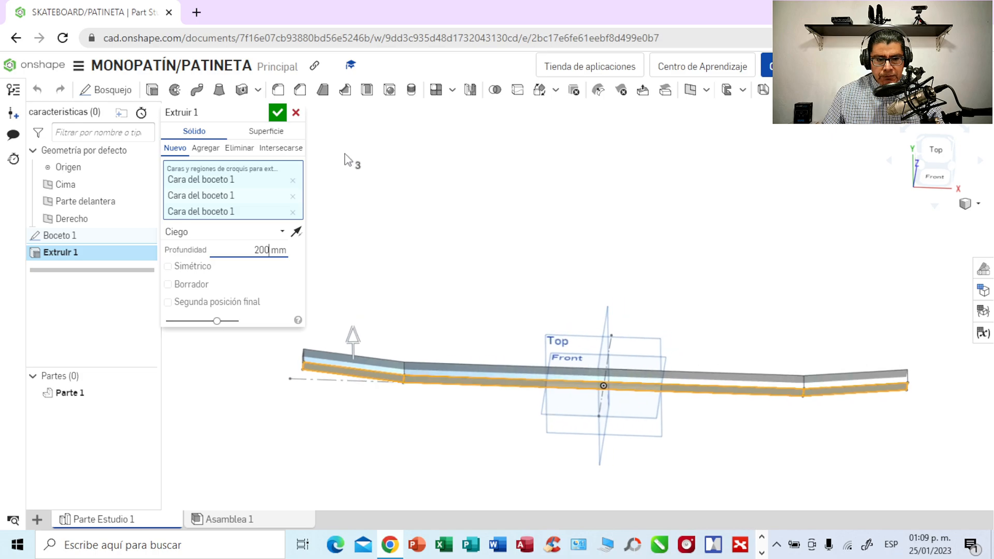
{"action": "left_click", "coordinate": [278, 114]}
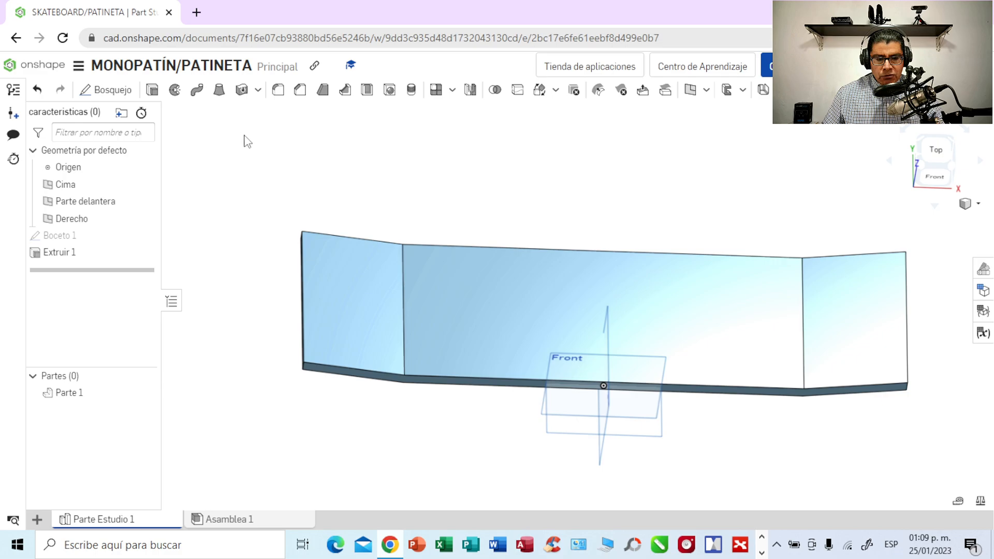
{"action": "right_click_drag", "start_coordinate": [437, 189], "coordinate": [422, 153]}
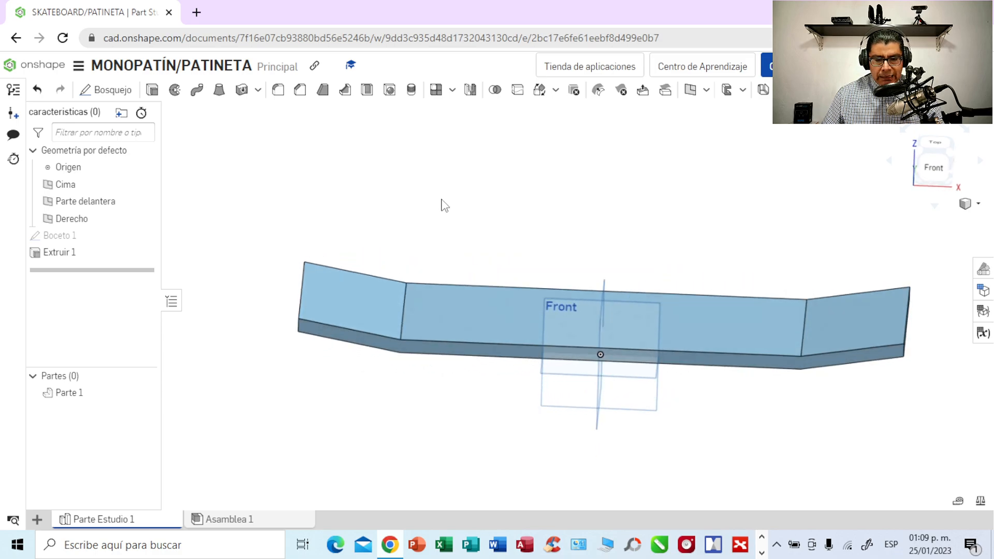
{"action": "right_click_drag", "start_coordinate": [515, 208], "coordinate": [508, 248]}
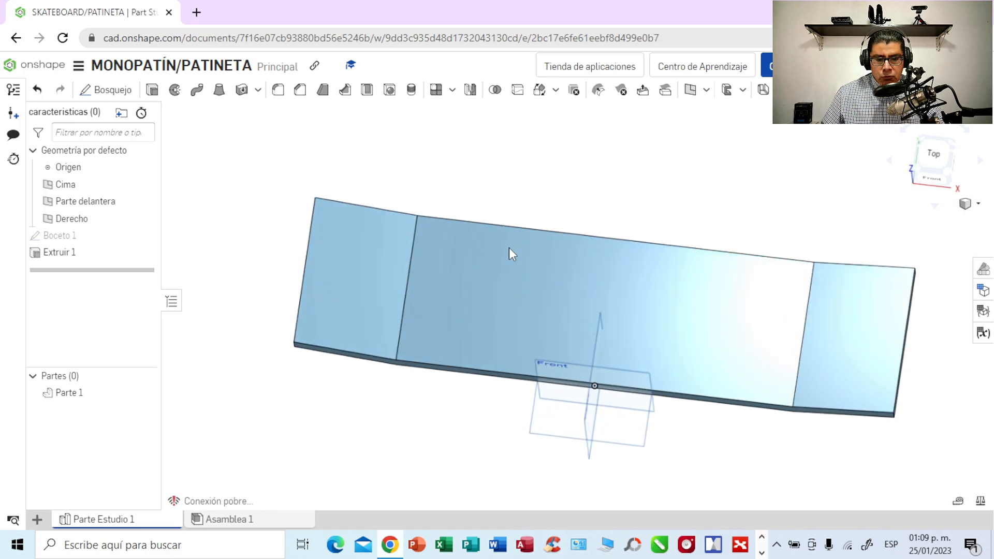
- Start a new sketch on the top face of the deck's raised left end, seen from above
{"action": "left_click", "coordinate": [931, 160]}
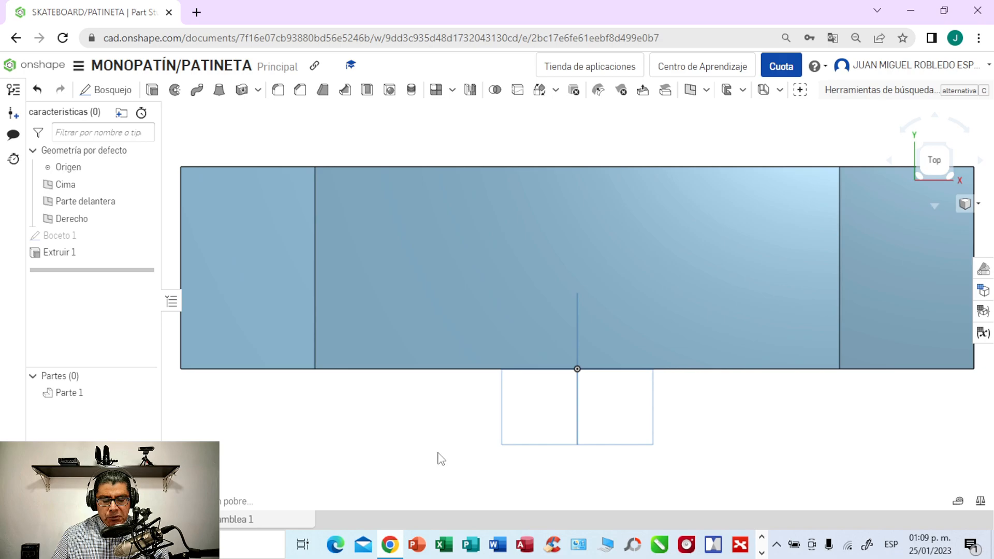
{"action": "middle_click_drag", "start_coordinate": [390, 424], "coordinate": [661, 479]}
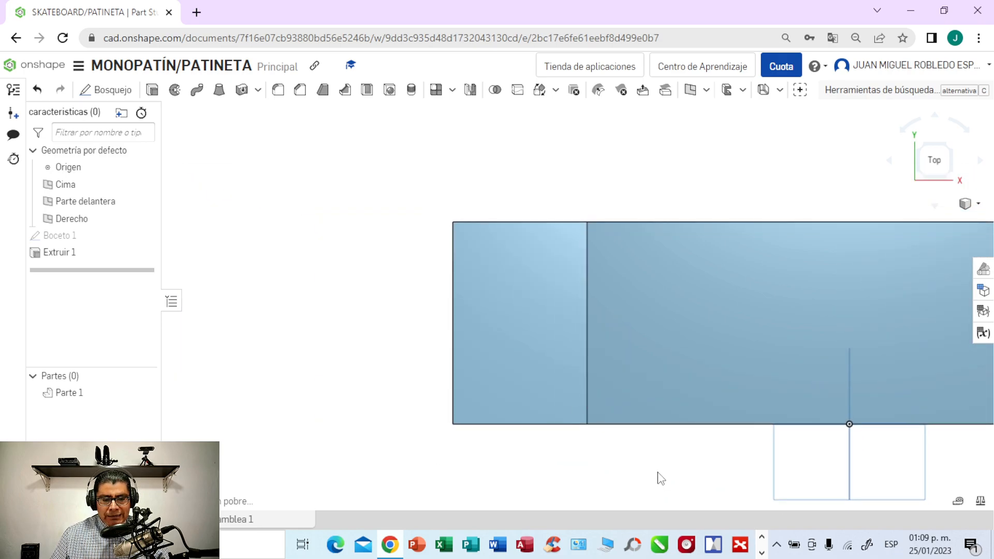
{"action": "scroll", "coordinate": [661, 479], "scroll_direction": "up", "scroll_amount": 2}
{"action": "middle_click_drag", "start_coordinate": [552, 456], "coordinate": [628, 521]}
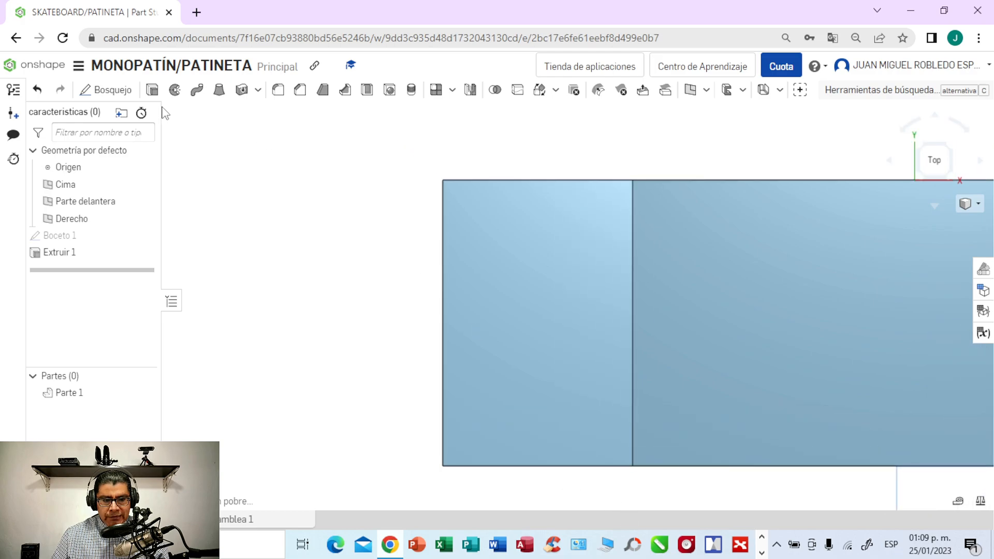
{"action": "left_click", "coordinate": [543, 307]}
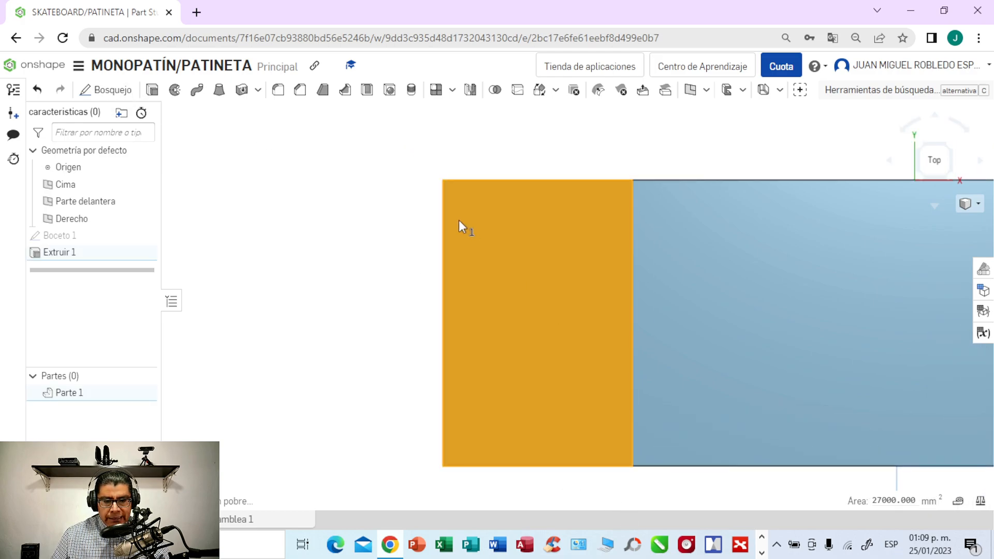
{"action": "left_click", "coordinate": [123, 93]}
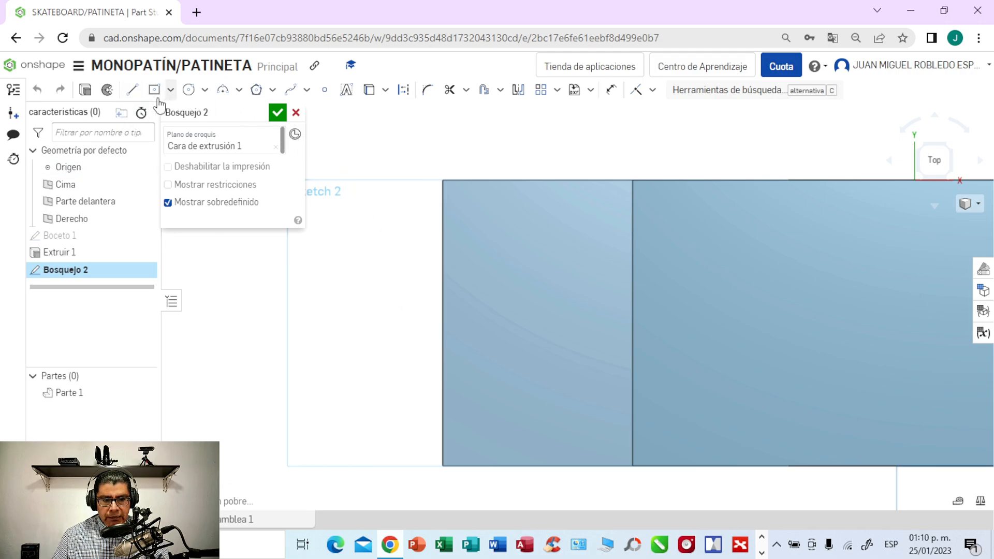
- Draw a horizontal construction line from the midpoint of the bend edge to the midpoint of the deck's outer left edge
{"action": "left_click", "coordinate": [132, 91]}
{"action": "left_click", "coordinate": [403, 92]}
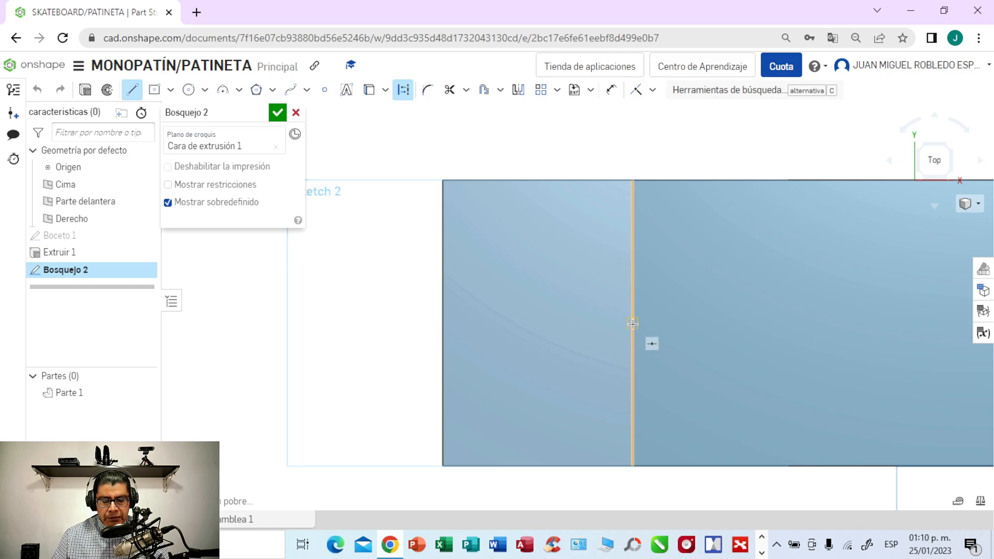
{"action": "left_click", "coordinate": [608, 325]}
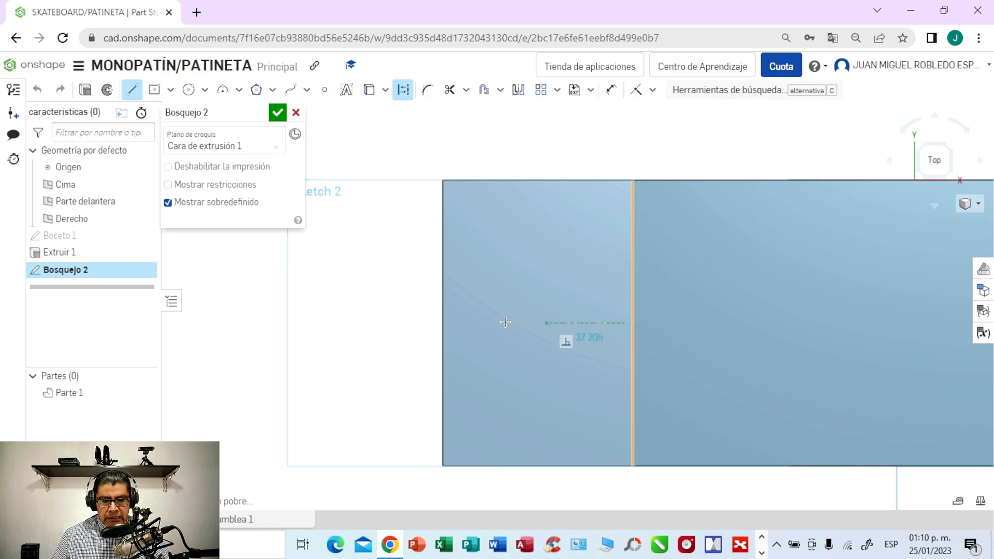
{"action": "left_click", "coordinate": [444, 324]}
{"action": "left_click", "coordinate": [443, 323]}
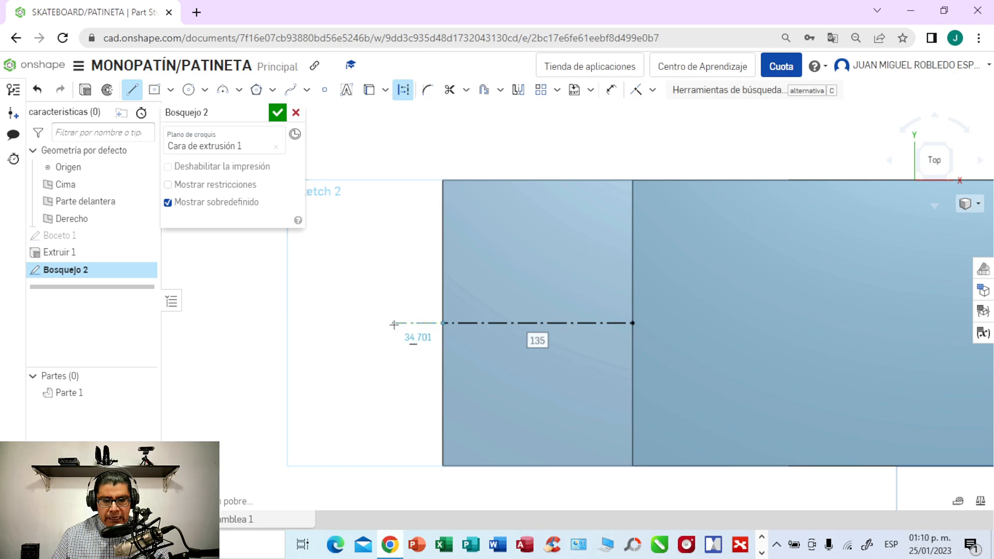
{"action": "key", "text": "Escape"}
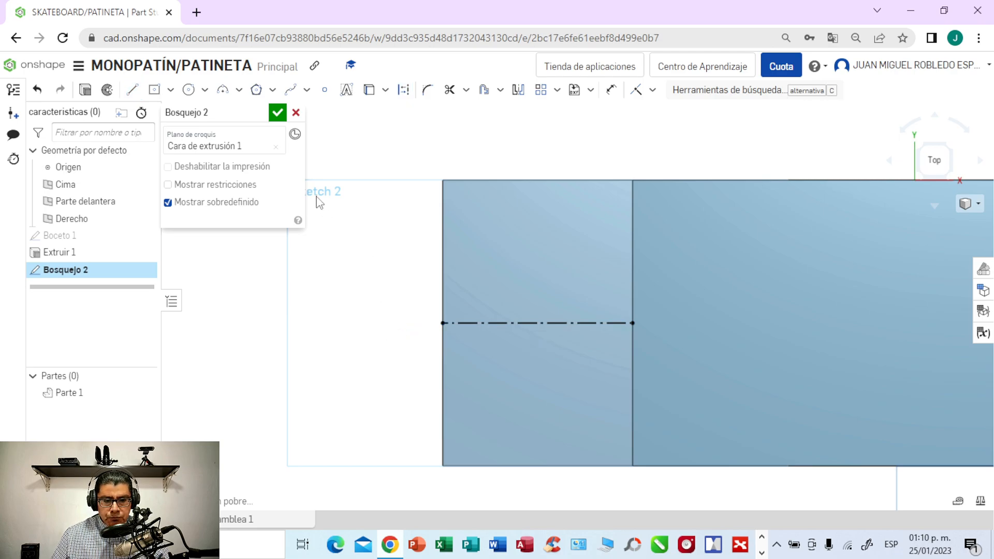
- Draw a 40 mm construction line along the upper edge of the left end, starting at the bend edge's upper corner
{"action": "left_click", "coordinate": [132, 90]}
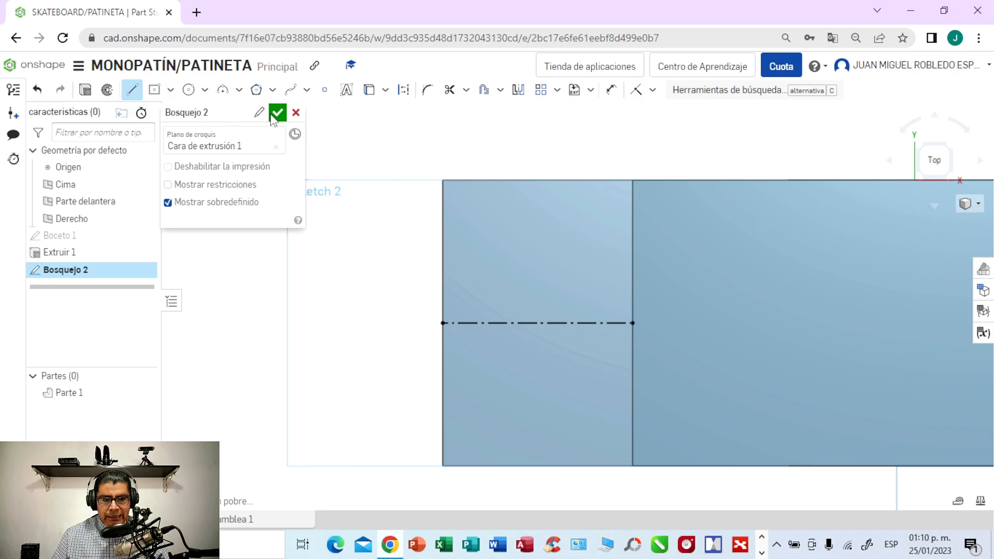
{"action": "left_click", "coordinate": [403, 91]}
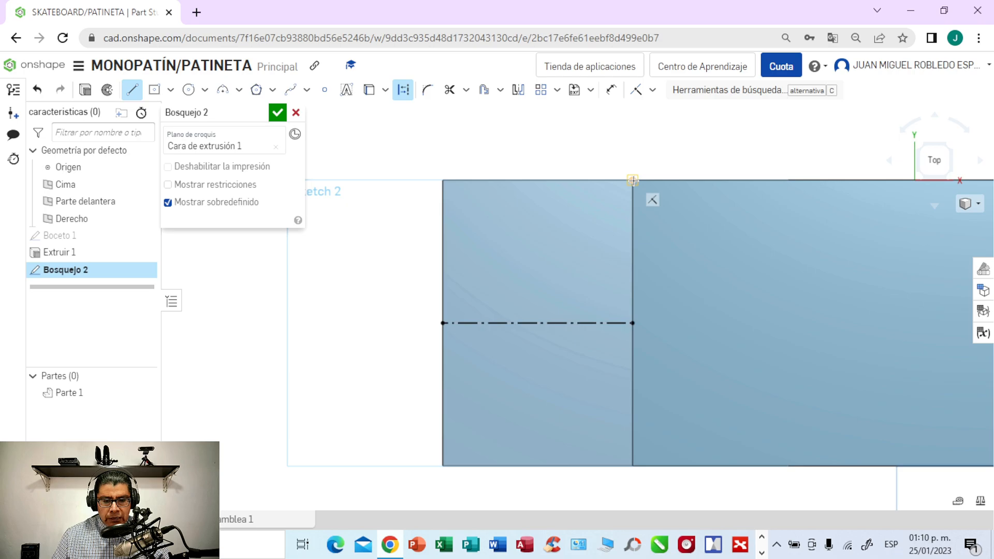
{"action": "left_click", "coordinate": [595, 180]}
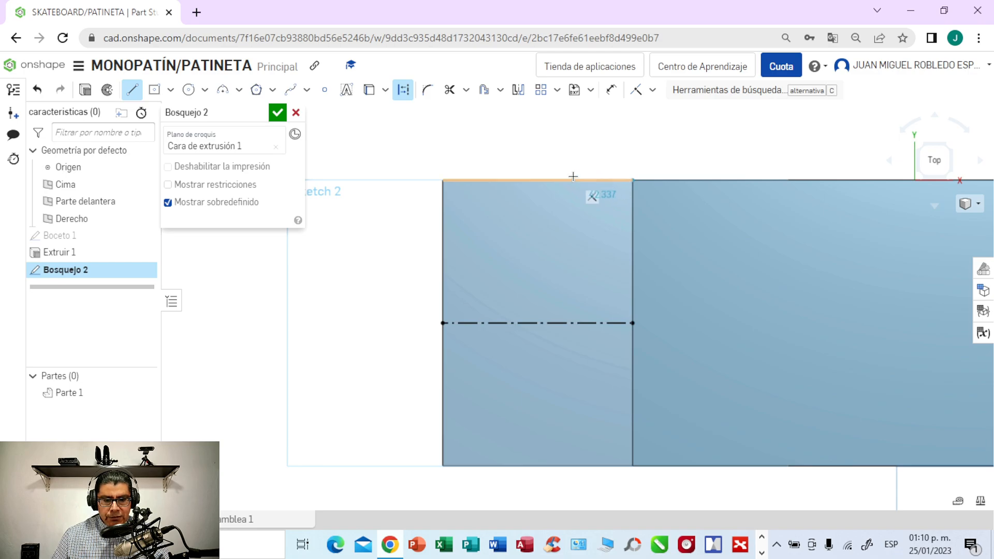
{"action": "left_click", "coordinate": [572, 178]}
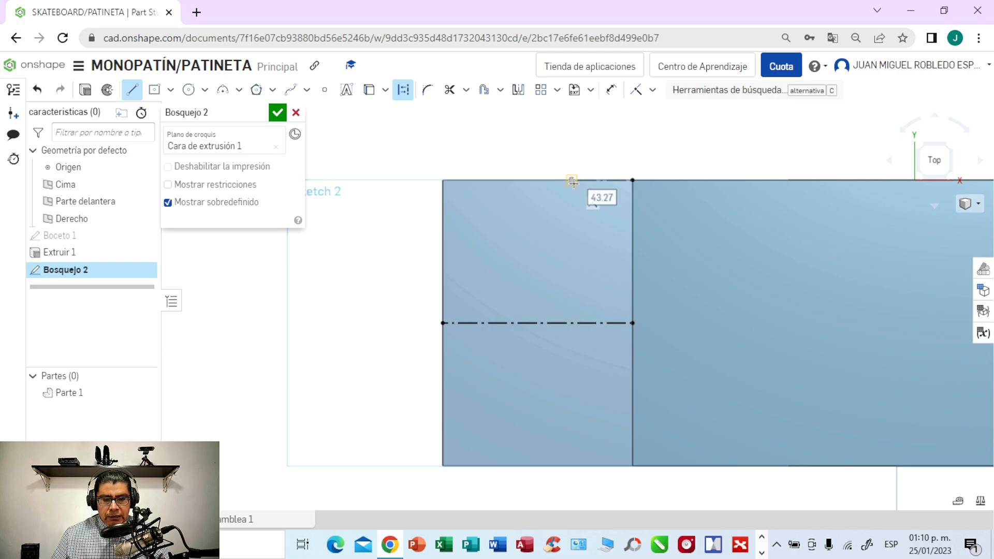
{"action": "type", "text": "40"}
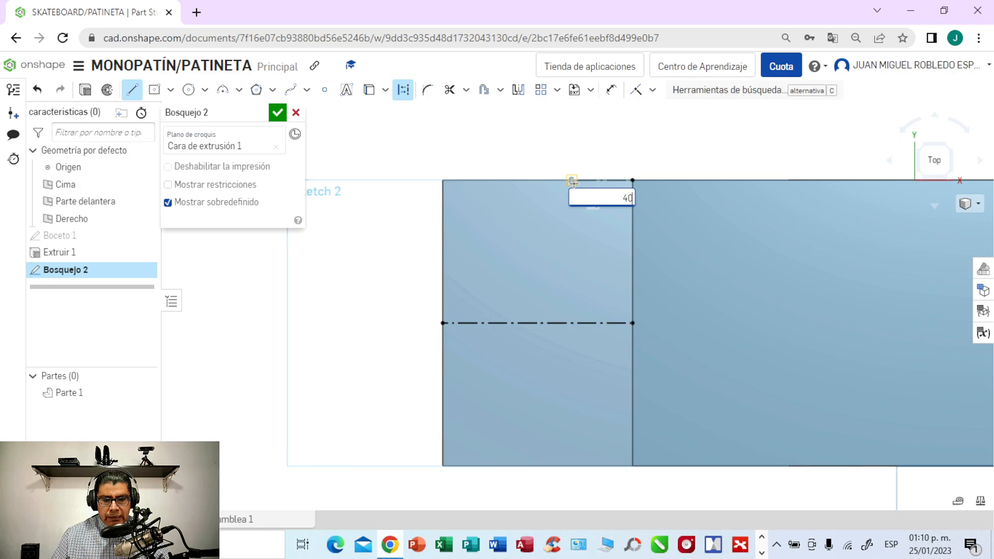
{"action": "key", "text": "Return"}
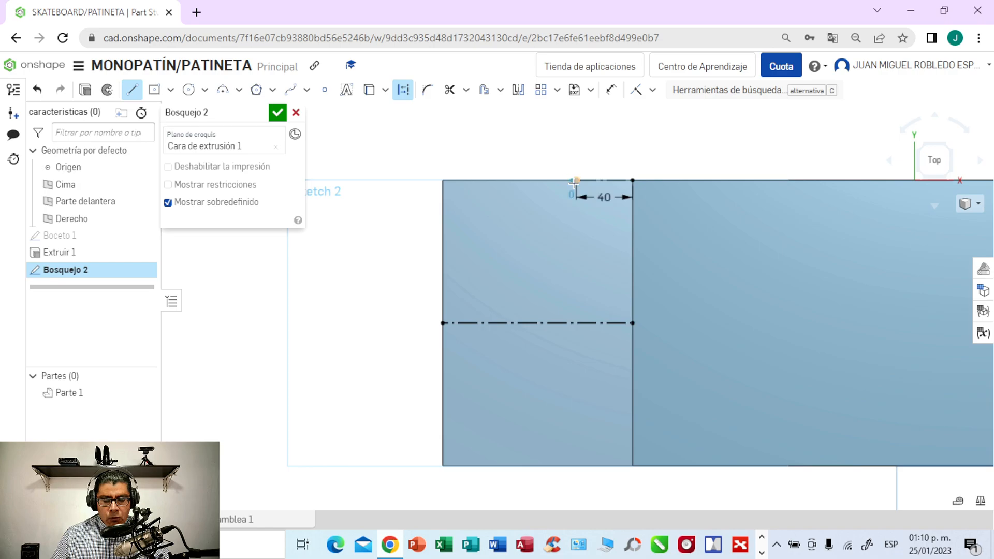
{"action": "left_click", "coordinate": [575, 181]}
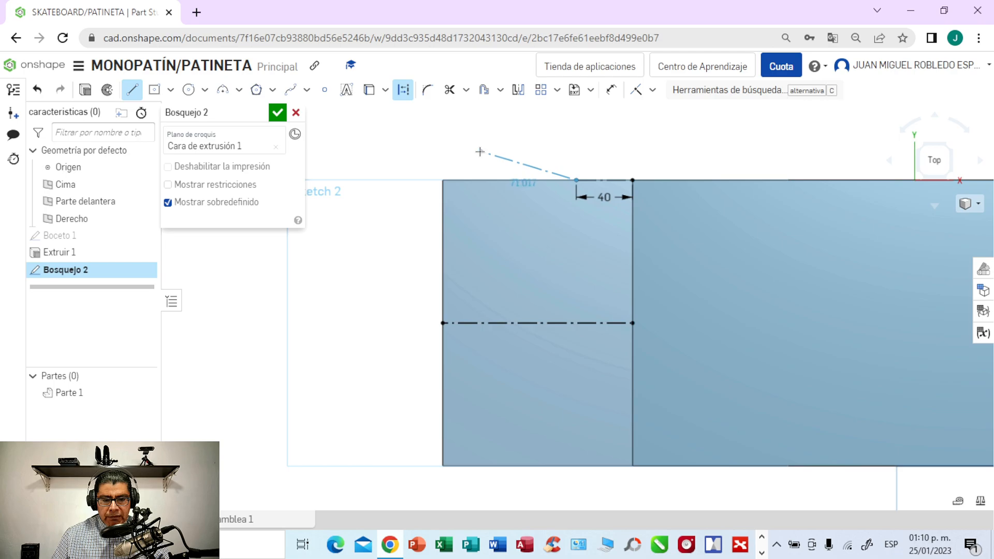
{"action": "key", "text": "Escape"}
- Draw a 40 mm construction line along the lower edge of the left end, starting at the bend edge's lower corner
{"action": "left_click", "coordinate": [133, 89]}
{"action": "left_click", "coordinate": [404, 91]}
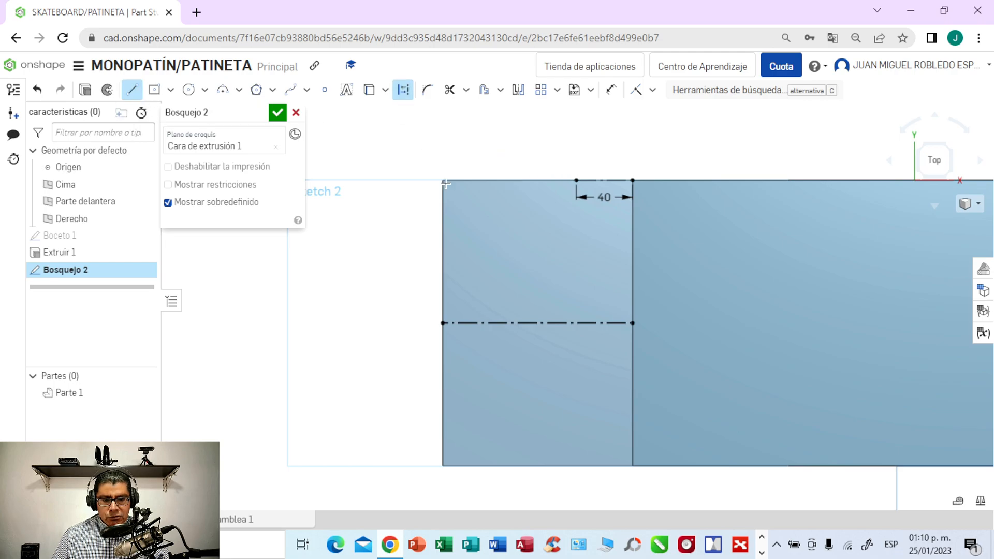
{"action": "left_click", "coordinate": [632, 465]}
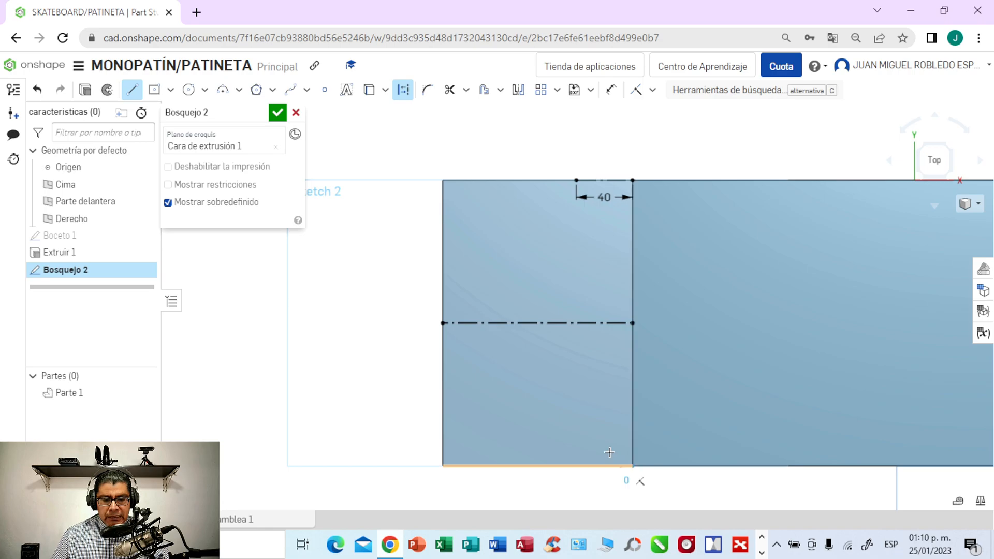
{"action": "left_click", "coordinate": [575, 466]}
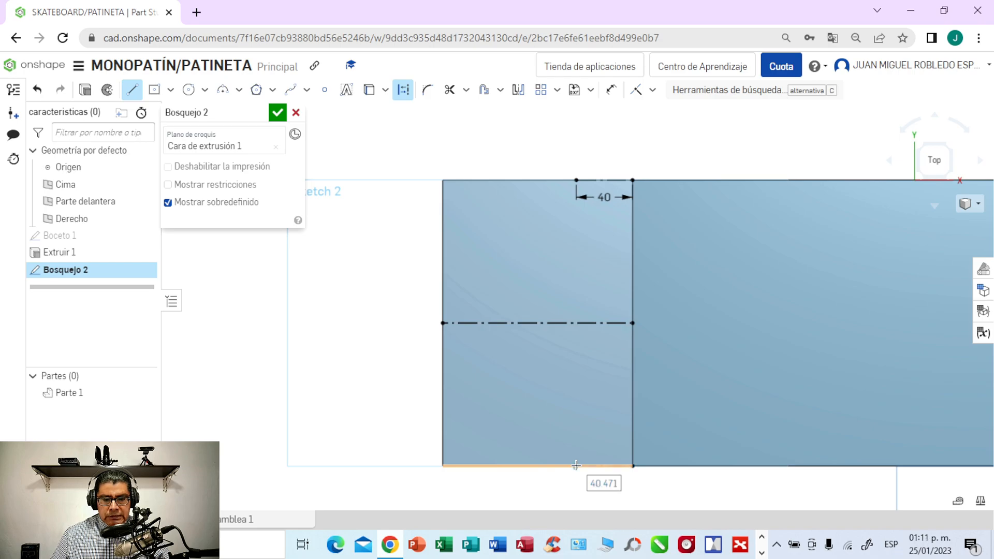
{"action": "type", "text": "40"}
{"action": "key", "text": "Return"}
{"action": "left_click", "coordinate": [576, 465]}
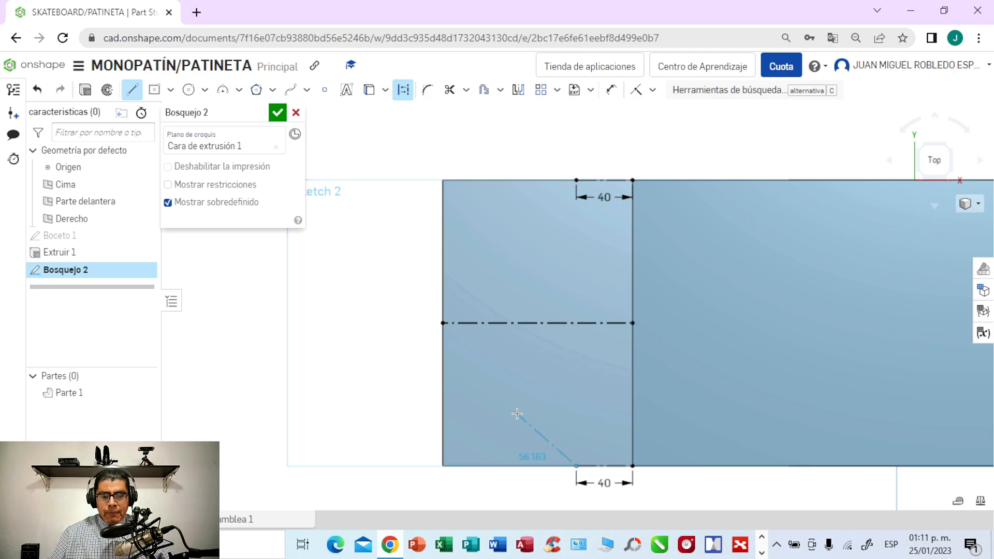
{"action": "key", "text": "Escape"}
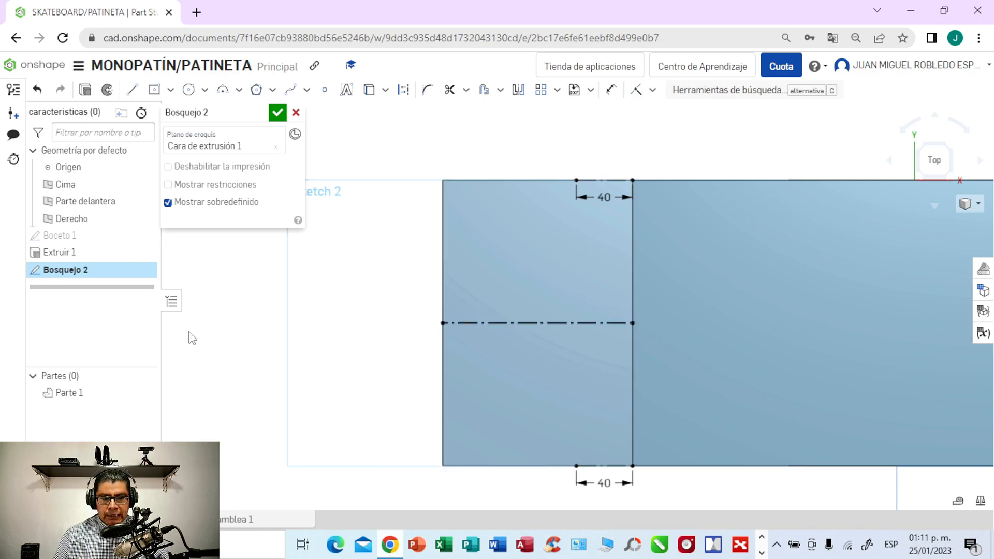
{"action": "left_click", "coordinate": [239, 91]}
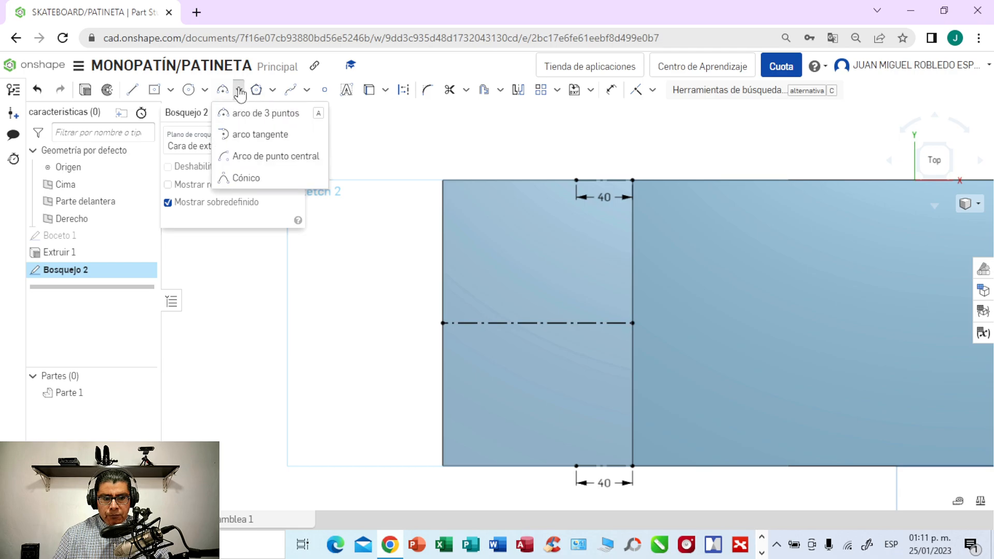
{"action": "left_click", "coordinate": [253, 113]}
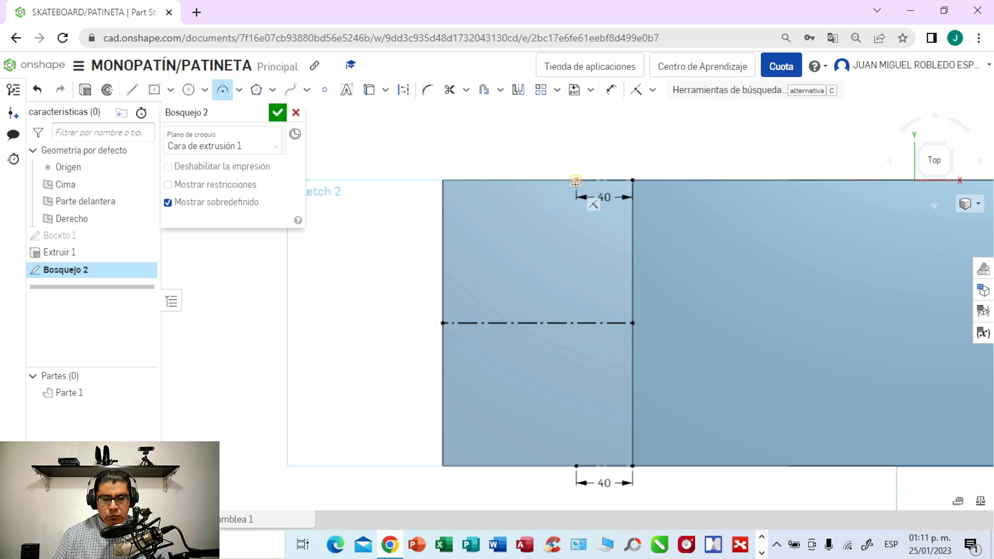
{"action": "left_click", "coordinate": [349, 141]}
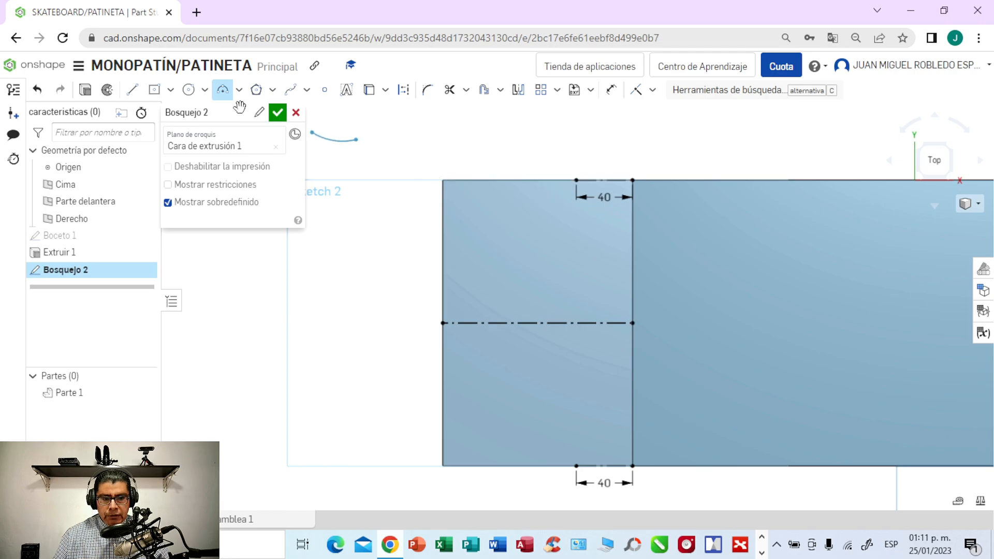
{"action": "left_click", "coordinate": [349, 140]}
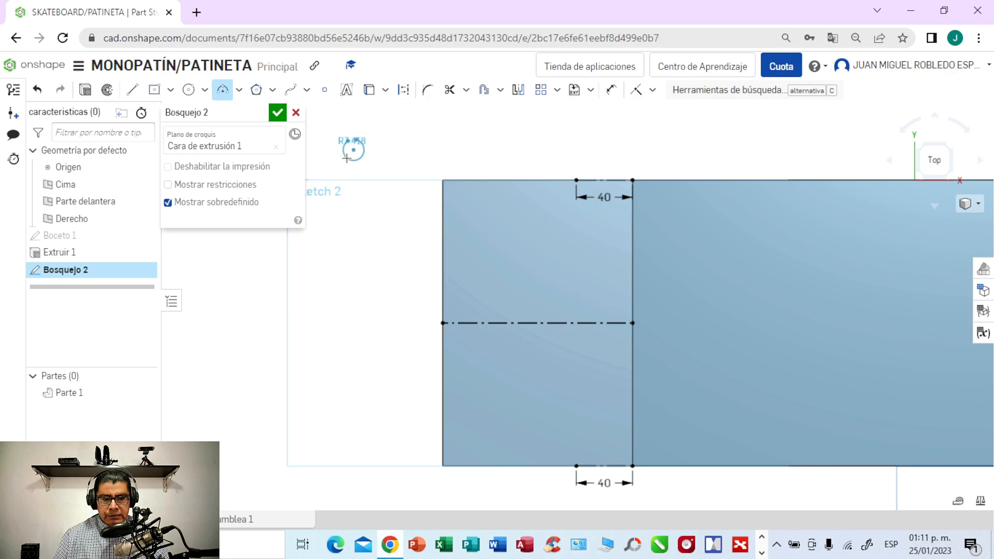
{"action": "key", "text": "Escape"}
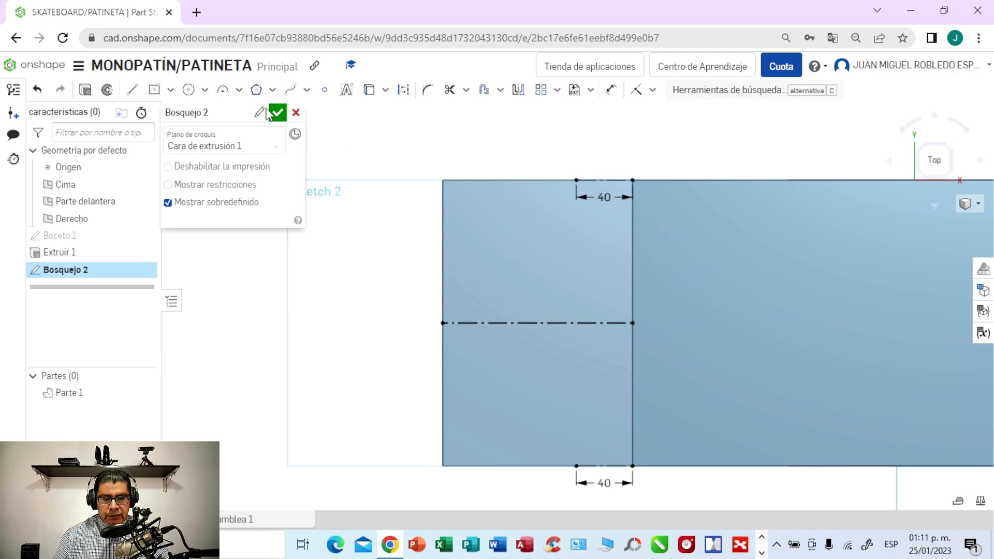
- Draw a diagonal construction line from the midpoint of the bend edge to the upper outer corner of the left end
{"action": "left_click", "coordinate": [132, 92]}
{"action": "left_click", "coordinate": [404, 91]}
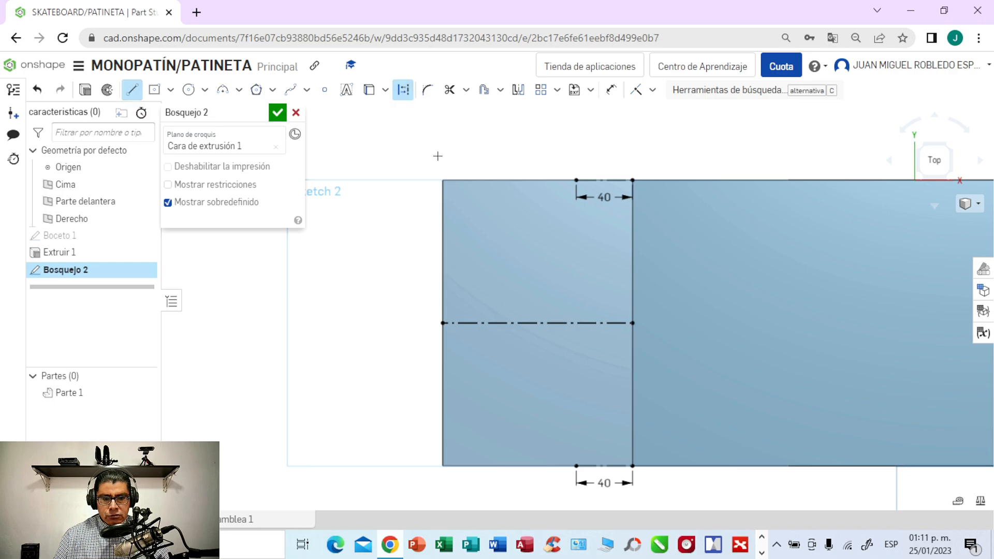
{"action": "left_click", "coordinate": [633, 323]}
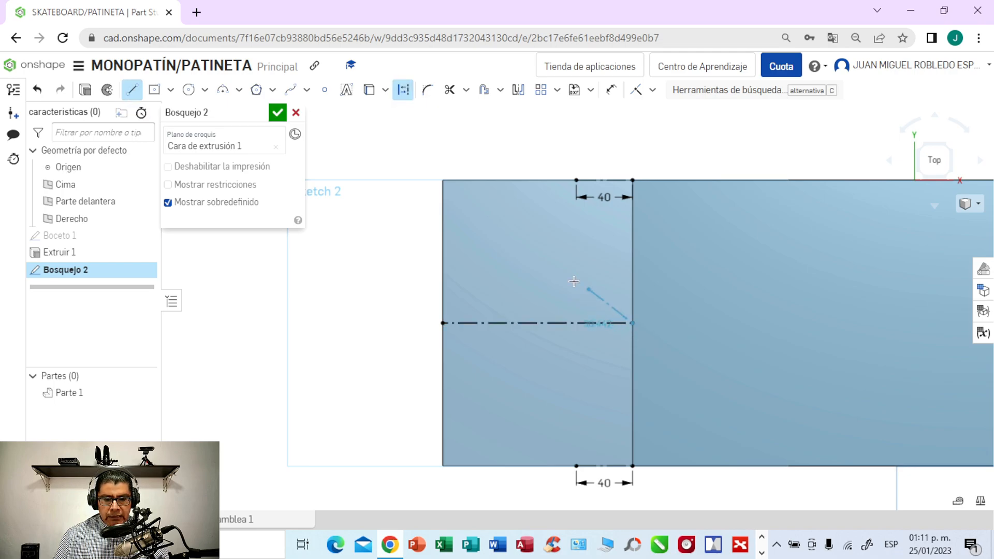
{"action": "left_click", "coordinate": [444, 181]}
{"action": "left_click", "coordinate": [443, 180]}
{"action": "key", "text": "Escape"}
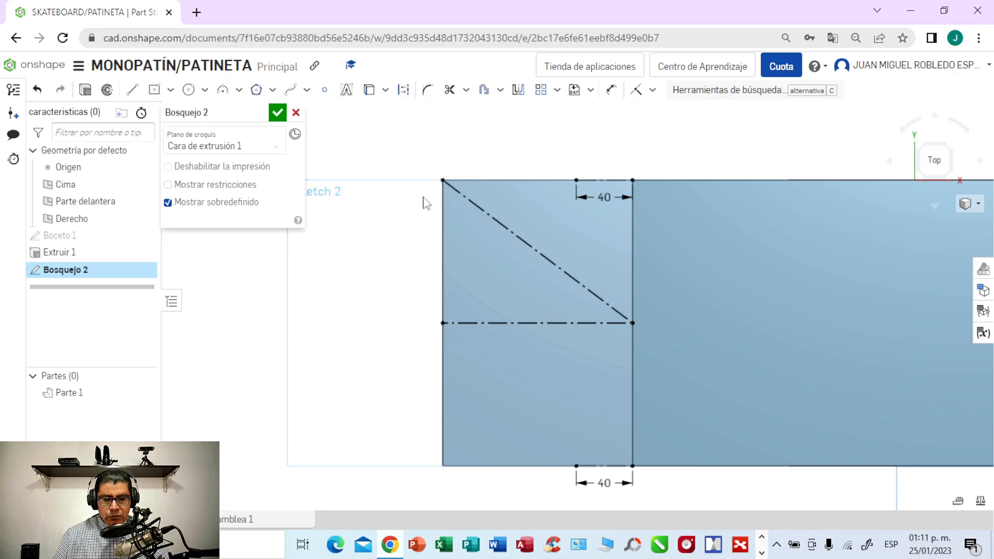
- Draw a diagonal construction line from the midpoint of the bend edge to the lower outer corner of the left end
{"action": "left_click", "coordinate": [132, 92]}
{"action": "left_click", "coordinate": [403, 91]}
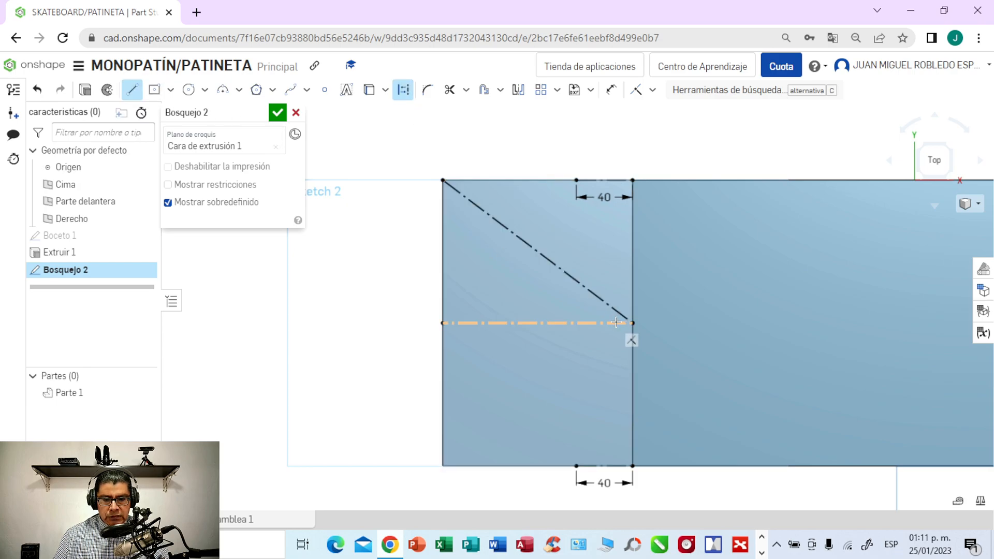
{"action": "left_click", "coordinate": [632, 323]}
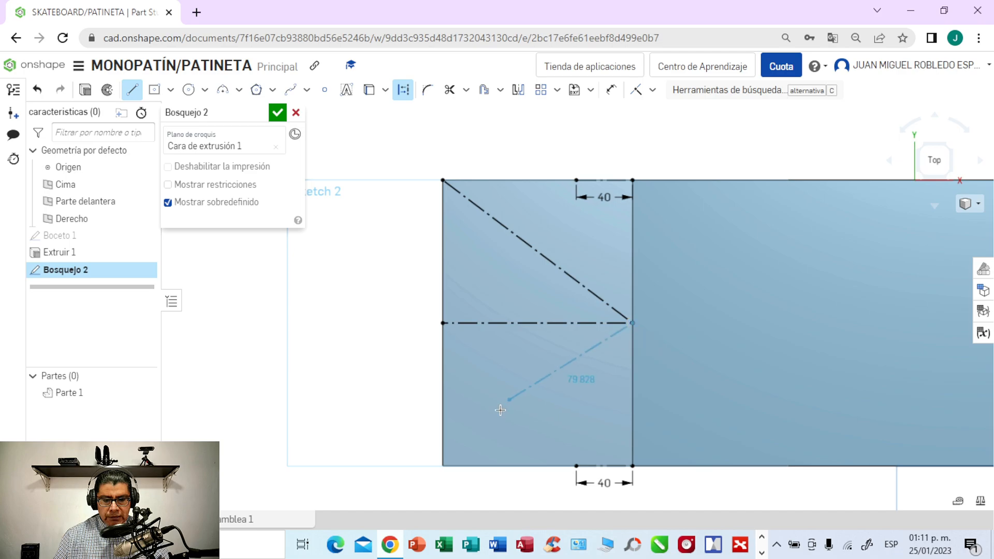
{"action": "left_click", "coordinate": [444, 466]}
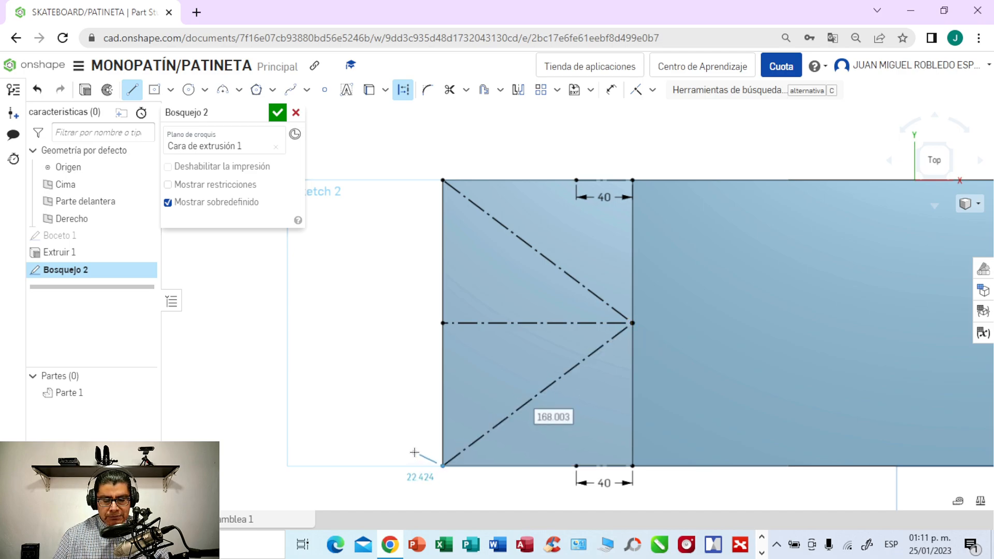
{"action": "key", "text": "Escape"}
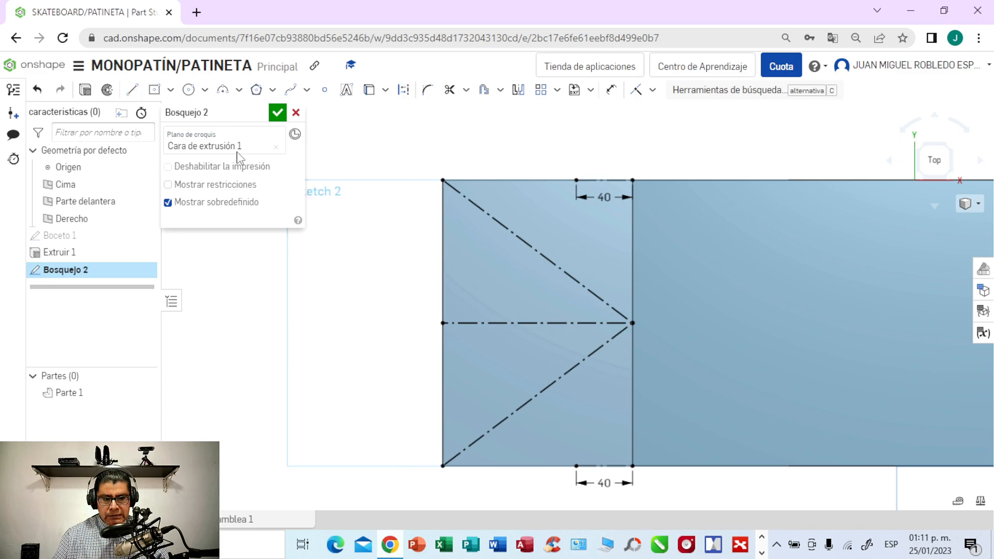
- Draw a three-point arc of about 95 mm radius from the upper 40 mm line's outer end to the midpoint of the left outer edge
{"action": "left_click", "coordinate": [238, 93]}
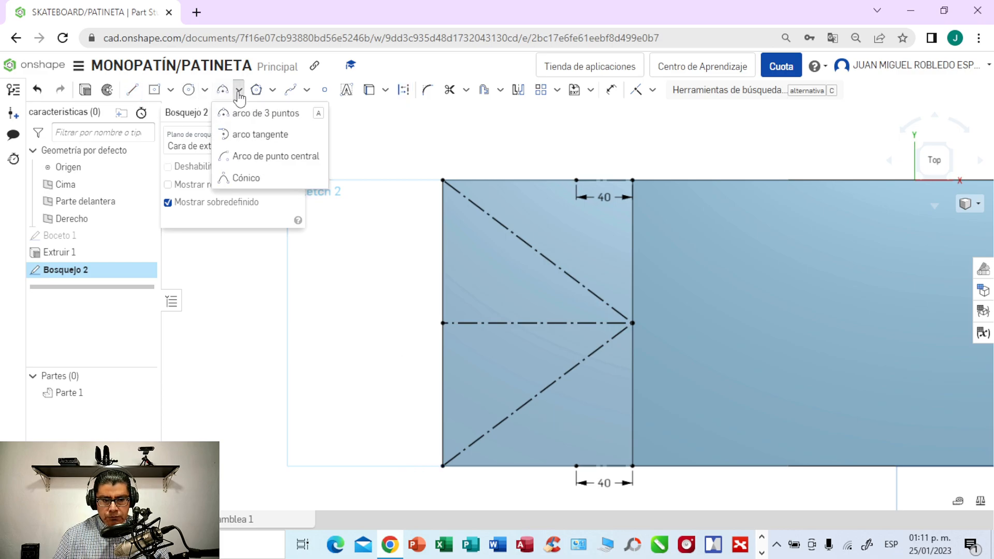
{"action": "left_click", "coordinate": [241, 112]}
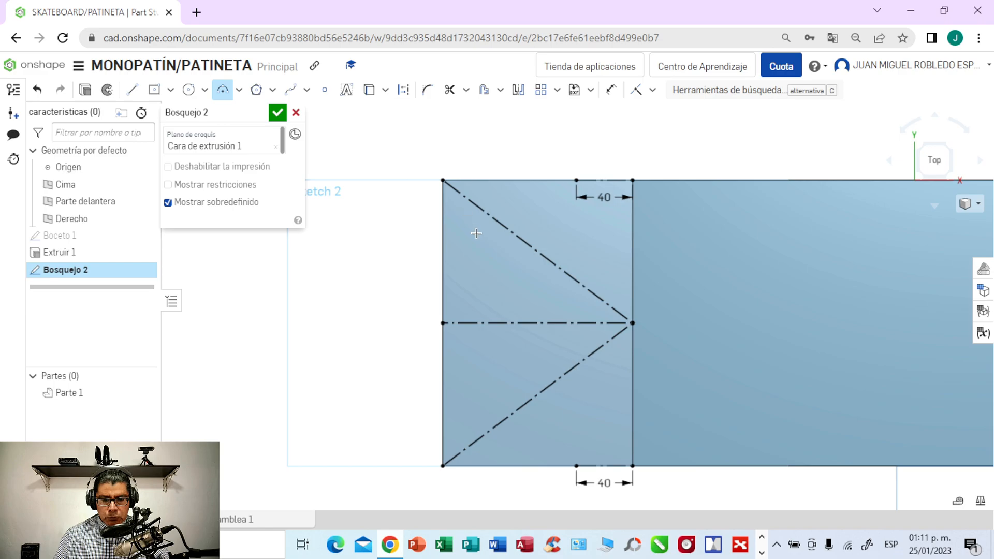
{"action": "left_click", "coordinate": [576, 180]}
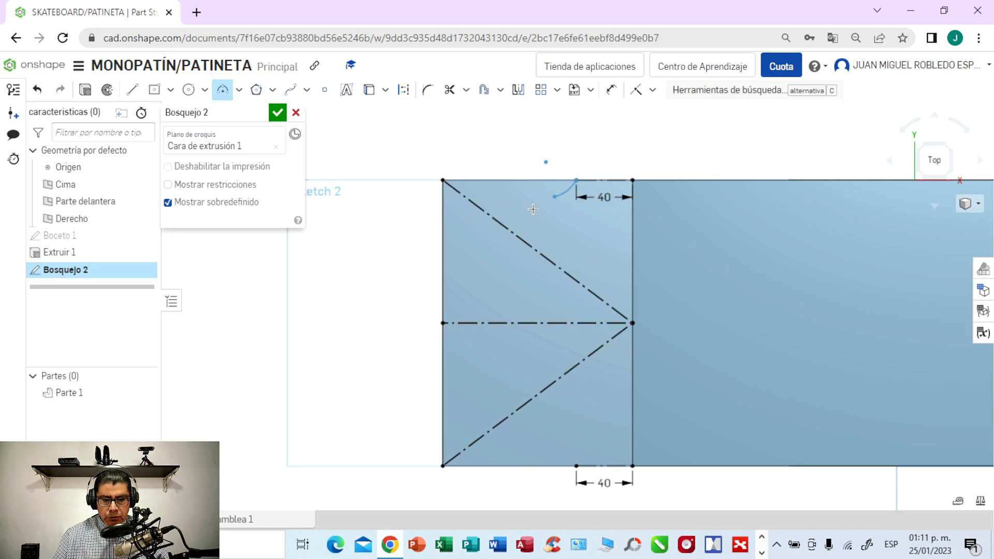
{"action": "left_click", "coordinate": [443, 323]}
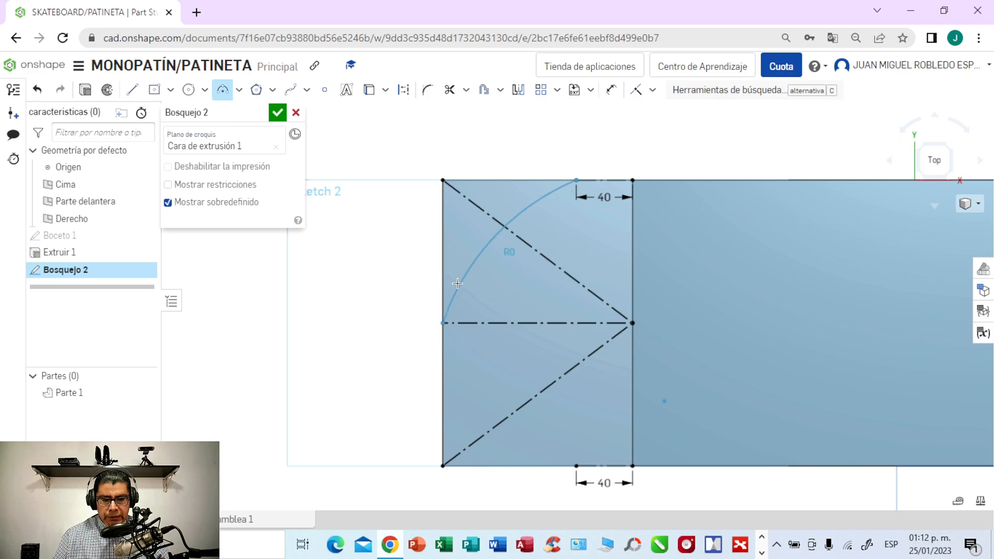
{"action": "left_click", "coordinate": [486, 213]}
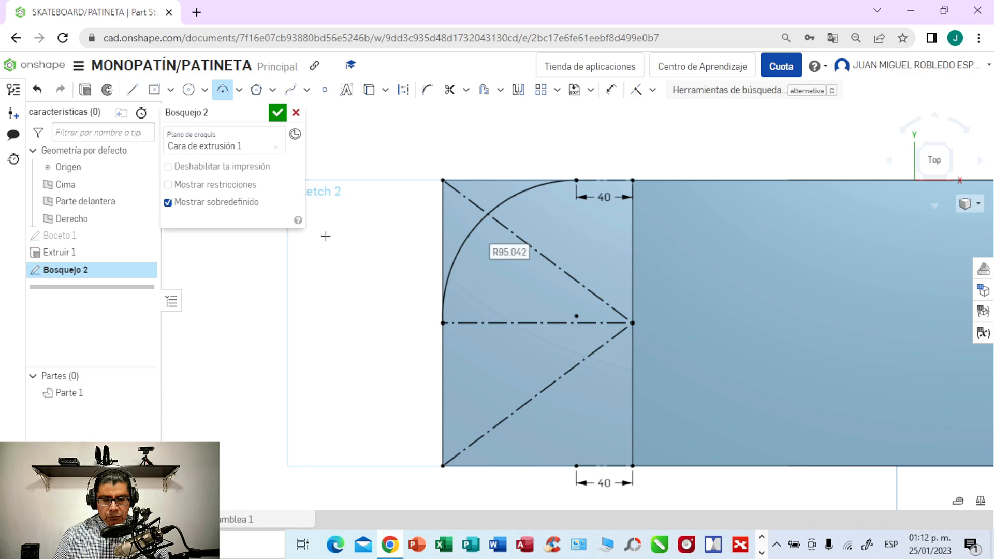
- Mirror the corner arc about the horizontal construction centreline of the left end
{"action": "left_click", "coordinate": [518, 91]}
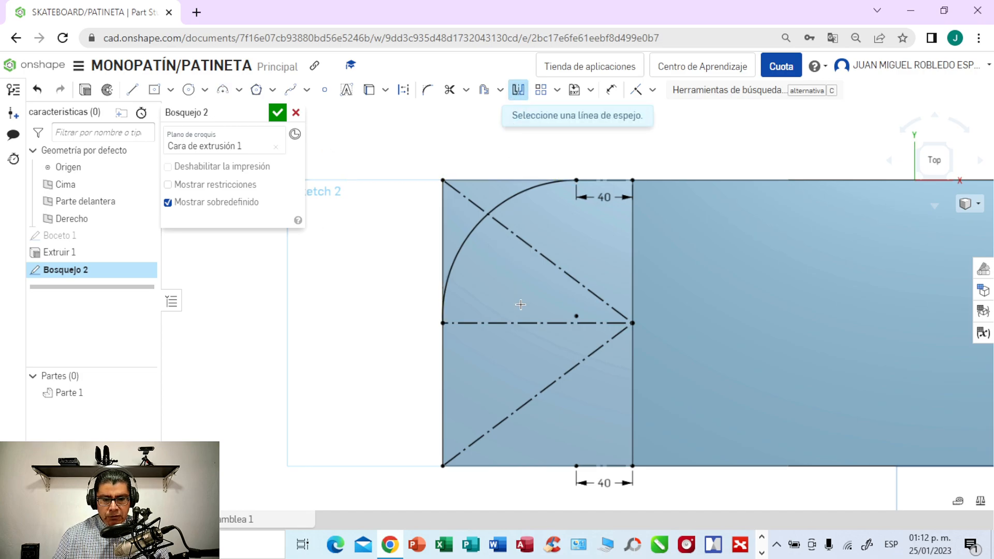
{"action": "left_click", "coordinate": [522, 323]}
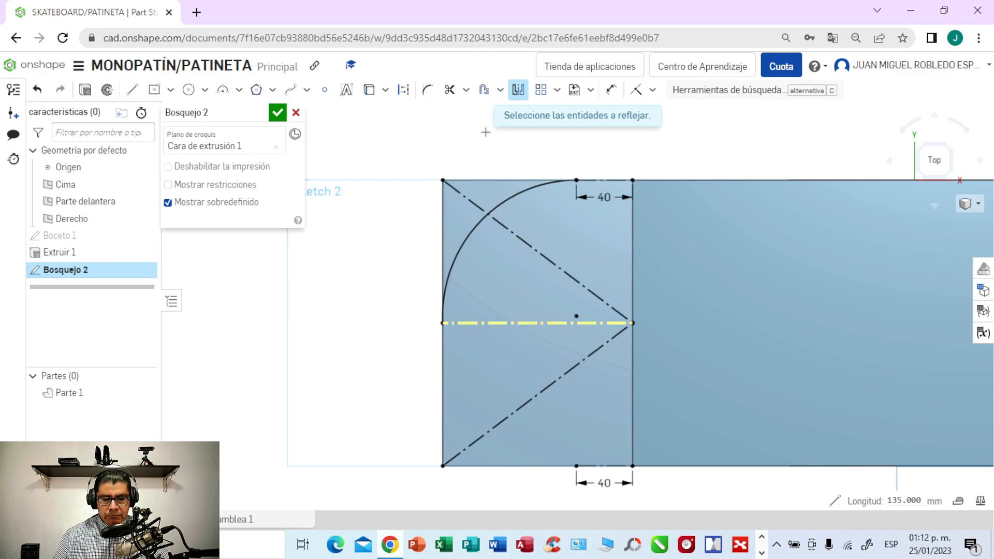
{"action": "left_click", "coordinate": [511, 197]}
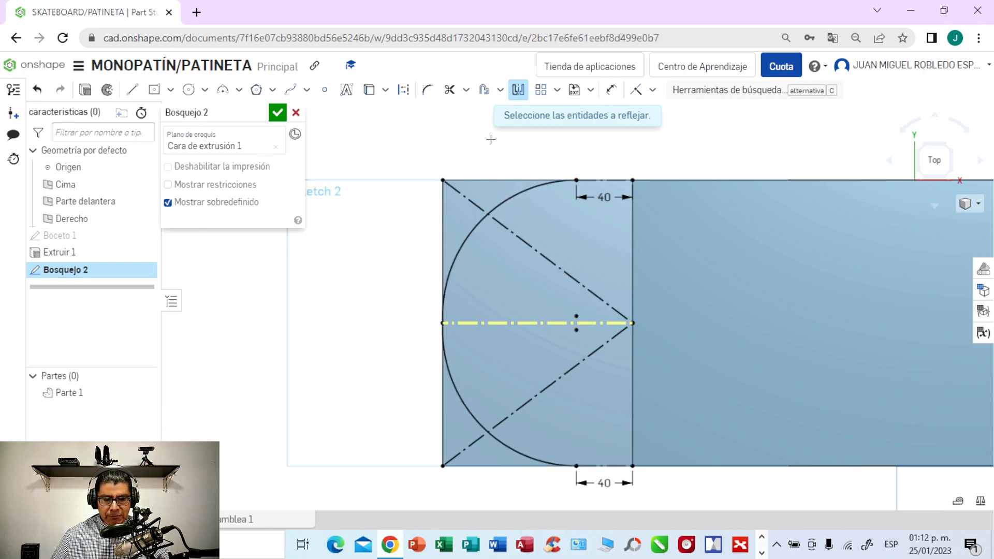
{"action": "left_click", "coordinate": [517, 91]}
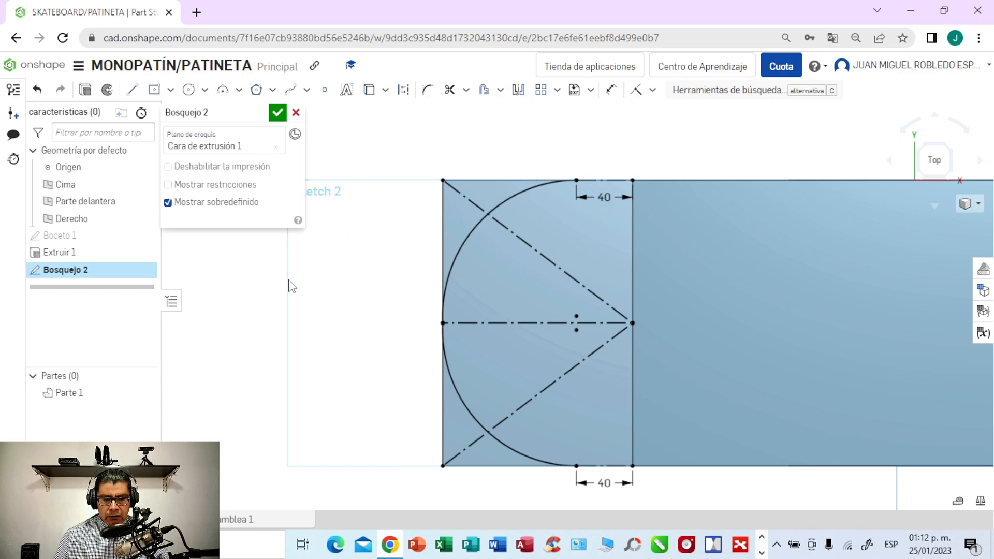
- Extrude the two corner regions outside the arcs as a Through all removal to round the deck's left end
{"action": "scroll", "coordinate": [248, 337], "scroll_direction": "down", "scroll_amount": 4}
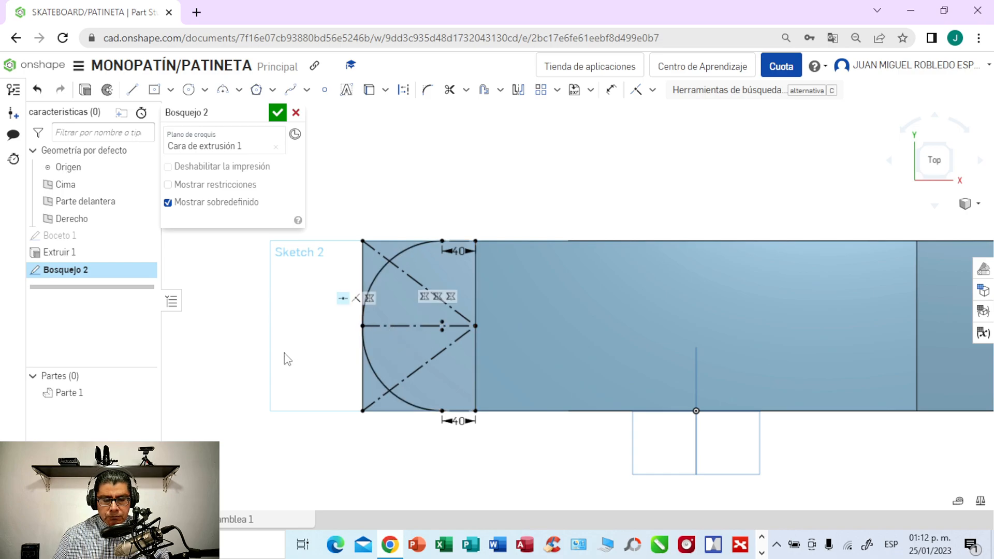
{"action": "scroll", "coordinate": [285, 351], "scroll_direction": "up", "scroll_amount": 2}
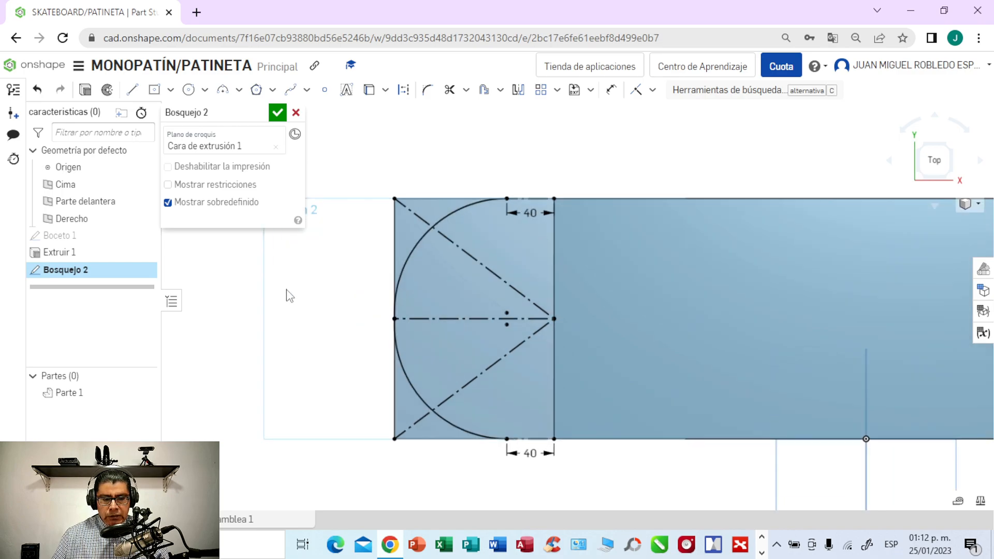
{"action": "left_click", "coordinate": [87, 94]}
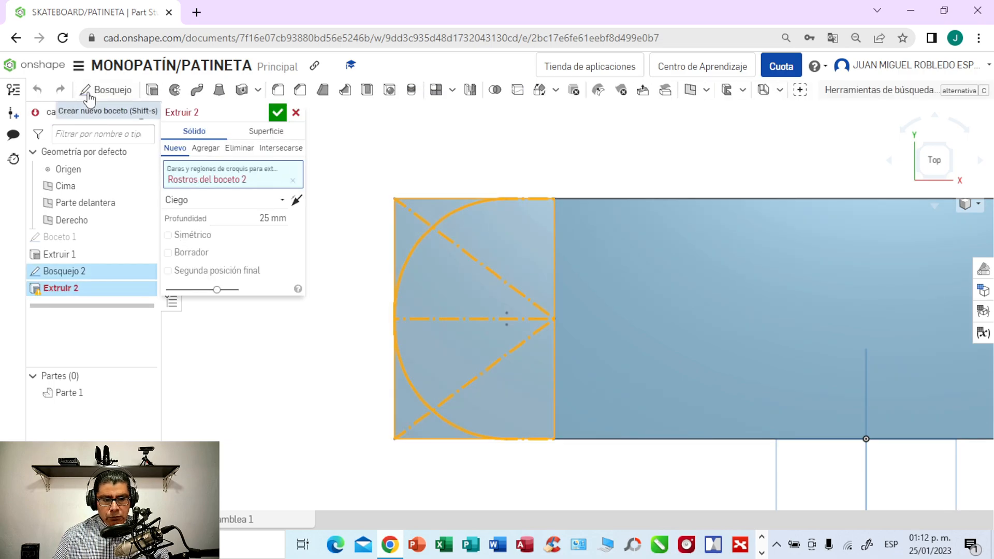
{"action": "left_click", "coordinate": [241, 149]}
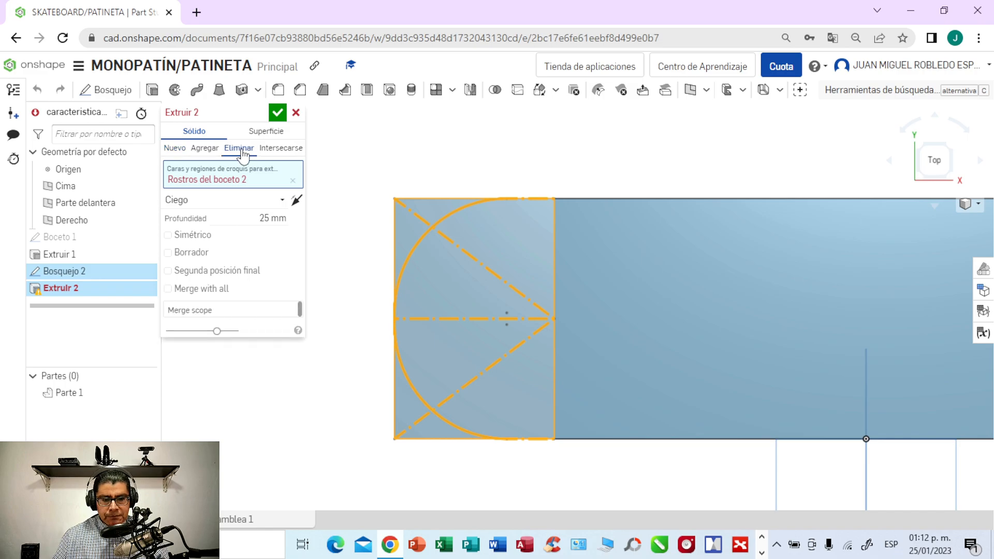
{"action": "left_click", "coordinate": [282, 203]}
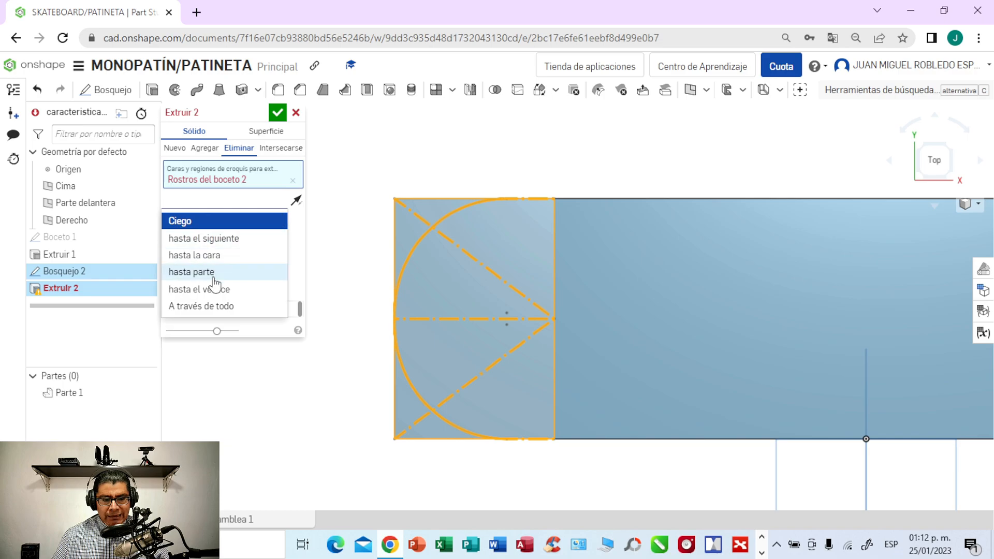
{"action": "left_click", "coordinate": [193, 309]}
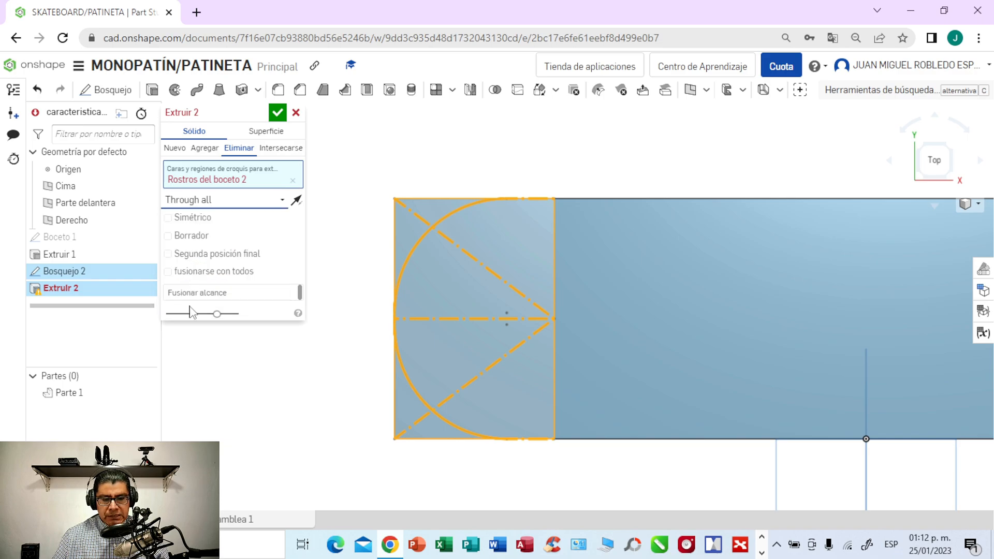
{"action": "left_click", "coordinate": [407, 224]}
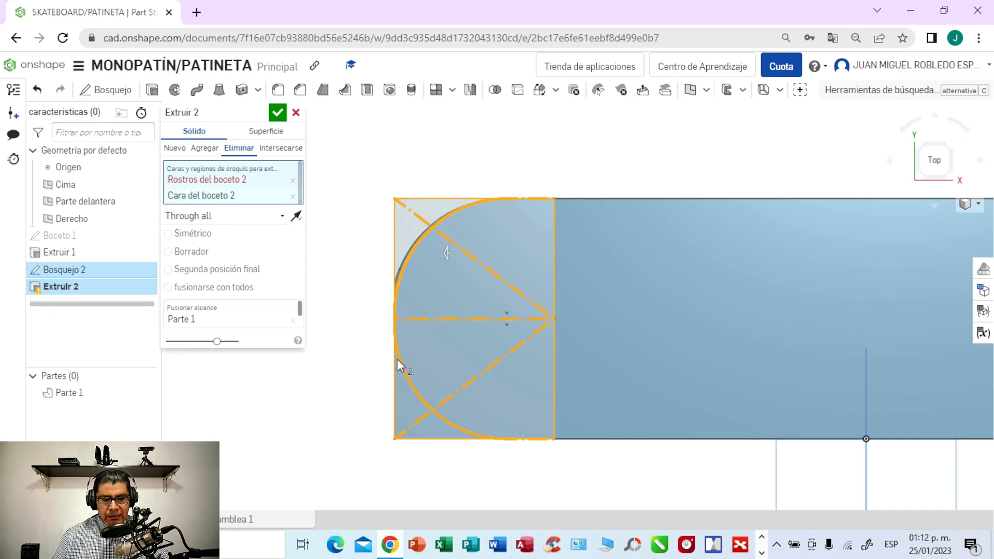
{"action": "left_click", "coordinate": [404, 410]}
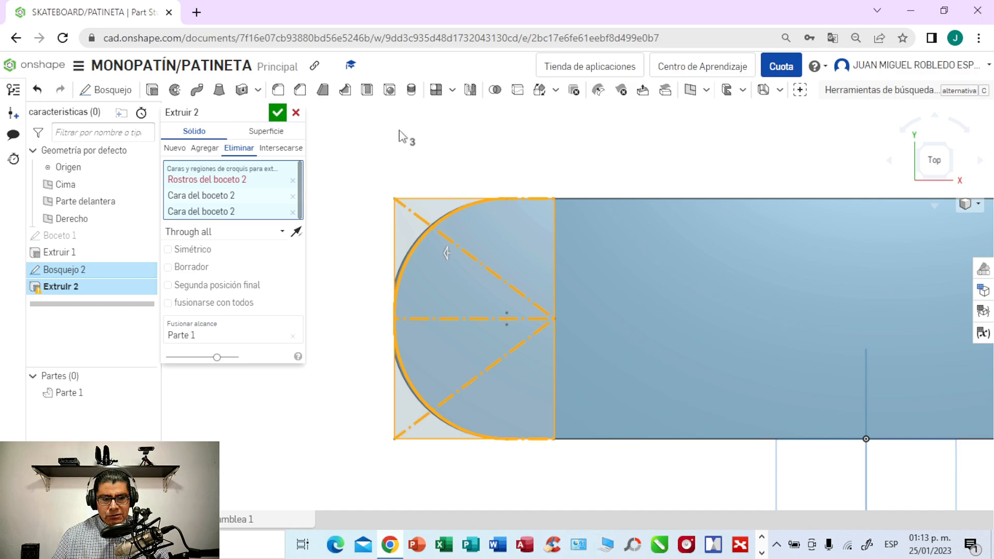
{"action": "left_click", "coordinate": [278, 115]}
- Start a new sketch on the upper face of the deck's raised right end, viewed from the top
{"action": "right_click_drag", "start_coordinate": [351, 156], "coordinate": [368, 145]}
{"action": "scroll", "coordinate": [365, 148], "scroll_direction": "down", "scroll_amount": 3}
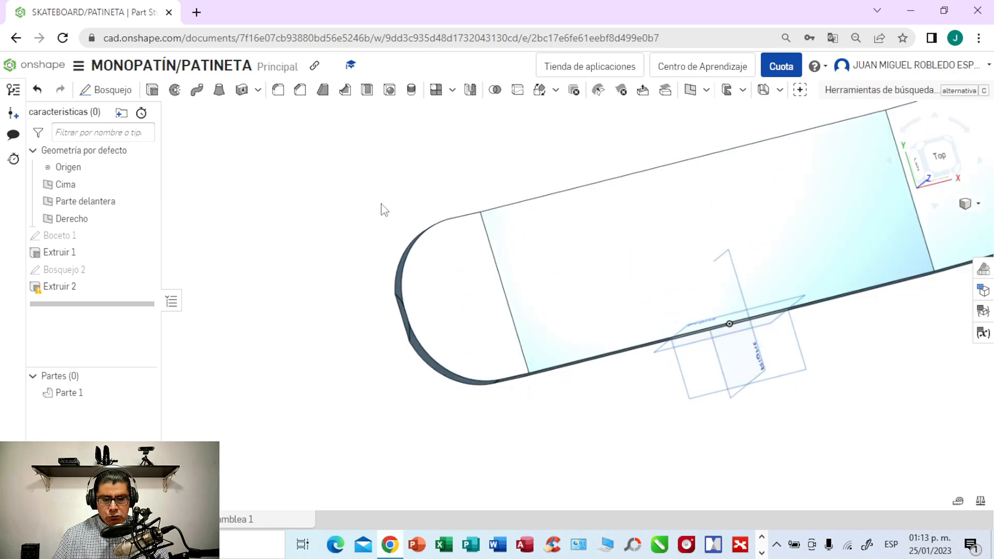
{"action": "left_click", "coordinate": [936, 157]}
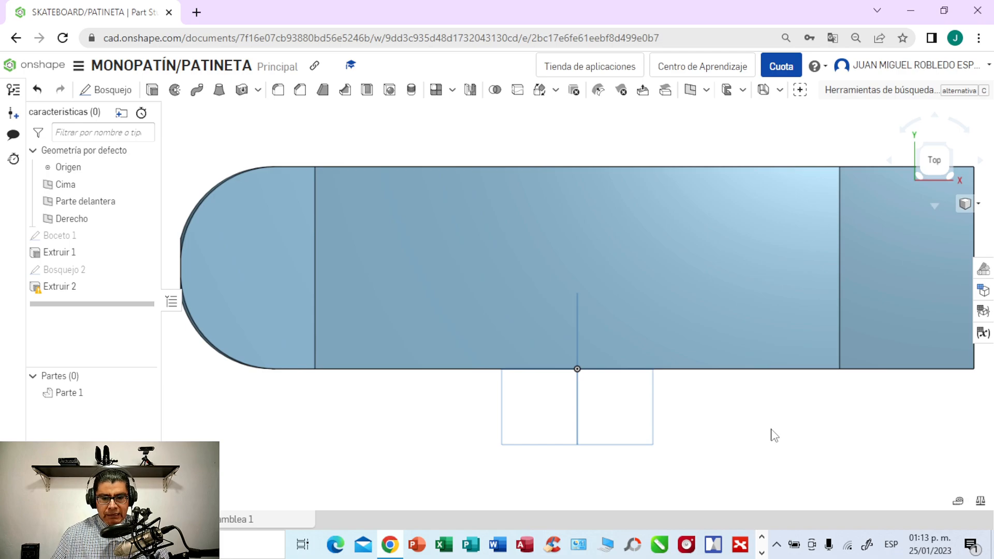
{"action": "middle_click_drag", "start_coordinate": [775, 435], "coordinate": [520, 442]}
{"action": "scroll", "coordinate": [521, 441], "scroll_direction": "up", "scroll_amount": 2}
{"action": "middle_click_drag", "start_coordinate": [653, 419], "coordinate": [612, 498]}
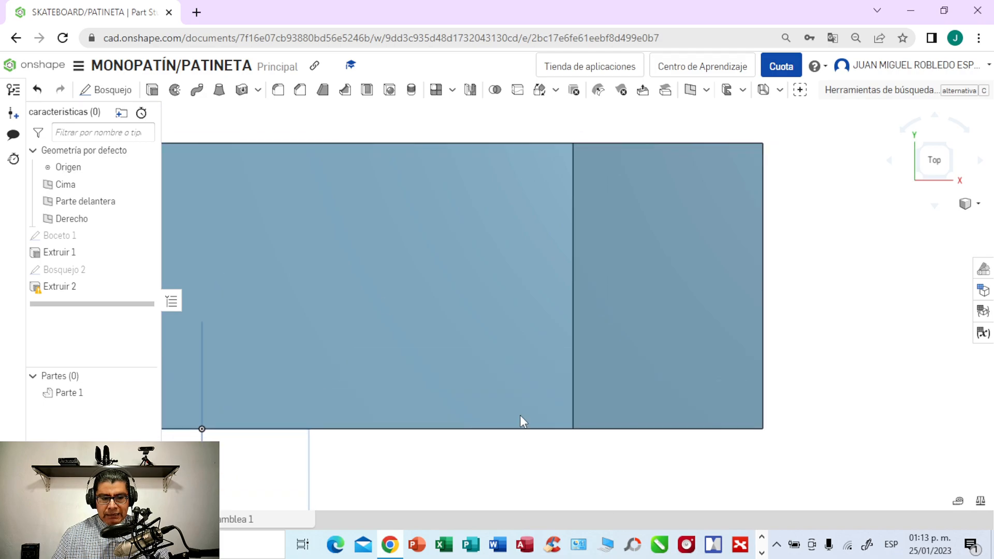
{"action": "left_click", "coordinate": [682, 230]}
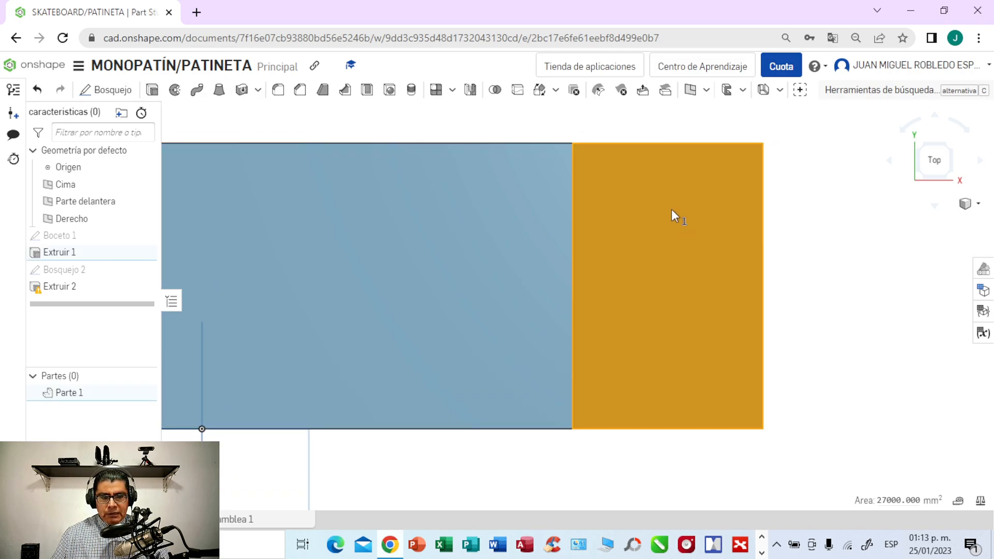
{"action": "left_click", "coordinate": [107, 92]}
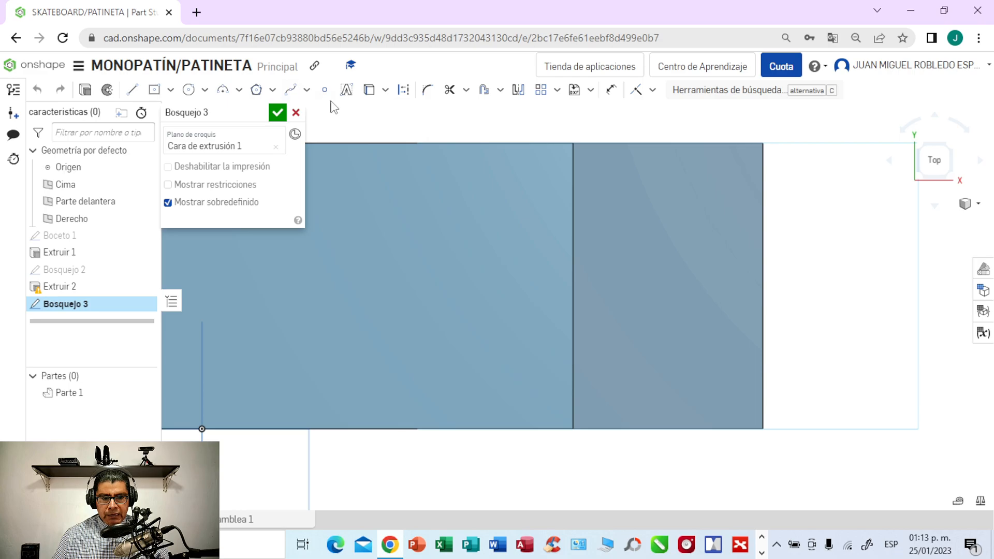
- Draw a horizontal 135 mm construction line from the right bend edge's midpoint to the midpoint of the outer edge
{"action": "left_click", "coordinate": [136, 94]}
{"action": "left_click", "coordinate": [404, 89]}
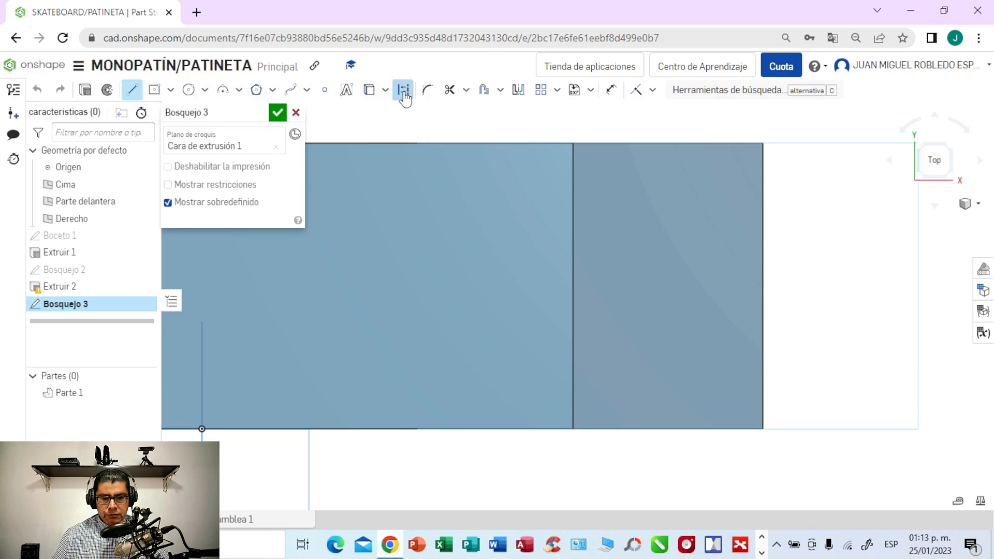
{"action": "left_click", "coordinate": [573, 286]}
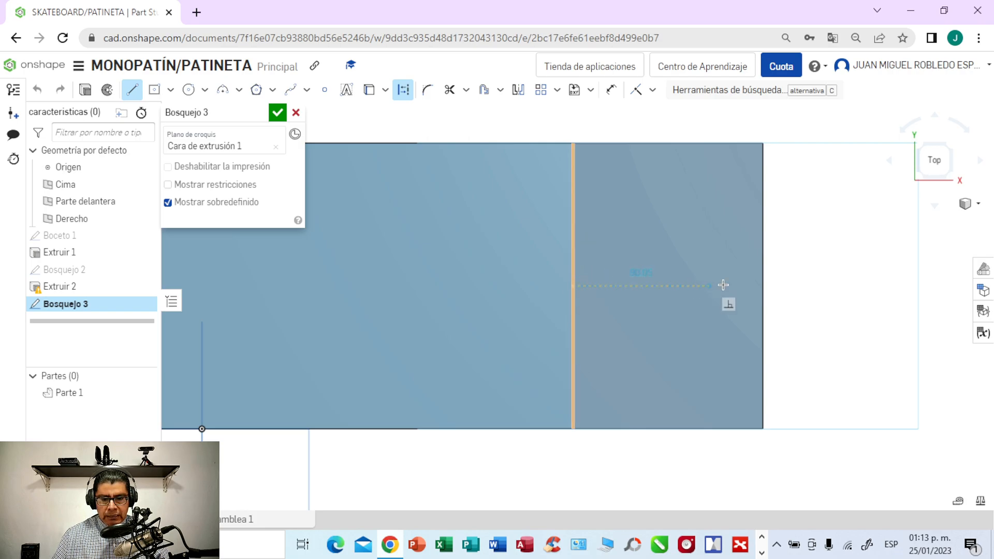
{"action": "left_click", "coordinate": [762, 284]}
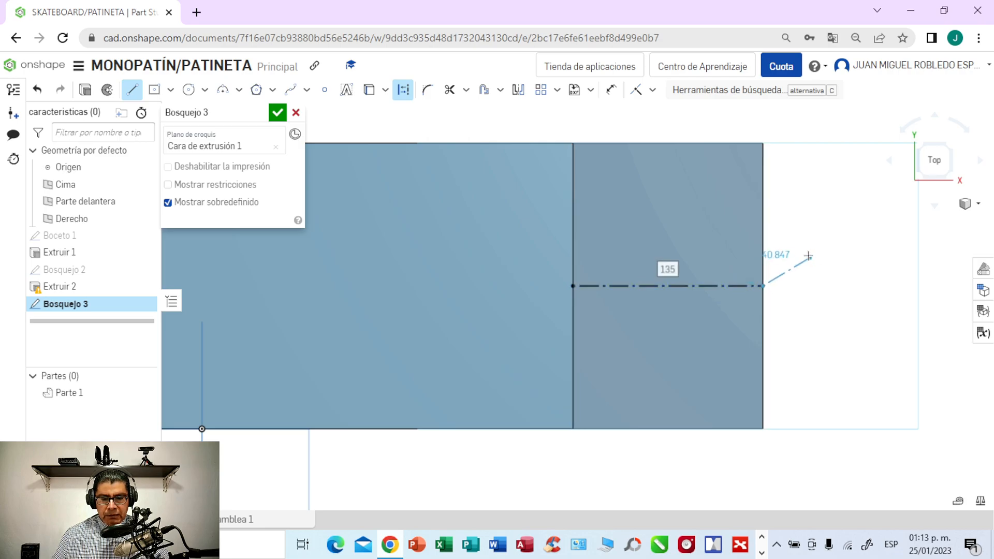
{"action": "key", "text": "Escape"}
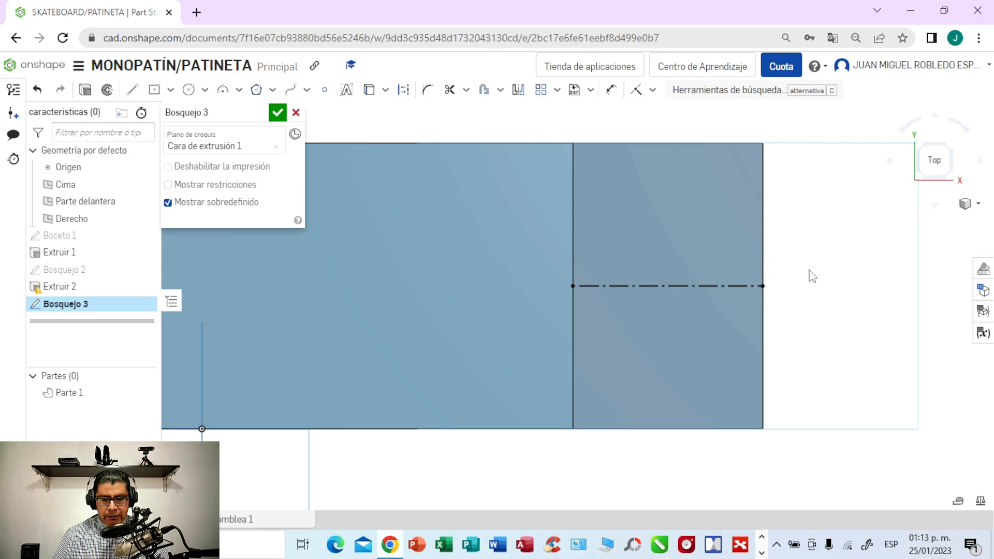
- Draw a diagonal construction line from the right bend edge's midpoint to the upper outer corner of the right end
{"action": "left_click", "coordinate": [132, 90]}
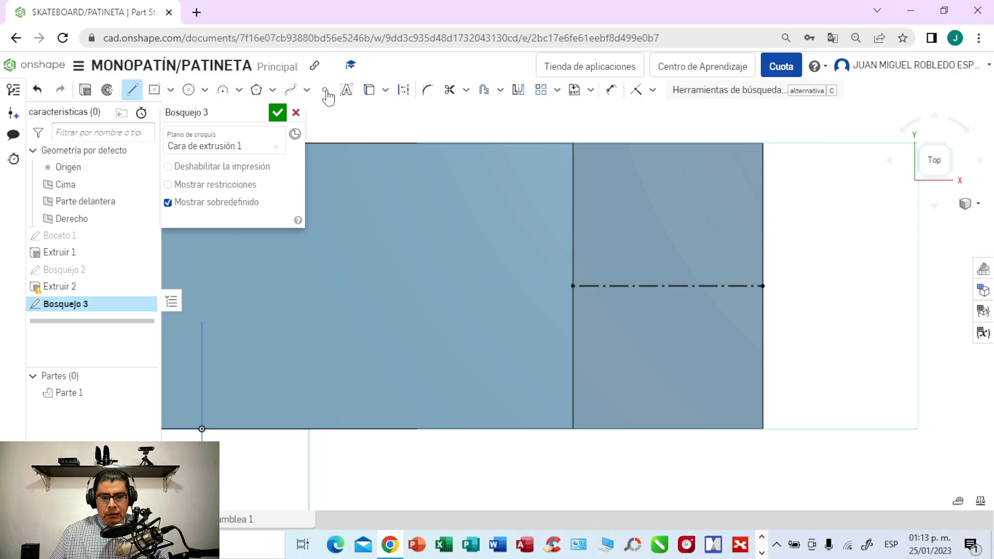
{"action": "left_click", "coordinate": [403, 91]}
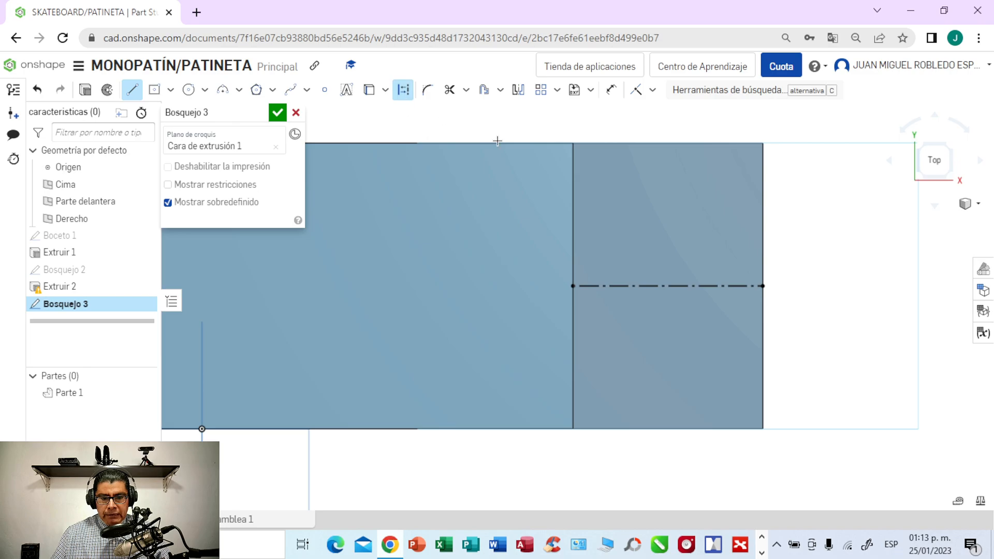
{"action": "left_click", "coordinate": [572, 285]}
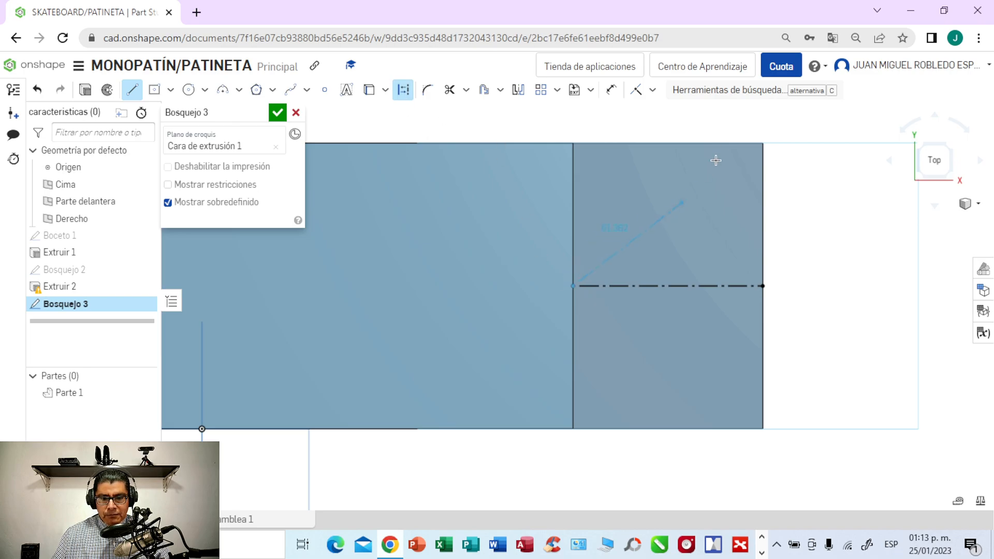
{"action": "left_click", "coordinate": [762, 143]}
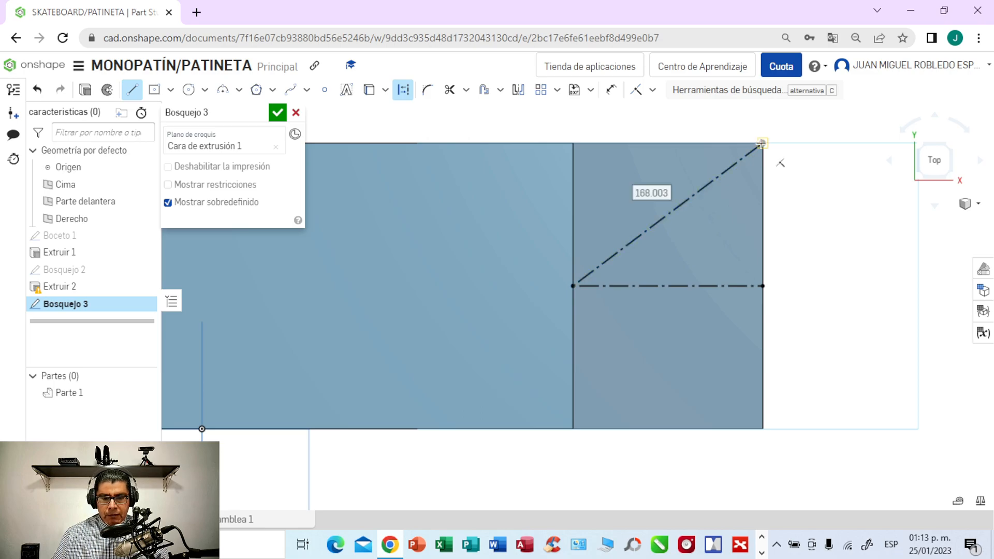
{"action": "left_click", "coordinate": [761, 144]}
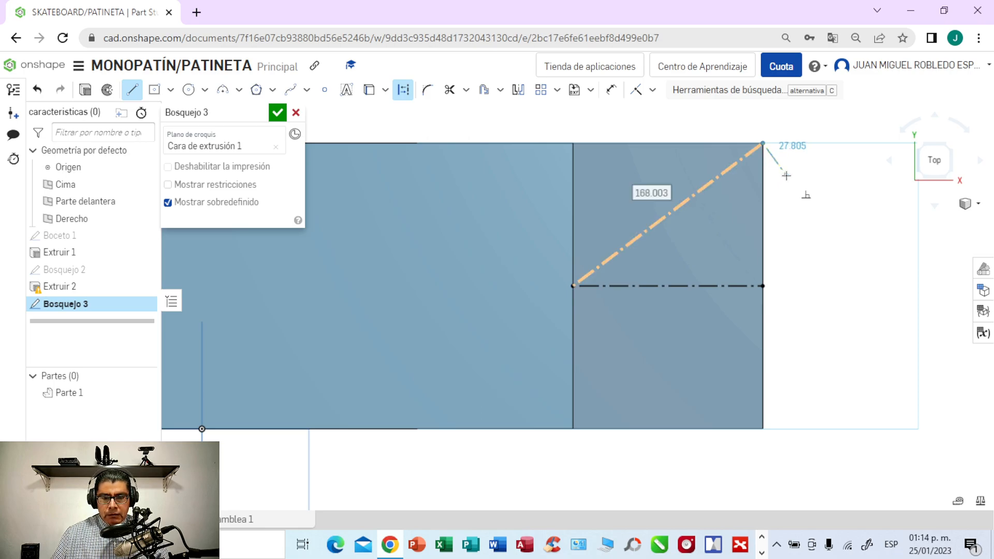
{"action": "key", "text": "Escape"}
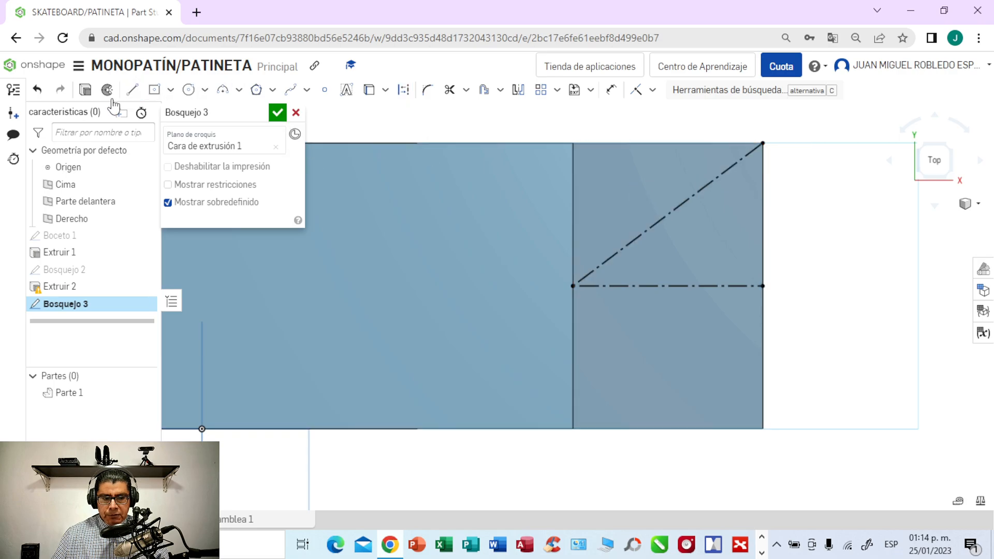
- Draw a diagonal construction line from the right bend edge's midpoint to the lower outer corner of the right end
{"action": "left_click", "coordinate": [132, 91]}
{"action": "left_click", "coordinate": [403, 91]}
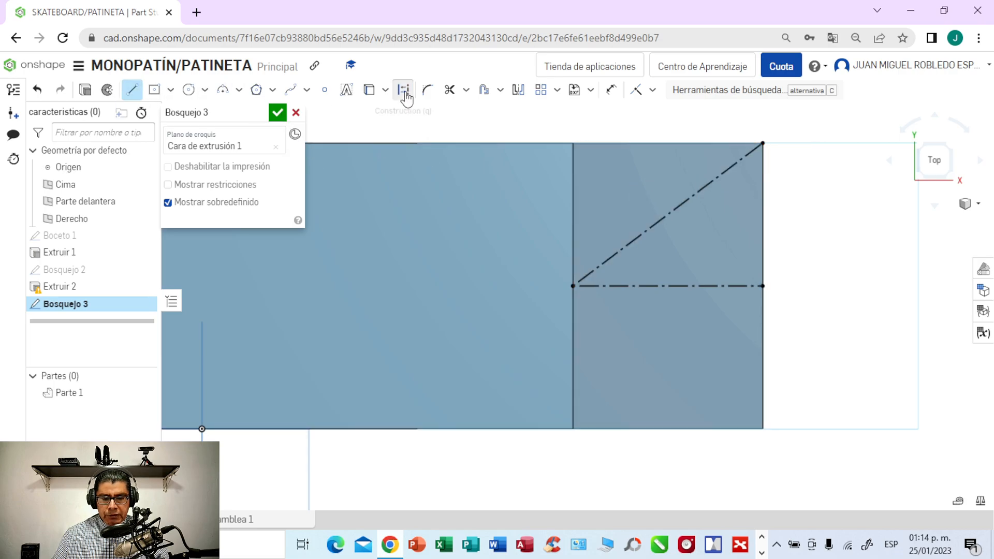
{"action": "left_click", "coordinate": [573, 286]}
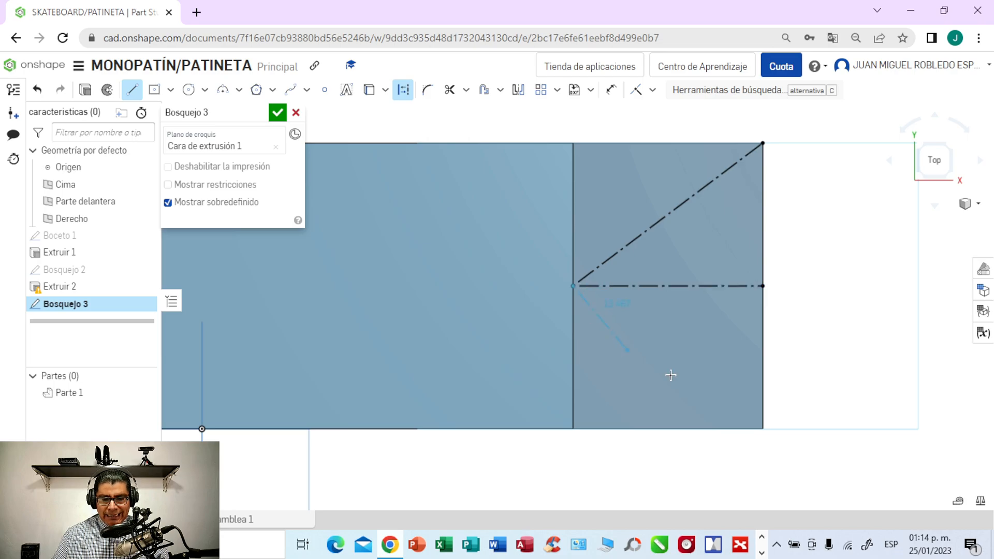
{"action": "left_click", "coordinate": [762, 429]}
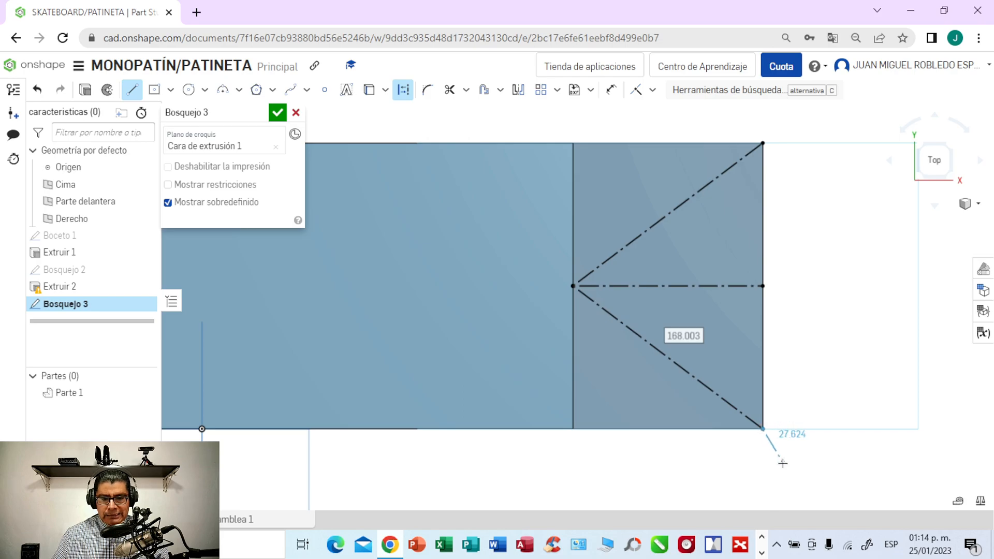
- Draw a 40 mm construction line along the right end's upper edge, starting at the bend edge's upper corner
{"action": "key", "text": "Escape"}
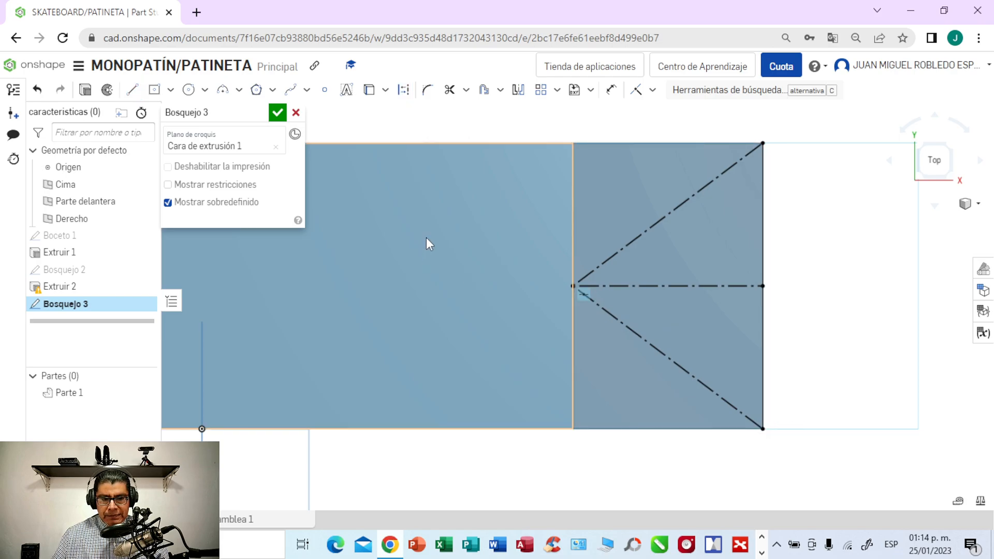
{"action": "left_click", "coordinate": [133, 92]}
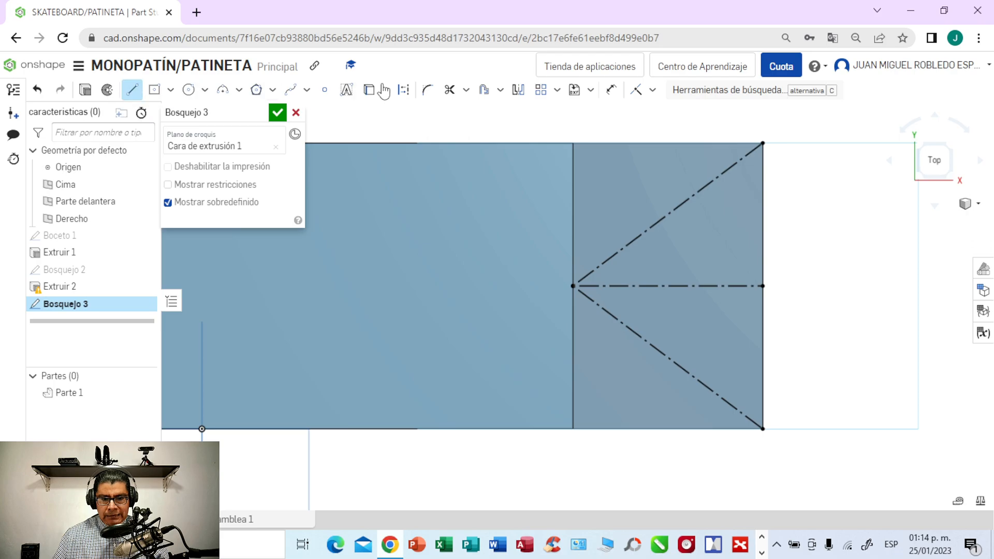
{"action": "left_click", "coordinate": [407, 91]}
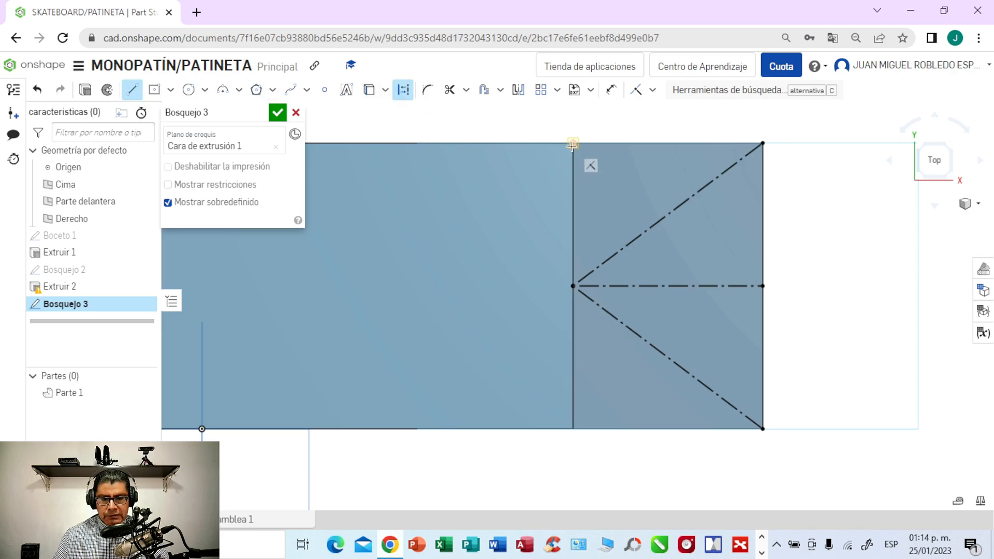
{"action": "left_click", "coordinate": [573, 143]}
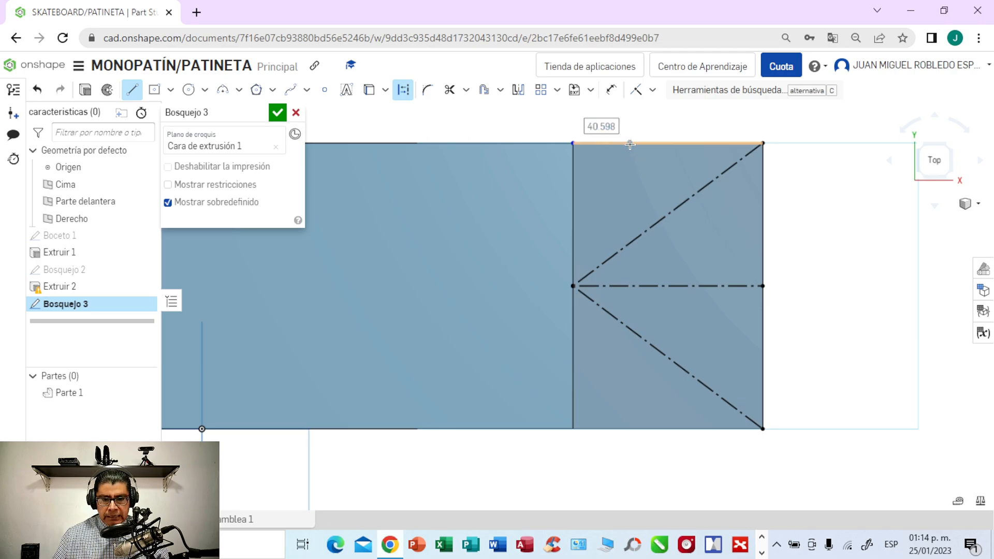
{"action": "type", "text": "4"}
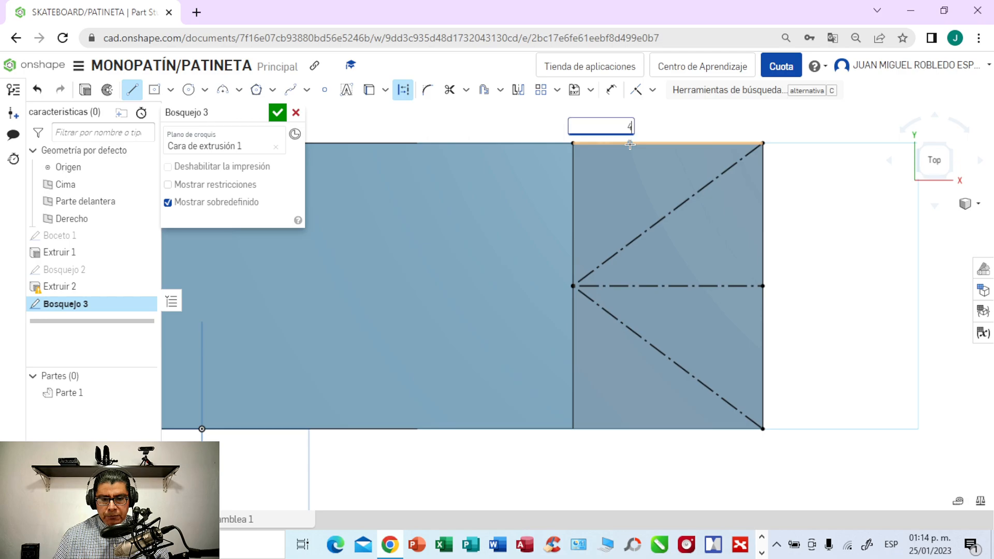
{"action": "type", "text": "0"}
{"action": "key", "text": "Return"}
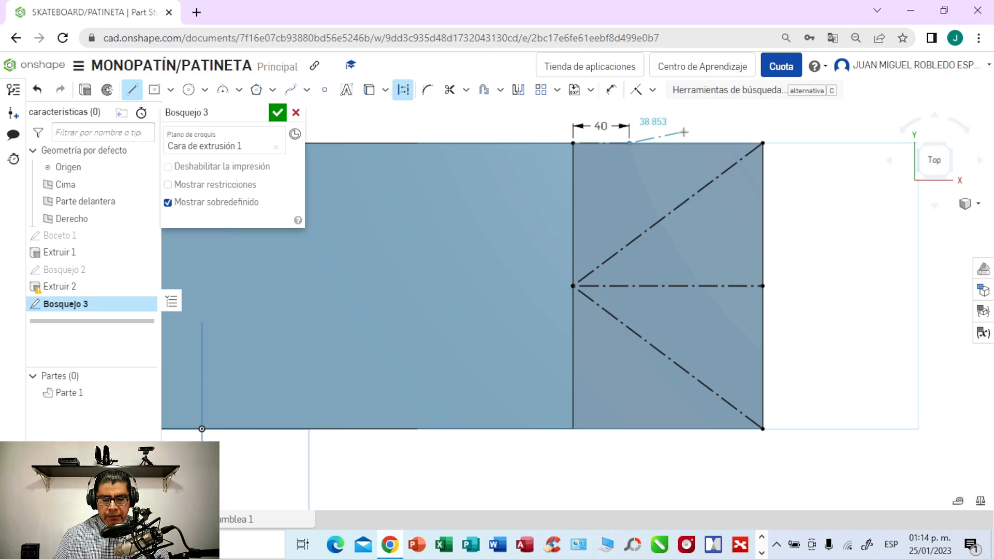
{"action": "key", "text": "Escape"}
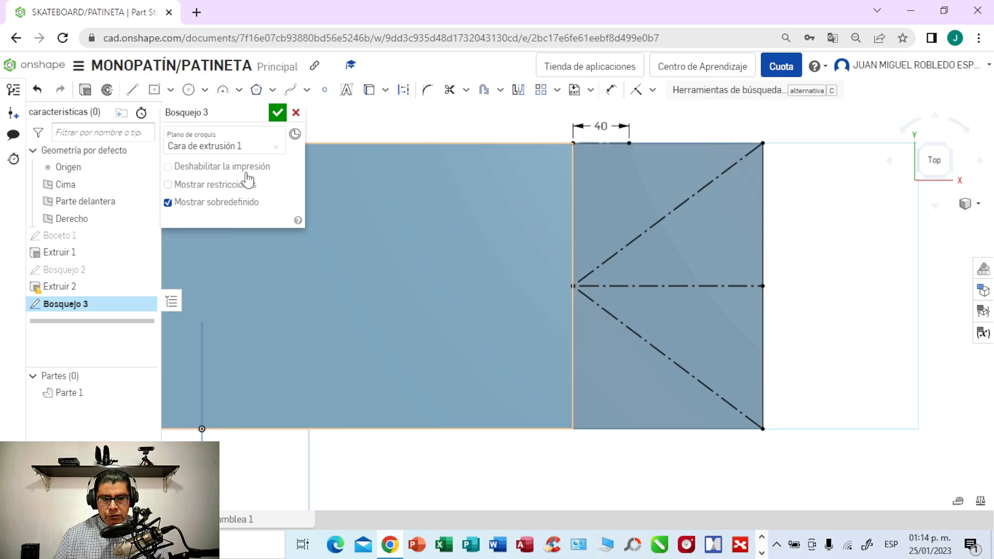
- Draw a 40 mm construction line along the right end's lower edge, starting at the bend edge's lower corner
{"action": "left_click", "coordinate": [133, 91]}
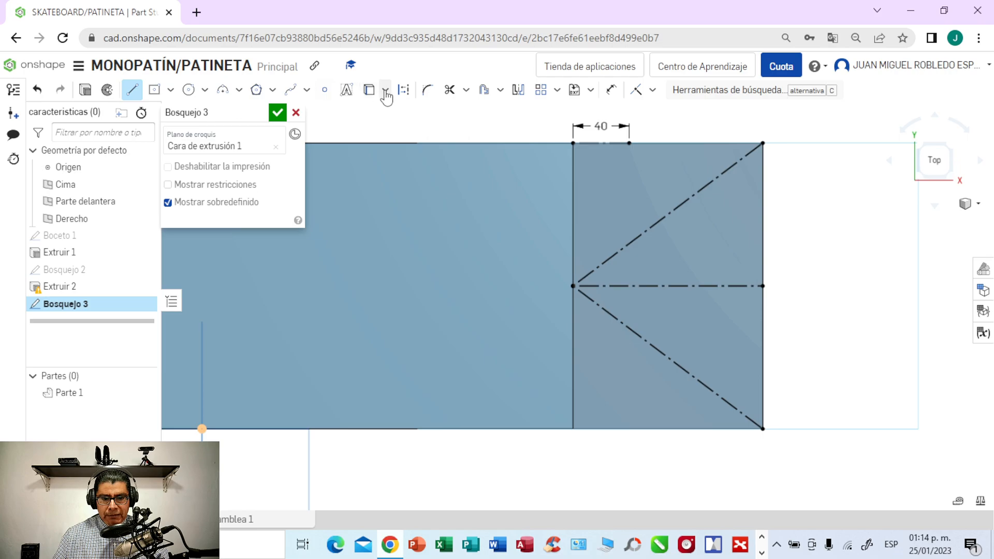
{"action": "left_click", "coordinate": [573, 429]}
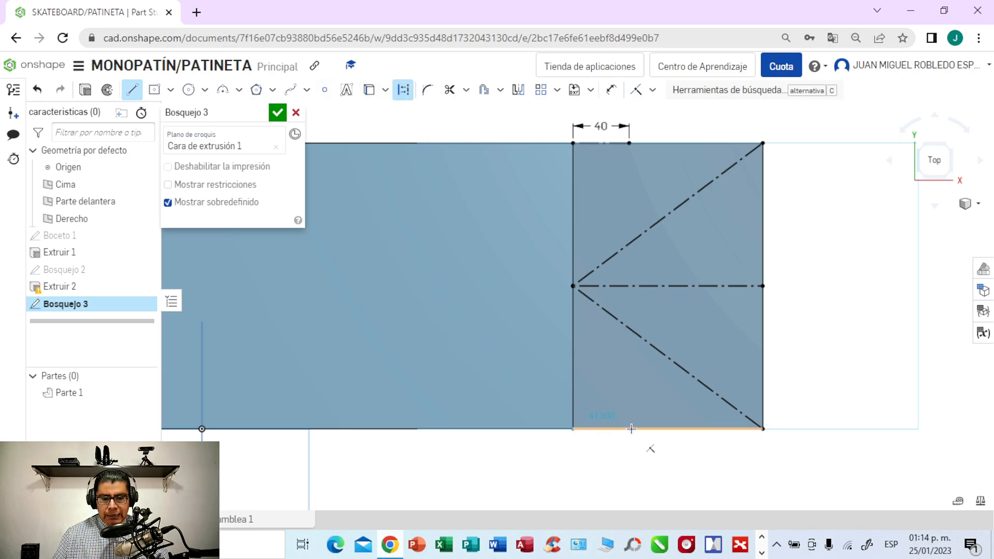
{"action": "left_click", "coordinate": [631, 428]}
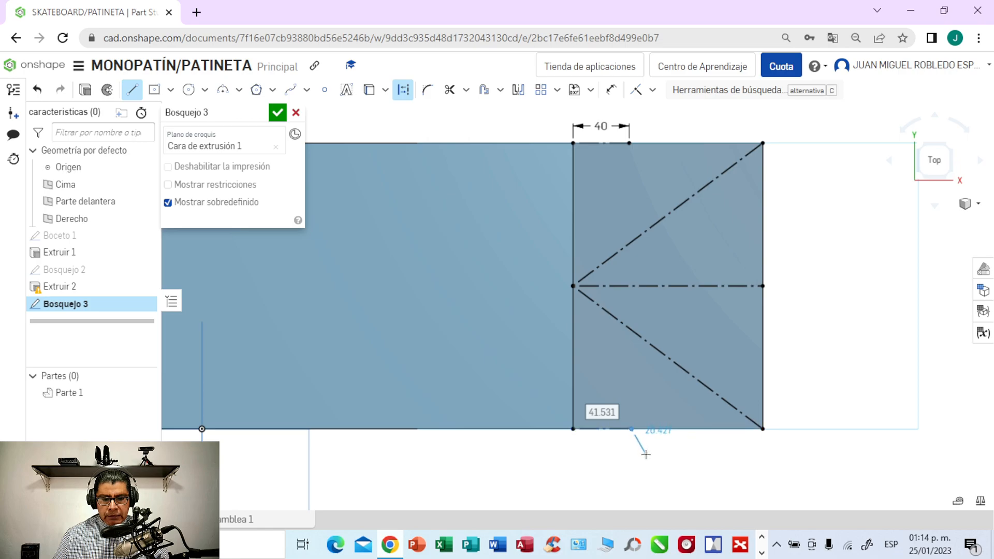
{"action": "type", "text": "4"}
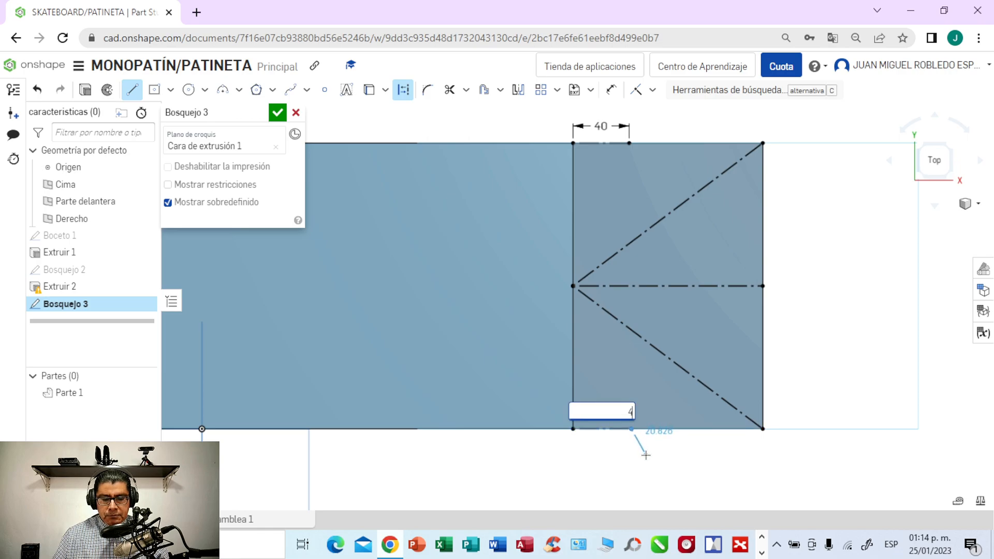
{"action": "key", "text": "Return"}
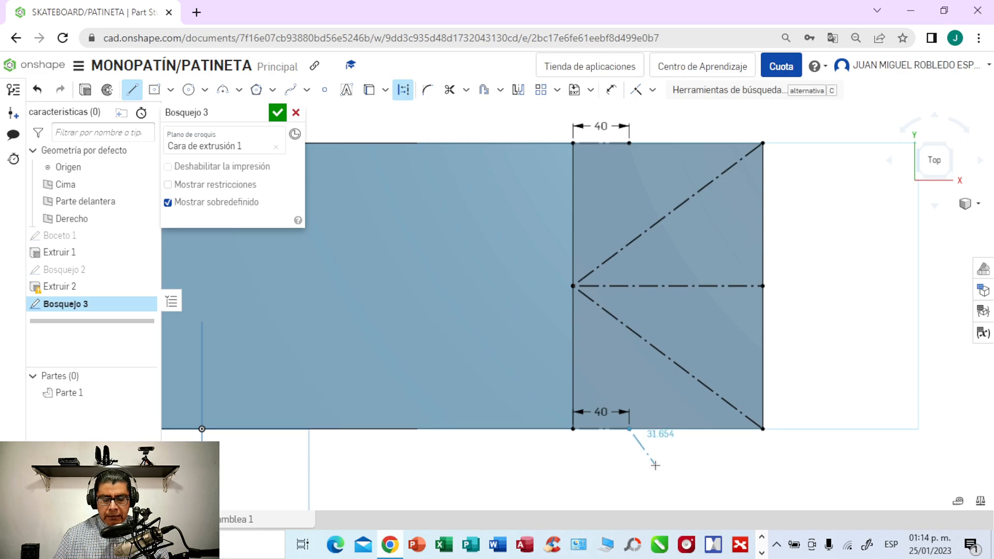
{"action": "key", "text": "Escape"}
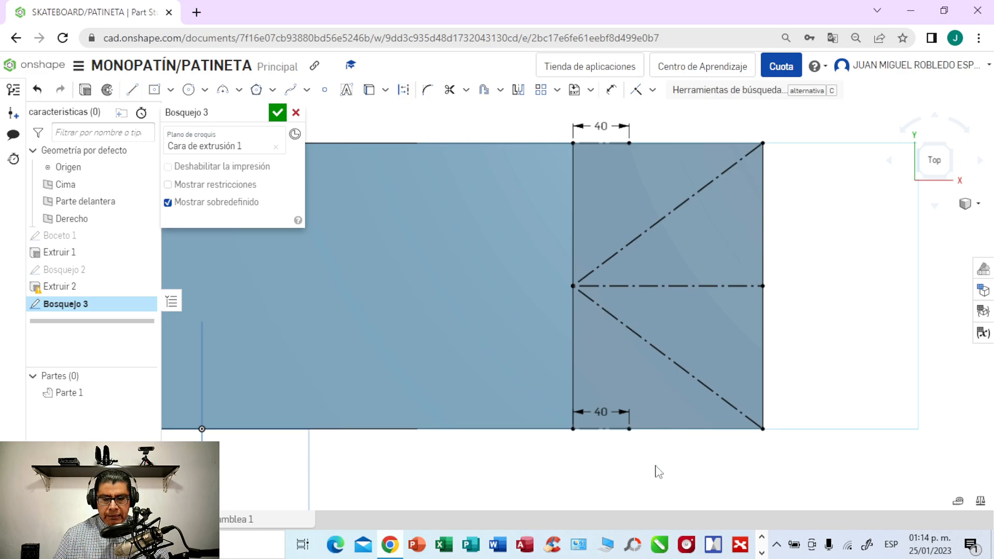
- Draw a three-point arc of about 95 mm radius from the upper 40 mm line's outer end to the outer edge's midpoint, bulging toward the upper corner
{"action": "left_click", "coordinate": [238, 91]}
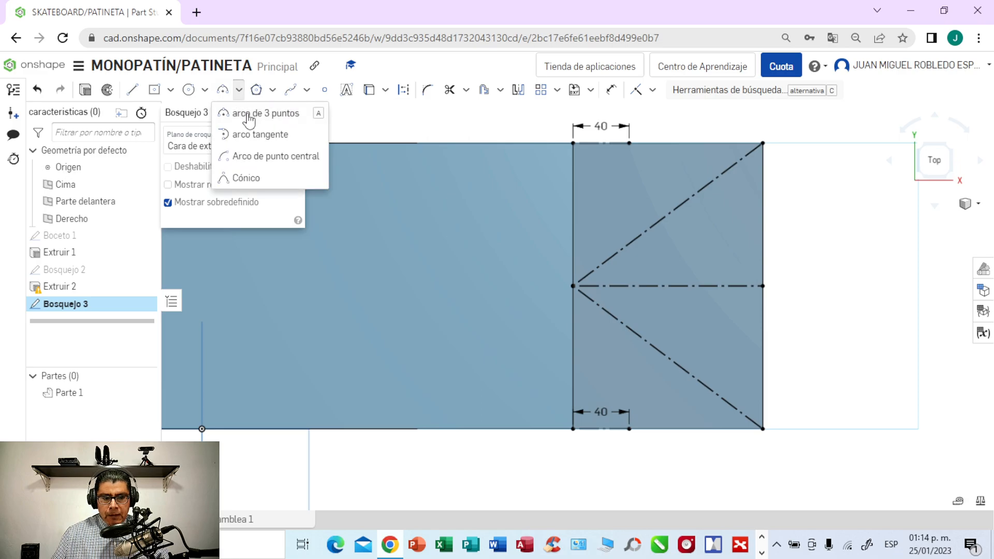
{"action": "left_click", "coordinate": [248, 114]}
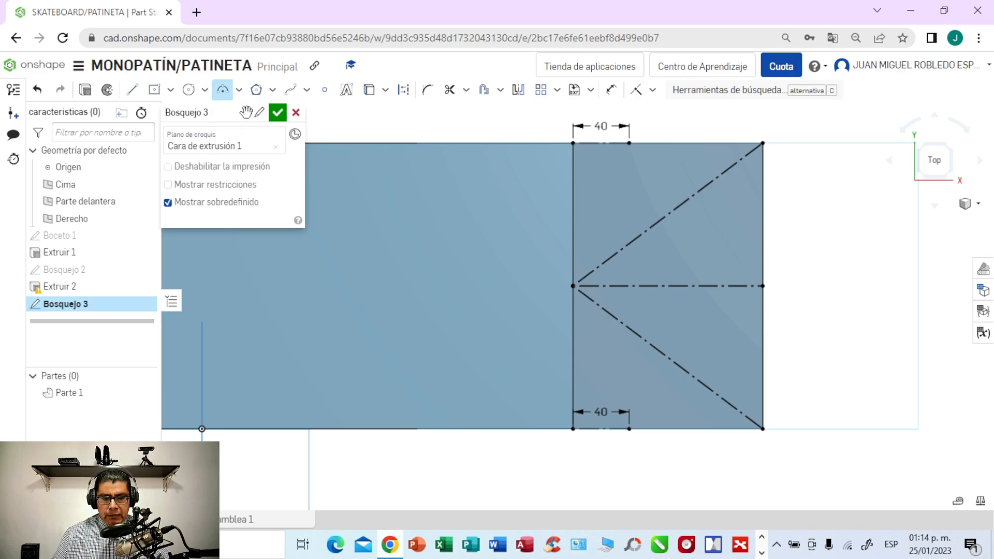
{"action": "left_click", "coordinate": [634, 154]}
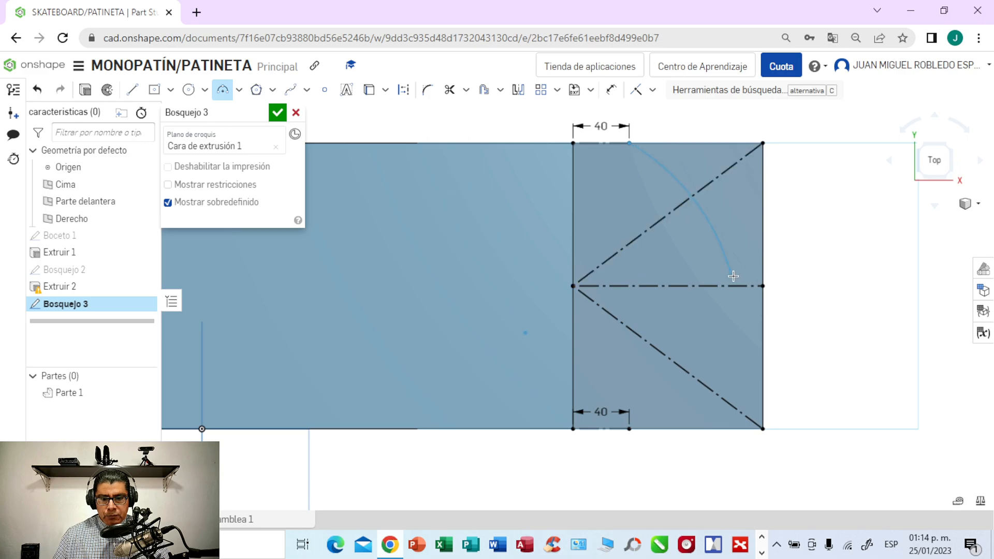
{"action": "left_click", "coordinate": [762, 286]}
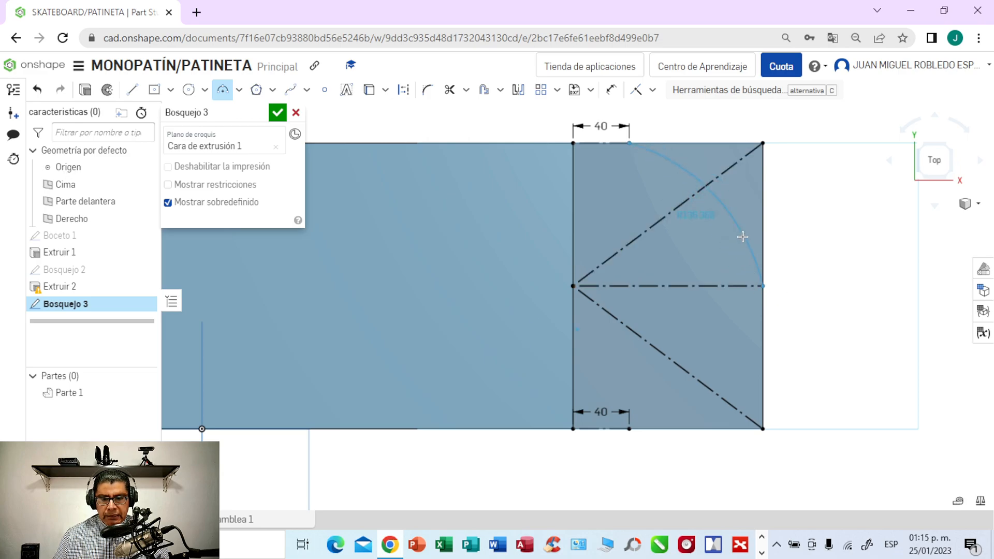
{"action": "left_click", "coordinate": [717, 179]}
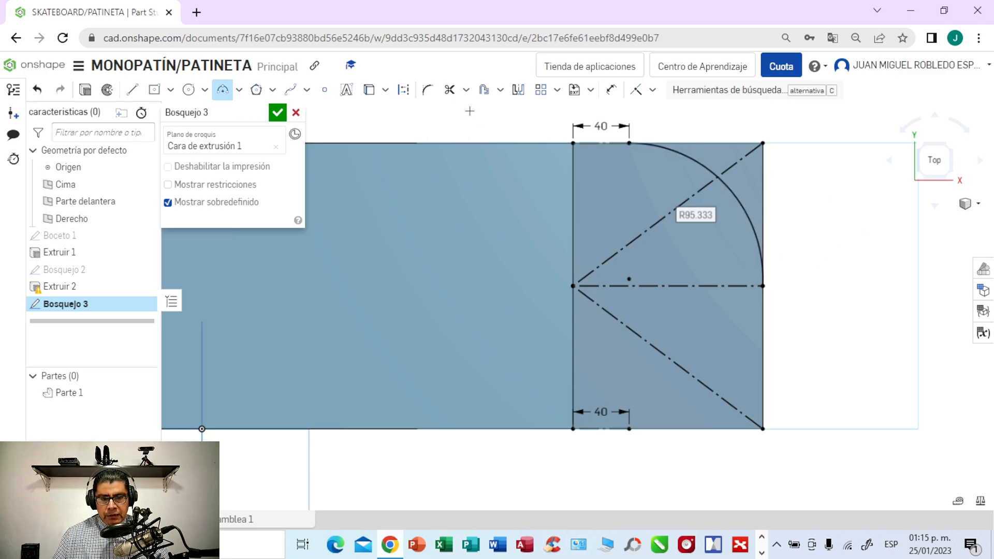
- Mirror the arc about the horizontal construction line to round the lower half of the right end
{"action": "left_click", "coordinate": [518, 91]}
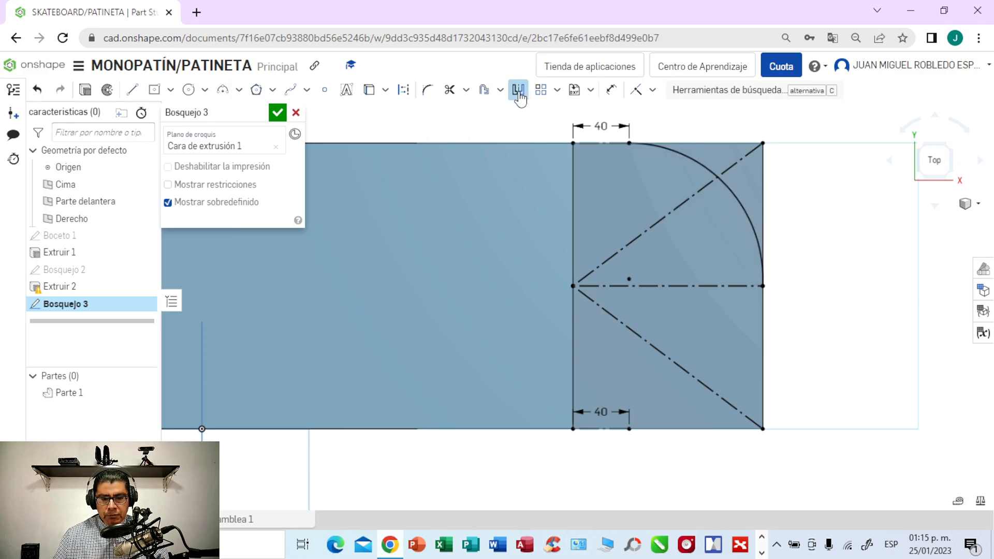
{"action": "left_click", "coordinate": [667, 287]}
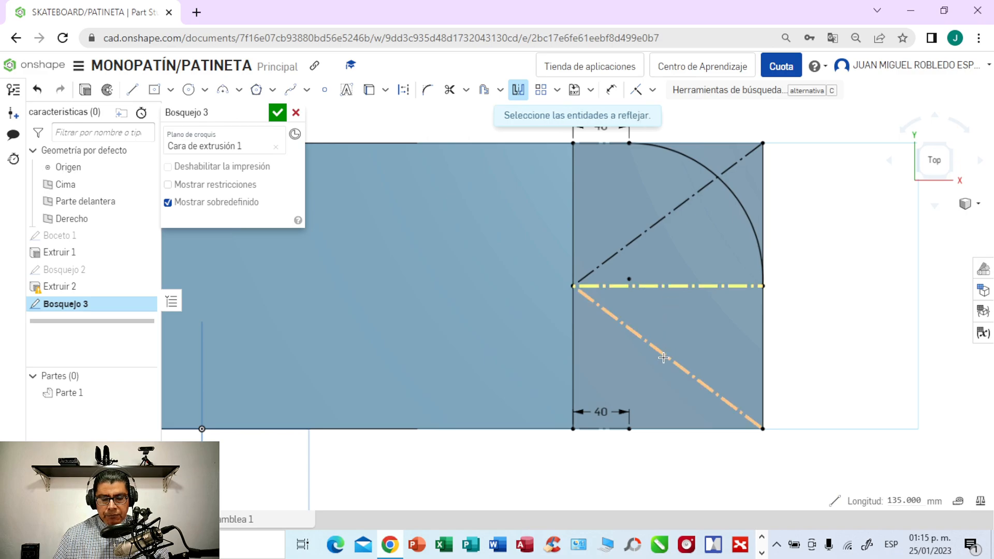
{"action": "left_click", "coordinate": [738, 201]}
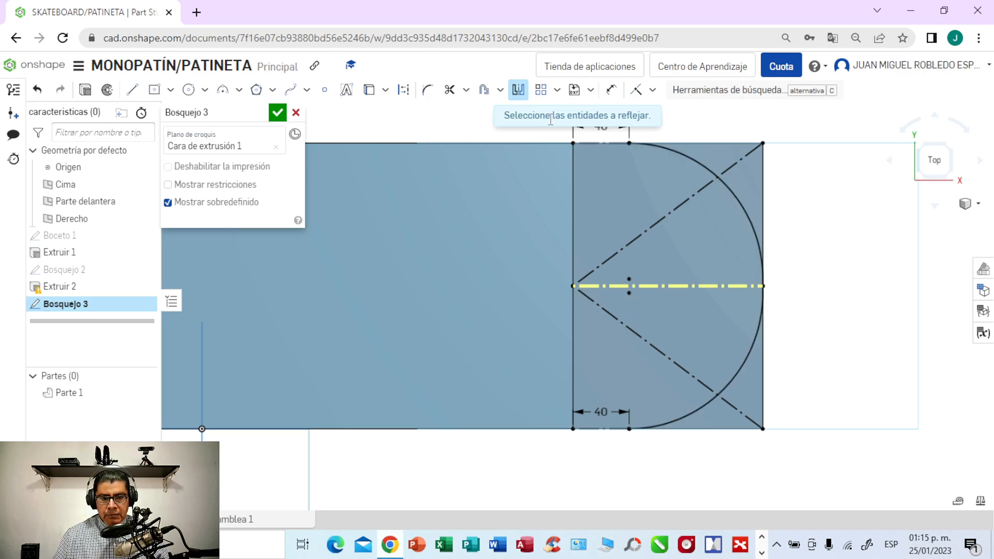
{"action": "left_click", "coordinate": [518, 92]}
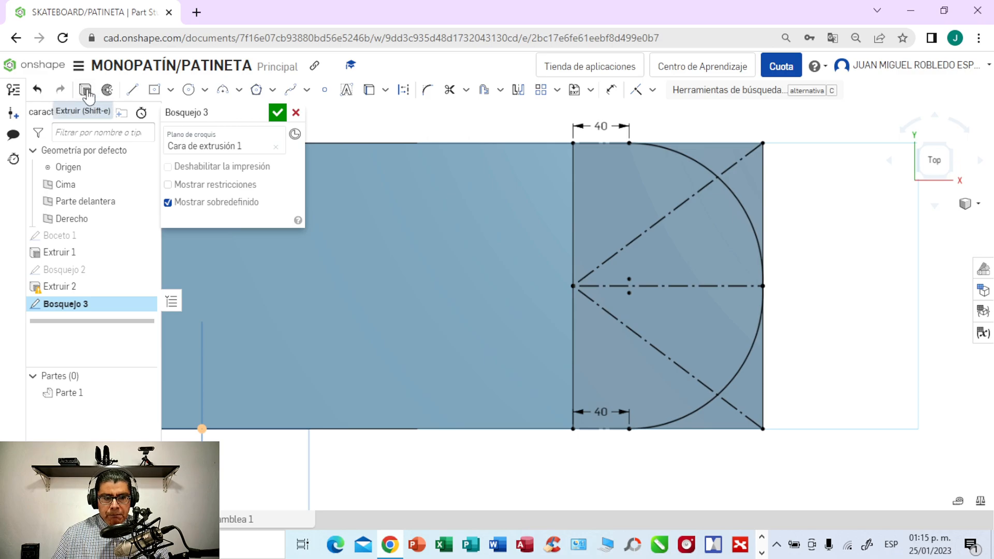
- Cut away the two corner regions outside the arcs with a Remove extrude set to Through all
{"action": "left_click", "coordinate": [86, 90]}
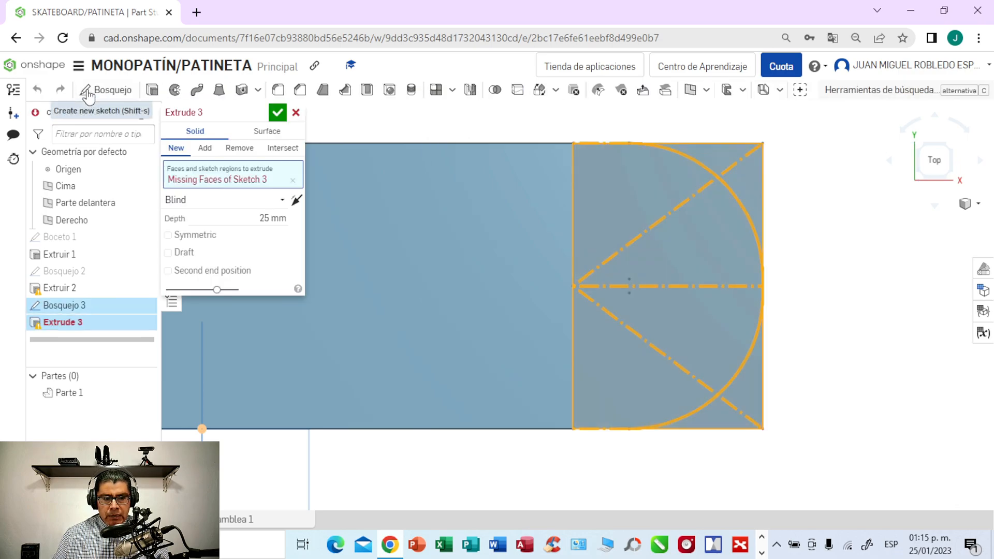
{"action": "left_click", "coordinate": [235, 150]}
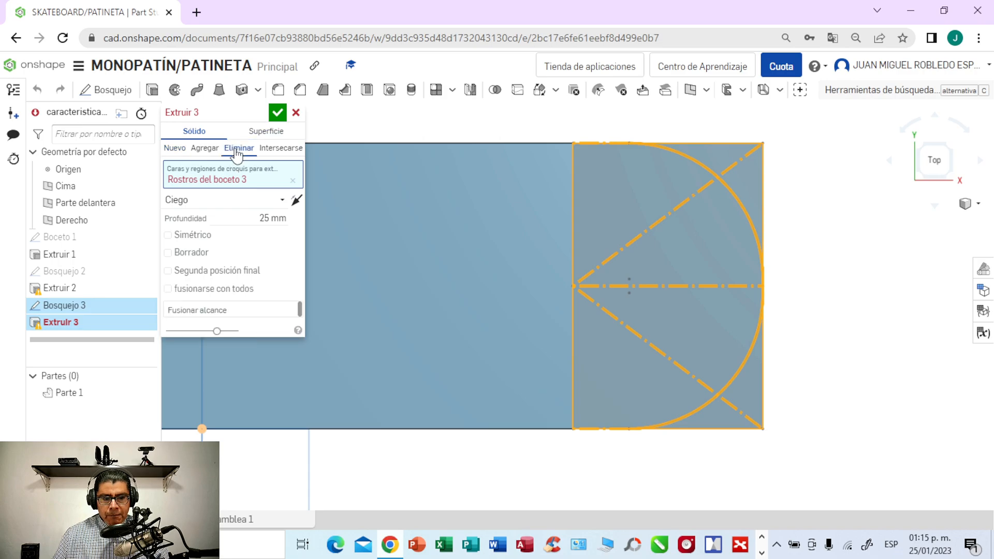
{"action": "left_click", "coordinate": [282, 201]}
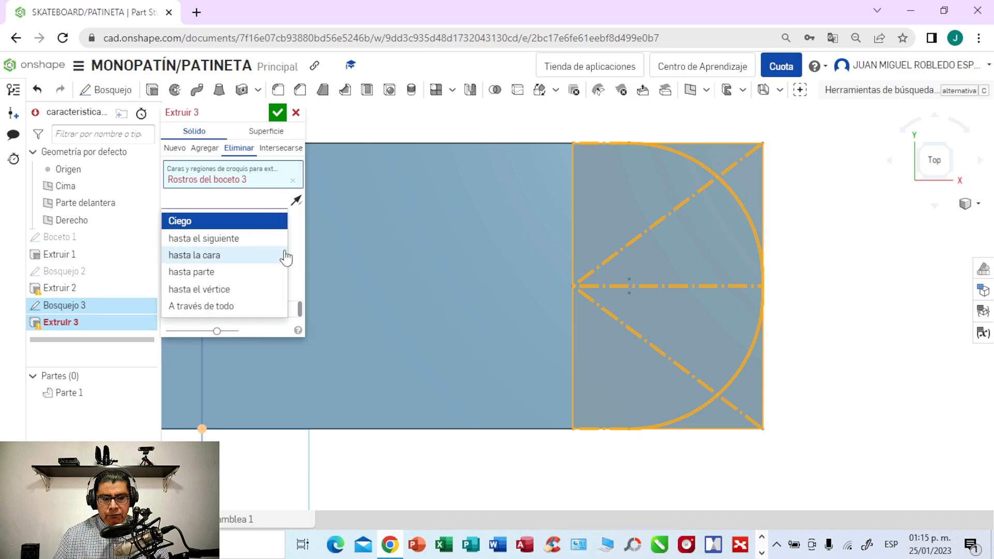
{"action": "left_click", "coordinate": [222, 307]}
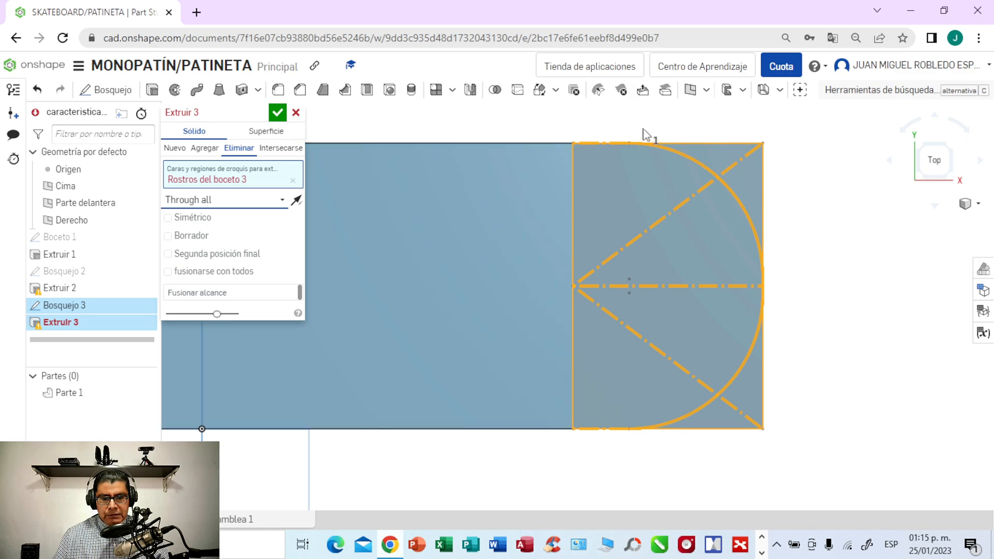
{"action": "left_click", "coordinate": [744, 178]}
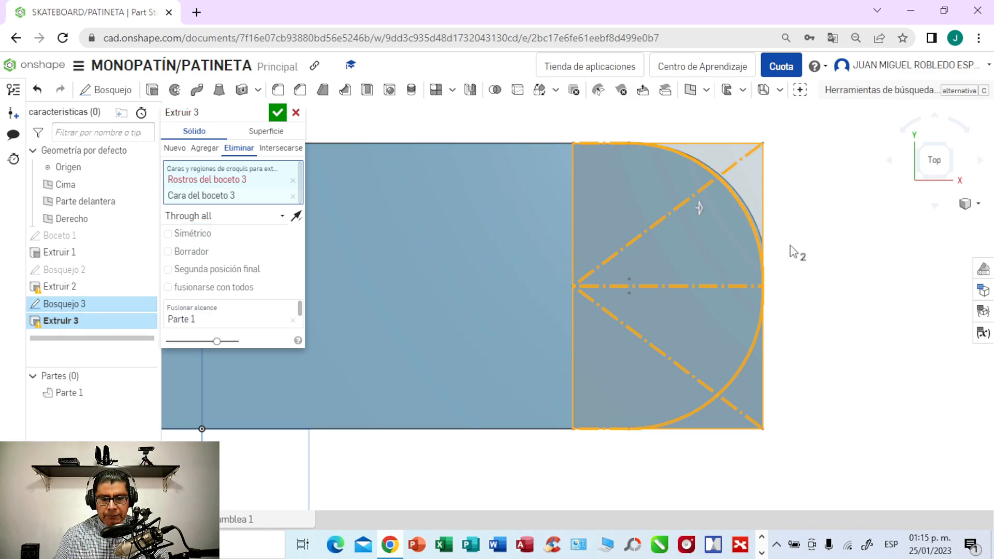
{"action": "left_click", "coordinate": [750, 393]}
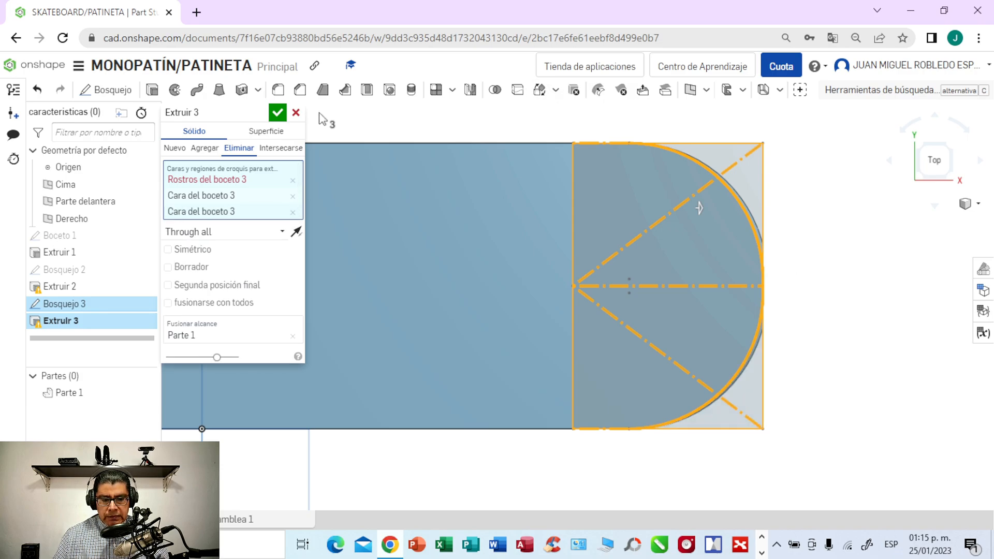
{"action": "left_click", "coordinate": [277, 113]}
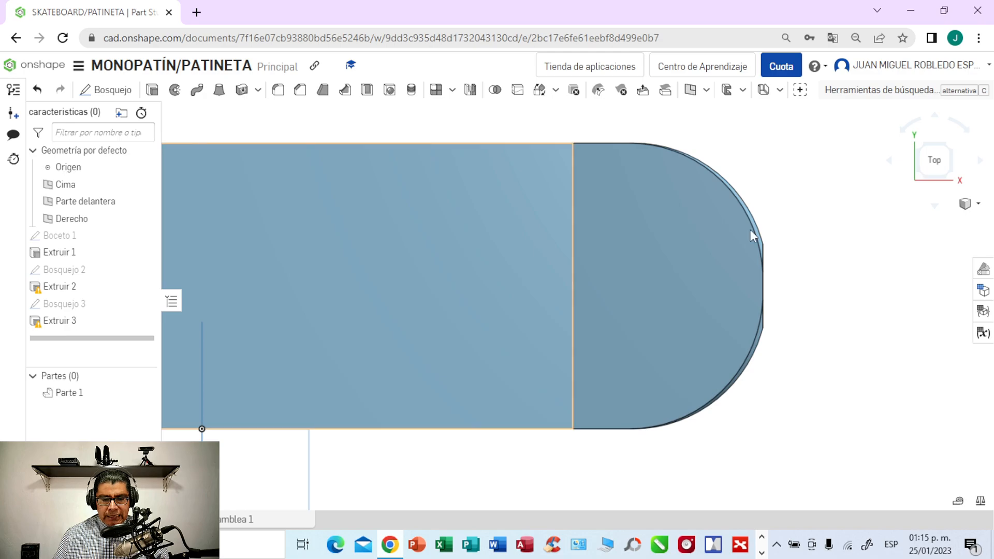
- Examine the deck with both ends rounded, including its first sketch and the settings of its first extrusion
{"action": "scroll", "coordinate": [843, 259], "scroll_direction": "down", "scroll_amount": 3}
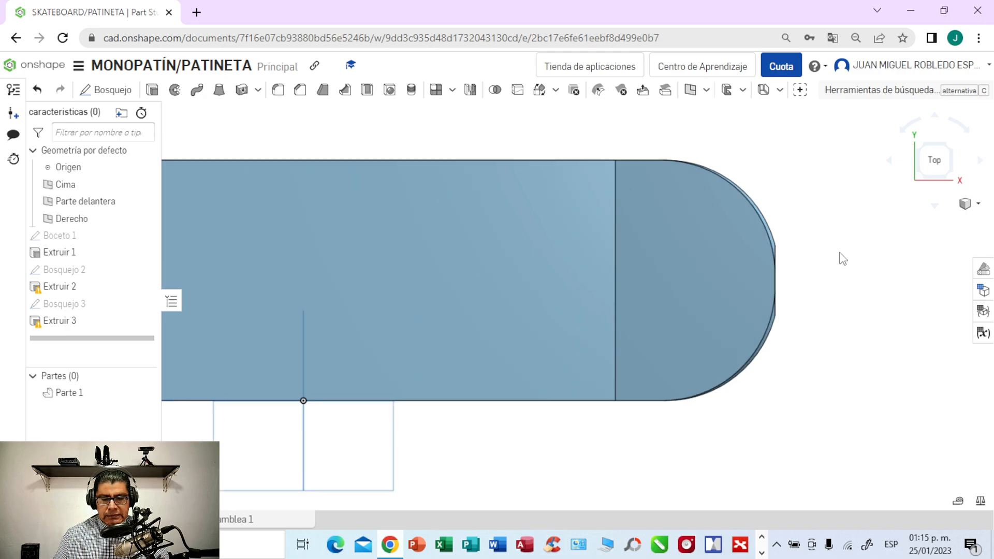
{"action": "mouse_move", "coordinate": [795, 423]}
{"action": "right_mouse_down"}
{"action": "mouse_move", "coordinate": [786, 302]}
{"action": "mouse_move", "coordinate": [786, 413]}
{"action": "right_mouse_up"}
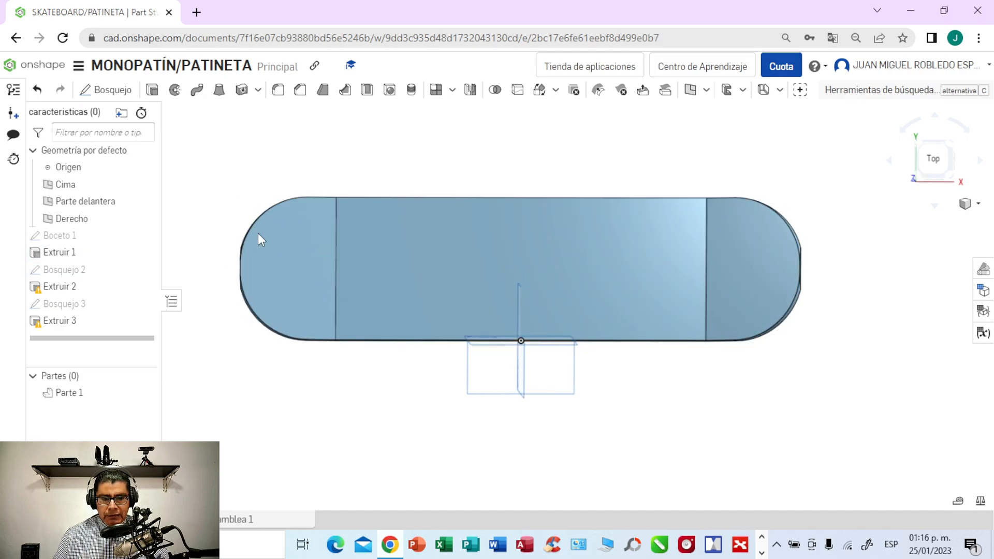
{"action": "double_click", "coordinate": [75, 236]}
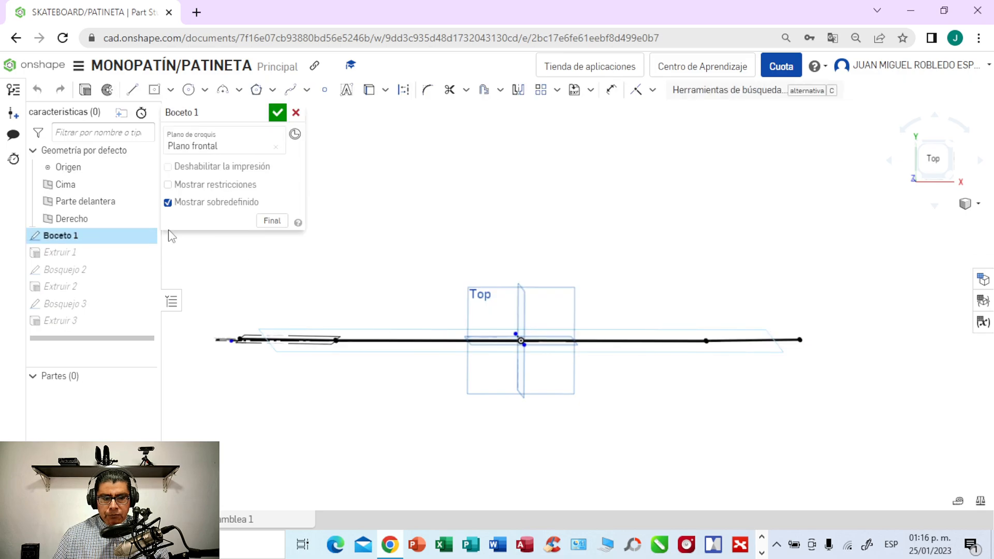
{"action": "left_click", "coordinate": [297, 114]}
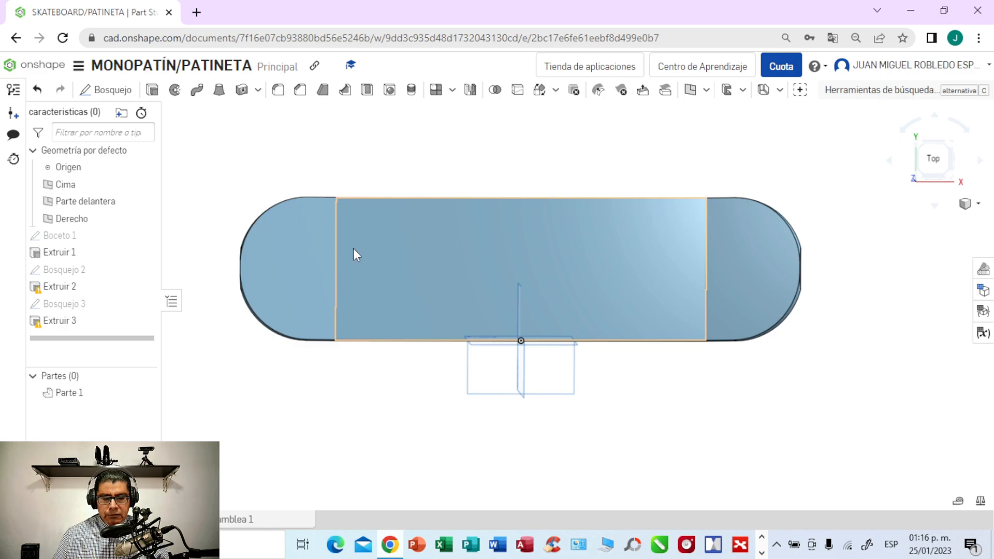
{"action": "double_click", "coordinate": [63, 253]}
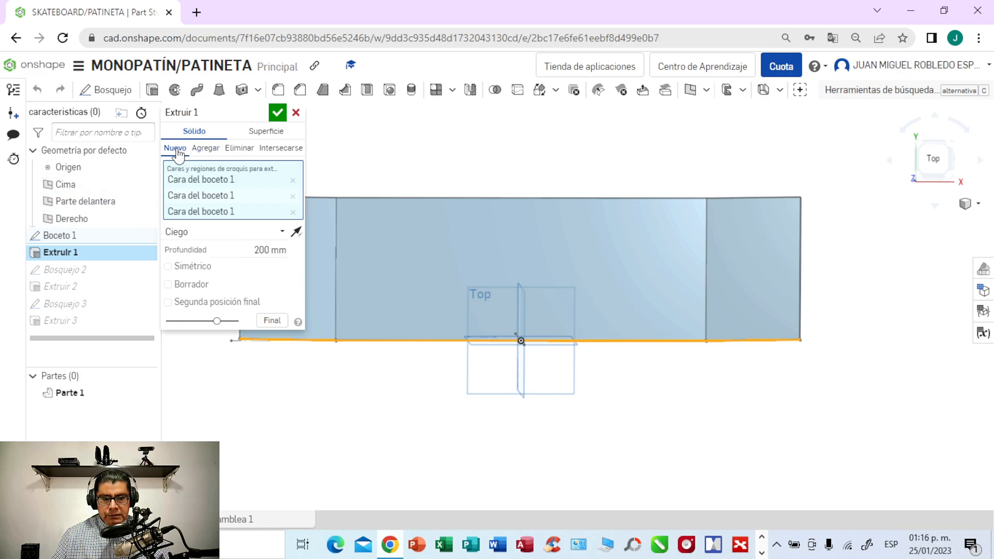
{"action": "left_click", "coordinate": [295, 113]}
{"action": "right_click_drag", "start_coordinate": [424, 159], "coordinate": [399, 173]}
{"action": "middle_click_drag", "start_coordinate": [398, 173], "coordinate": [459, 172]}
{"action": "scroll", "coordinate": [458, 179], "scroll_direction": "up", "scroll_amount": 2}
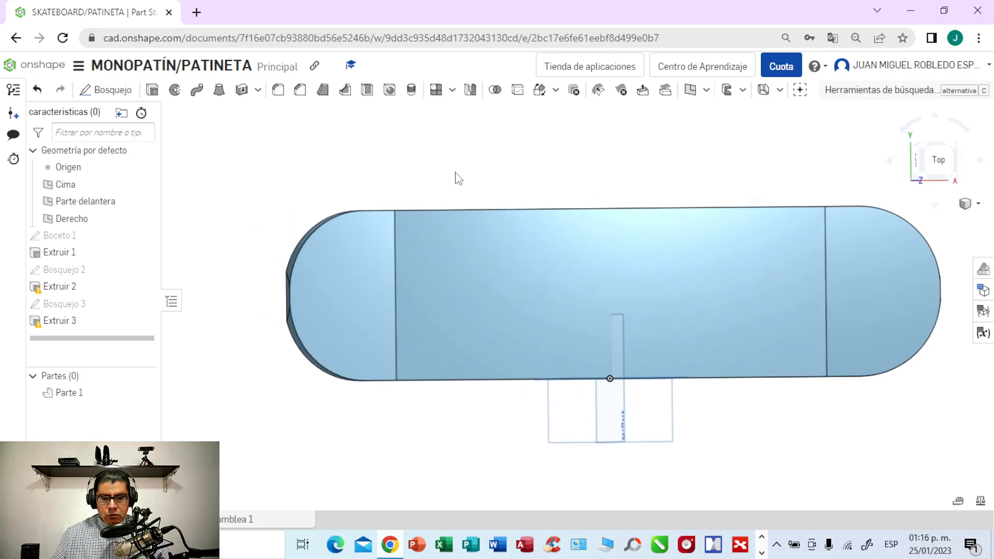
- Thicken the deck by extruding its flat middle and two angled end top faces 3 mm with an Add extrude
{"action": "right_click_drag", "start_coordinate": [452, 173], "coordinate": [441, 175]}
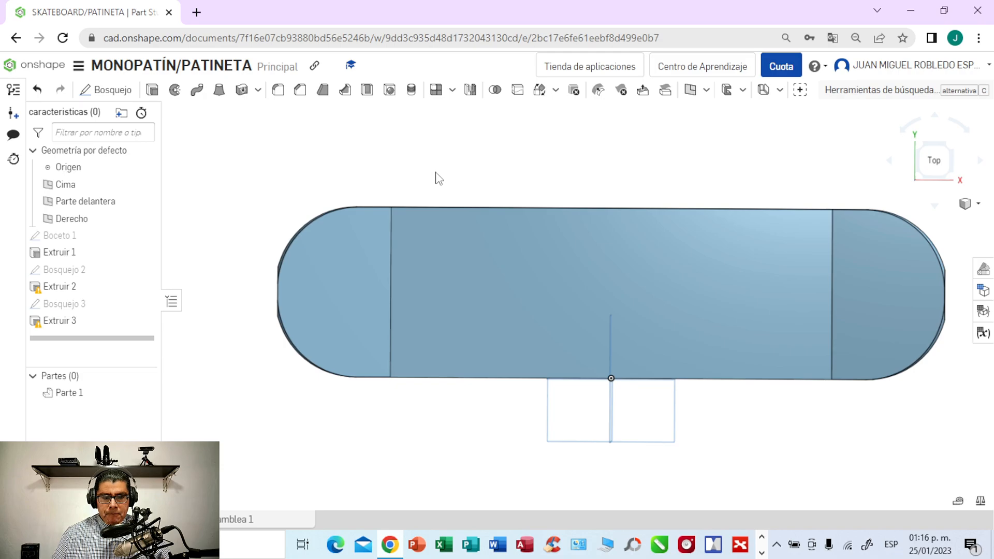
{"action": "left_click", "coordinate": [151, 91]}
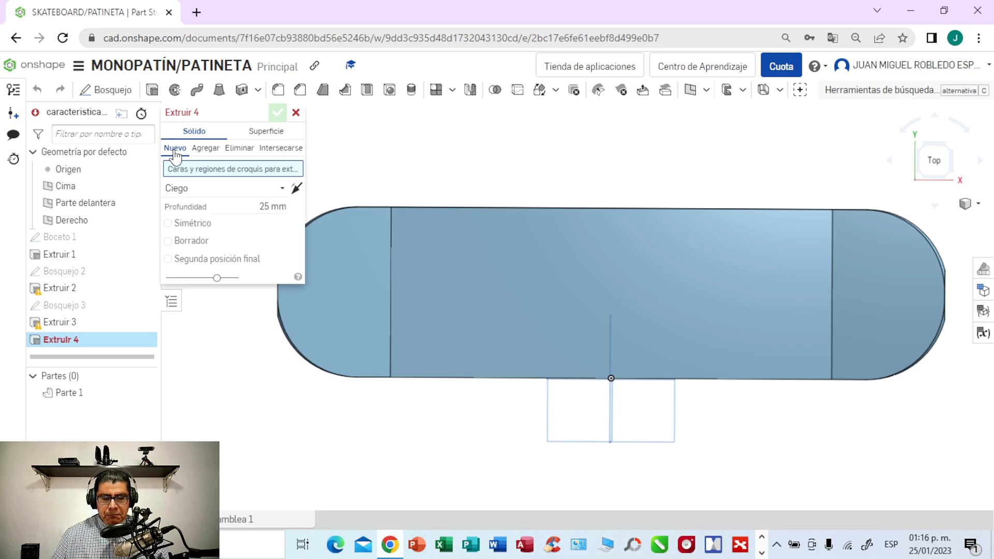
{"action": "left_click", "coordinate": [271, 208]}
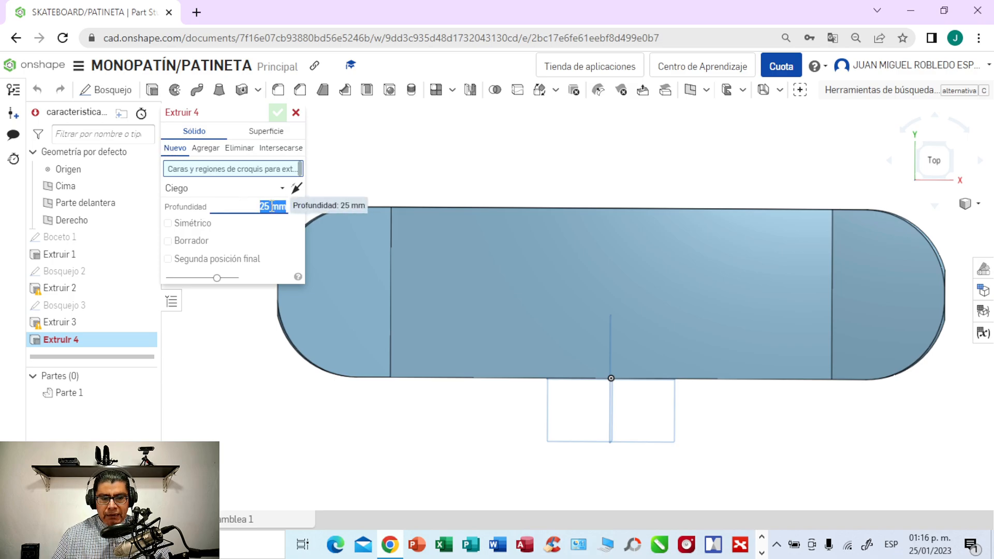
{"action": "key", "text": "BackSpace"}
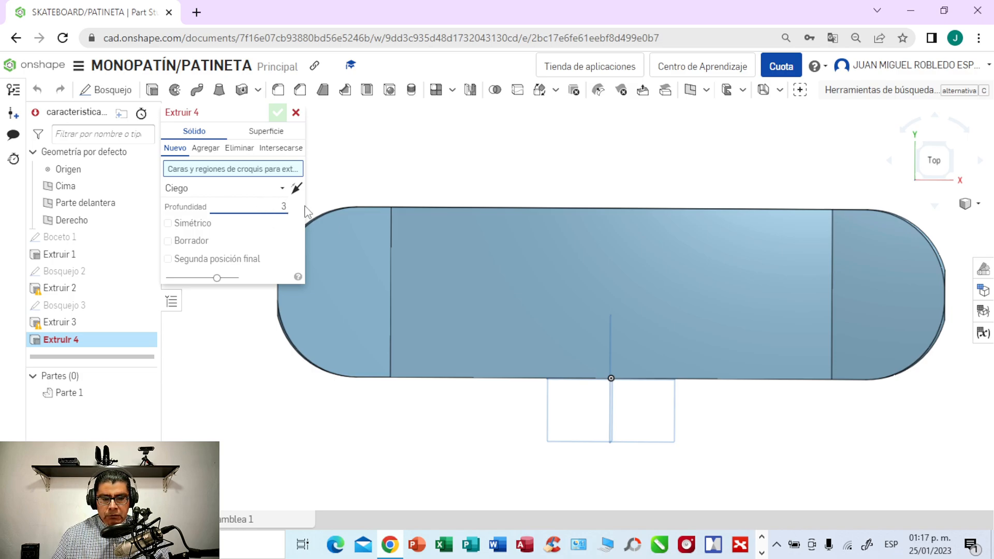
{"action": "left_click", "coordinate": [349, 241]}
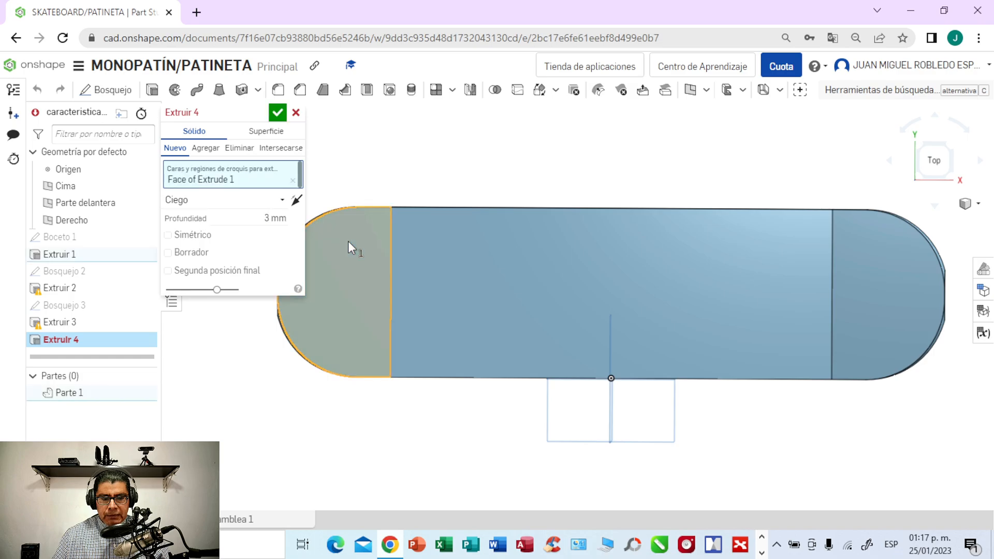
{"action": "left_click", "coordinate": [479, 260]}
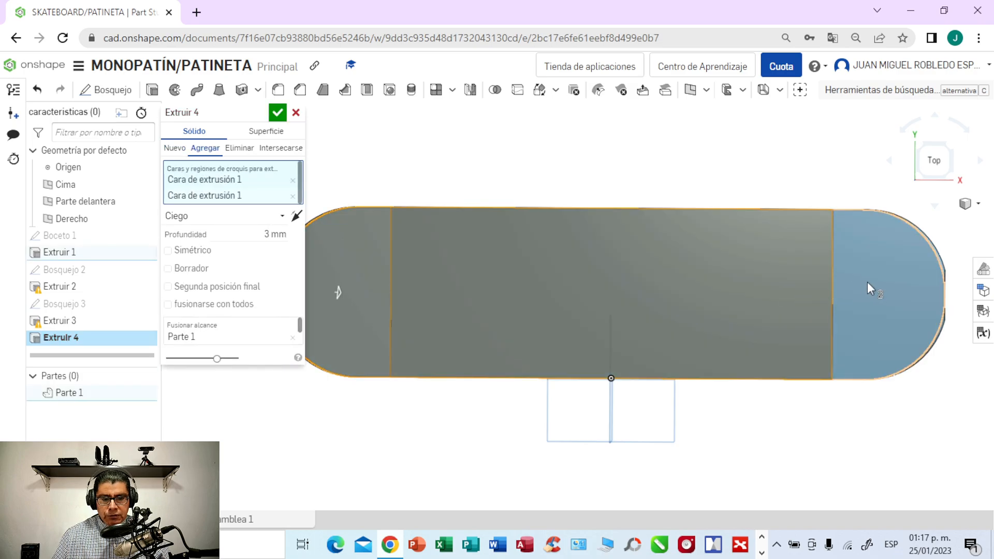
{"action": "left_click", "coordinate": [867, 283]}
{"action": "right_click_drag", "start_coordinate": [738, 185], "coordinate": [739, 143]}
{"action": "key", "text": "shift+1"}
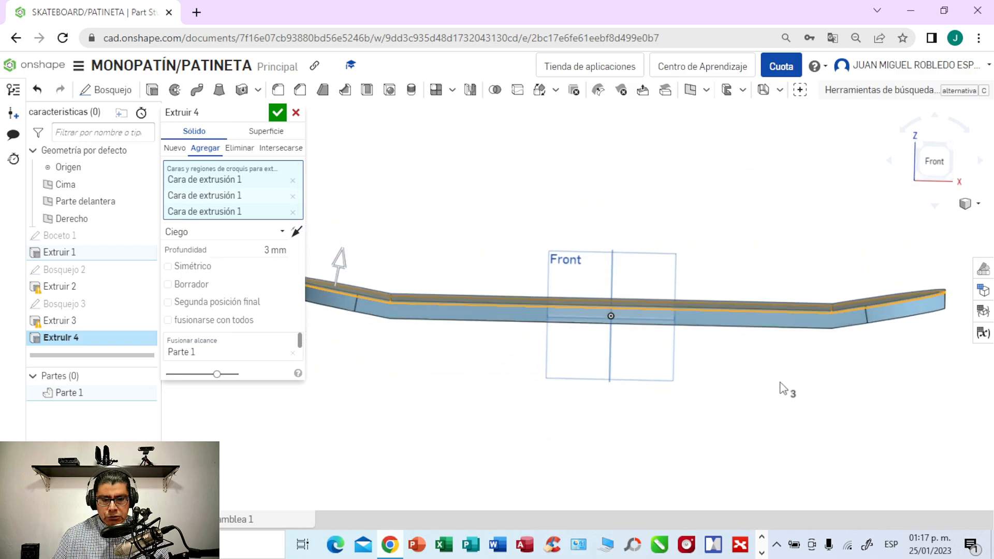
{"action": "right_click_drag", "start_coordinate": [781, 382], "coordinate": [782, 382]}
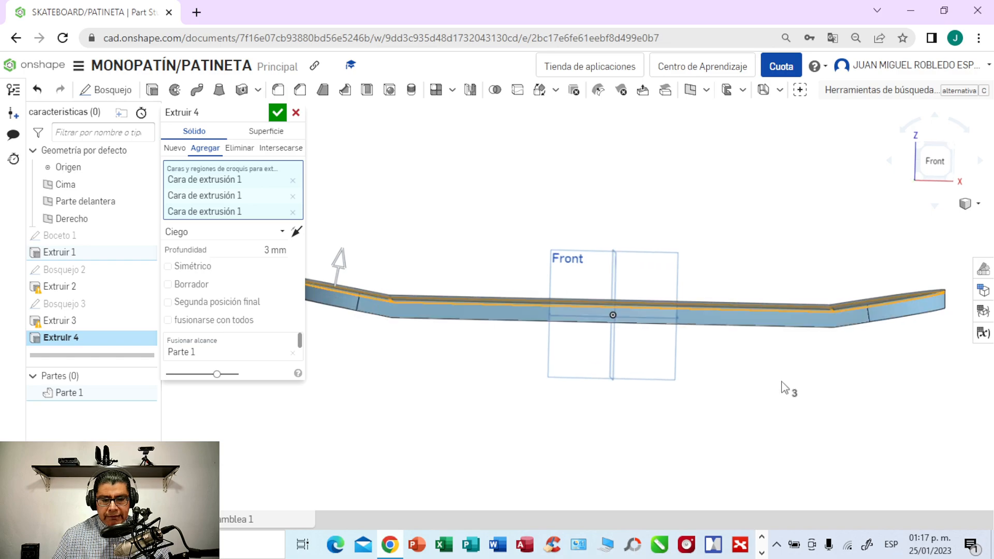
{"action": "left_click", "coordinate": [278, 114]}
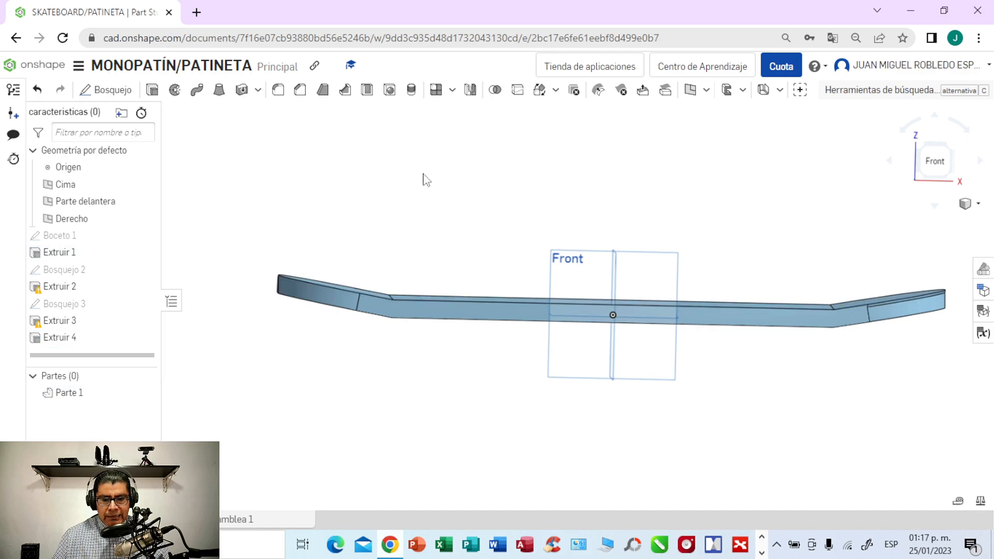
- Reverse the direction of the deck's top-face extrusion and set its depth to 5 mm
{"action": "right_click_drag", "start_coordinate": [437, 181], "coordinate": [438, 209]}
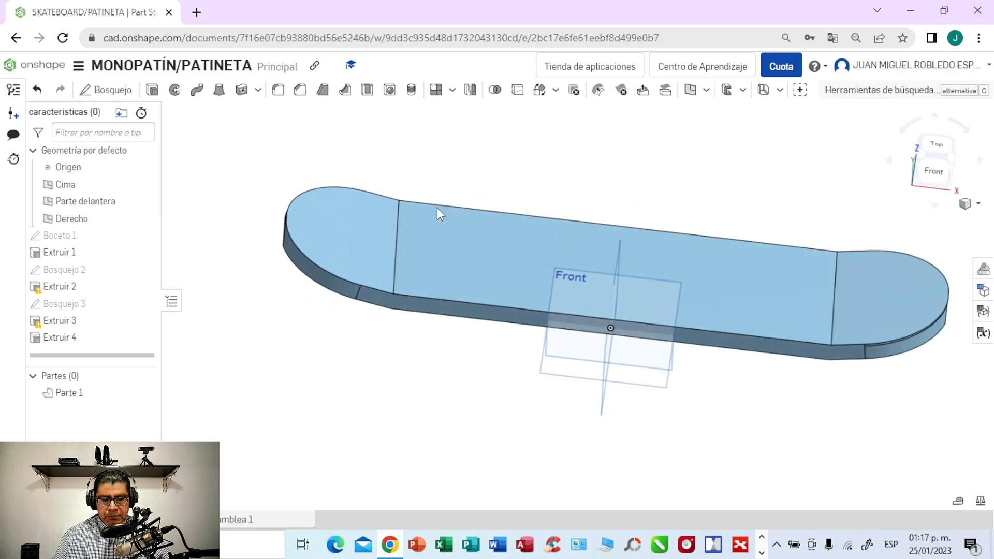
{"action": "double_click", "coordinate": [69, 340]}
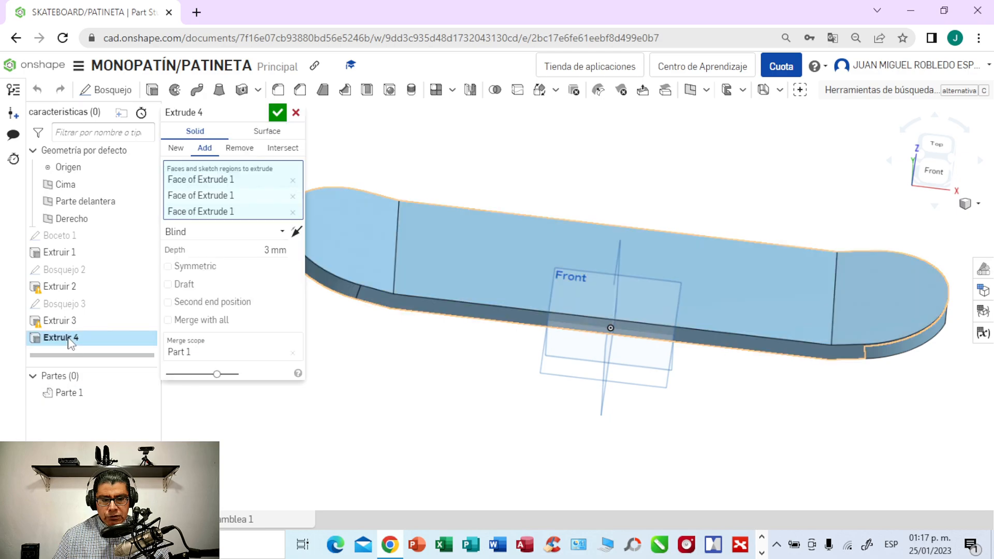
{"action": "left_click", "coordinate": [297, 232]}
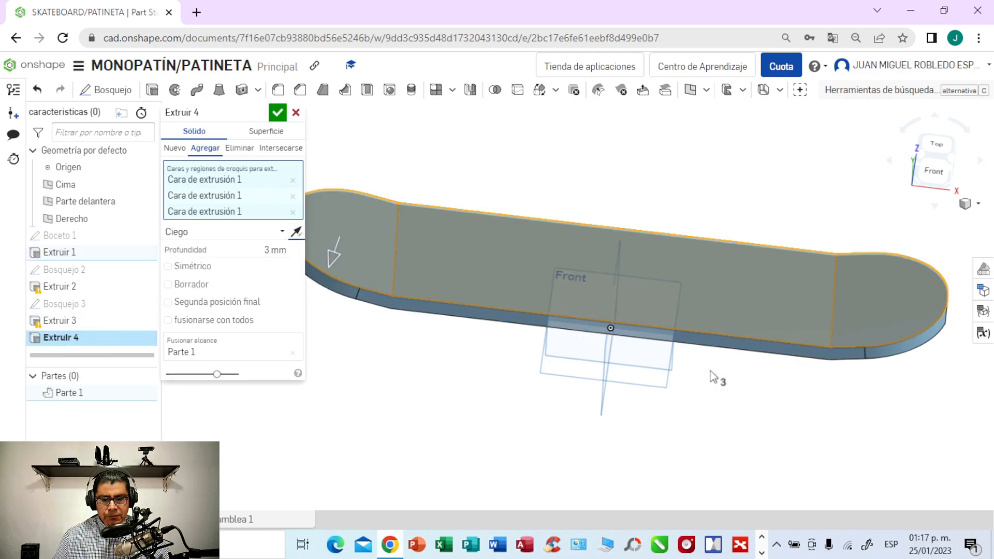
{"action": "right_click_drag", "start_coordinate": [735, 386], "coordinate": [726, 353]}
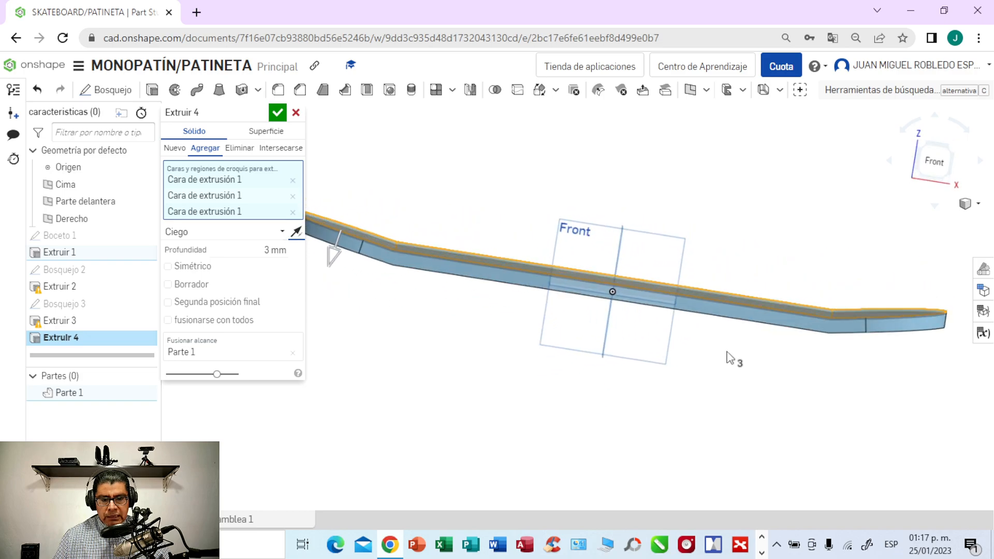
{"action": "left_click", "coordinate": [271, 254]}
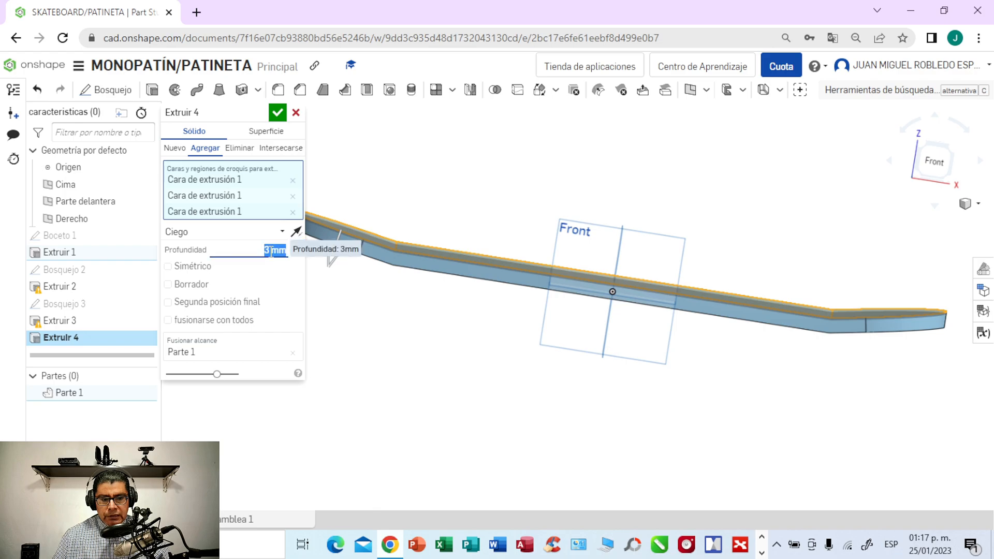
{"action": "key", "text": "BackSpace"}
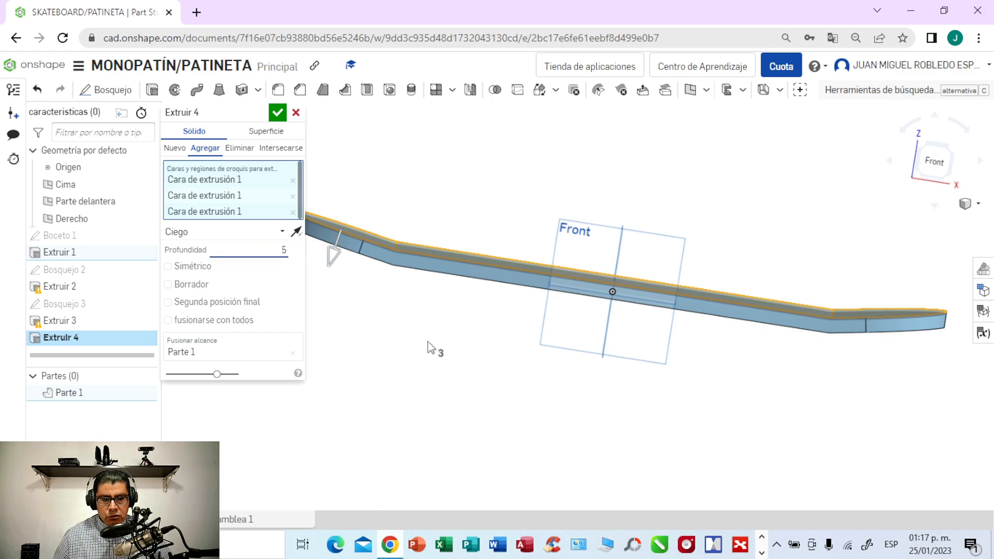
{"action": "left_click", "coordinate": [277, 113]}
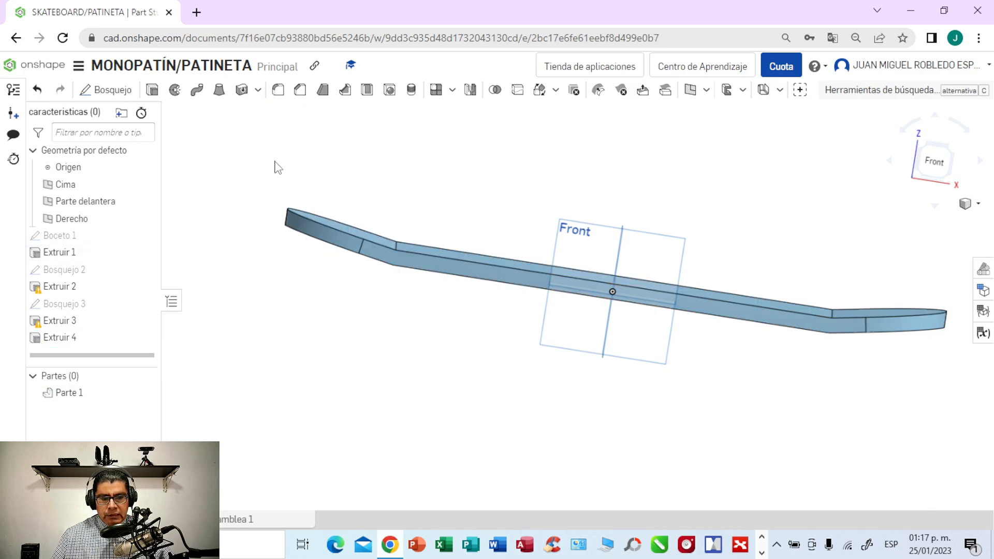
- Flip the top-face extrusion back so that it extends upward from the deck
{"action": "mouse_move", "coordinate": [454, 346]}
{"action": "right_mouse_down"}
{"action": "mouse_move", "coordinate": [466, 343]}
{"action": "mouse_move", "coordinate": [458, 354]}
{"action": "right_mouse_up"}
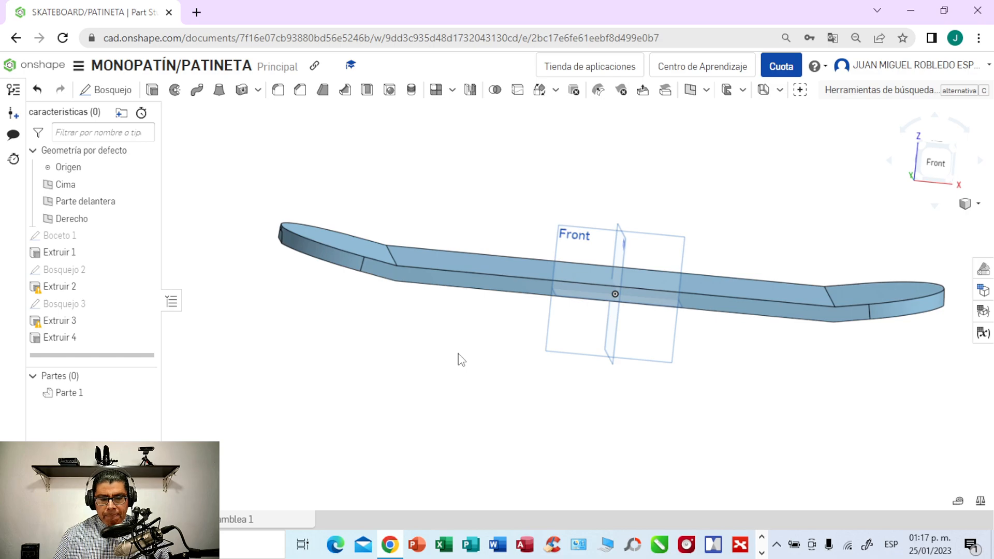
{"action": "double_click", "coordinate": [61, 321]}
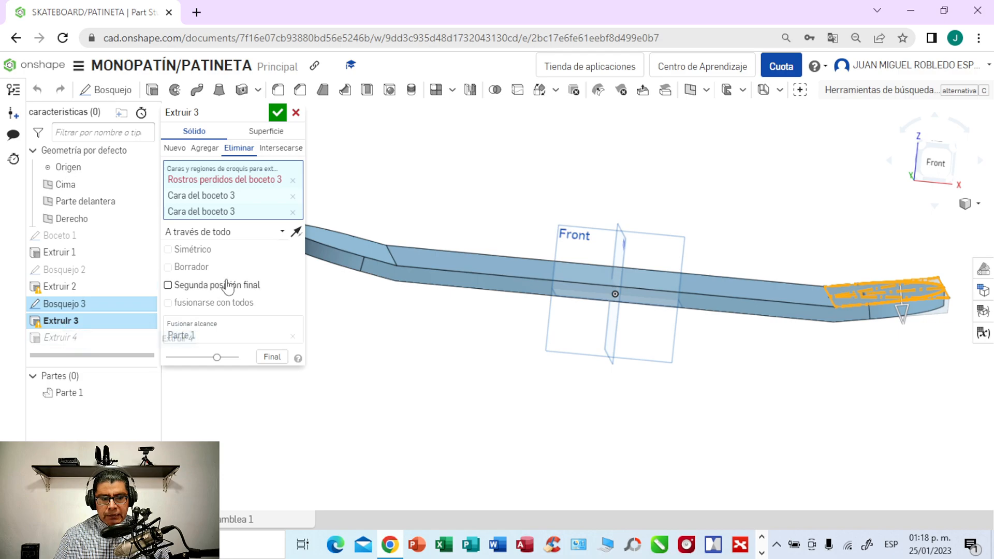
{"action": "left_click", "coordinate": [296, 113]}
{"action": "double_click", "coordinate": [60, 340]}
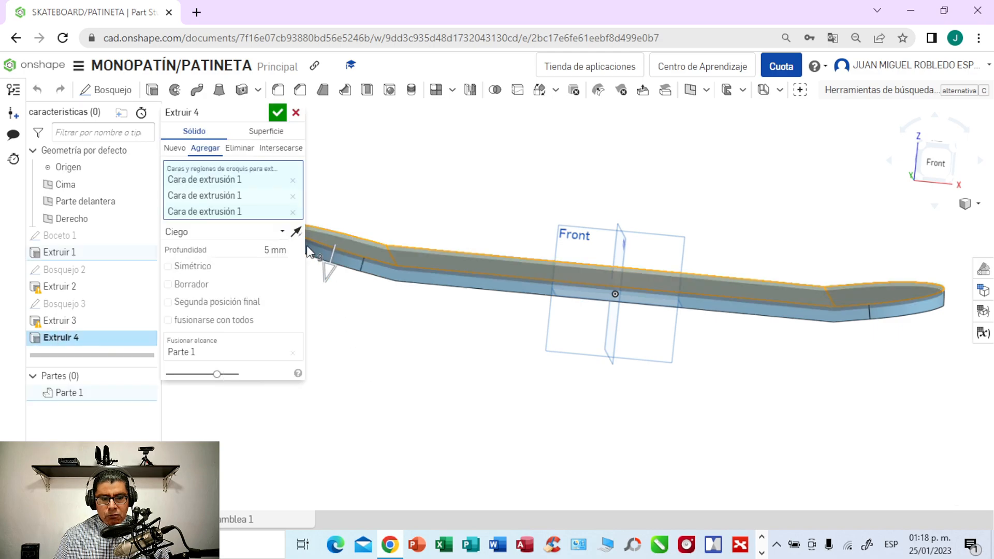
{"action": "left_click", "coordinate": [295, 231]}
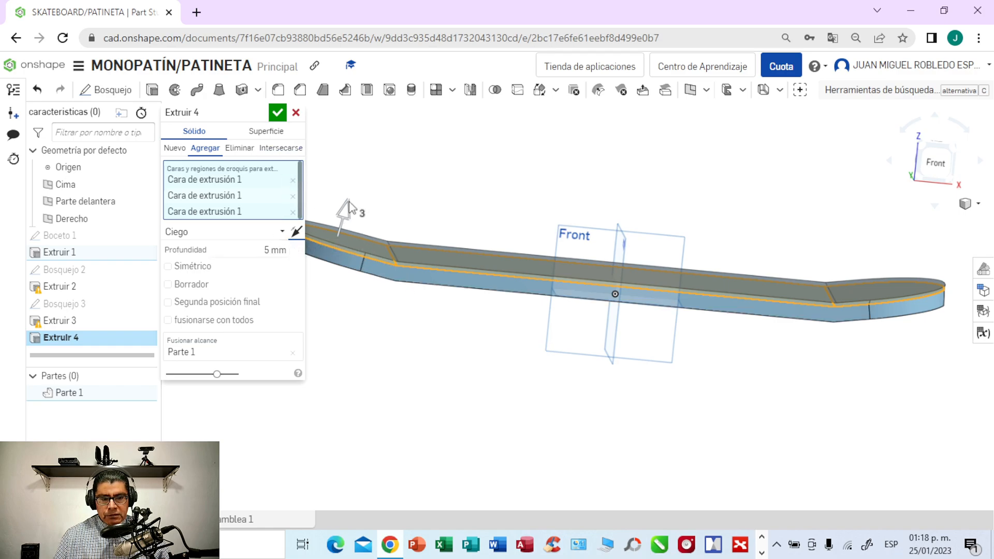
{"action": "left_click", "coordinate": [277, 113]}
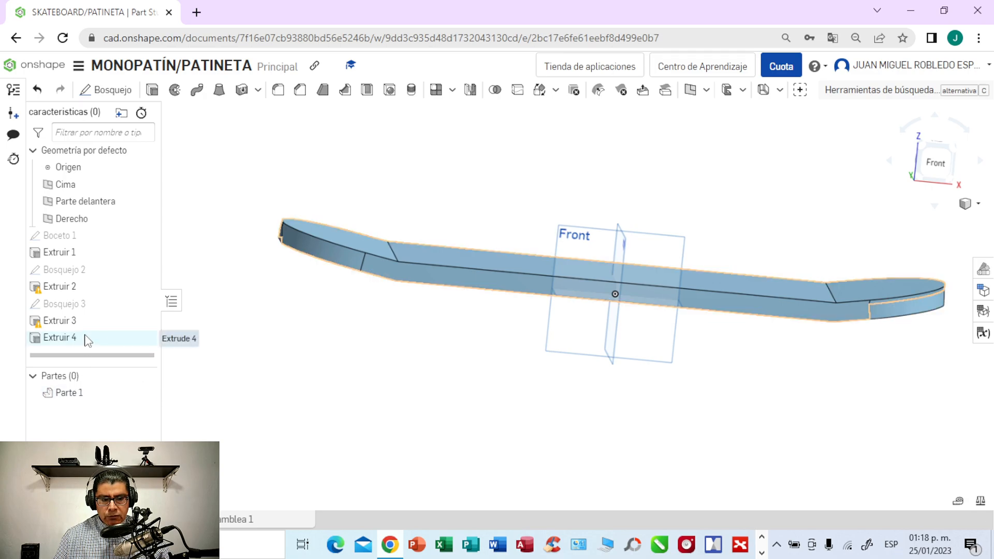
- Change the deck part's appearance to the golden yellow palette colour FACB43
{"action": "mouse_move", "coordinate": [298, 333]}
{"action": "right_mouse_down"}
{"action": "mouse_move", "coordinate": [291, 348]}
{"action": "mouse_move", "coordinate": [300, 376]}
{"action": "mouse_move", "coordinate": [287, 371]}
{"action": "mouse_move", "coordinate": [286, 320]}
{"action": "mouse_move", "coordinate": [301, 326]}
{"action": "mouse_move", "coordinate": [286, 340]}
{"action": "right_mouse_up"}
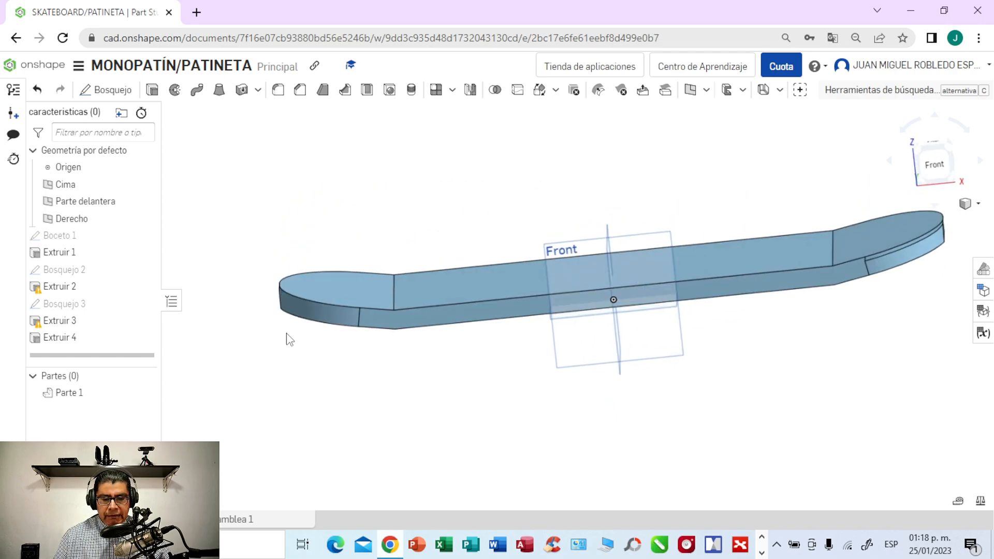
{"action": "right_click", "coordinate": [88, 397]}
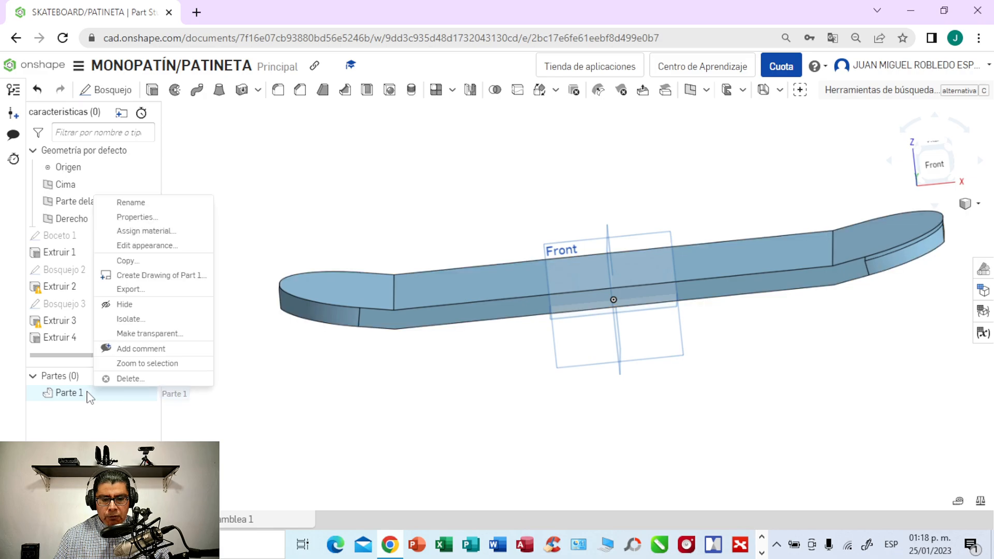
{"action": "left_click", "coordinate": [164, 248]}
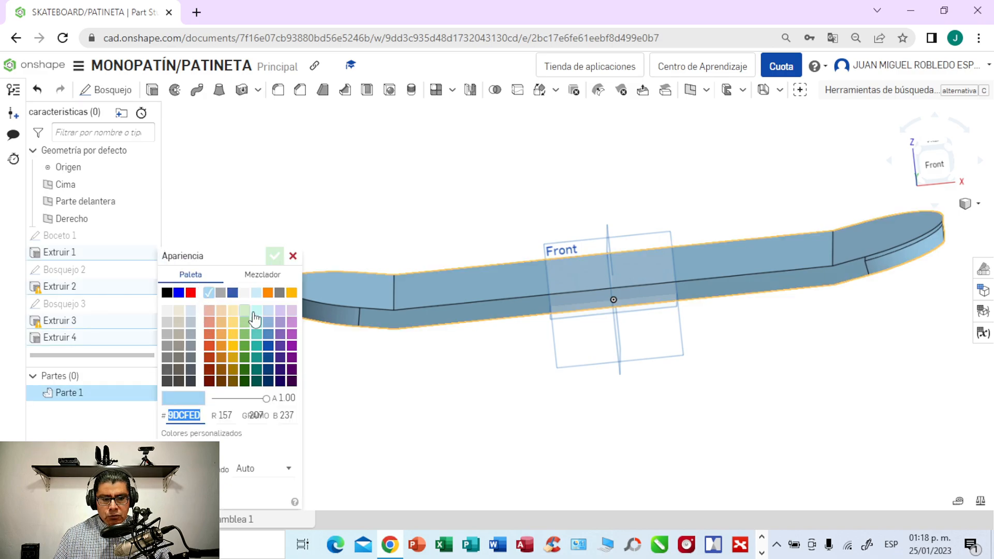
{"action": "left_click", "coordinate": [233, 335]}
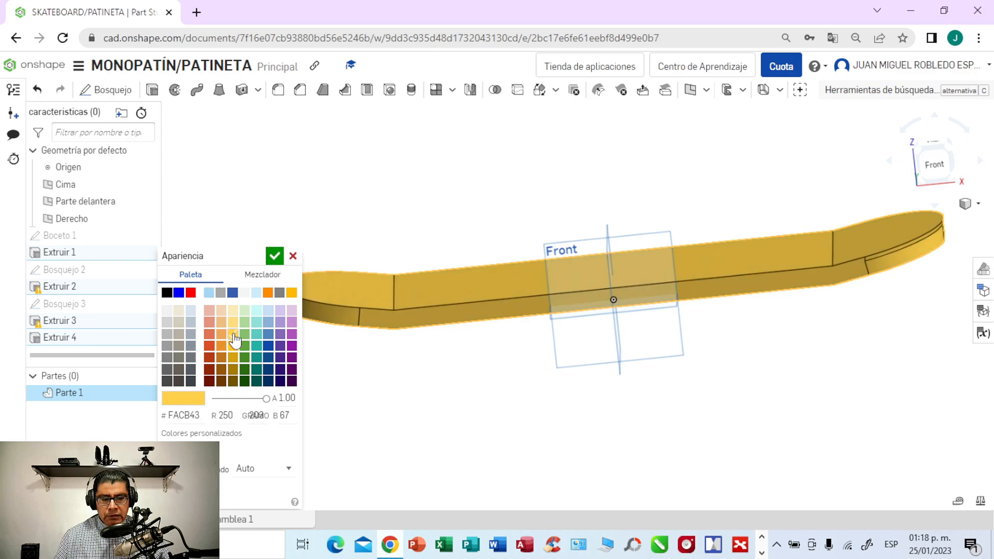
{"action": "left_click", "coordinate": [275, 255]}
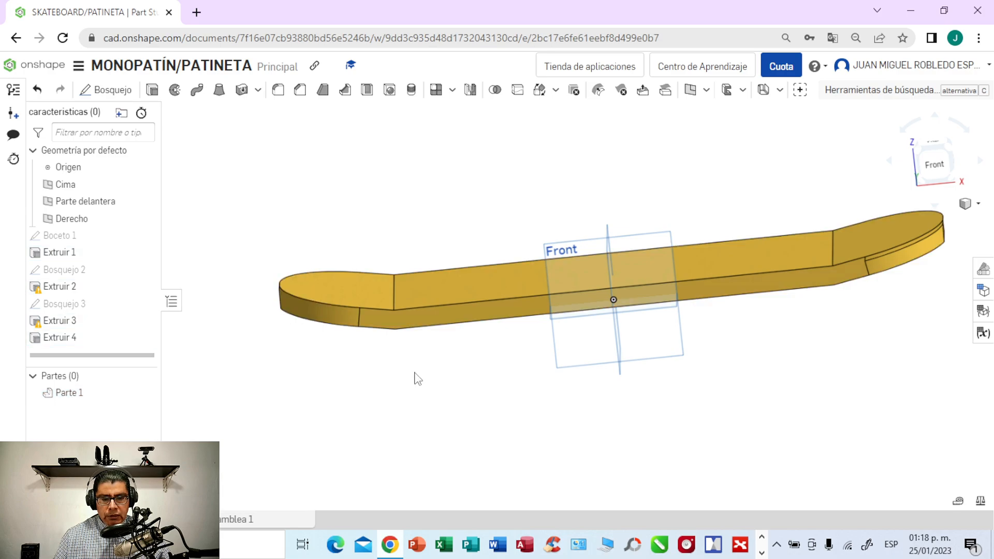
- Delete the last extrusion, Extruir 4, which thickens the deck's top faces
{"action": "double_click", "coordinate": [83, 338]}
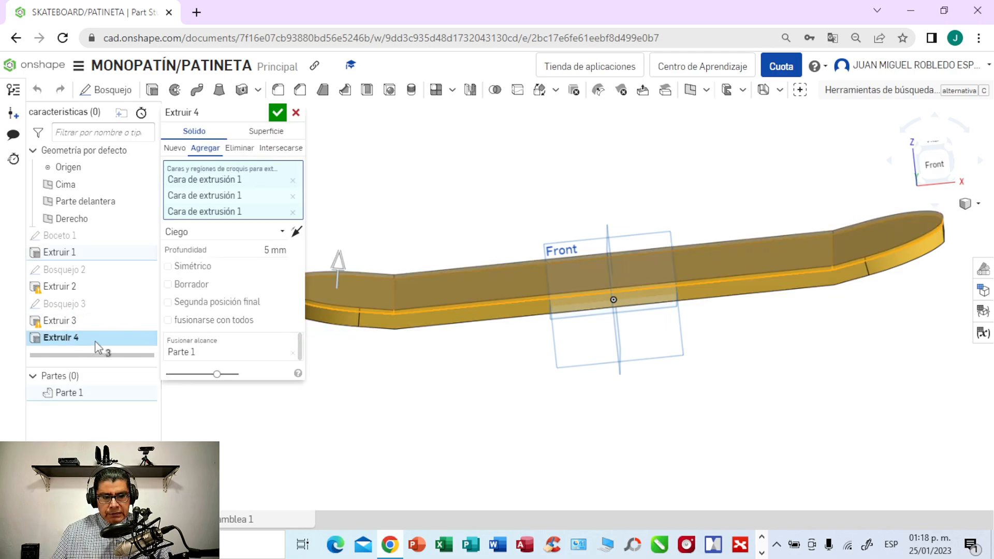
{"action": "left_click", "coordinate": [296, 113]}
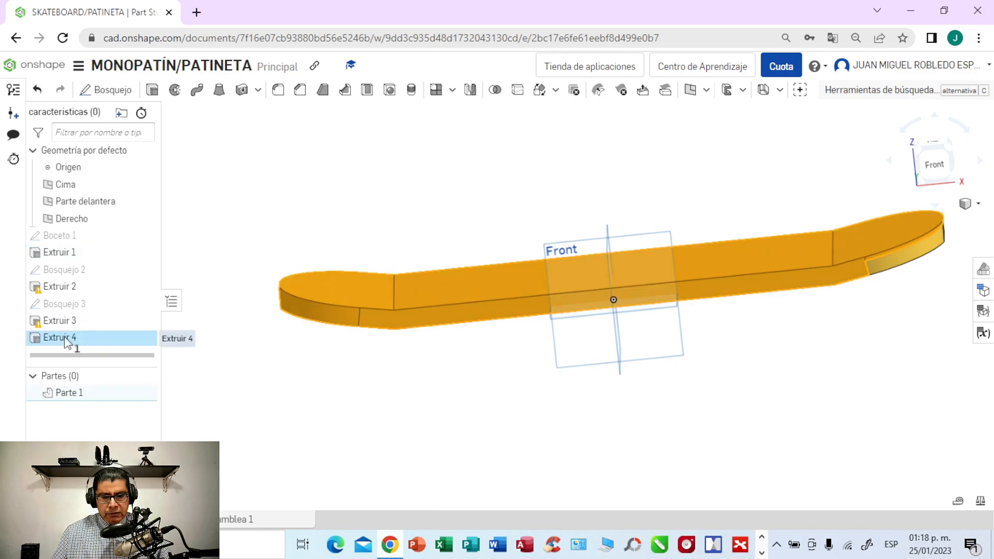
{"action": "right_click", "coordinate": [65, 336]}
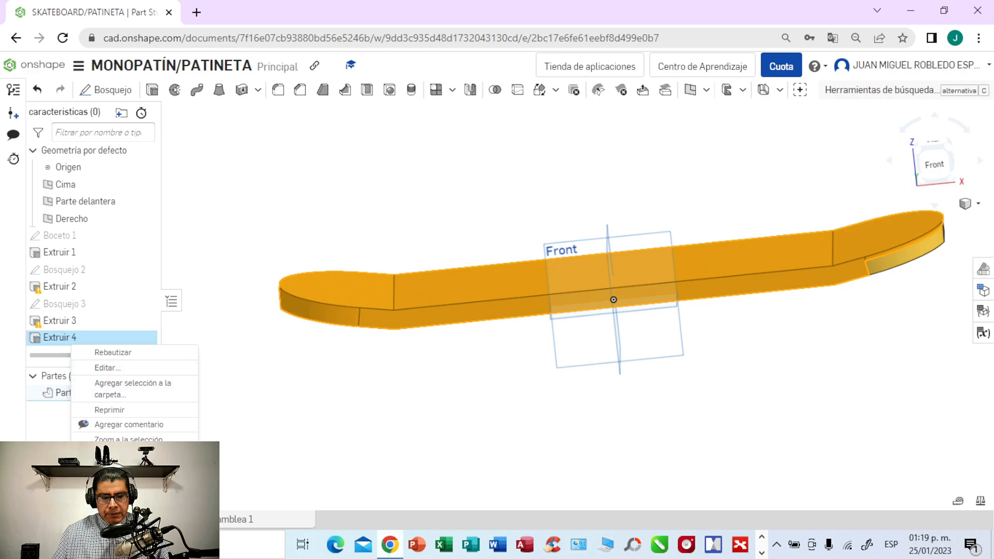
{"action": "key", "text": "Delete"}
{"action": "key", "text": "1"}
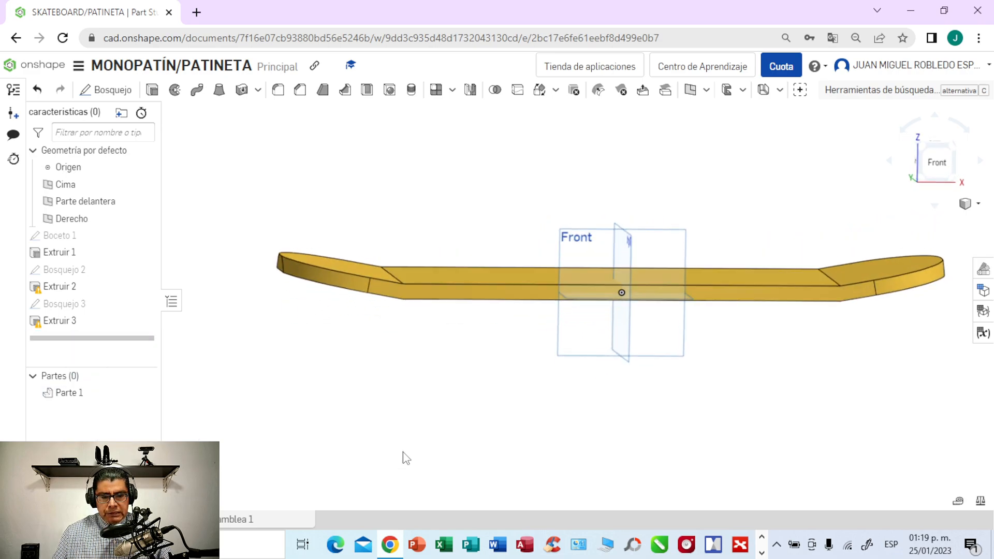
{"action": "mouse_move", "coordinate": [403, 454]}
{"action": "right_mouse_down"}
{"action": "mouse_move", "coordinate": [364, 456]}
{"action": "mouse_move", "coordinate": [388, 453]}
{"action": "right_mouse_up"}
{"action": "right_click_drag", "start_coordinate": [527, 429], "coordinate": [517, 469]}
{"action": "key", "text": "shift+5"}
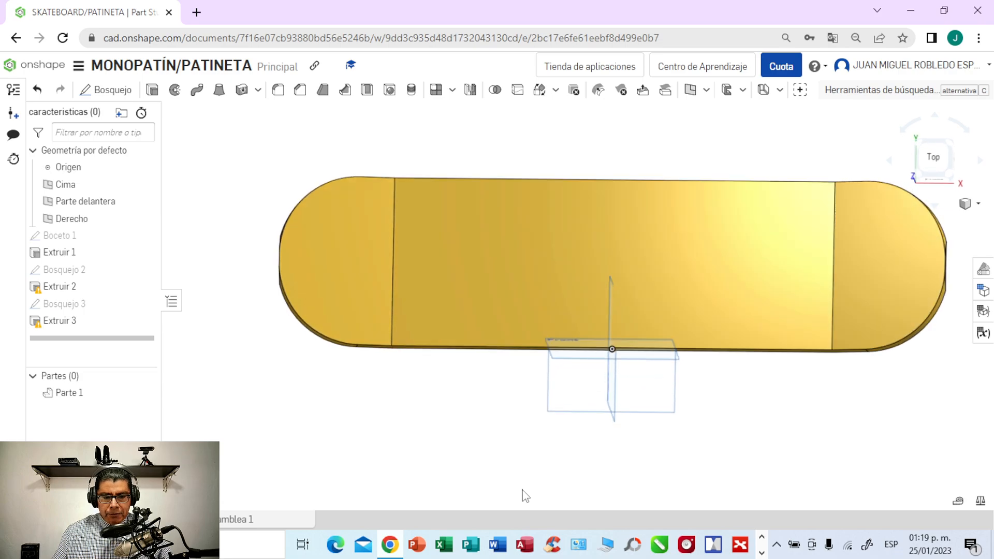
{"action": "middle_click_drag", "start_coordinate": [797, 470], "coordinate": [743, 493]}
{"action": "right_click_drag", "start_coordinate": [747, 490], "coordinate": [744, 465]}
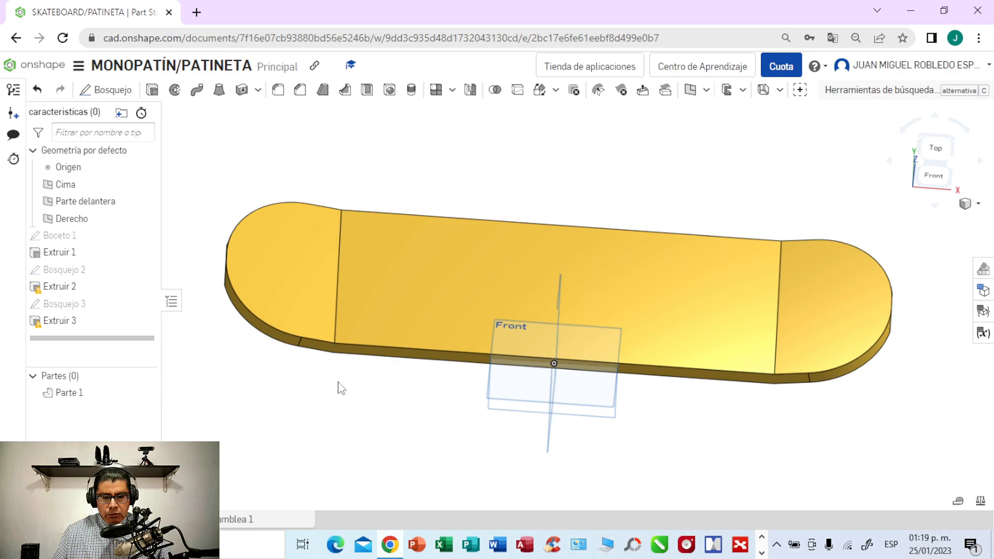
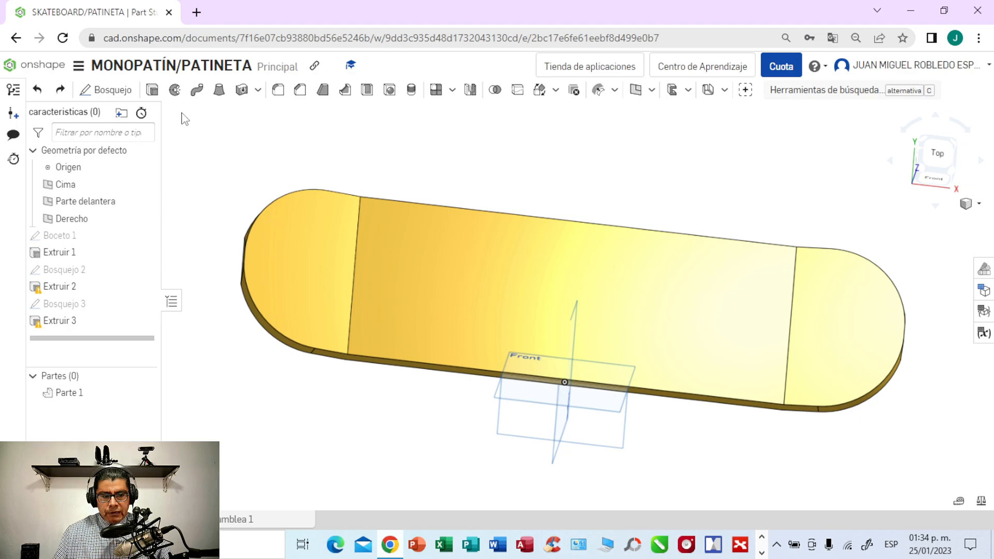
- Extrude the deck's three top faces upward 3 mm as new, separate bodies
{"action": "left_click", "coordinate": [154, 96]}
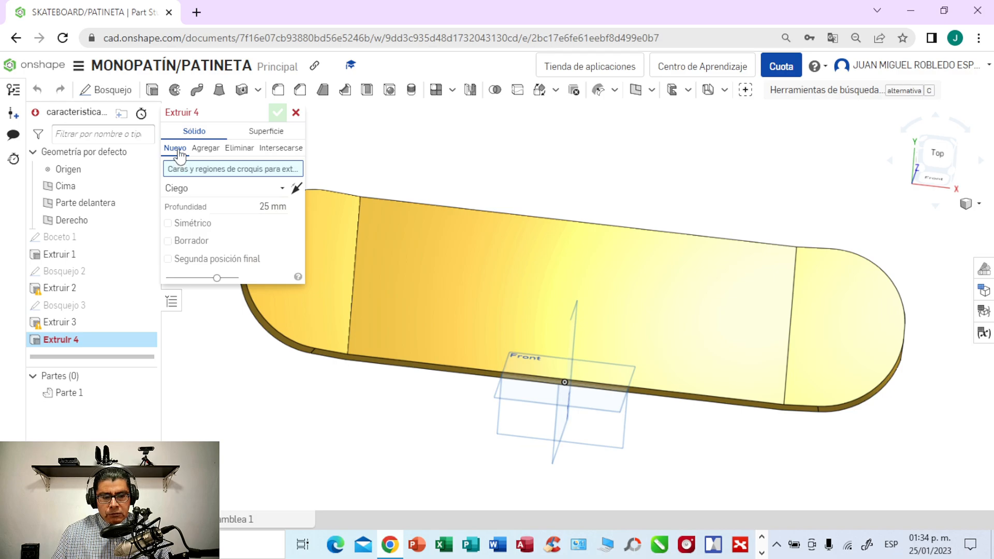
{"action": "left_click", "coordinate": [271, 209]}
{"action": "key", "text": "BackSpace"}
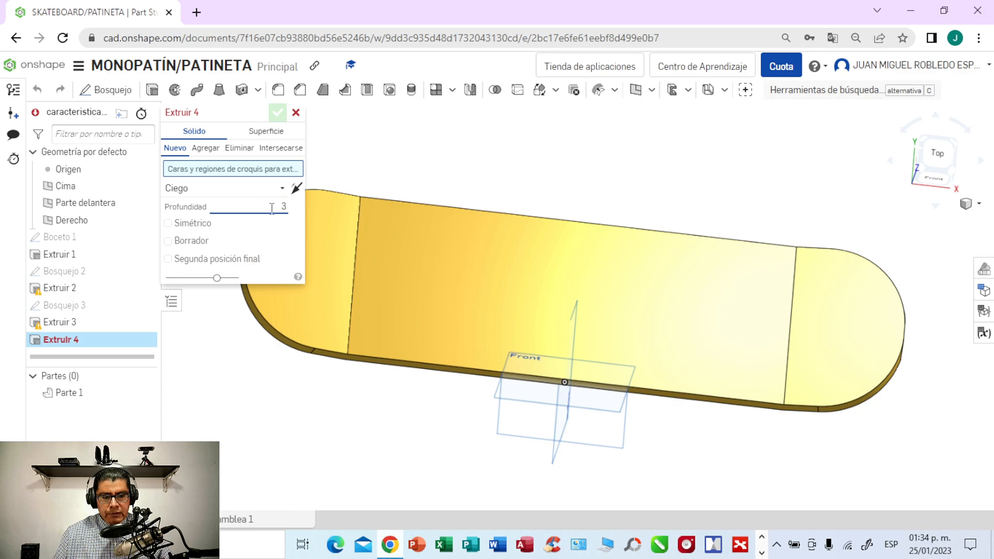
{"action": "left_click", "coordinate": [322, 326]}
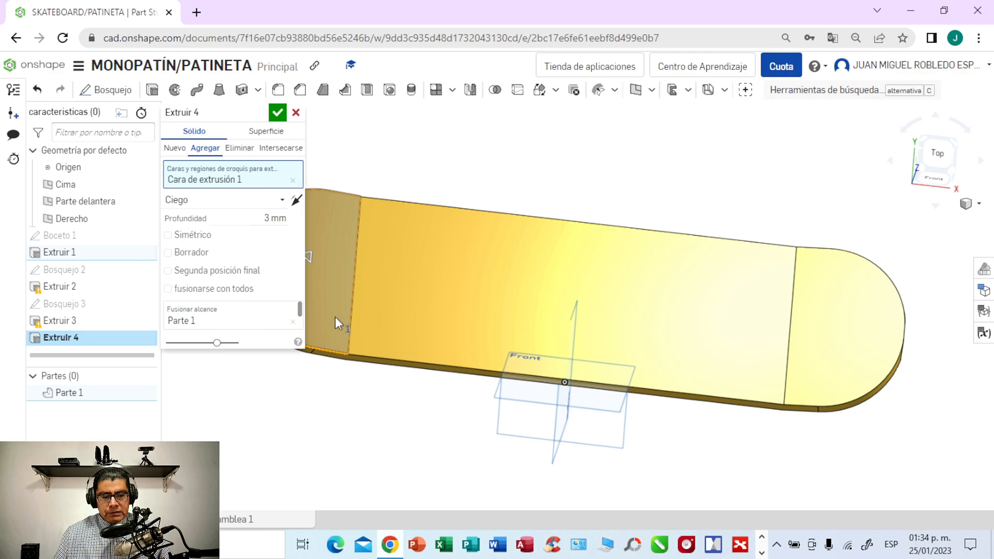
{"action": "left_click", "coordinate": [176, 149]}
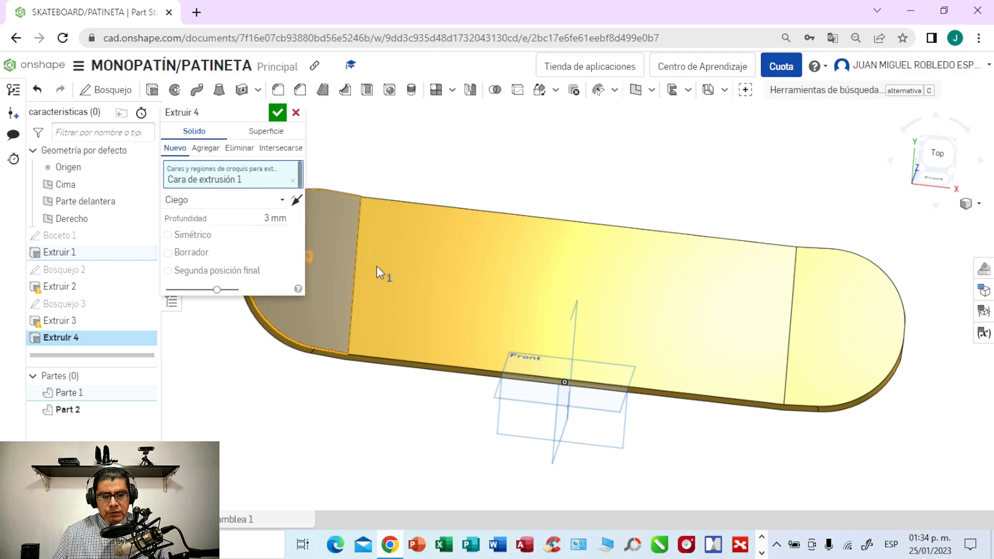
{"action": "left_click", "coordinate": [466, 293]}
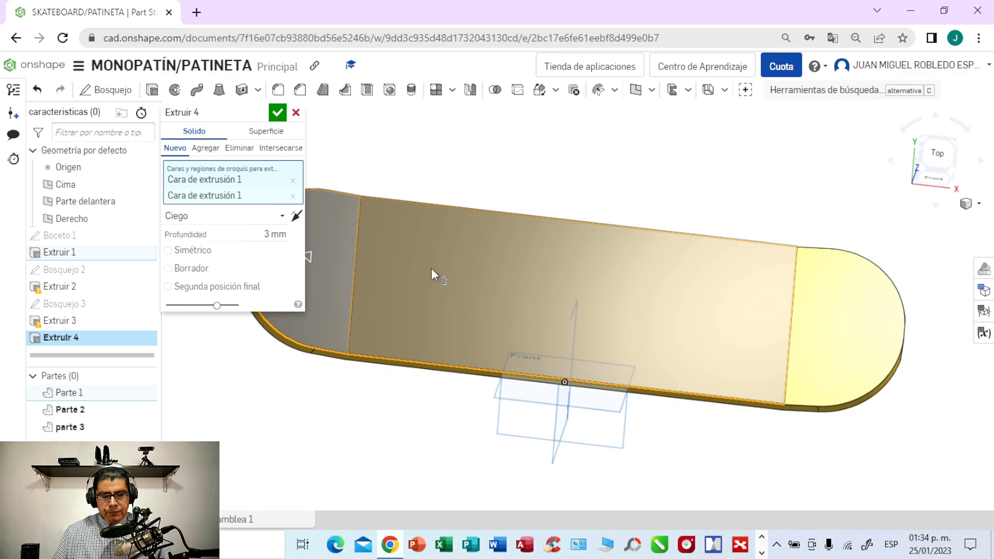
{"action": "left_click", "coordinate": [827, 336]}
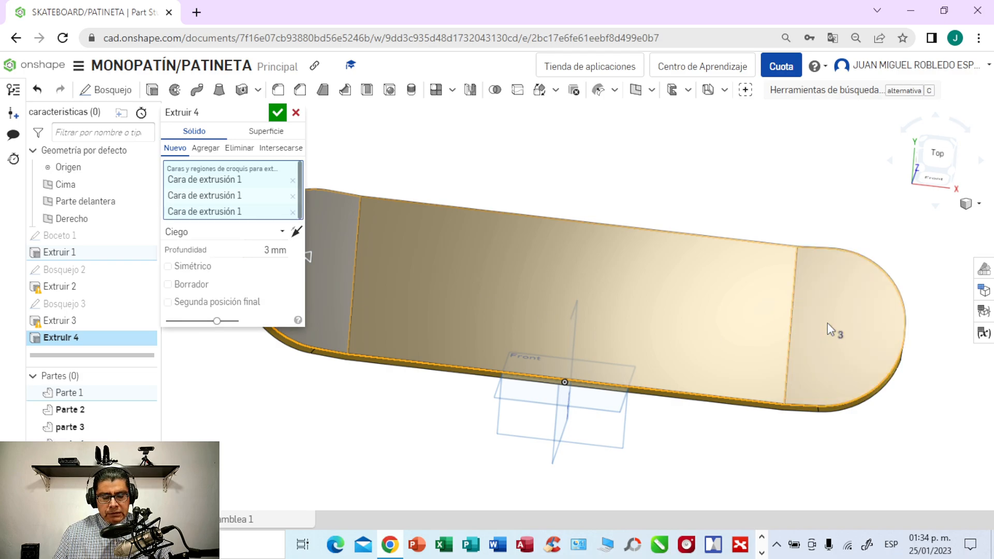
{"action": "right_click_drag", "start_coordinate": [704, 204], "coordinate": [703, 148]}
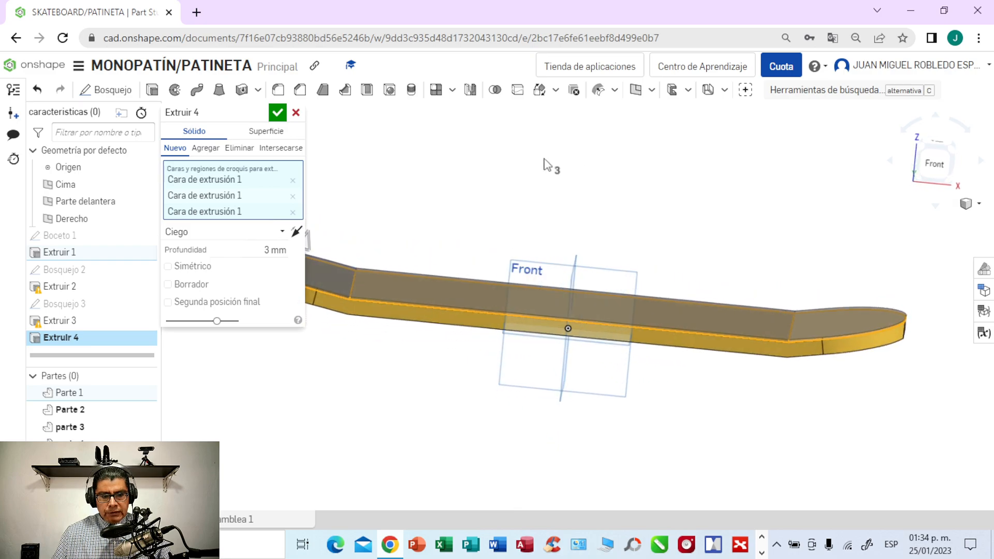
{"action": "left_click", "coordinate": [278, 114]}
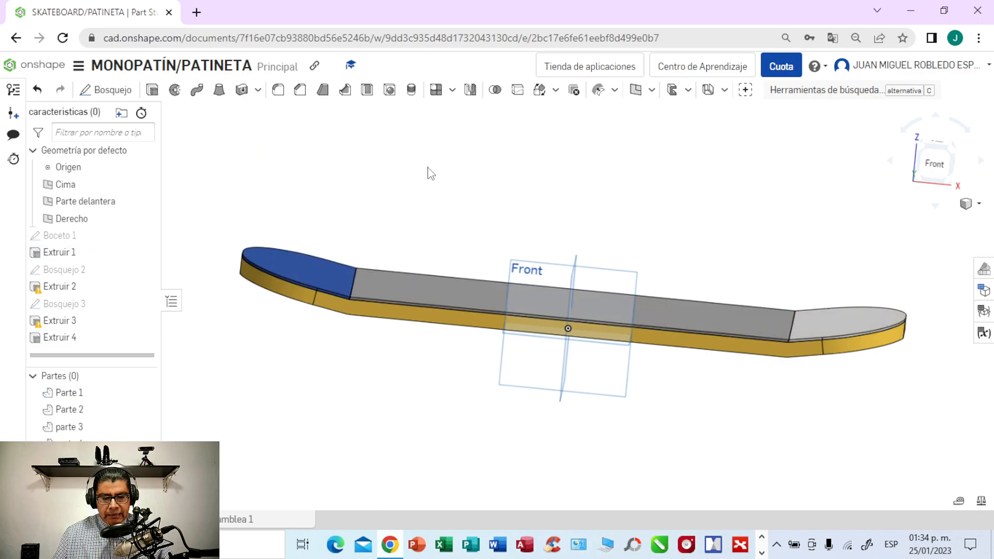
- Change the appearance of the three thin top-layer parts to black, 000000
{"action": "right_click_drag", "start_coordinate": [459, 188], "coordinate": [455, 226]}
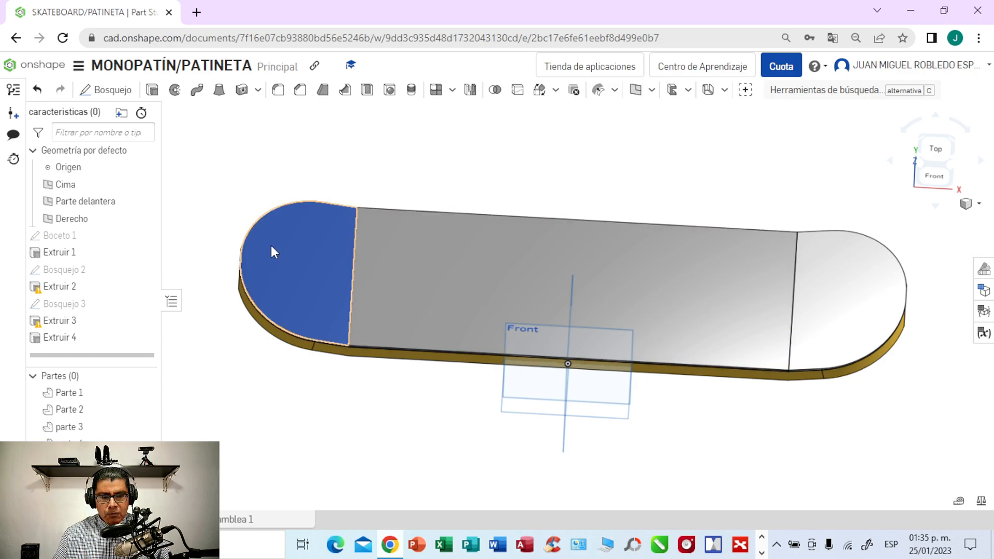
{"action": "left_click", "coordinate": [76, 412]}
{"action": "right_click", "coordinate": [76, 412]}
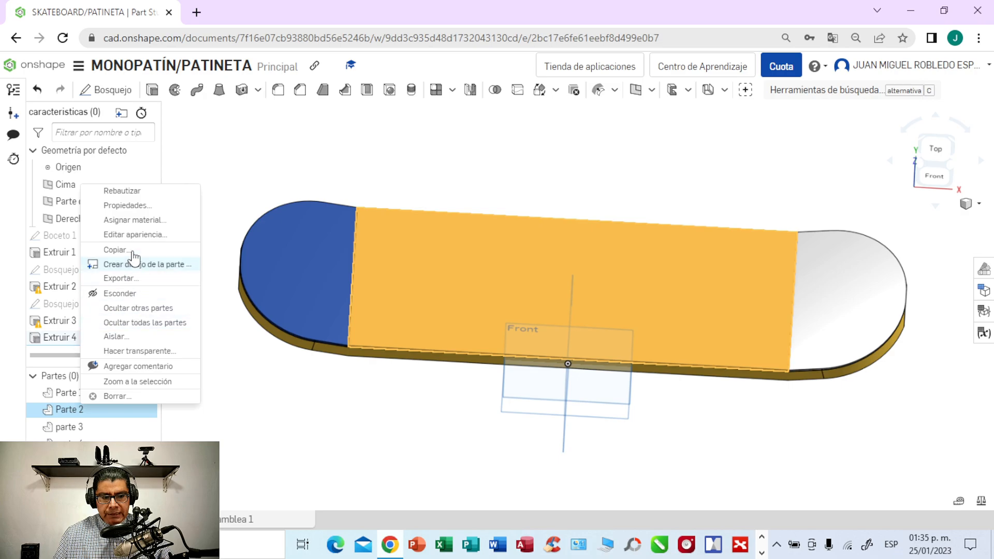
{"action": "left_click", "coordinate": [146, 235]}
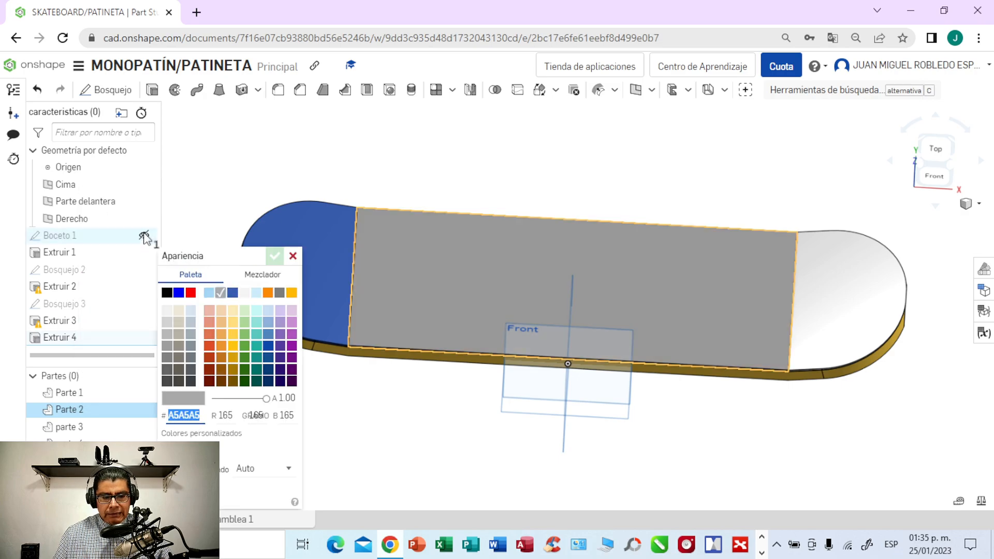
{"action": "left_click", "coordinate": [166, 293]}
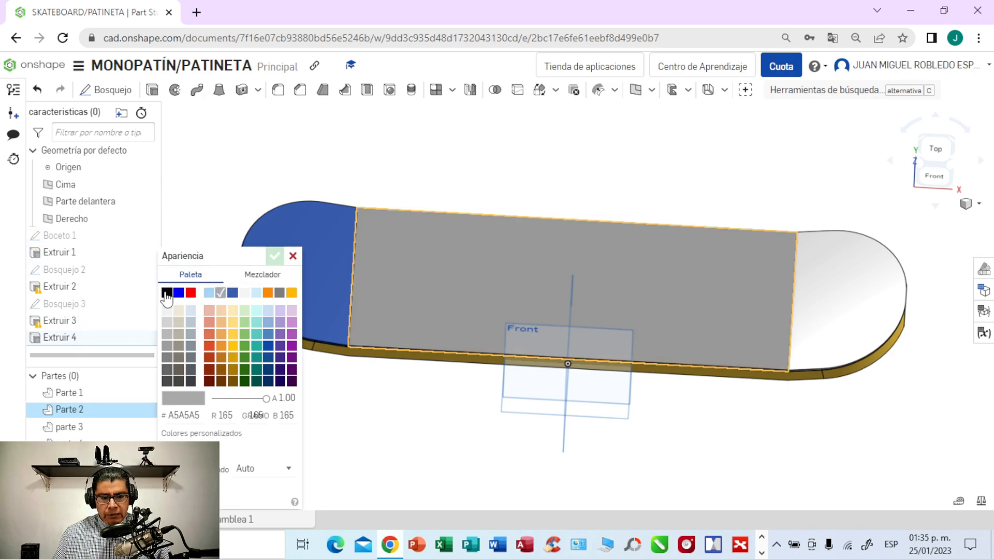
{"action": "left_click", "coordinate": [333, 262]}
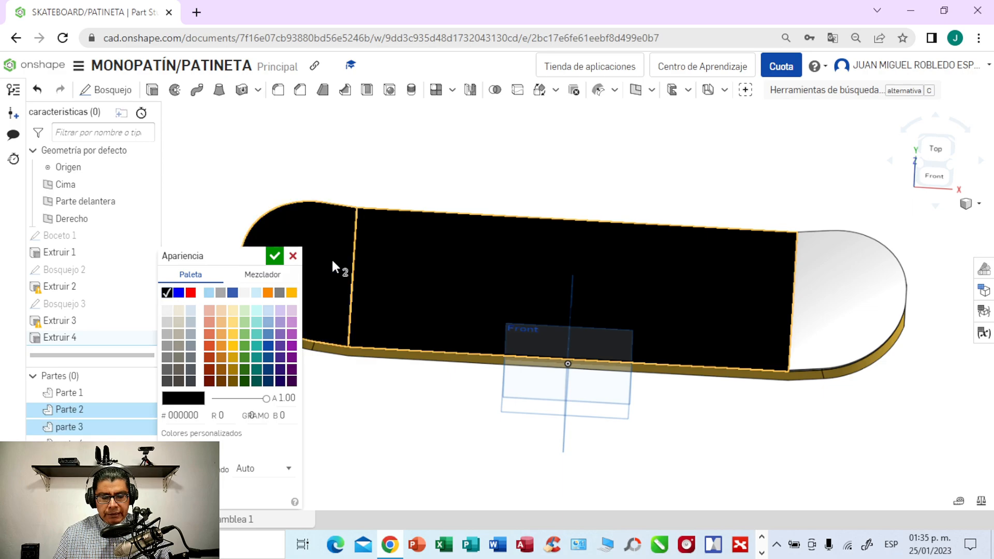
{"action": "left_click", "coordinate": [840, 273]}
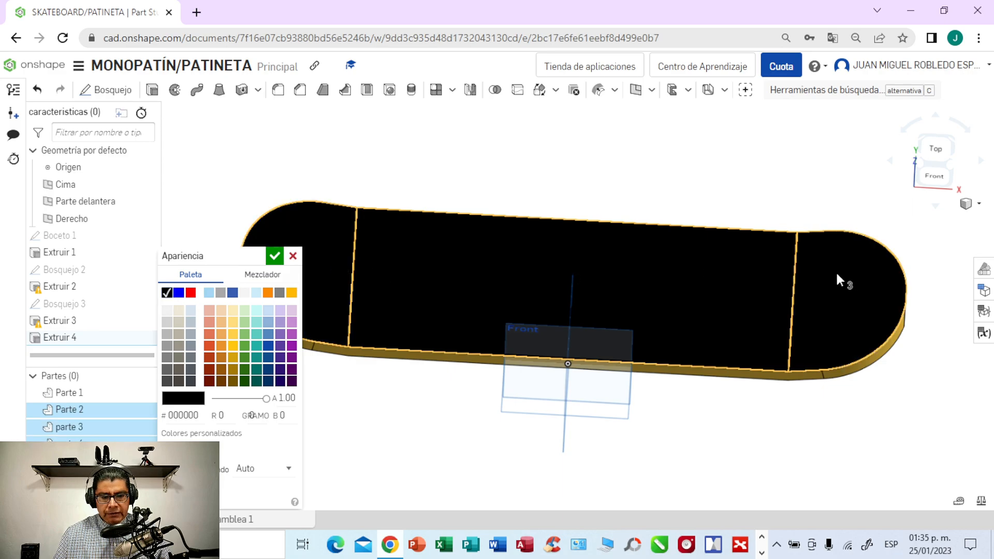
{"action": "left_click", "coordinate": [274, 256]}
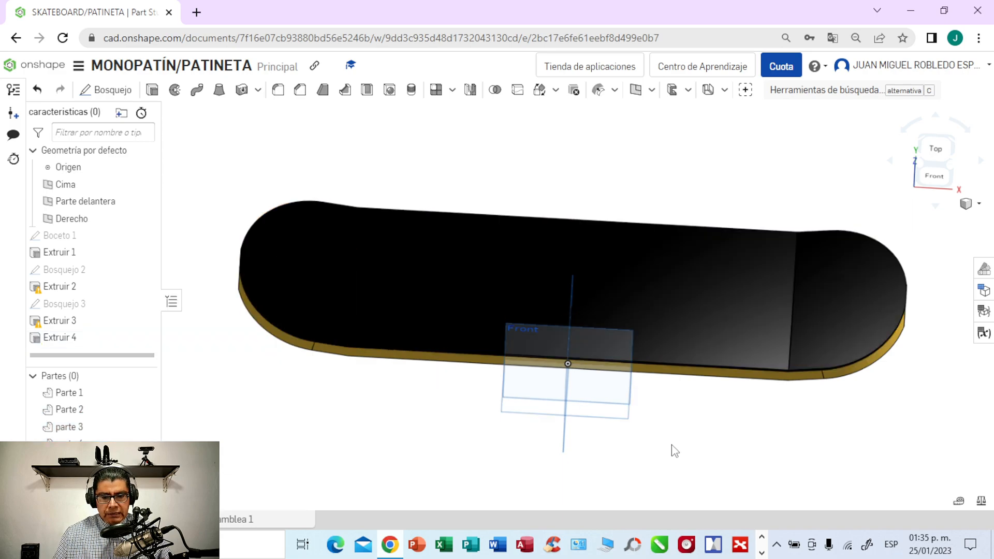
- Start a 3 mm equal-distance chamfer with tangent propagation on the underside edges around the deck end on the negative X side
{"action": "key", "text": "shift+1"}
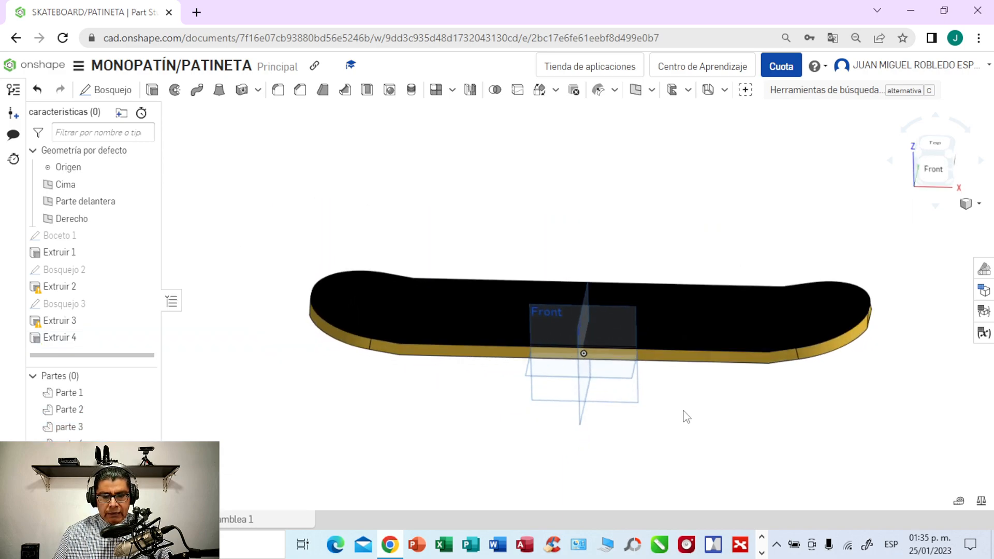
{"action": "right_click_drag", "start_coordinate": [684, 396], "coordinate": [688, 384]}
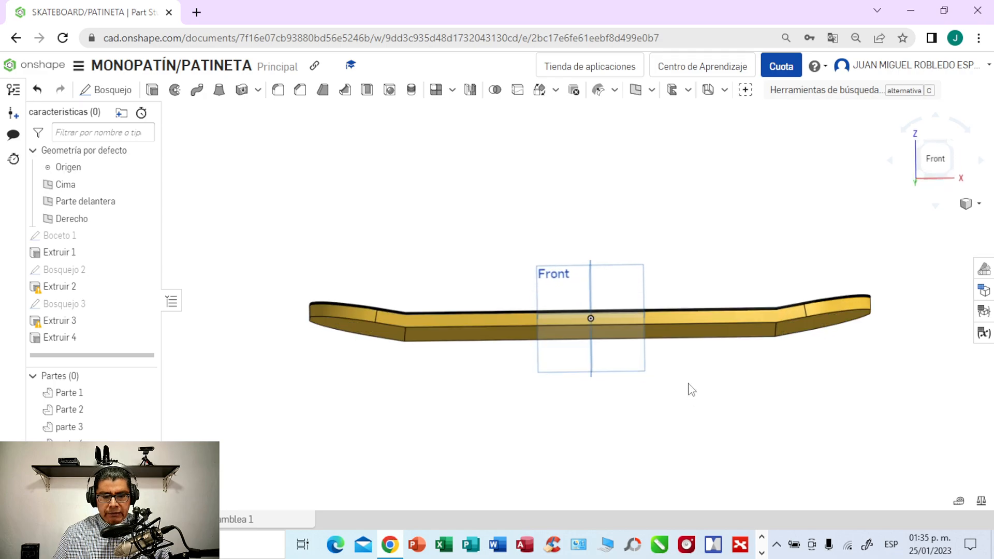
{"action": "scroll", "coordinate": [689, 391], "scroll_direction": "up", "scroll_amount": 4}
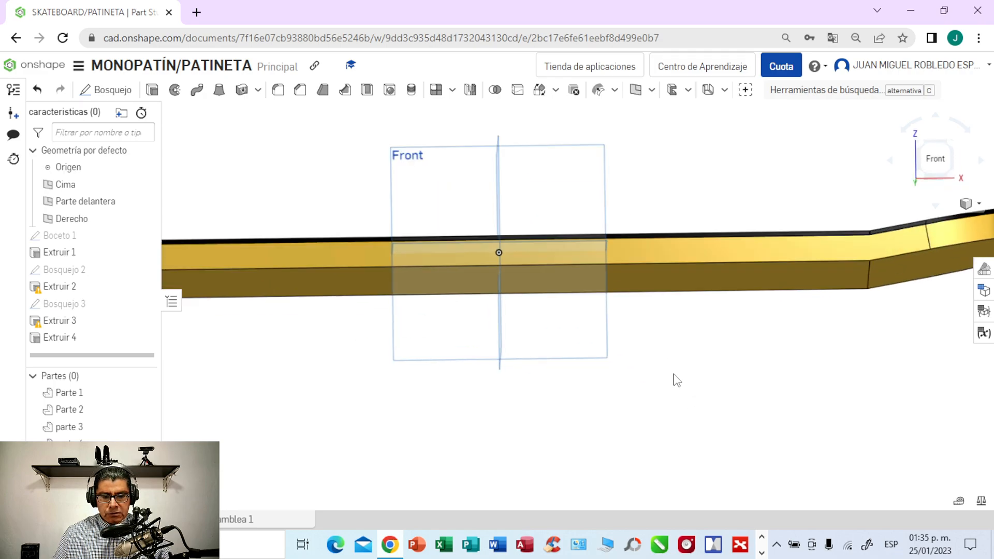
{"action": "right_click_drag", "start_coordinate": [677, 381], "coordinate": [679, 302]}
{"action": "scroll", "coordinate": [658, 396], "scroll_direction": "down", "scroll_amount": 3}
{"action": "left_click", "coordinate": [928, 156]}
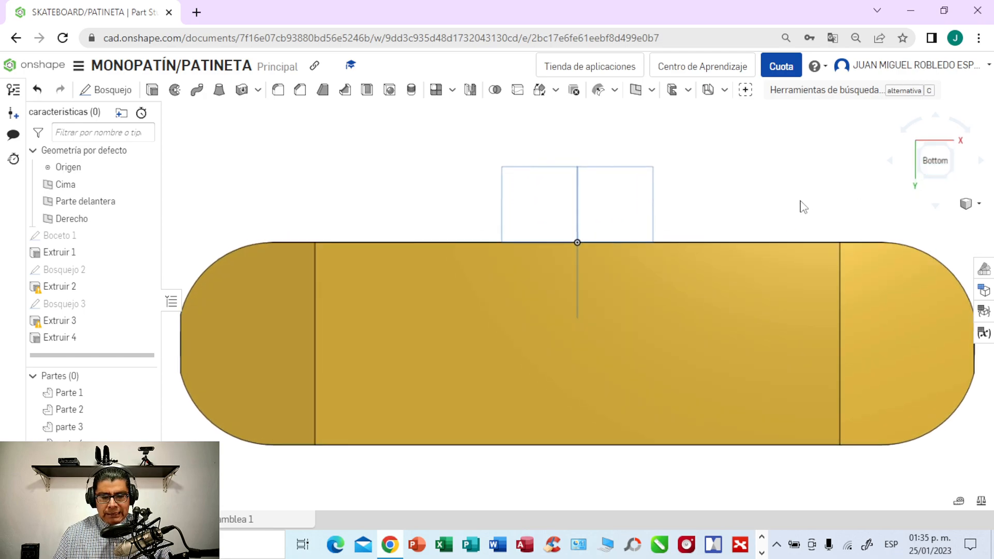
{"action": "scroll", "coordinate": [800, 202], "scroll_direction": "down", "scroll_amount": 1}
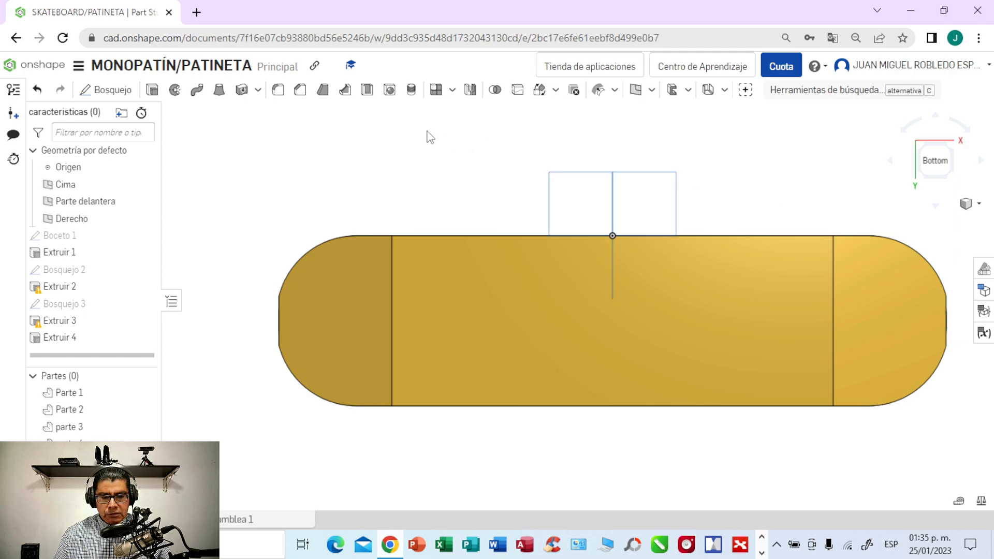
{"action": "left_click", "coordinate": [299, 94]}
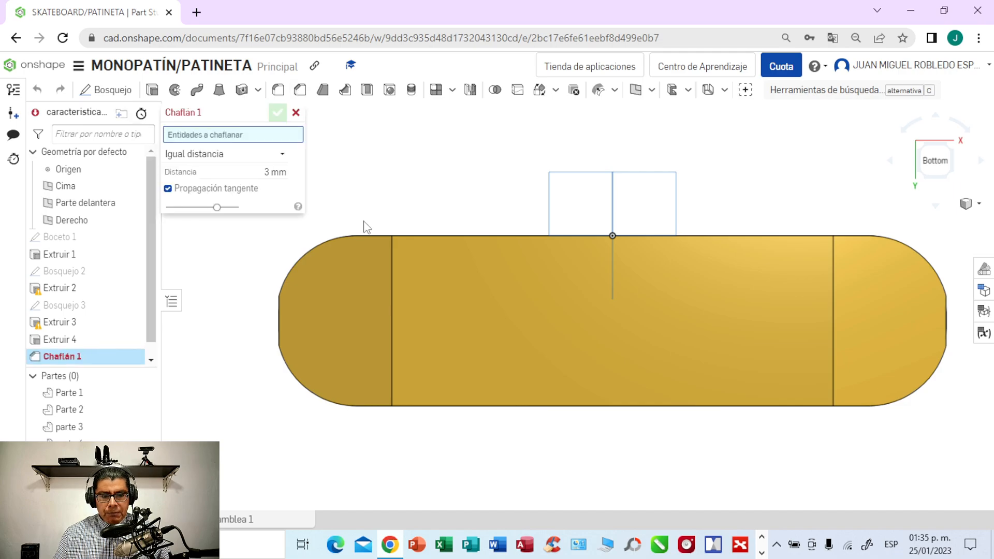
{"action": "left_click", "coordinate": [367, 236]}
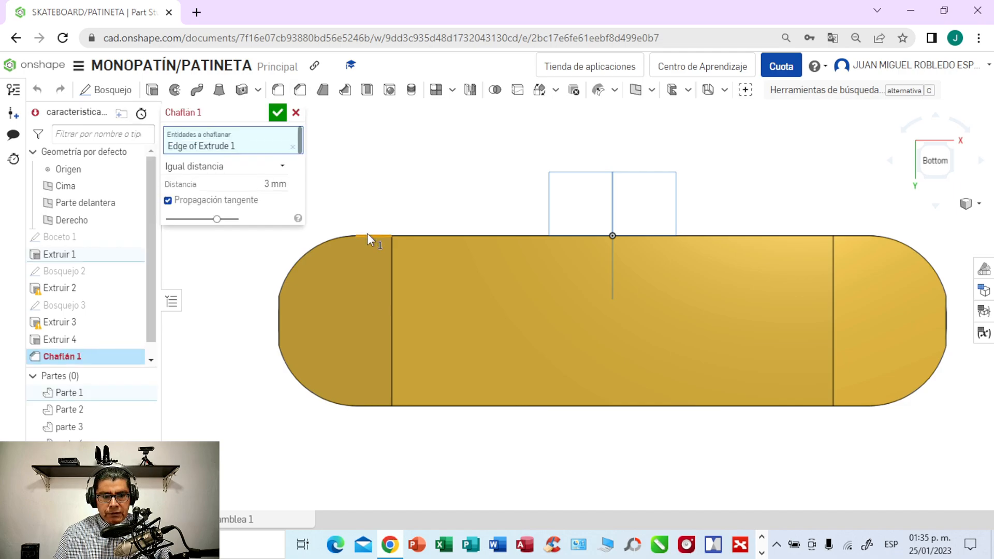
{"action": "left_click", "coordinate": [308, 252]}
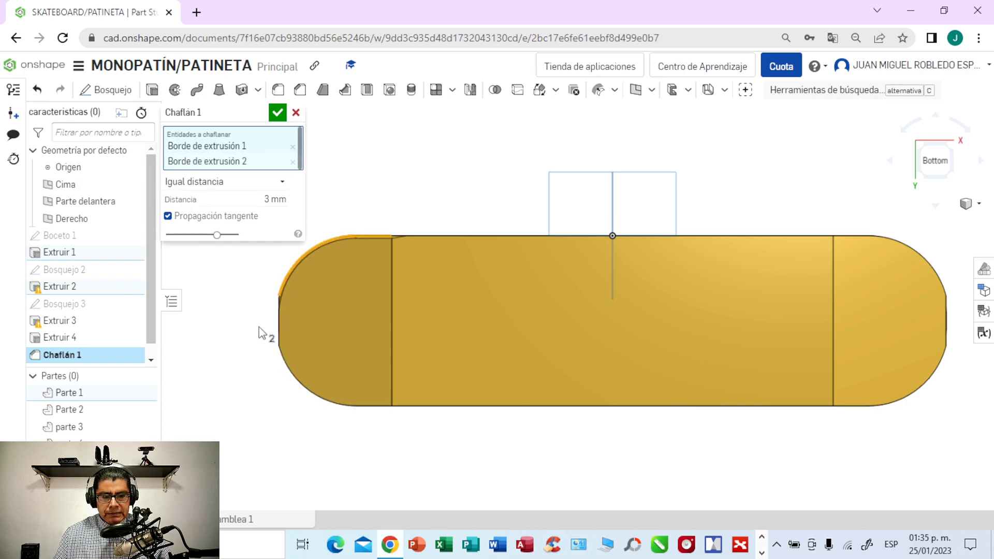
{"action": "left_click", "coordinate": [279, 328]}
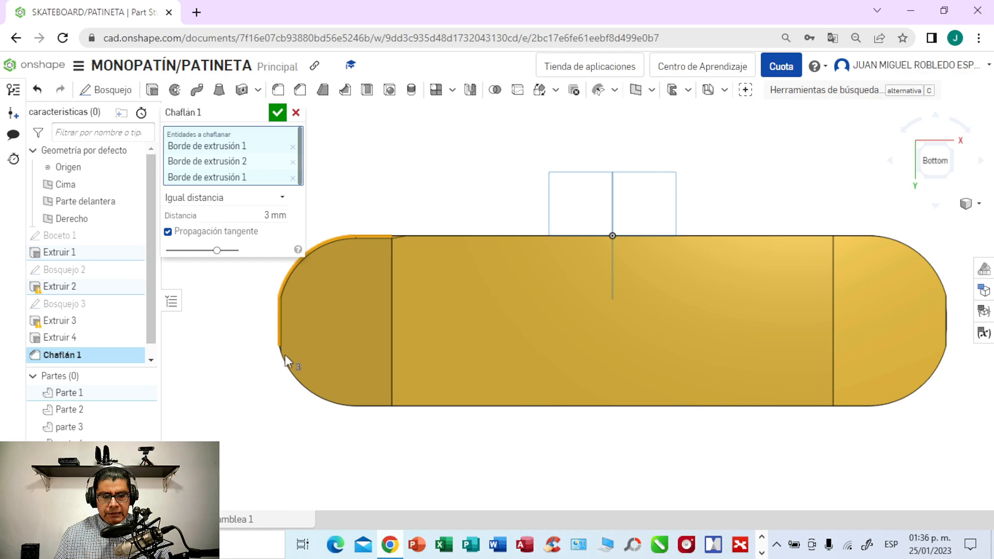
{"action": "left_click", "coordinate": [289, 368]}
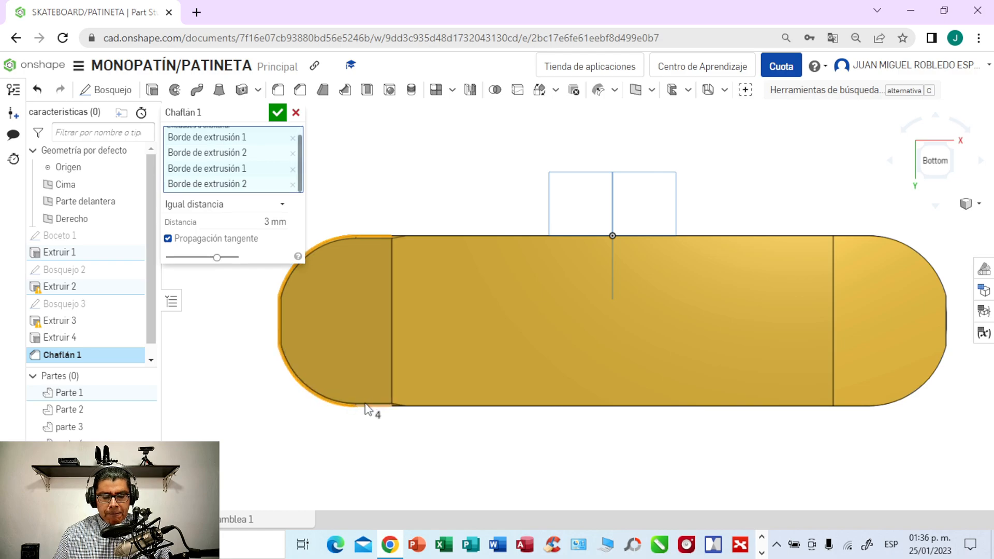
{"action": "left_click", "coordinate": [397, 406]}
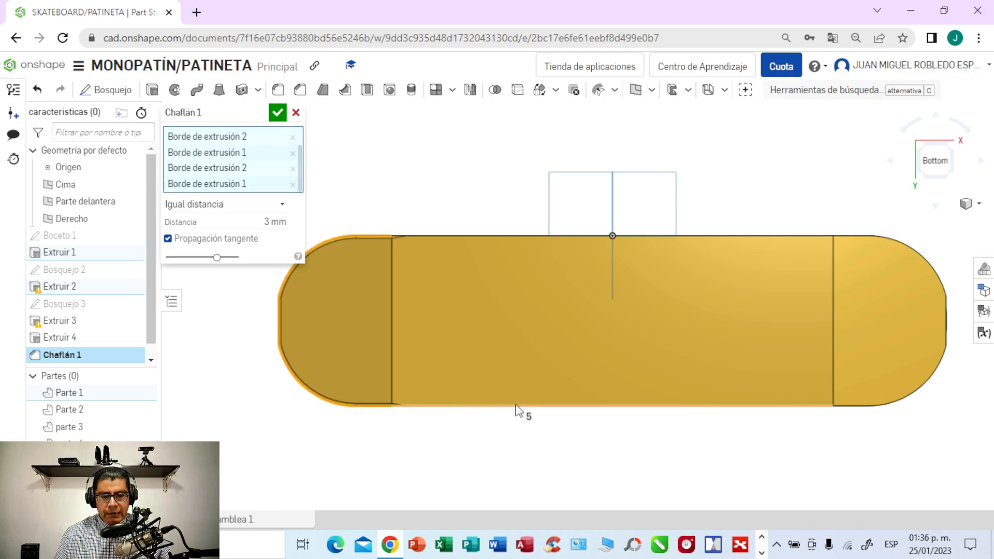
- Add the underside edges along both long sides and around the opposite rounded end to the 3 mm chamfer and apply it
{"action": "left_click", "coordinate": [587, 236]}
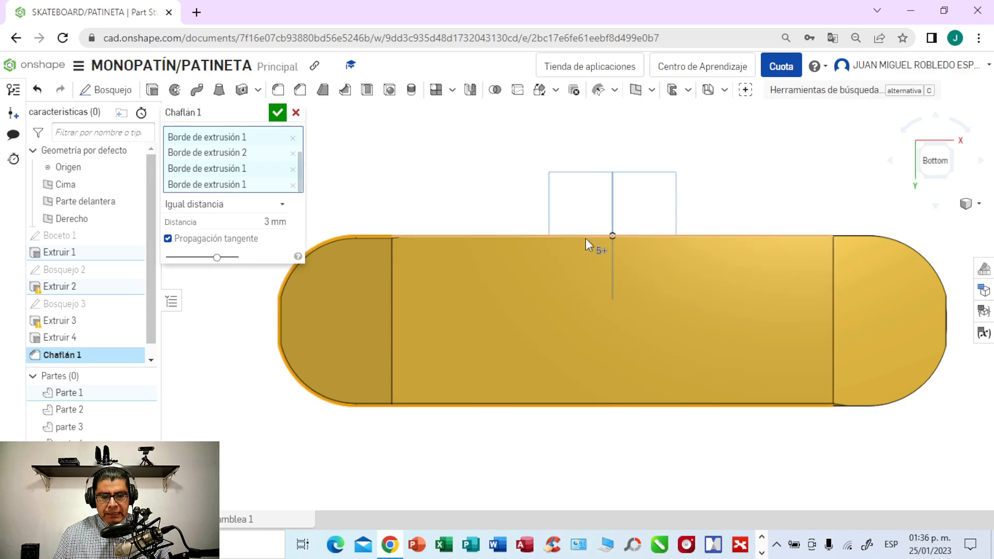
{"action": "left_click", "coordinate": [864, 234]}
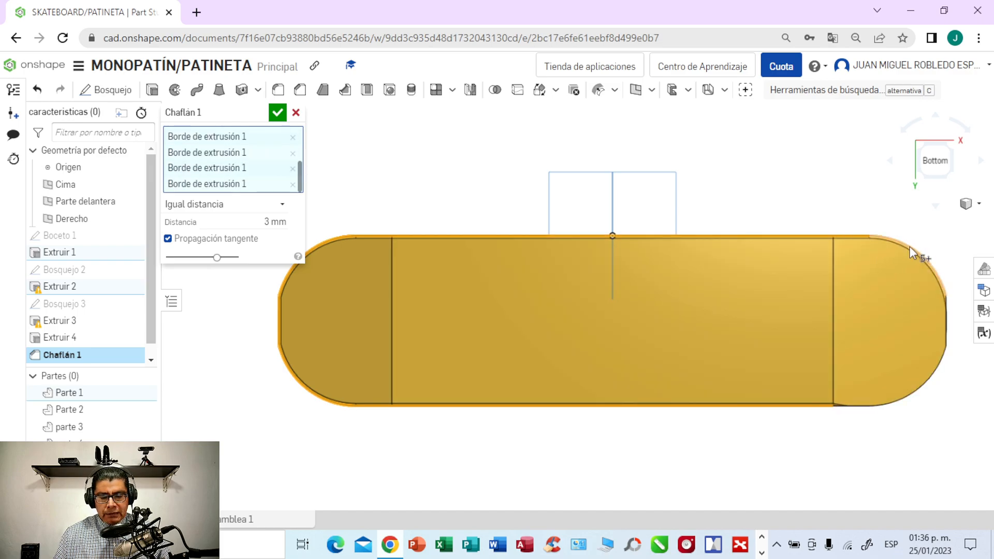
{"action": "left_click", "coordinate": [945, 318]}
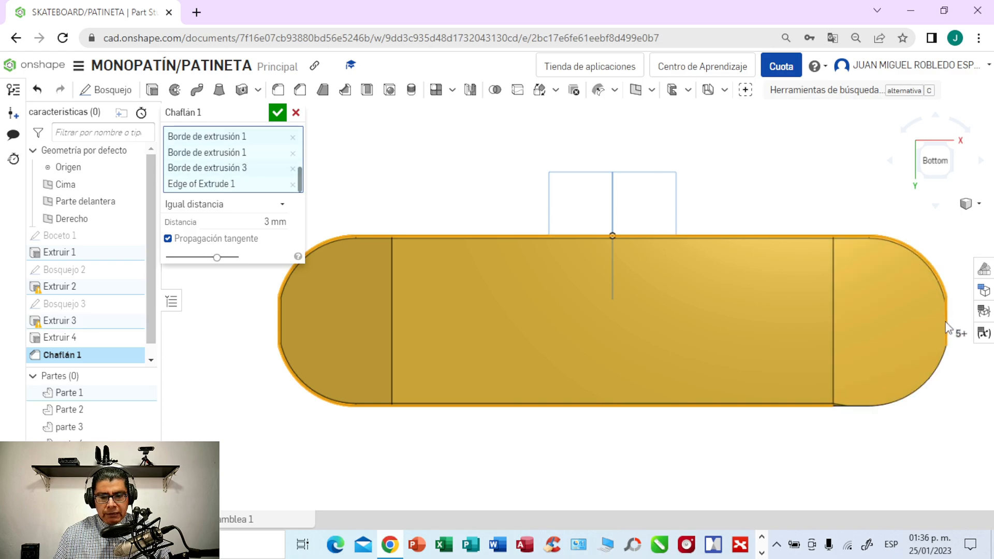
{"action": "left_click", "coordinate": [930, 384]}
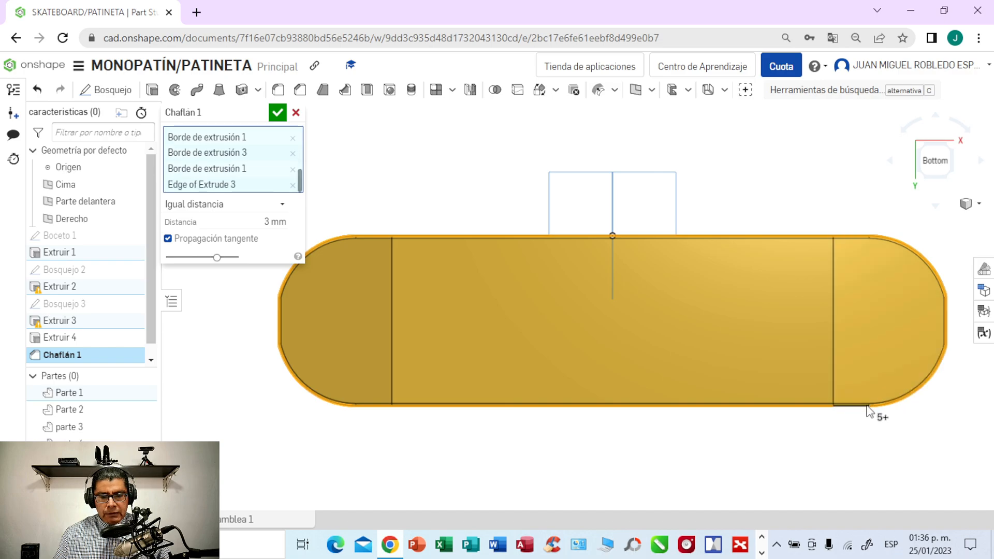
{"action": "left_click", "coordinate": [859, 406]}
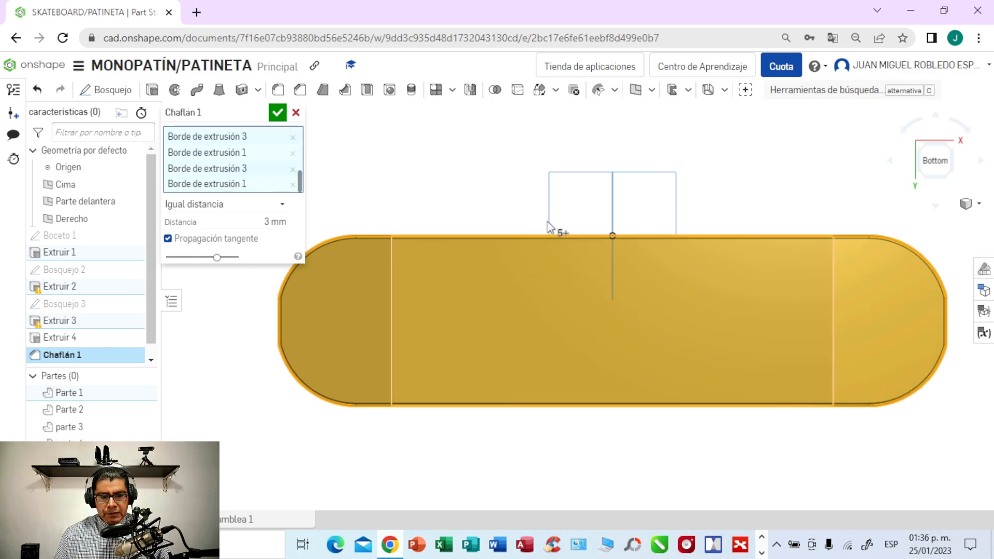
{"action": "right_click_drag", "start_coordinate": [386, 176], "coordinate": [434, 186]}
{"action": "scroll", "coordinate": [419, 190], "scroll_direction": "up", "scroll_amount": 1}
{"action": "scroll", "coordinate": [420, 192], "scroll_direction": "up", "scroll_amount": 1}
{"action": "scroll", "coordinate": [430, 179], "scroll_direction": "up", "scroll_amount": 1}
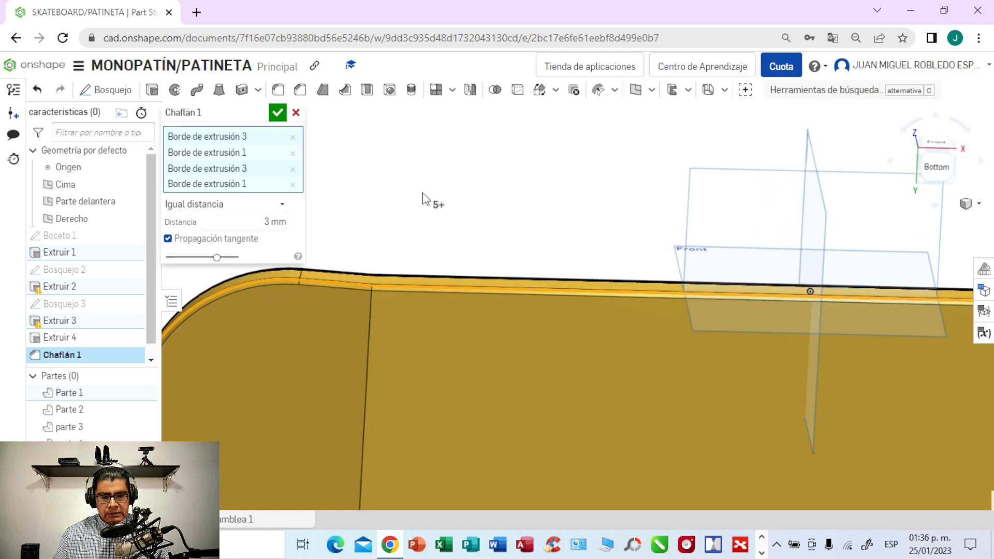
{"action": "left_click", "coordinate": [278, 114]}
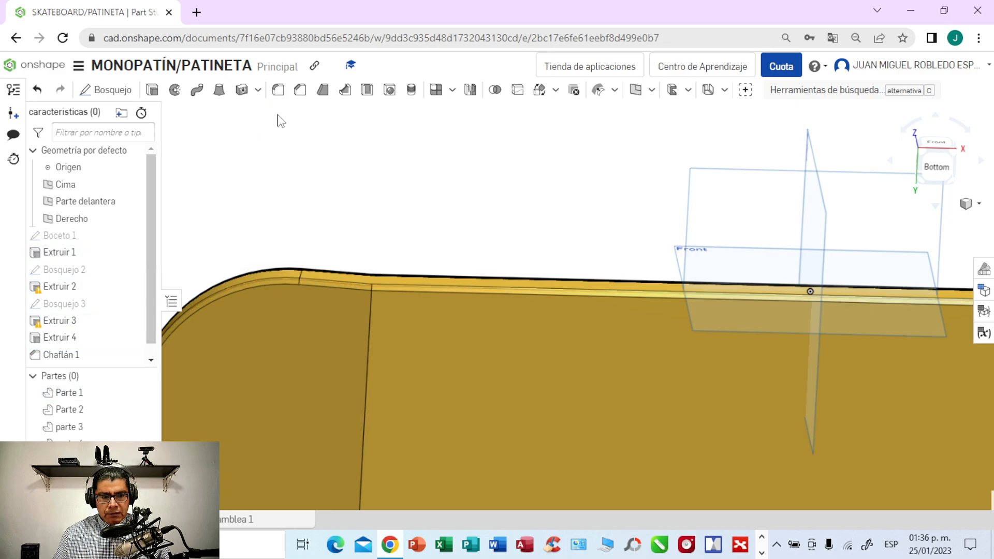
- Change the distance of the chamfer on the deck's underside edges and apply it
{"action": "key", "text": "shift+1"}
{"action": "right_click_drag", "start_coordinate": [419, 265], "coordinate": [410, 220]}
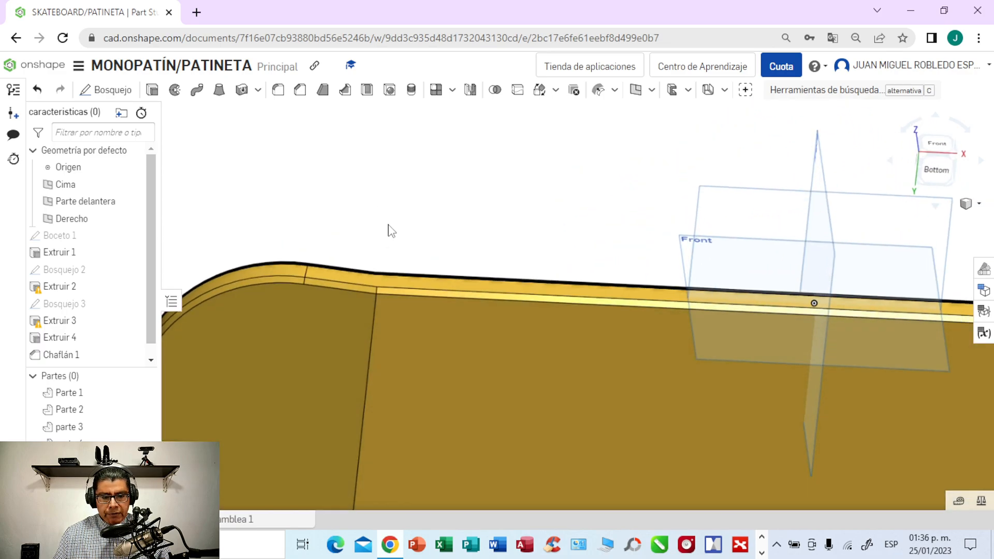
{"action": "double_click", "coordinate": [69, 357]}
{"action": "left_click", "coordinate": [270, 222]}
{"action": "key", "text": "BackSpace"}
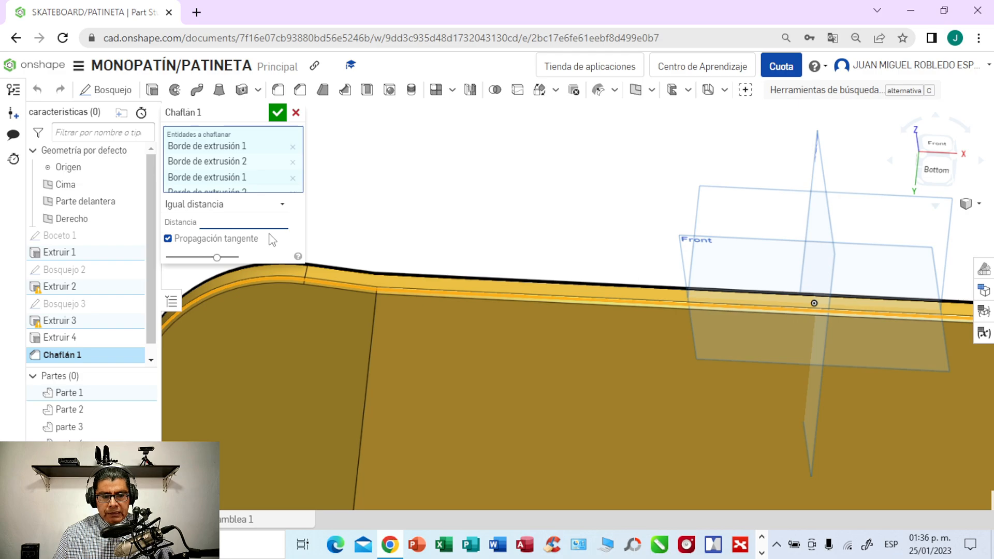
{"action": "left_click", "coordinate": [281, 113]}
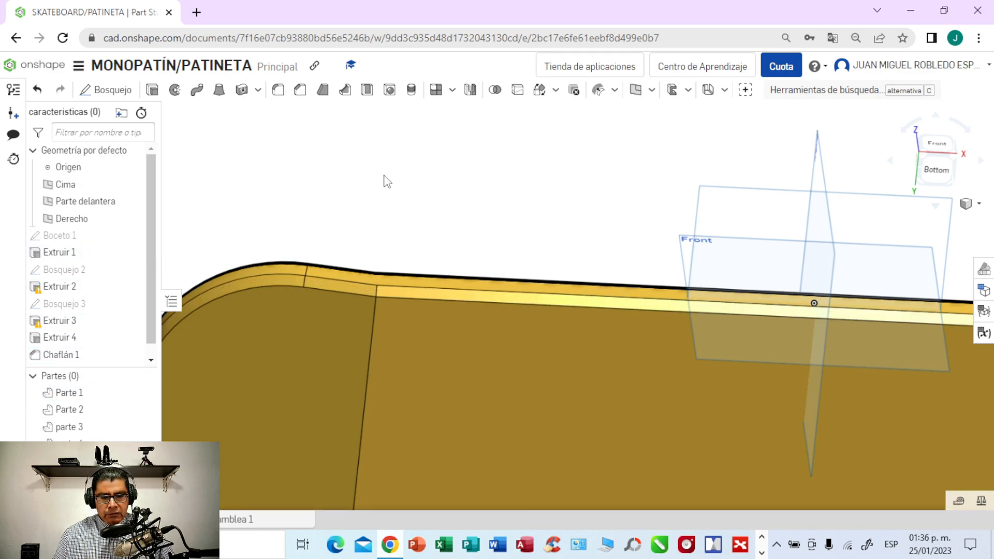
{"action": "mouse_move", "coordinate": [384, 177]}
{"action": "right_mouse_down"}
{"action": "mouse_move", "coordinate": [377, 240]}
{"action": "mouse_move", "coordinate": [389, 163]}
{"action": "right_mouse_up"}
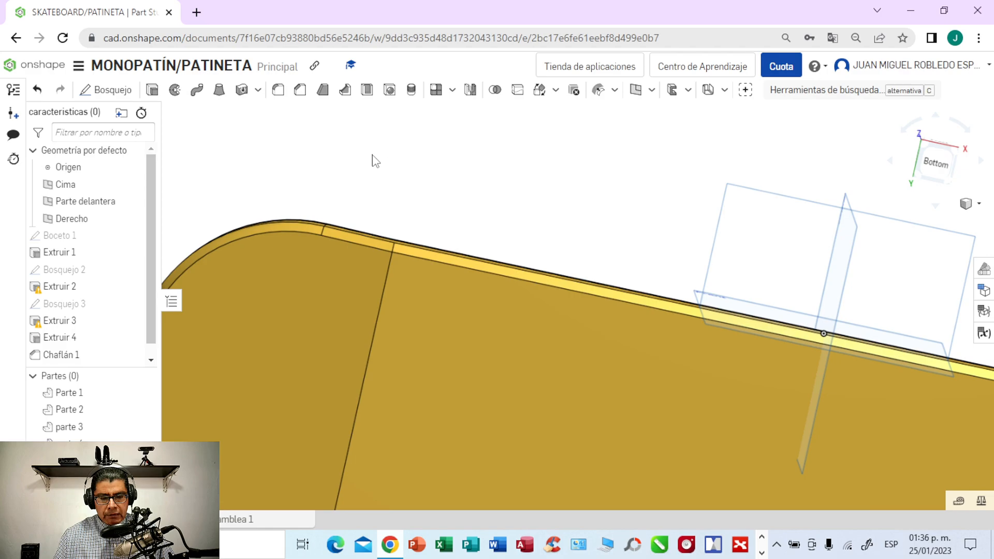
- Delete the chamfer from the deck's underside edges and start an edge fillet with tangent propagation
{"action": "left_click", "coordinate": [78, 357]}
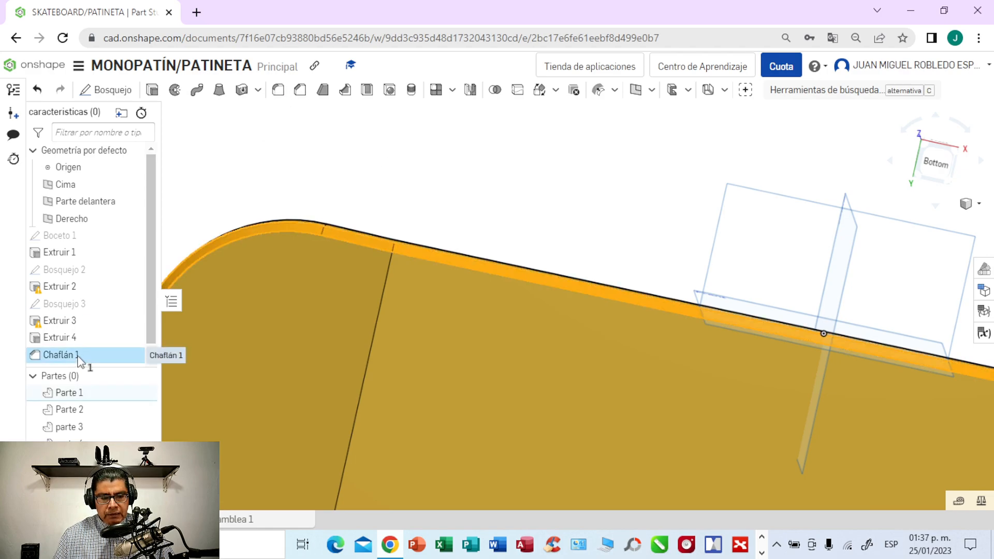
{"action": "right_click", "coordinate": [79, 357]}
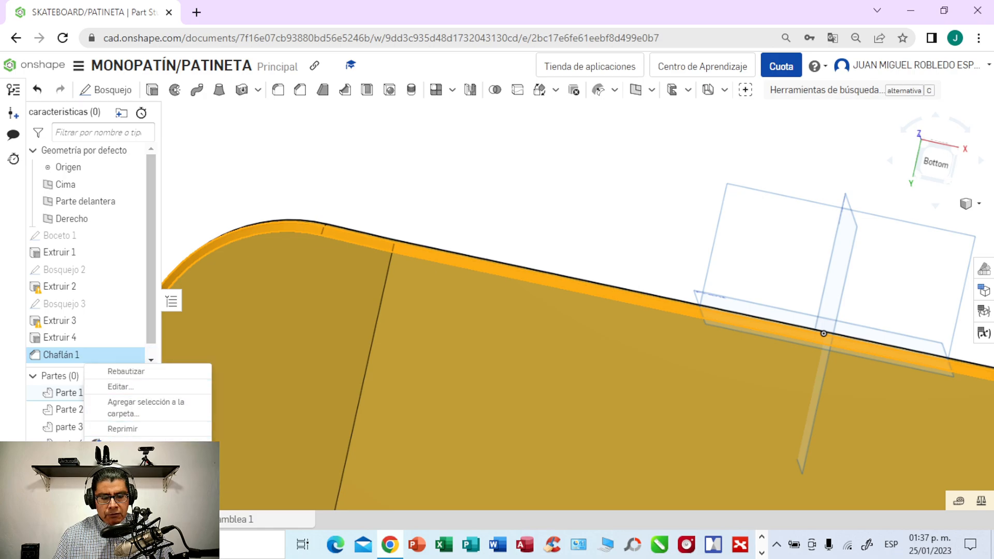
{"action": "left_click", "coordinate": [122, 517]}
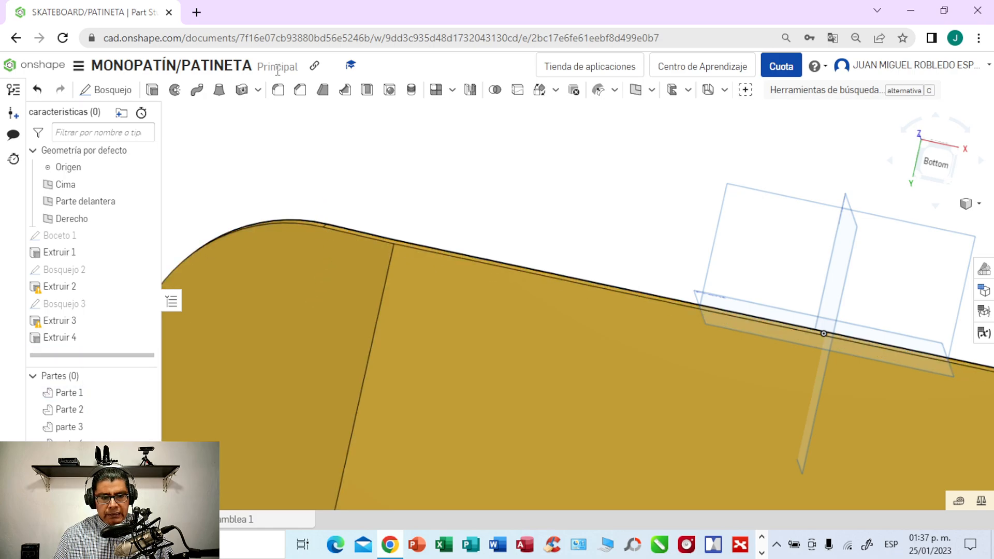
{"action": "left_click", "coordinate": [280, 92]}
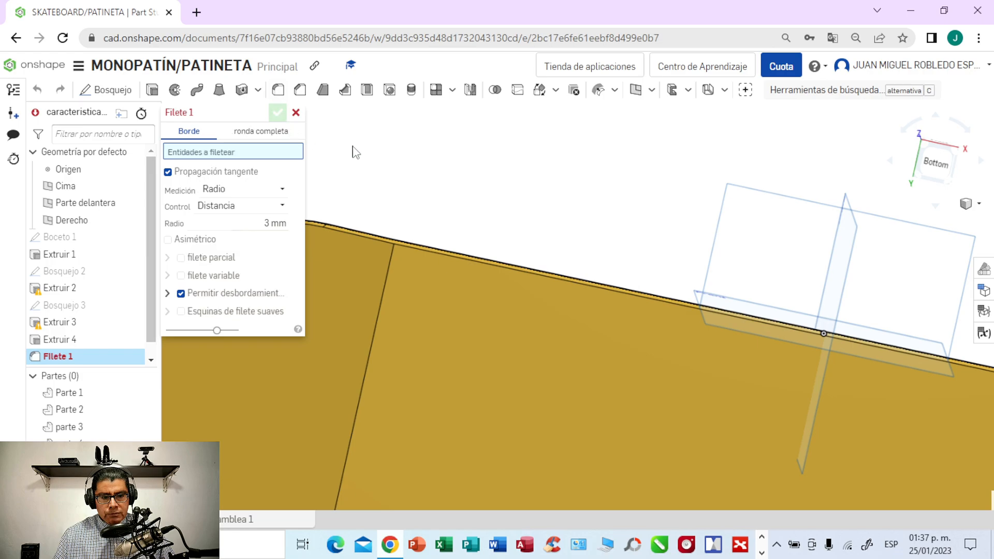
{"action": "left_click", "coordinate": [935, 162]}
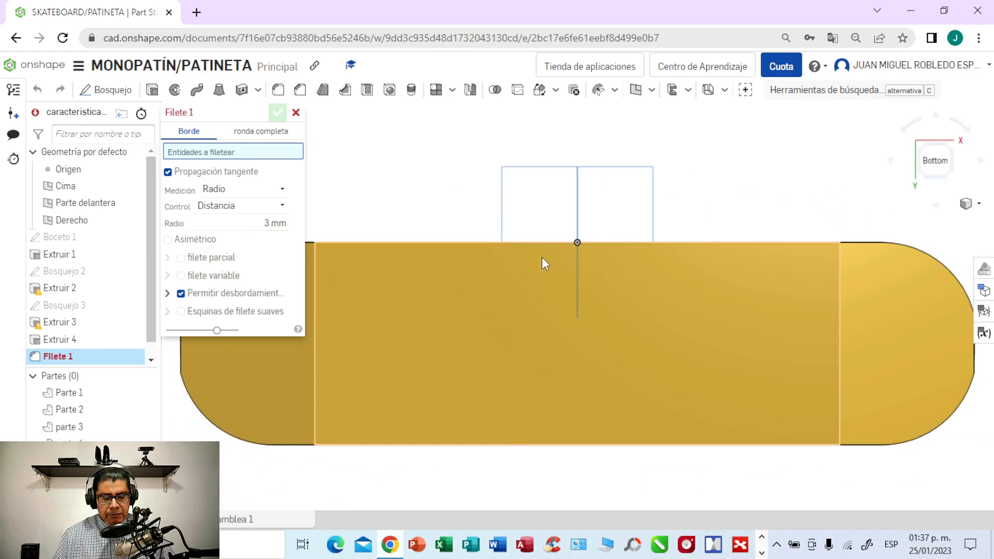
{"action": "scroll", "coordinate": [740, 194], "scroll_direction": "down", "scroll_amount": 2}
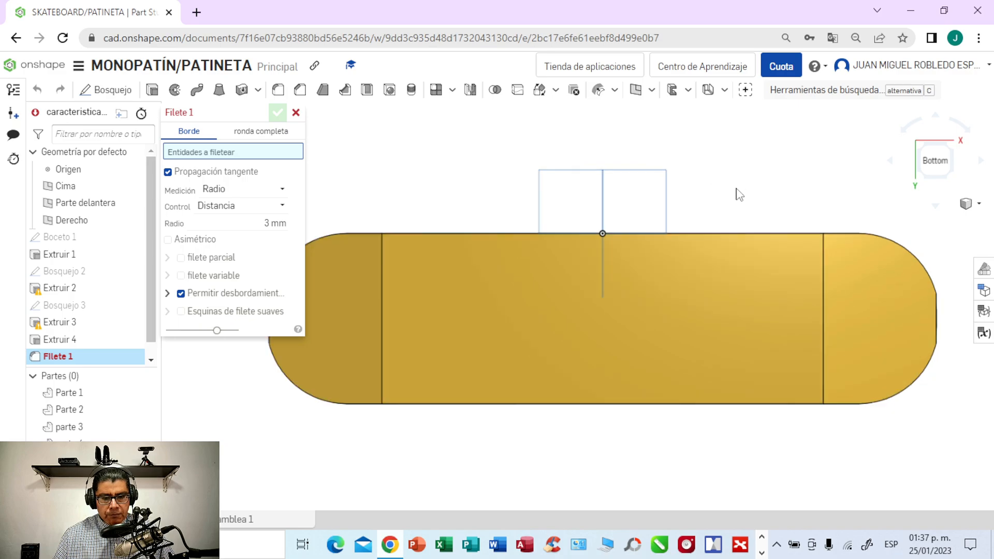
{"action": "middle_click_drag", "start_coordinate": [458, 177], "coordinate": [485, 259]}
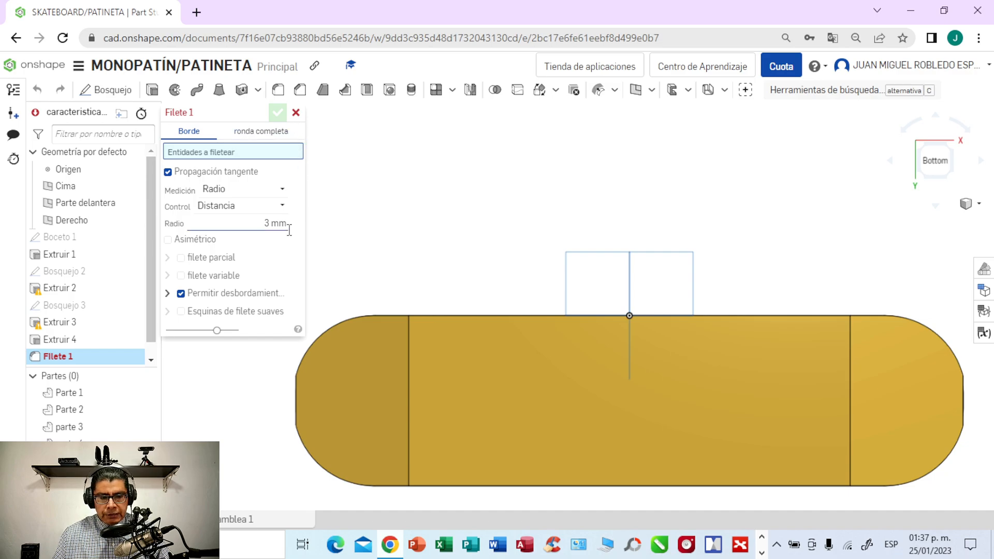
- Try a 5 mm fillet on the middle section's front underside edge and the adjoining end edge on the negative X side, undoing the end edge
{"action": "left_click", "coordinate": [273, 221]}
{"action": "key", "text": "BackSpace"}
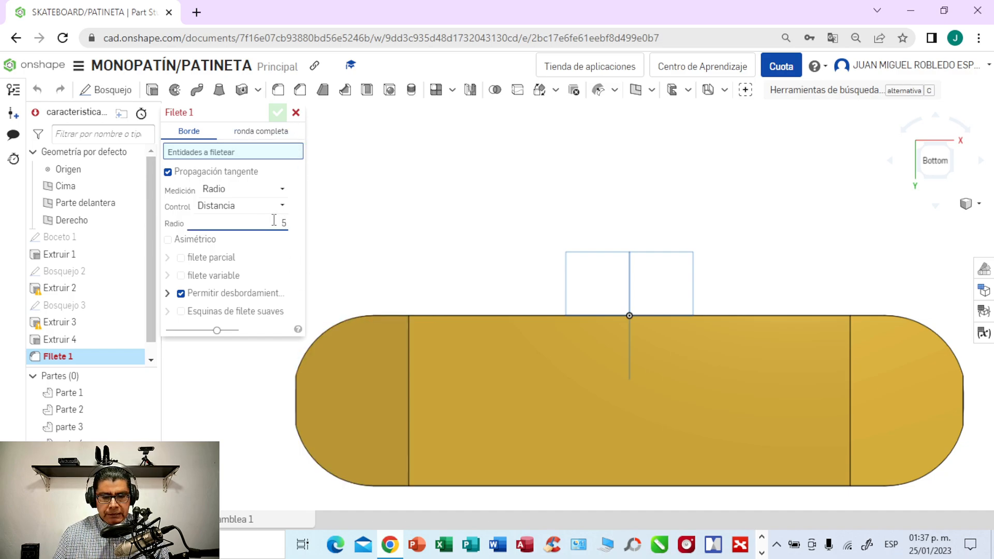
{"action": "left_click", "coordinate": [465, 317]}
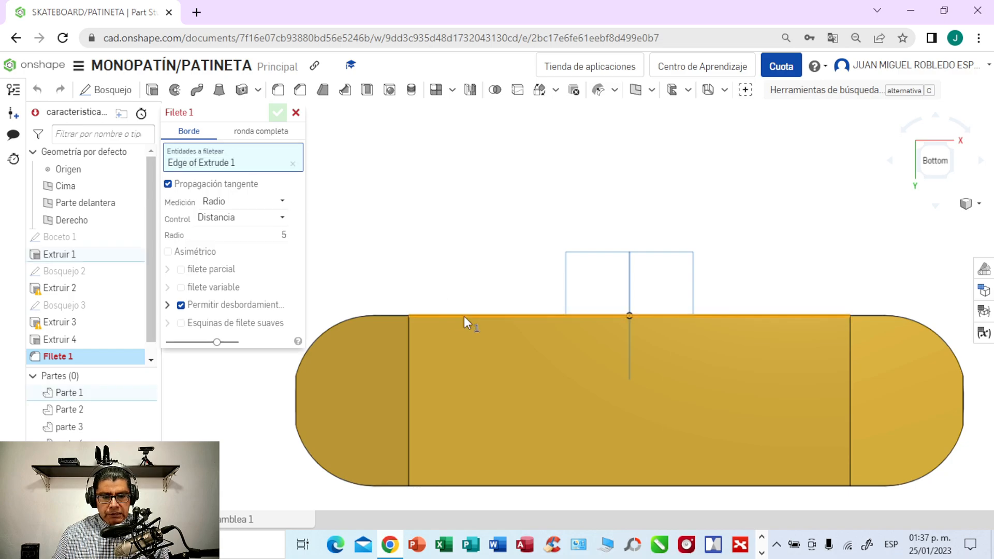
{"action": "left_click", "coordinate": [391, 316]}
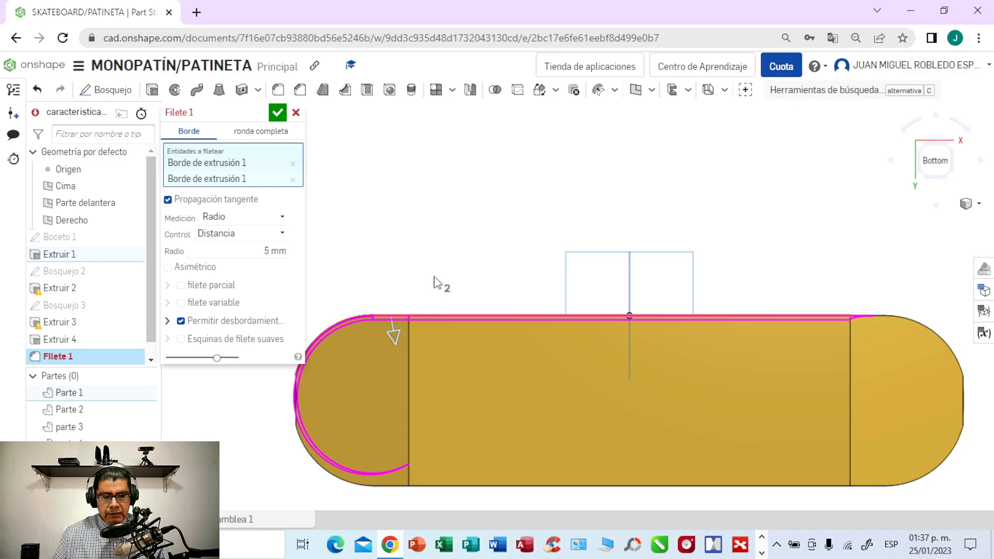
{"action": "left_click", "coordinate": [935, 161]}
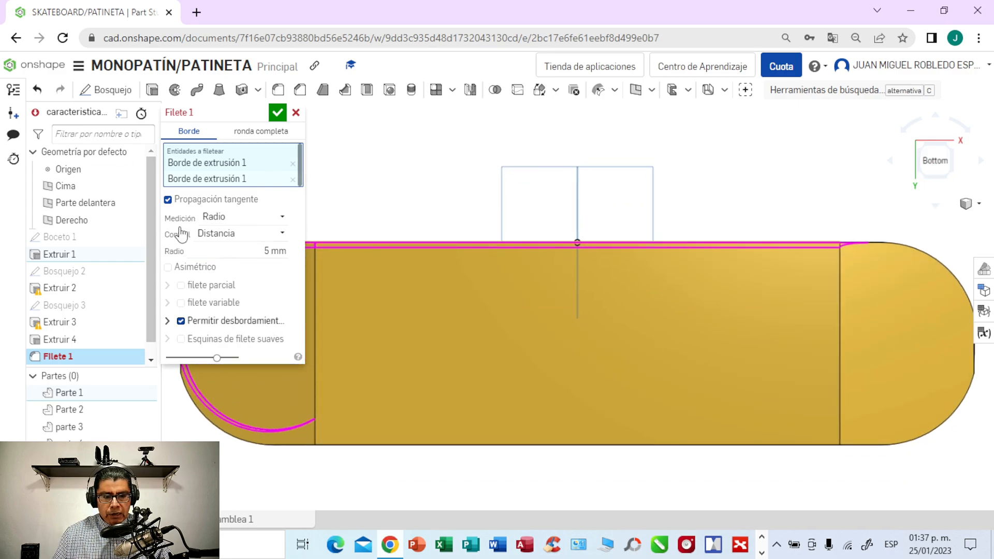
{"action": "left_click", "coordinate": [37, 90]}
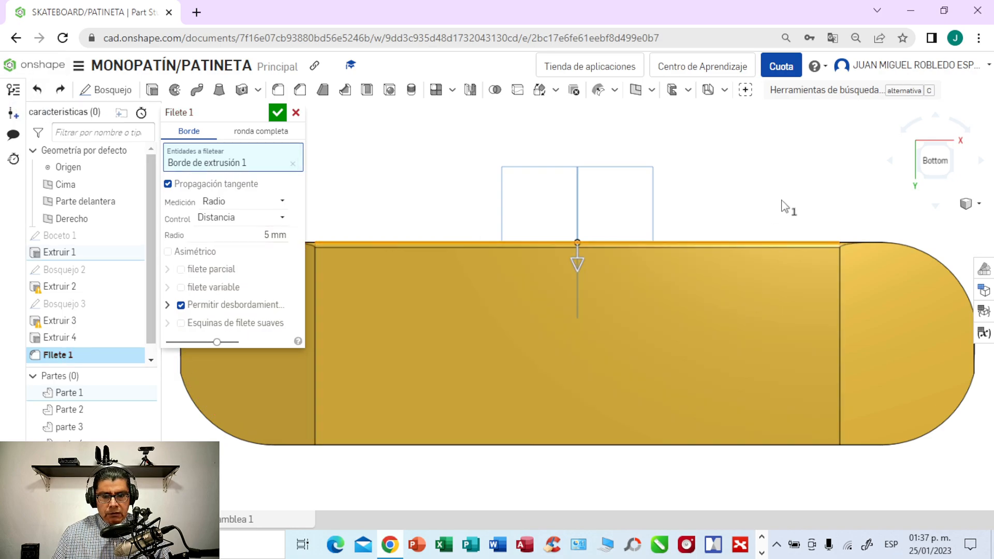
- Try adding the positive X end's adjoining underside edge to the 5 mm fillet, and undo back to an empty selection with 3 mm radius
{"action": "right_click_drag", "start_coordinate": [784, 205], "coordinate": [781, 236]}
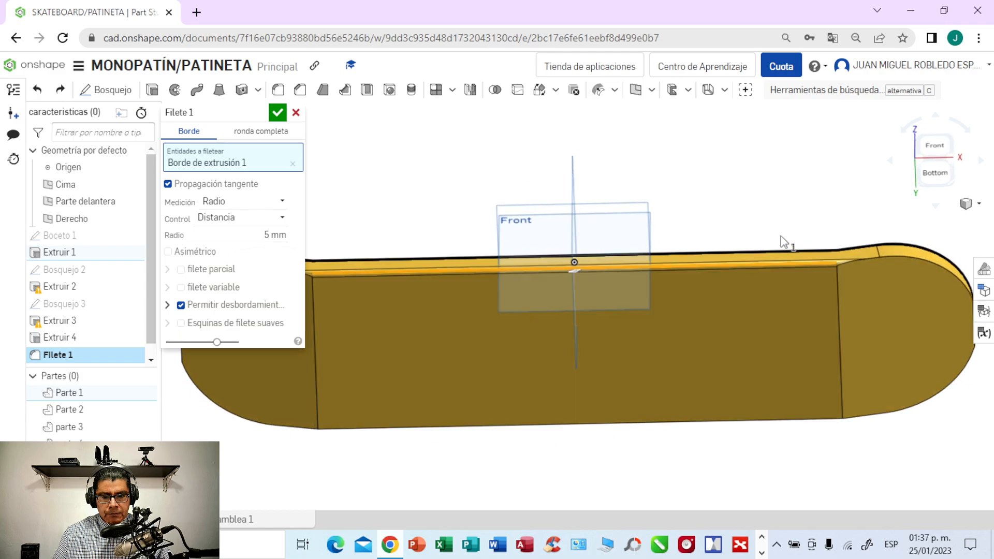
{"action": "left_click", "coordinate": [871, 260]}
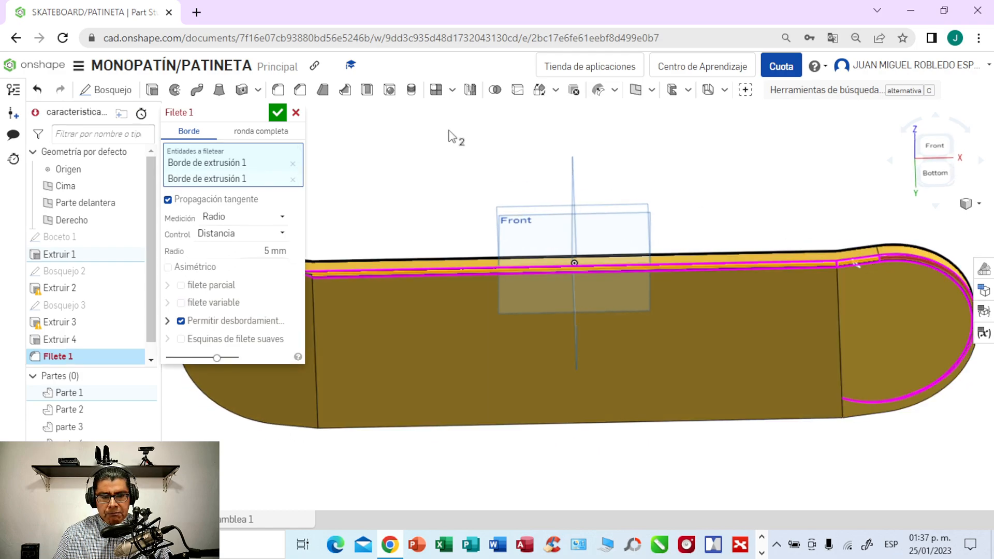
{"action": "left_click", "coordinate": [37, 90]}
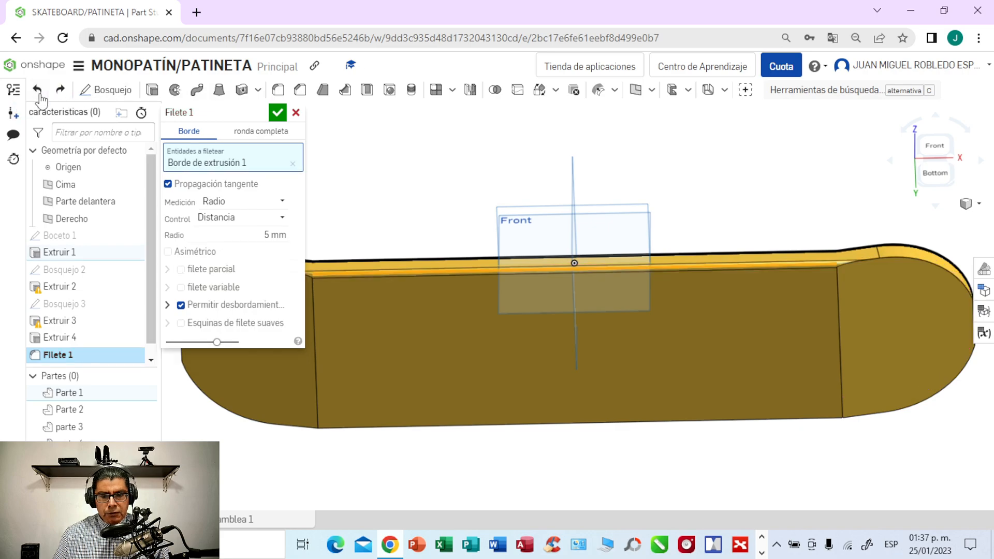
{"action": "left_click", "coordinate": [37, 90]}
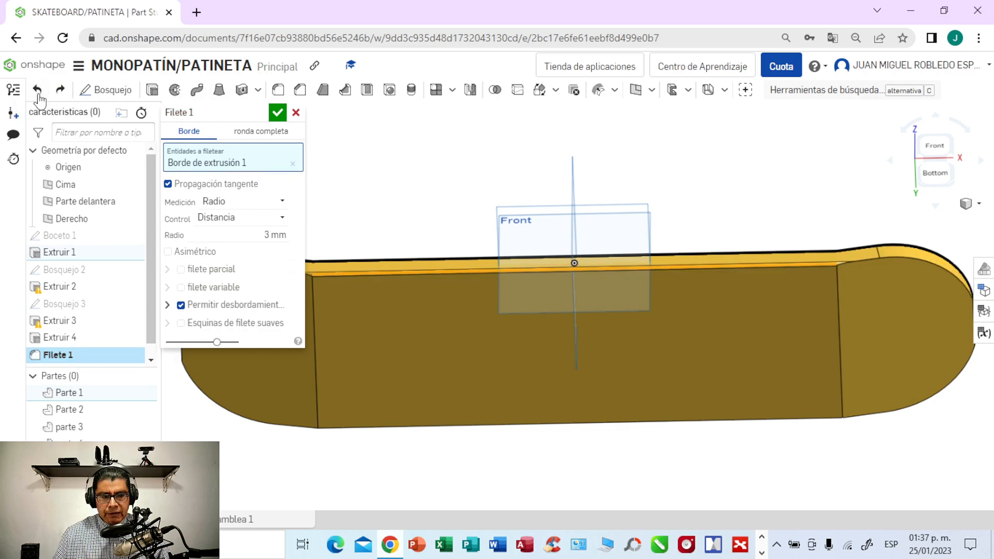
{"action": "left_click", "coordinate": [37, 90]}
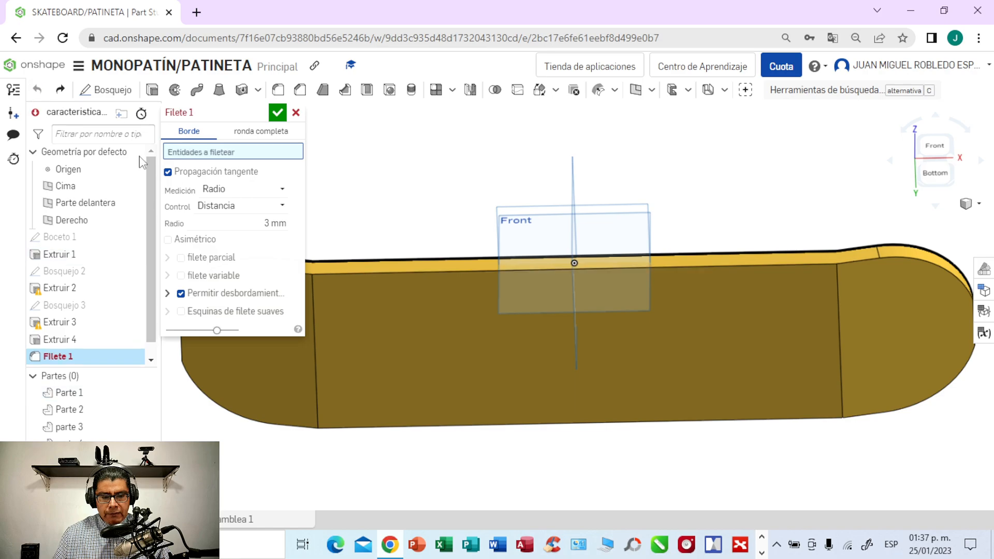
- Select the curved, end and short straight underside edges around the deck end on the positive X side for the 3 mm fillet
{"action": "left_click", "coordinate": [938, 172]}
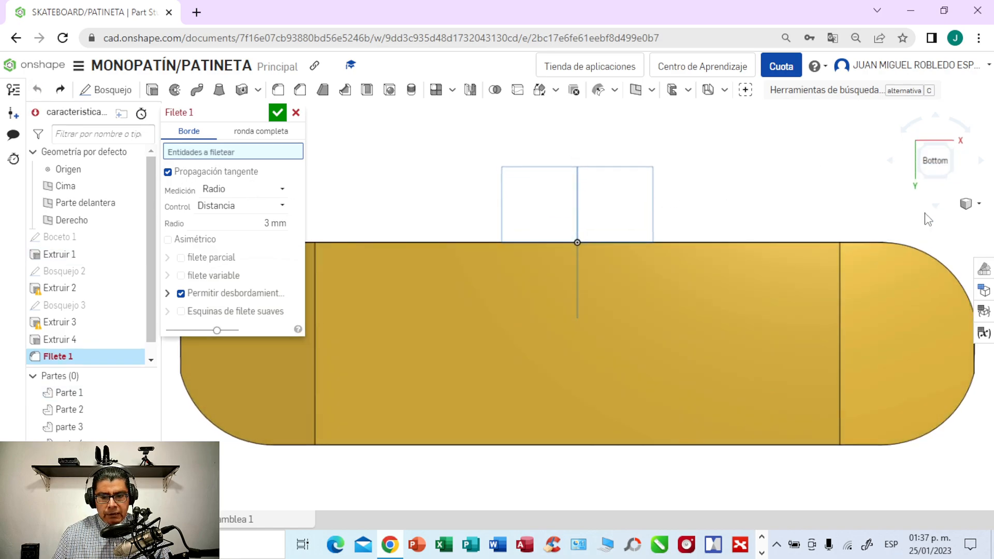
{"action": "left_click", "coordinate": [915, 250]}
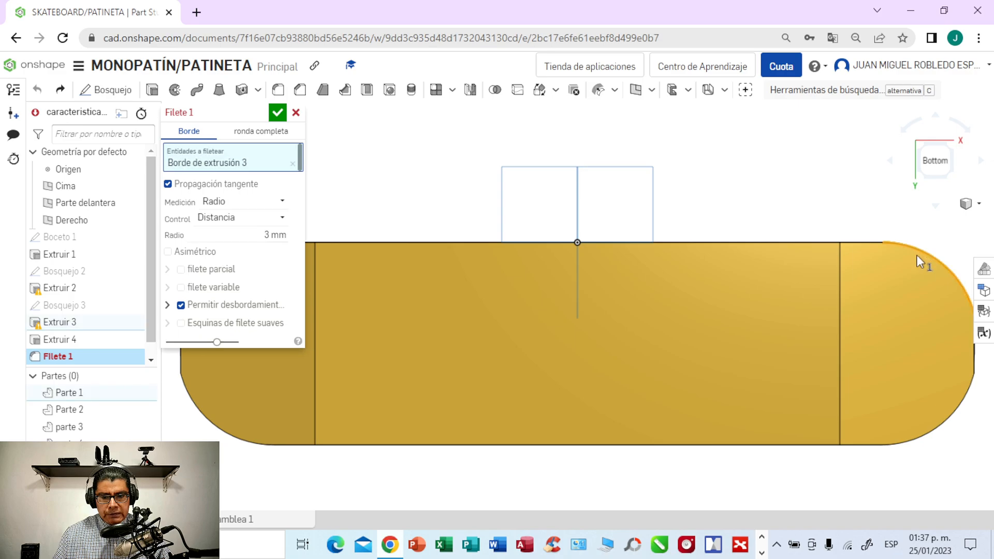
{"action": "left_click", "coordinate": [951, 415]}
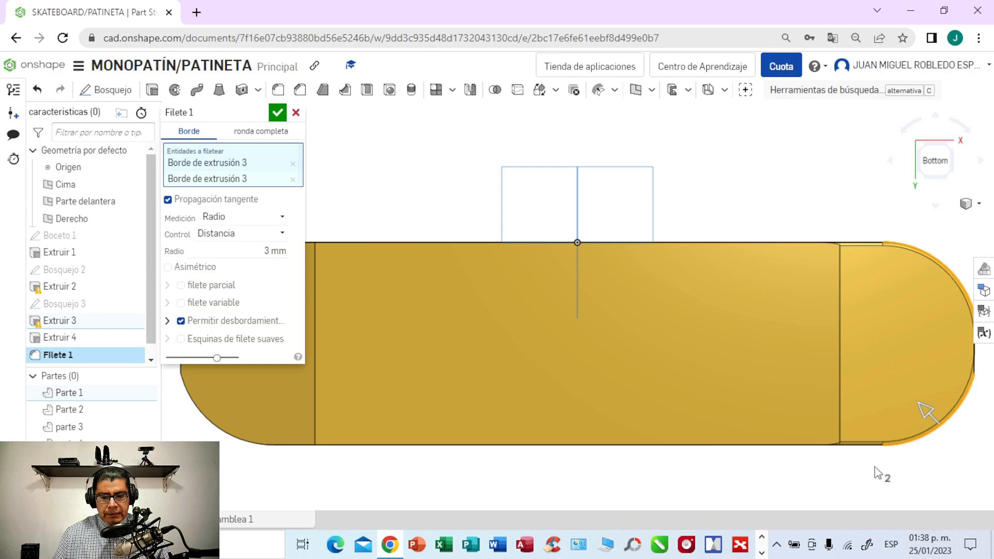
{"action": "middle_click_drag", "start_coordinate": [852, 466], "coordinate": [797, 469]}
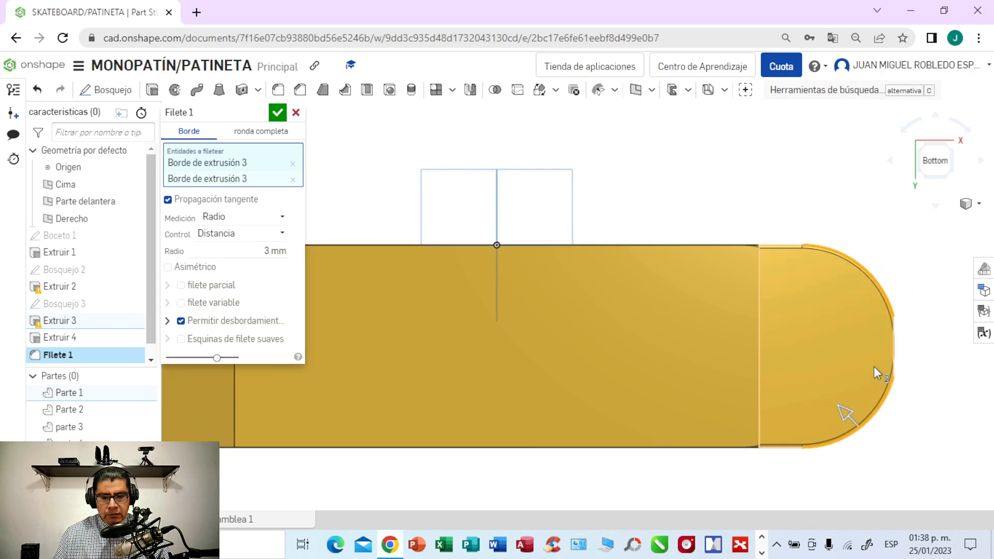
{"action": "left_click", "coordinate": [894, 348]}
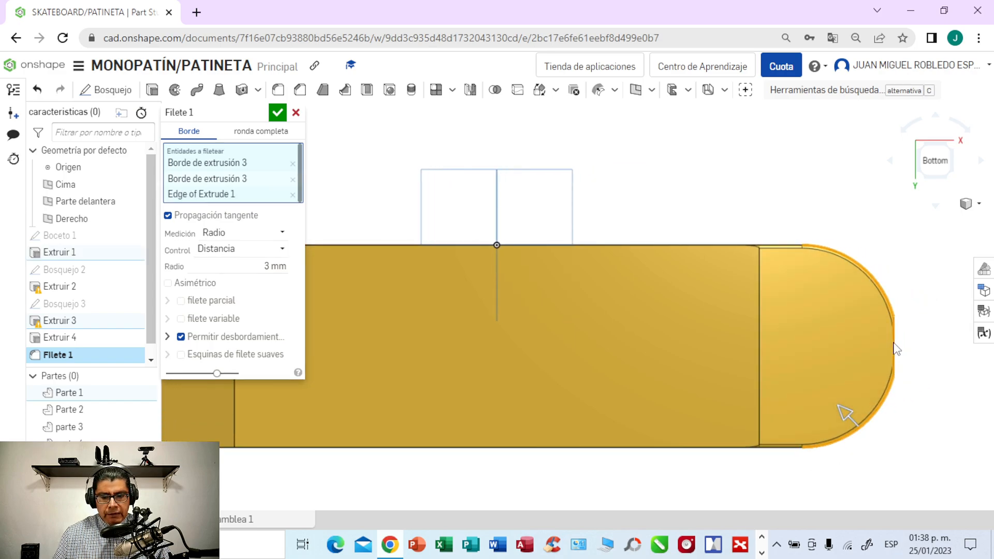
{"action": "mouse_move", "coordinate": [936, 349]}
{"action": "right_mouse_down"}
{"action": "mouse_move", "coordinate": [912, 349]}
{"action": "mouse_move", "coordinate": [928, 348]}
{"action": "right_mouse_up"}
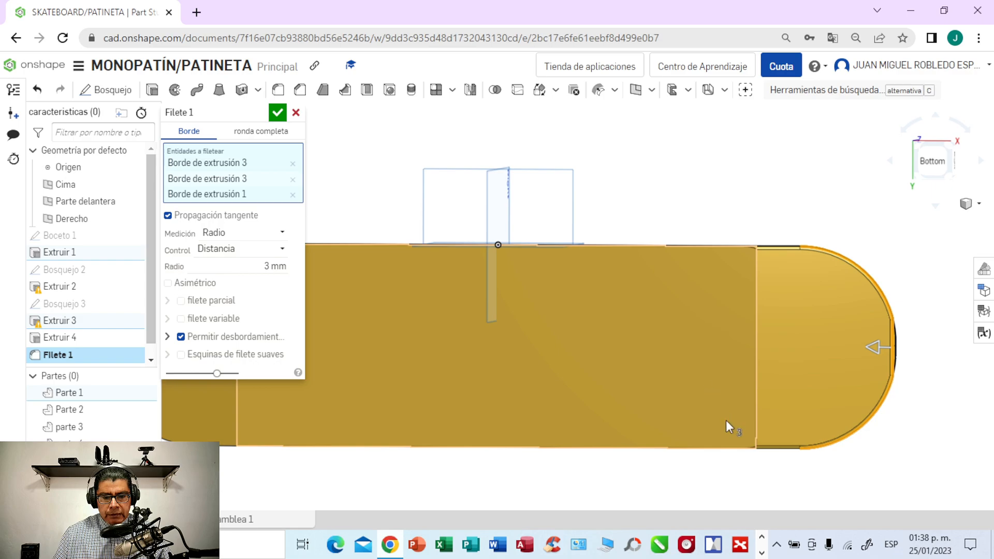
{"action": "left_click", "coordinate": [771, 448]}
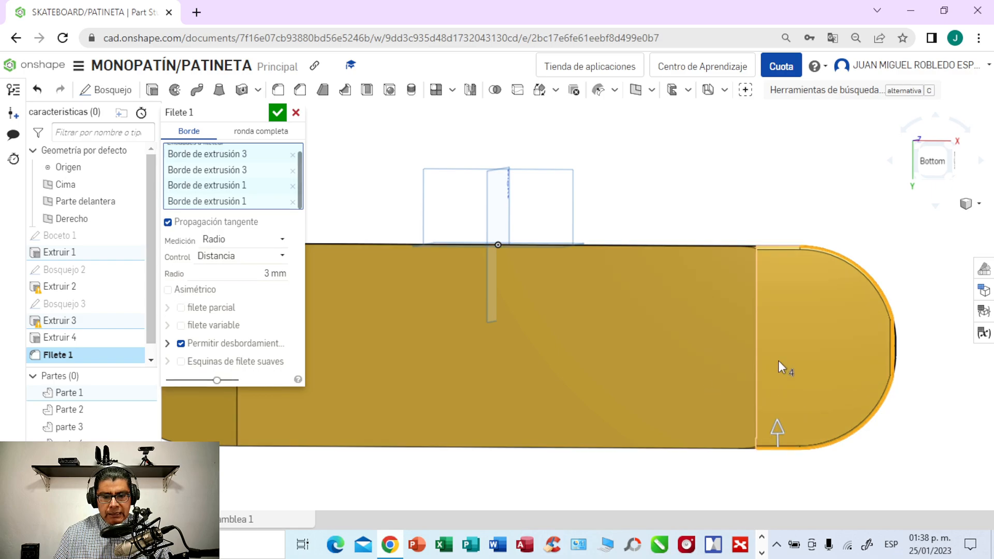
{"action": "left_click", "coordinate": [777, 247]}
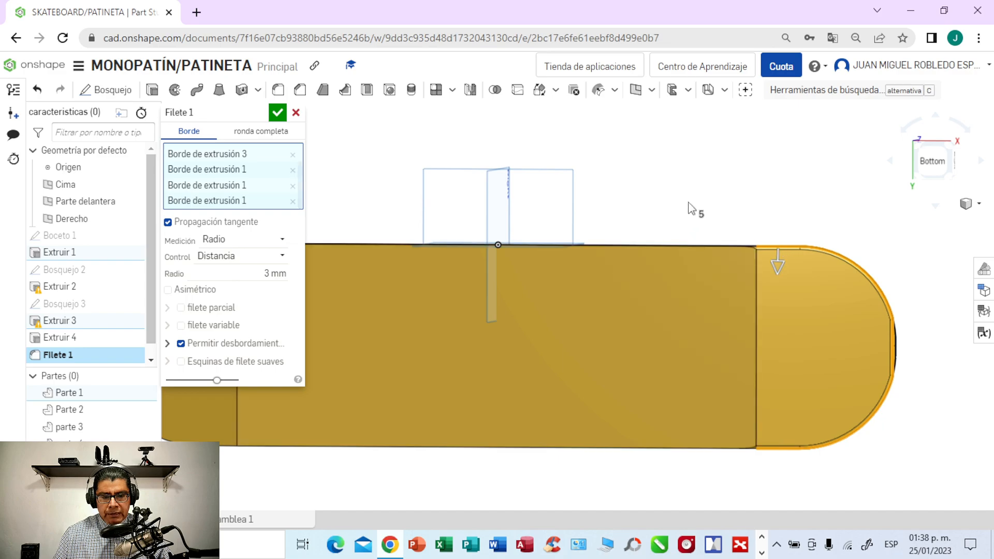
- Add the straight, curved and end underside edges around the negative X deck end to the 3 mm fillet
{"action": "middle_click_drag", "start_coordinate": [691, 208], "coordinate": [880, 231]}
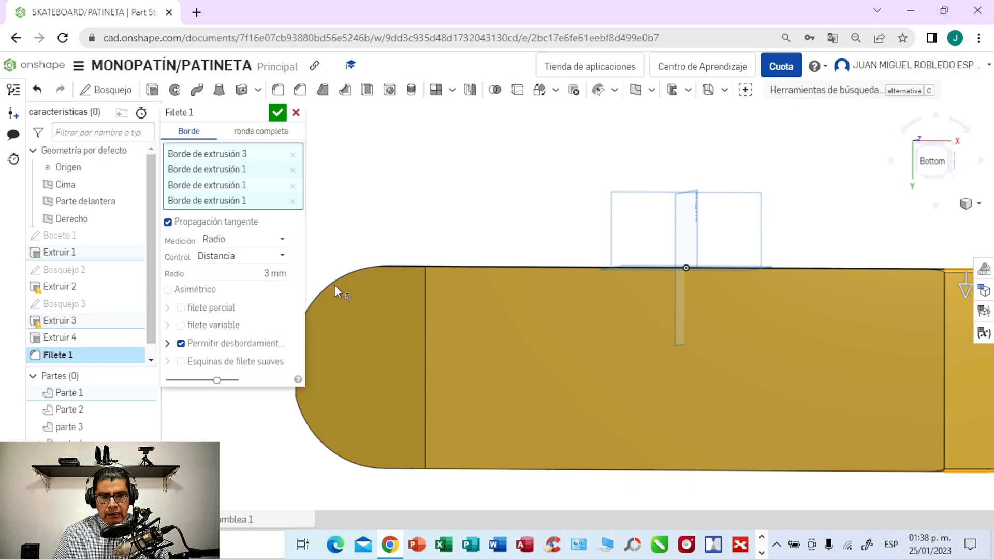
{"action": "left_click", "coordinate": [401, 266]}
{"action": "left_click", "coordinate": [364, 270]}
{"action": "middle_click_drag", "start_coordinate": [362, 232], "coordinate": [452, 238]}
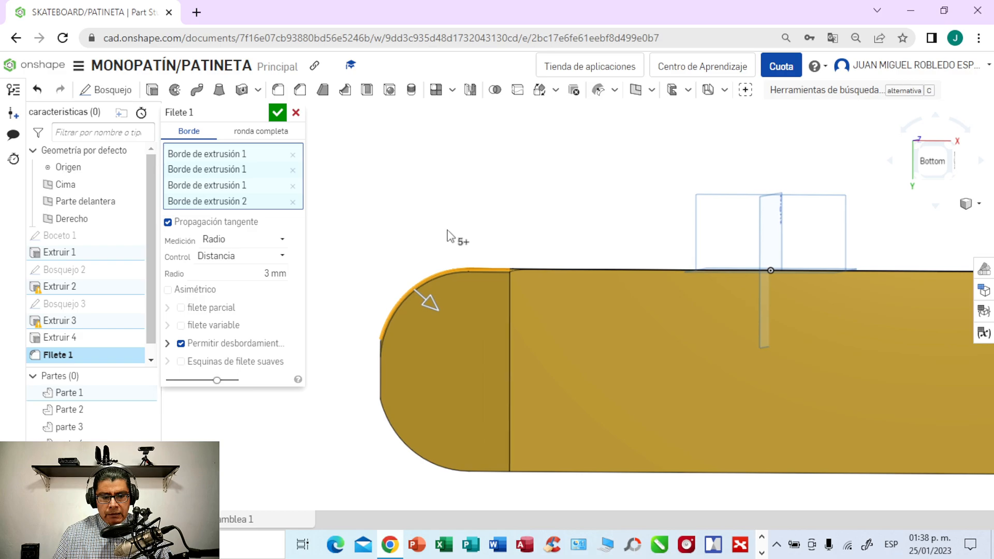
{"action": "left_click", "coordinate": [381, 356]}
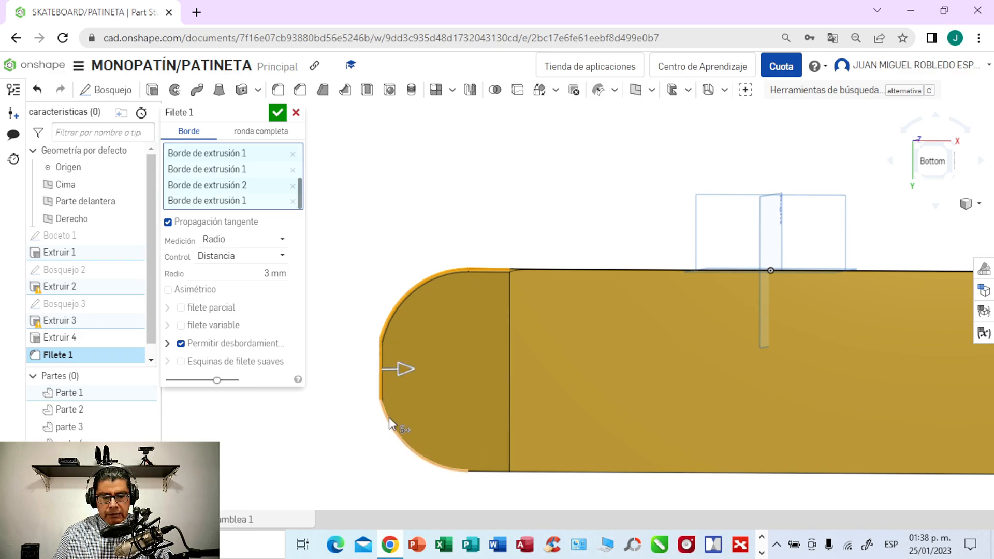
{"action": "left_click", "coordinate": [389, 417]}
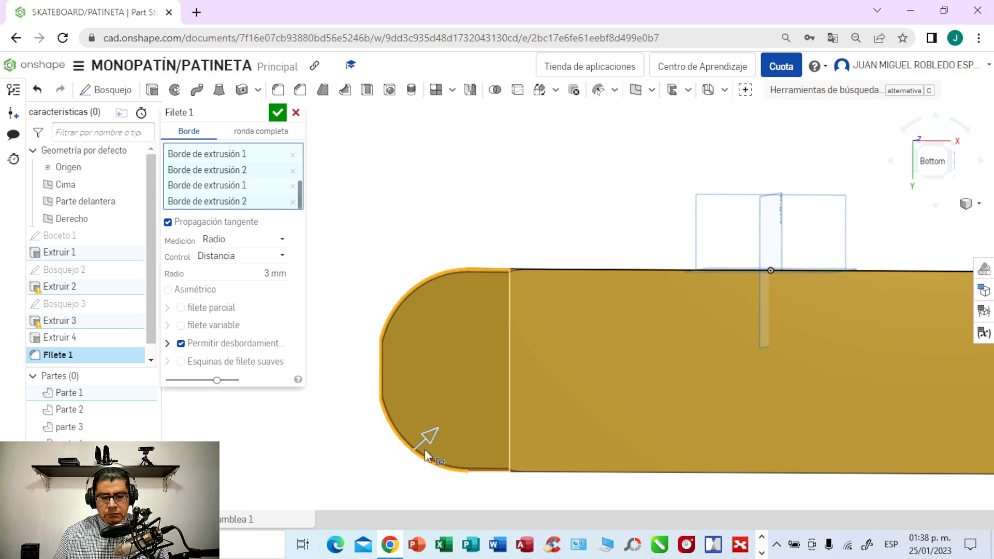
{"action": "left_click", "coordinate": [487, 472]}
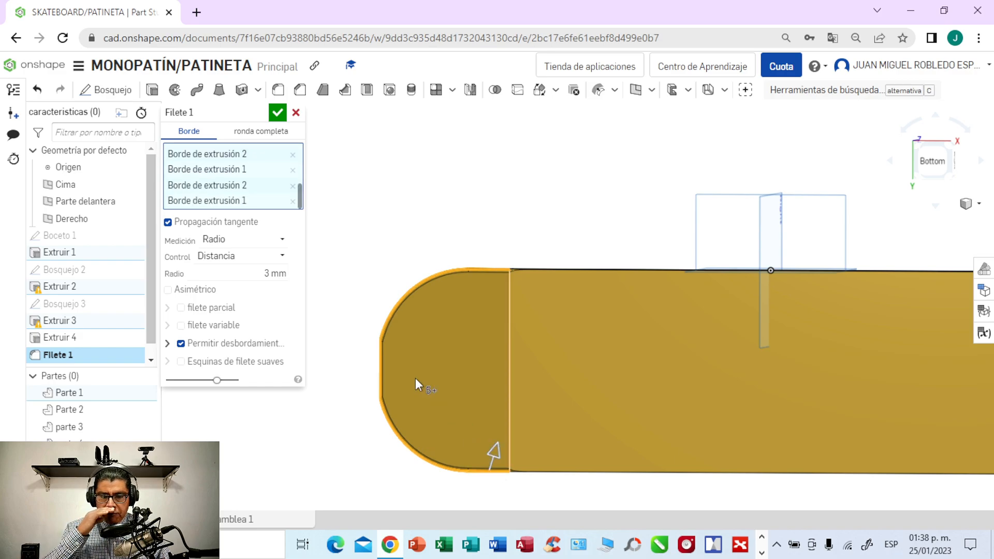
- Add the middle section's two long underside edges to the fillet and apply it with a 5 mm radius
{"action": "left_click", "coordinate": [545, 271]}
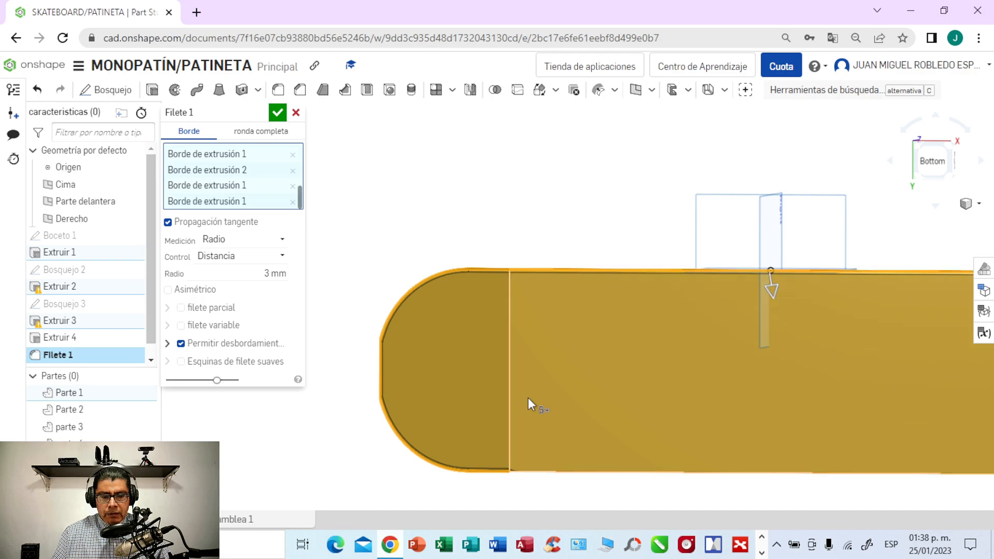
{"action": "left_click", "coordinate": [525, 473]}
{"action": "left_click", "coordinate": [274, 275]}
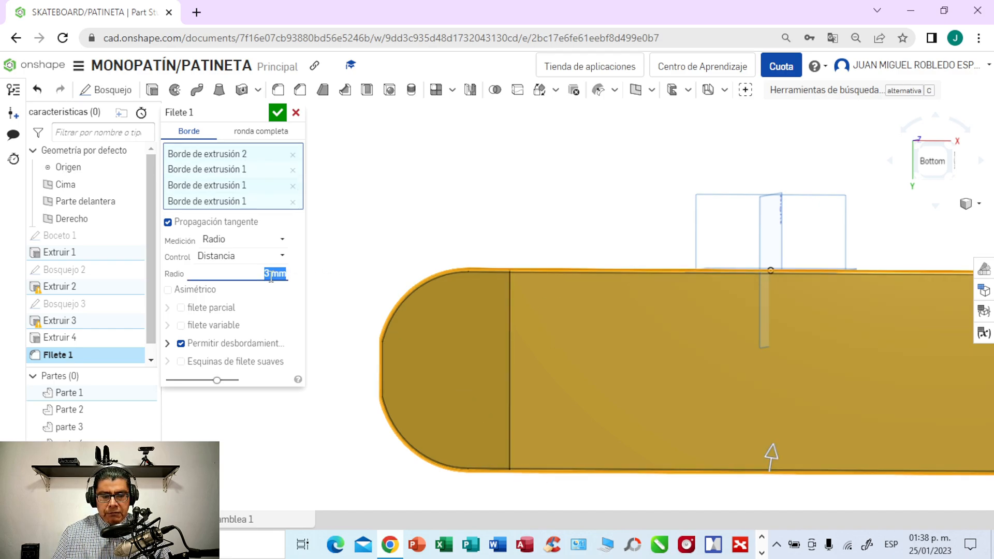
{"action": "key", "text": "BackSpace"}
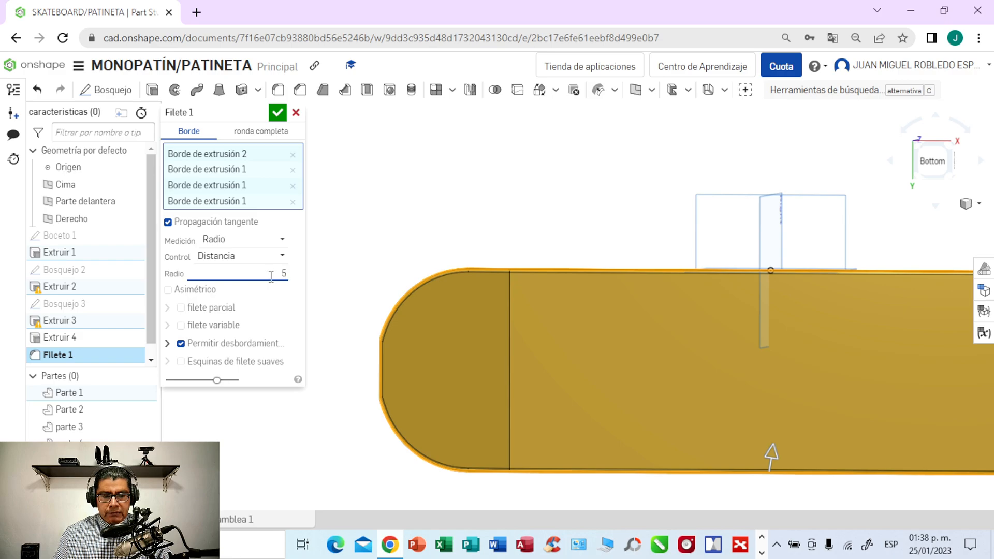
{"action": "left_click", "coordinate": [273, 117]}
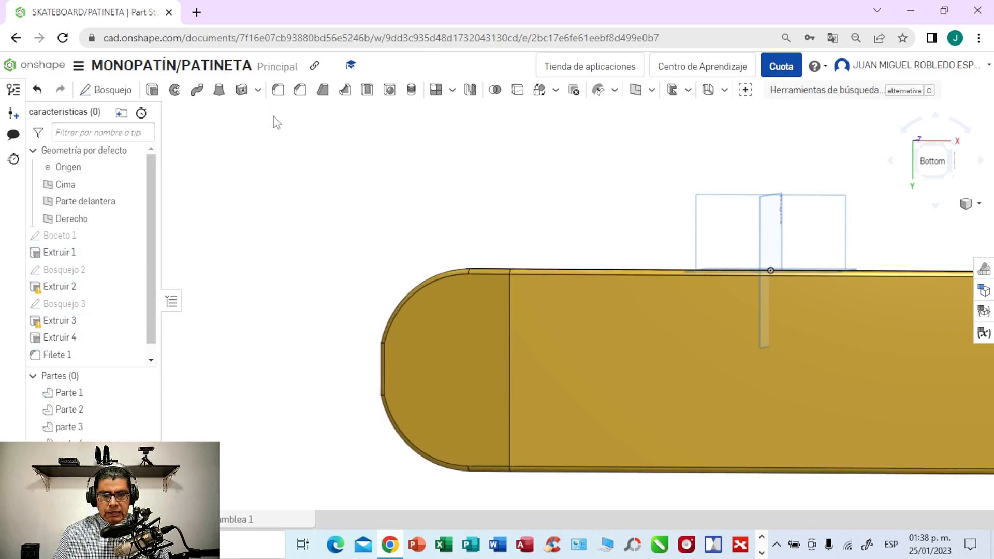
- Start a sketch on the flat middle face of the deck's underside, viewed squarely from below
{"action": "mouse_move", "coordinate": [401, 192]}
{"action": "right_mouse_down"}
{"action": "mouse_move", "coordinate": [388, 212]}
{"action": "mouse_move", "coordinate": [384, 264]}
{"action": "mouse_move", "coordinate": [371, 236]}
{"action": "mouse_move", "coordinate": [435, 213]}
{"action": "mouse_move", "coordinate": [421, 193]}
{"action": "right_mouse_up"}
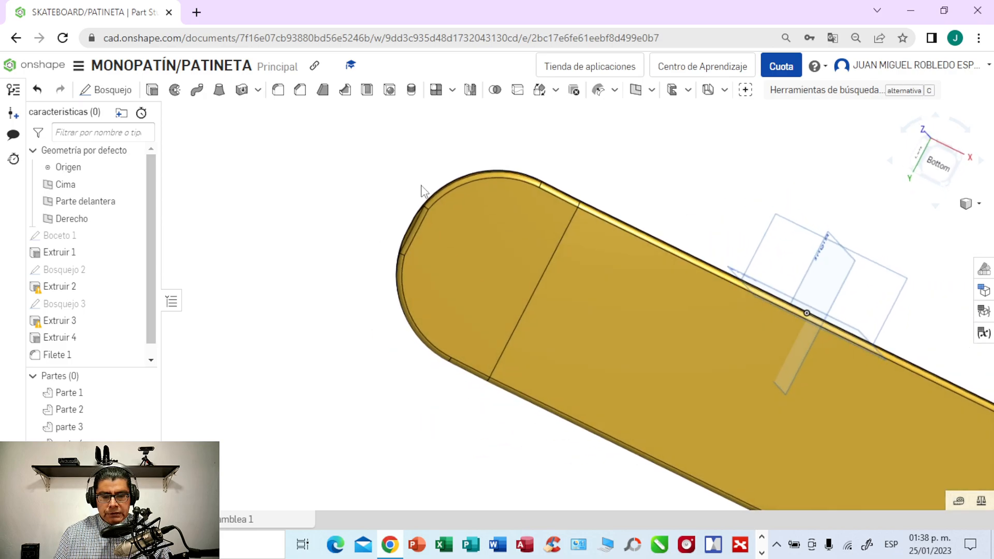
{"action": "scroll", "coordinate": [416, 198], "scroll_direction": "down", "scroll_amount": 2}
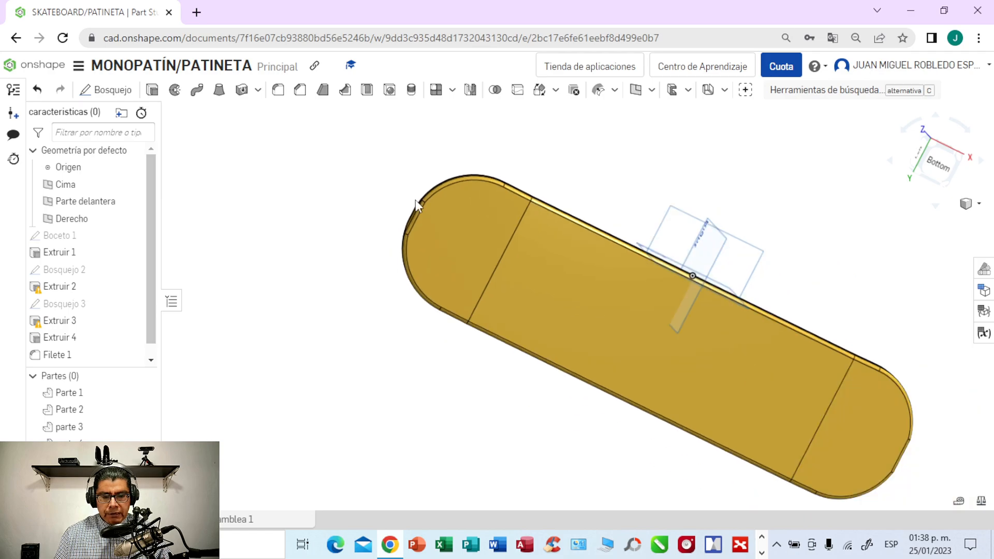
{"action": "middle_click_drag", "start_coordinate": [520, 187], "coordinate": [372, 186]}
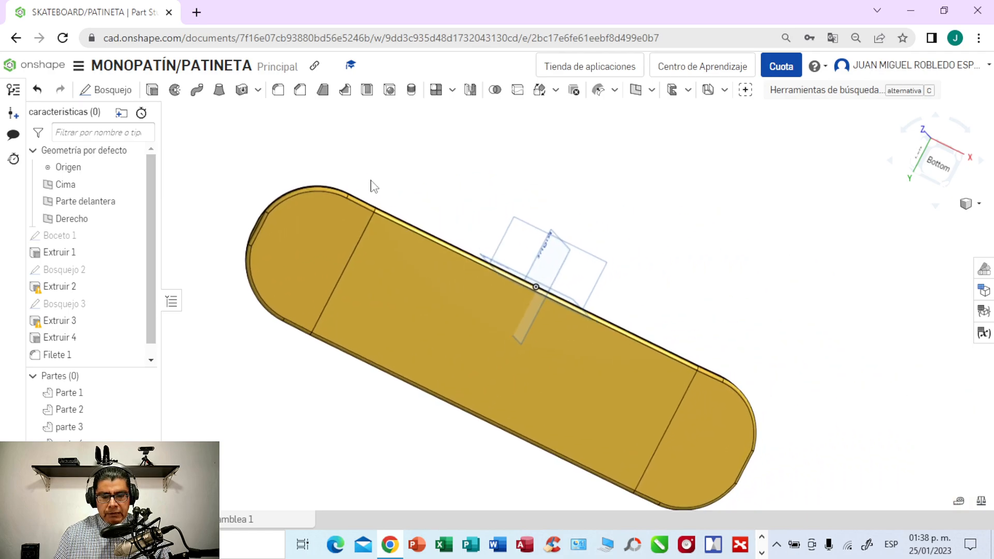
{"action": "right_click_drag", "start_coordinate": [805, 317], "coordinate": [780, 399]}
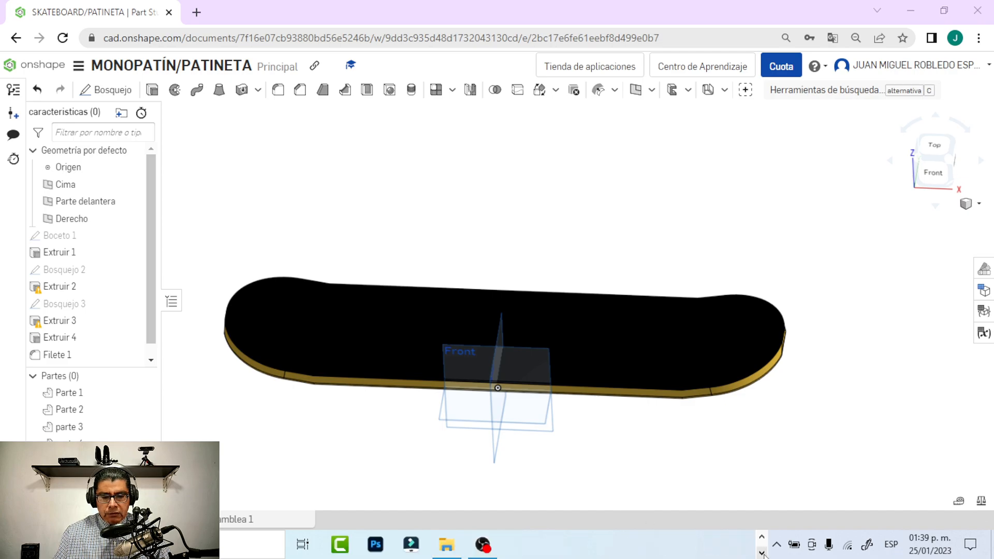
{"action": "right_click_drag", "start_coordinate": [853, 358], "coordinate": [872, 229]}
{"action": "left_click", "coordinate": [938, 162]}
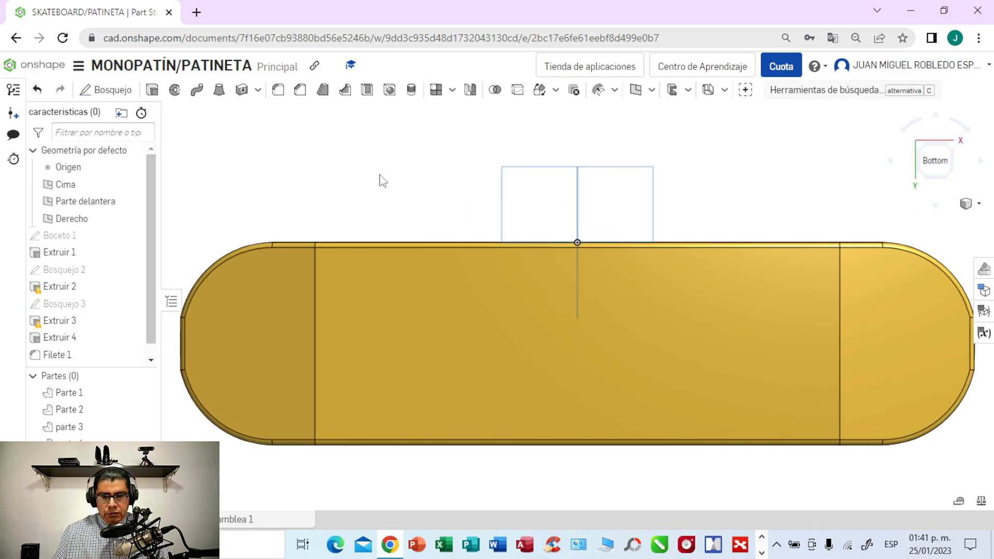
{"action": "middle_click_drag", "start_coordinate": [382, 180], "coordinate": [386, 224]}
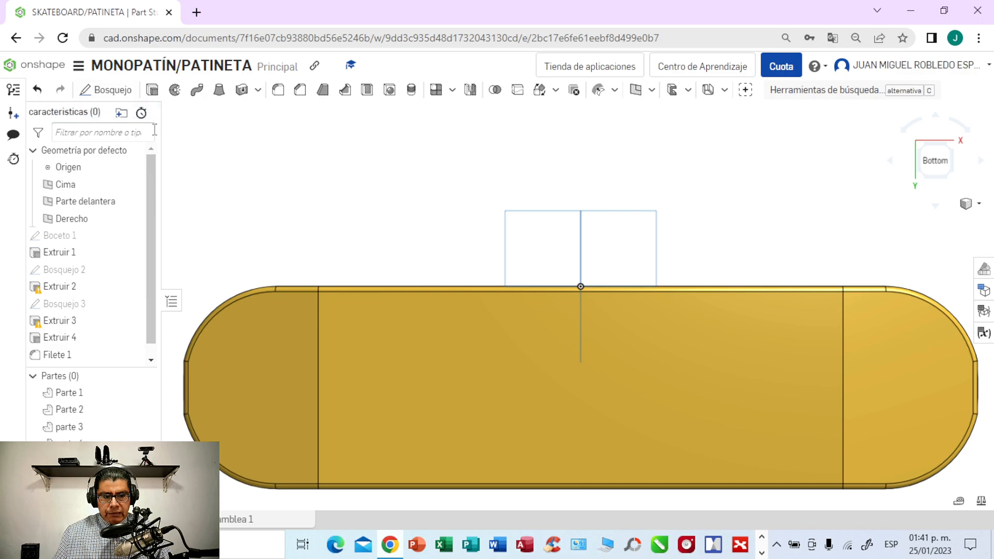
{"action": "left_click", "coordinate": [407, 352]}
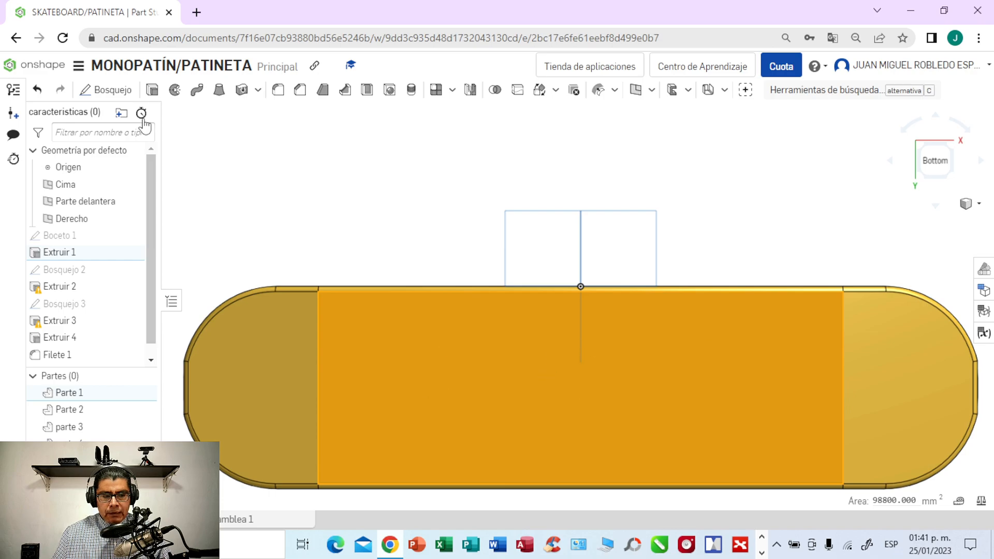
{"action": "left_click", "coordinate": [122, 93]}
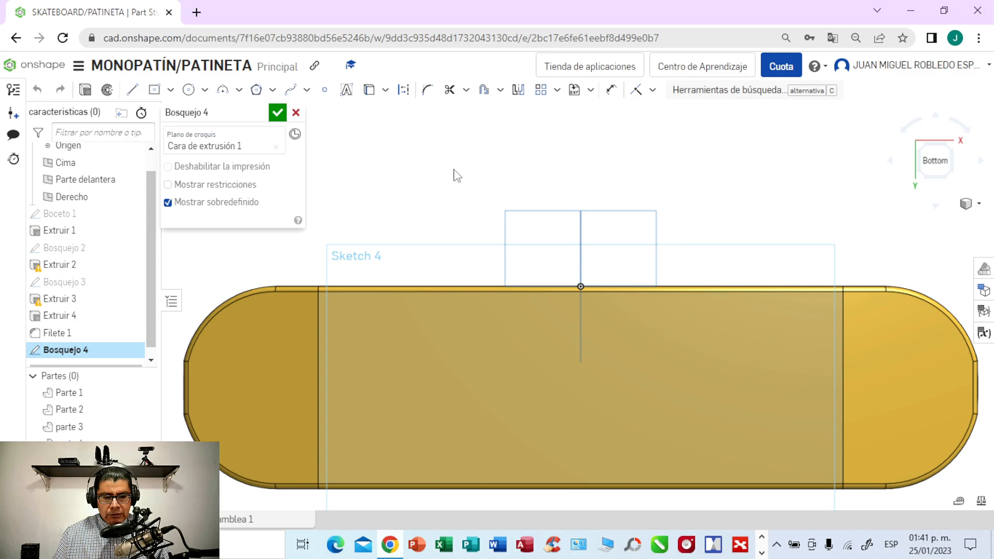
{"action": "middle_click_drag", "start_coordinate": [454, 169], "coordinate": [450, 127]}
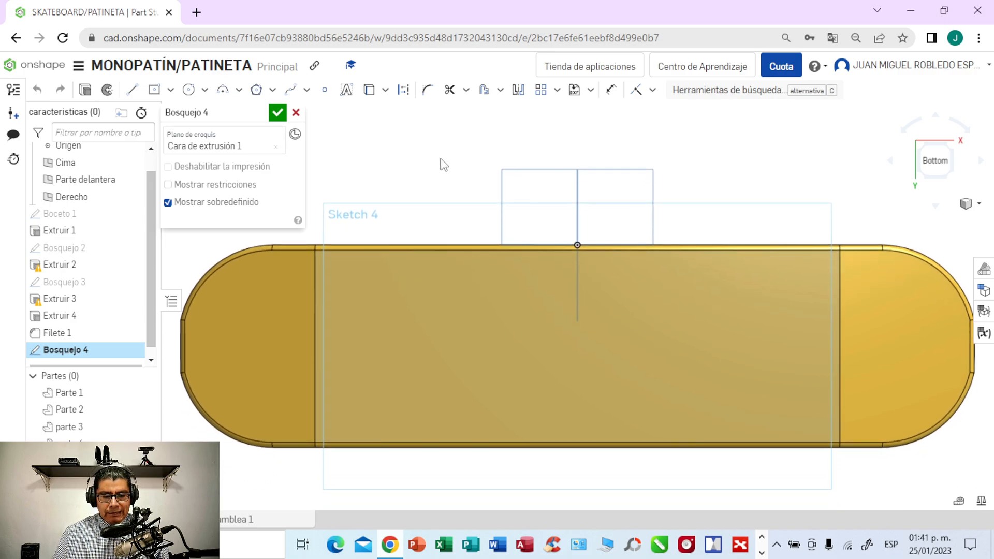
- Sketch a 520 mm lengthwise construction centreline joining the midpoints of the middle section's two end edges
{"action": "left_click", "coordinate": [133, 90]}
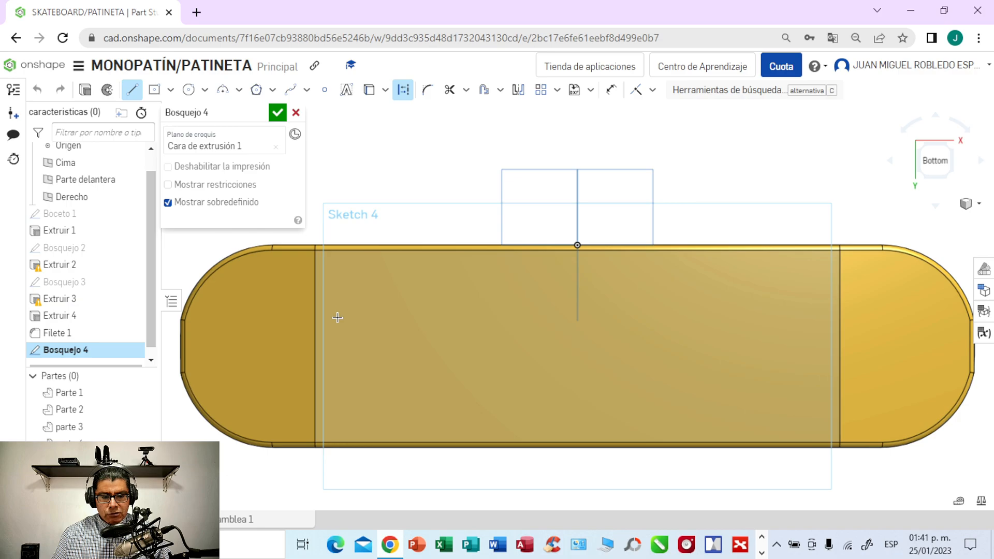
{"action": "left_click", "coordinate": [315, 346]}
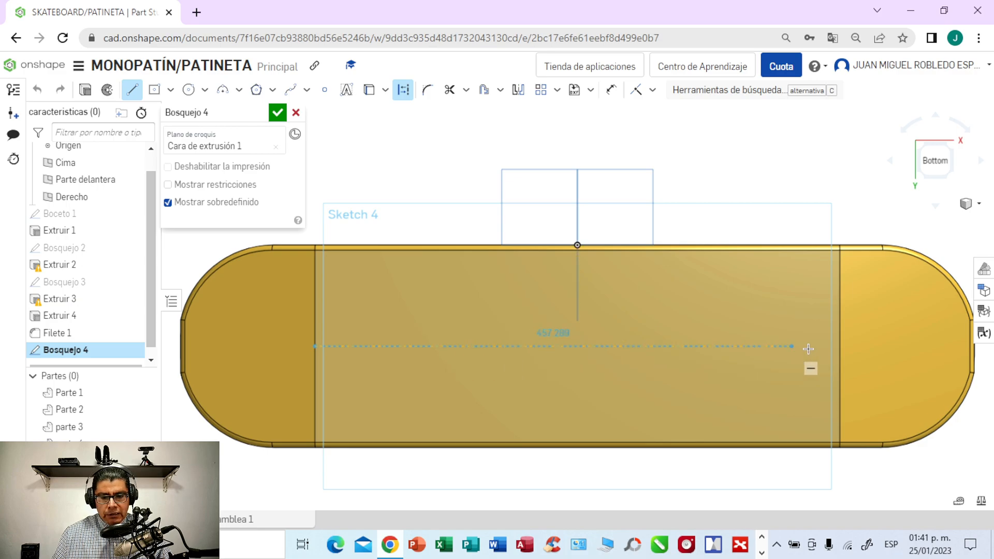
{"action": "left_click", "coordinate": [841, 346]}
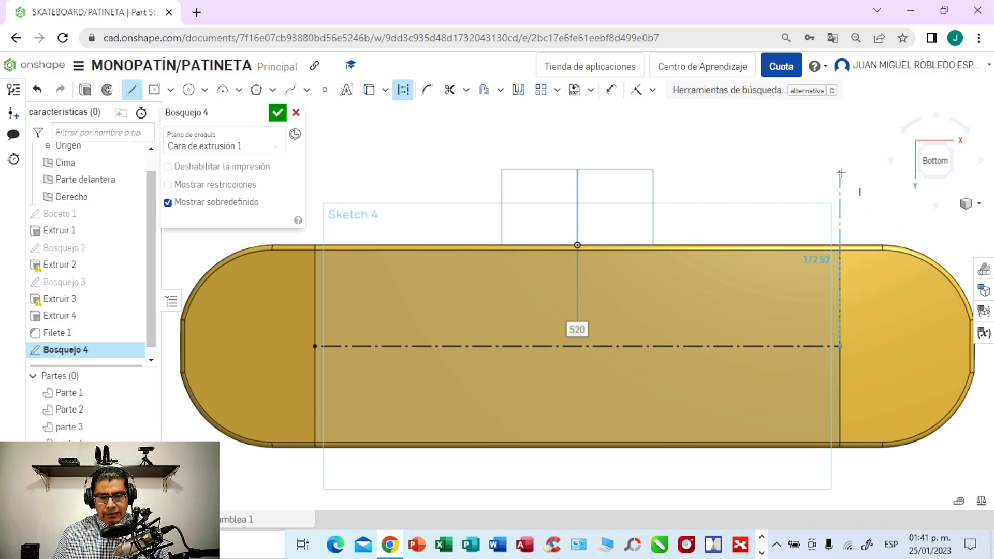
{"action": "key", "text": "Escape"}
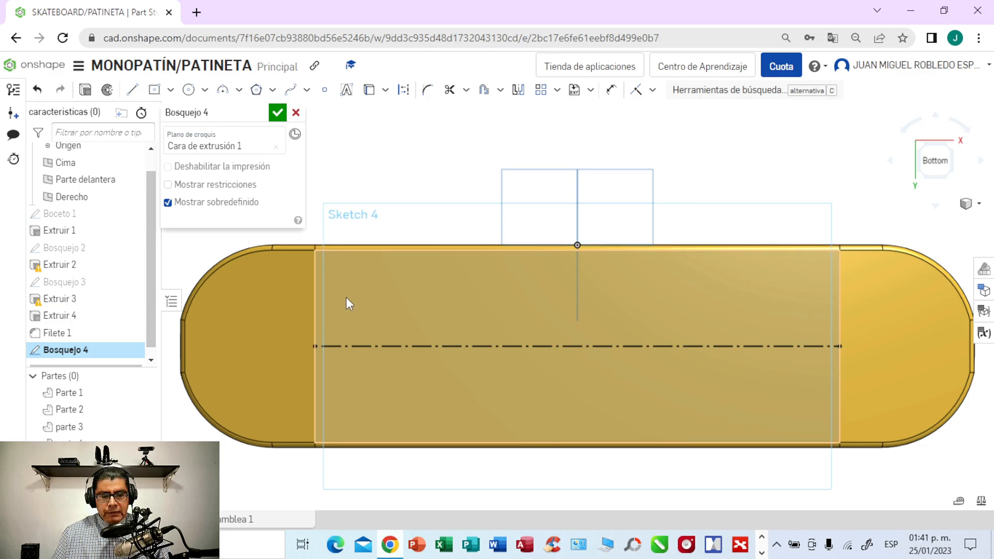
- Sketch a construction line about 143 mm long across the centreline, perpendicular to it, near the middle section's negative X end
{"action": "left_click", "coordinate": [133, 92]}
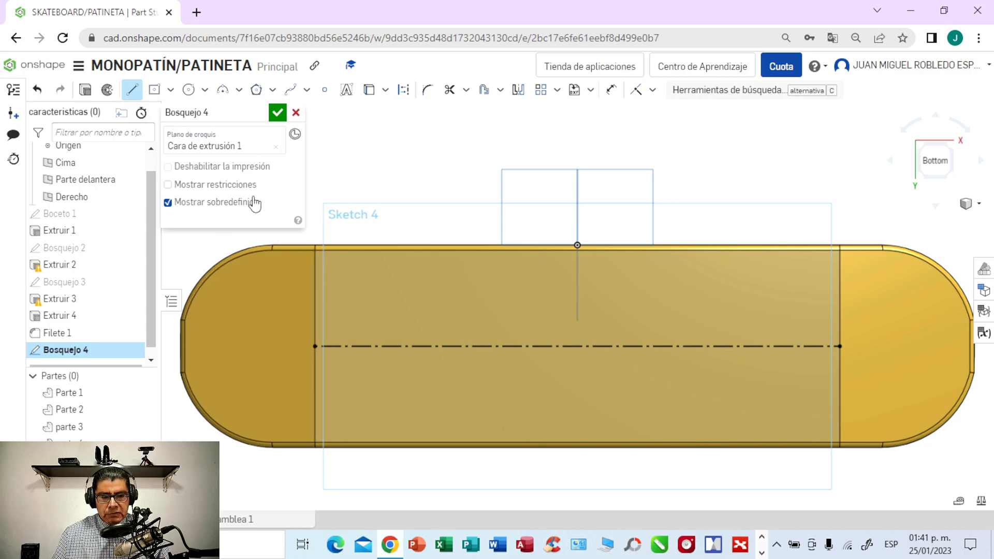
{"action": "left_click", "coordinate": [403, 90]}
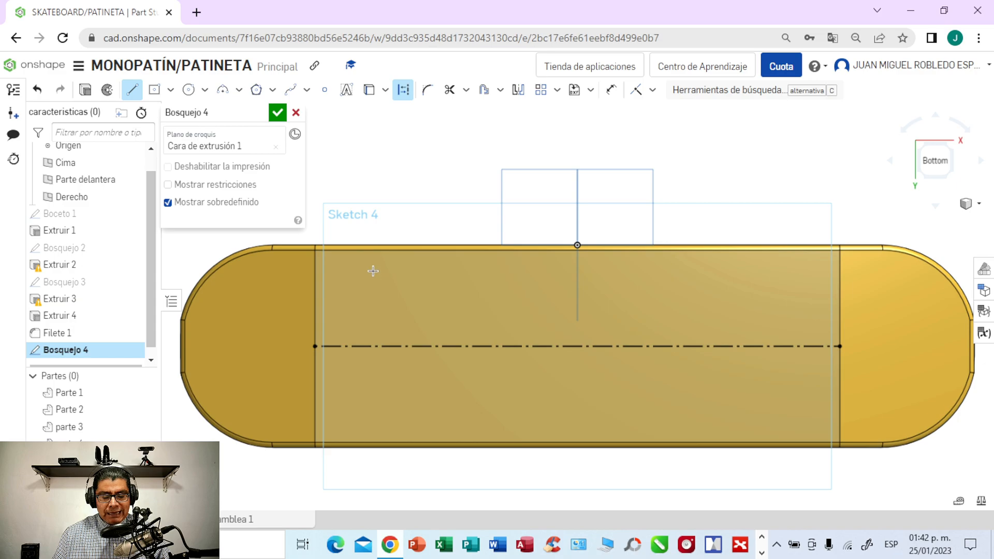
{"action": "left_click", "coordinate": [383, 345]}
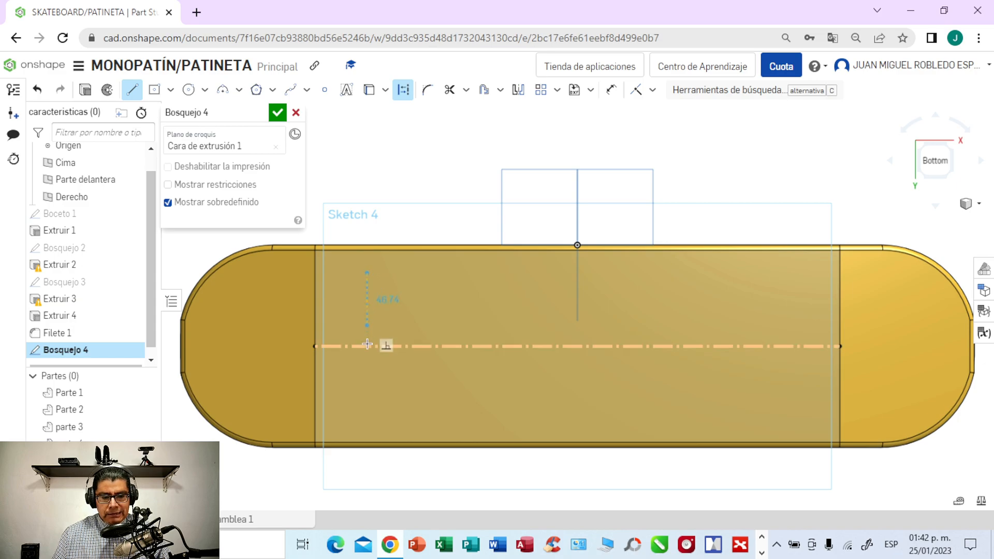
{"action": "left_click", "coordinate": [365, 417]}
{"action": "left_click", "coordinate": [366, 417]}
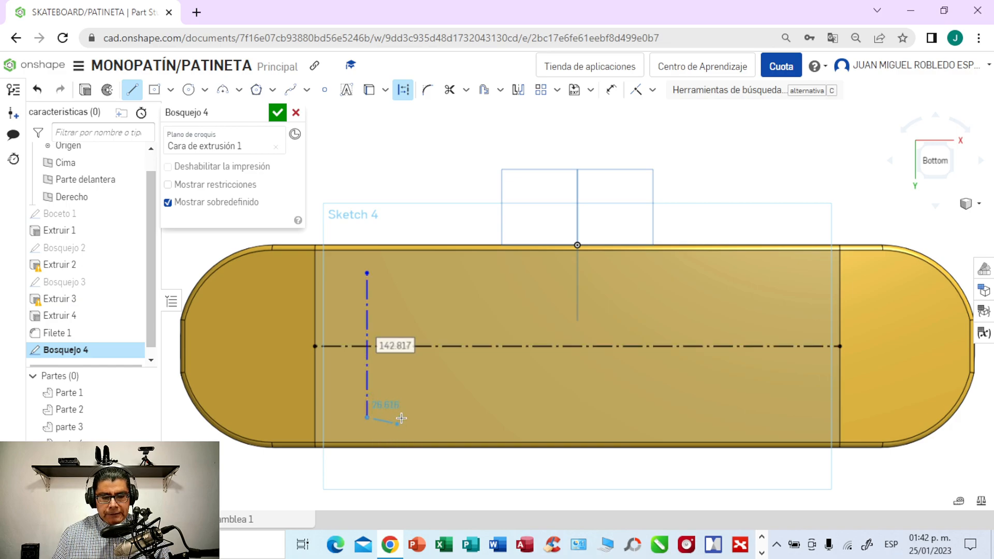
{"action": "key", "text": "Escape"}
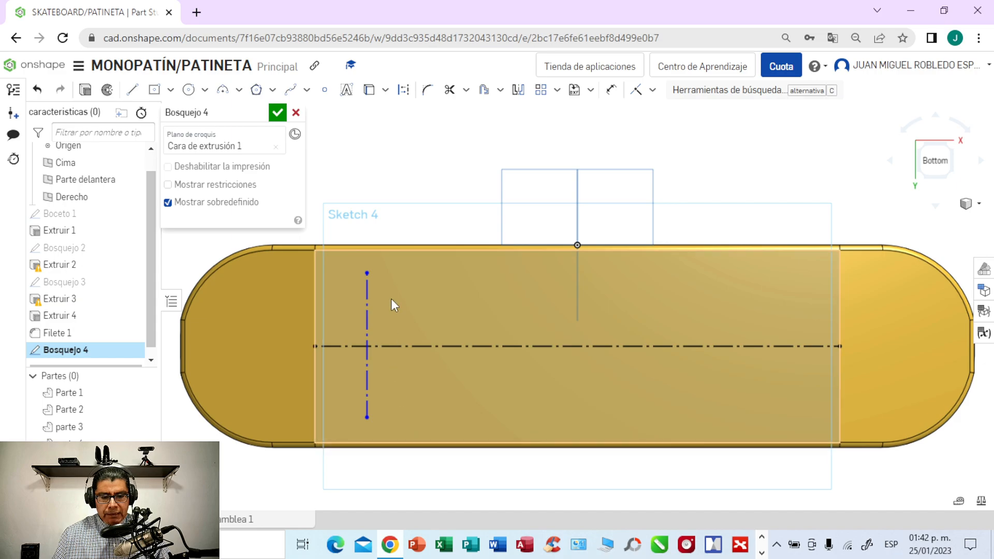
- Dimension the length of the perpendicular construction line, accepting the length as drawn
{"action": "left_click", "coordinate": [612, 91]}
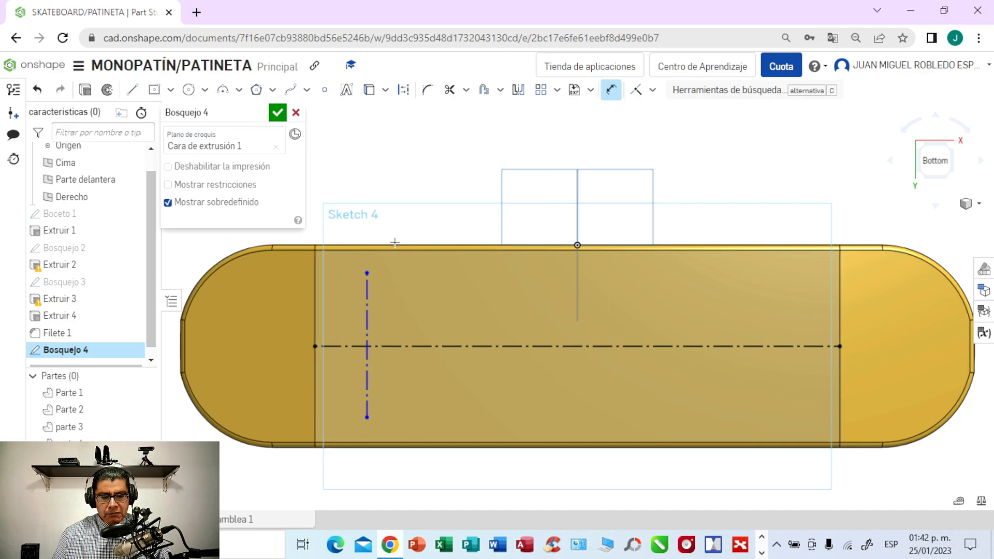
{"action": "left_click", "coordinate": [364, 296]}
{"action": "key", "text": "d"}
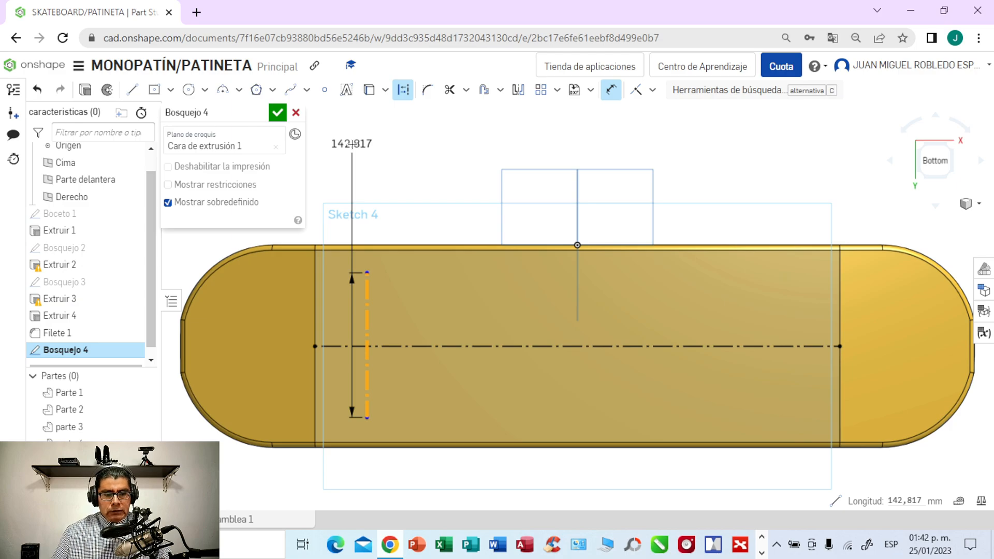
{"action": "right_click", "coordinate": [352, 144]}
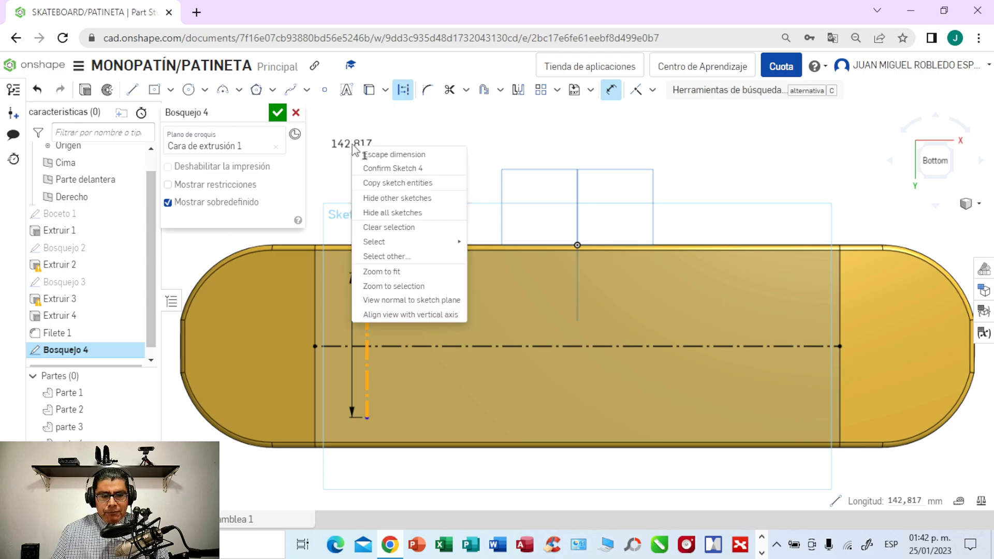
{"action": "left_click", "coordinate": [449, 129]}
{"action": "middle_click_drag", "start_coordinate": [450, 129], "coordinate": [536, 146]}
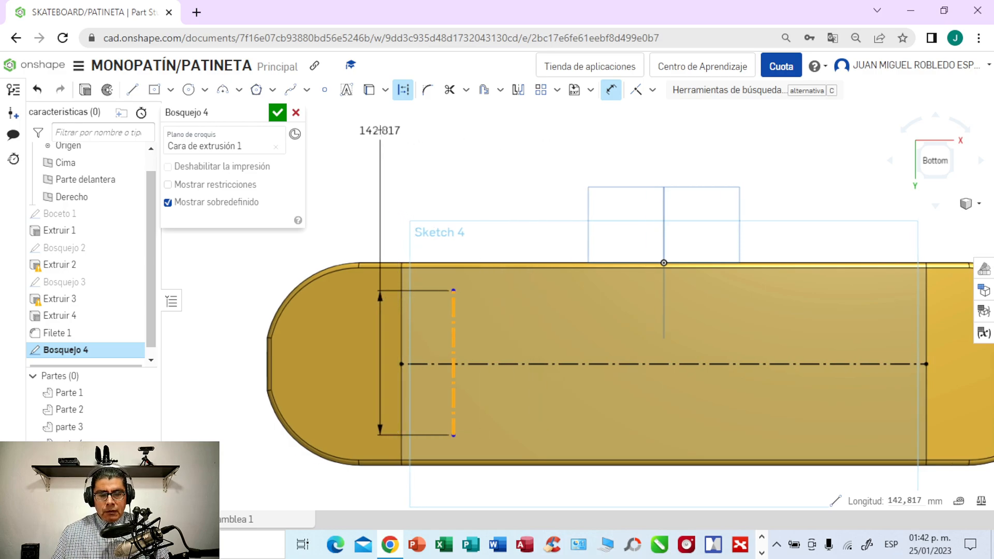
{"action": "left_click", "coordinate": [380, 123]}
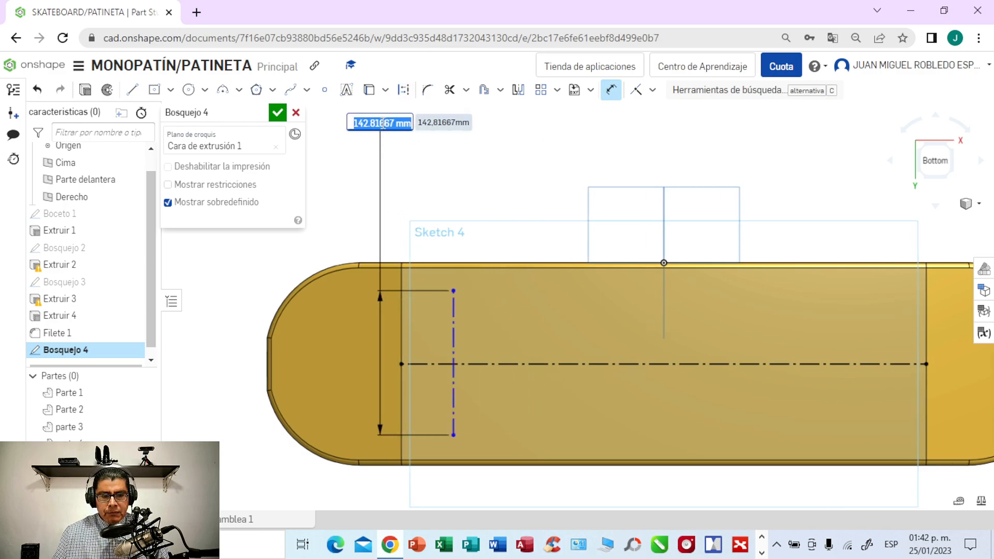
{"action": "key", "text": "Return"}
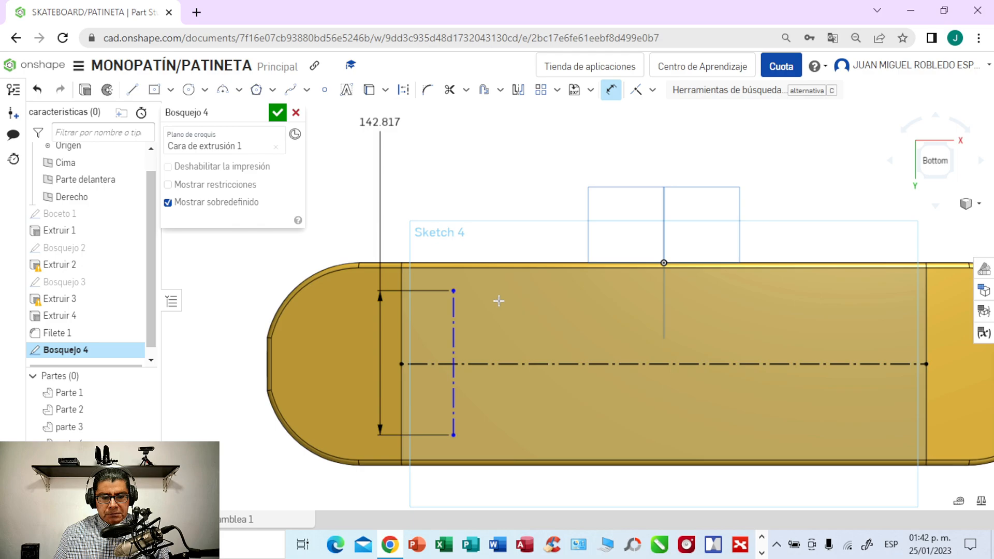
- Try adding a second length dimension to the perpendicular construction line, and undo it
{"action": "left_click", "coordinate": [453, 313]}
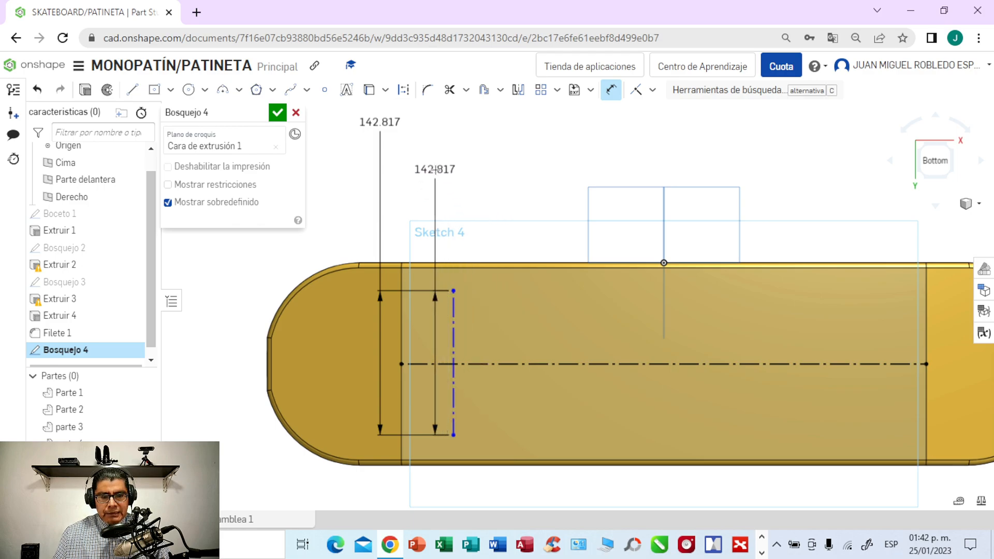
{"action": "left_click", "coordinate": [433, 169]}
{"action": "key", "text": "Return"}
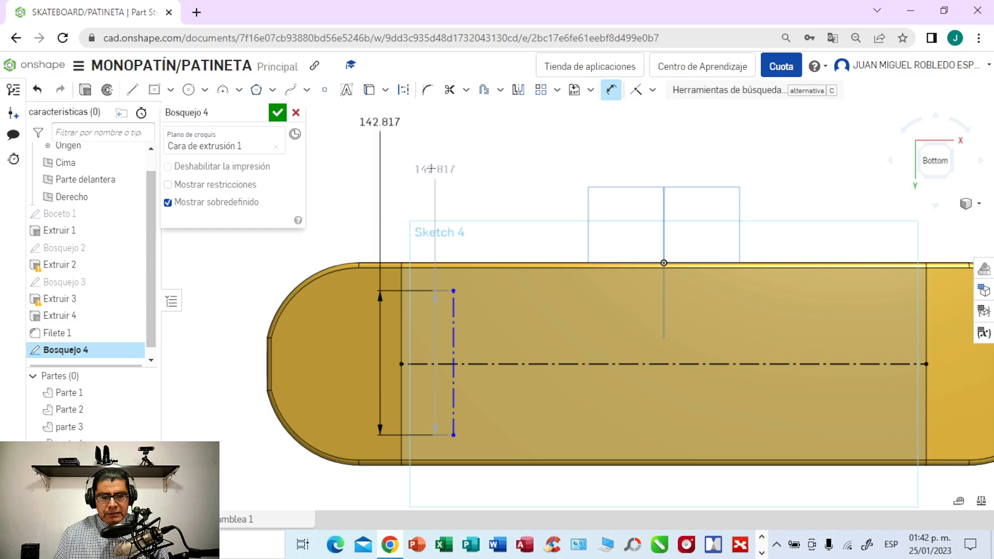
{"action": "left_click", "coordinate": [38, 94]}
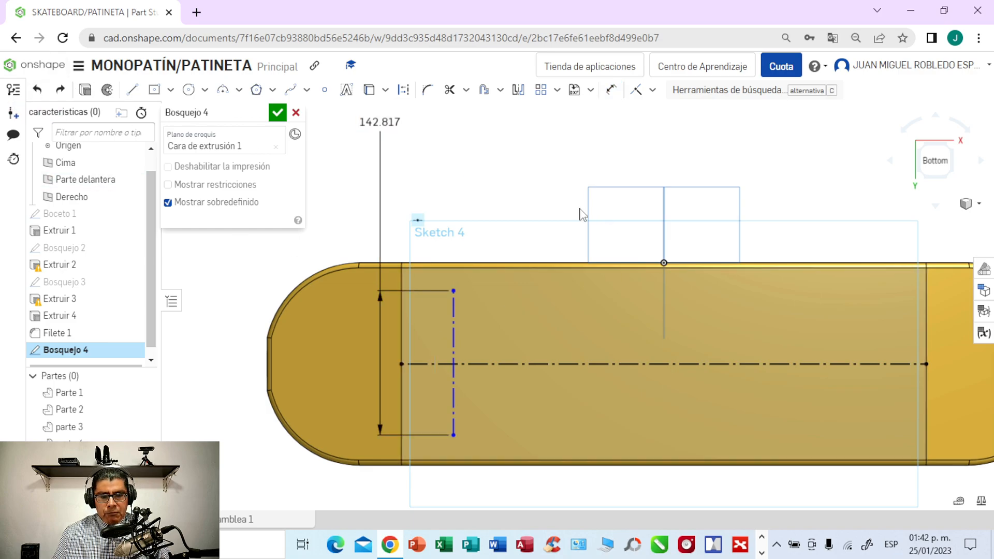
- Dimension the distance from the middle section's negative X end edge to the perpendicular construction line as 50 mm
{"action": "left_click", "coordinate": [170, 91]}
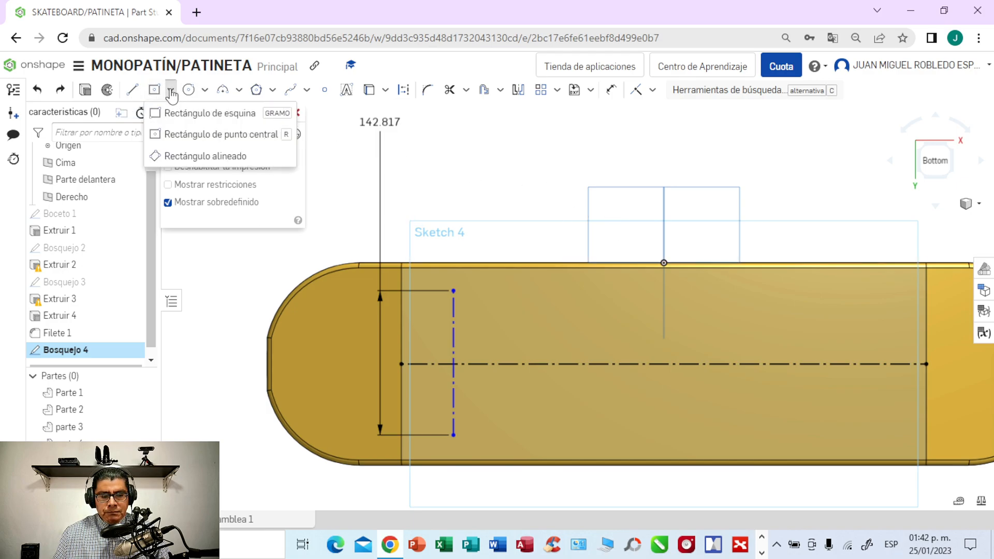
{"action": "left_click", "coordinate": [177, 134]}
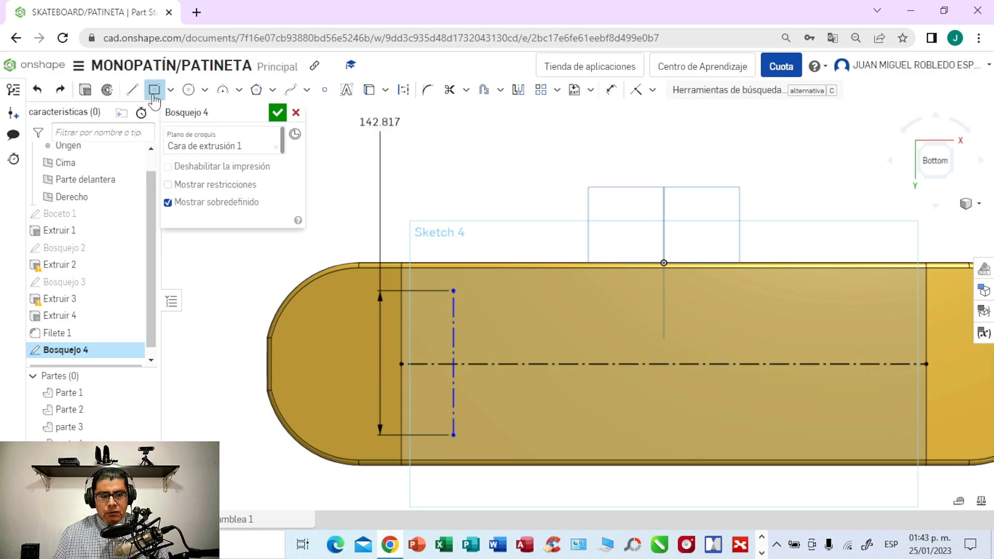
{"action": "left_click", "coordinate": [614, 92]}
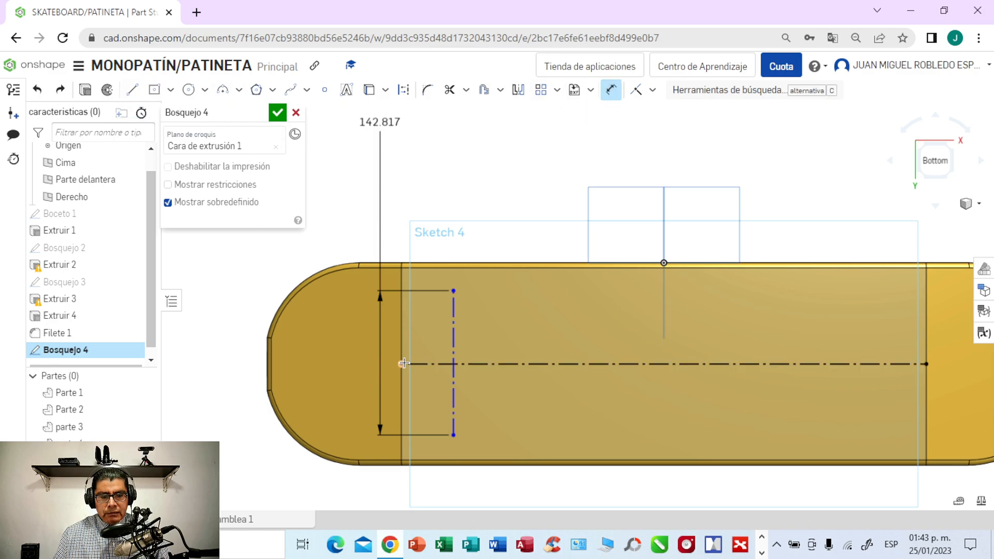
{"action": "left_click", "coordinate": [453, 340]}
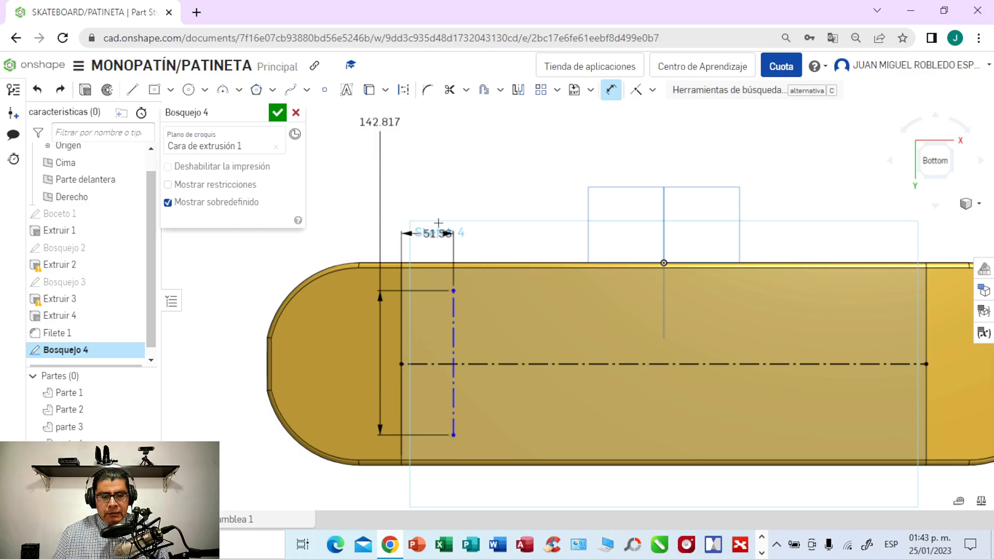
{"action": "left_click", "coordinate": [438, 178]}
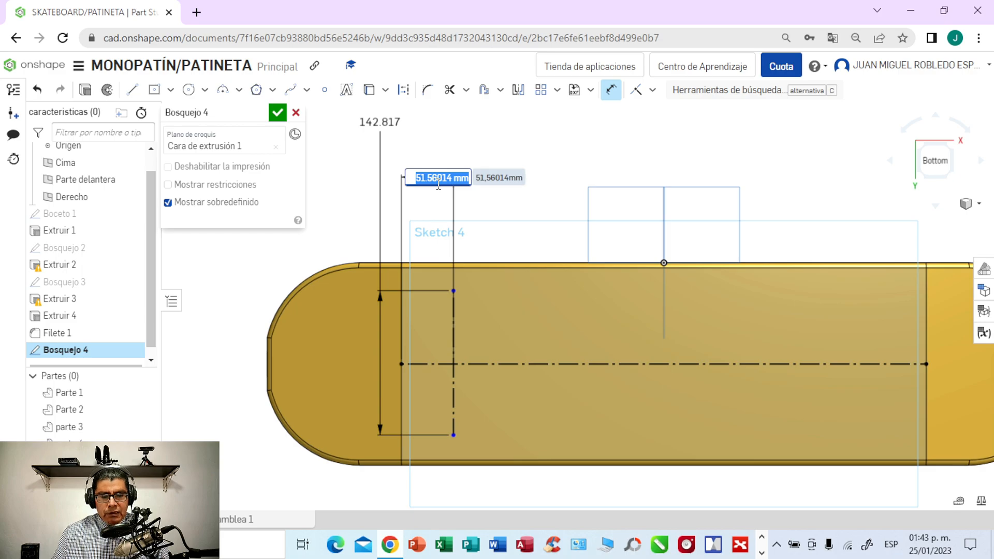
{"action": "type", "text": "50"}
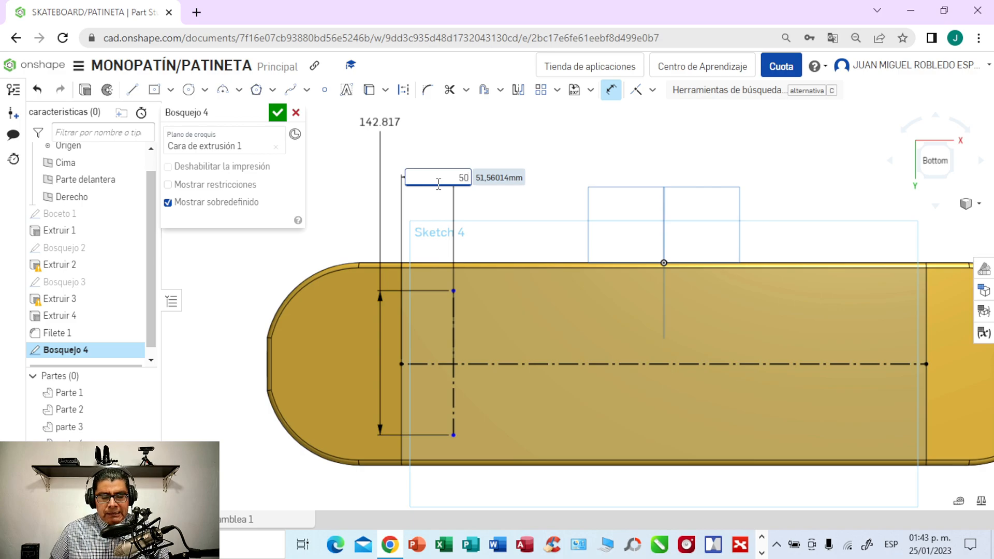
{"action": "key", "text": "Return"}
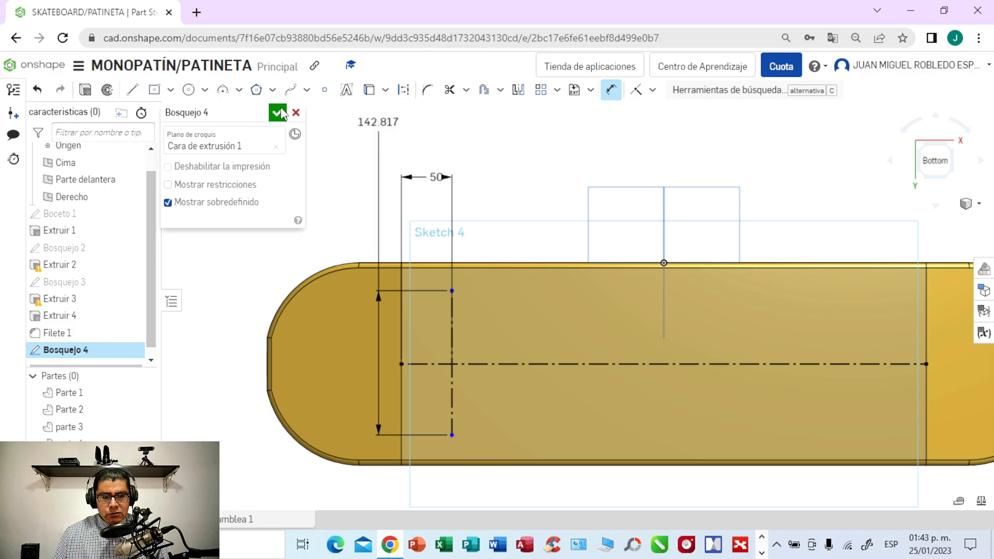
- Sketch a centre-point rectangle about 167 by 68 mm, centred on the lengthwise centreline with its end side on the perpendicular construction line
{"action": "left_click", "coordinate": [170, 91]}
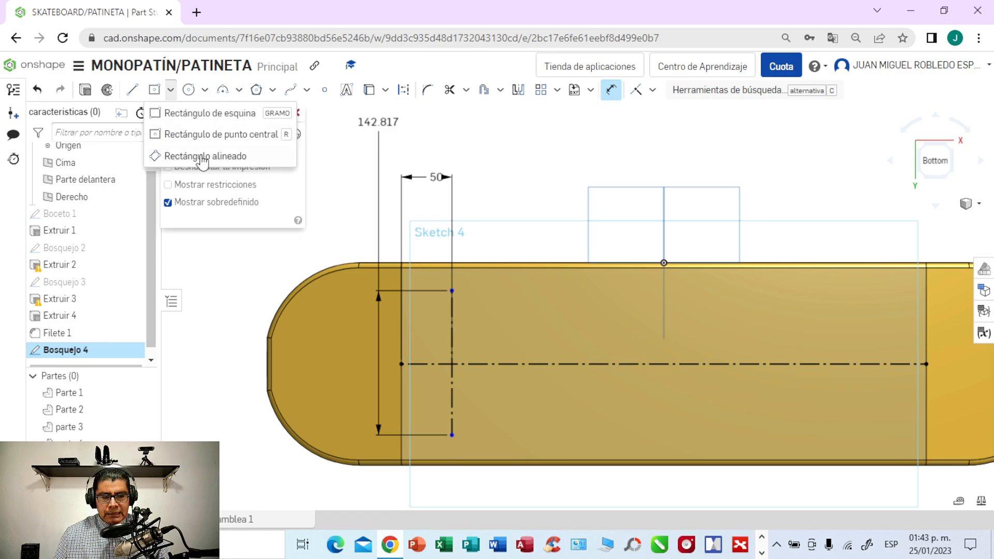
{"action": "left_click", "coordinate": [207, 136]}
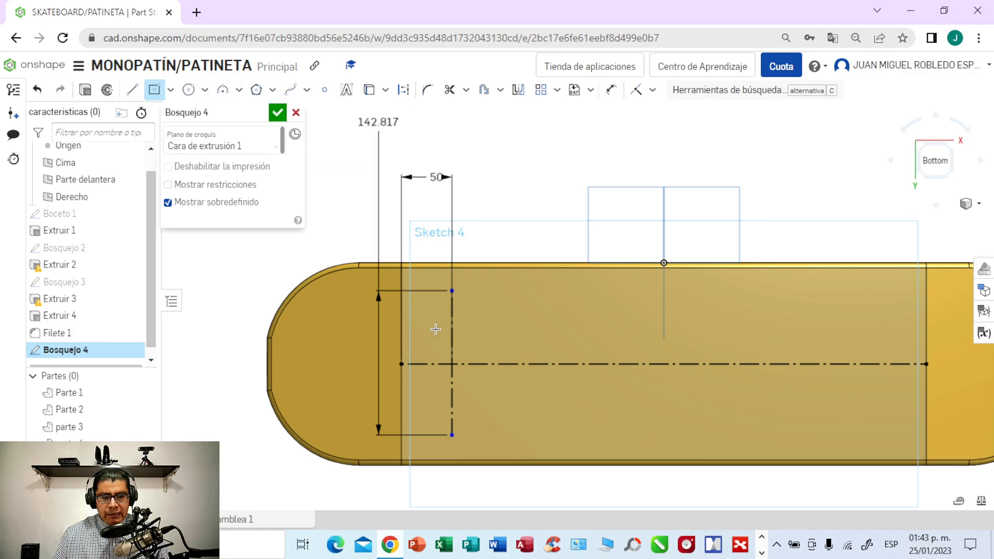
{"action": "left_click", "coordinate": [536, 364]}
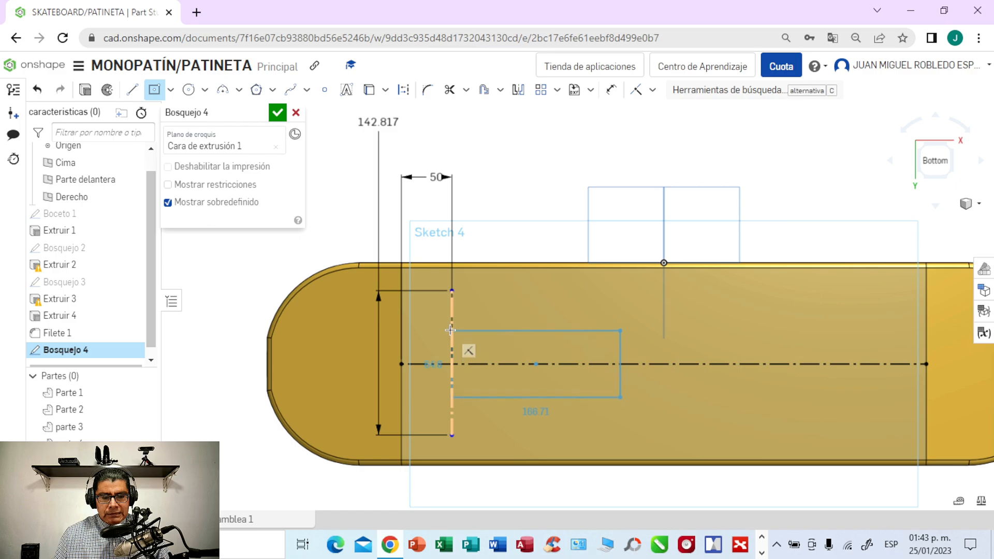
{"action": "left_click", "coordinate": [450, 329]}
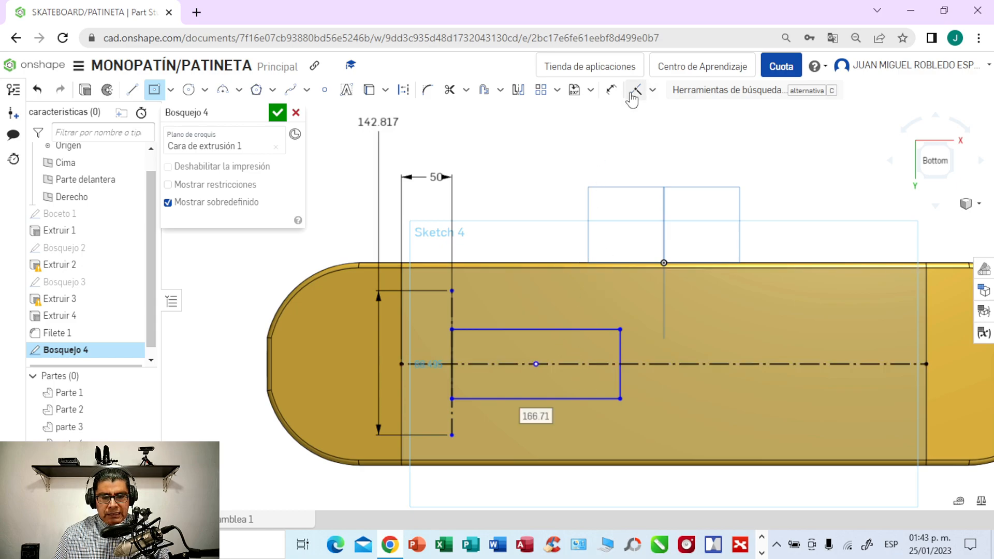
- Dimension the rectangle as 75 mm along the board and 55 mm across it
{"action": "left_click", "coordinate": [612, 92]}
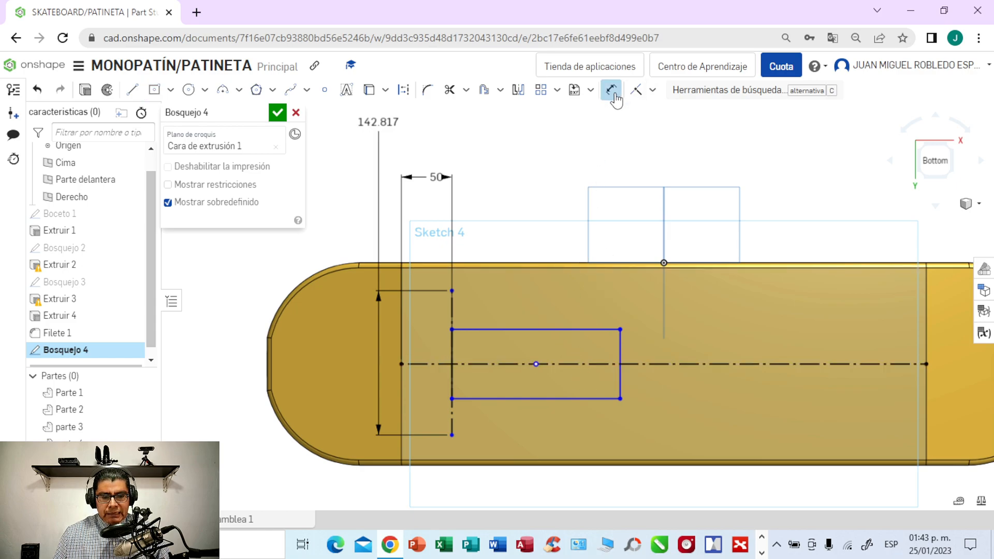
{"action": "left_click", "coordinate": [542, 399]}
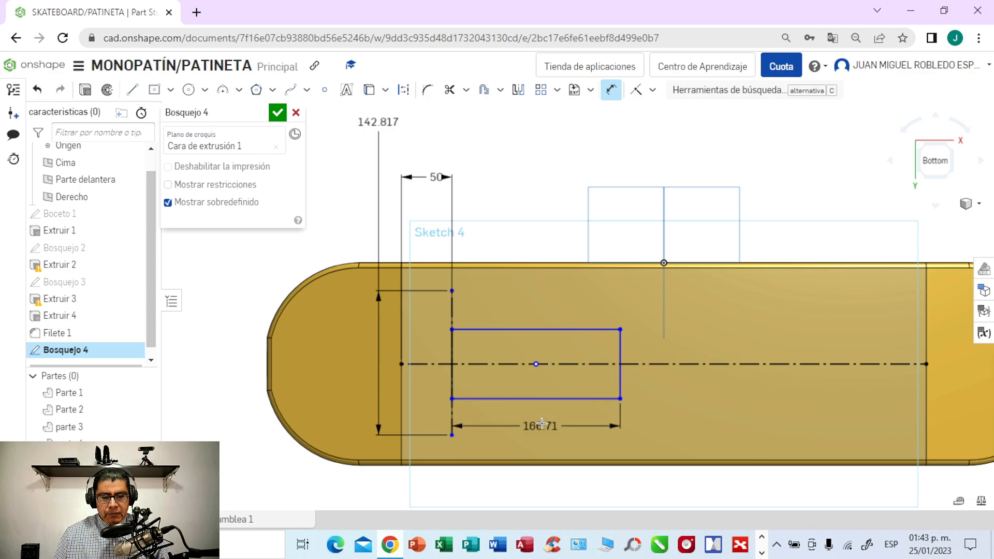
{"action": "left_click", "coordinate": [542, 425]}
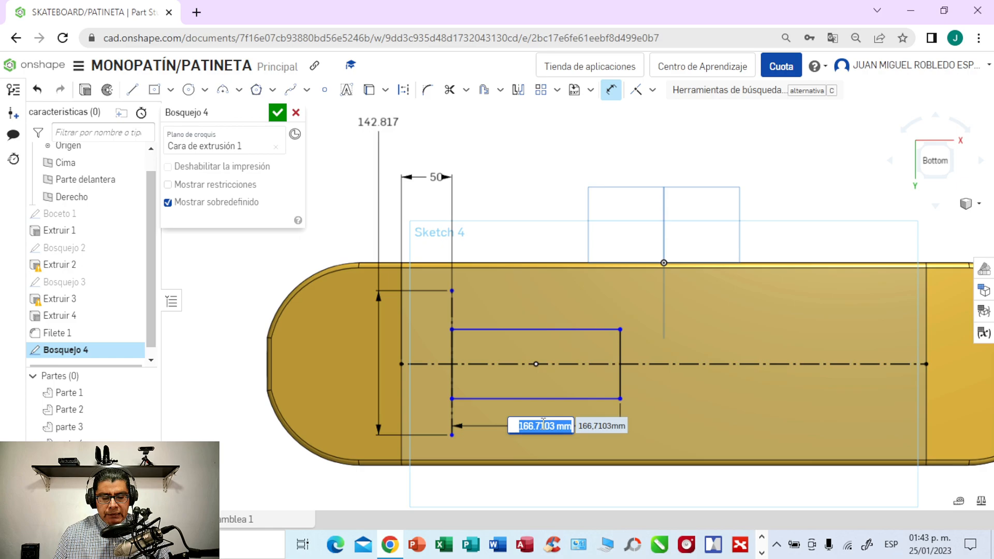
{"action": "type", "text": "7"}
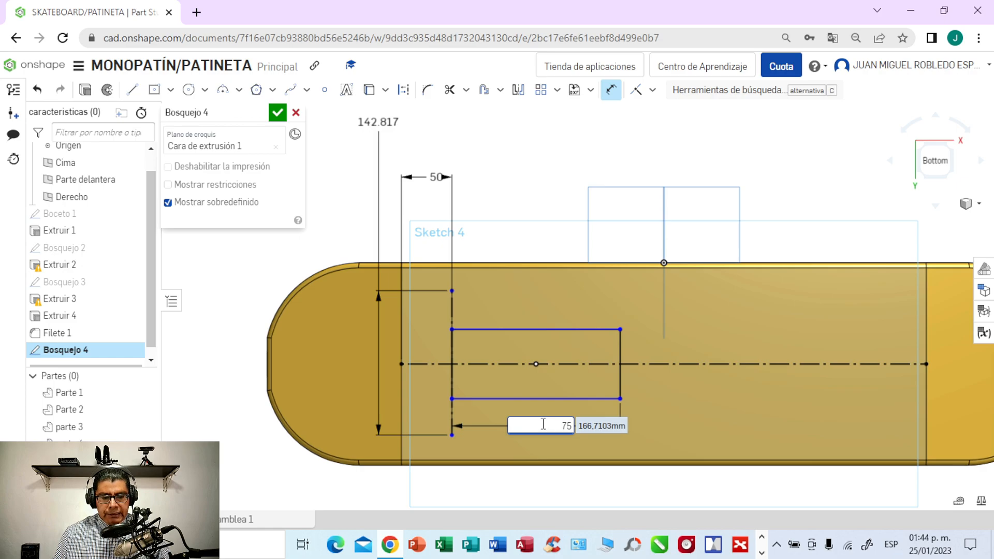
{"action": "type", "text": "5"}
{"action": "key", "text": "Return"}
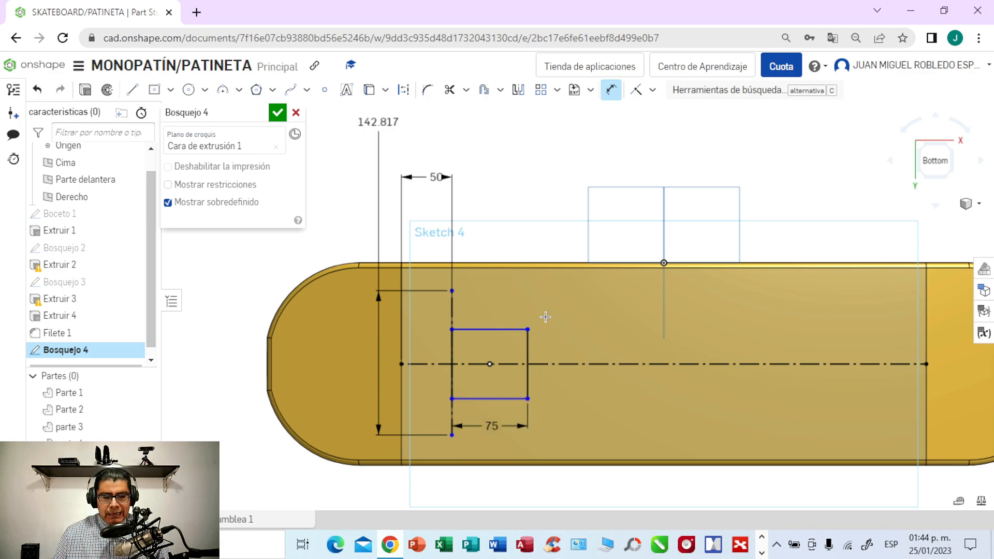
{"action": "left_click", "coordinate": [528, 350]}
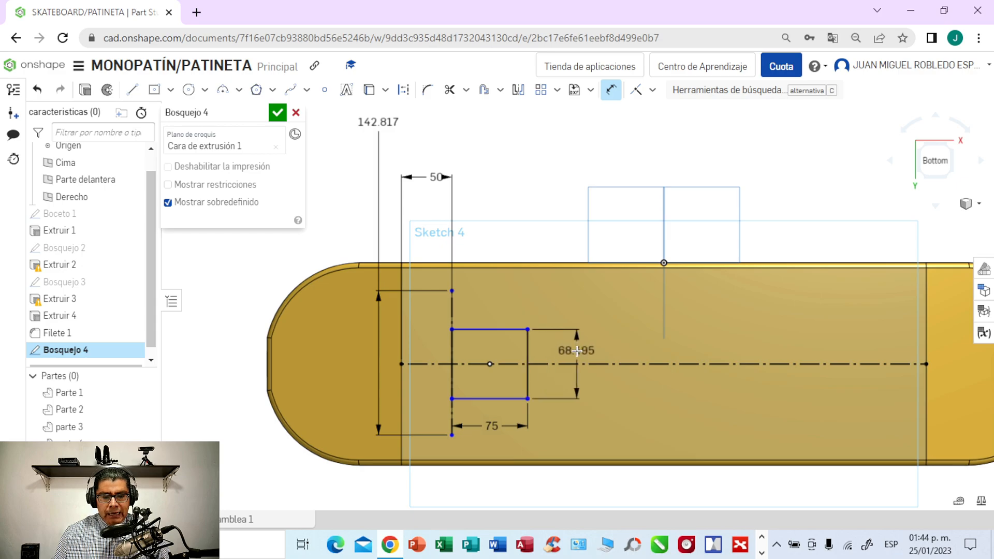
{"action": "left_click", "coordinate": [579, 352]}
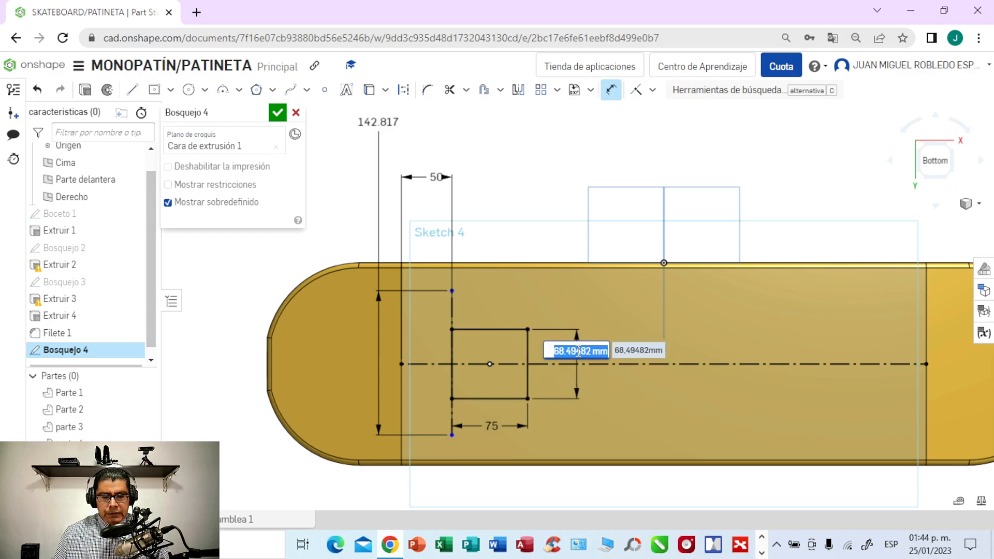
{"action": "type", "text": "55"}
{"action": "key", "text": "Return"}
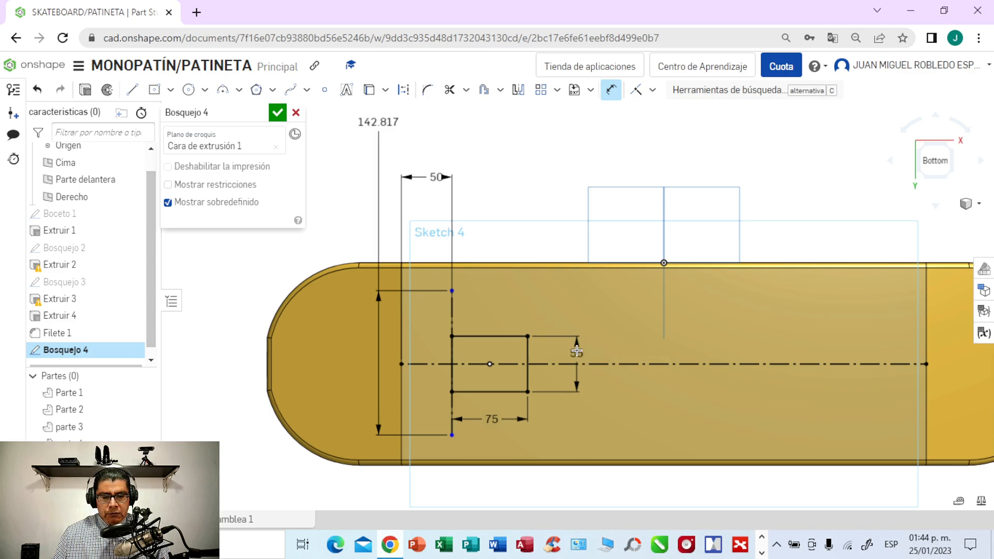
- Sketch a 190 mm crosswise construction line joining the midpoints of the middle section's two long inner edges
{"action": "scroll", "coordinate": [573, 350], "scroll_direction": "up", "scroll_amount": 3}
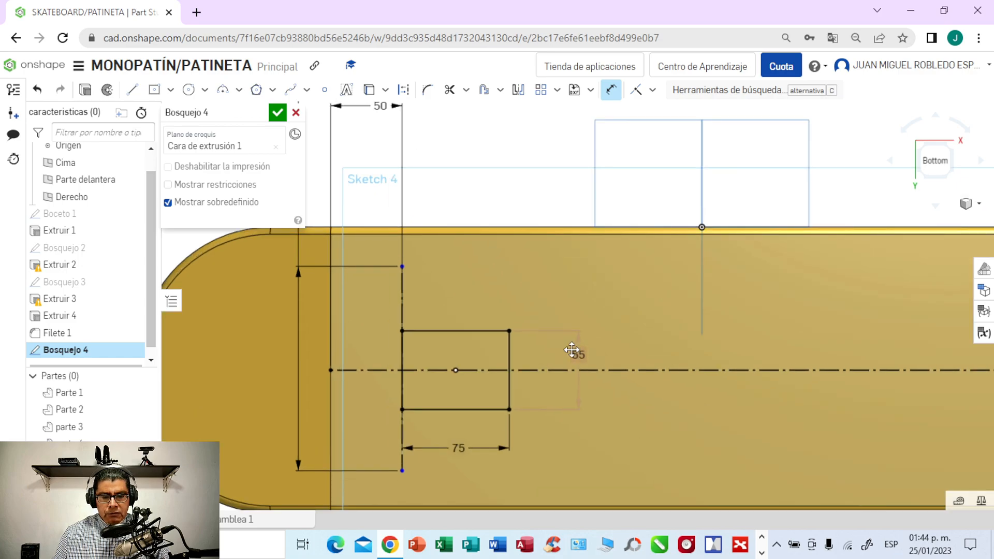
{"action": "scroll", "coordinate": [572, 351], "scroll_direction": "down", "scroll_amount": 1}
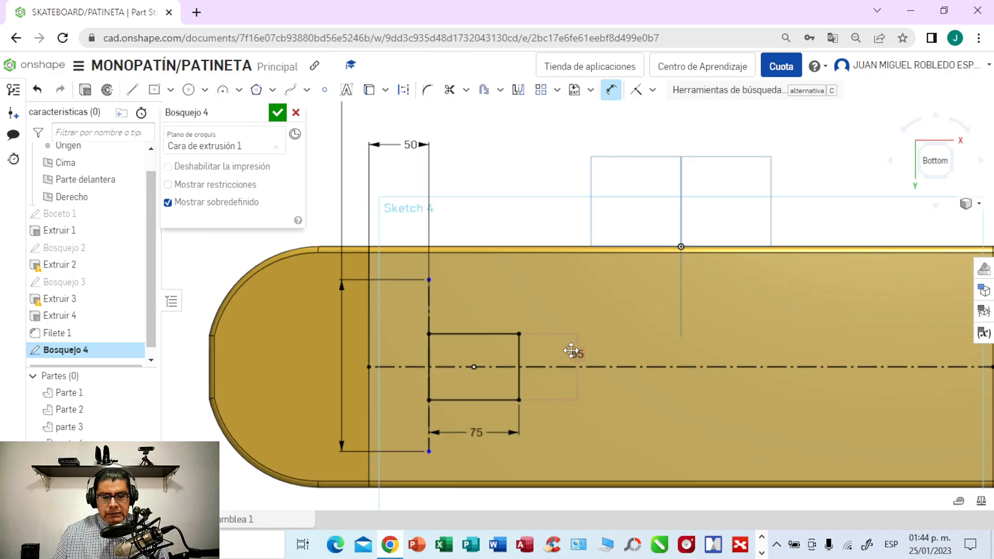
{"action": "scroll", "coordinate": [571, 352], "scroll_direction": "down", "scroll_amount": 1}
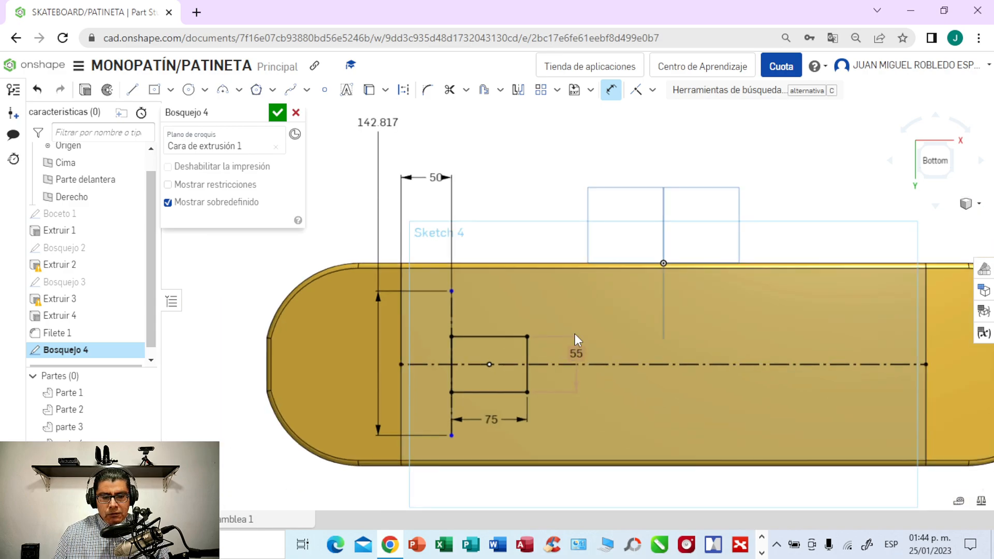
{"action": "middle_click_drag", "start_coordinate": [584, 149], "coordinate": [505, 151]}
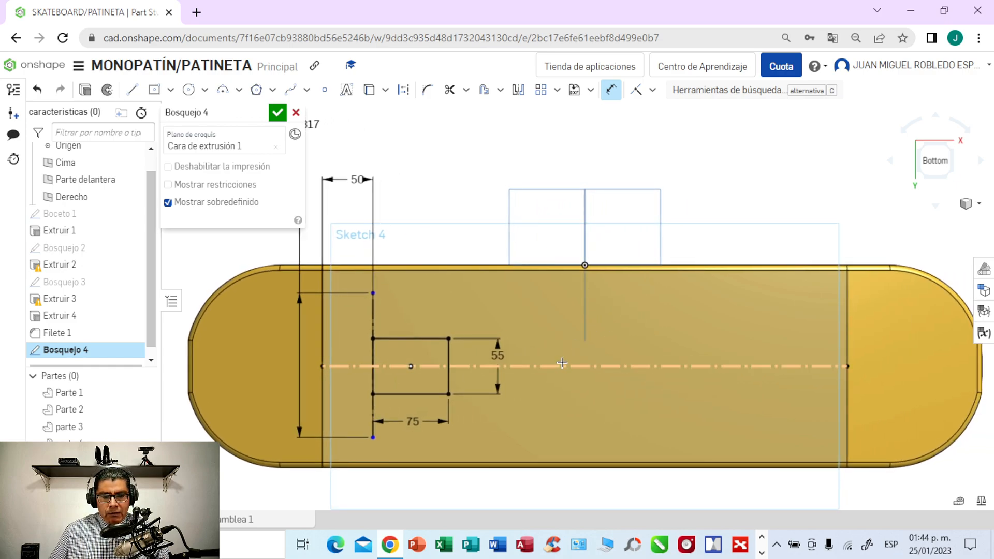
{"action": "left_click", "coordinate": [136, 95]}
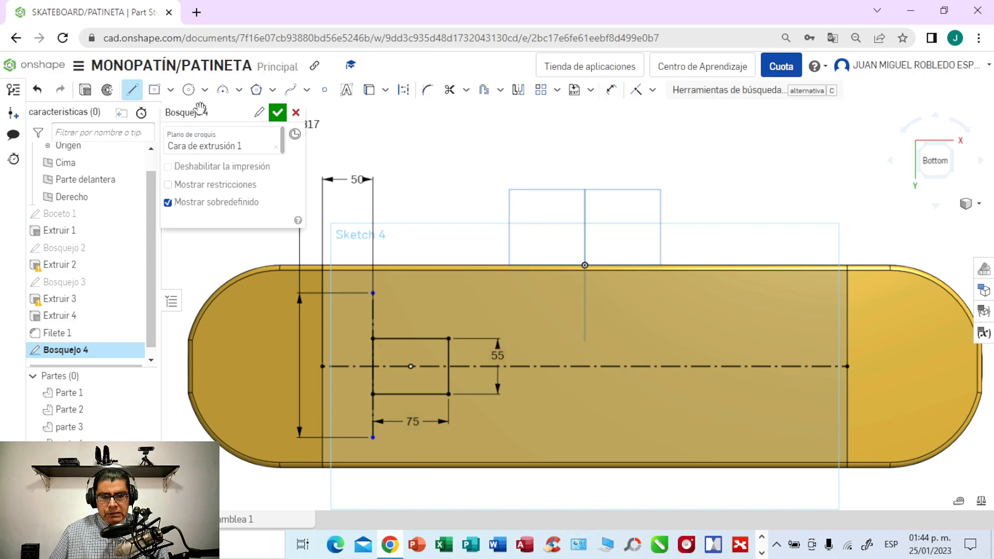
{"action": "left_click", "coordinate": [404, 97]}
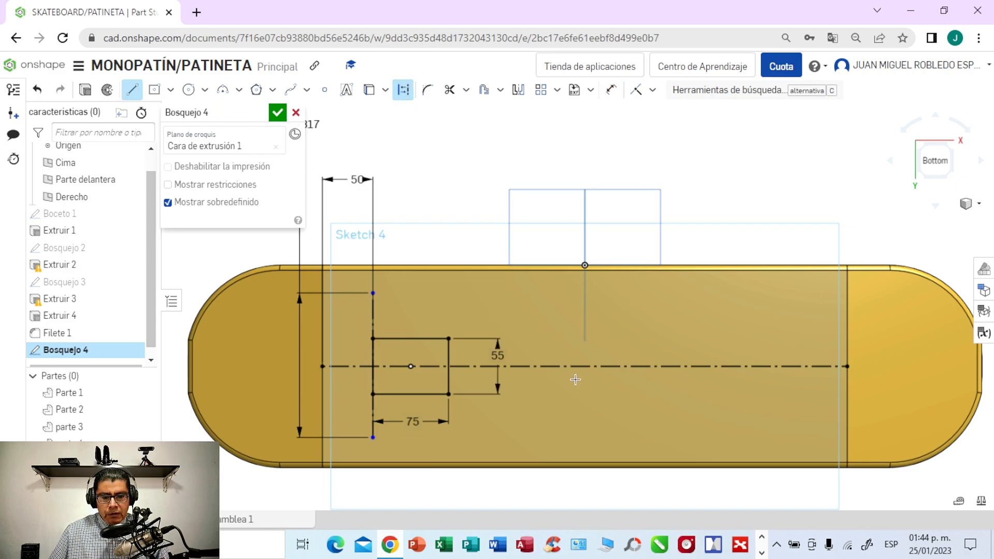
{"action": "left_click", "coordinate": [584, 271]}
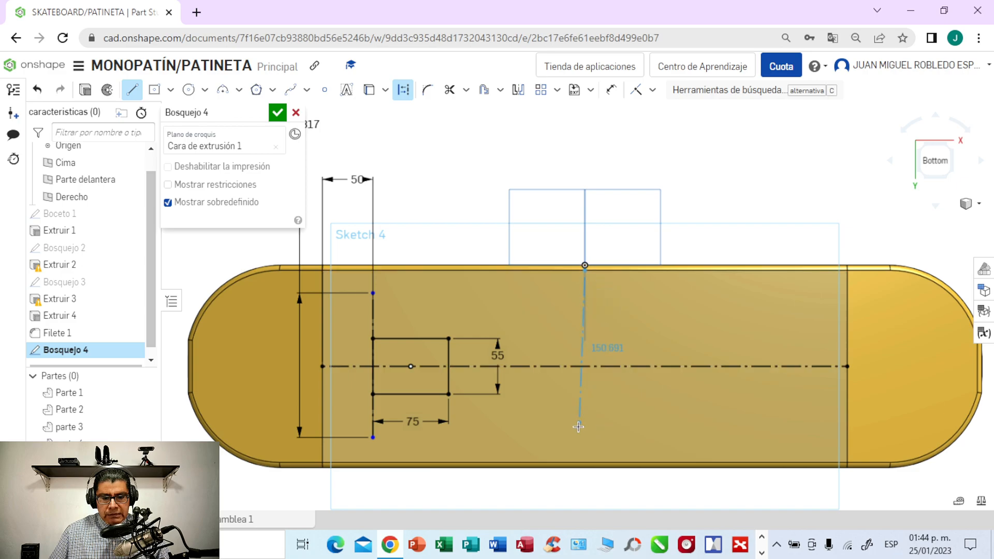
{"action": "left_click", "coordinate": [584, 462]}
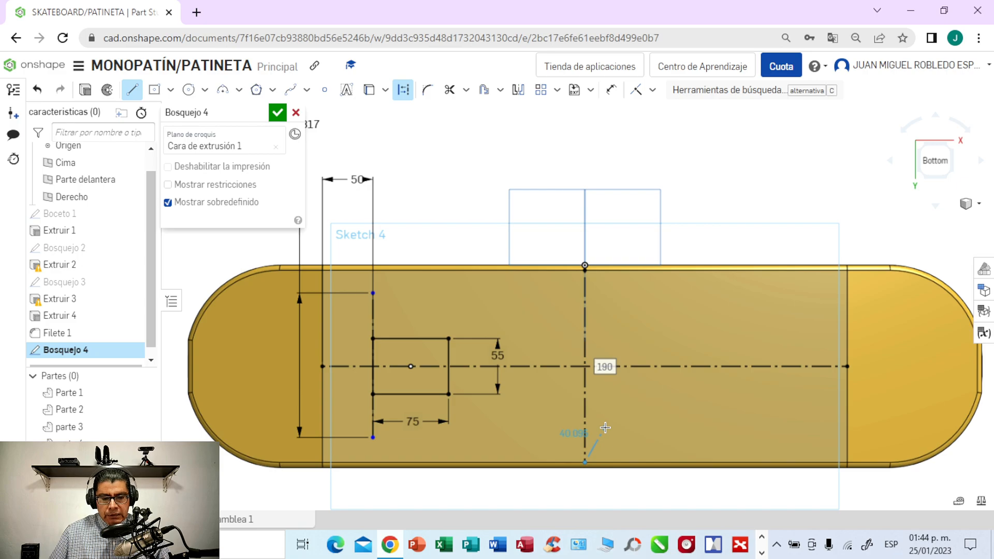
{"action": "key", "text": "Escape"}
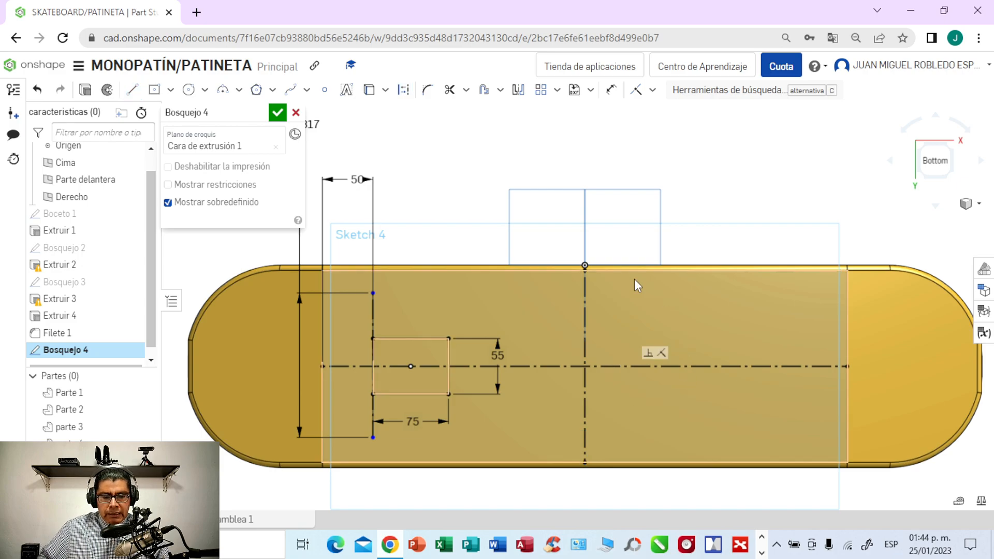
{"action": "left_click", "coordinate": [519, 92]}
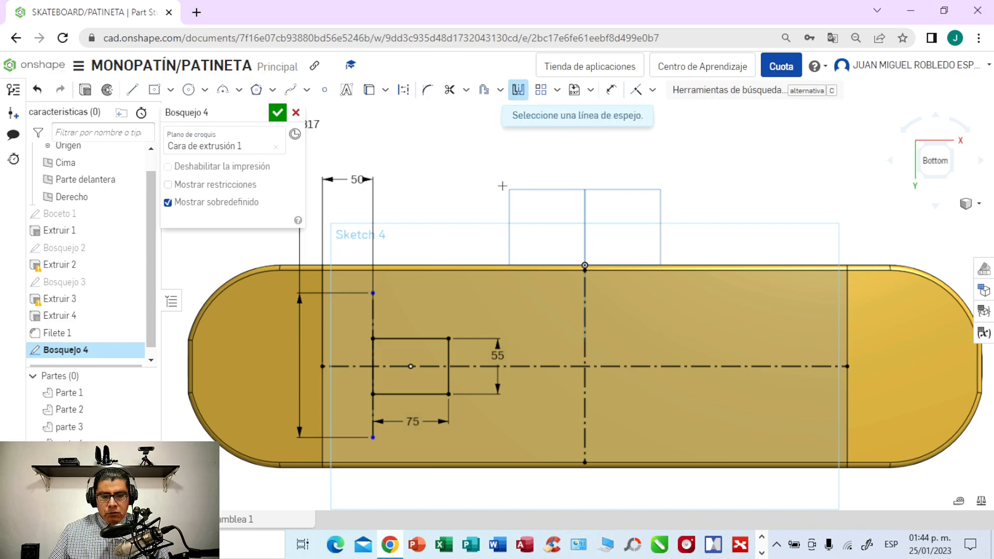
{"action": "left_click", "coordinate": [431, 340]}
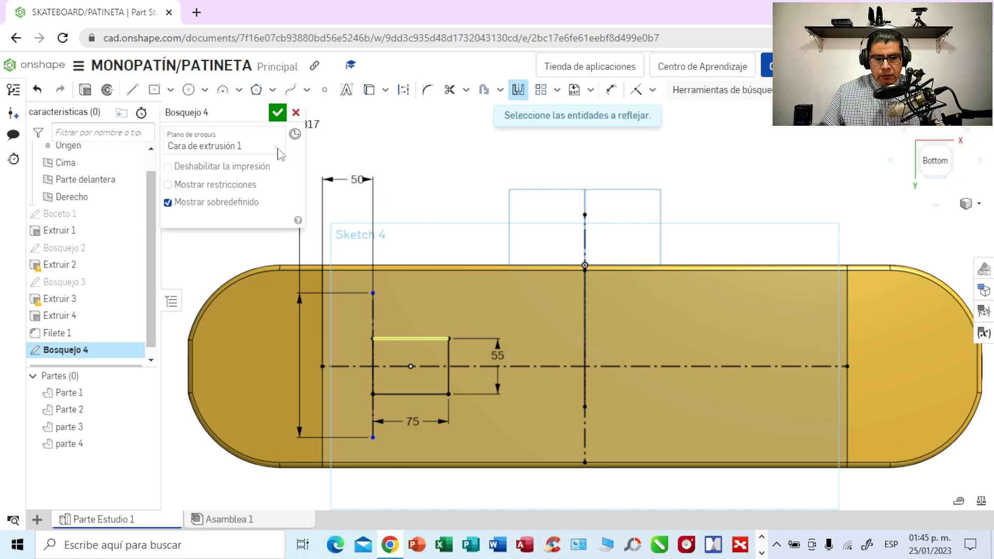
{"action": "left_click", "coordinate": [36, 92]}
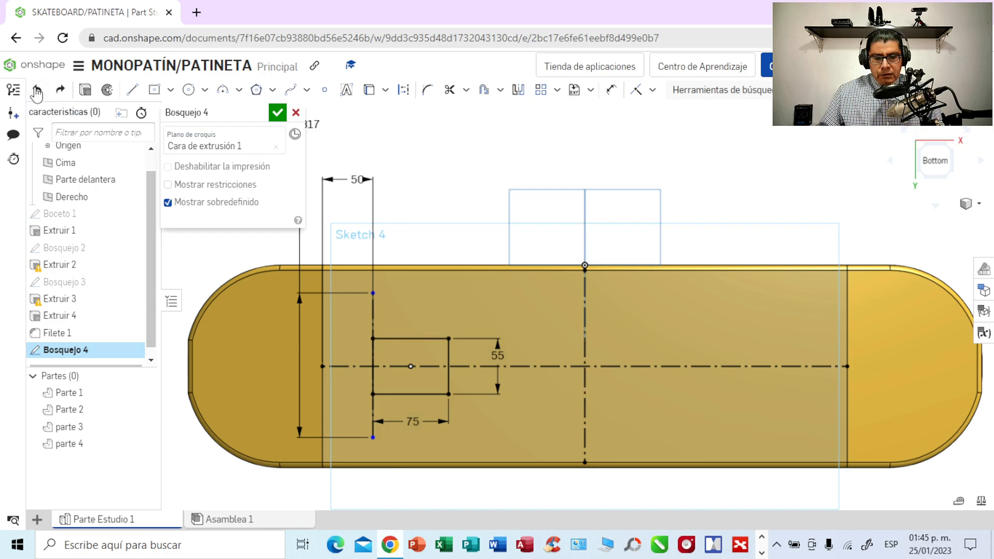
- Mirror the two long sides and the inner short side of the 75 by 55 mm rectangle about the crosswise construction line
{"action": "left_click", "coordinate": [518, 91]}
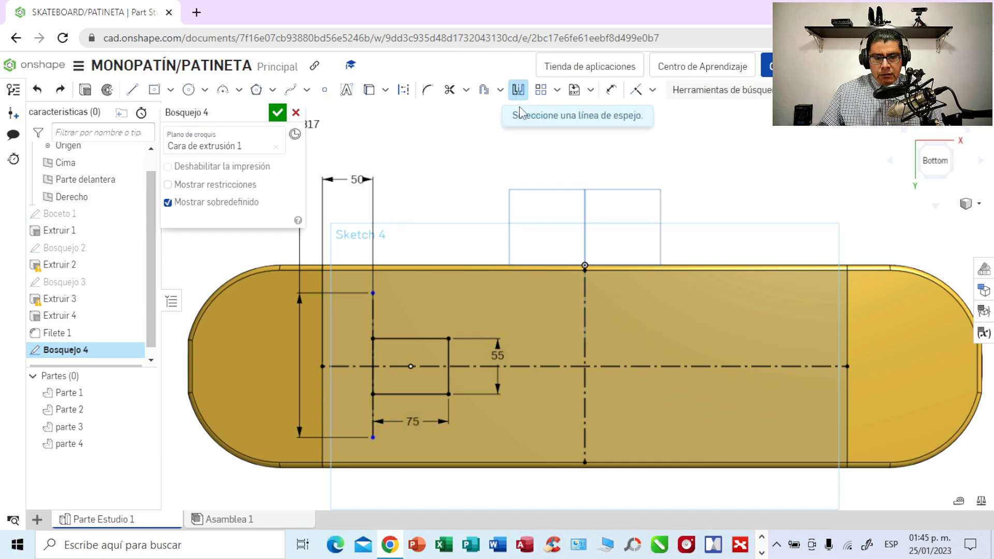
{"action": "left_click", "coordinate": [585, 311]}
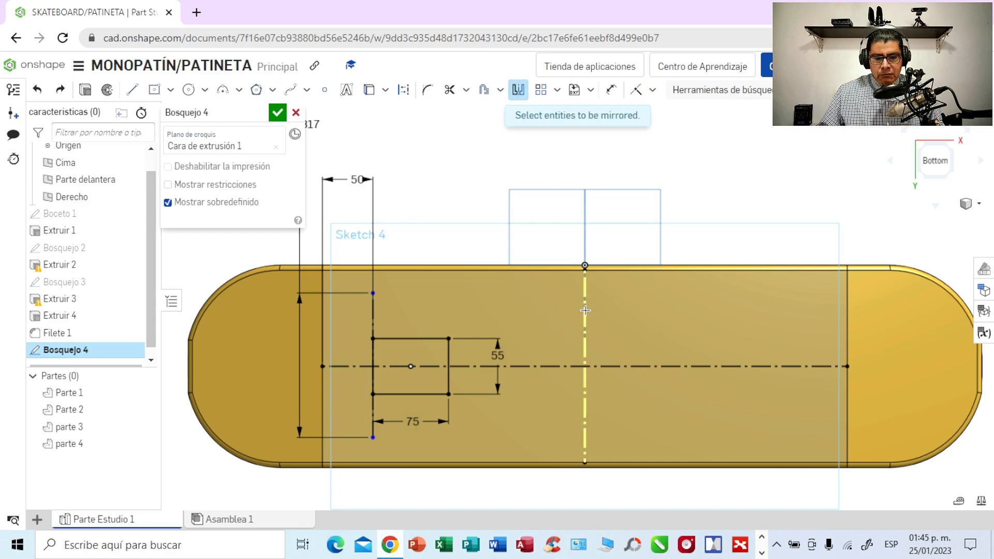
{"action": "left_click", "coordinate": [424, 339]}
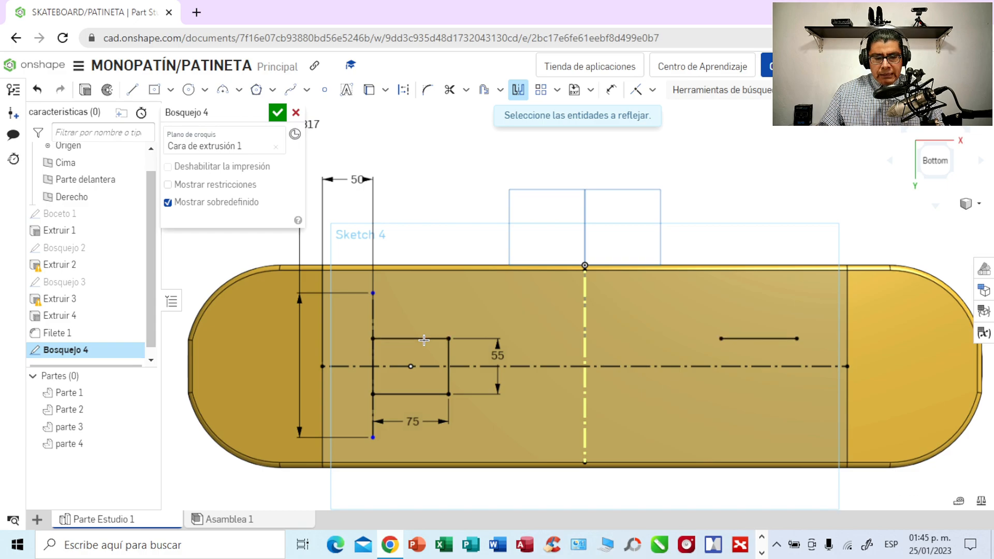
{"action": "left_click", "coordinate": [418, 395]}
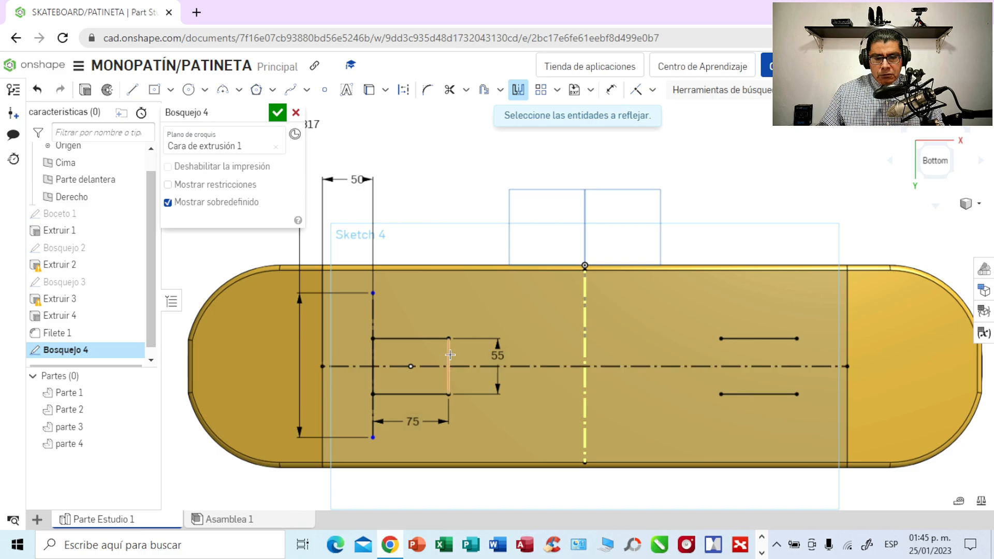
{"action": "left_click", "coordinate": [373, 354]}
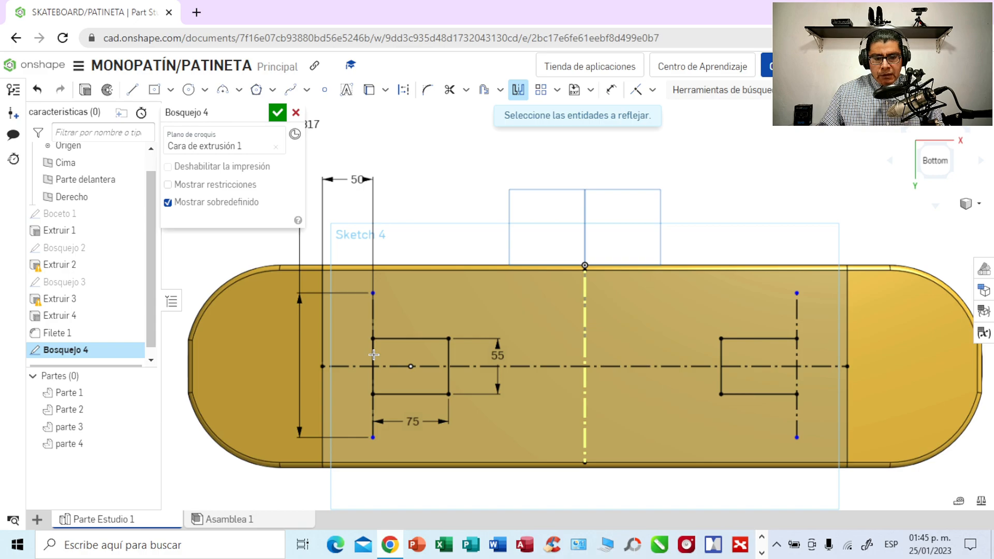
{"action": "left_click", "coordinate": [36, 91]}
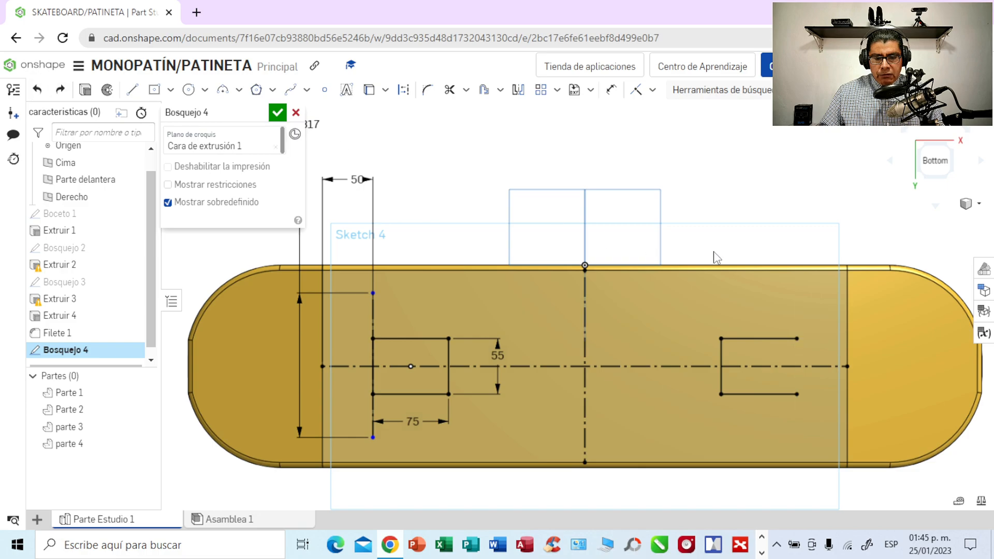
- Close the open outer end of the mirrored rectangle with a 55 mm line
{"action": "left_click", "coordinate": [132, 89]}
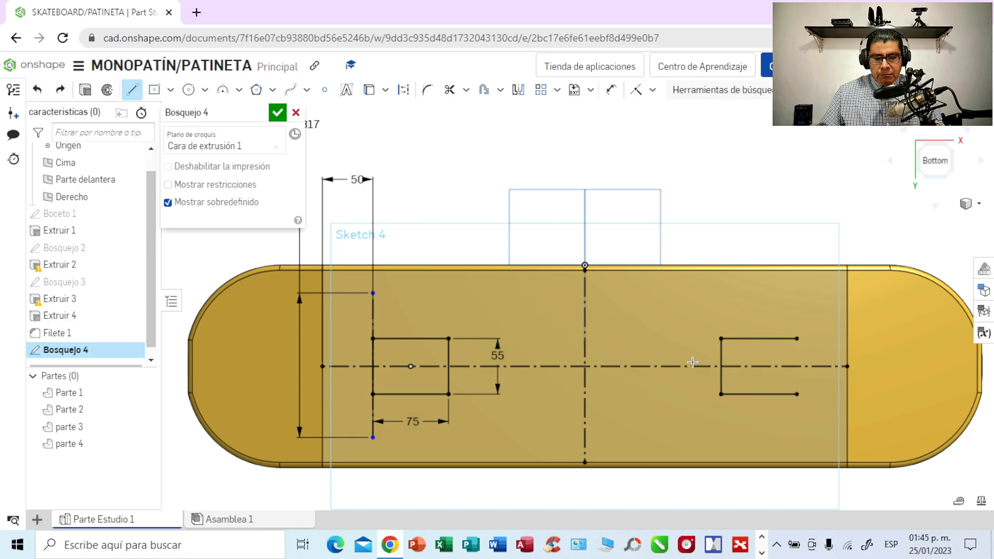
{"action": "left_click", "coordinate": [797, 341]}
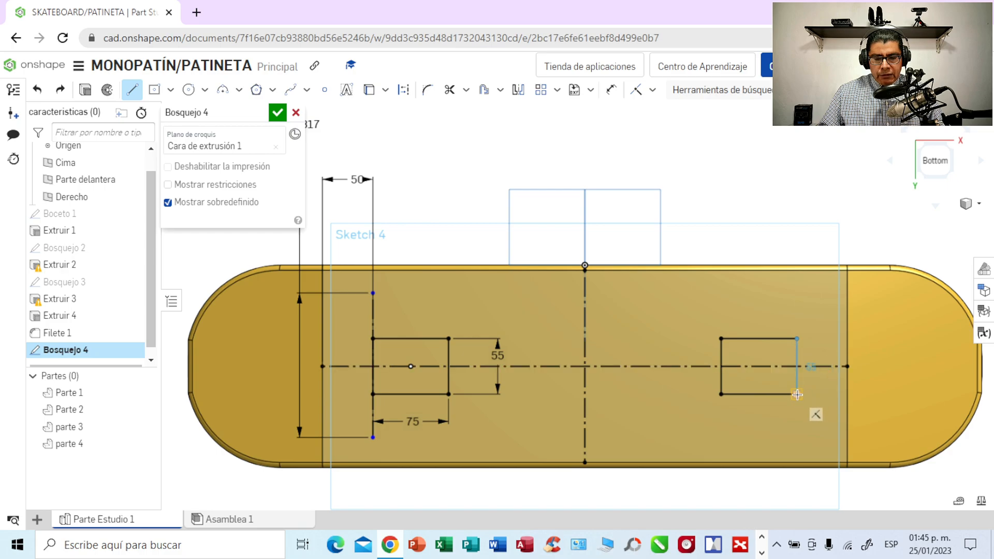
{"action": "left_click", "coordinate": [797, 395]}
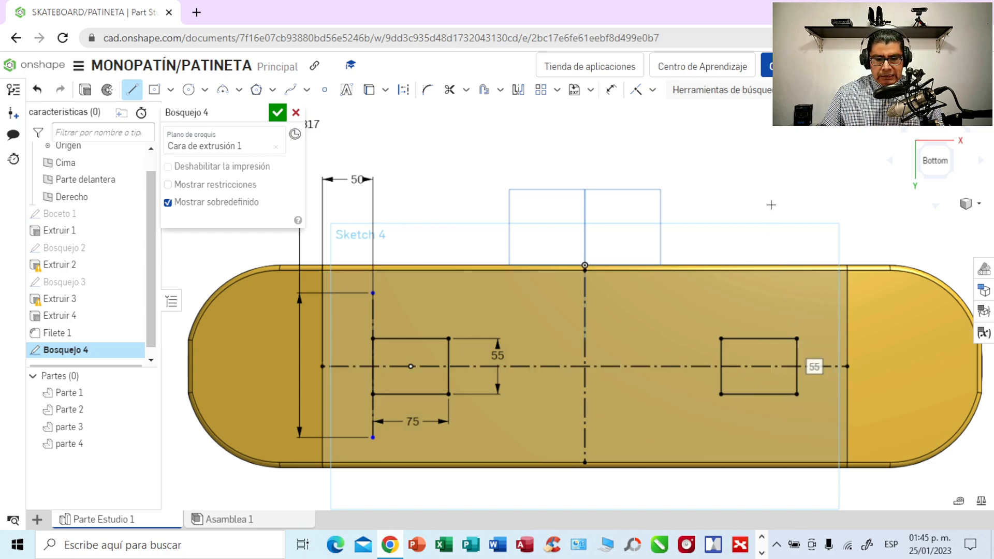
- Extrude both underside rectangles 5 mm outward from the deck as new separate parts
{"action": "mouse_move", "coordinate": [775, 181]}
{"action": "right_mouse_down"}
{"action": "mouse_move", "coordinate": [774, 147]}
{"action": "mouse_move", "coordinate": [775, 161]}
{"action": "right_mouse_up"}
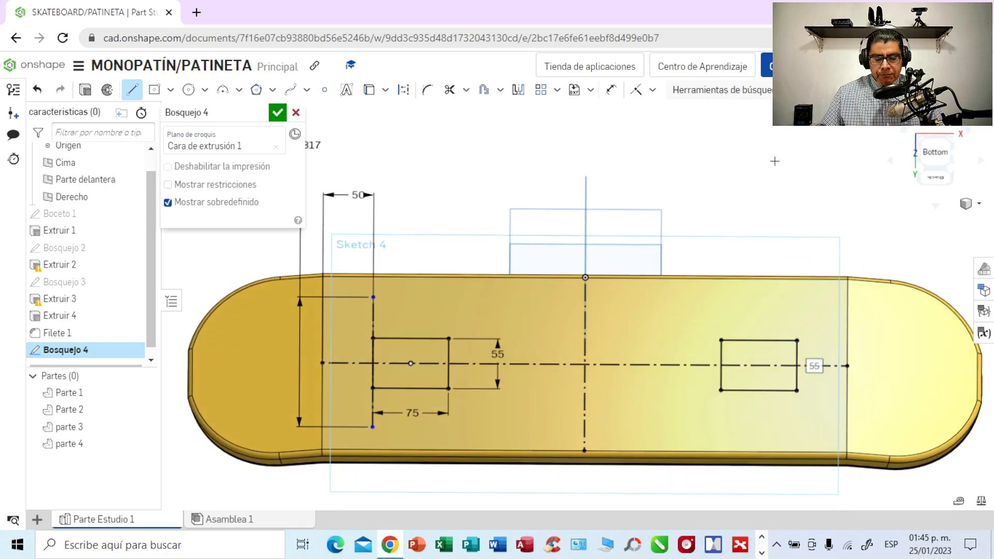
{"action": "left_click", "coordinate": [720, 352]}
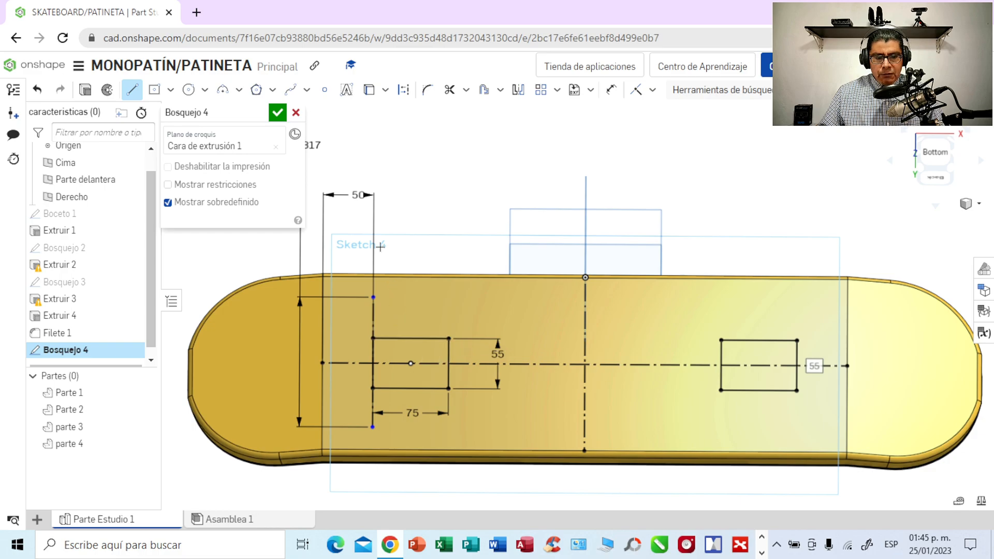
{"action": "left_click", "coordinate": [86, 92]}
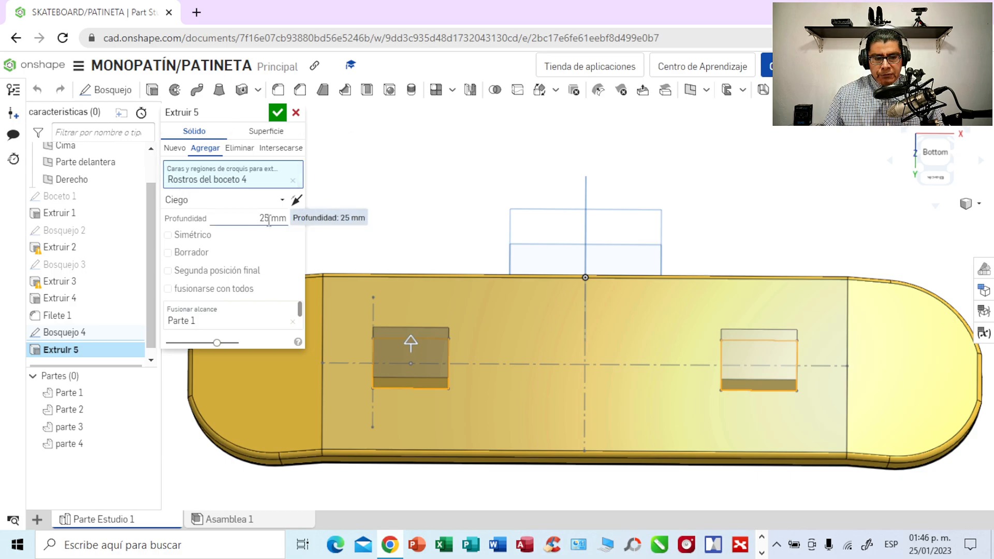
{"action": "left_click", "coordinate": [176, 149]}
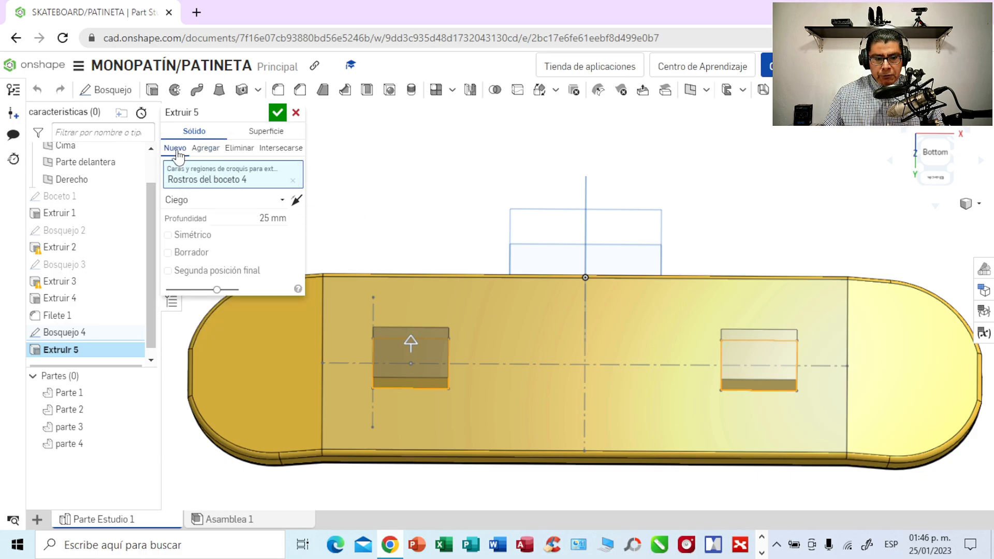
{"action": "left_click", "coordinate": [270, 218]}
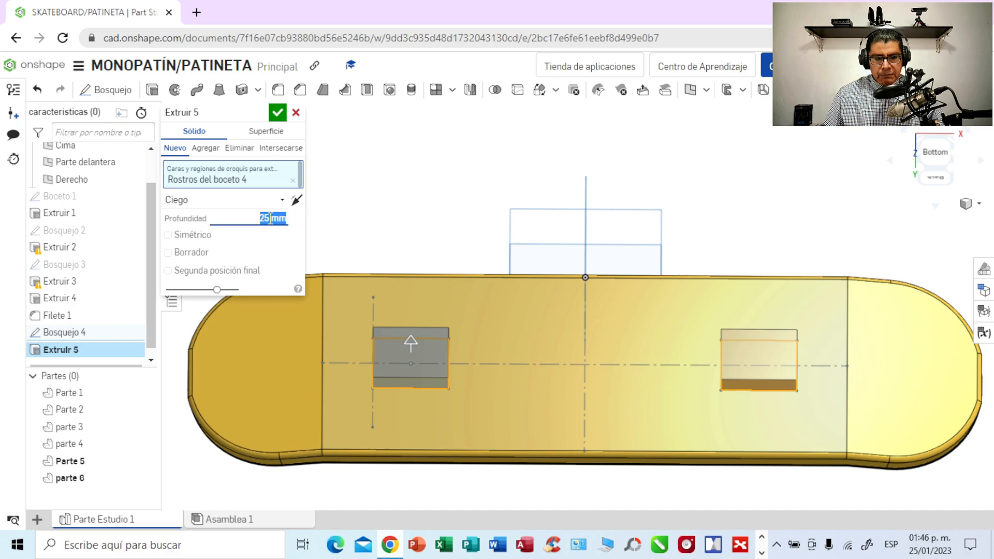
{"action": "key", "text": "BackSpace"}
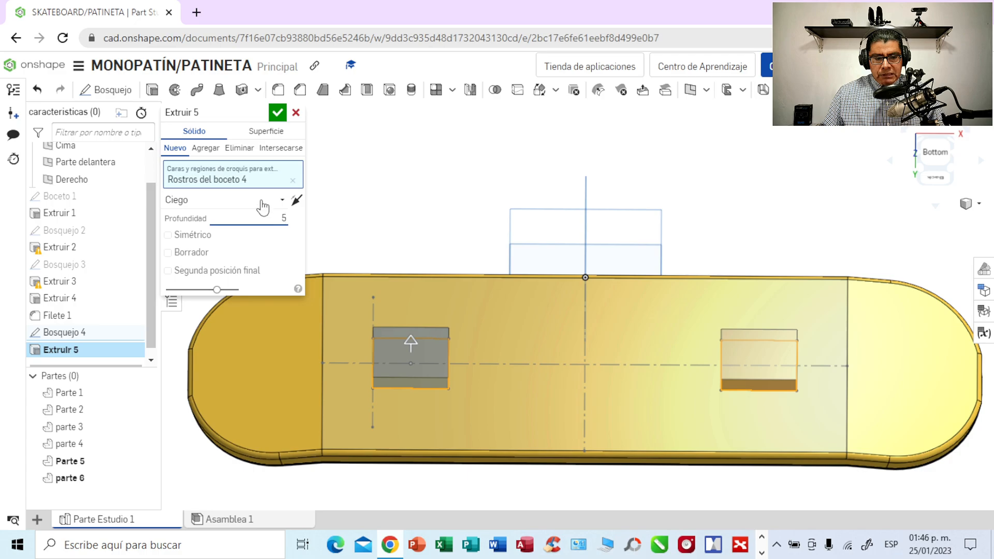
{"action": "left_click", "coordinate": [277, 116]}
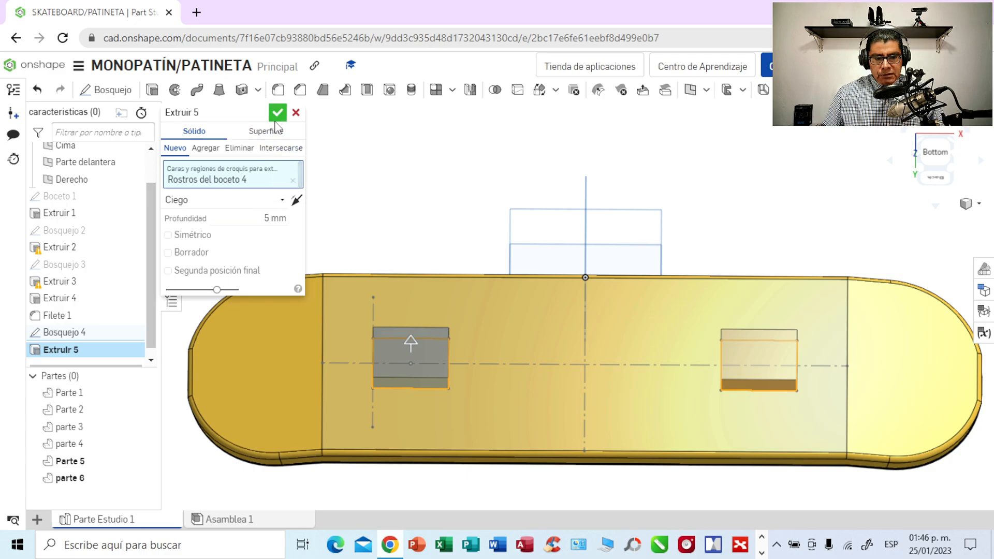
{"action": "right_click_drag", "start_coordinate": [704, 209], "coordinate": [719, 170]}
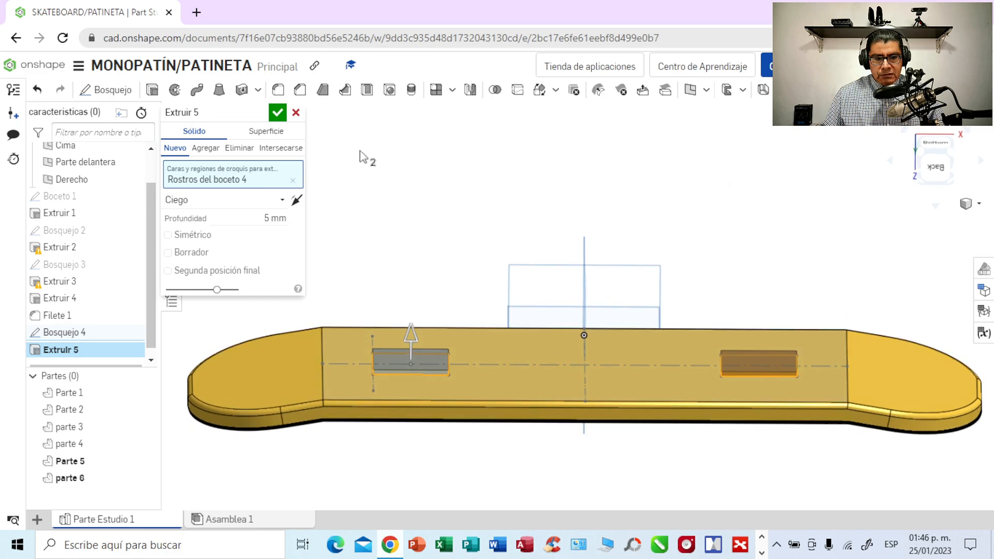
{"action": "left_click", "coordinate": [278, 112]}
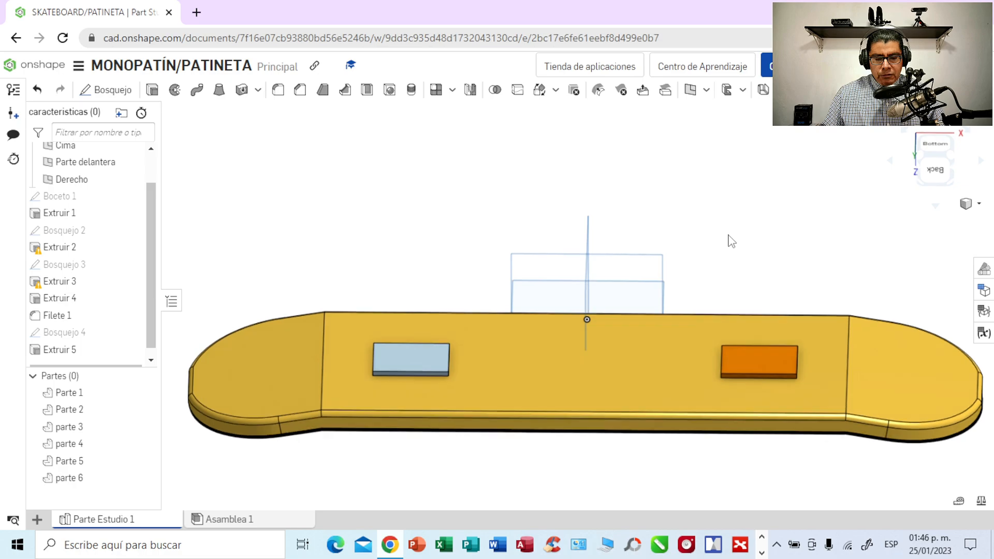
- Set the appearance of both extruded rectangular plates to light blue, colour 9DCFED
{"action": "right_click_drag", "start_coordinate": [729, 224], "coordinate": [726, 234]}
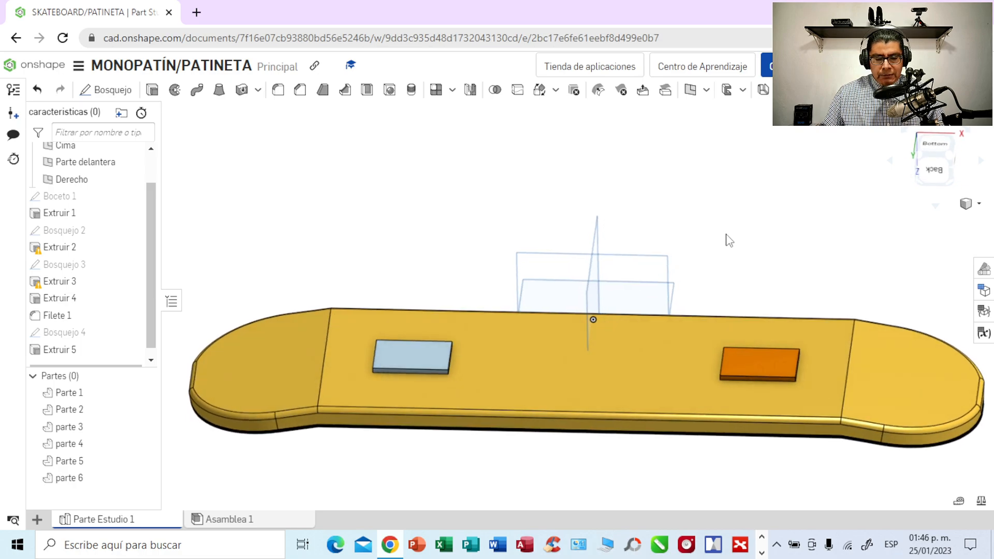
{"action": "left_click", "coordinate": [78, 482]}
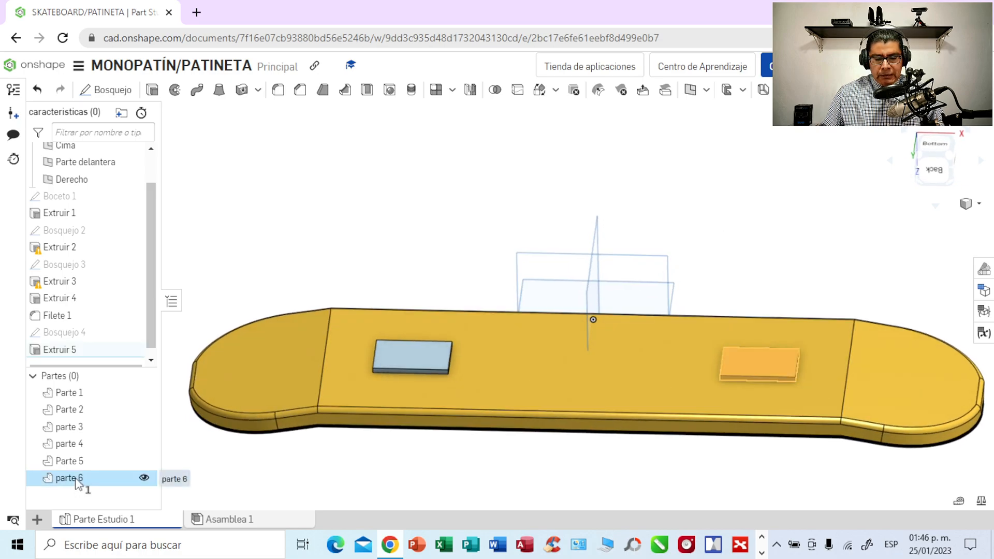
{"action": "right_click", "coordinate": [76, 484]}
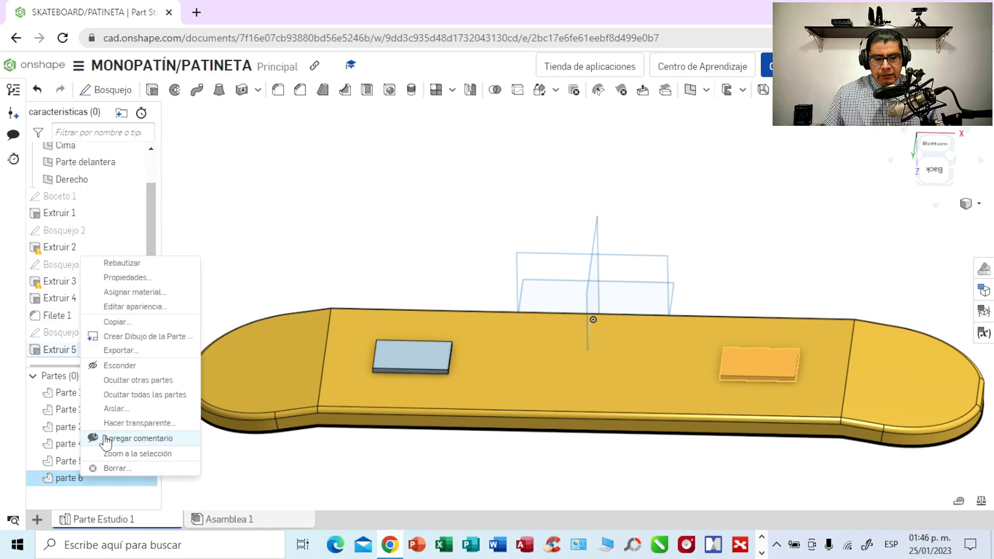
{"action": "left_click", "coordinate": [138, 308]}
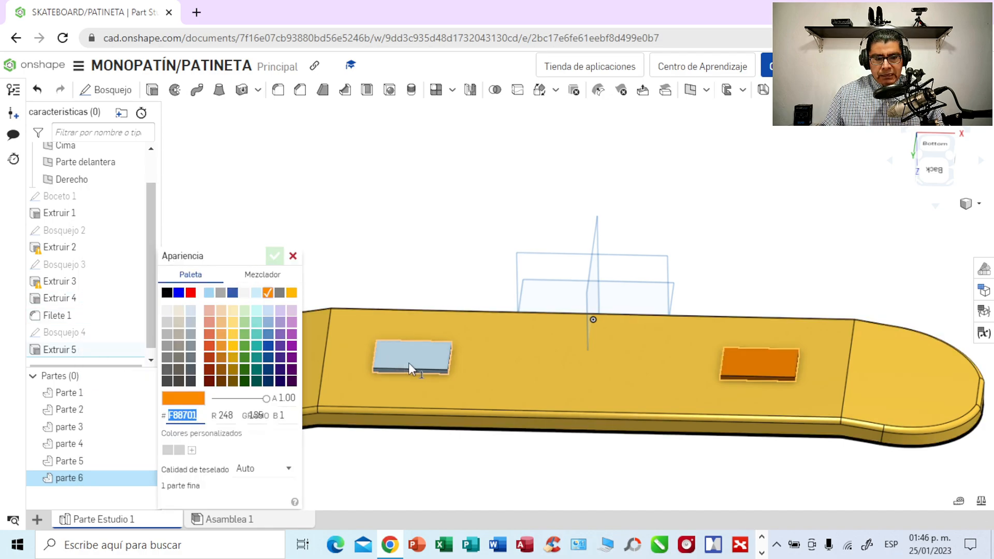
{"action": "left_click", "coordinate": [191, 311]}
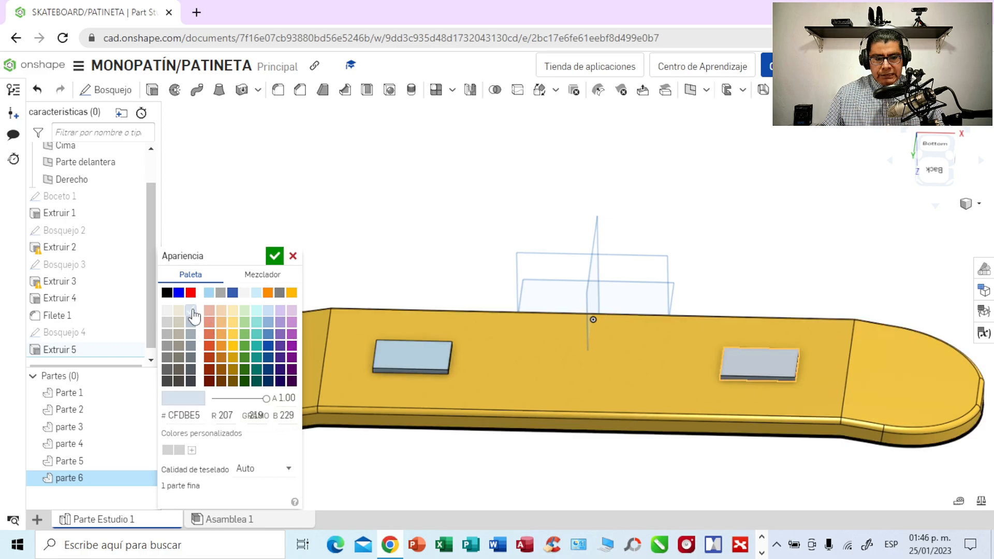
{"action": "left_click", "coordinate": [395, 359]}
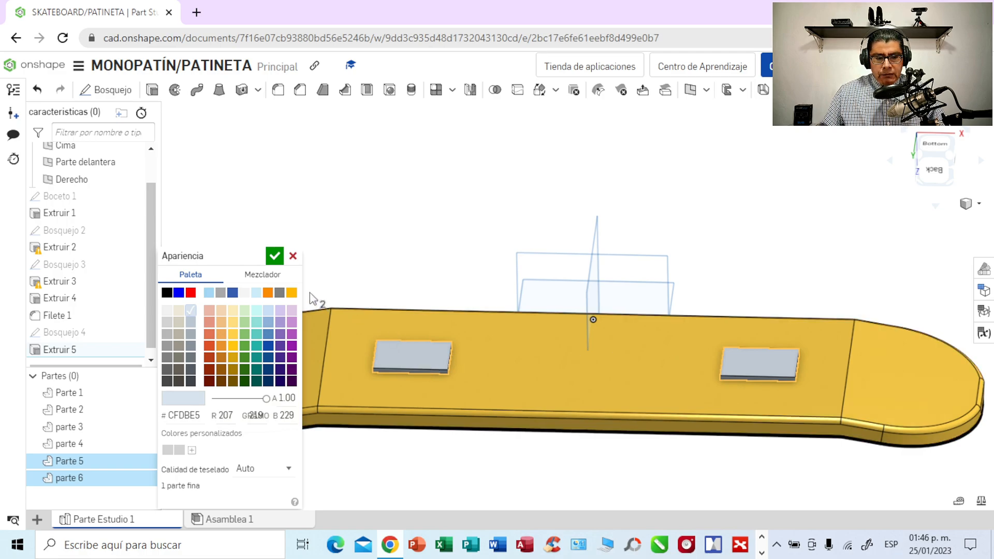
{"action": "left_click", "coordinate": [209, 293]}
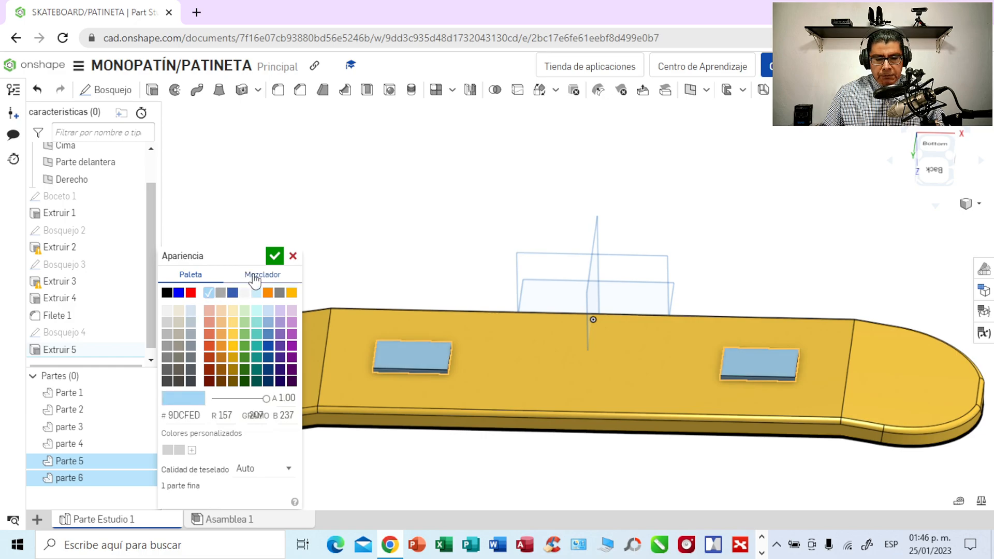
{"action": "left_click", "coordinate": [274, 257]}
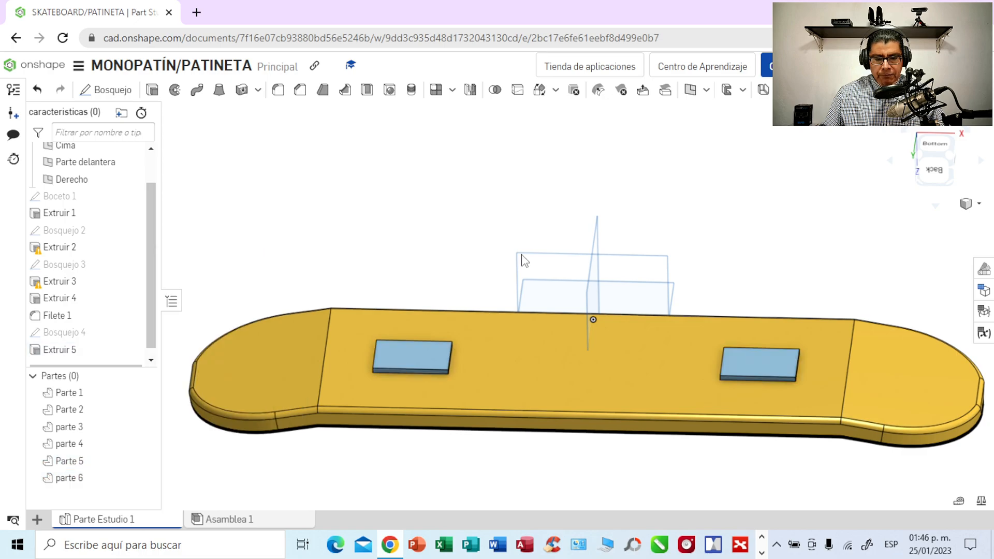
- Set the appearance of both rectangular plates under the deck to black, colour 000000
{"action": "right_click_drag", "start_coordinate": [703, 255], "coordinate": [700, 349]}
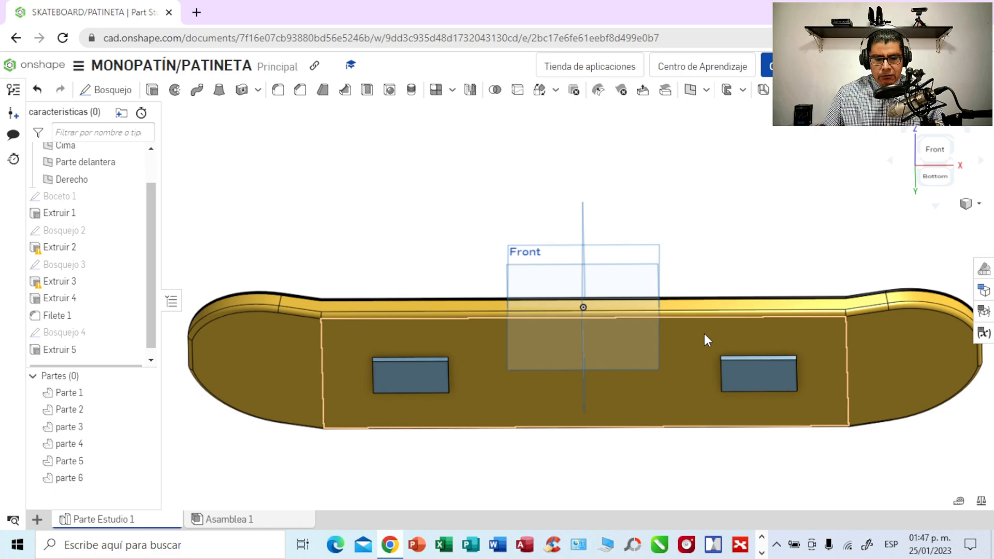
{"action": "right_click_drag", "start_coordinate": [708, 269], "coordinate": [707, 161]}
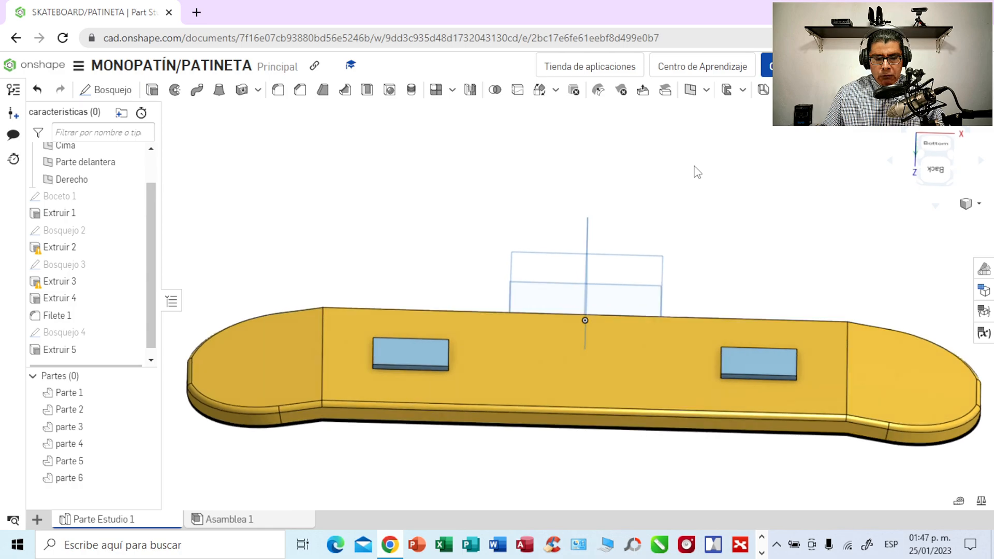
{"action": "left_click", "coordinate": [65, 480]}
{"action": "right_click", "coordinate": [65, 481]}
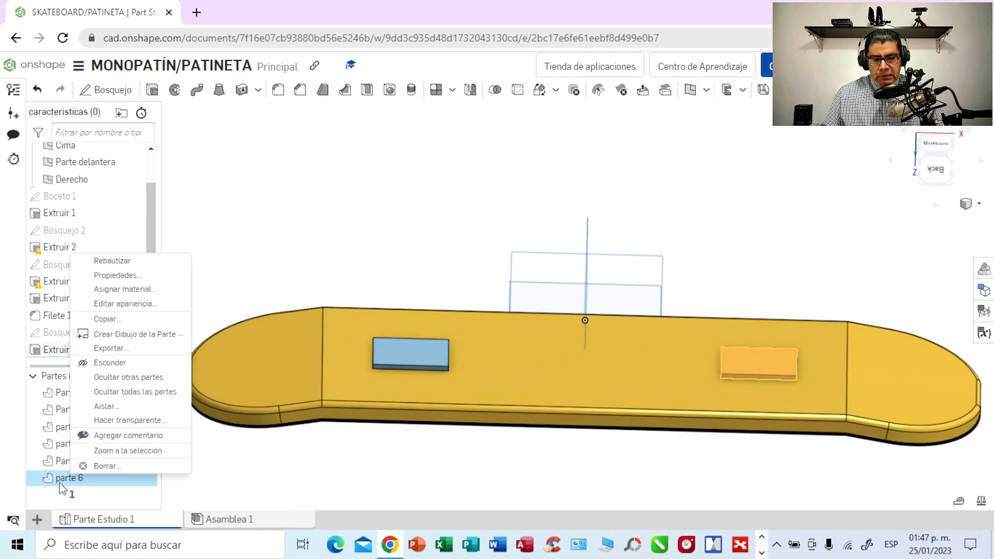
{"action": "left_click", "coordinate": [140, 305]}
{"action": "left_click", "coordinate": [166, 293]}
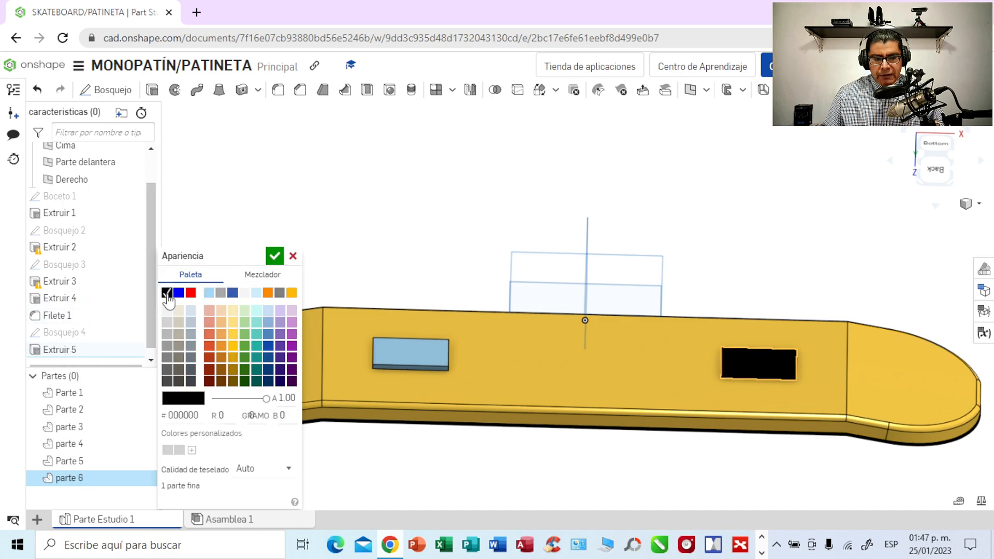
{"action": "left_click", "coordinate": [399, 350]}
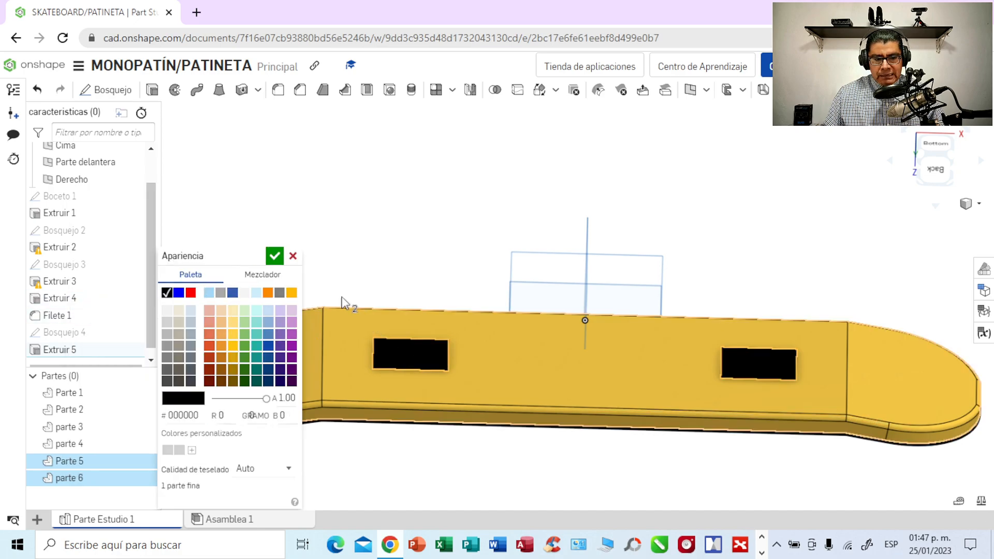
{"action": "left_click", "coordinate": [275, 255]}
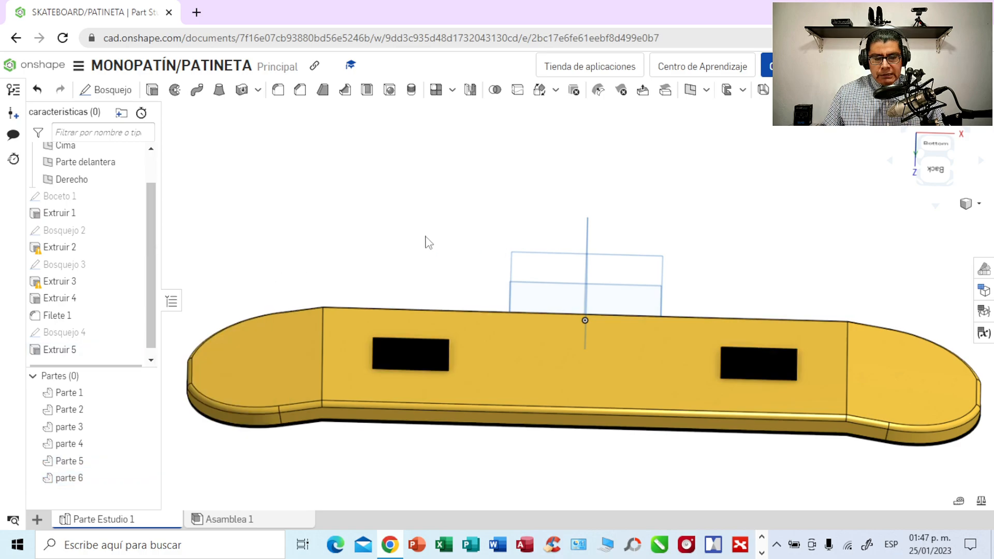
{"action": "right_click_drag", "start_coordinate": [426, 236], "coordinate": [428, 213]}
{"action": "scroll", "coordinate": [421, 236], "scroll_direction": "up", "scroll_amount": 3}
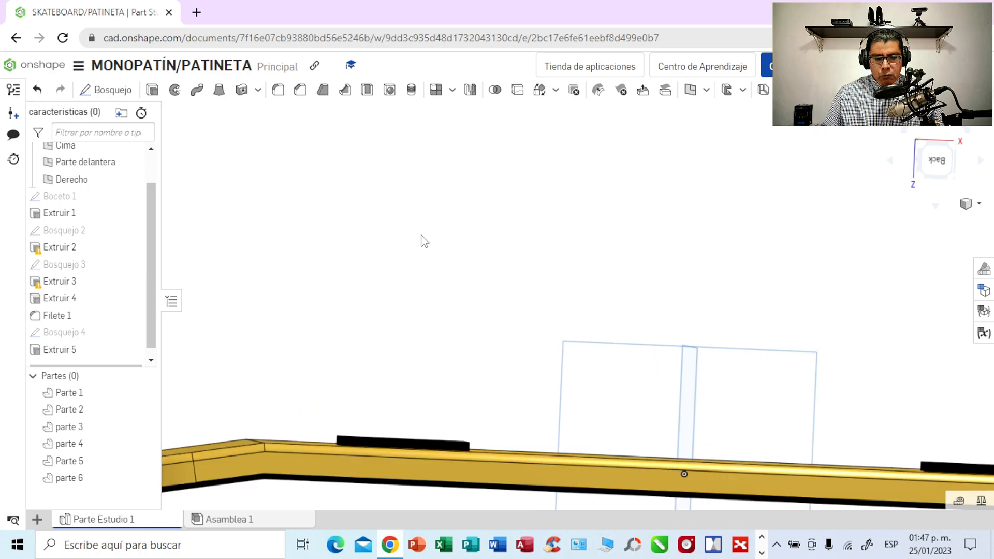
{"action": "scroll", "coordinate": [425, 252], "scroll_direction": "up", "scroll_amount": 2}
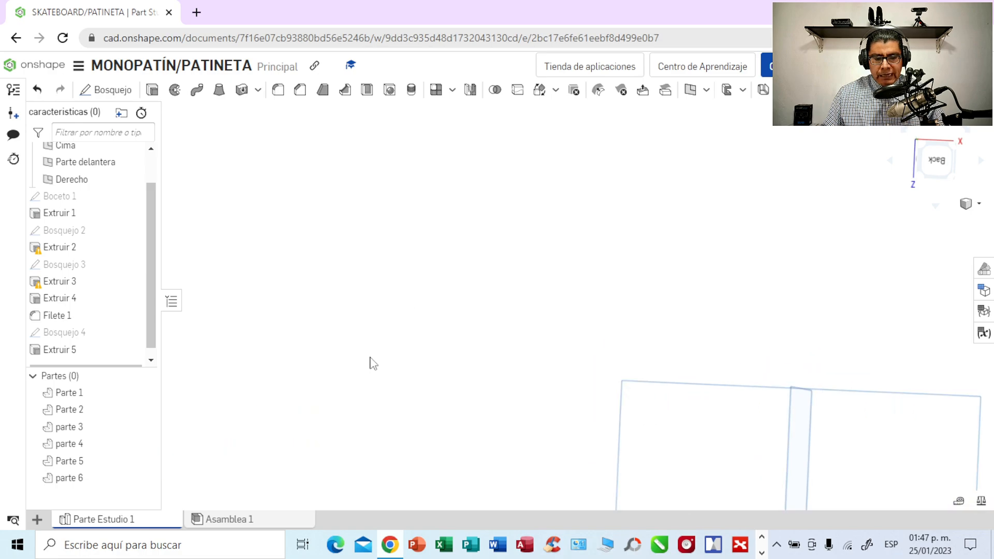
{"action": "middle_click_drag", "start_coordinate": [373, 362], "coordinate": [401, 247]}
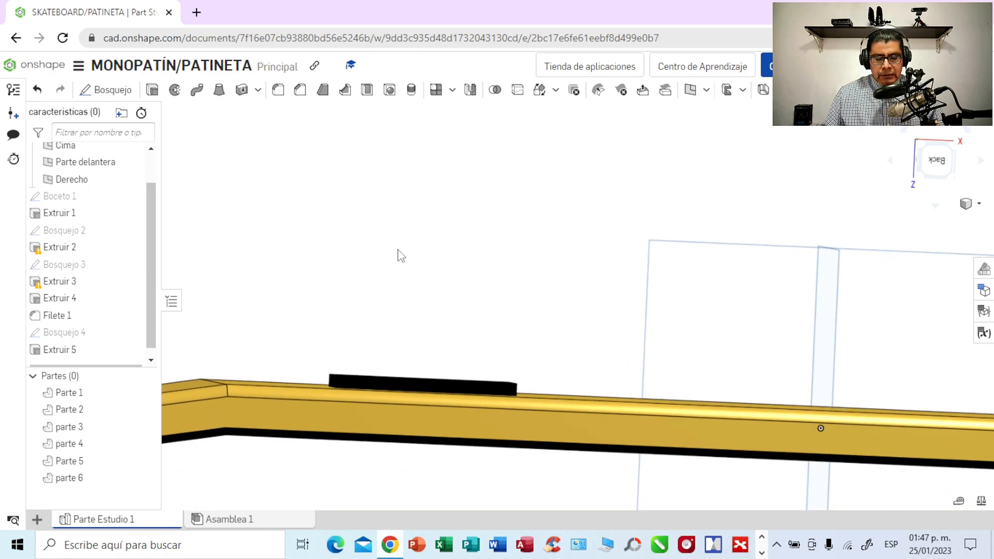
- Examine the two black mounting plates under the deck from the side and from straight below
{"action": "scroll", "coordinate": [400, 261], "scroll_direction": "up", "scroll_amount": 3}
{"action": "middle_click_drag", "start_coordinate": [395, 337], "coordinate": [540, 237]}
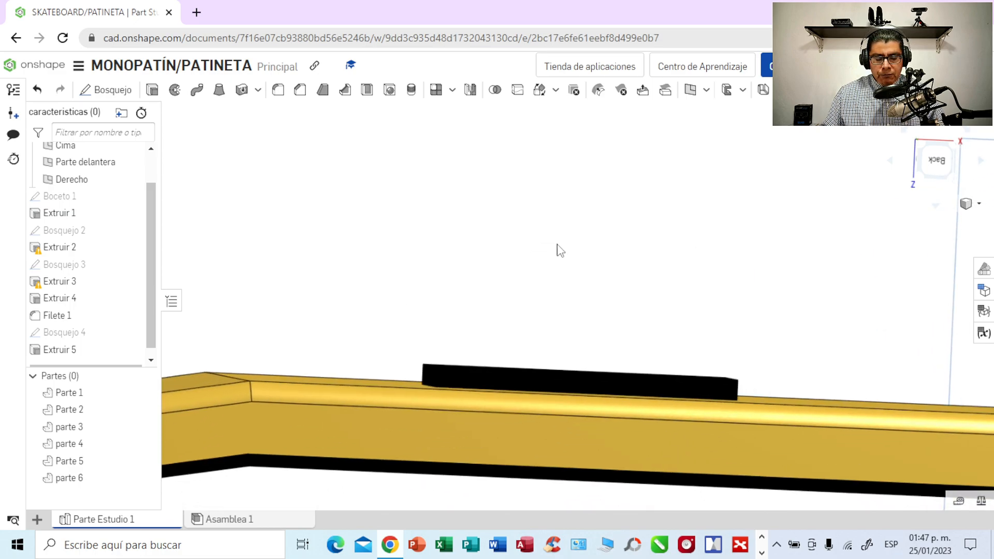
{"action": "mouse_move", "coordinate": [559, 249]}
{"action": "right_mouse_down"}
{"action": "mouse_move", "coordinate": [570, 254]}
{"action": "mouse_move", "coordinate": [554, 255]}
{"action": "mouse_move", "coordinate": [555, 268]}
{"action": "mouse_move", "coordinate": [557, 253]}
{"action": "right_mouse_up"}
{"action": "scroll", "coordinate": [552, 255], "scroll_direction": "down", "scroll_amount": 2}
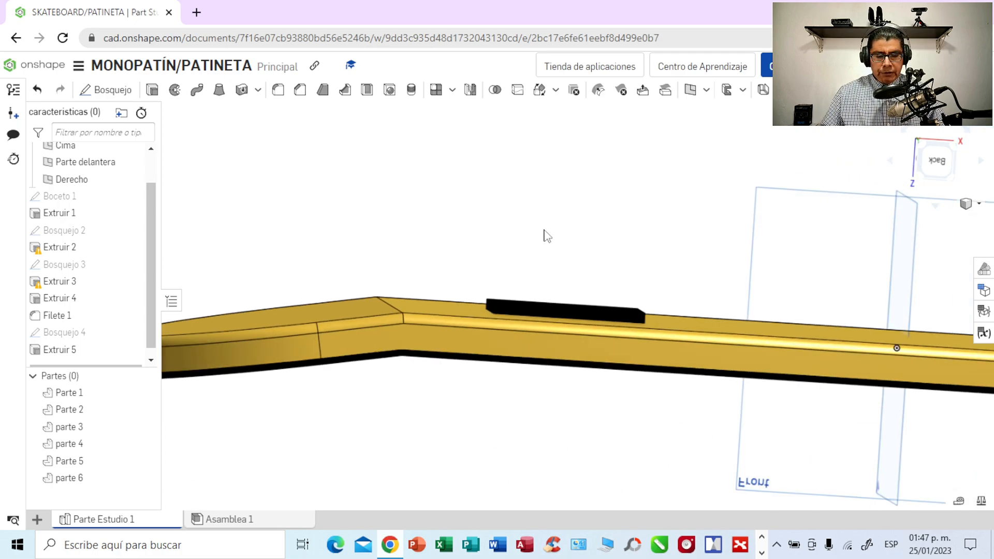
{"action": "left_click", "coordinate": [933, 164]}
{"action": "right_click_drag", "start_coordinate": [768, 238], "coordinate": [768, 166]}
{"action": "left_click", "coordinate": [927, 164]}
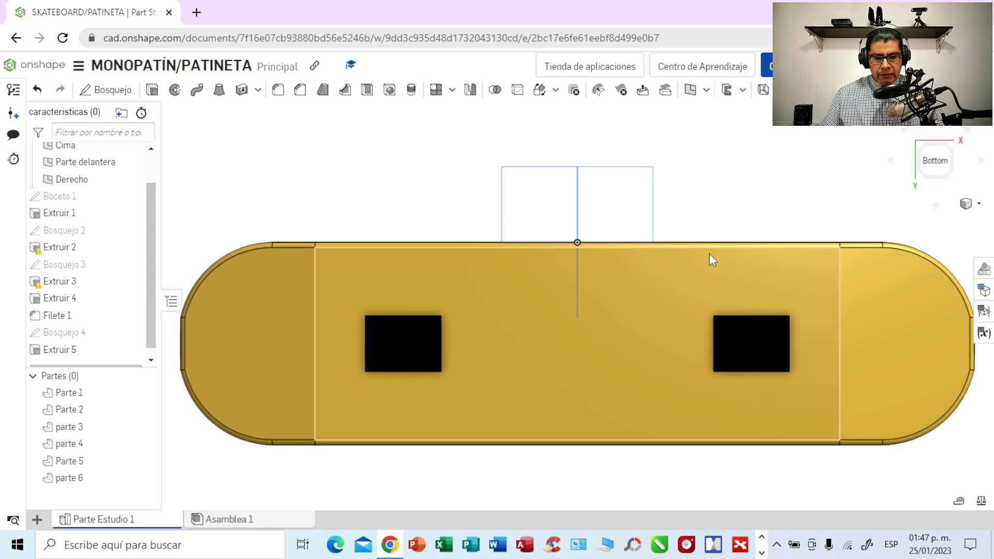
{"action": "scroll", "coordinate": [709, 253], "scroll_direction": "up", "scroll_amount": 3}
{"action": "scroll", "coordinate": [755, 198], "scroll_direction": "up", "scroll_amount": 2}
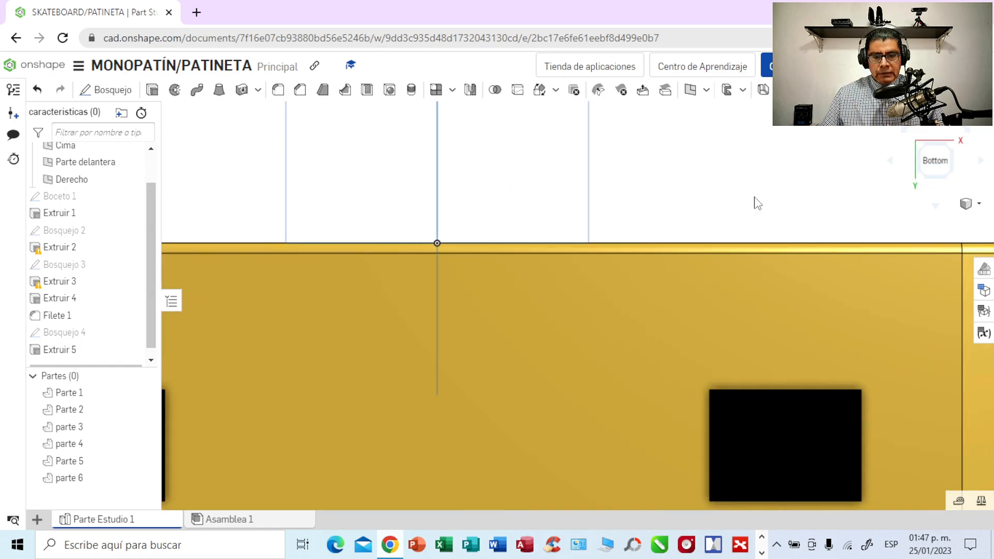
{"action": "middle_click_drag", "start_coordinate": [748, 195], "coordinate": [848, 188]}
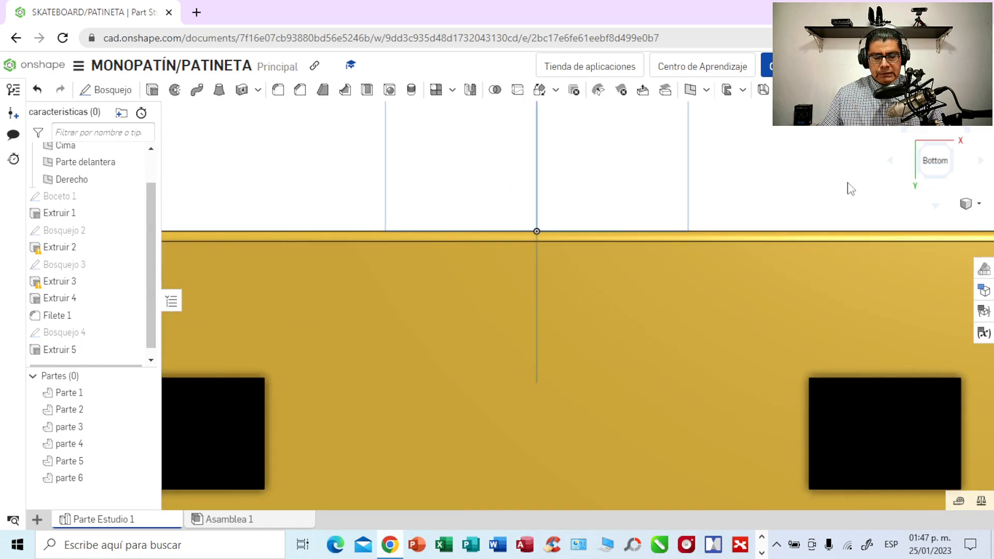
{"action": "middle_click_drag", "start_coordinate": [266, 191], "coordinate": [401, 186]}
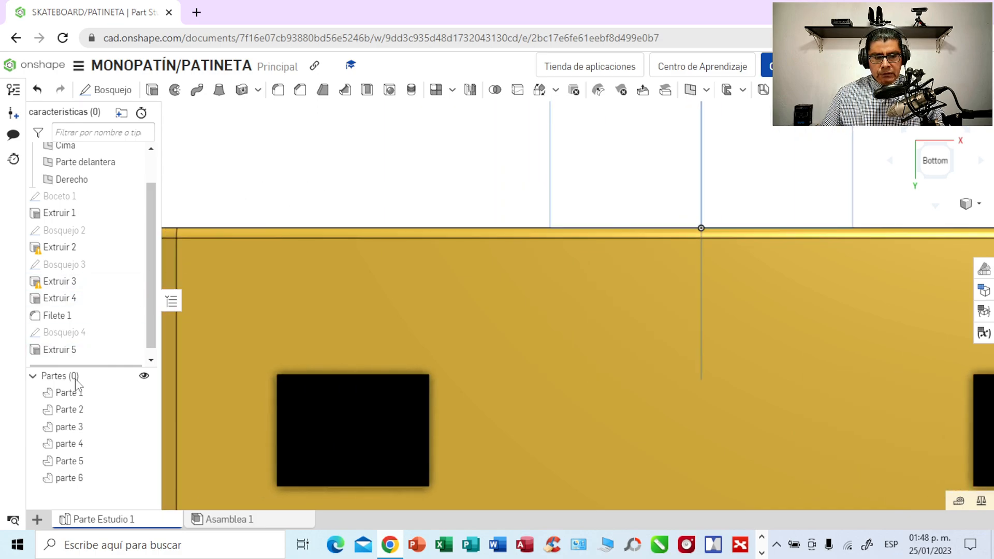
{"action": "left_click", "coordinate": [77, 336]}
{"action": "double_click", "coordinate": [77, 334]}
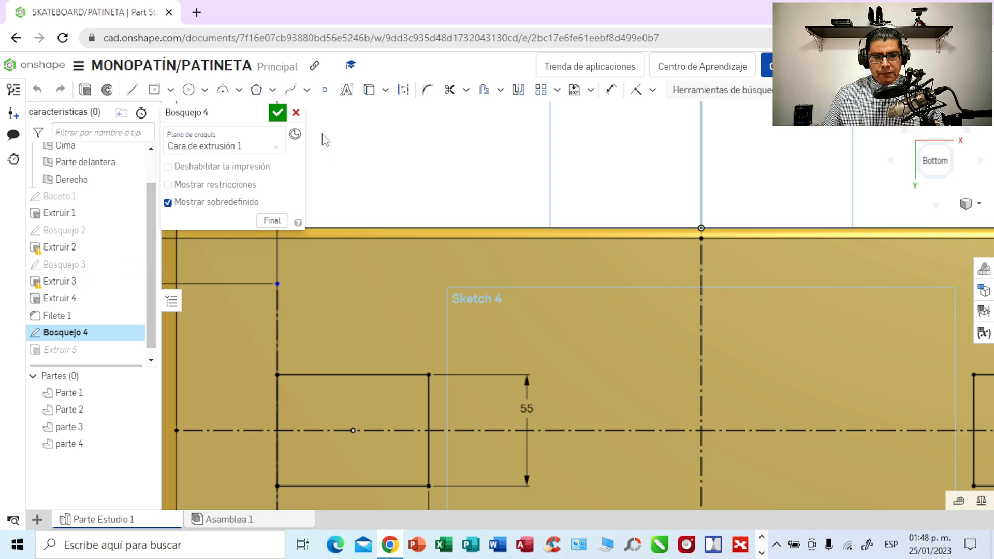
{"action": "left_click", "coordinate": [296, 113]}
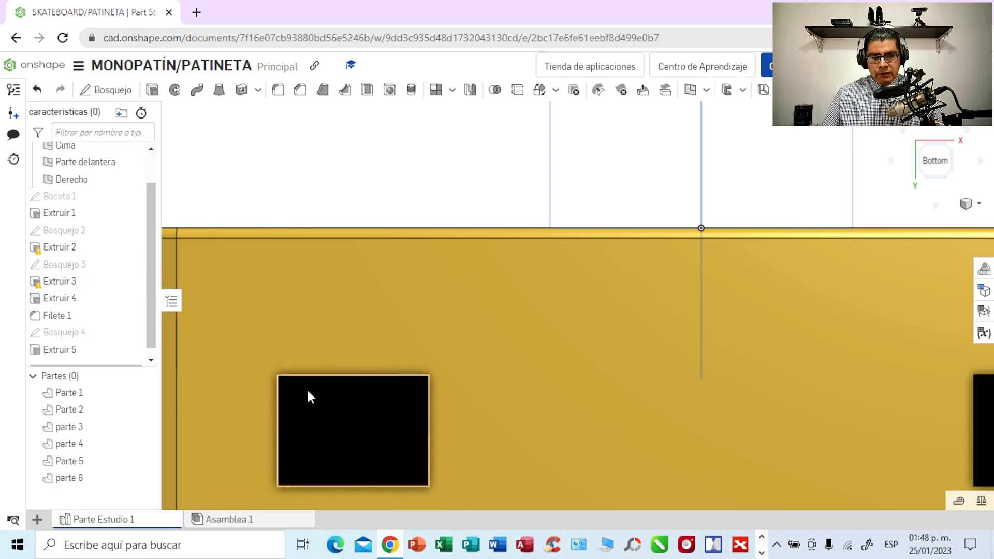
- Try to extrude a new sketch on one black plate's outer face 5 mm as a new part
{"action": "left_click", "coordinate": [311, 404]}
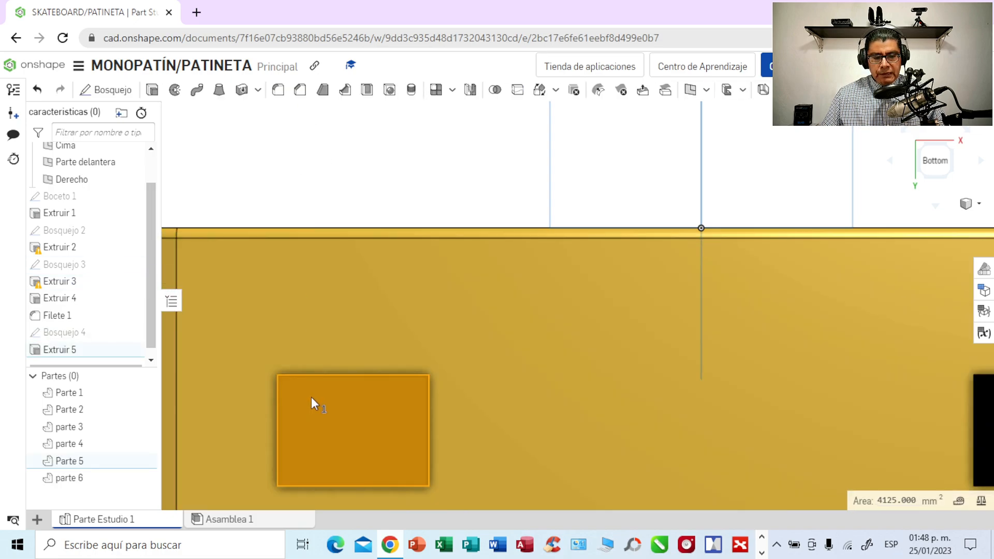
{"action": "left_click", "coordinate": [109, 91]}
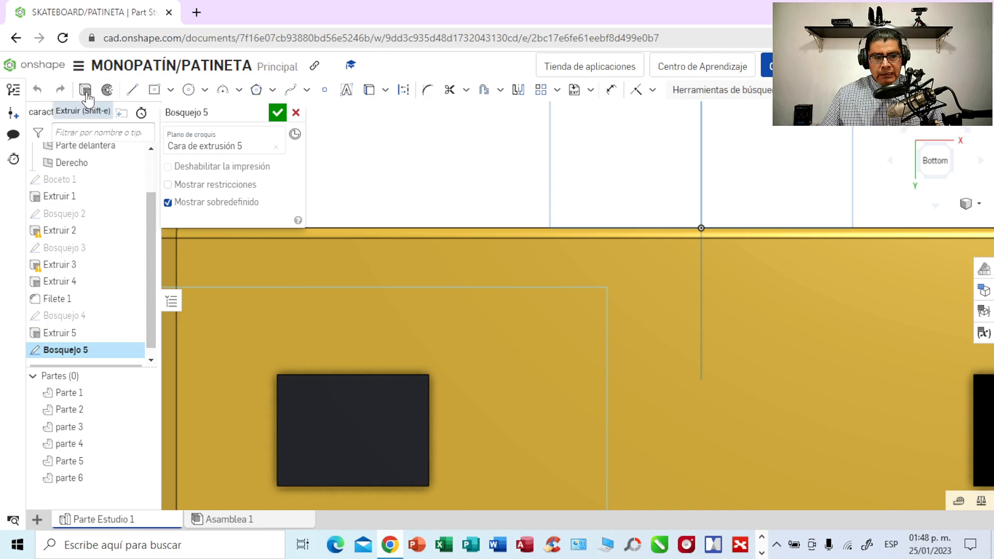
{"action": "left_click", "coordinate": [85, 93]}
{"action": "key", "text": "shift+e"}
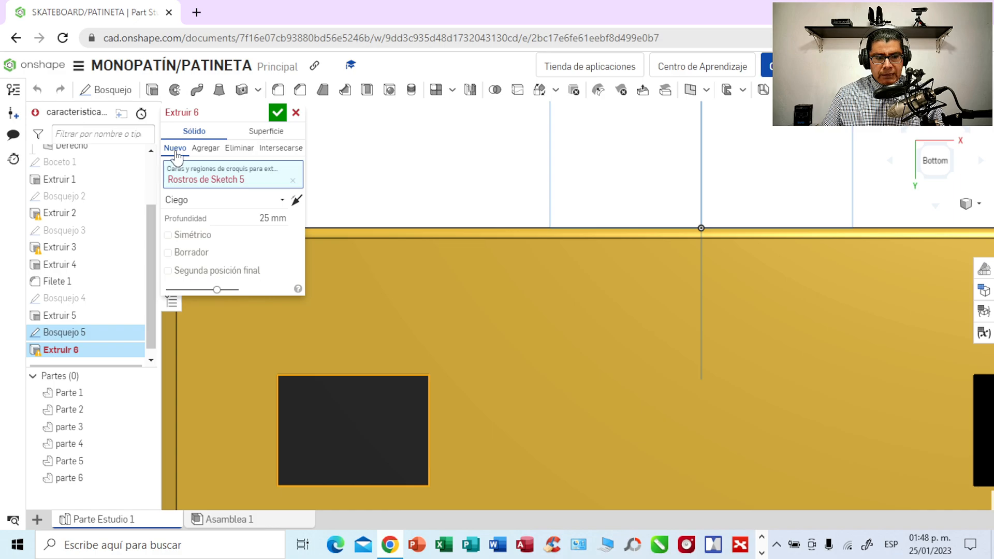
{"action": "left_click", "coordinate": [270, 218]}
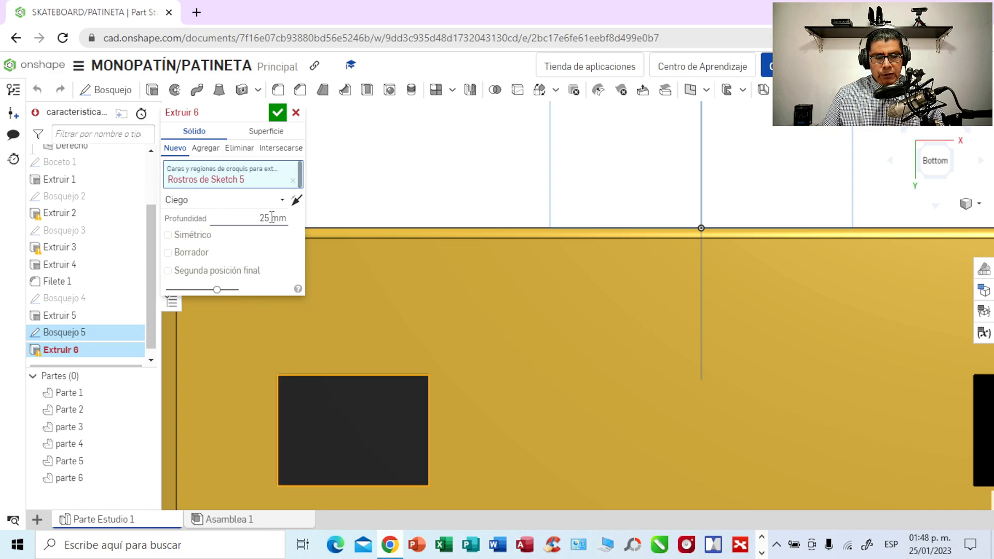
{"action": "key", "text": "BackSpace"}
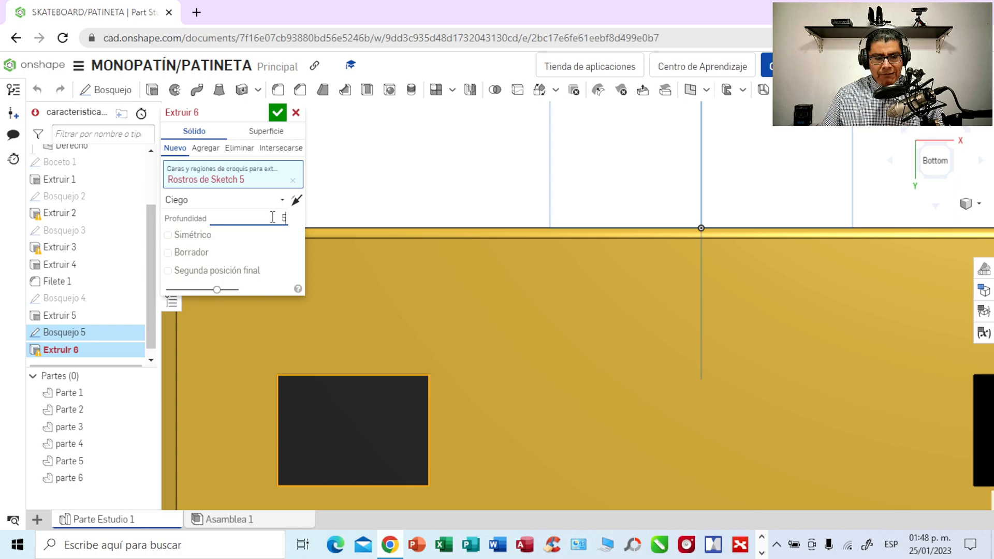
{"action": "right_click_drag", "start_coordinate": [392, 183], "coordinate": [394, 119]}
{"action": "left_click", "coordinate": [299, 203]}
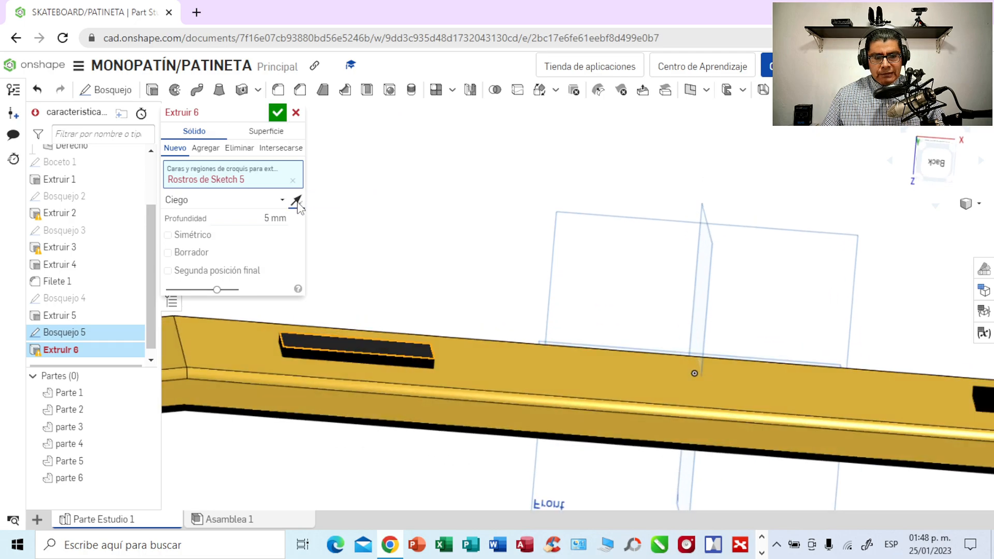
{"action": "left_click", "coordinate": [295, 113]}
{"action": "mouse_move", "coordinate": [294, 199]}
{"action": "right_mouse_down"}
{"action": "mouse_move", "coordinate": [284, 210]}
{"action": "mouse_move", "coordinate": [291, 206]}
{"action": "right_mouse_up"}
{"action": "left_click", "coordinate": [37, 90]}
- Extrude the outer faces of both black plates 5 mm outward from the deck as new separate parts
{"action": "right_click_drag", "start_coordinate": [386, 214], "coordinate": [430, 304]}
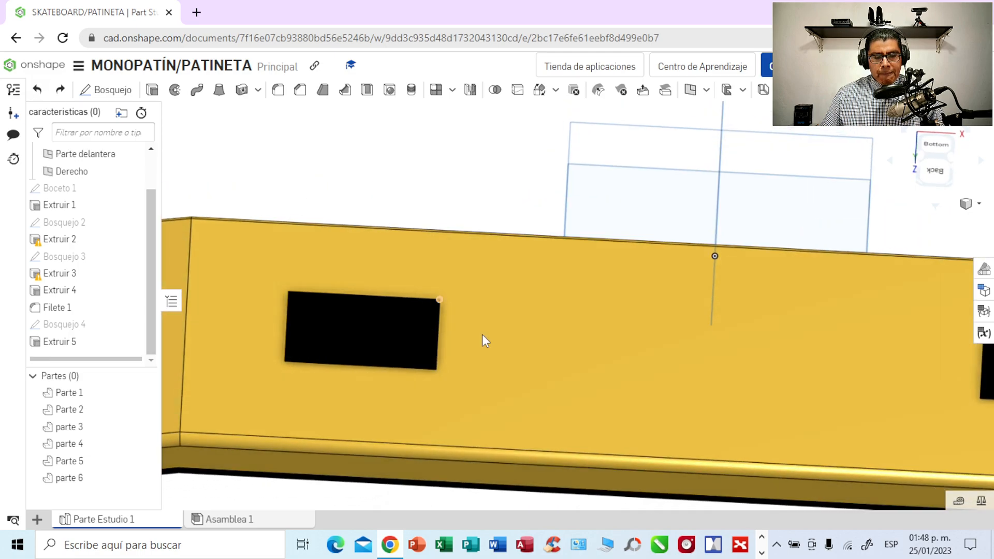
{"action": "left_click", "coordinate": [761, 553]}
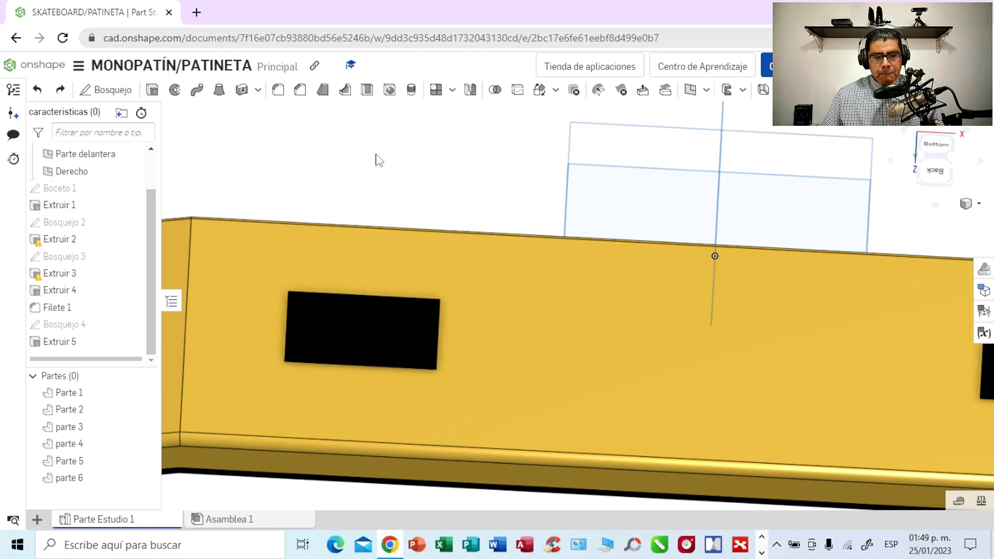
{"action": "right_click_drag", "start_coordinate": [376, 161], "coordinate": [377, 191]}
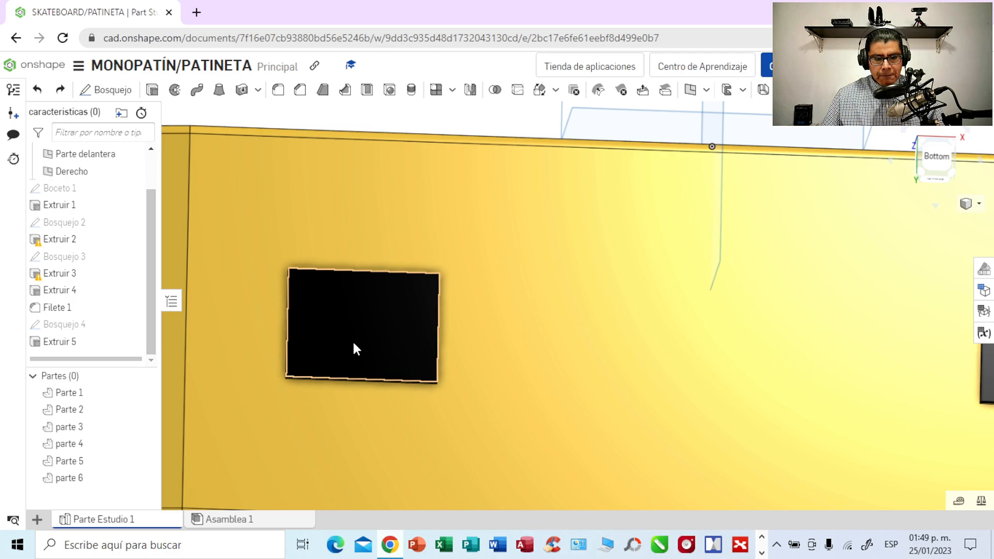
{"action": "left_click", "coordinate": [153, 92]}
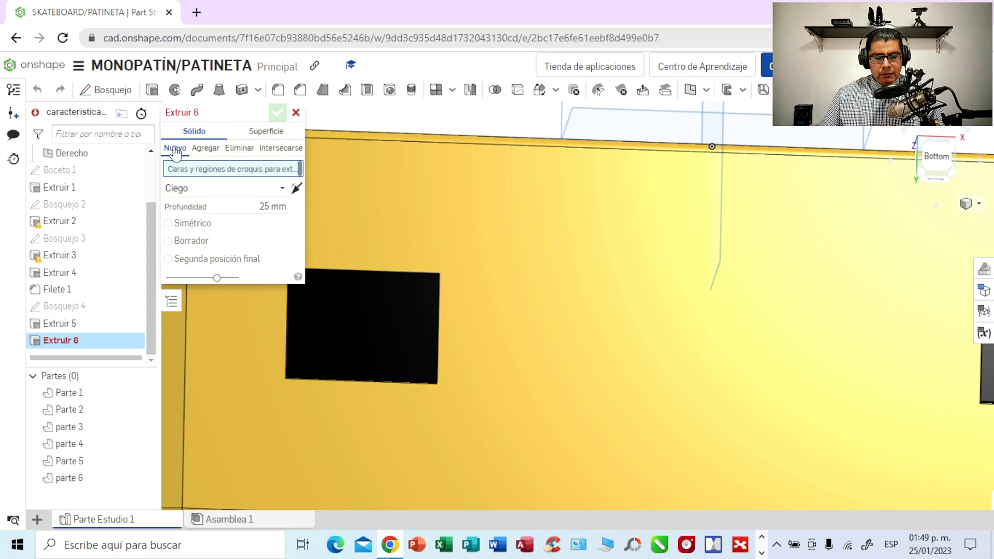
{"action": "left_click", "coordinate": [348, 298]}
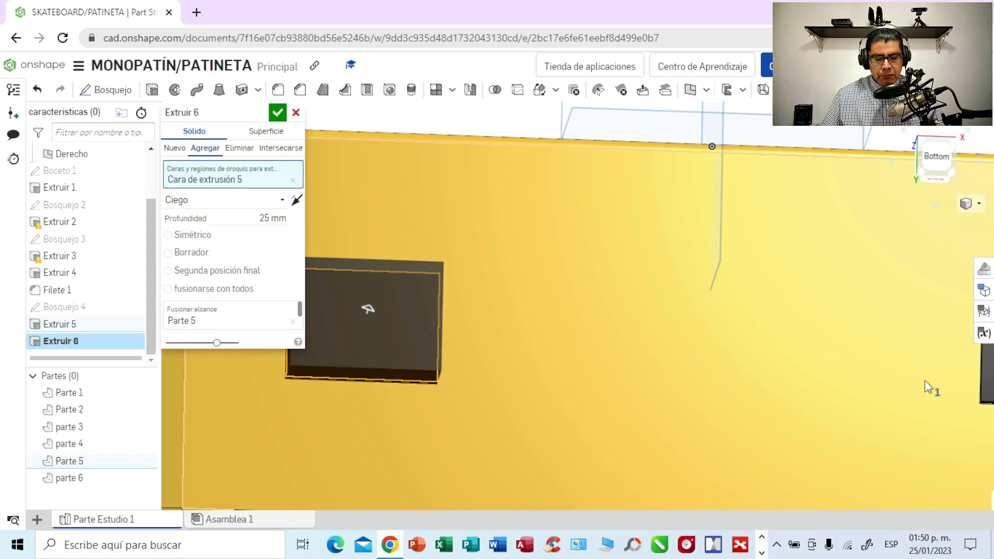
{"action": "scroll", "coordinate": [865, 420], "scroll_direction": "down", "scroll_amount": 2}
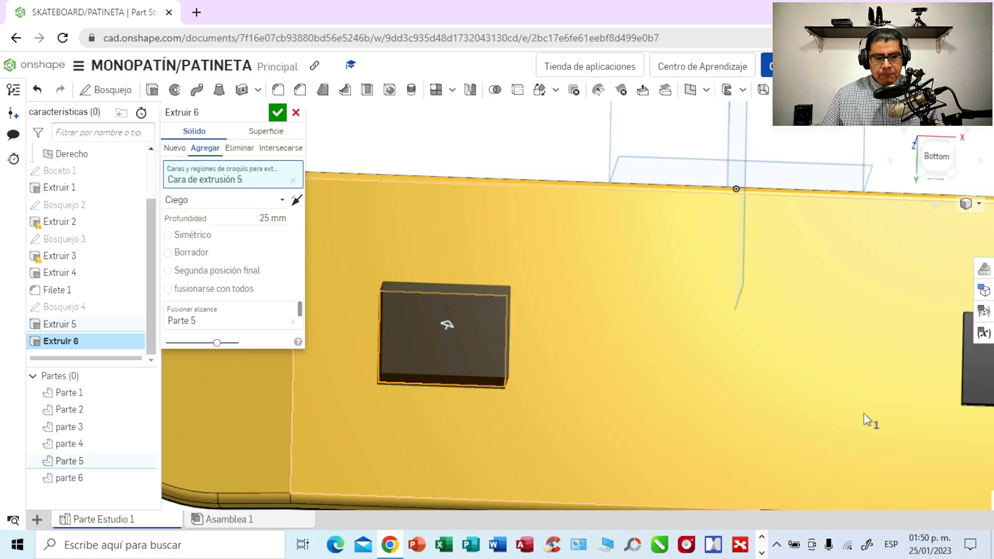
{"action": "middle_click_drag", "start_coordinate": [776, 403], "coordinate": [710, 392]}
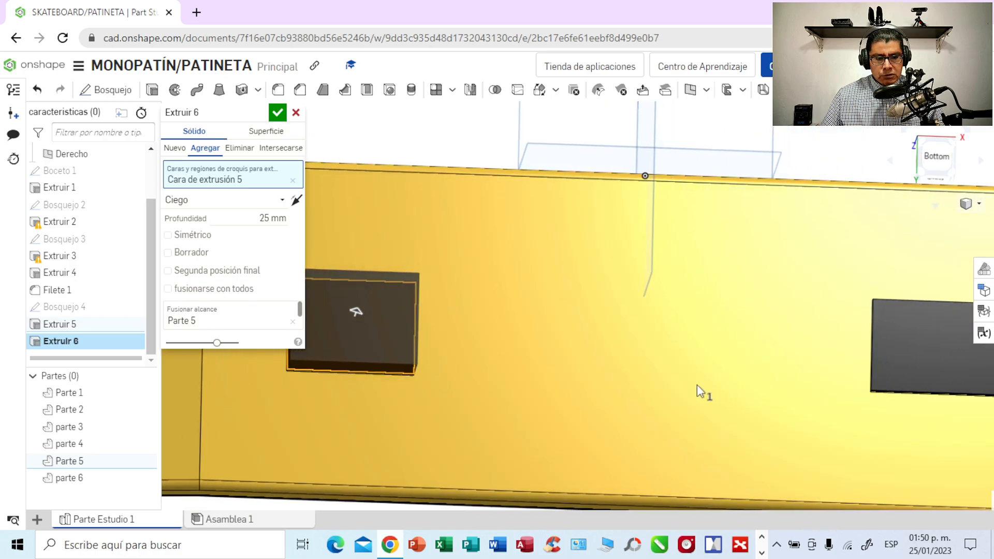
{"action": "right_click_drag", "start_coordinate": [781, 437], "coordinate": [780, 410]}
{"action": "left_click", "coordinate": [911, 375]}
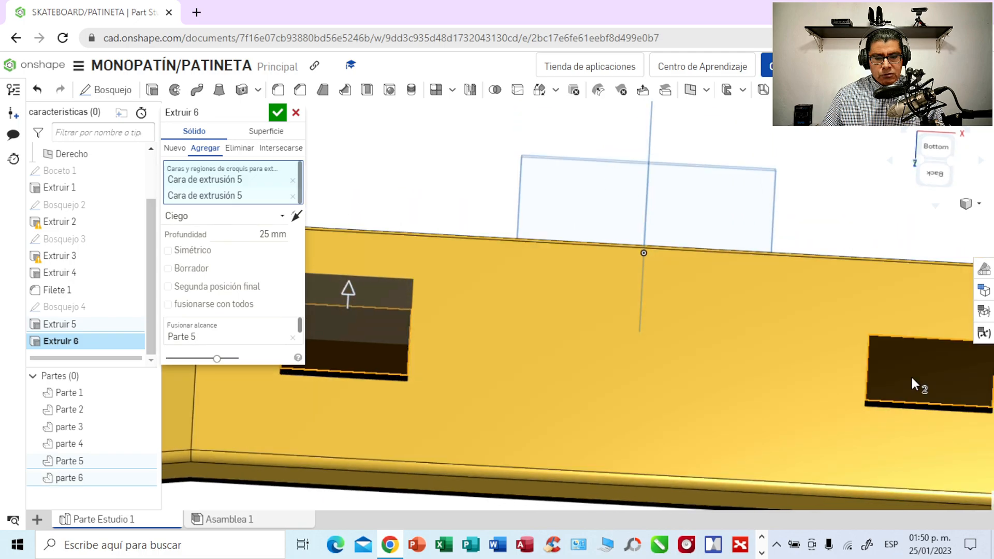
{"action": "left_click", "coordinate": [270, 236]}
{"action": "key", "text": "BackSpace"}
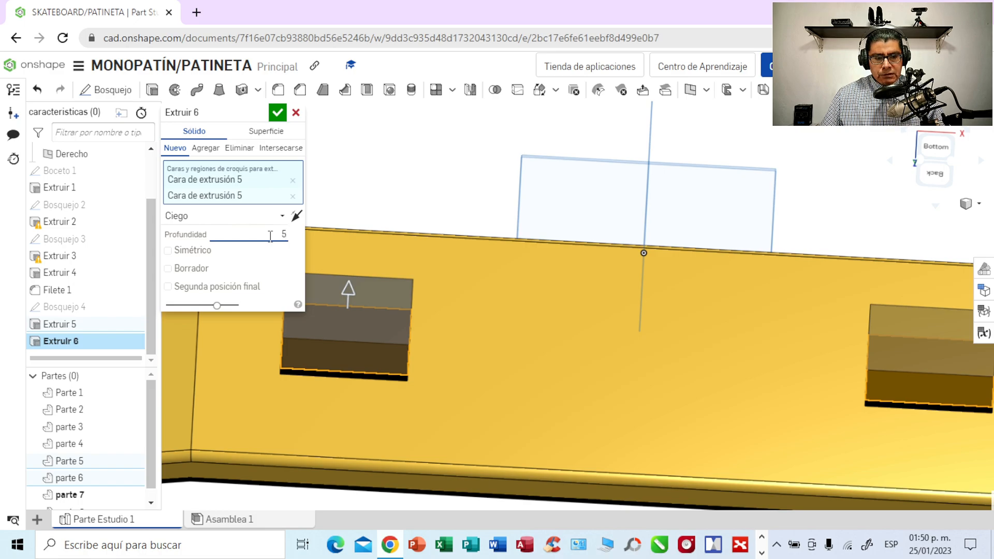
{"action": "left_click", "coordinate": [278, 114]}
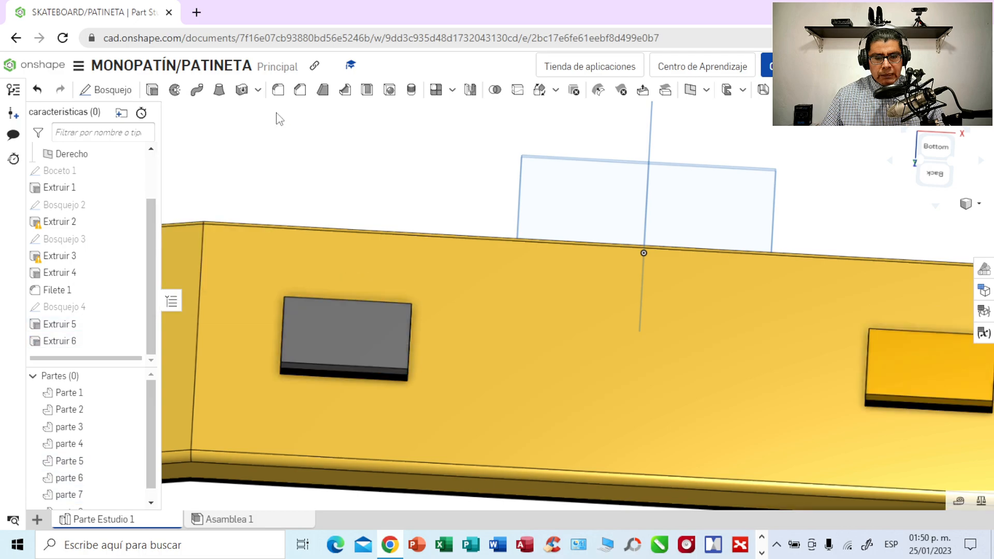
- Set the appearance of both newly extruded plates on the black ones to light blue, colour 9DCFED
{"action": "left_click", "coordinate": [346, 342]}
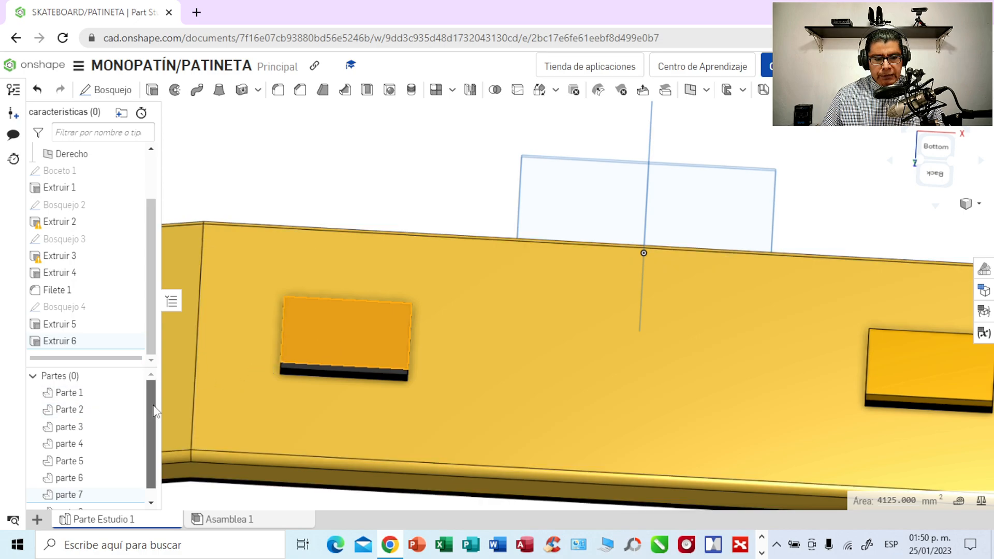
{"action": "scroll", "coordinate": [147, 408], "scroll_direction": "down", "scroll_amount": 1}
{"action": "left_click", "coordinate": [110, 503]}
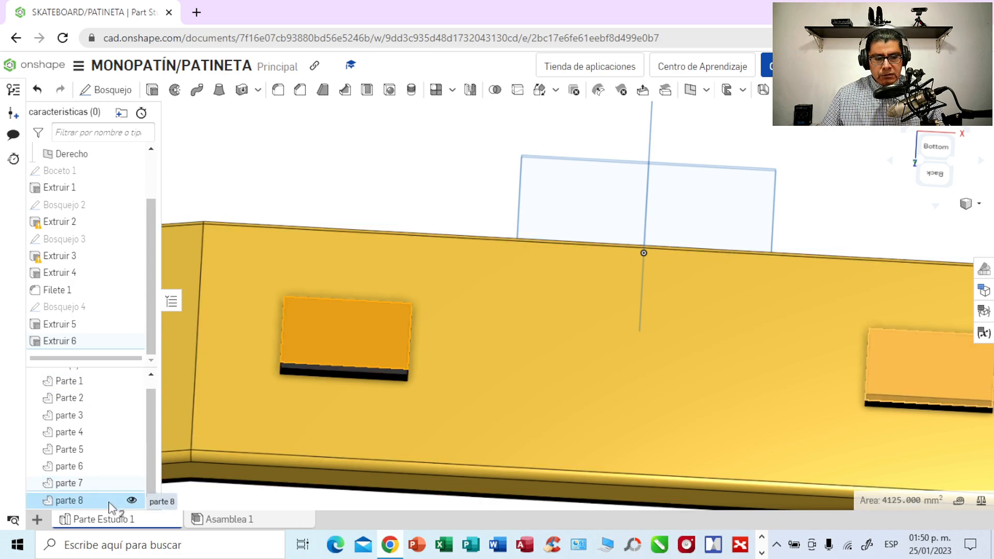
{"action": "right_click", "coordinate": [110, 502]}
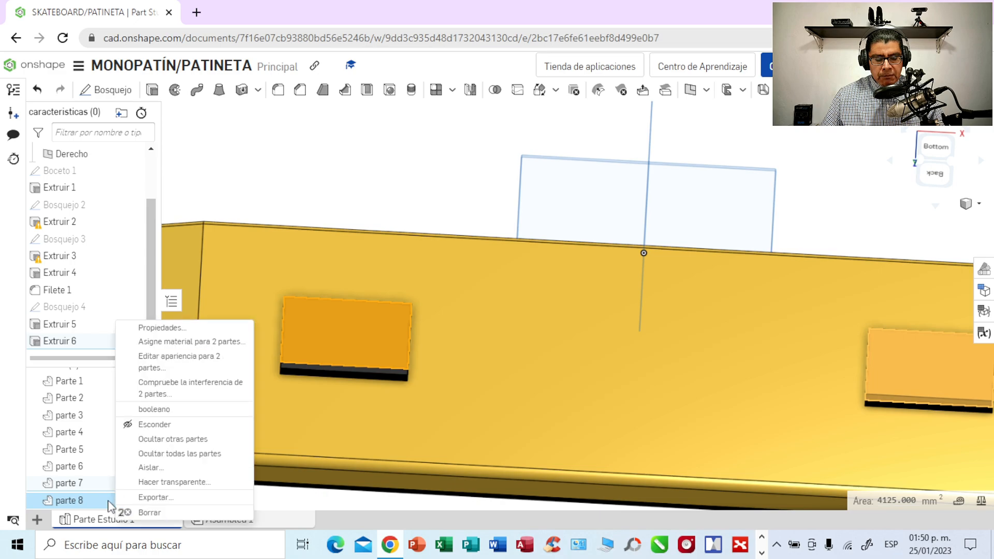
{"action": "left_click", "coordinate": [159, 364]}
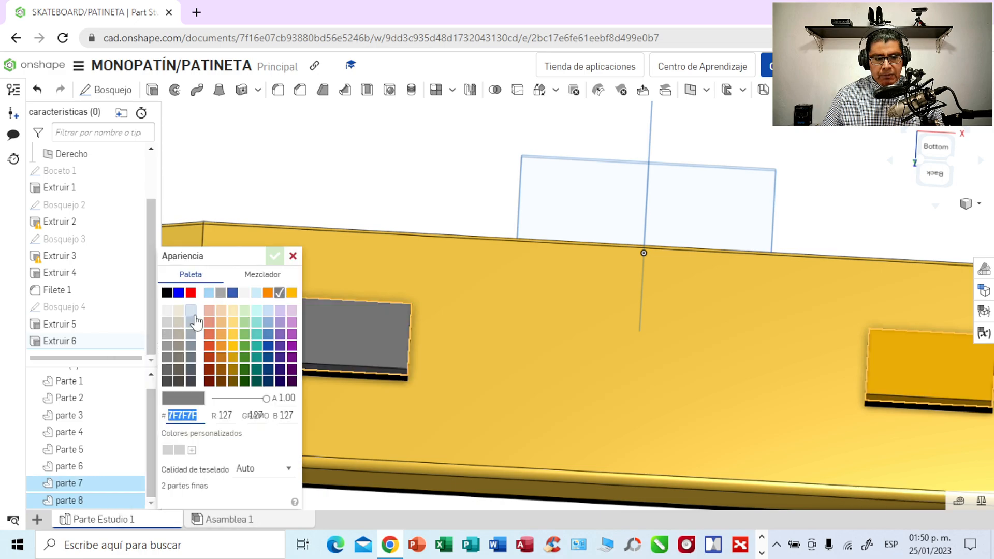
{"action": "left_click", "coordinate": [208, 294]}
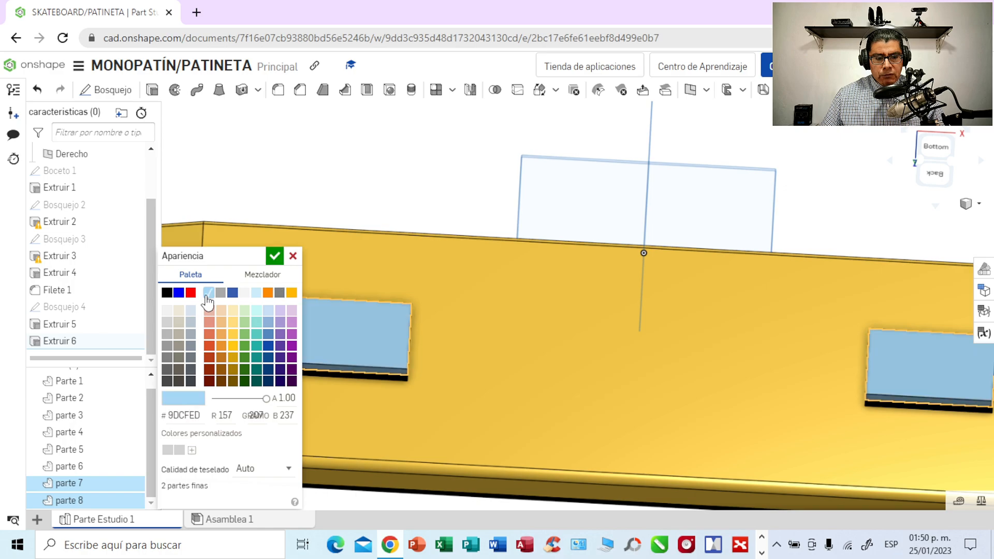
{"action": "left_click", "coordinate": [274, 256]}
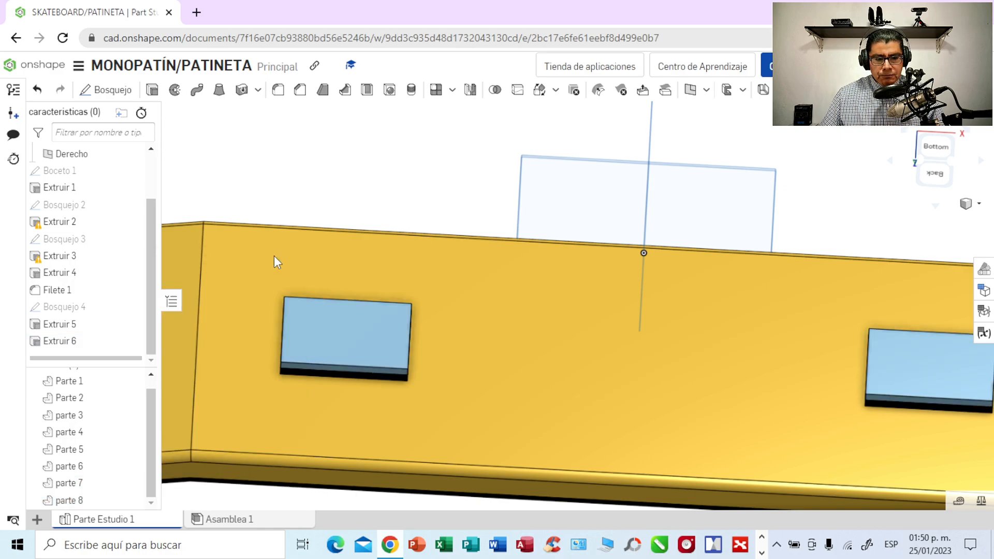
- Inspect the stacked black and light blue plates under the deck from the side and from below
{"action": "scroll", "coordinate": [344, 236], "scroll_direction": "down", "scroll_amount": 3}
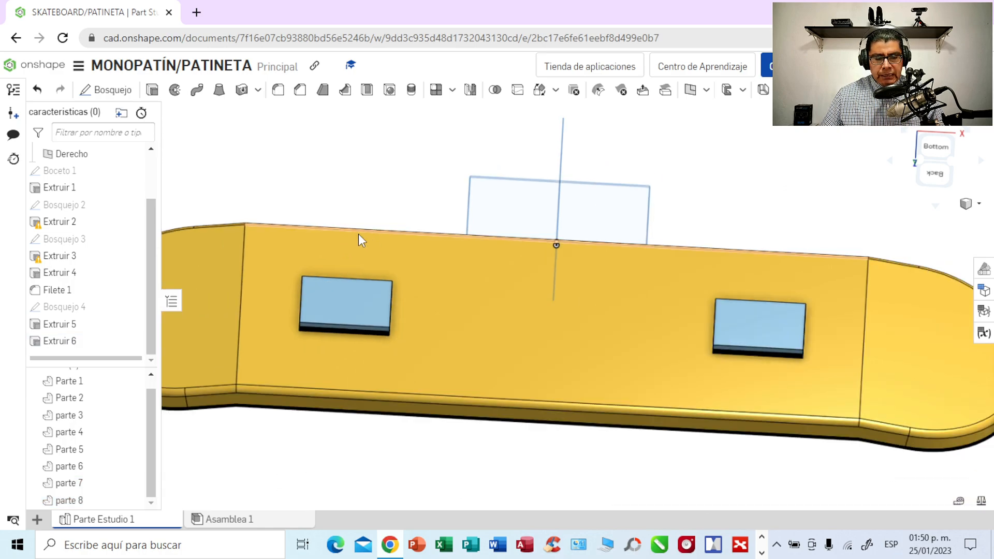
{"action": "right_click_drag", "start_coordinate": [717, 219], "coordinate": [721, 185]}
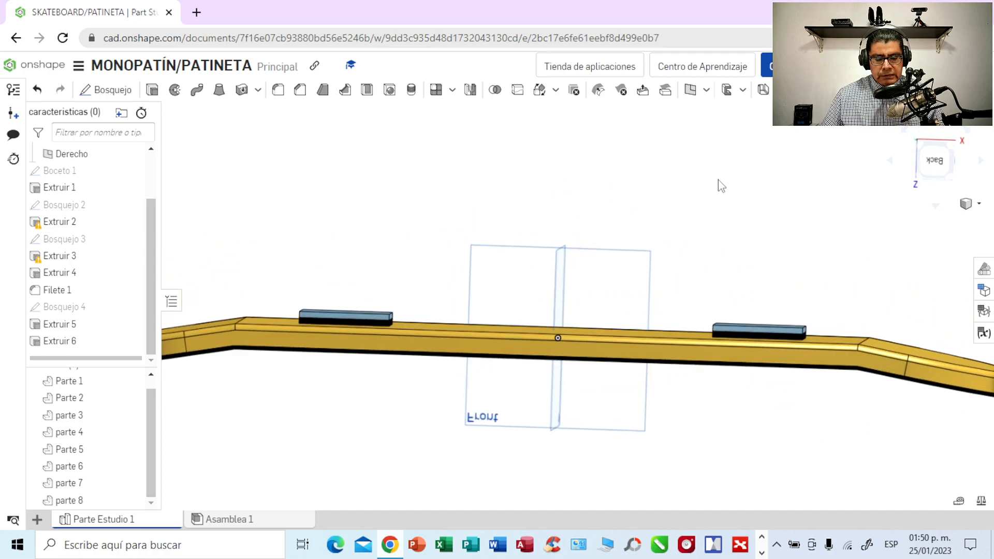
{"action": "scroll", "coordinate": [723, 185], "scroll_direction": "down", "scroll_amount": 1}
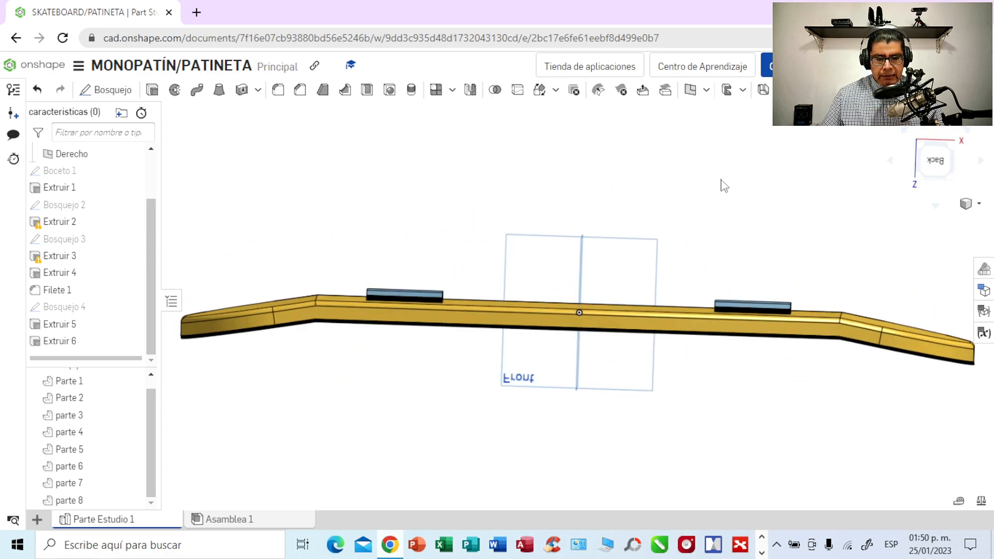
{"action": "scroll", "coordinate": [724, 185], "scroll_direction": "up", "scroll_amount": 2}
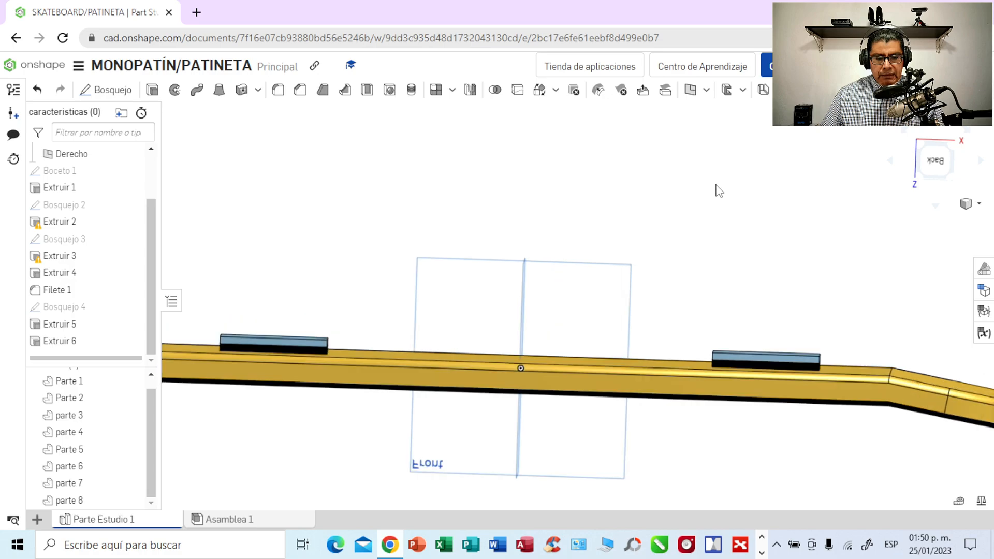
{"action": "right_click_drag", "start_coordinate": [716, 198], "coordinate": [722, 271]}
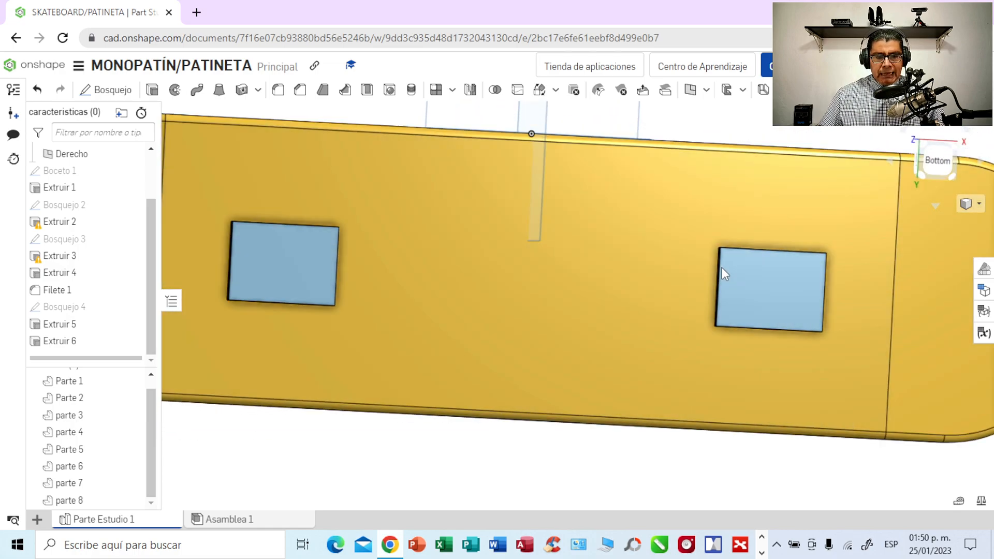
- Start a new sketch on the outer face of the light blue plate on the deck's left half, viewed from the bottom
{"action": "scroll", "coordinate": [608, 340], "scroll_direction": "down", "scroll_amount": 3}
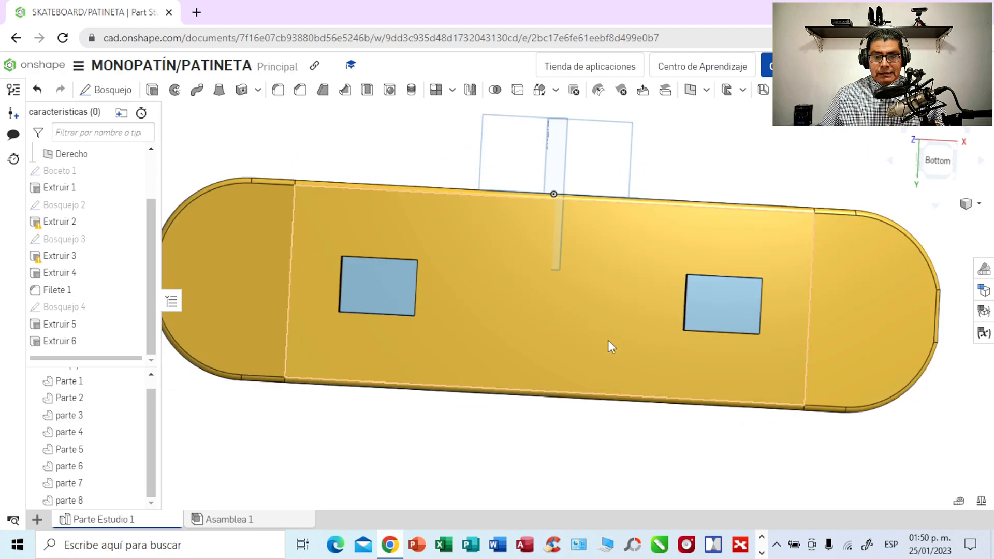
{"action": "left_click", "coordinate": [938, 161]}
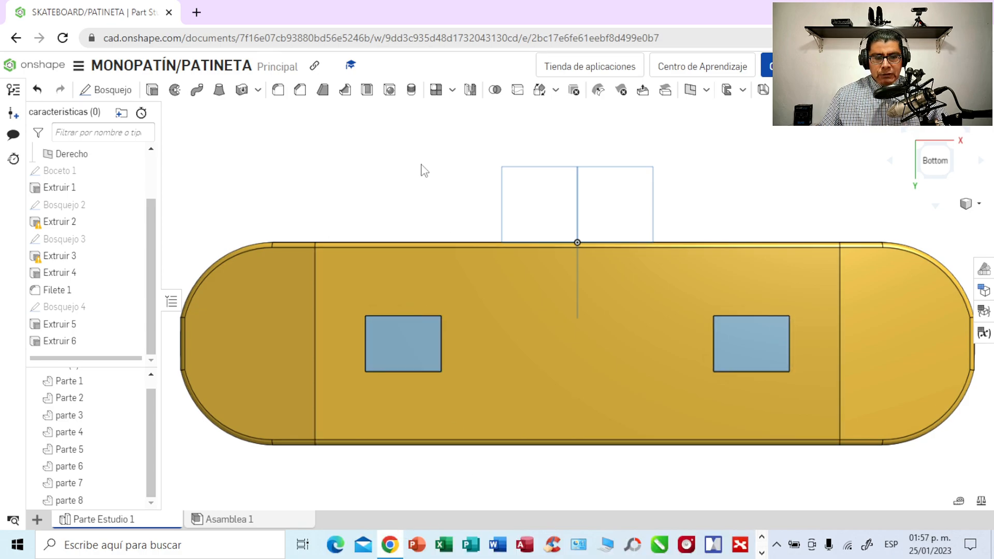
{"action": "scroll", "coordinate": [423, 170], "scroll_direction": "up", "scroll_amount": 4}
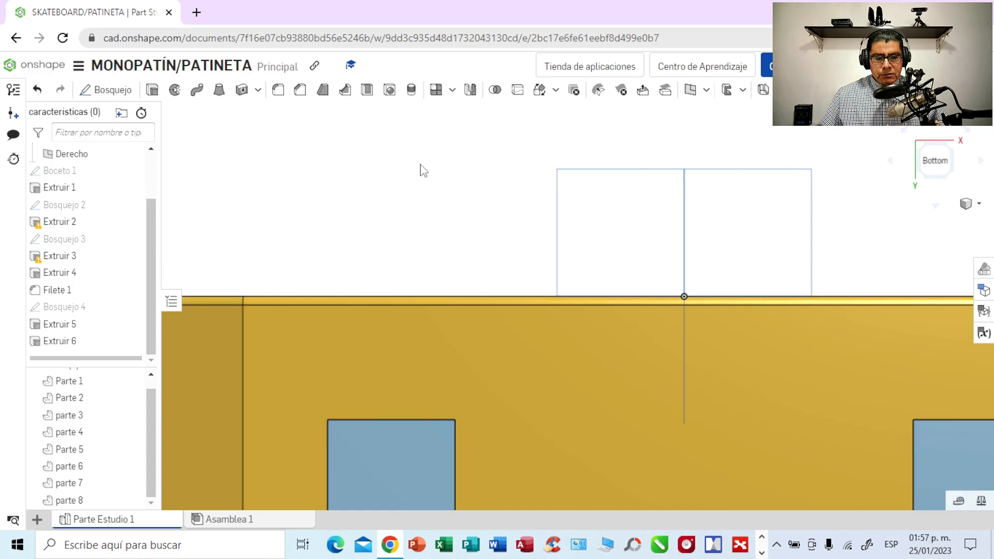
{"action": "middle_click_drag", "start_coordinate": [388, 225], "coordinate": [444, 156]}
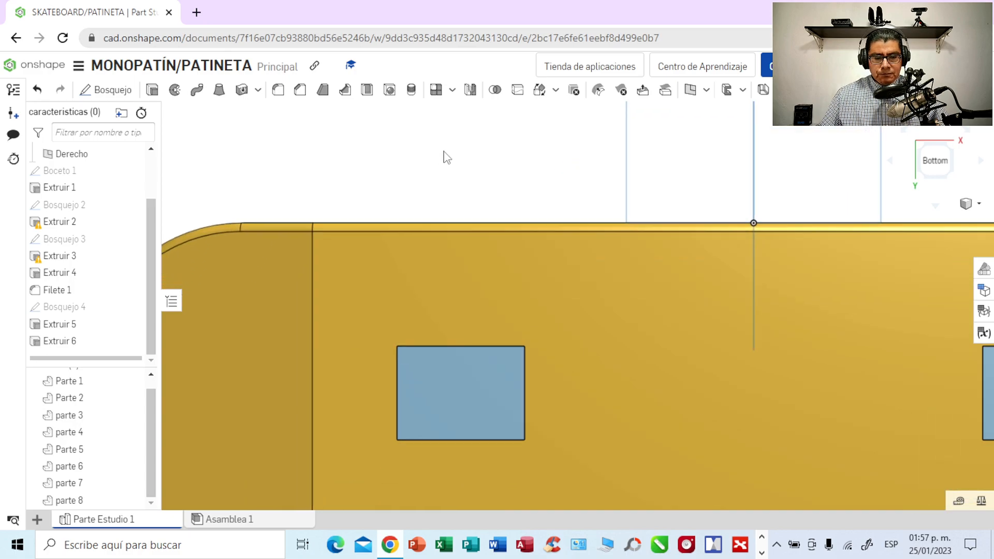
{"action": "middle_click_drag", "start_coordinate": [435, 193], "coordinate": [446, 140]}
{"action": "scroll", "coordinate": [443, 157], "scroll_direction": "up", "scroll_amount": 5}
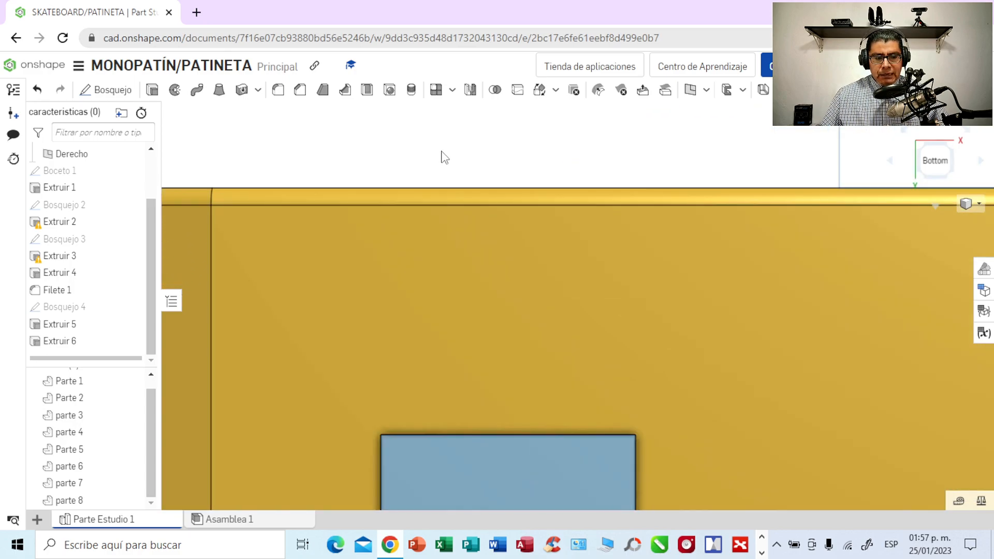
{"action": "middle_click_drag", "start_coordinate": [413, 352], "coordinate": [426, 203]}
{"action": "middle_click_drag", "start_coordinate": [415, 237], "coordinate": [429, 151]}
{"action": "scroll", "coordinate": [429, 150], "scroll_direction": "up", "scroll_amount": 2}
{"action": "scroll", "coordinate": [429, 150], "scroll_direction": "up", "scroll_amount": 2}
{"action": "scroll", "coordinate": [425, 168], "scroll_direction": "down", "scroll_amount": 1}
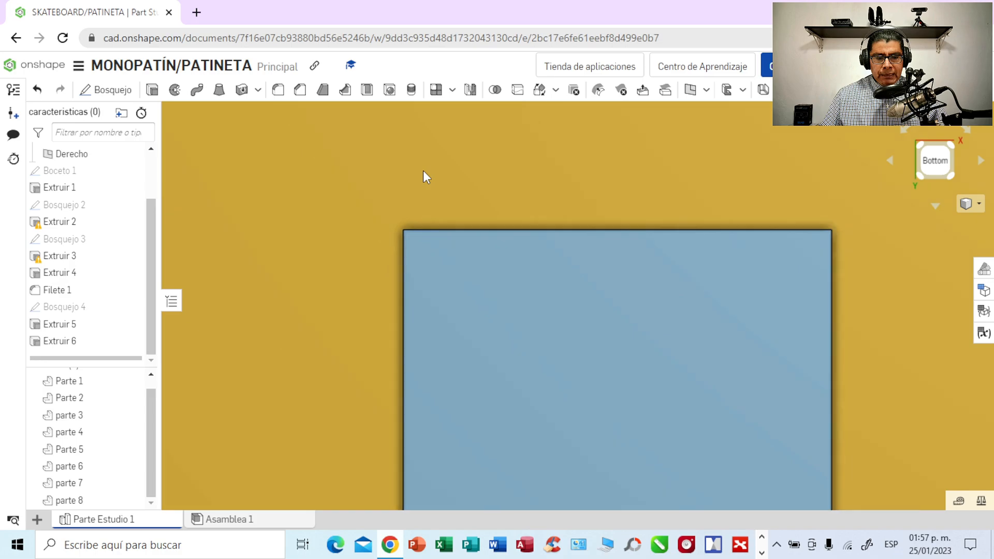
{"action": "middle_click_drag", "start_coordinate": [422, 213], "coordinate": [371, 140]}
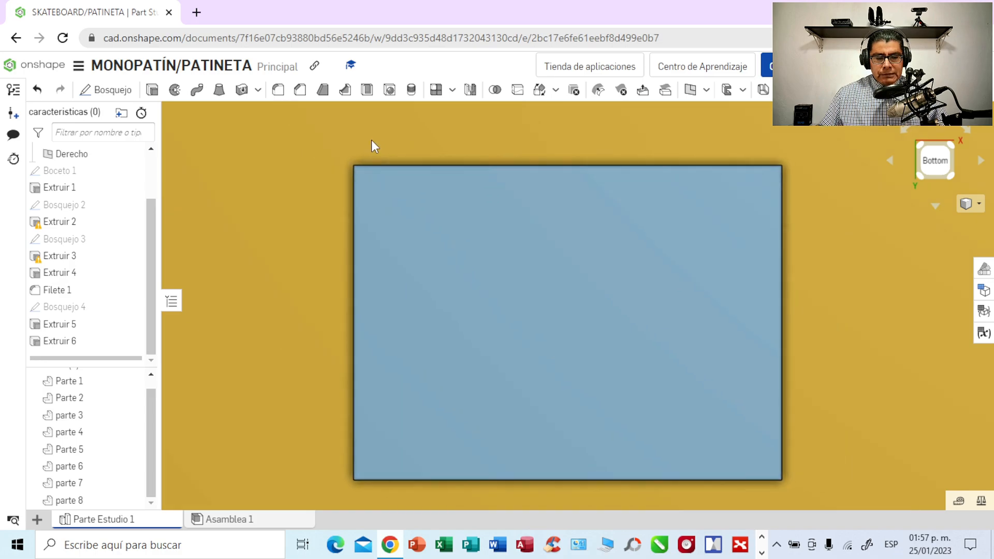
{"action": "left_click", "coordinate": [509, 260]}
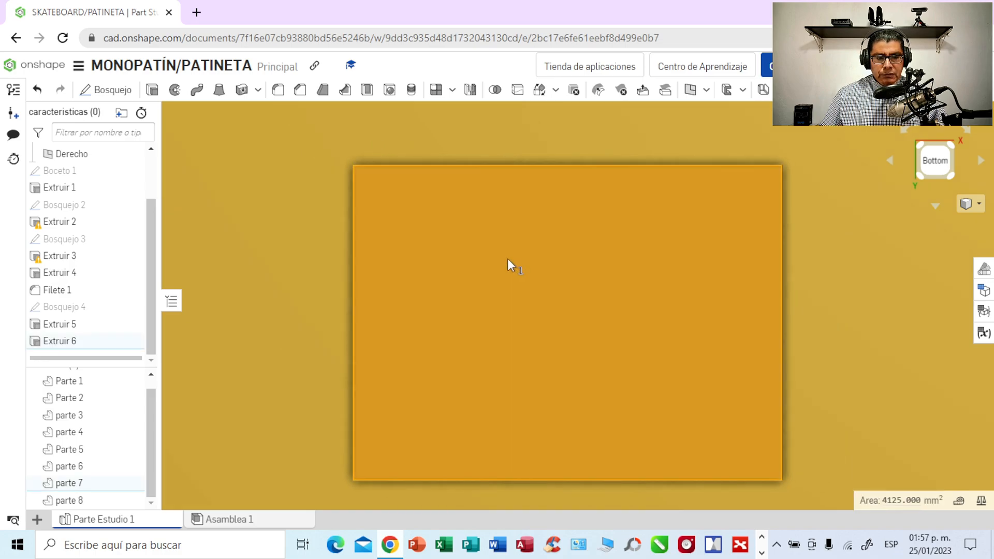
{"action": "left_click", "coordinate": [110, 91]}
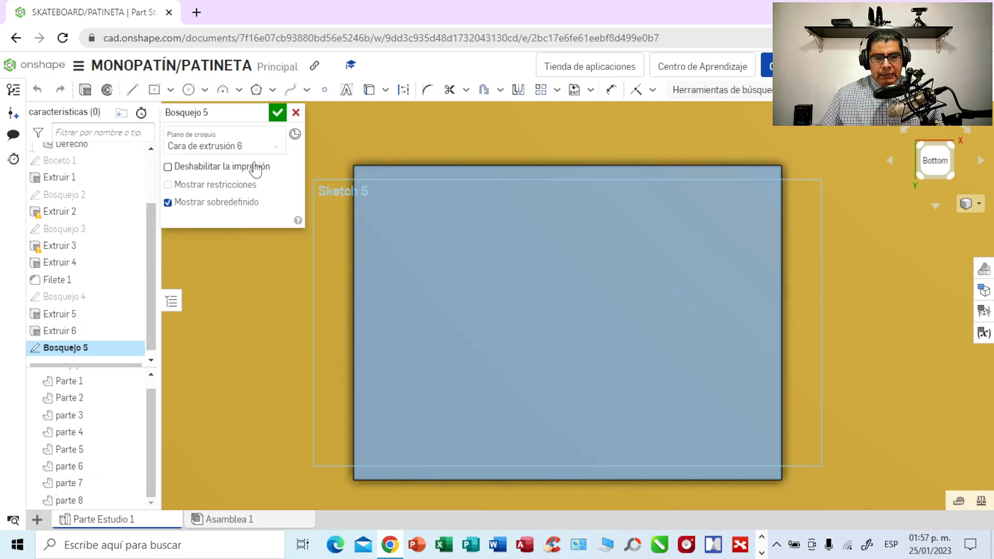
- Draw a vertical construction line between the plate's upper and lower edges, about 6.7 mm in from its left edge
{"action": "left_click", "coordinate": [131, 91]}
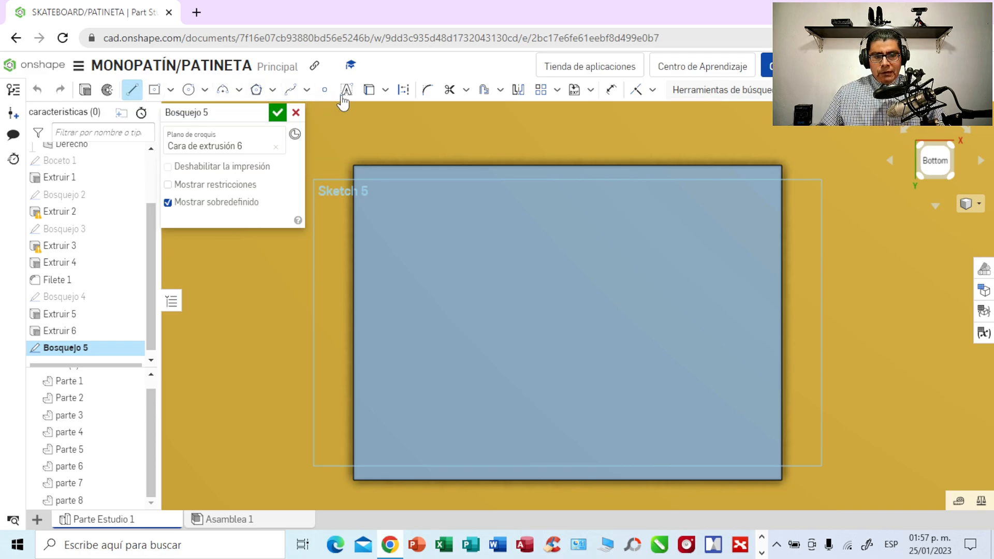
{"action": "left_click", "coordinate": [406, 93]}
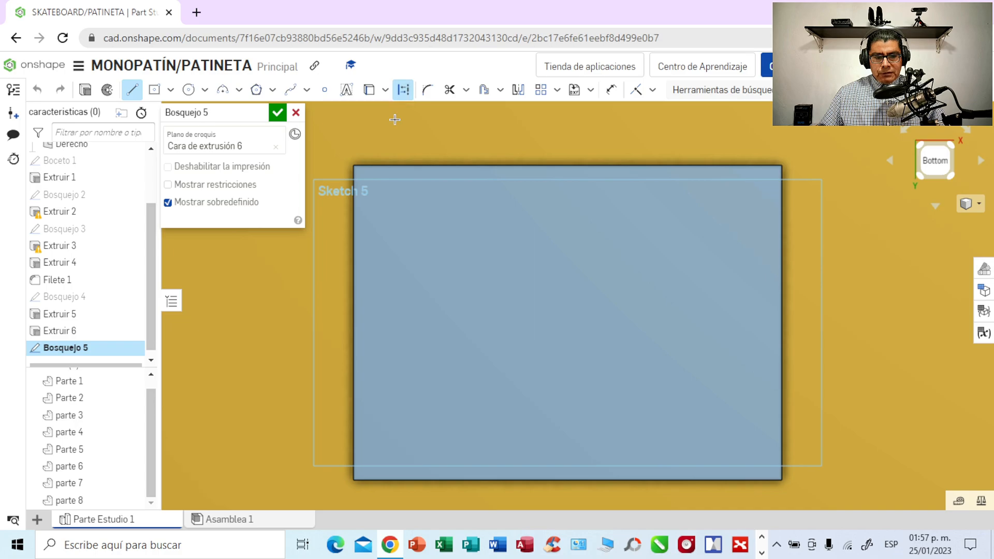
{"action": "left_click", "coordinate": [392, 166]}
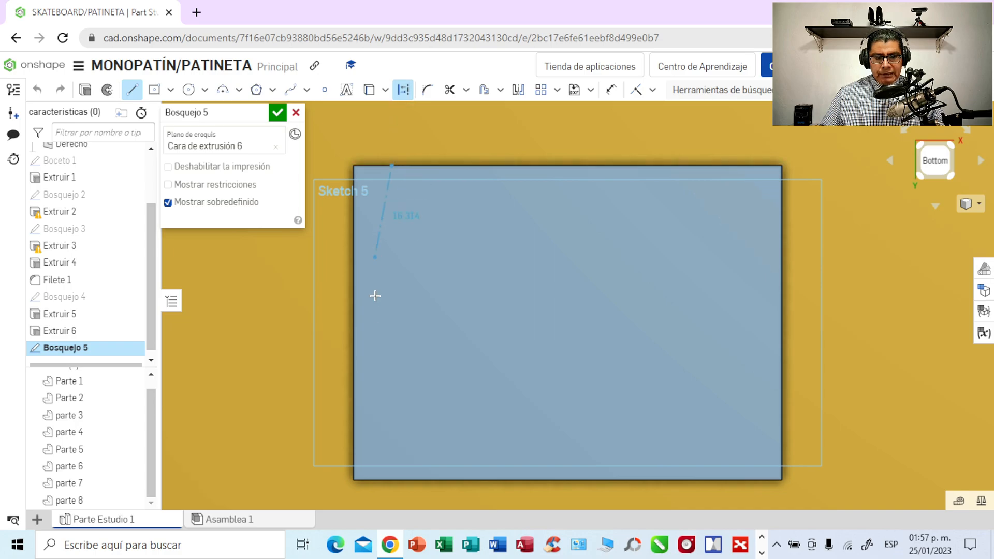
{"action": "left_click", "coordinate": [393, 481]}
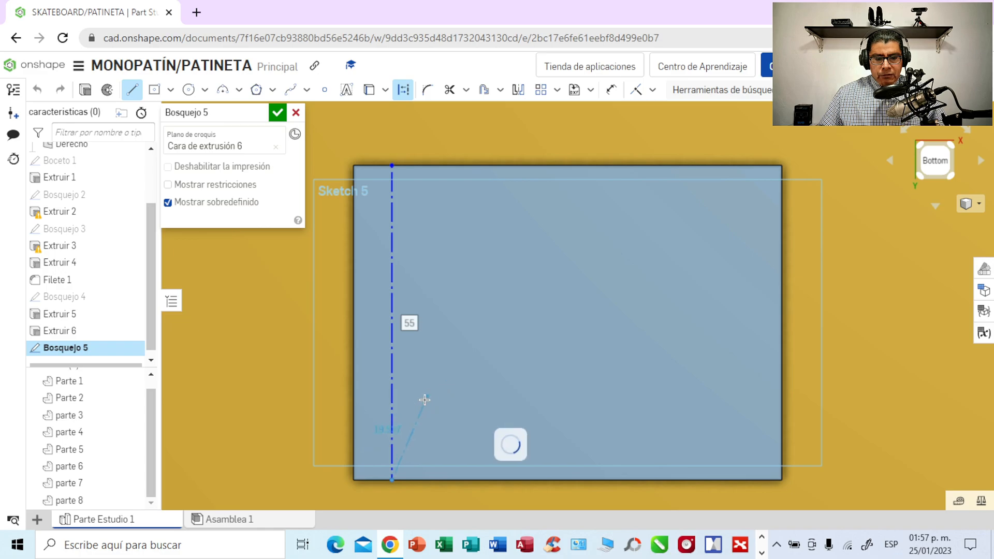
{"action": "key", "text": "Escape"}
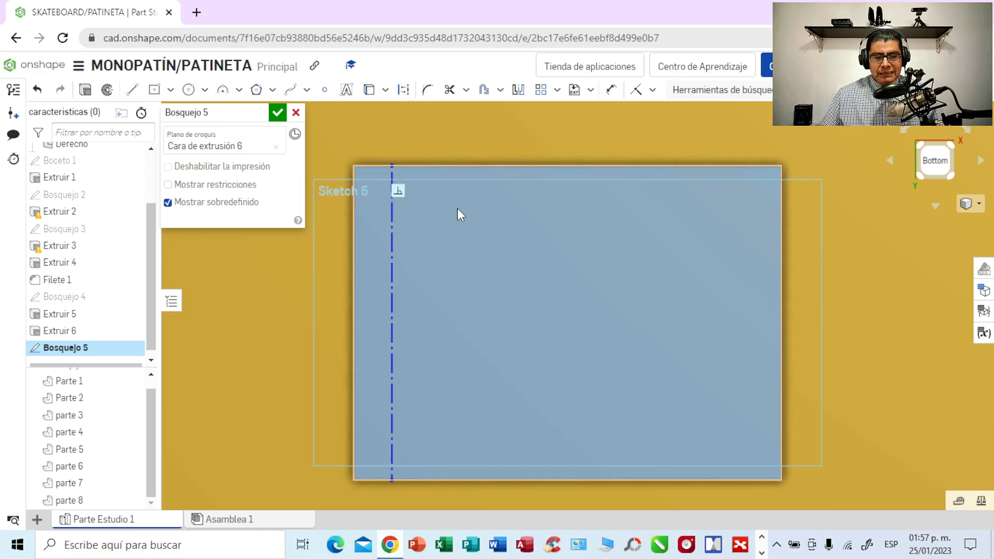
- Dimension the vertical construction line's length and set its distance from the plate's left edge to 6 mm
{"action": "left_click", "coordinate": [611, 90]}
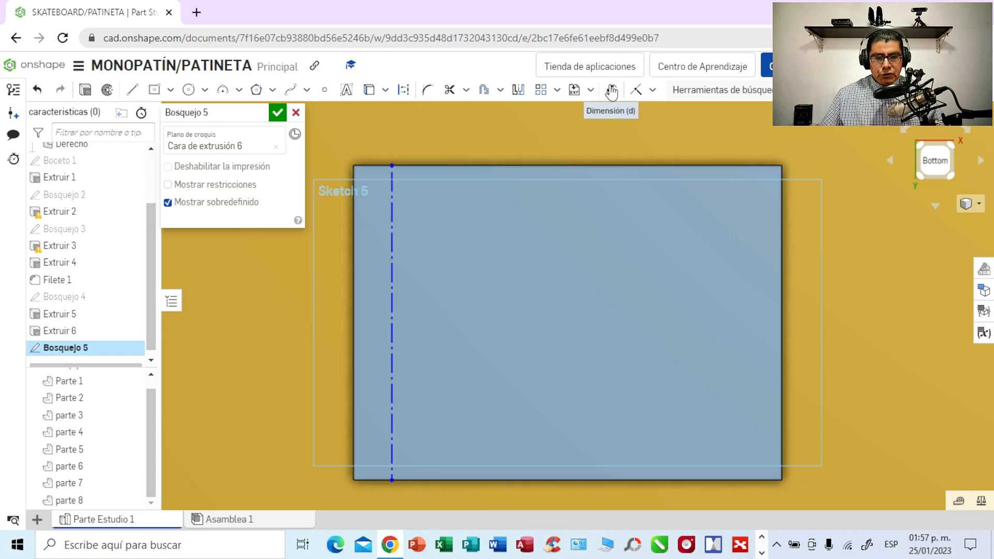
{"action": "left_click", "coordinate": [392, 211]}
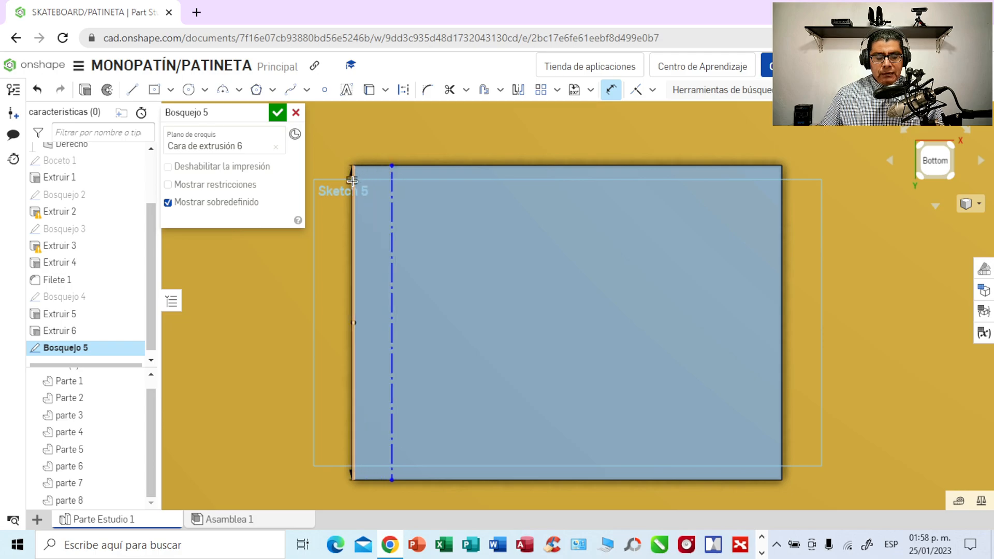
{"action": "left_click", "coordinate": [391, 133]}
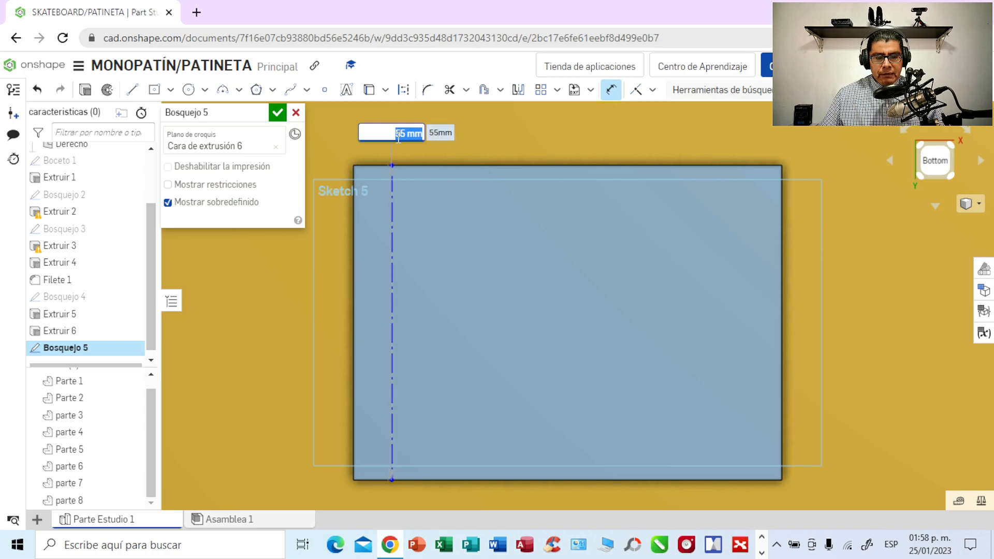
{"action": "key", "text": "Return"}
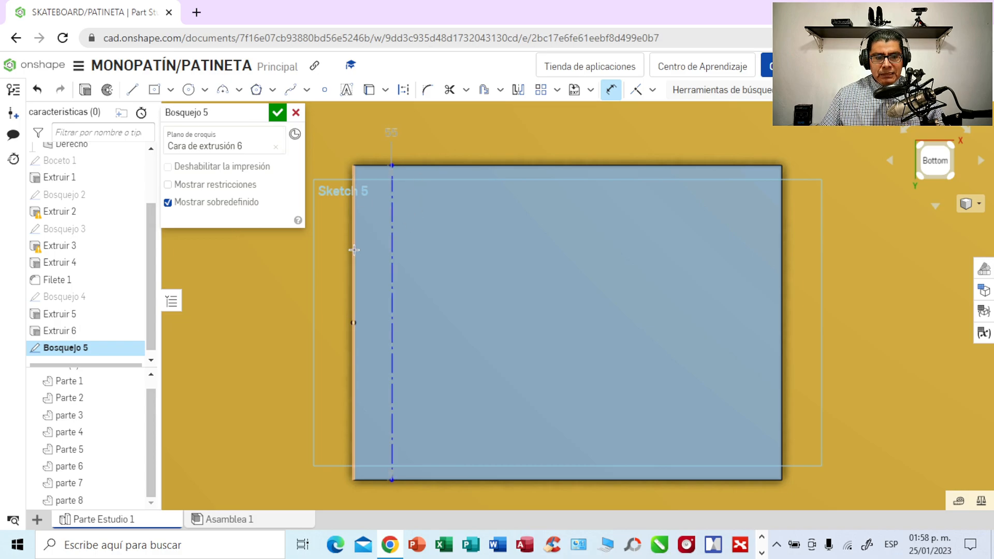
{"action": "left_click", "coordinate": [392, 248]}
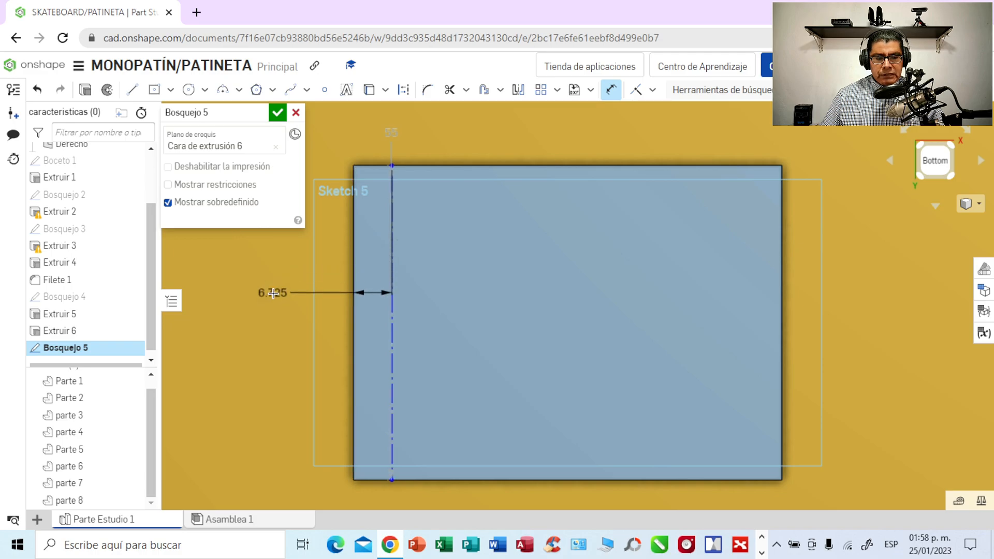
{"action": "left_click", "coordinate": [272, 293]}
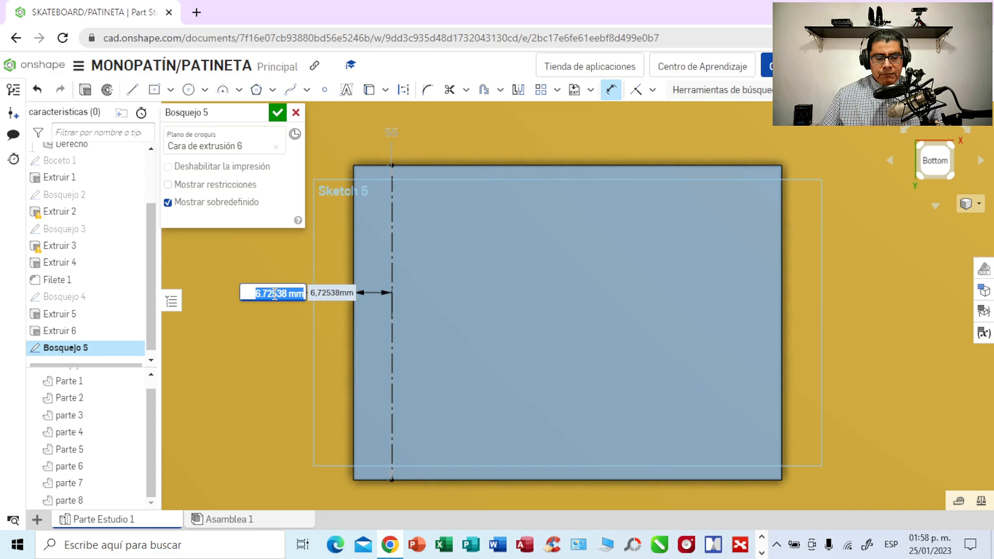
{"action": "key", "text": "BackSpace"}
{"action": "type", "text": "6"}
{"action": "key", "text": "Return"}
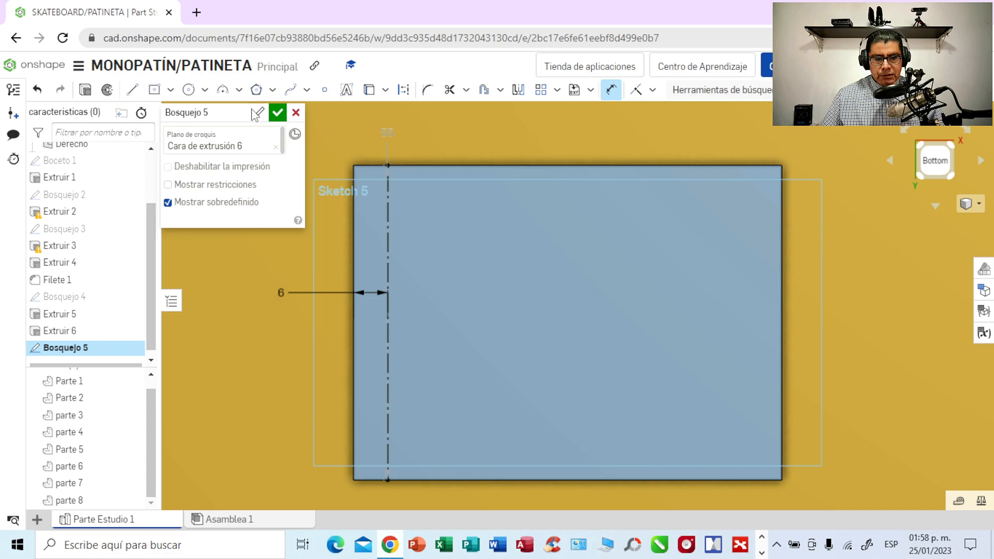
- Draw a second vertical construction line across the plate's full height, about 7.9 mm in from its right edge
{"action": "left_click", "coordinate": [132, 89]}
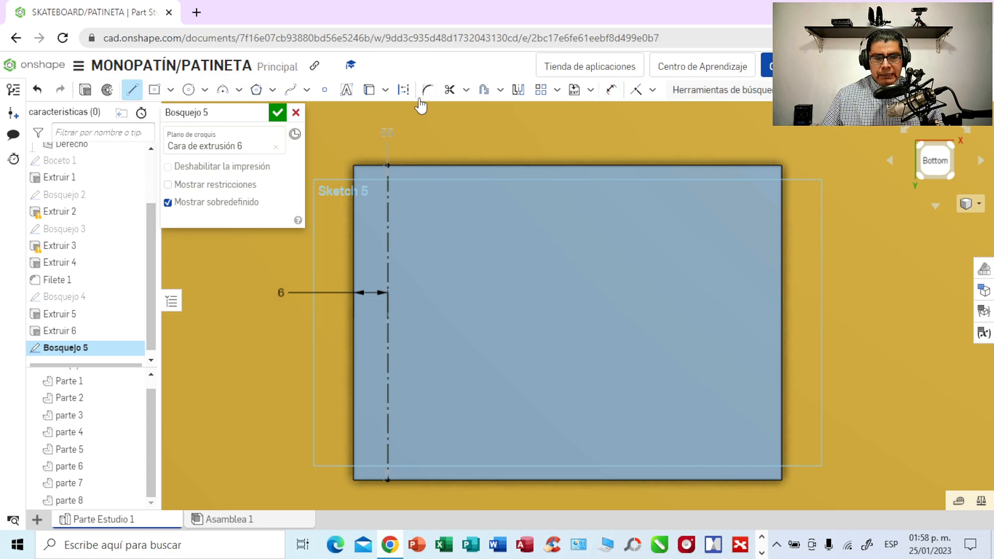
{"action": "left_click", "coordinate": [404, 89]}
{"action": "left_click", "coordinate": [736, 165]}
{"action": "left_click", "coordinate": [736, 480]}
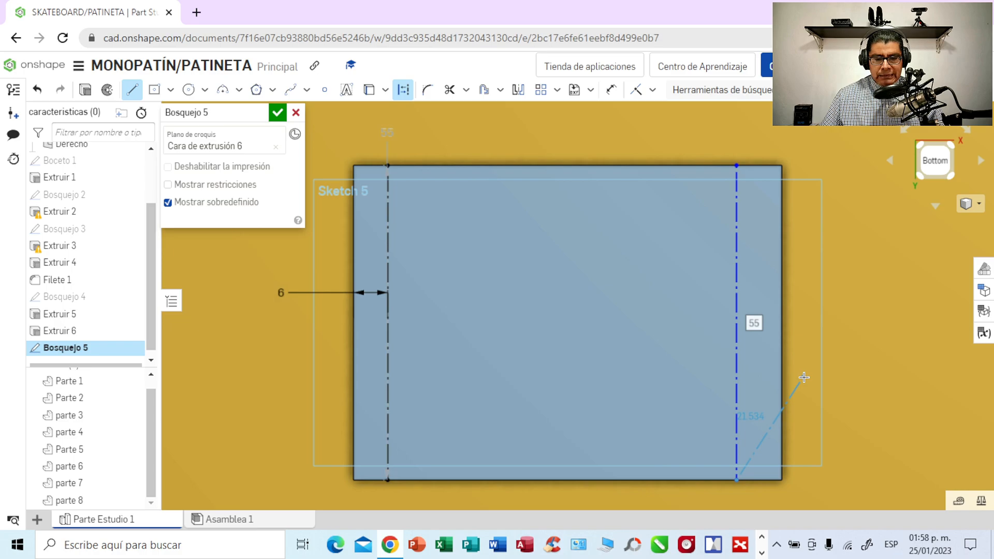
{"action": "key", "text": "Escape"}
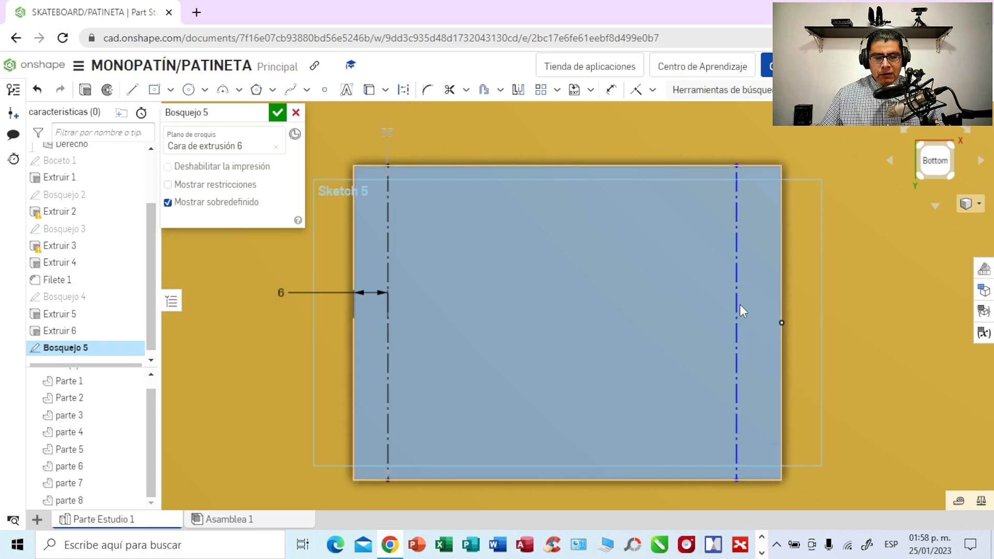
- Set the distance between the second vertical construction line and the plate's right edge to 6 mm
{"action": "left_click", "coordinate": [611, 93]}
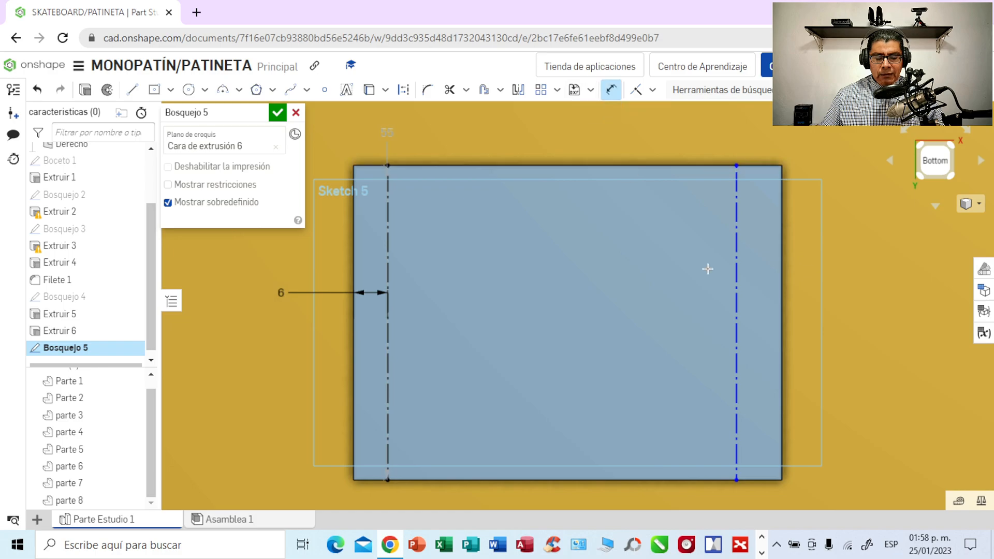
{"action": "left_click", "coordinate": [737, 272]}
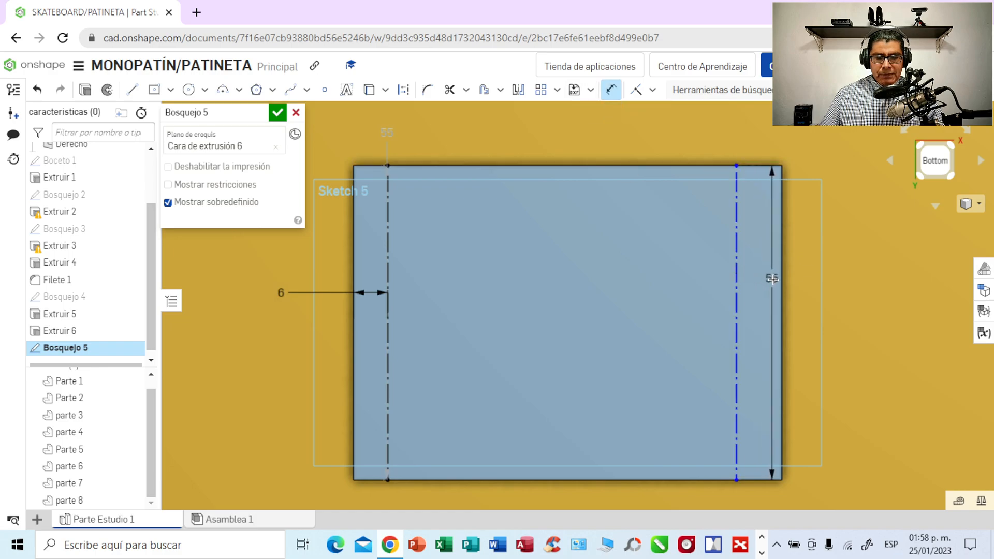
{"action": "left_click", "coordinate": [780, 282]}
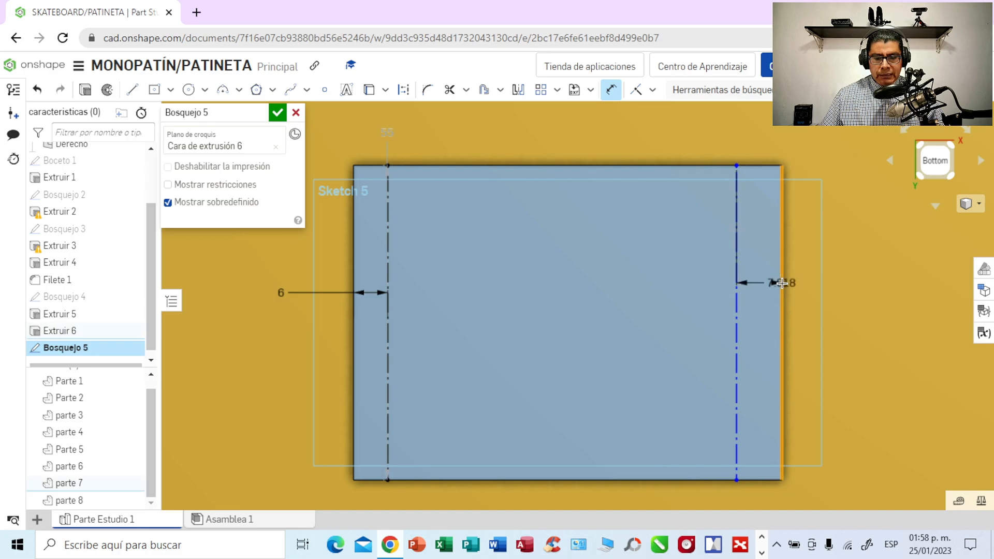
{"action": "left_click", "coordinate": [846, 285]}
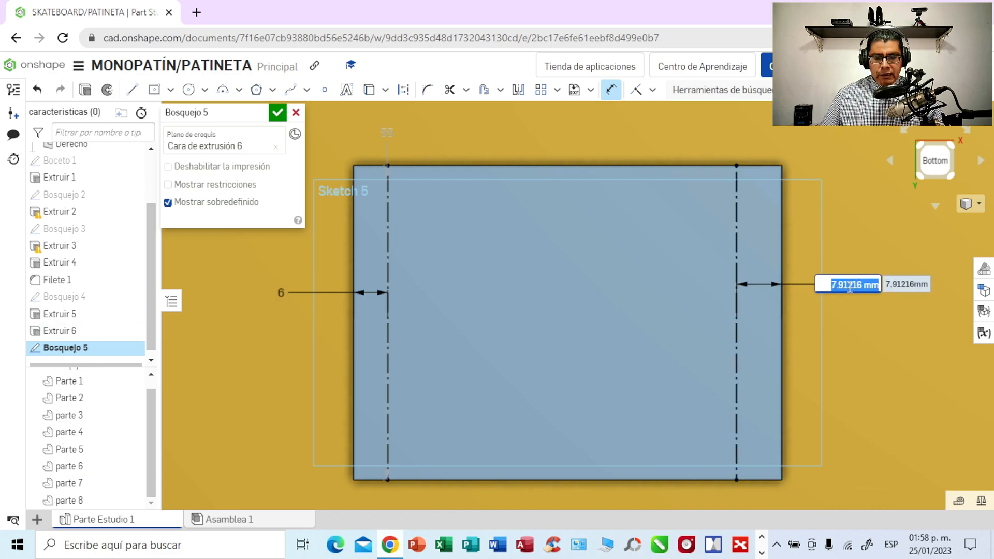
{"action": "key", "text": "BackSpace"}
{"action": "key", "text": "Return"}
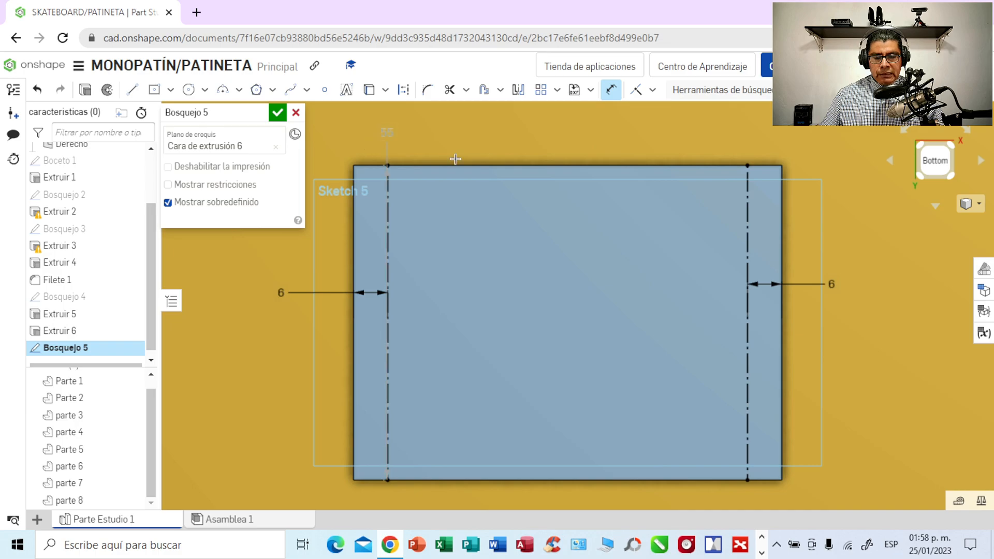
- Draw a horizontal construction line about 75 mm long from the plate's left edge to its right edge, just below the upper edge
{"action": "scroll", "coordinate": [601, 144], "scroll_direction": "down", "scroll_amount": 1}
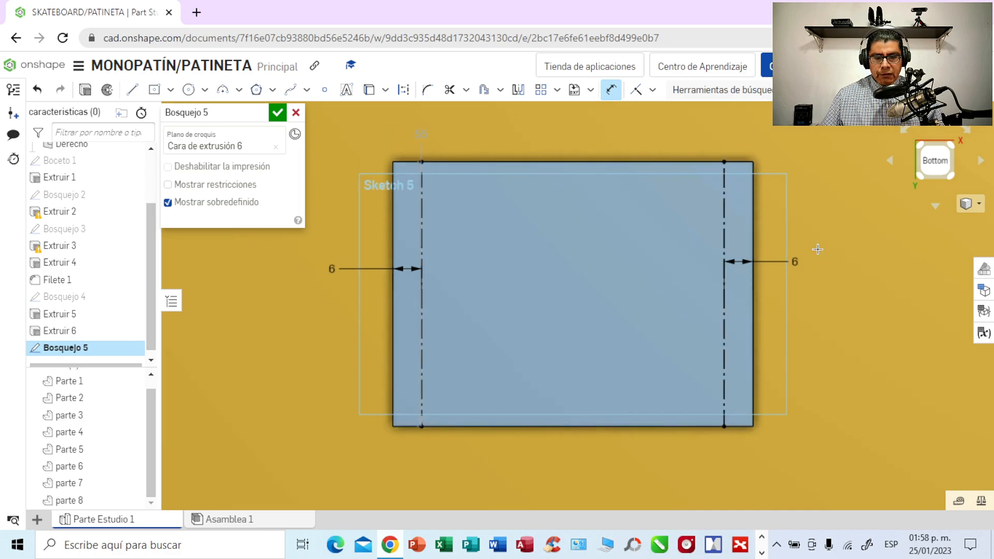
{"action": "middle_click_drag", "start_coordinate": [843, 254], "coordinate": [846, 278]}
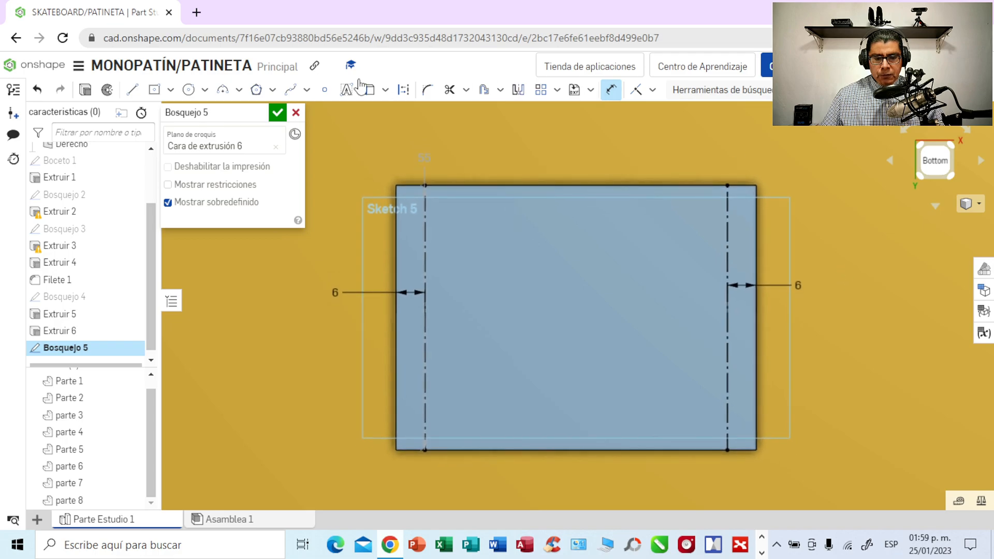
{"action": "left_click", "coordinate": [133, 91]}
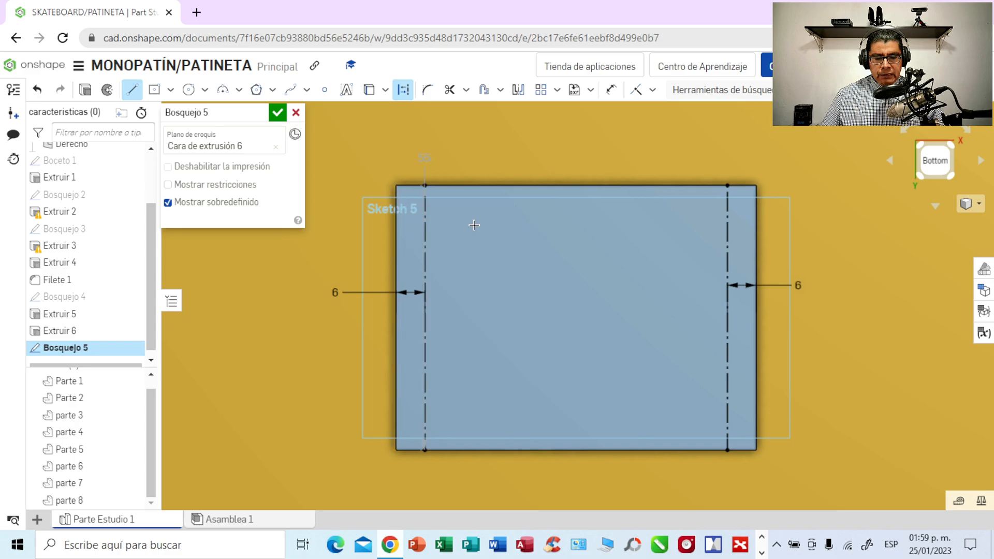
{"action": "left_click", "coordinate": [396, 215]}
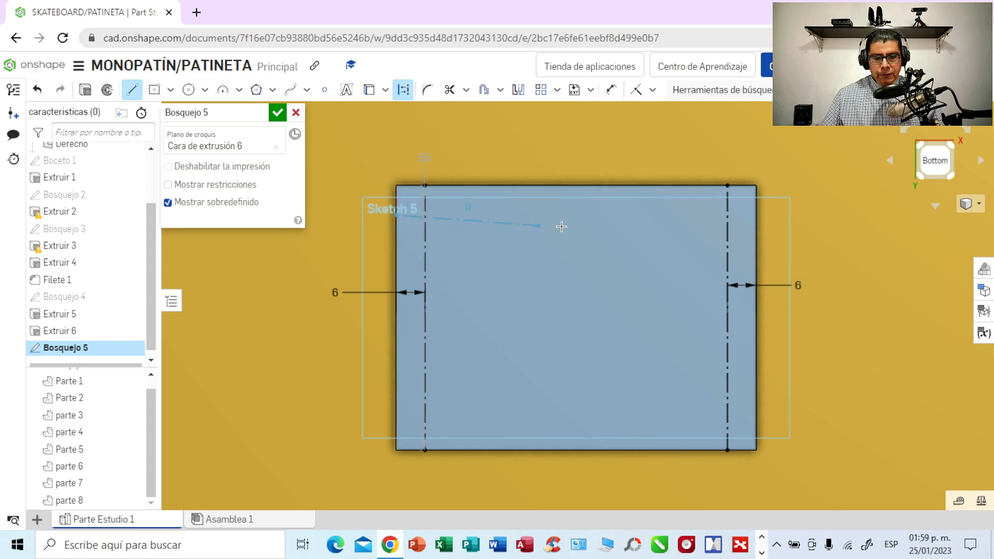
{"action": "left_click", "coordinate": [757, 214]}
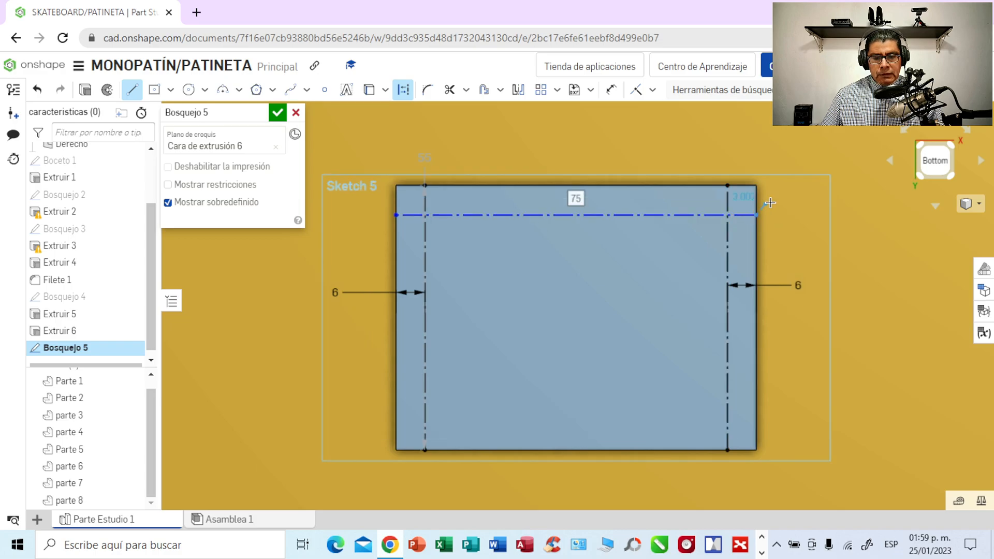
{"action": "key", "text": "Escape"}
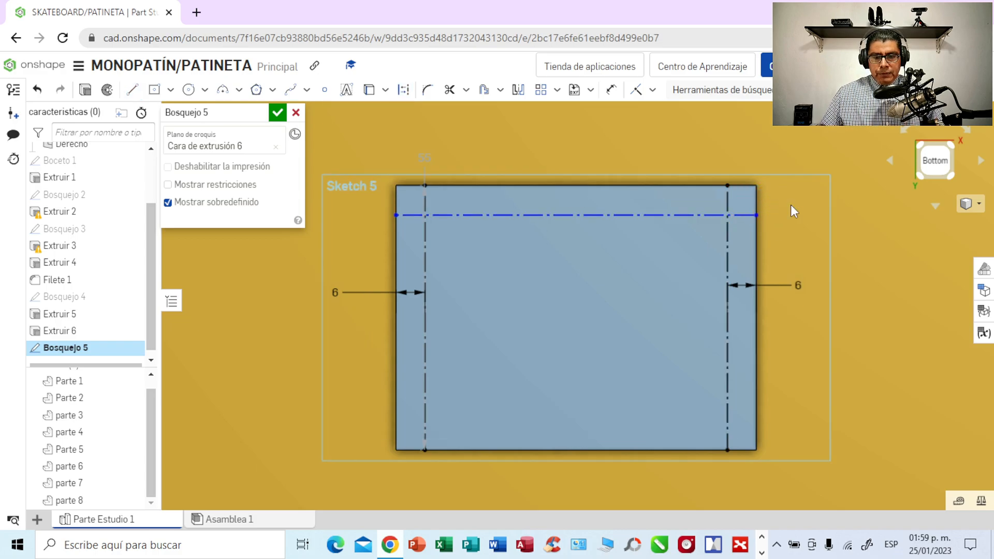
- Set the distance between the horizontal construction line and the plate's upper edge to 6 mm
{"action": "left_click", "coordinate": [611, 90]}
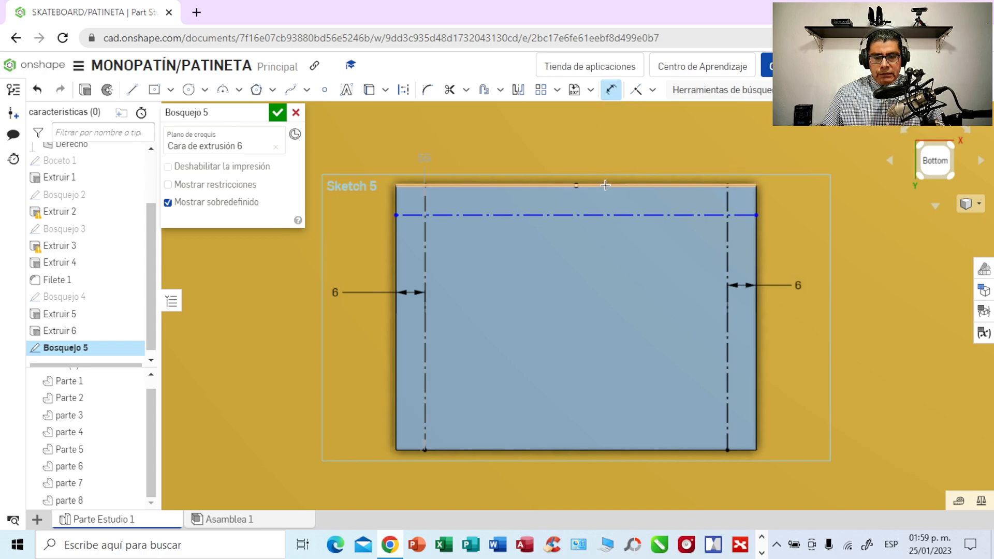
{"action": "left_click", "coordinate": [598, 216]}
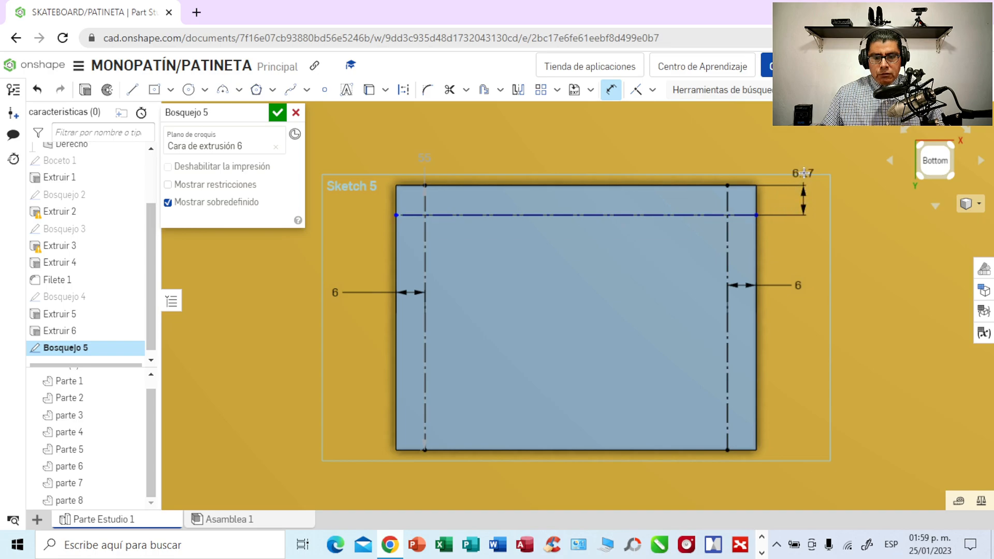
{"action": "left_click", "coordinate": [805, 160]}
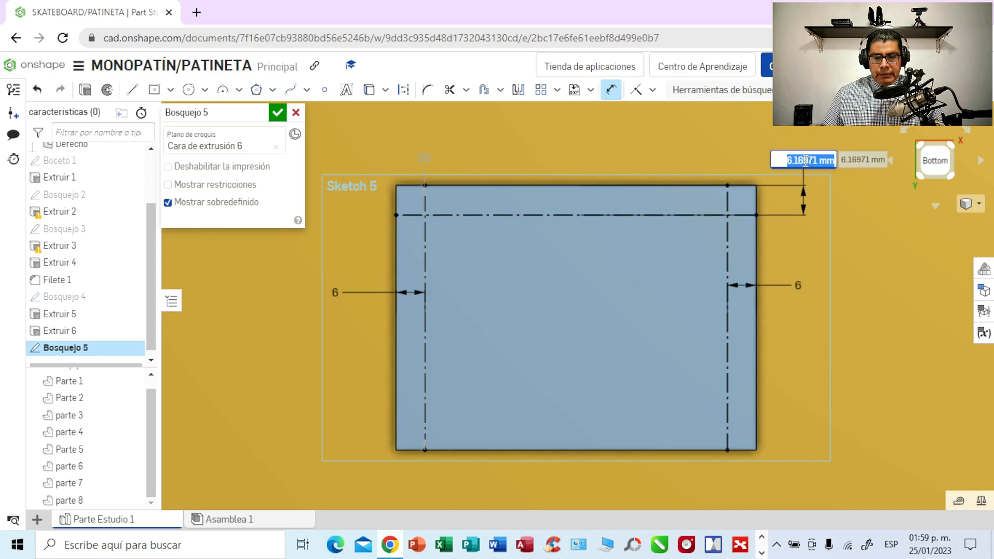
{"action": "key", "text": "BackSpace"}
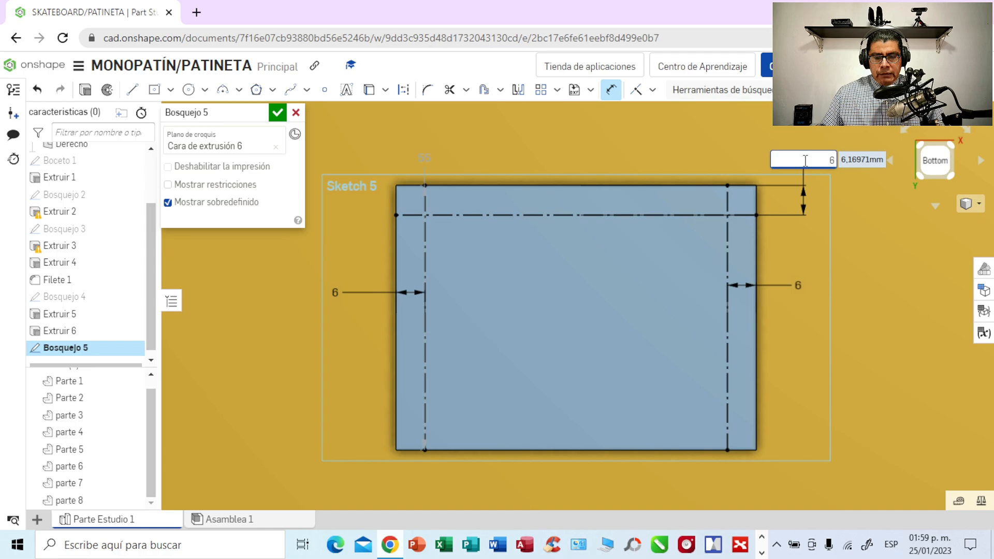
{"action": "type", "text": "6"}
{"action": "key", "text": "Return"}
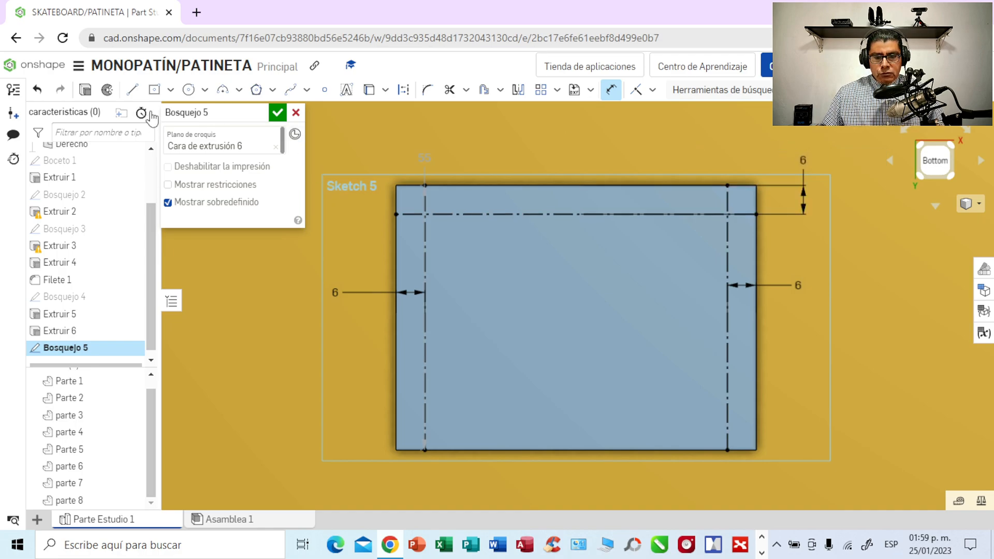
- Draw a second horizontal construction line about 75 mm long across the plate's full width, about 5.8 mm above its lower edge
{"action": "left_click", "coordinate": [133, 91]}
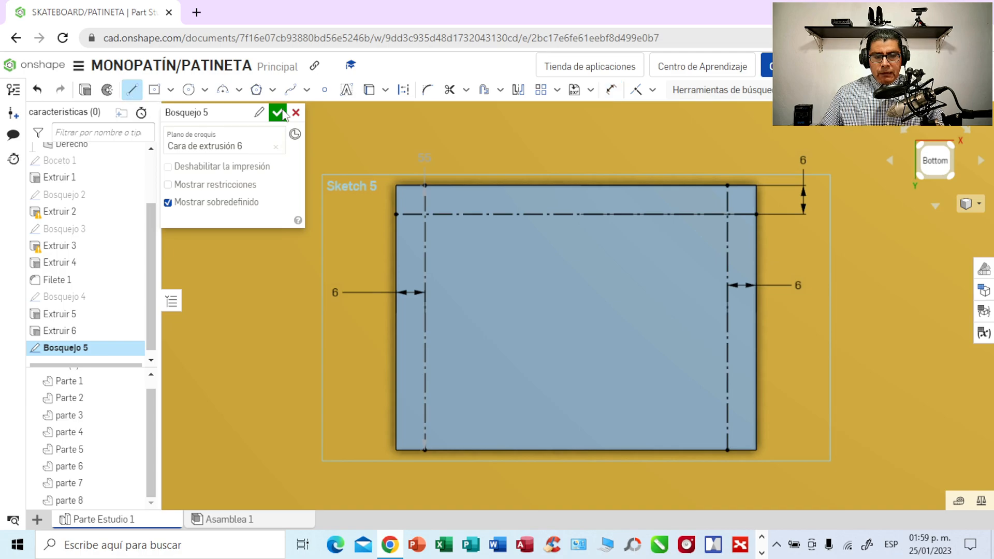
{"action": "left_click", "coordinate": [403, 93]}
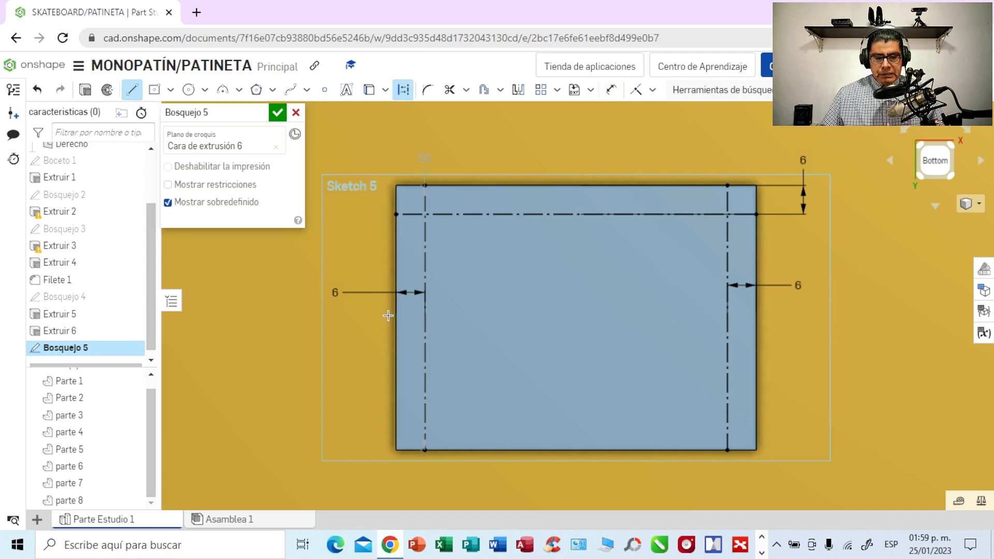
{"action": "left_click", "coordinate": [396, 422]}
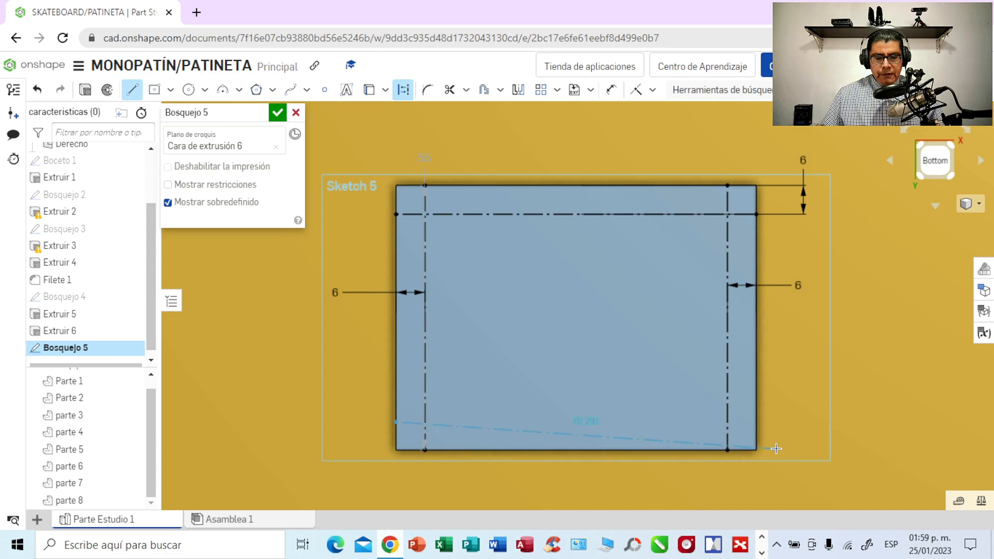
{"action": "left_click", "coordinate": [757, 421]}
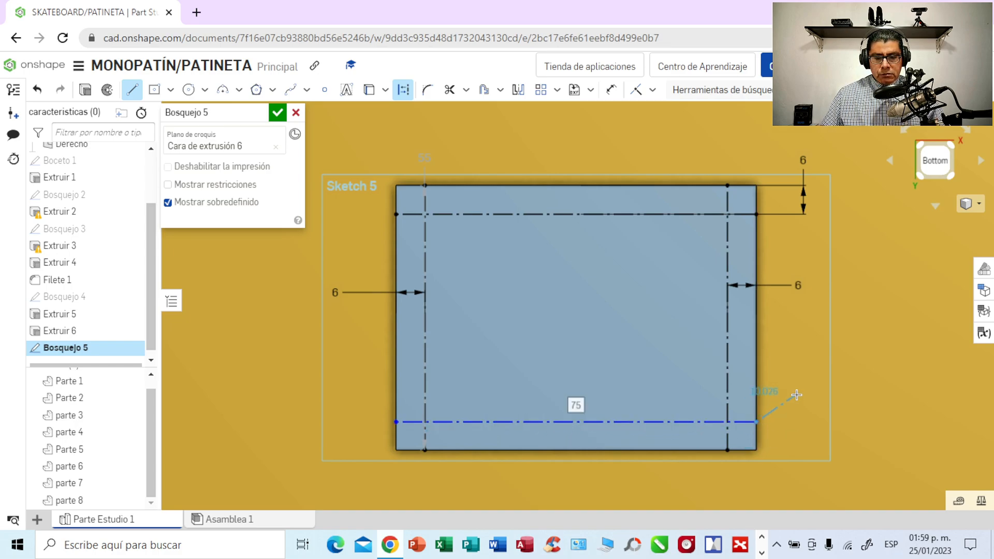
{"action": "key", "text": "Escape"}
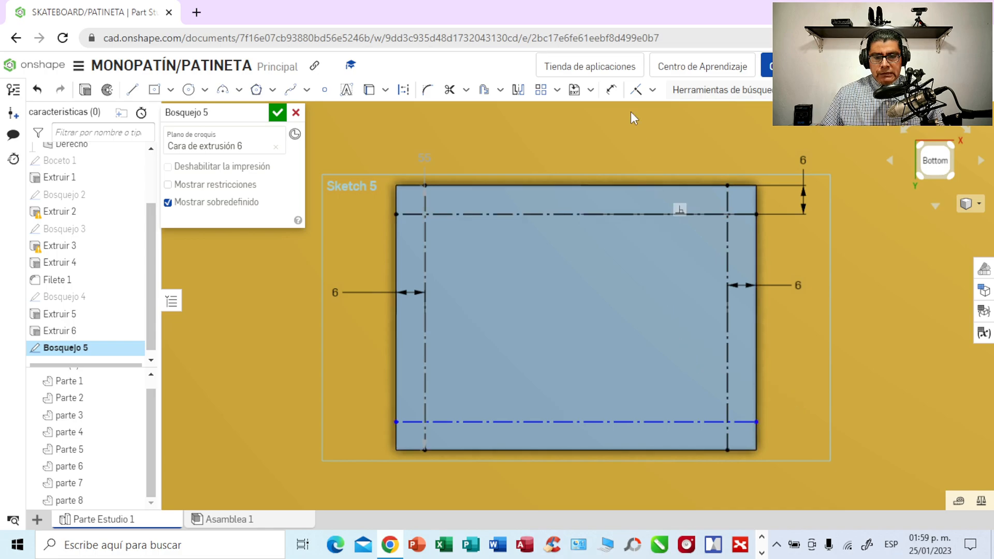
- Set the distance between the second horizontal construction line and the plate's lower edge to 6 mm
{"action": "left_click", "coordinate": [609, 94]}
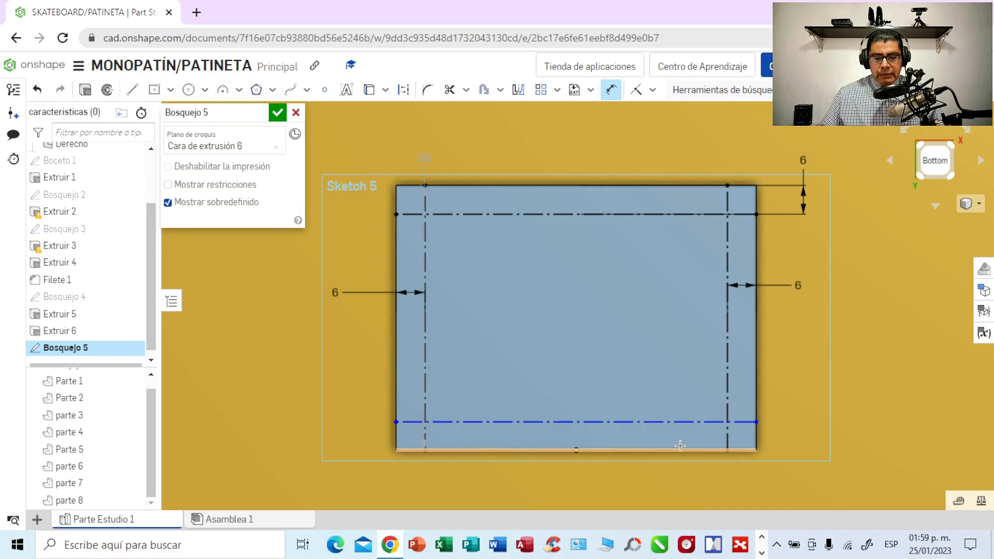
{"action": "left_click", "coordinate": [683, 423]}
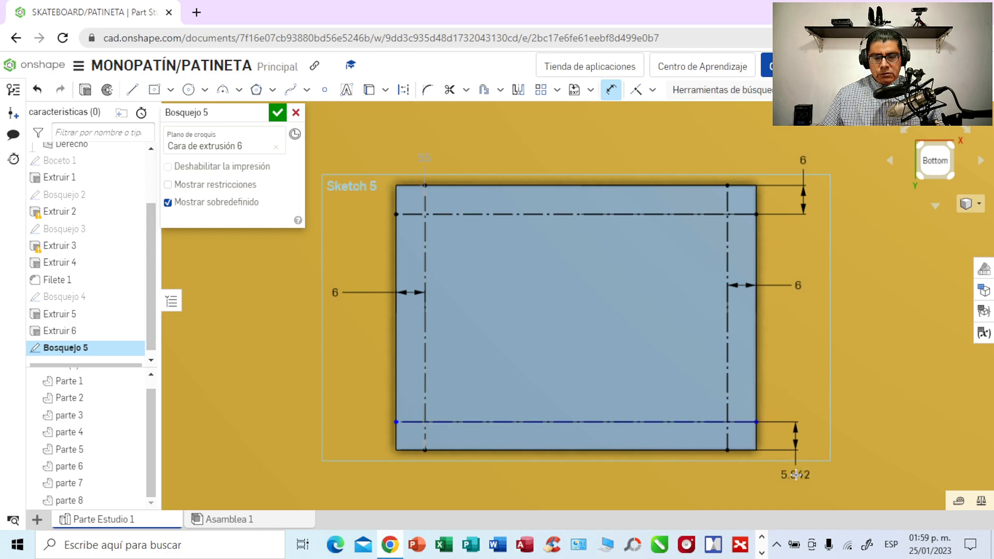
{"action": "left_click", "coordinate": [798, 479]}
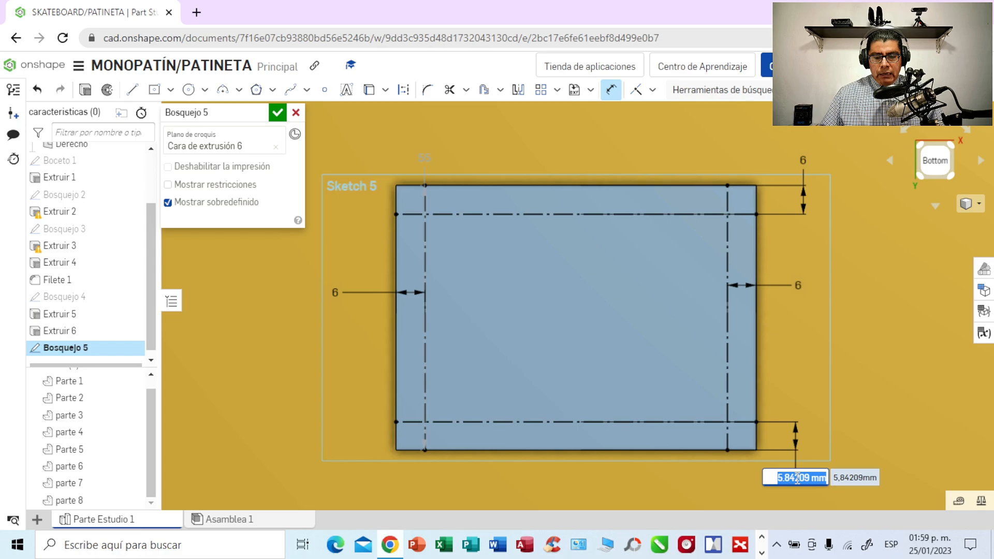
{"action": "key", "text": "BackSpace"}
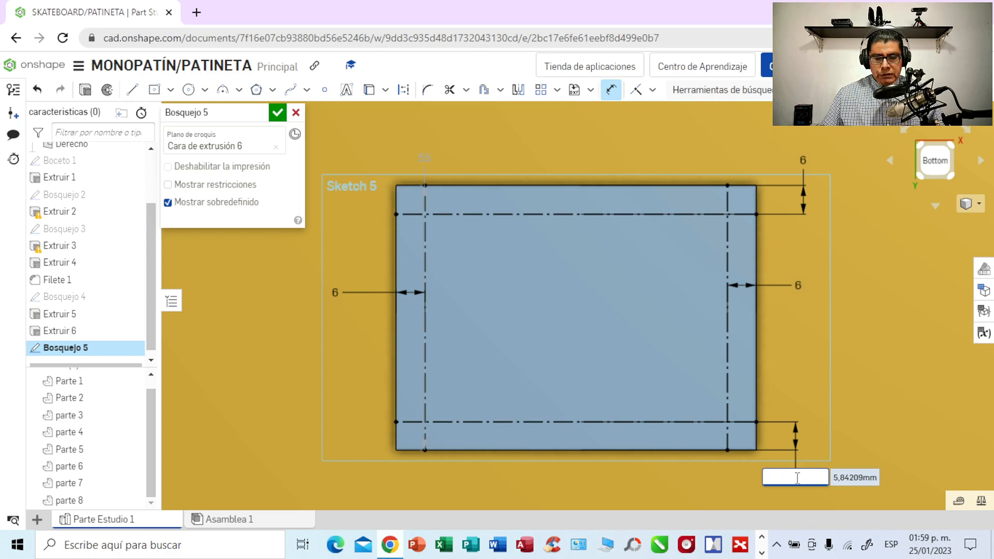
{"action": "type", "text": "6"}
{"action": "key", "text": "Return"}
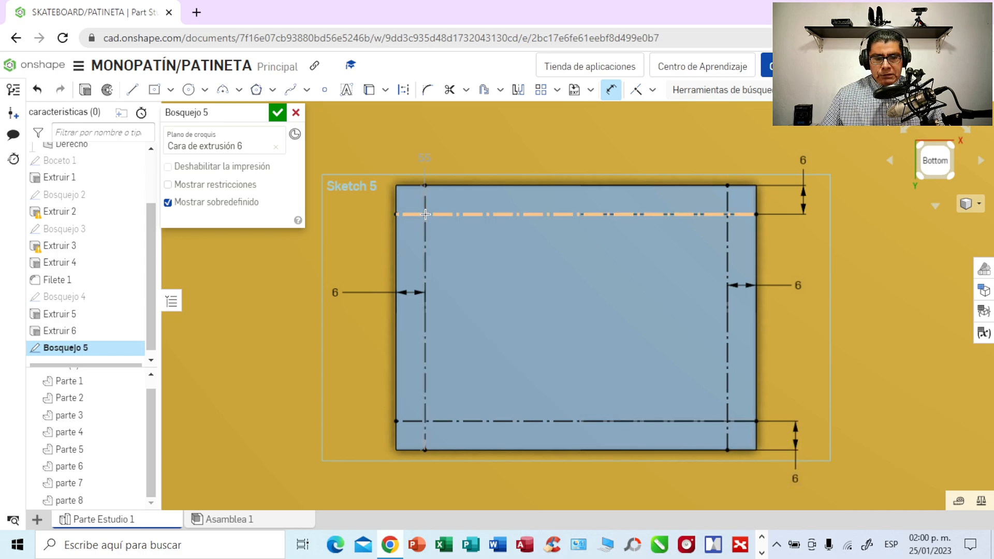
- Draw an inscribed six-sided polygon about 6.3 mm in diameter, centred on the plate's upper-left construction line intersection
{"action": "left_click", "coordinate": [274, 92]}
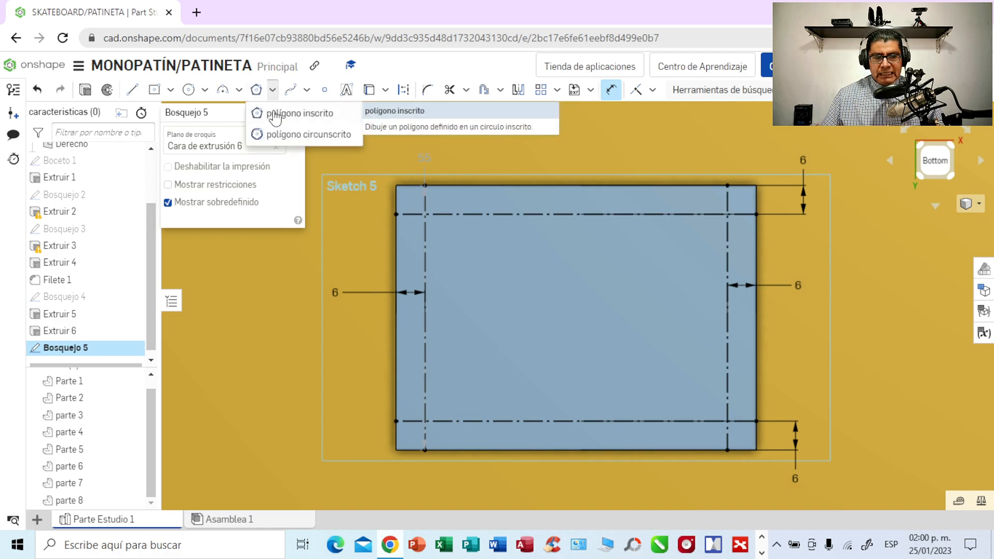
{"action": "left_click", "coordinate": [278, 114]}
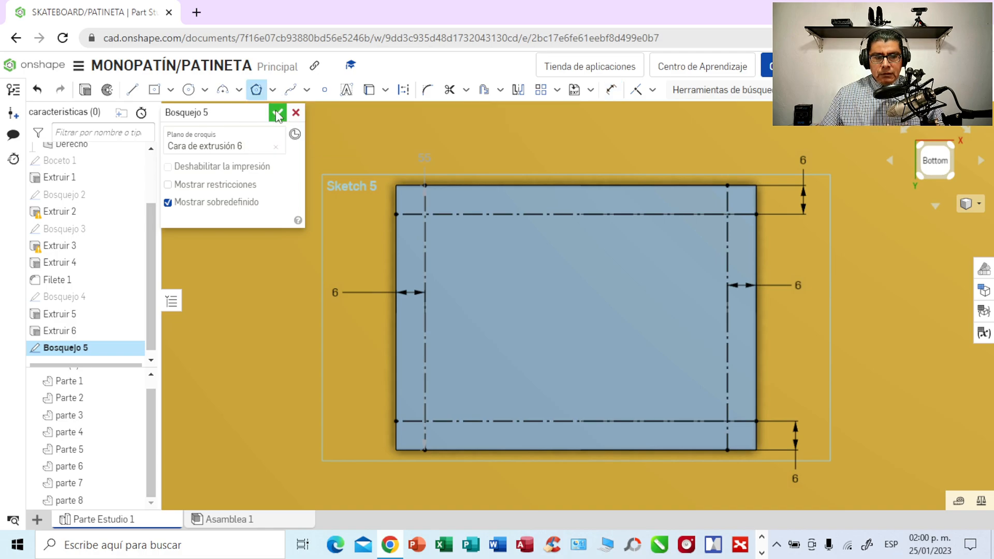
{"action": "left_click", "coordinate": [425, 214]}
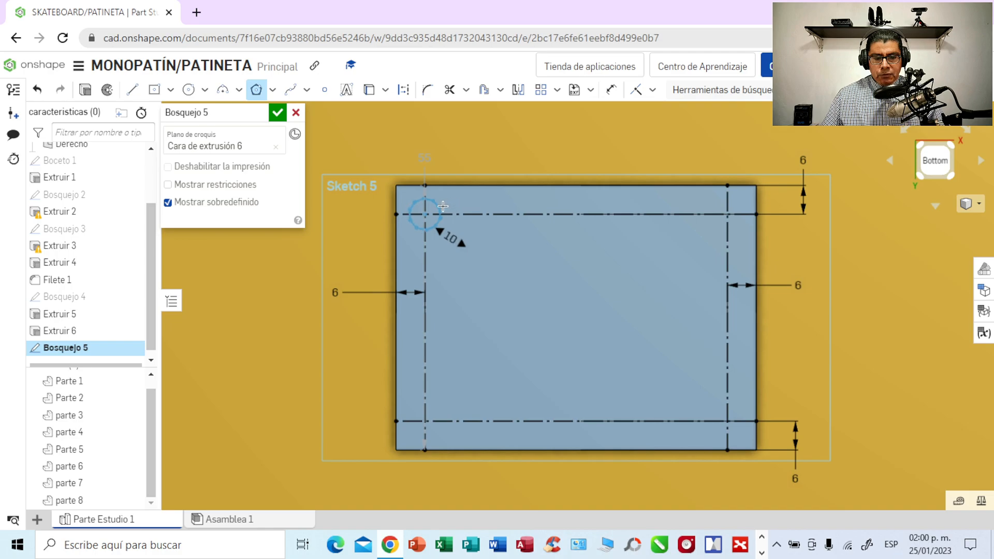
{"action": "key", "text": "Down"}
{"action": "left_click", "coordinate": [438, 206]}
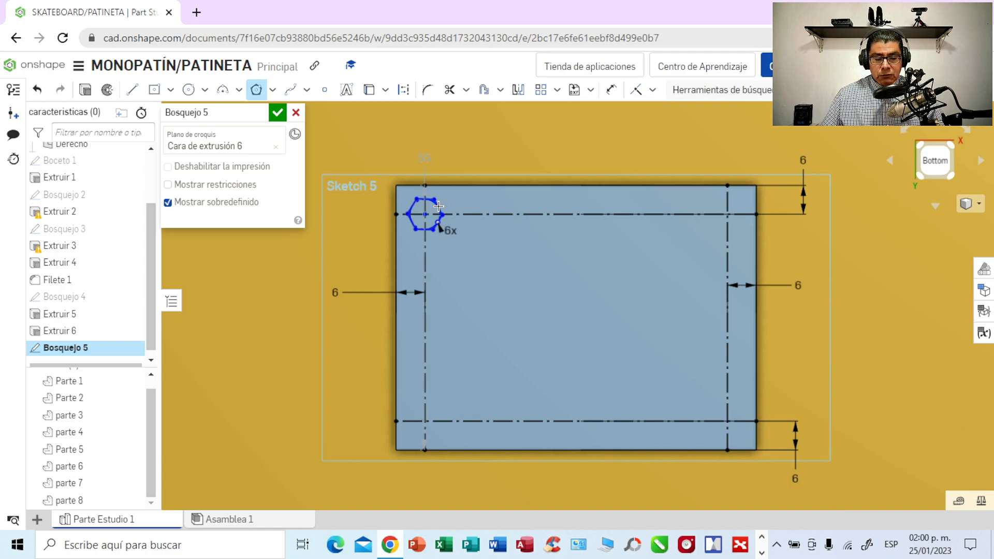
- Set the diameter of the upper-left hexagon's circle to 5 mm
{"action": "left_click", "coordinate": [611, 94]}
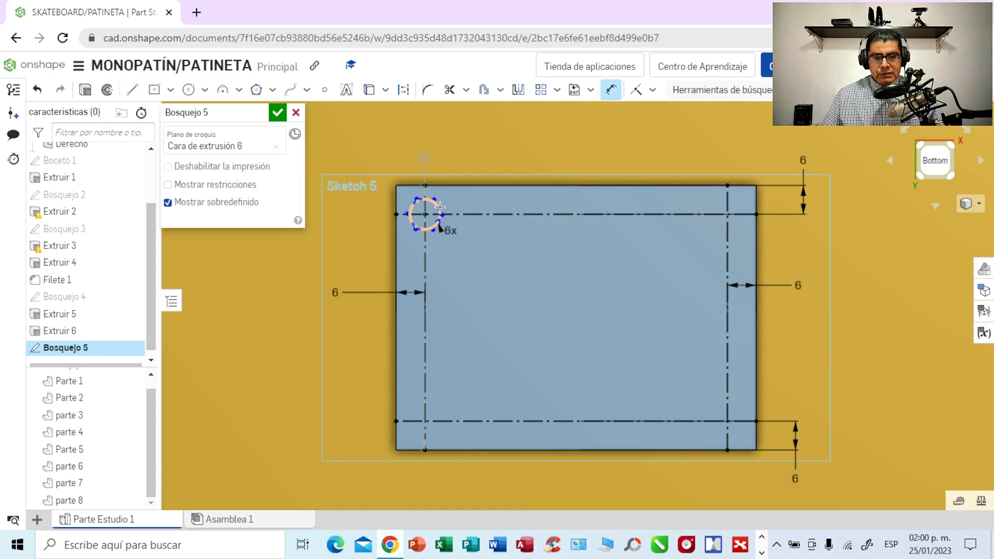
{"action": "left_click", "coordinate": [438, 207]}
{"action": "left_click", "coordinate": [495, 154]}
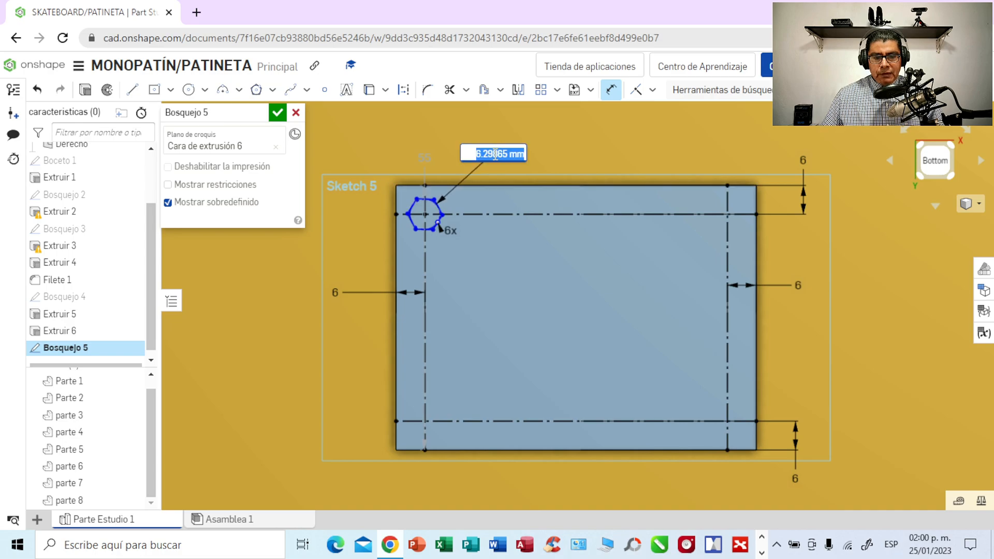
{"action": "key", "text": "BackSpace"}
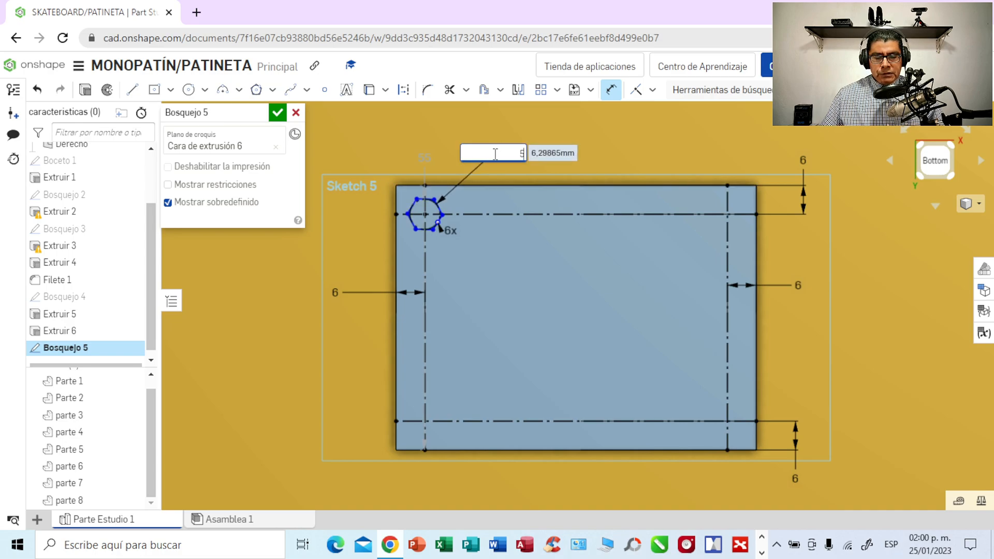
{"action": "type", "text": "5"}
{"action": "key", "text": "Return"}
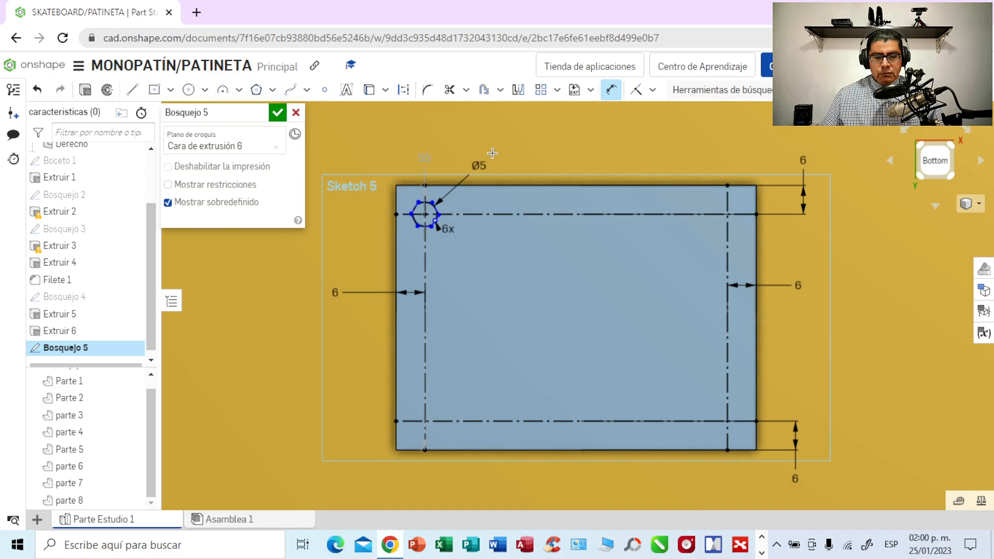
- Draw a second inscribed hexagon about 7.2 mm in diameter, centred on the plate's upper-right construction line intersection
{"action": "left_click", "coordinate": [272, 93]}
{"action": "left_click", "coordinate": [288, 111]}
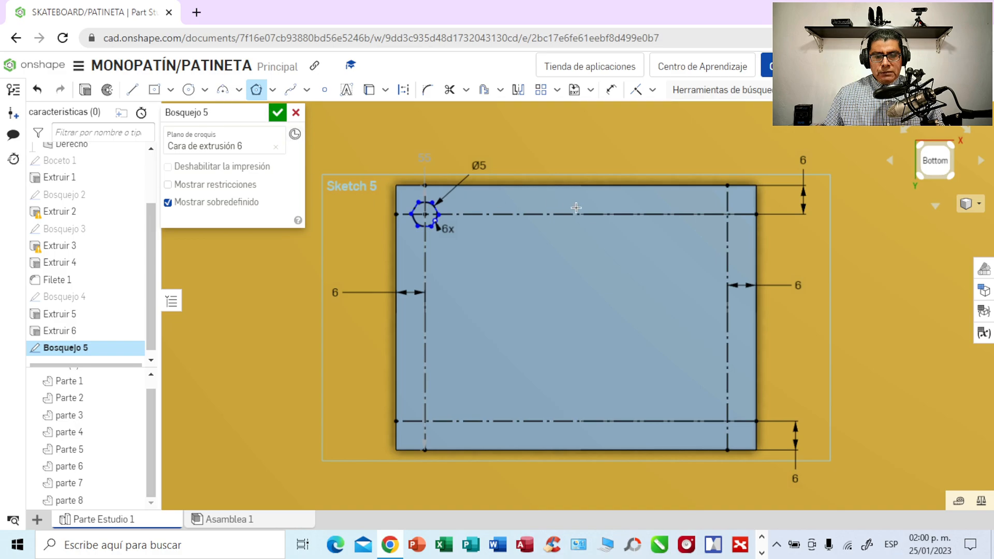
{"action": "left_click", "coordinate": [726, 214]}
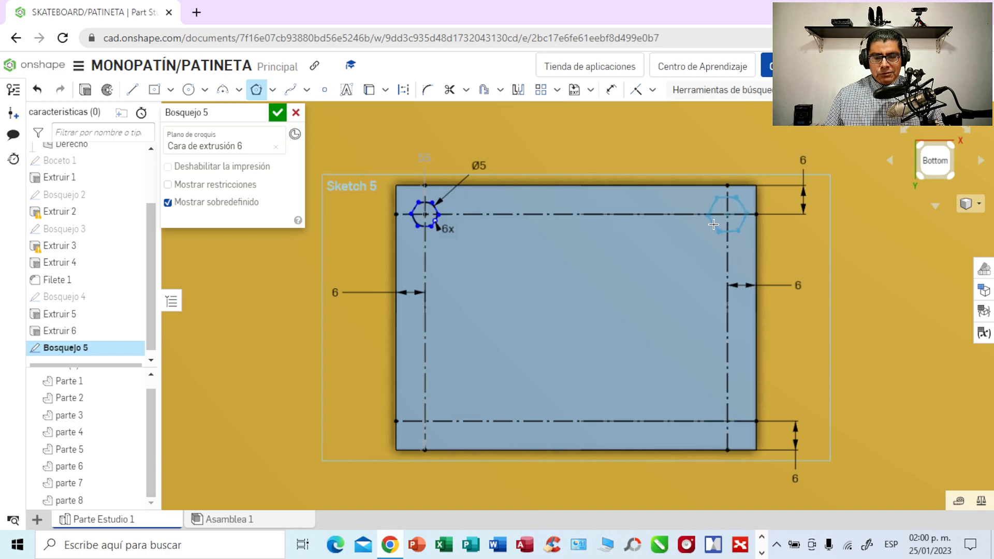
{"action": "left_click", "coordinate": [714, 224]}
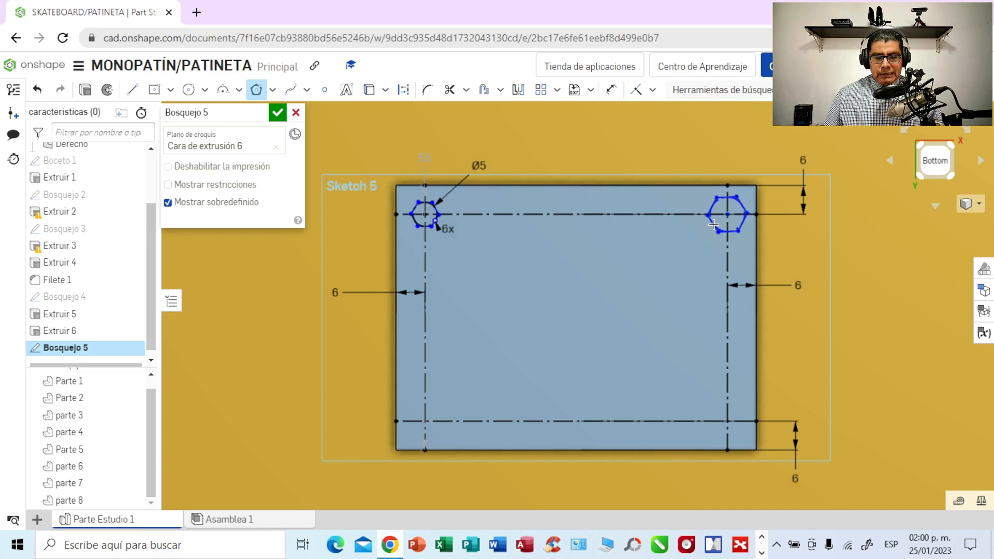
- Set the diameter of the upper-right hexagon's circle to 5 mm and move the dimension label clear above the plate
{"action": "left_click", "coordinate": [611, 90]}
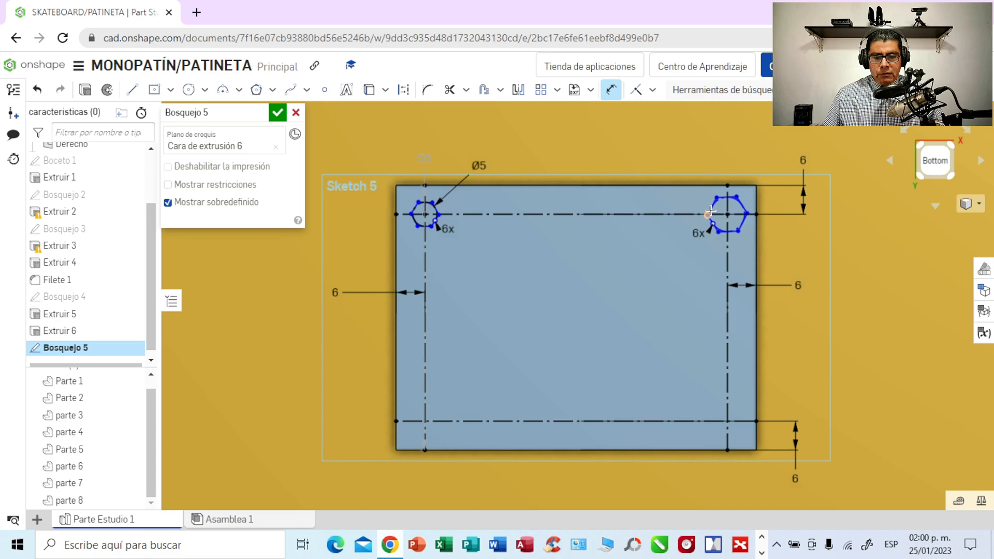
{"action": "left_click", "coordinate": [712, 206]}
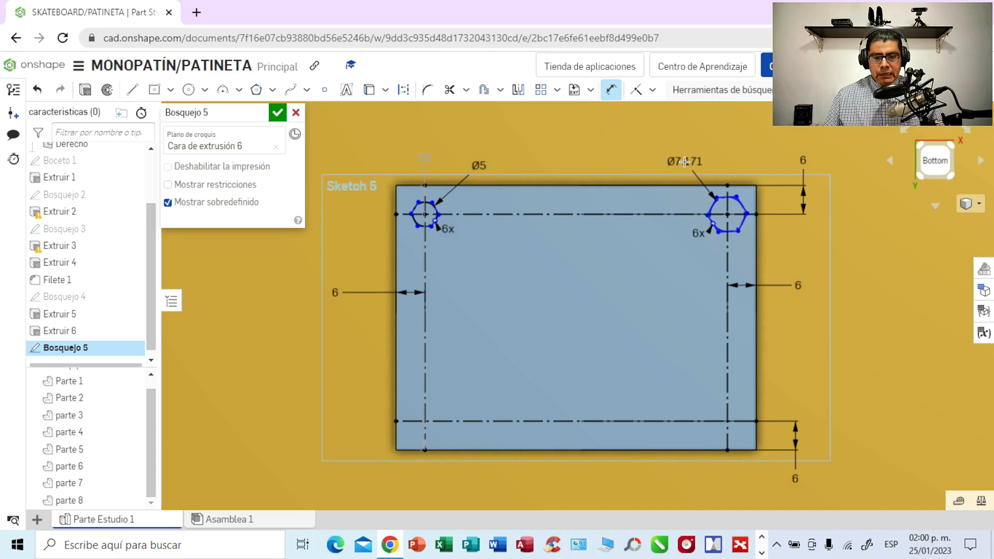
{"action": "left_click", "coordinate": [679, 160]}
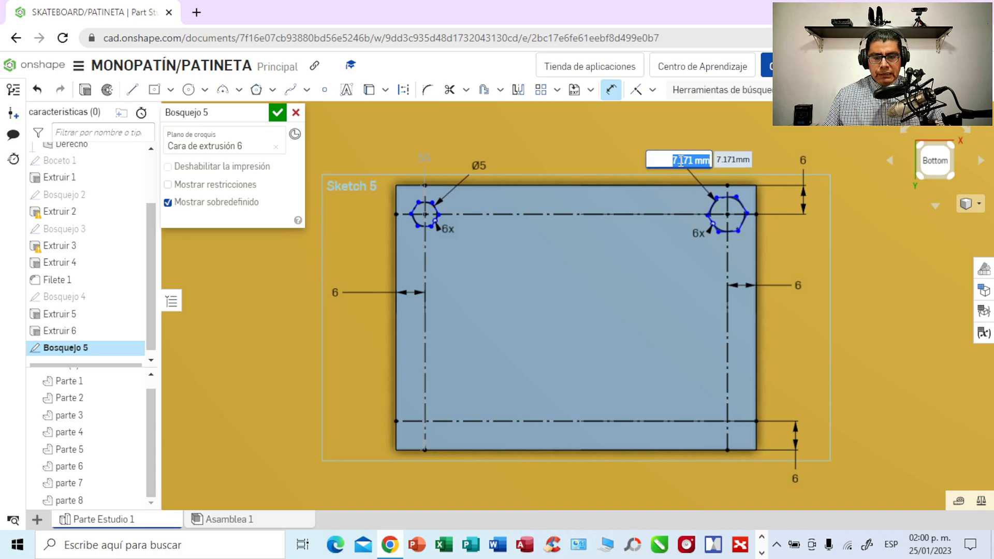
{"action": "key", "text": "BackSpace"}
{"action": "type", "text": "5"}
{"action": "key", "text": "Return"}
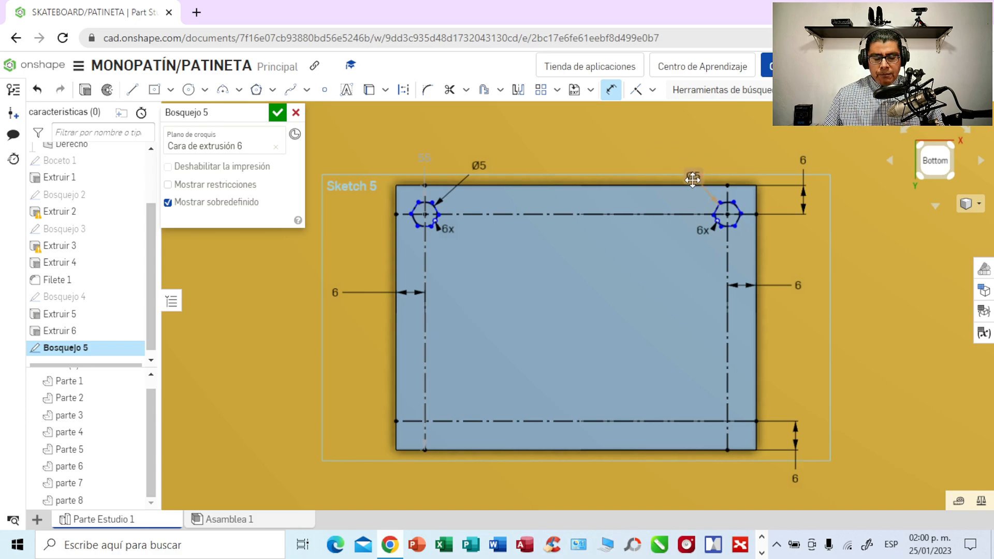
{"action": "left_click_drag", "start_coordinate": [693, 177], "coordinate": [692, 166]}
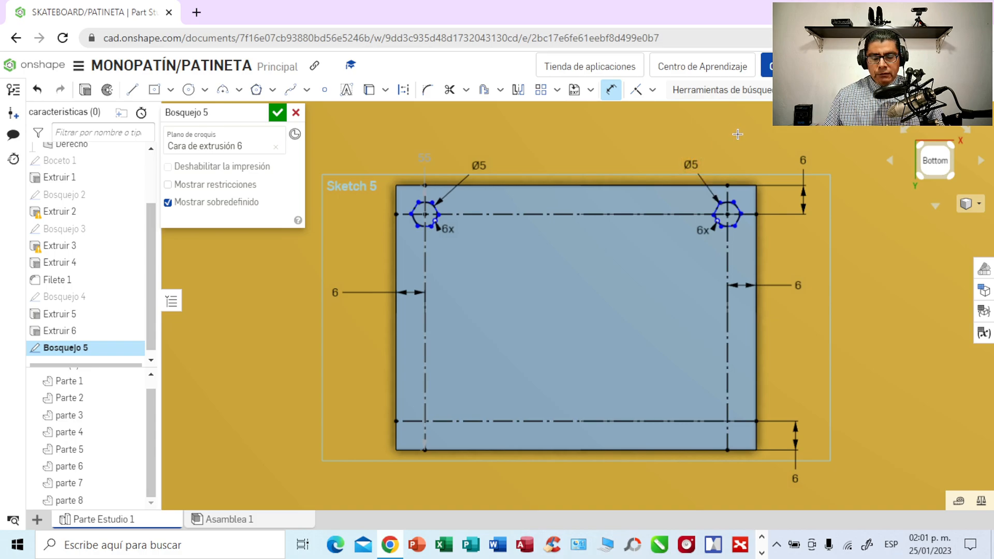
- Draw an inscribed six-sided polygon about 7.4 mm in diameter, centred on the plate's lower-left construction line intersection
{"action": "left_click", "coordinate": [272, 90]}
{"action": "left_click", "coordinate": [274, 114]}
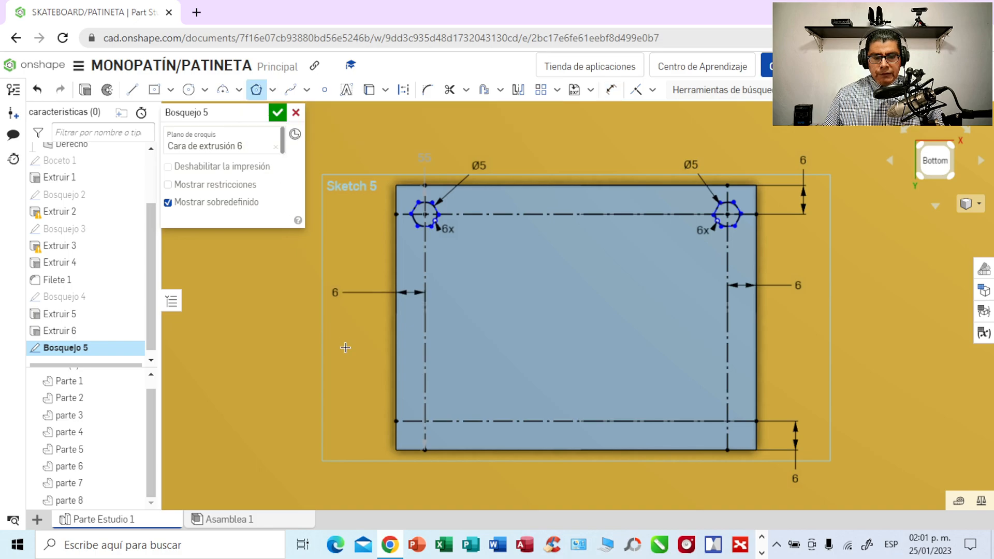
{"action": "left_click", "coordinate": [425, 420]}
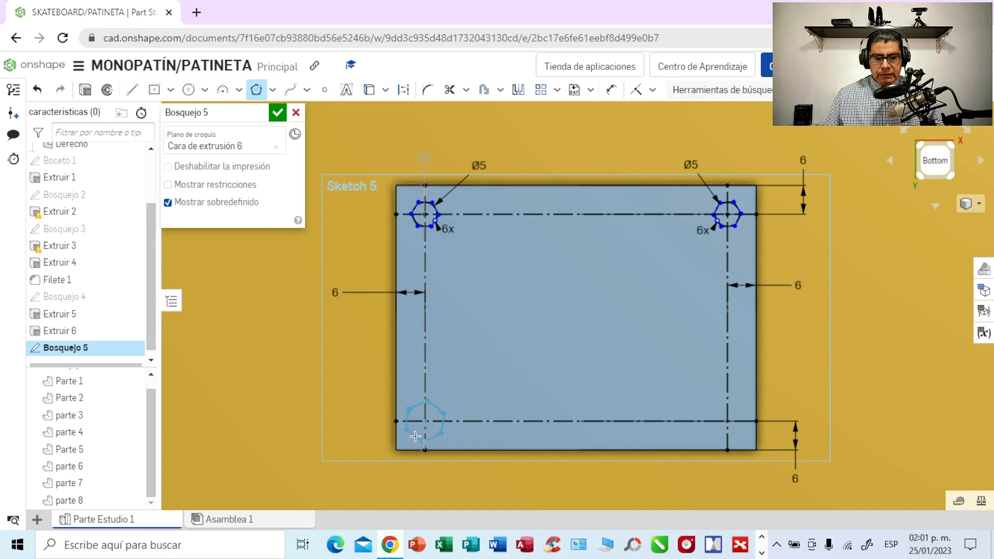
{"action": "left_click", "coordinate": [415, 437]}
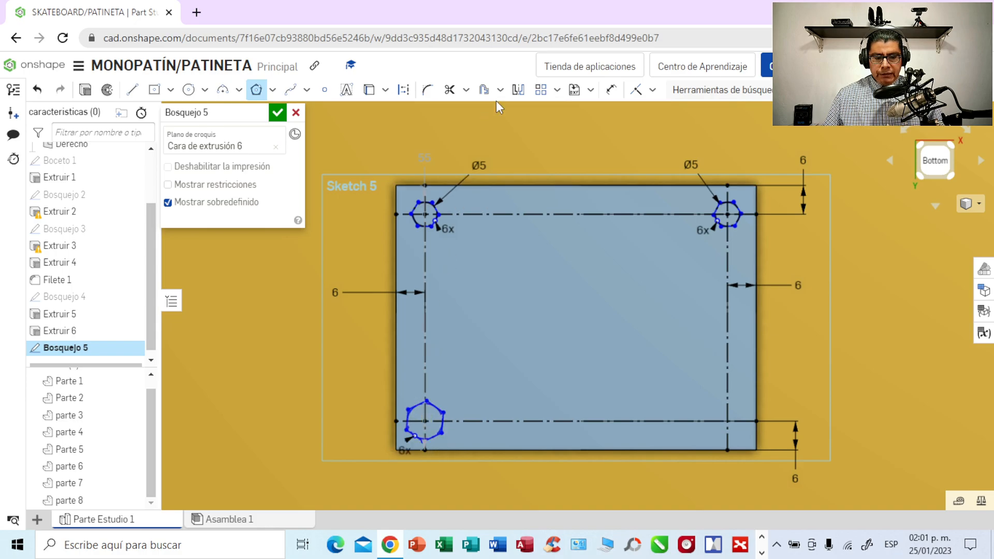
- Set the diameter of the lower-left hexagon's circle to 5 mm and move the dimension label clear below the plate
{"action": "left_click", "coordinate": [611, 89]}
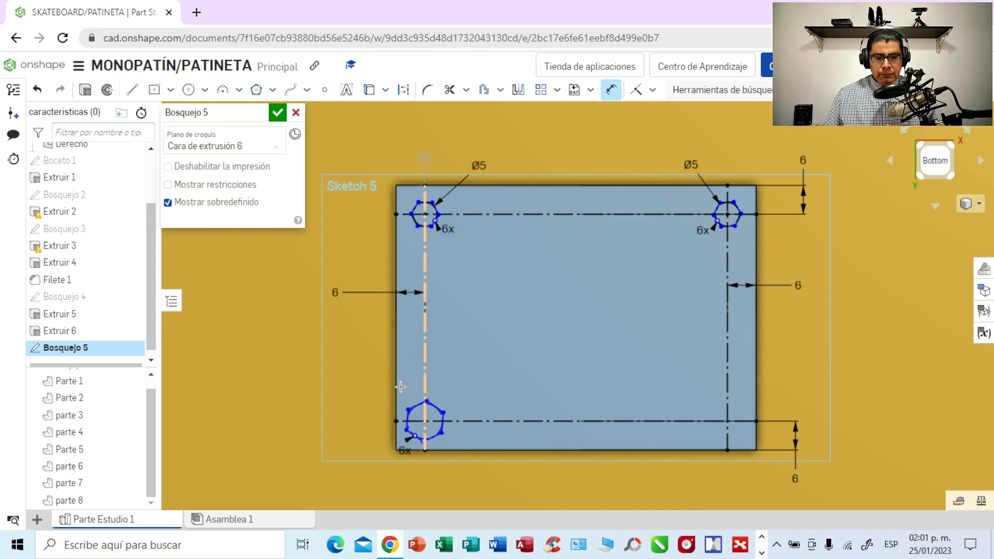
{"action": "left_click", "coordinate": [436, 438]}
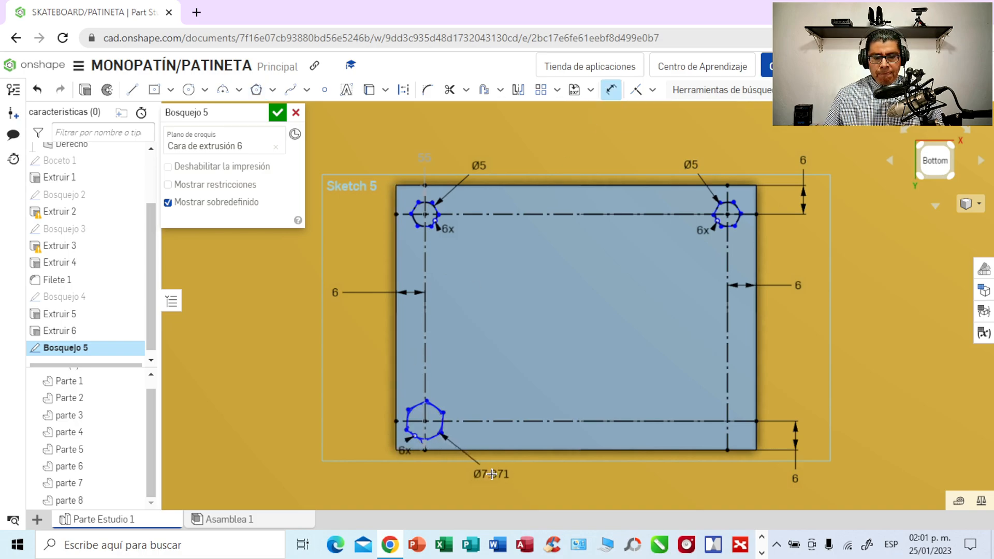
{"action": "left_click", "coordinate": [493, 474]}
{"action": "key", "text": "BackSpace"}
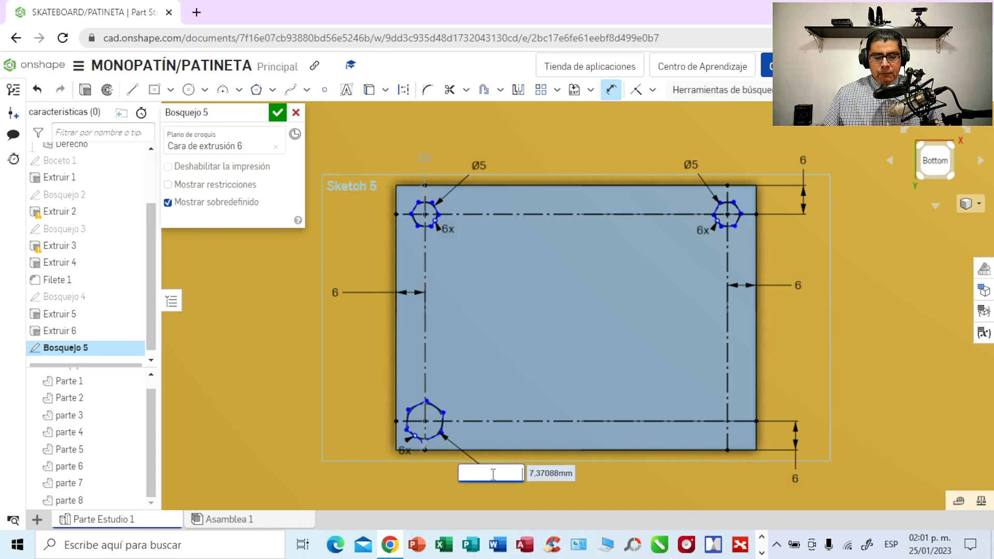
{"action": "type", "text": "5"}
{"action": "key", "text": "Return"}
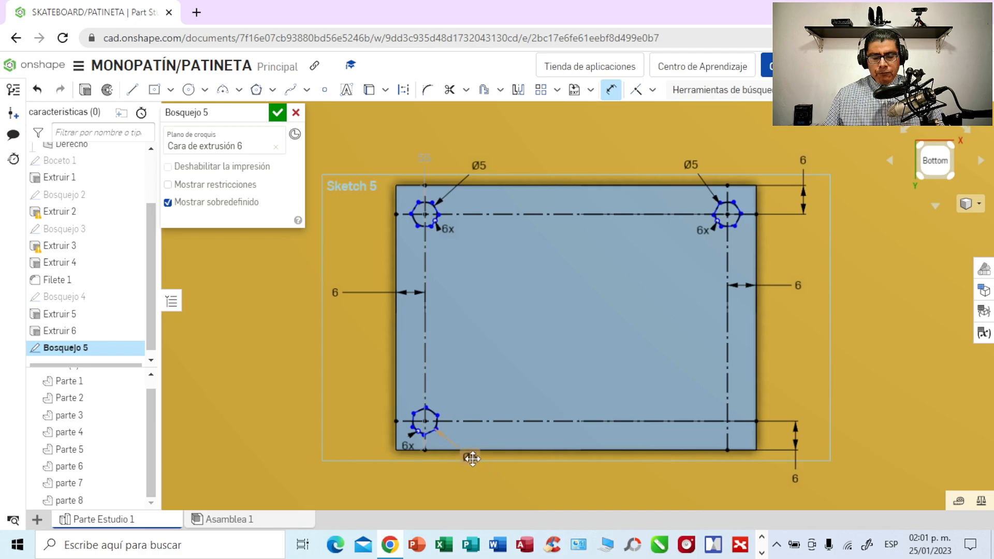
{"action": "left_click_drag", "start_coordinate": [470, 457], "coordinate": [487, 477]}
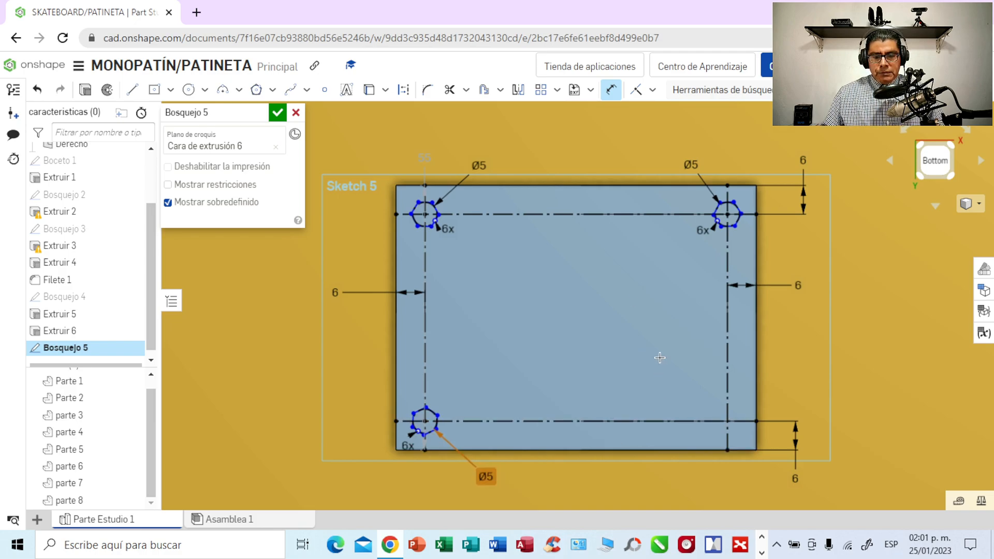
- Draw an inscribed six-sided polygon about 6.9 mm in diameter, centred on the plate's lower-right construction line intersection
{"action": "left_click", "coordinate": [272, 90]}
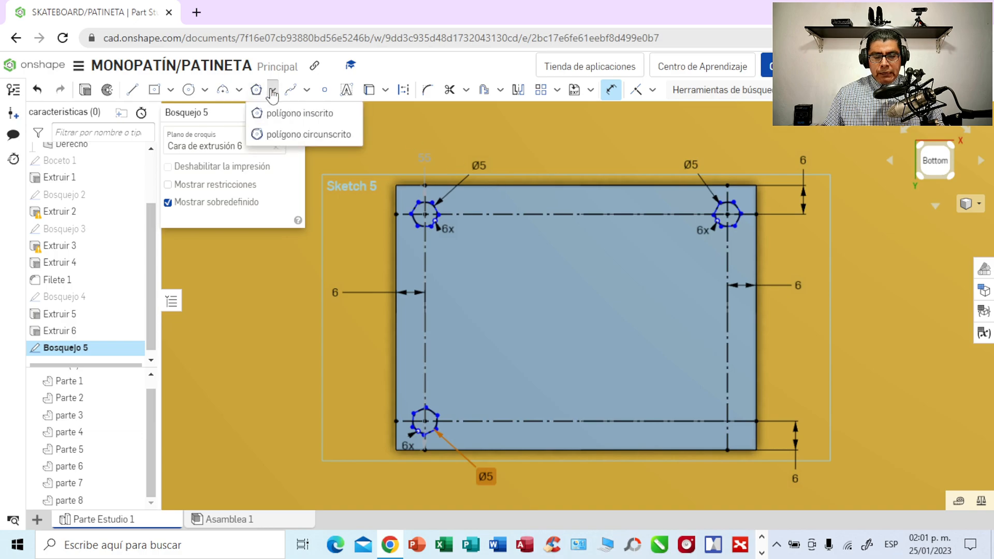
{"action": "left_click", "coordinate": [274, 116]}
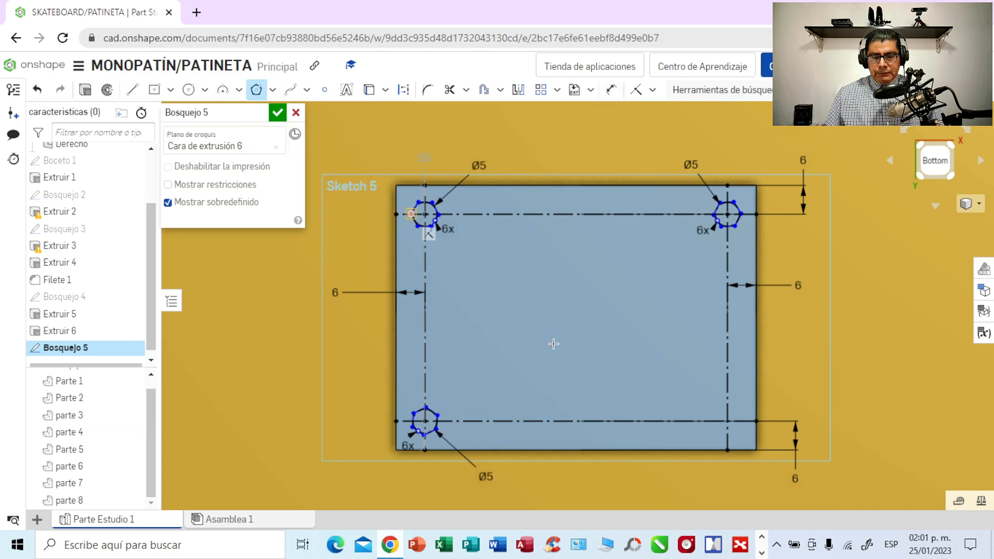
{"action": "left_click", "coordinate": [726, 421]}
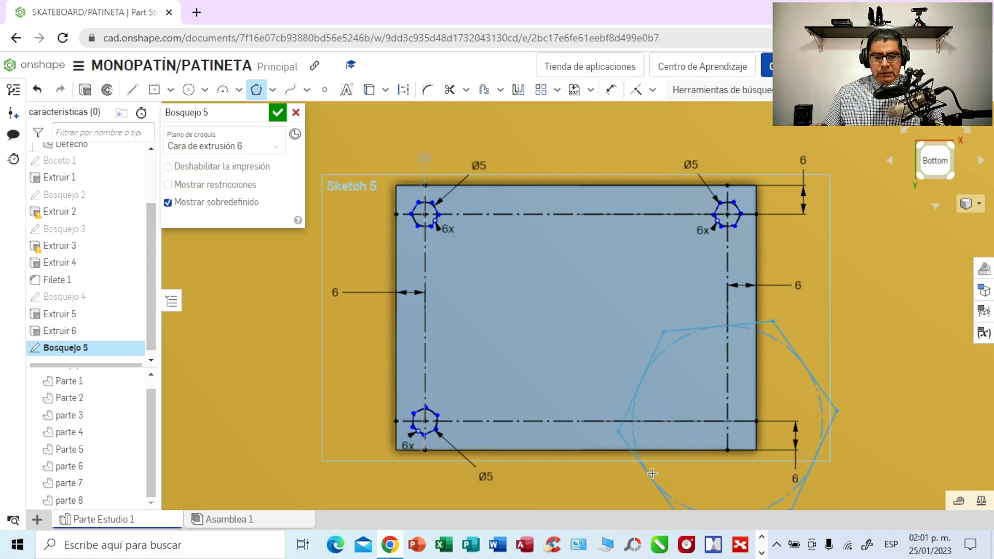
{"action": "left_click", "coordinate": [713, 428]}
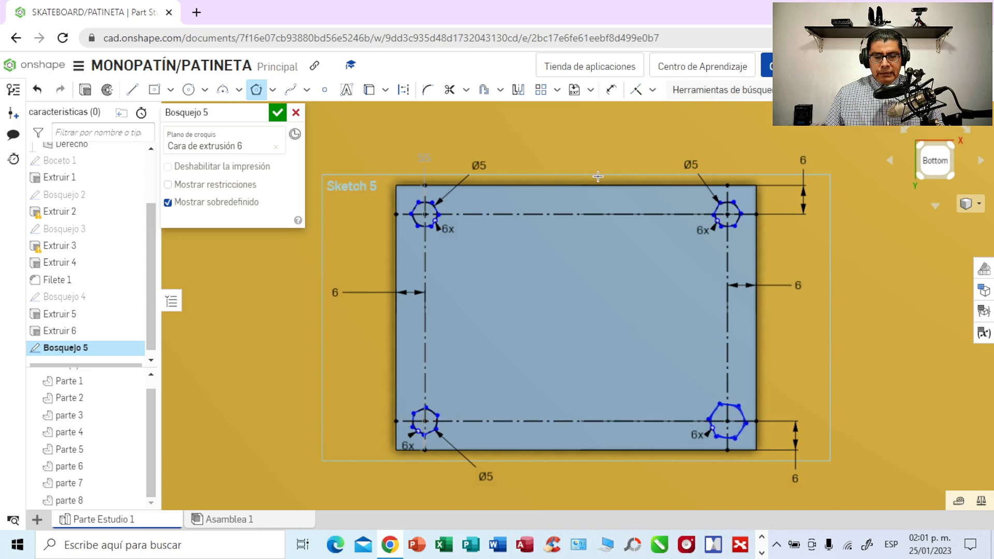
- Set the diameter of the lower-right hexagon's circle to 5 mm and move the dimension label clear below the plate
{"action": "left_click", "coordinate": [611, 89]}
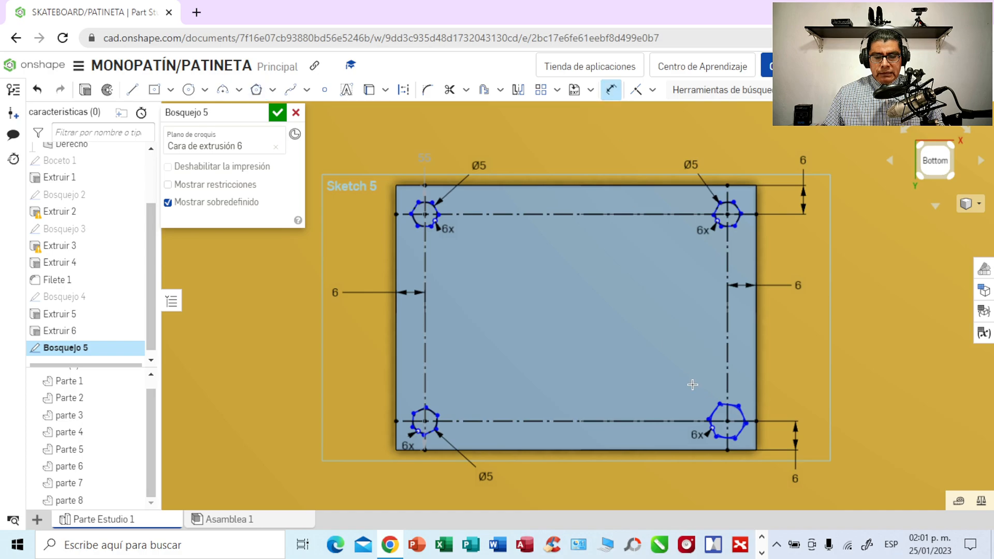
{"action": "left_click", "coordinate": [707, 423]}
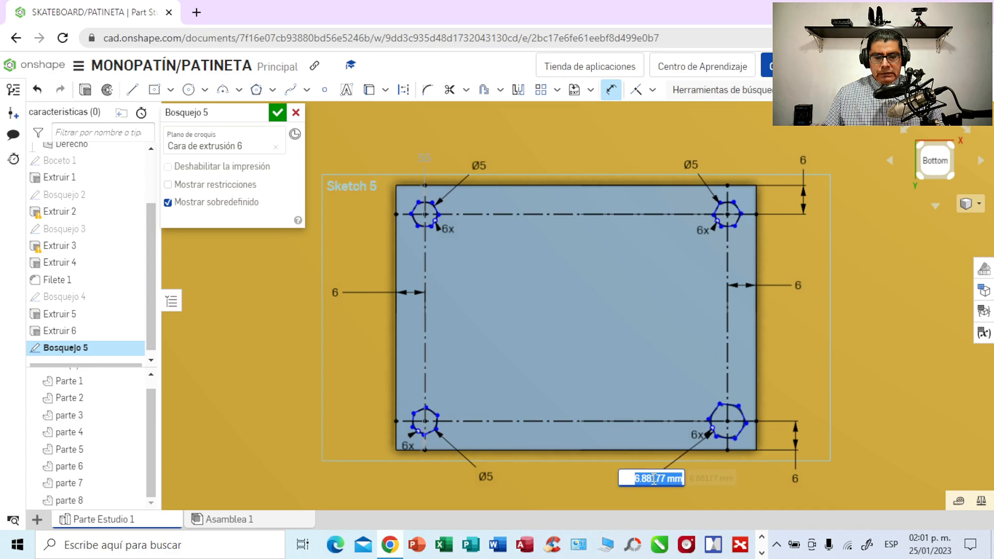
{"action": "key", "text": "BackSpace"}
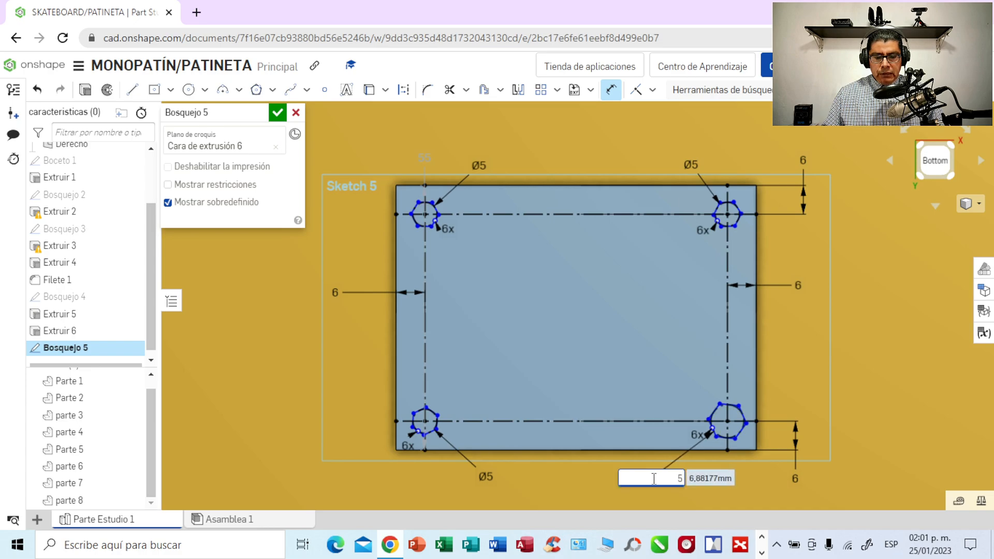
{"action": "type", "text": "5"}
{"action": "key", "text": "Return"}
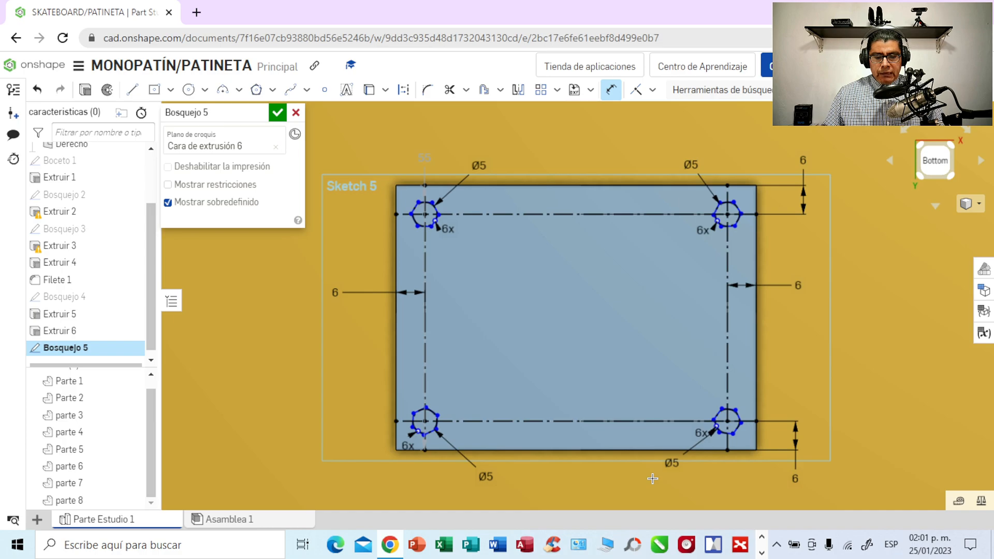
{"action": "left_click_drag", "start_coordinate": [670, 461], "coordinate": [654, 476]}
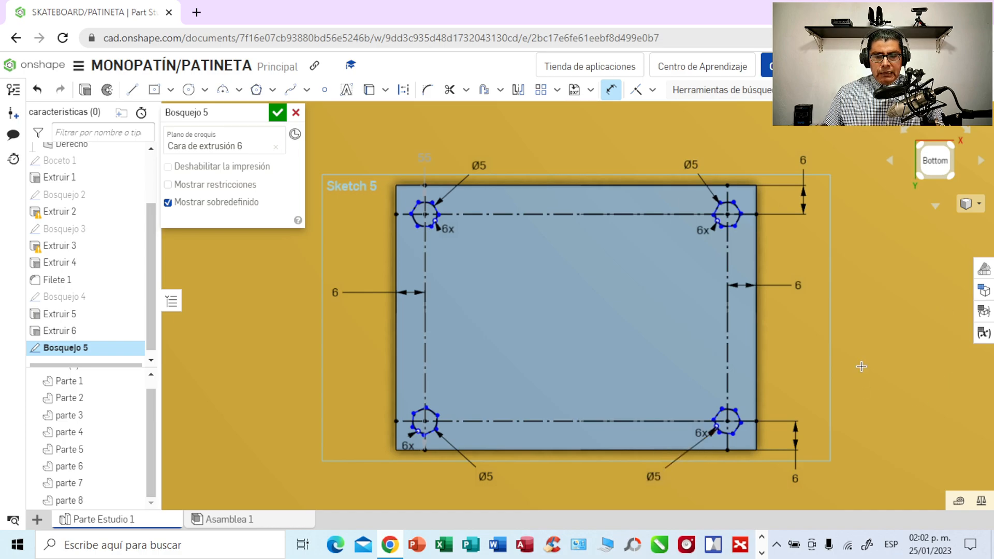
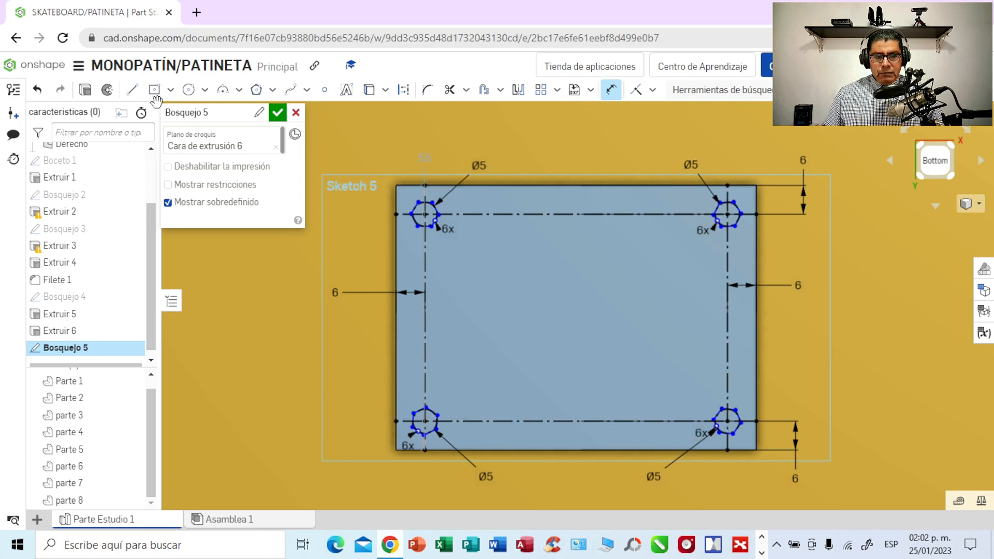
- Extrude the four sketched hexagons on the light blue plate 5 mm as new parts
{"action": "left_click", "coordinate": [85, 92]}
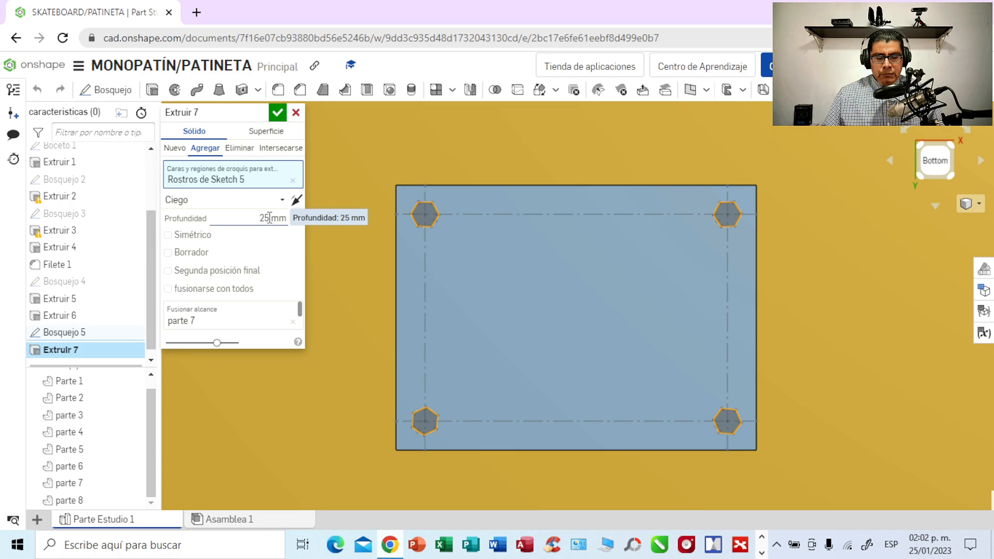
{"action": "left_click", "coordinate": [182, 151]}
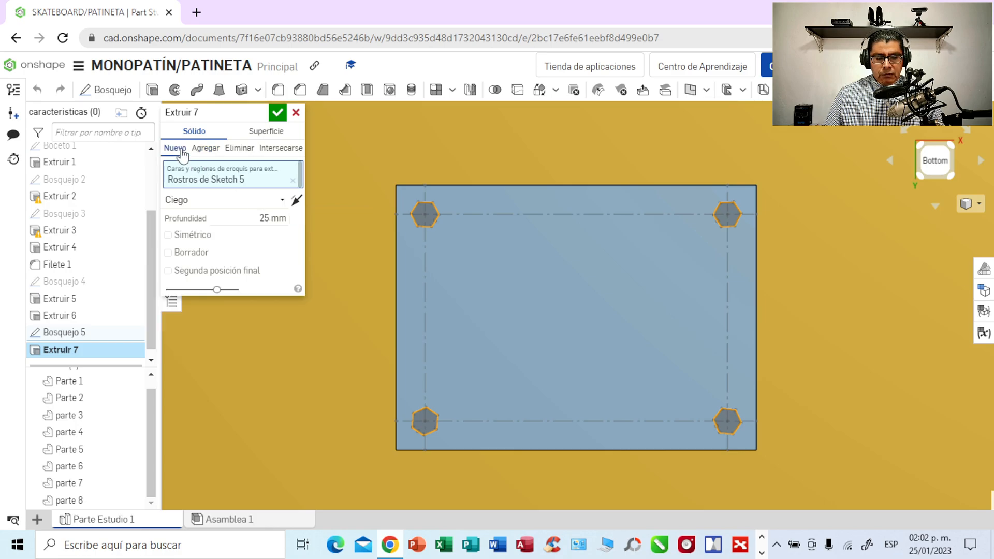
{"action": "left_click", "coordinate": [267, 218]}
{"action": "key", "text": "BackSpace"}
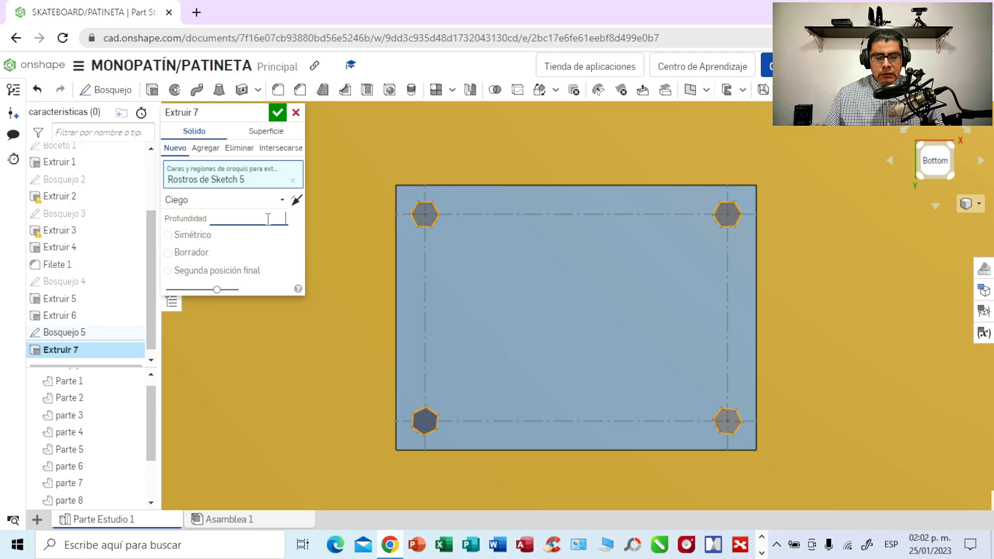
{"action": "type", "text": "5"}
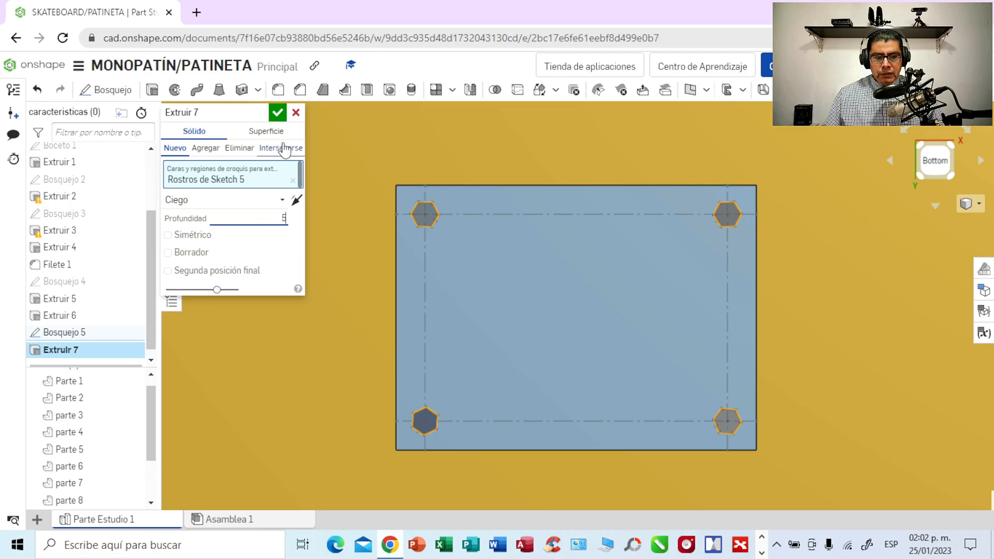
{"action": "left_click", "coordinate": [278, 112]}
- Reduce the extrusion depth of the four hexagonal bolt heads to 3 mm
{"action": "right_click_drag", "start_coordinate": [821, 328], "coordinate": [826, 261]}
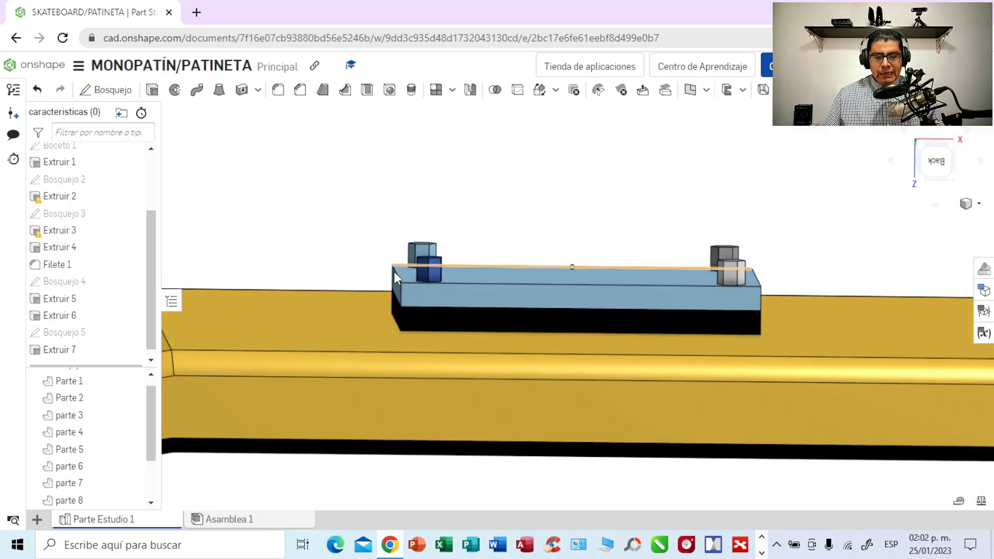
{"action": "scroll", "coordinate": [151, 282], "scroll_direction": "down", "scroll_amount": 1}
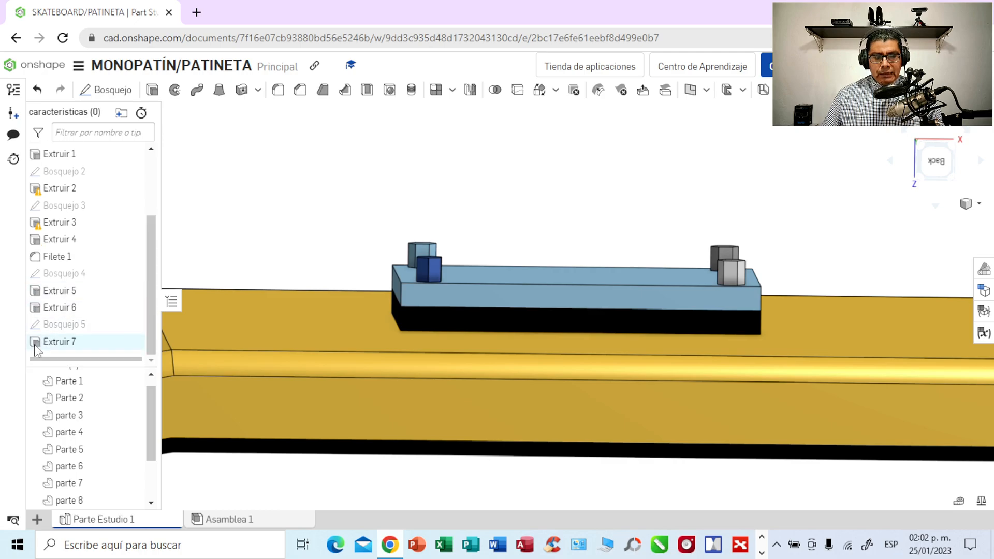
{"action": "left_click", "coordinate": [73, 346]}
{"action": "double_click", "coordinate": [73, 346]}
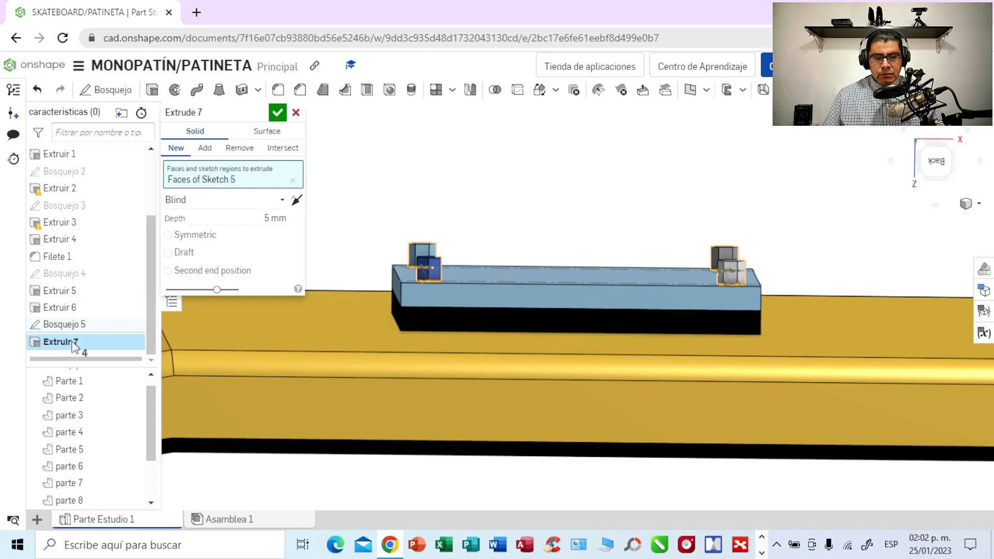
{"action": "left_click", "coordinate": [269, 218]}
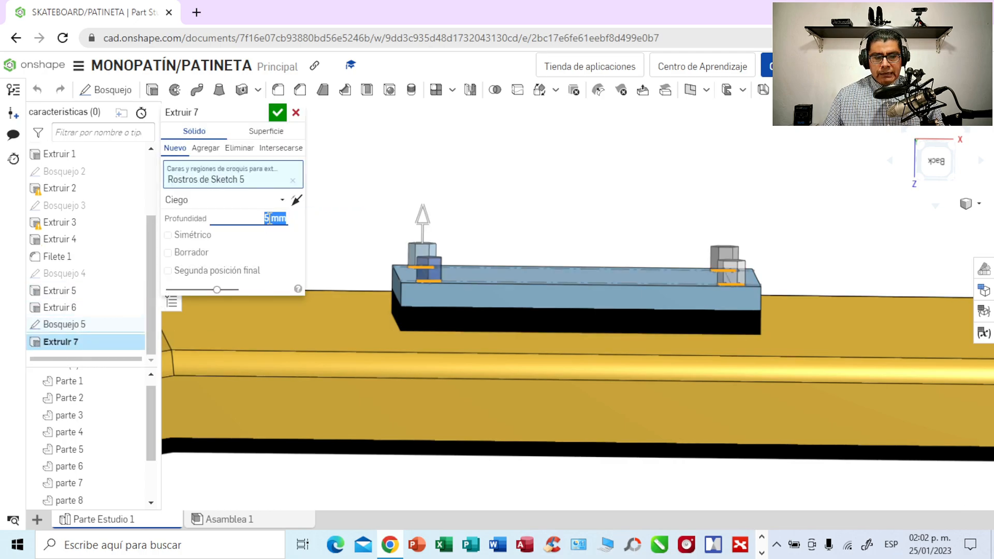
{"action": "left_click", "coordinate": [269, 217]}
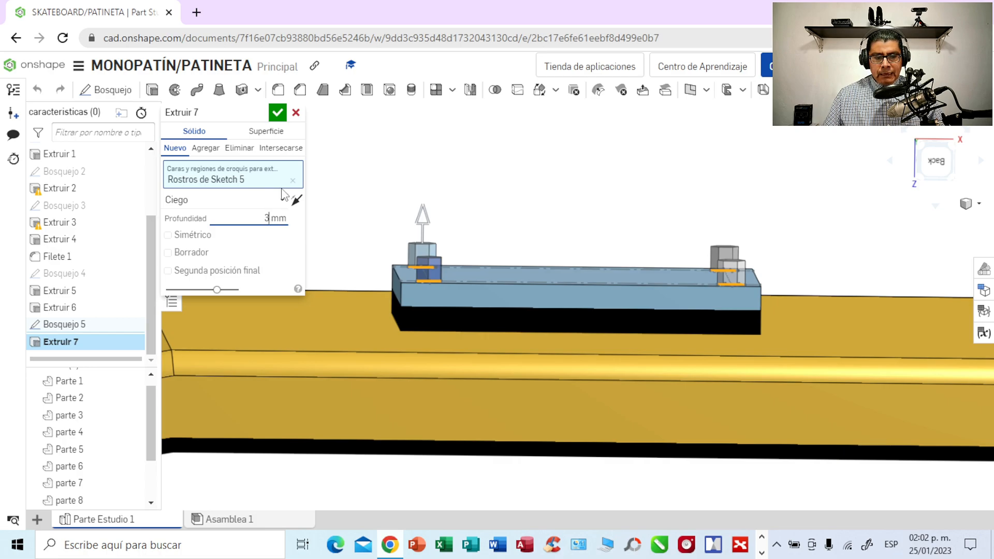
{"action": "left_click", "coordinate": [278, 115]}
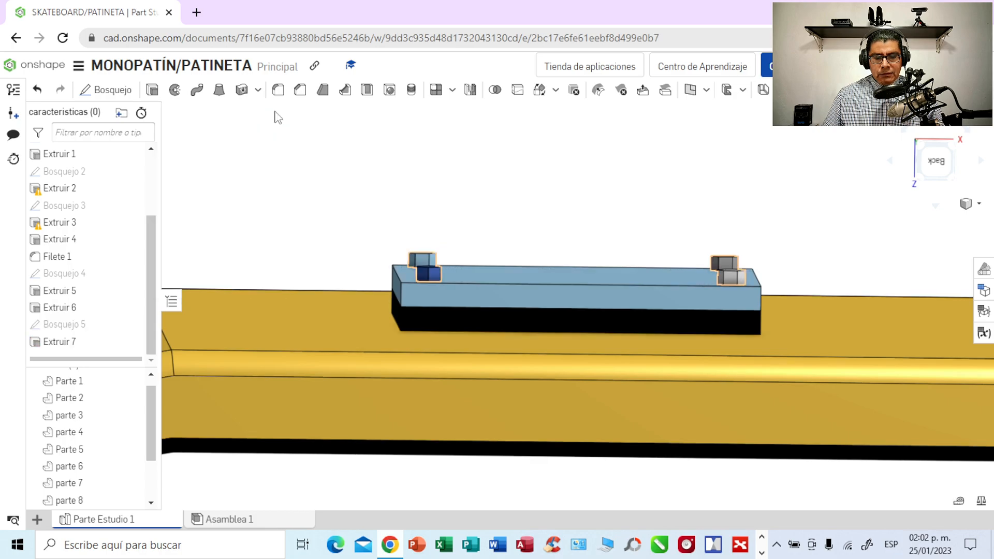
- Examine the four hexagonal heads on the light blue plate from the bottom view
{"action": "right_click_drag", "start_coordinate": [624, 200], "coordinate": [613, 266]}
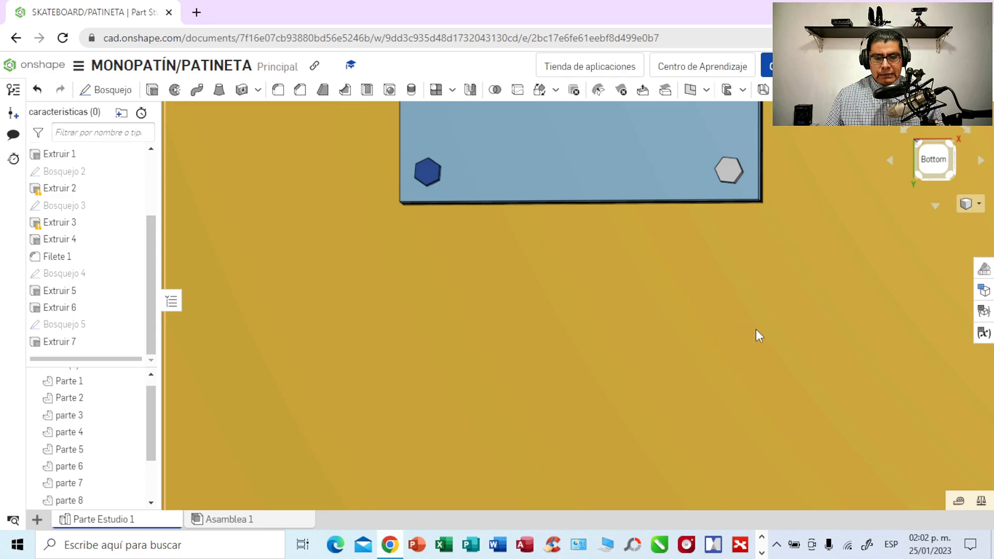
{"action": "right_click_drag", "start_coordinate": [771, 322], "coordinate": [701, 532], "text": "ctrl"}
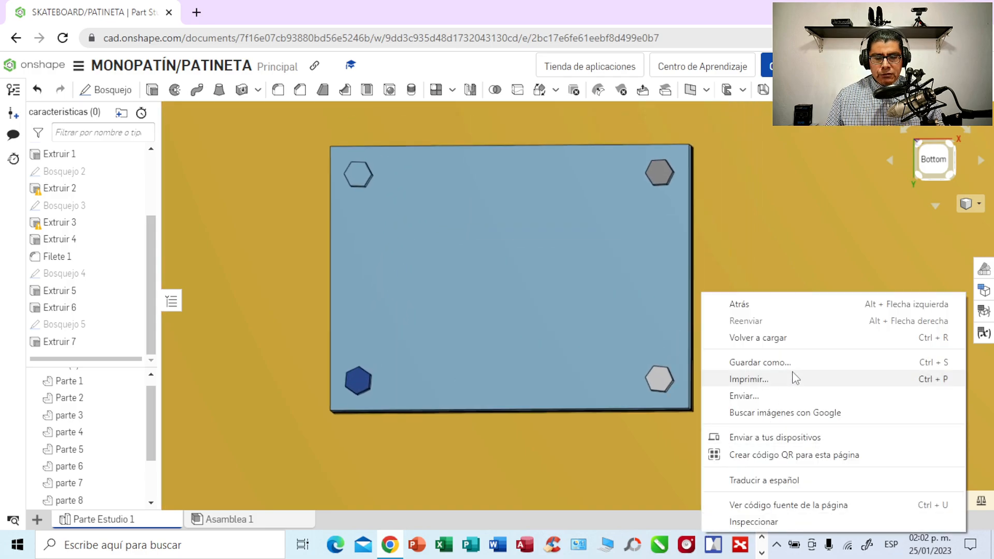
{"action": "left_click", "coordinate": [837, 234]}
{"action": "right_click_drag", "start_coordinate": [837, 233], "coordinate": [838, 240]}
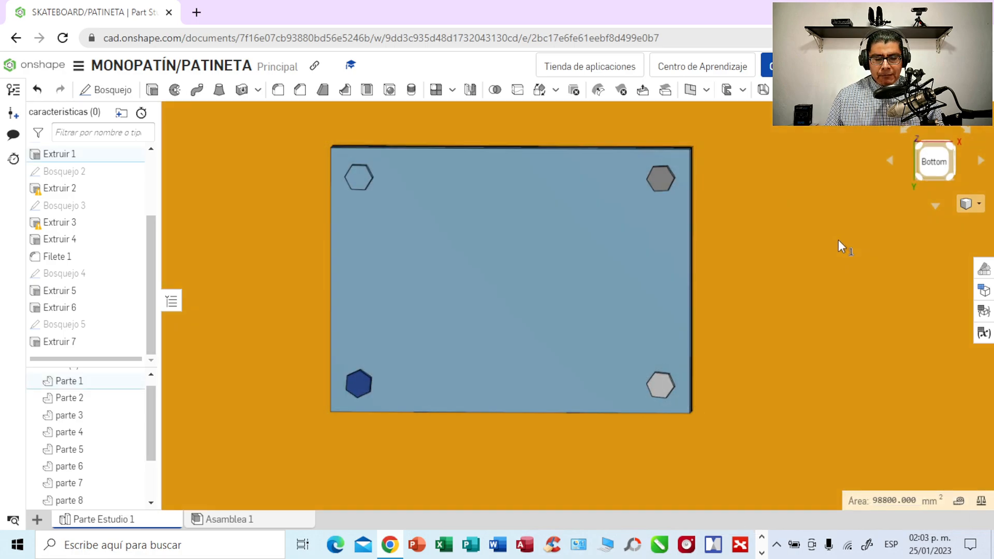
{"action": "scroll", "coordinate": [837, 241], "scroll_direction": "up", "scroll_amount": 2}
{"action": "left_click", "coordinate": [937, 158]}
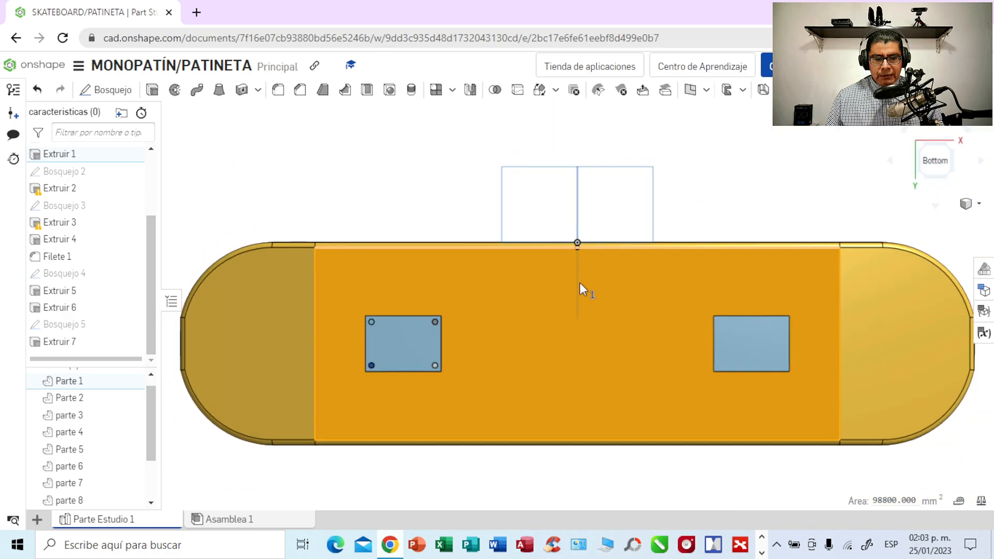
{"action": "scroll", "coordinate": [488, 302], "scroll_direction": "up", "scroll_amount": 3}
{"action": "scroll", "coordinate": [488, 303], "scroll_direction": "up", "scroll_amount": 5}
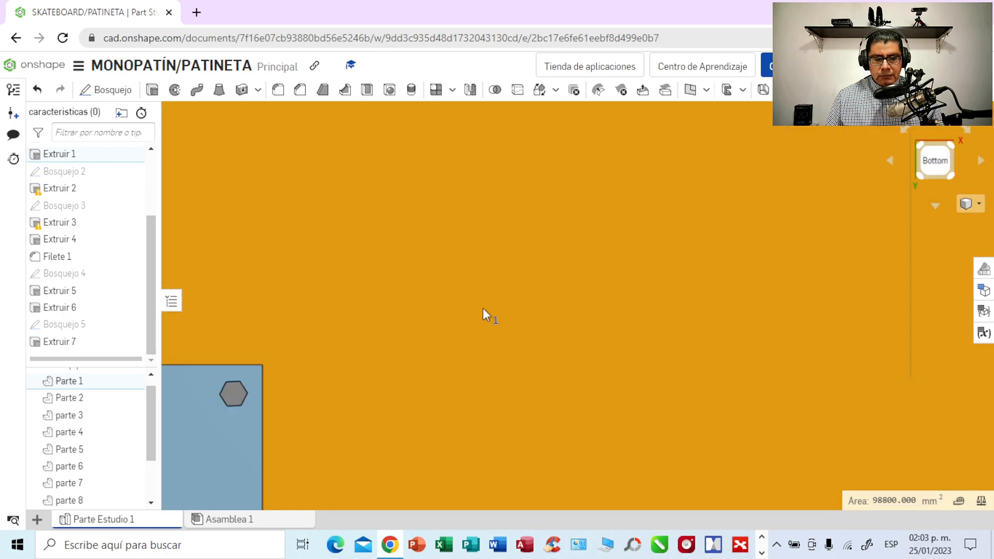
{"action": "middle_click_drag", "start_coordinate": [427, 333], "coordinate": [774, 236]}
{"action": "middle_click_drag", "start_coordinate": [658, 341], "coordinate": [799, 233]}
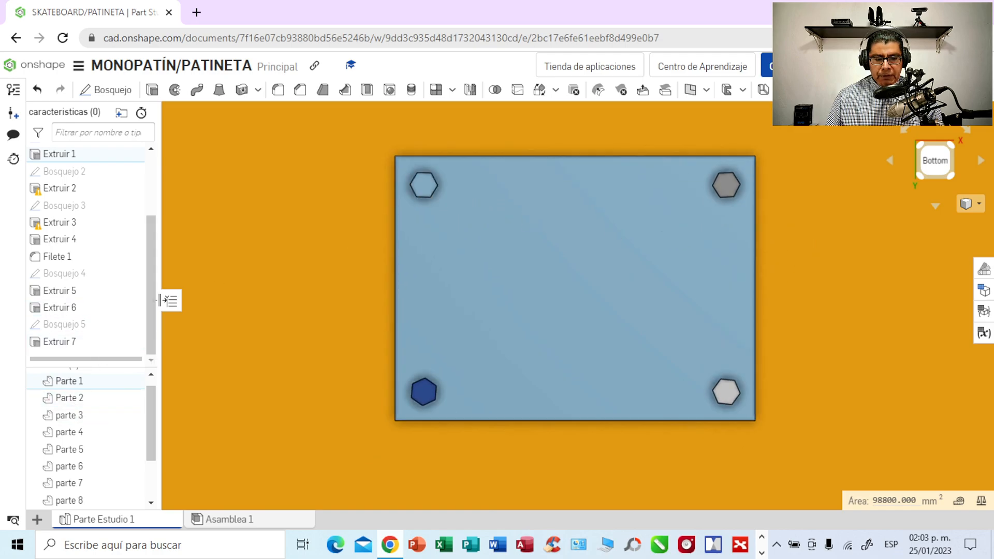
{"action": "left_click_drag", "start_coordinate": [153, 402], "coordinate": [152, 498]}
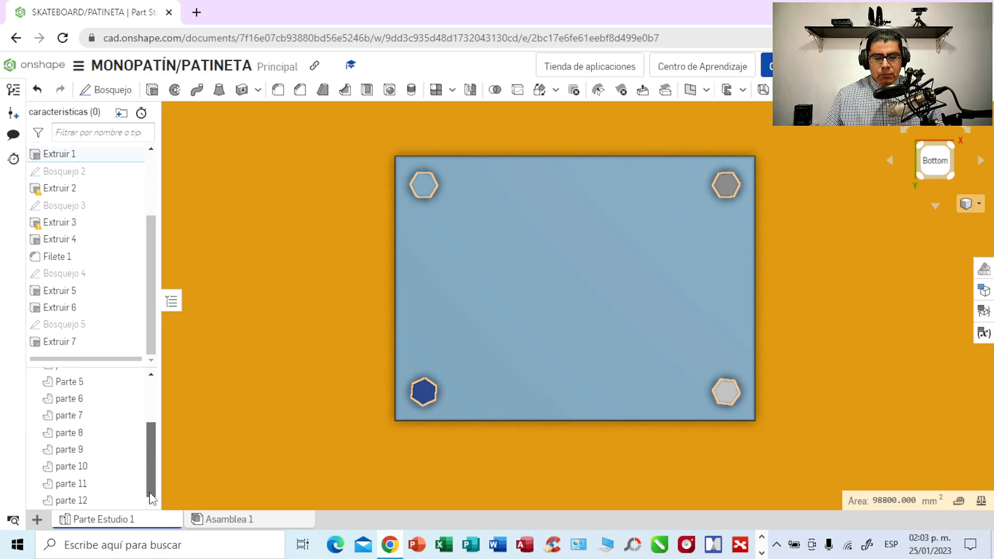
{"action": "right_click", "coordinate": [79, 499]}
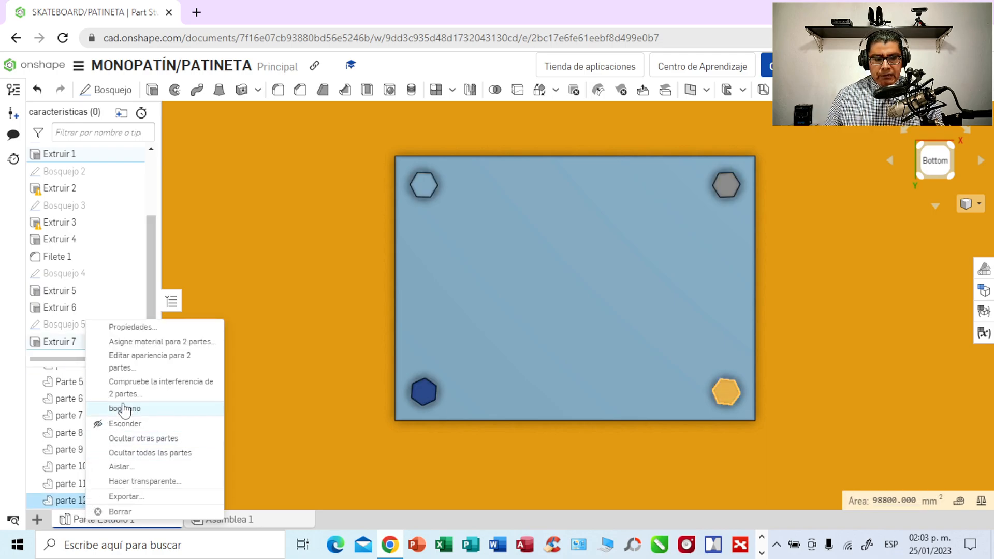
{"action": "left_click", "coordinate": [153, 358]}
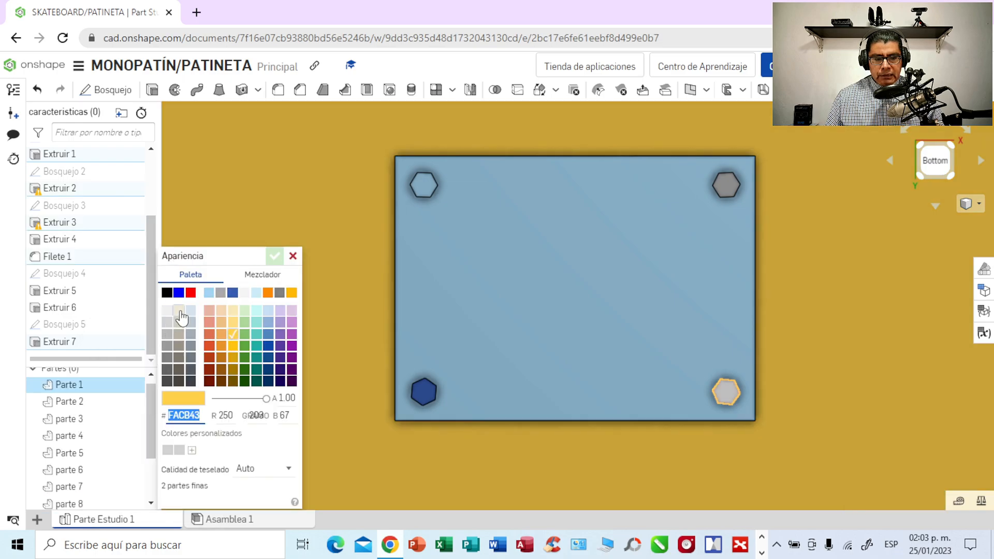
{"action": "left_click", "coordinate": [221, 293]}
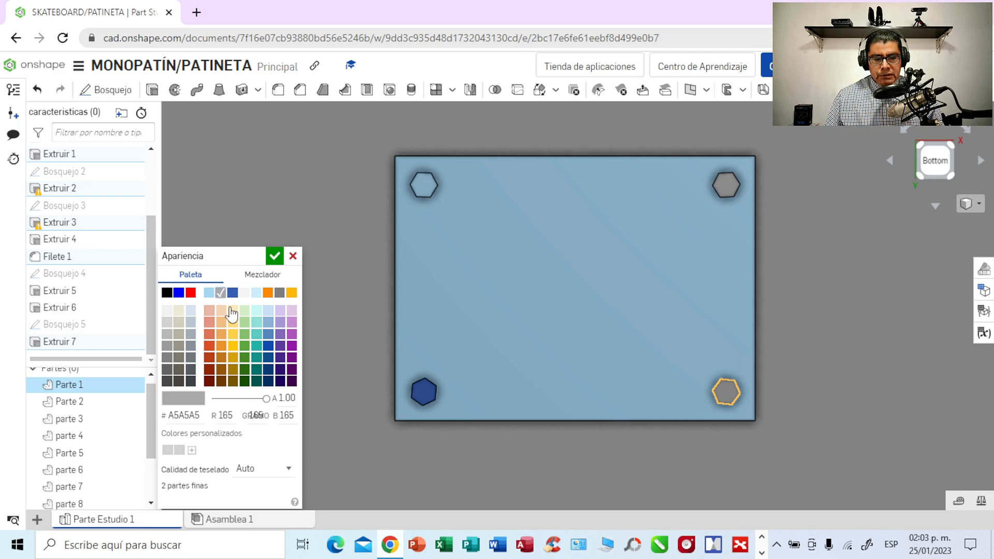
{"action": "left_click", "coordinate": [267, 293]}
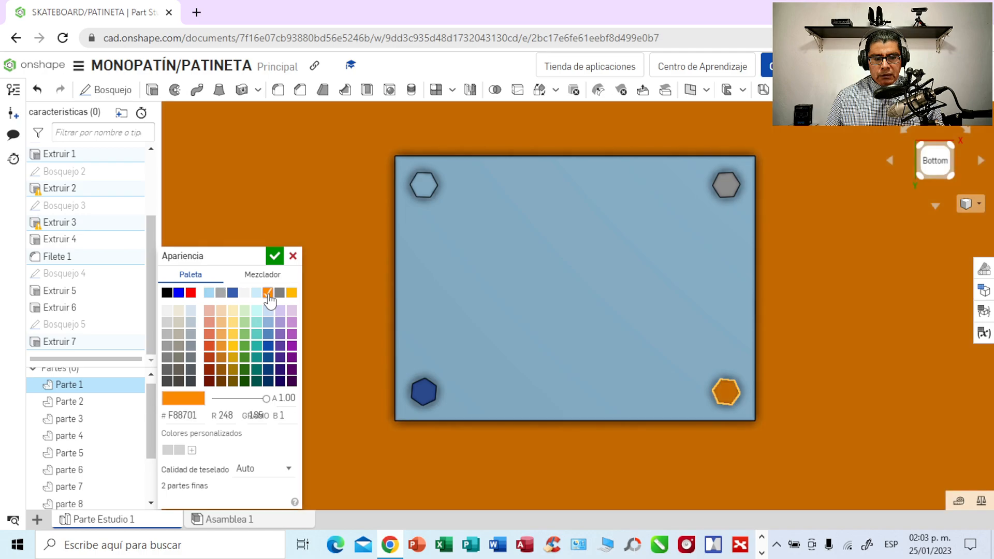
{"action": "left_click", "coordinate": [291, 294]}
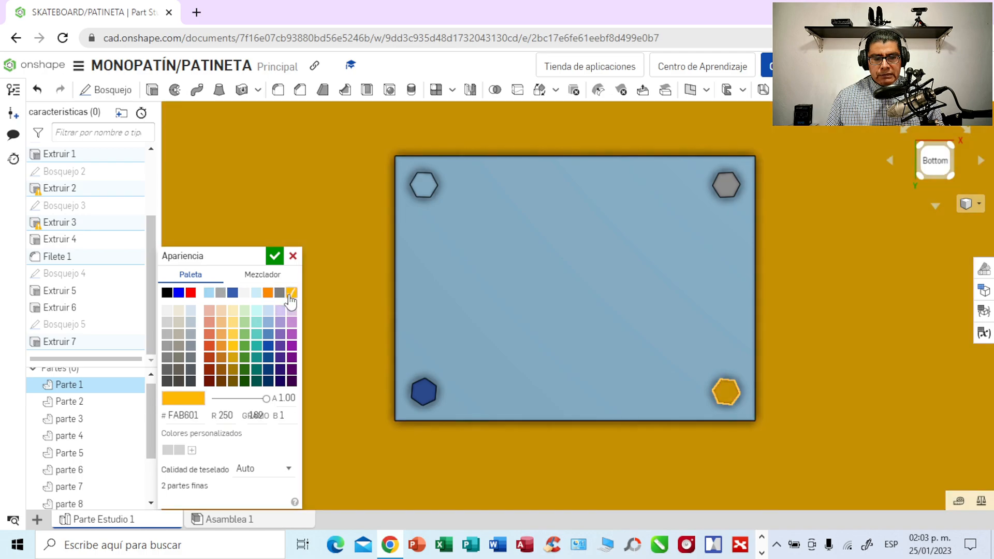
{"action": "left_click", "coordinate": [293, 257]}
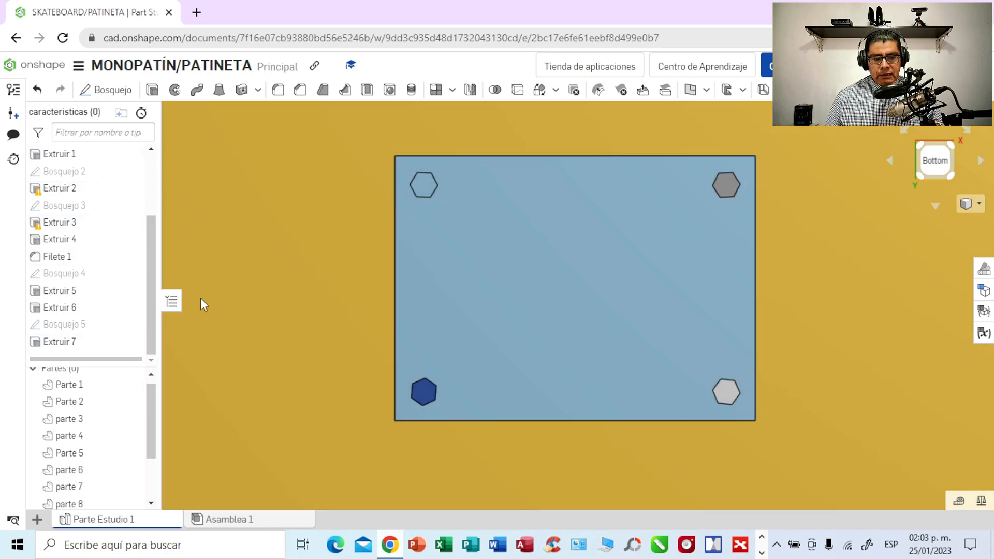
- Recolour the lower-right, lower-left and upper-left hexagonal heads grey, hex A5A5A5
{"action": "left_click_drag", "start_coordinate": [148, 424], "coordinate": [147, 468]}
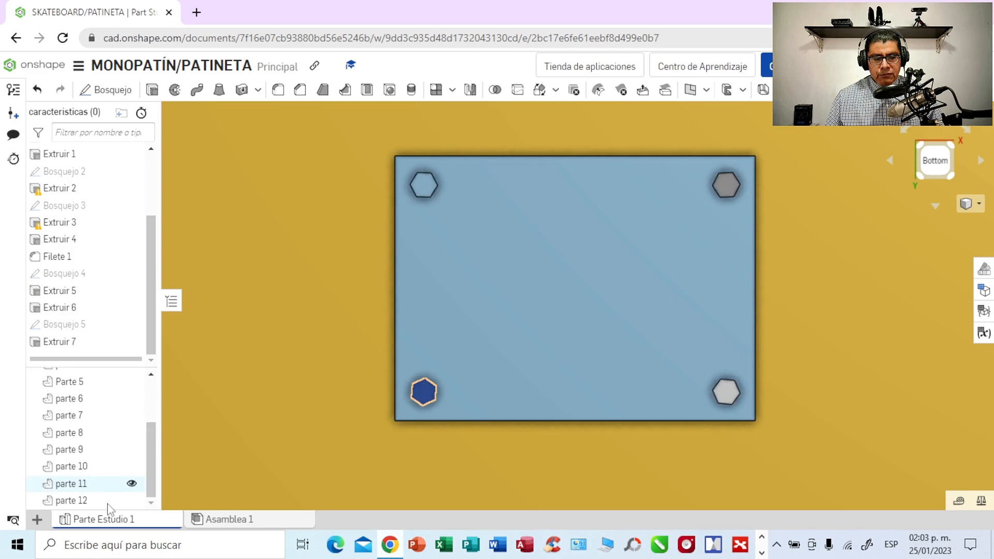
{"action": "left_click", "coordinate": [77, 501]}
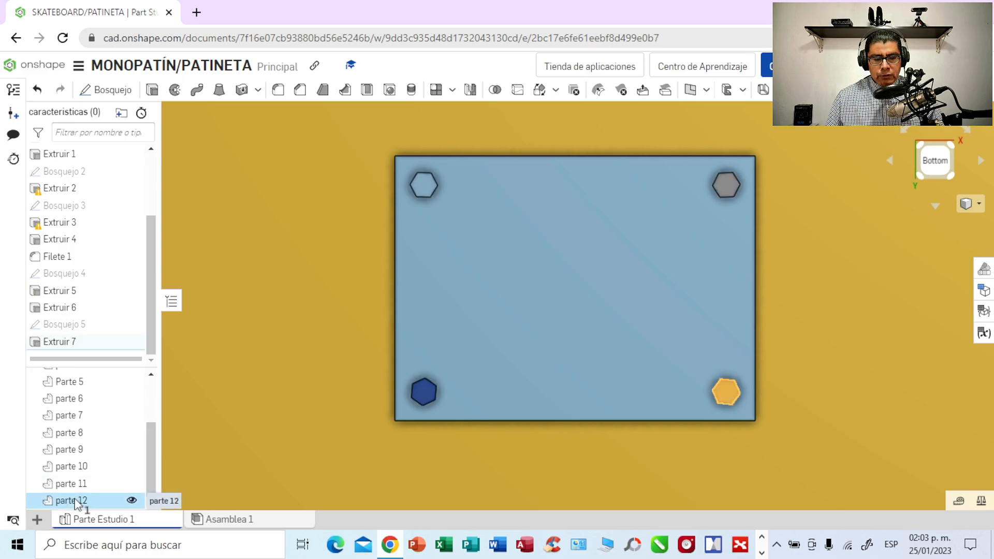
{"action": "right_click", "coordinate": [77, 501]}
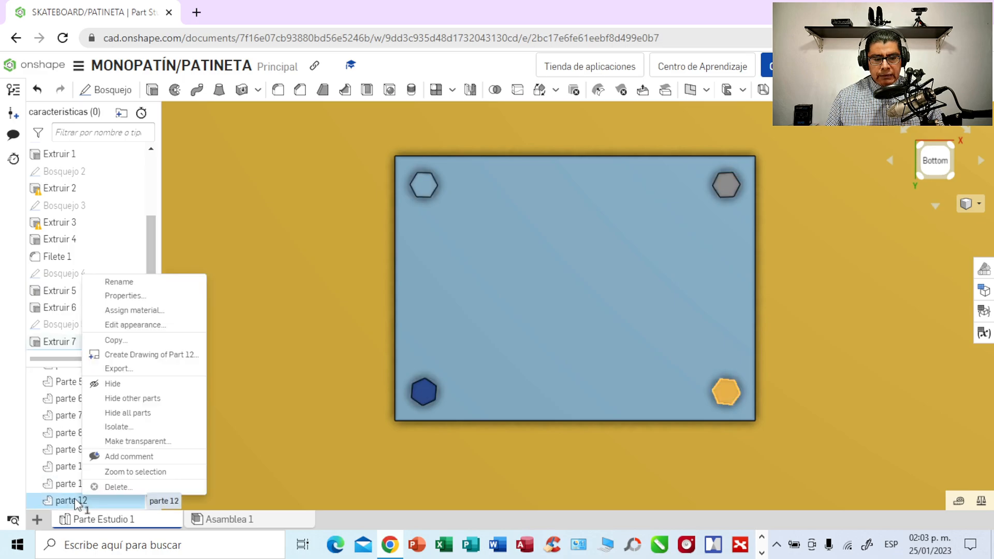
{"action": "left_click", "coordinate": [135, 324]}
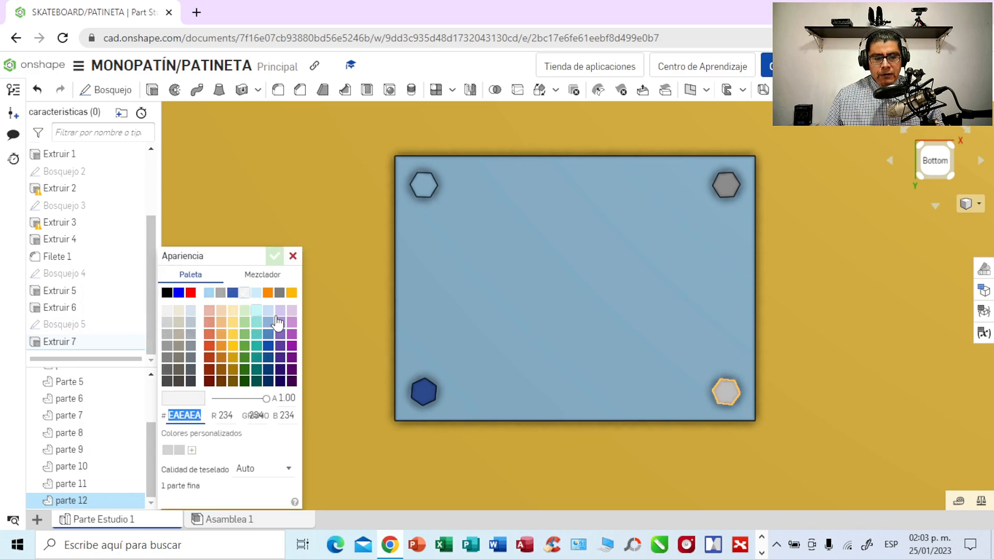
{"action": "left_click", "coordinate": [220, 293]}
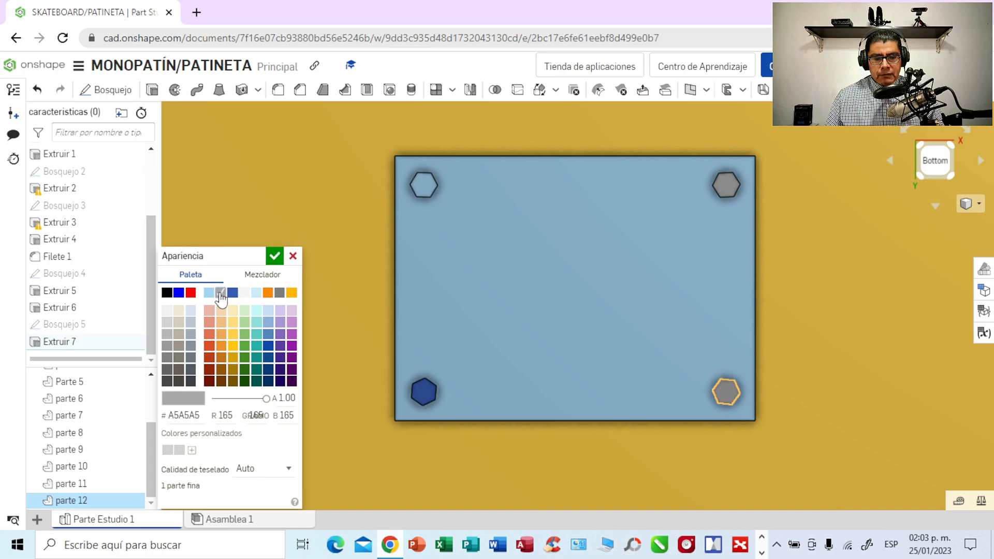
{"action": "left_click", "coordinate": [424, 186]}
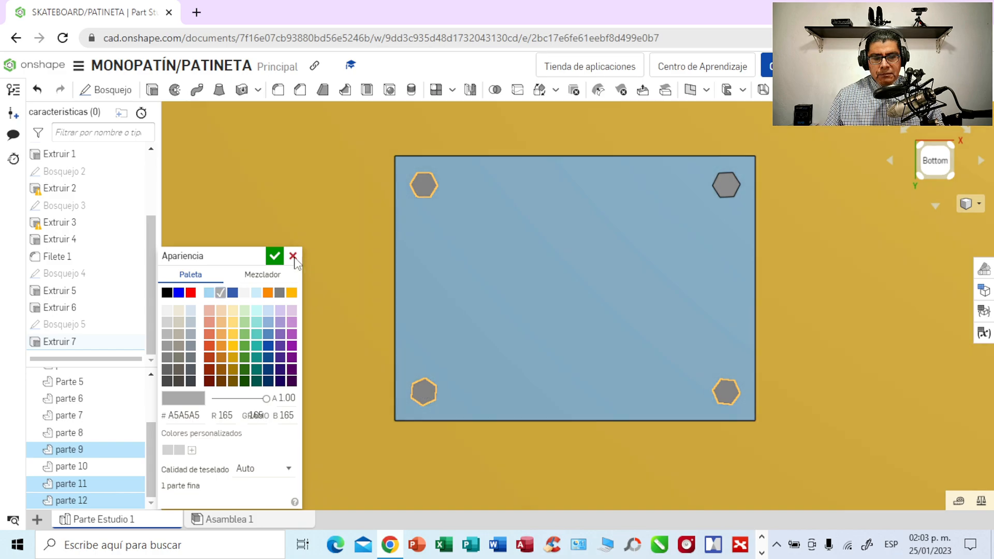
{"action": "left_click", "coordinate": [274, 256]}
- Recolour all four hexagonal heads on the light blue plate black, hex 000000
{"action": "right_click_drag", "start_coordinate": [839, 329], "coordinate": [839, 288]}
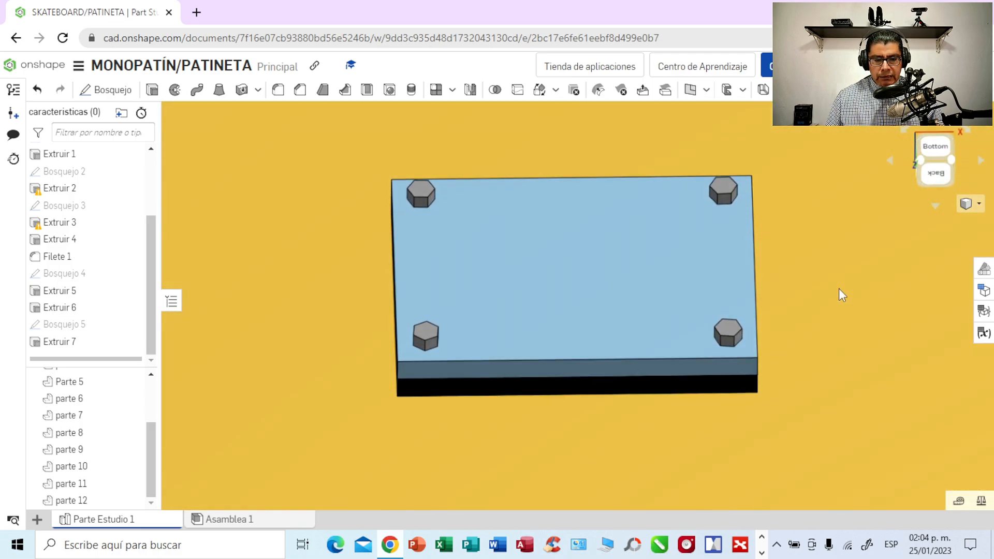
{"action": "left_click", "coordinate": [79, 501]}
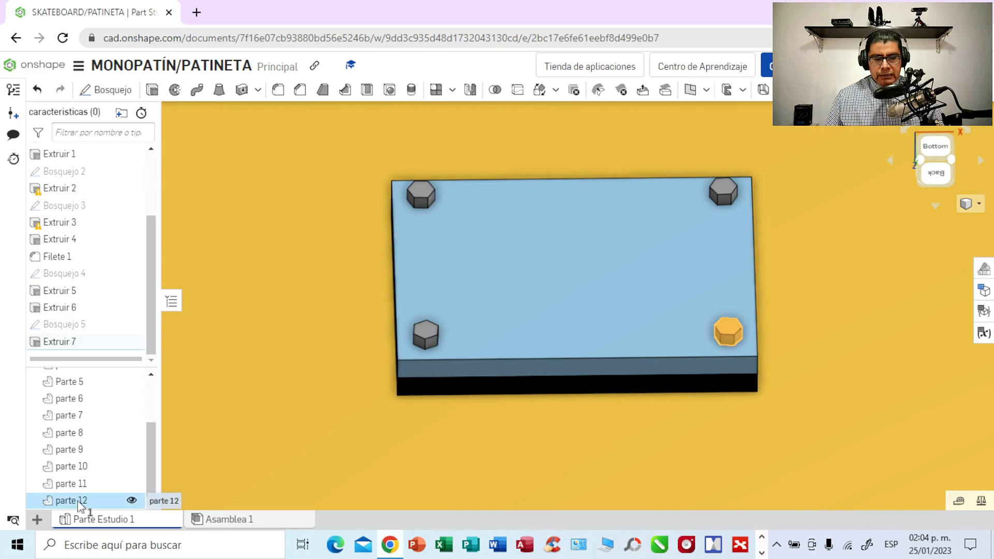
{"action": "right_click", "coordinate": [80, 503]}
{"action": "left_click", "coordinate": [135, 327]}
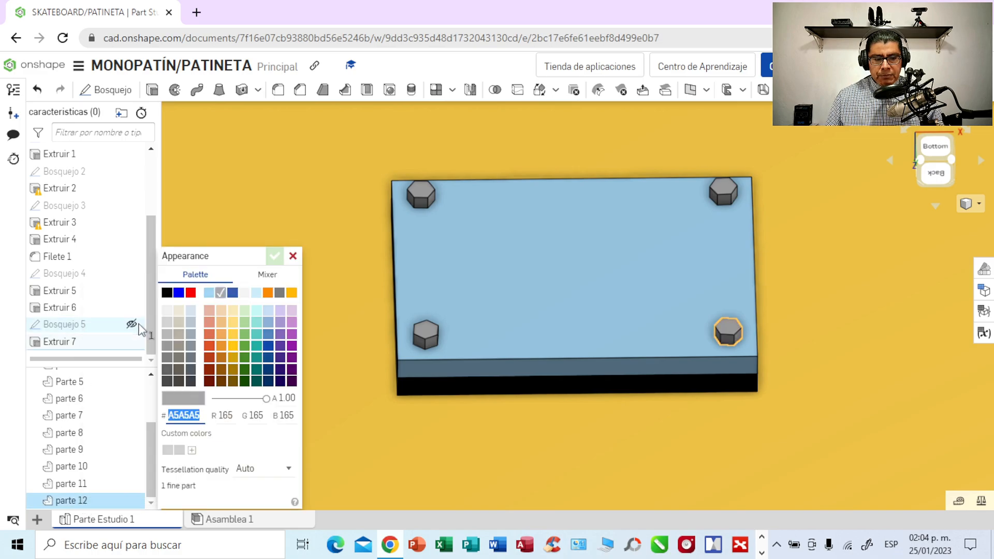
{"action": "left_click", "coordinate": [166, 293]}
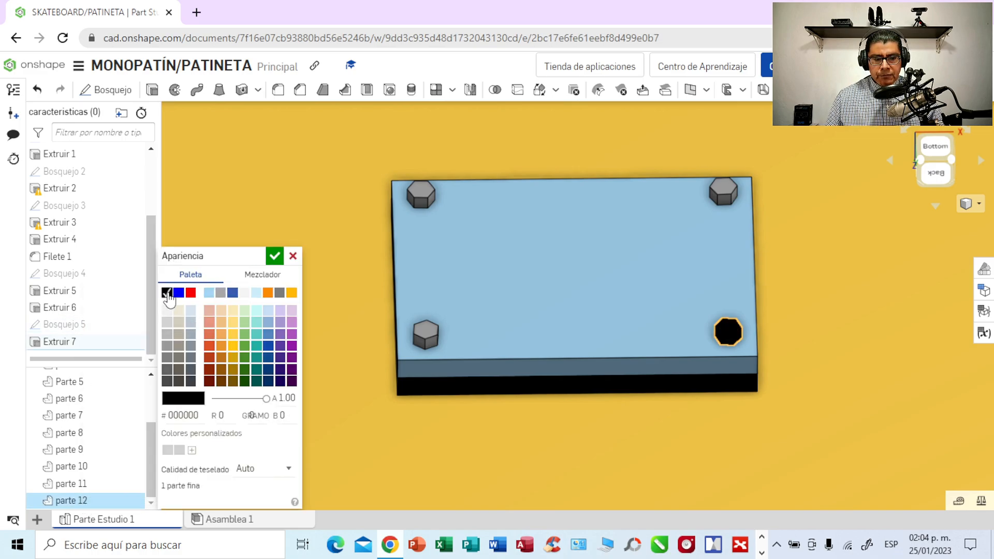
{"action": "left_click", "coordinate": [426, 336]}
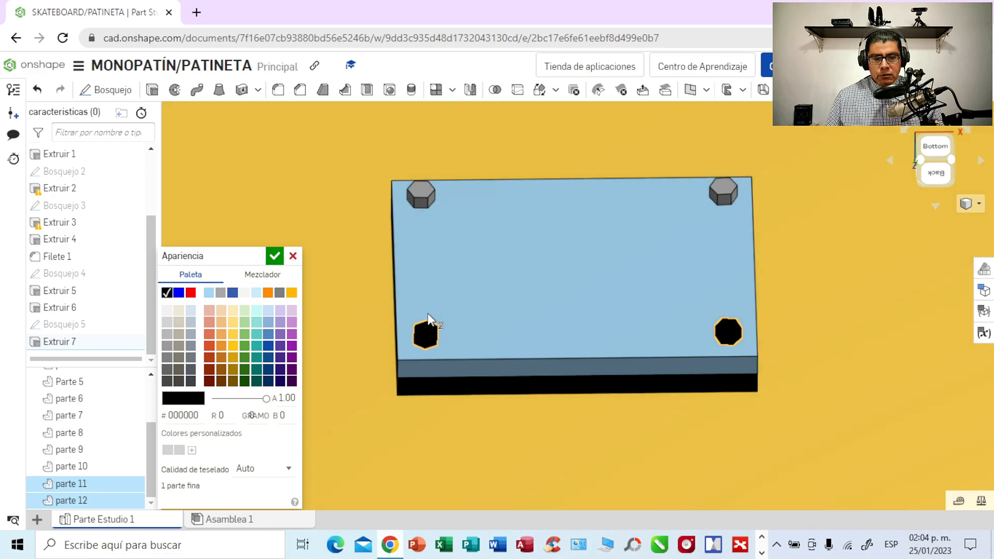
{"action": "left_click", "coordinate": [421, 194]}
{"action": "left_click", "coordinate": [722, 190]}
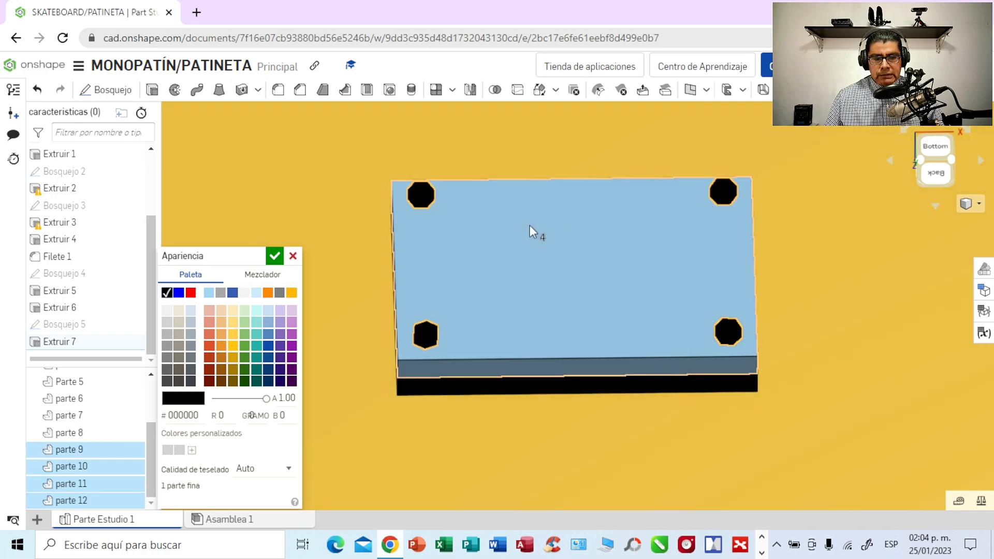
{"action": "left_click", "coordinate": [274, 257]}
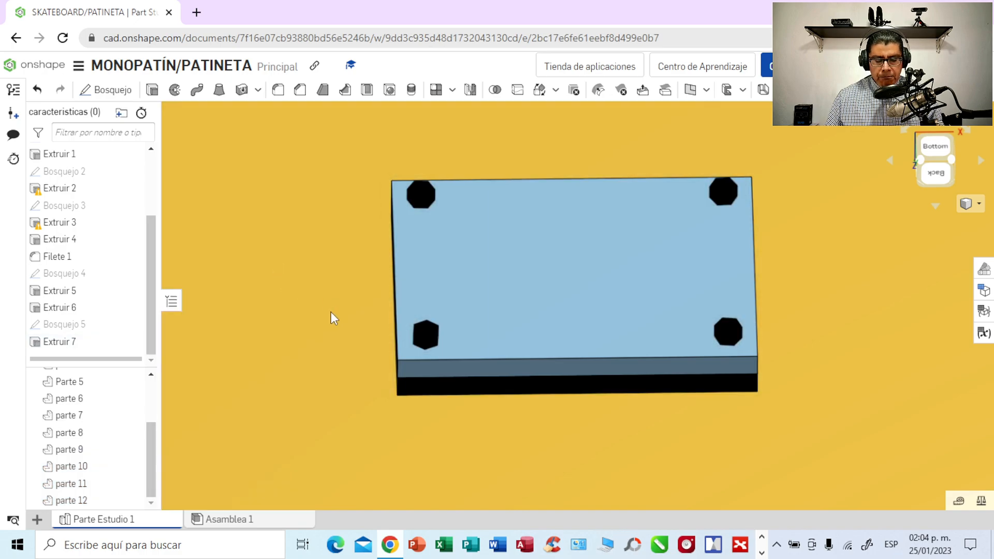
- Inspect the four black hexagonal heads from the bottom view, closing in on the upper-left head
{"action": "right_click_drag", "start_coordinate": [827, 294], "coordinate": [819, 328]}
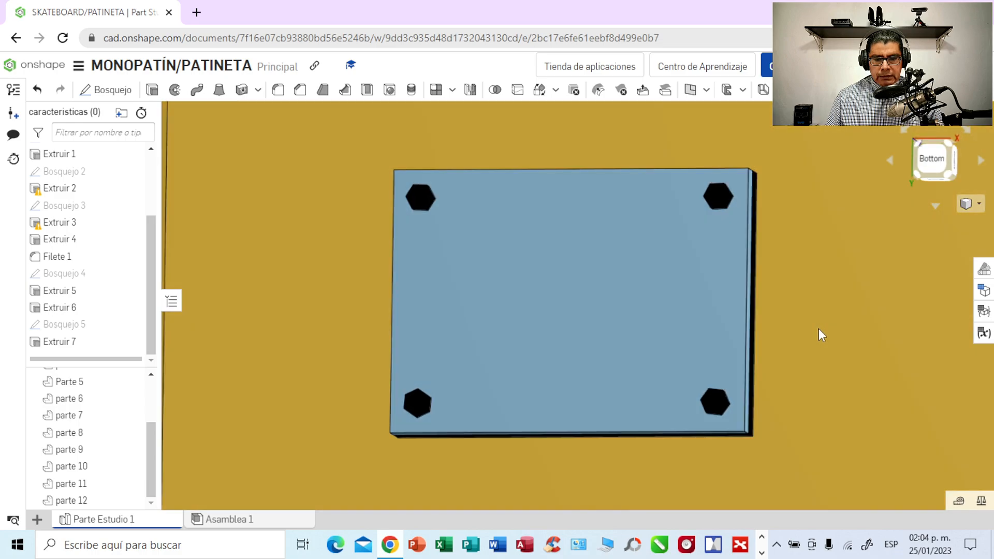
{"action": "left_click", "coordinate": [942, 165]}
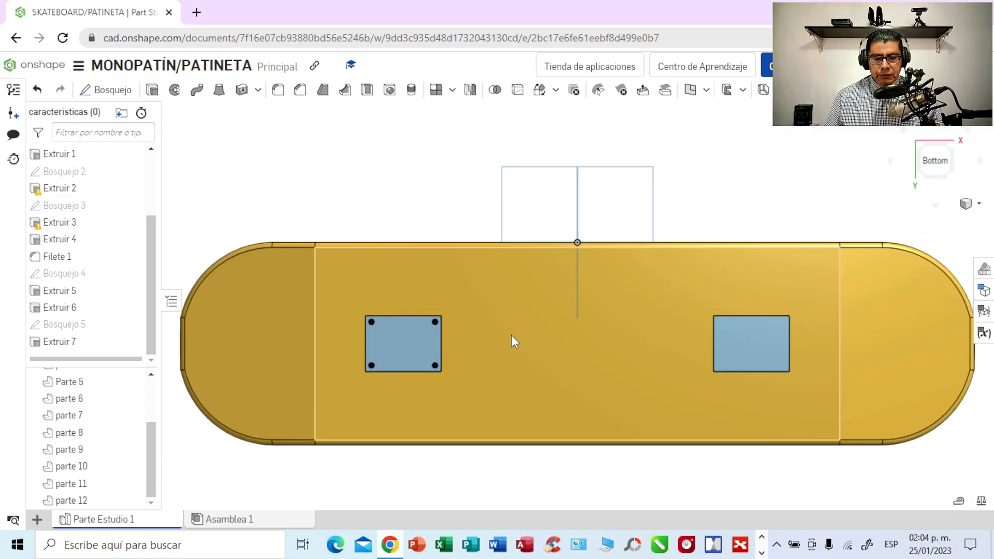
{"action": "scroll", "coordinate": [511, 336], "scroll_direction": "up", "scroll_amount": 5}
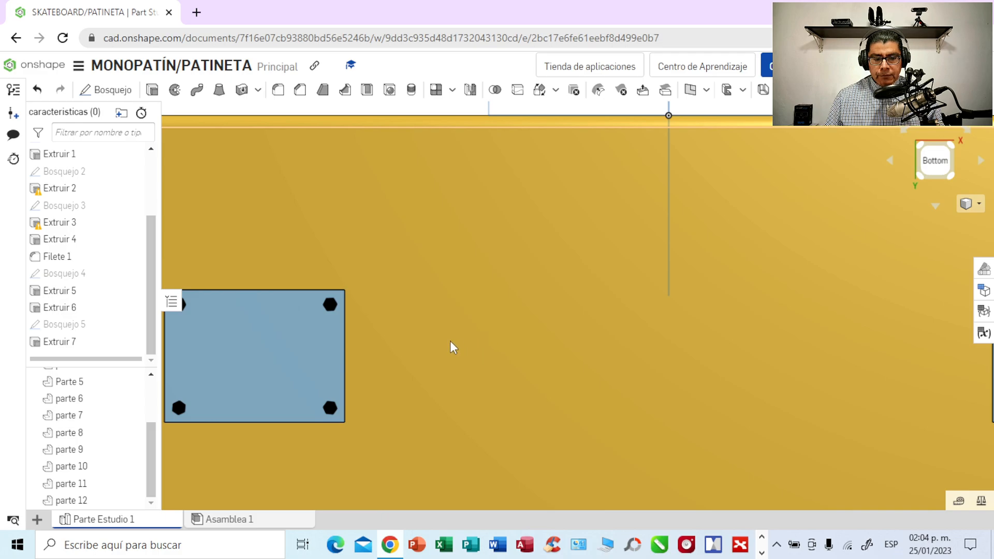
{"action": "middle_click_drag", "start_coordinate": [451, 344], "coordinate": [672, 349]}
{"action": "scroll", "coordinate": [672, 349], "scroll_direction": "up", "scroll_amount": 3}
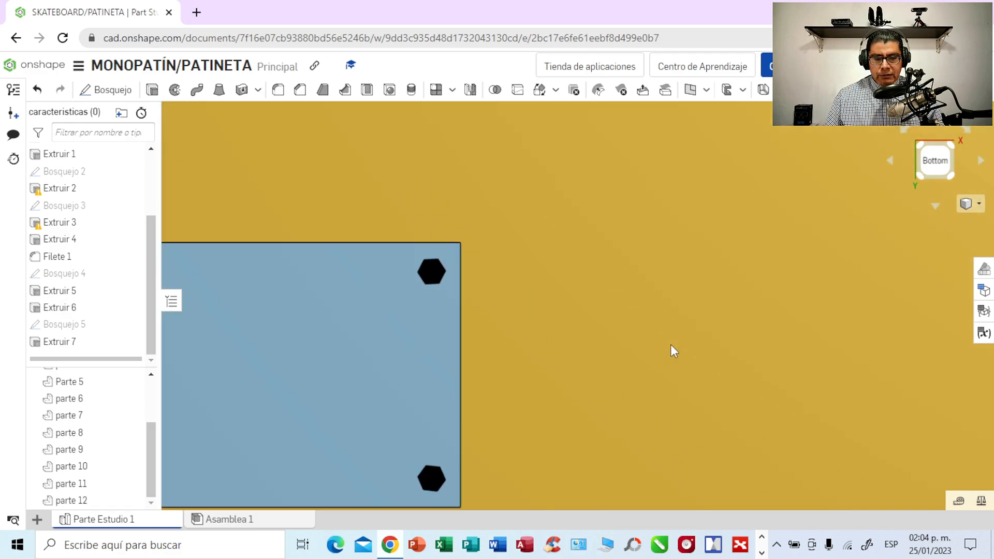
{"action": "middle_click_drag", "start_coordinate": [539, 342], "coordinate": [905, 273]}
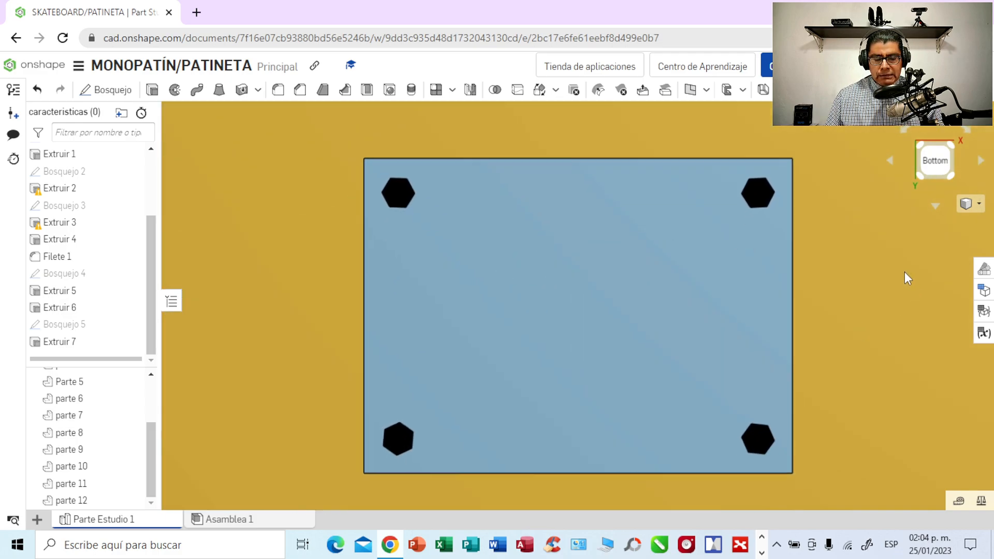
{"action": "scroll", "coordinate": [834, 281], "scroll_direction": "up", "scroll_amount": 1}
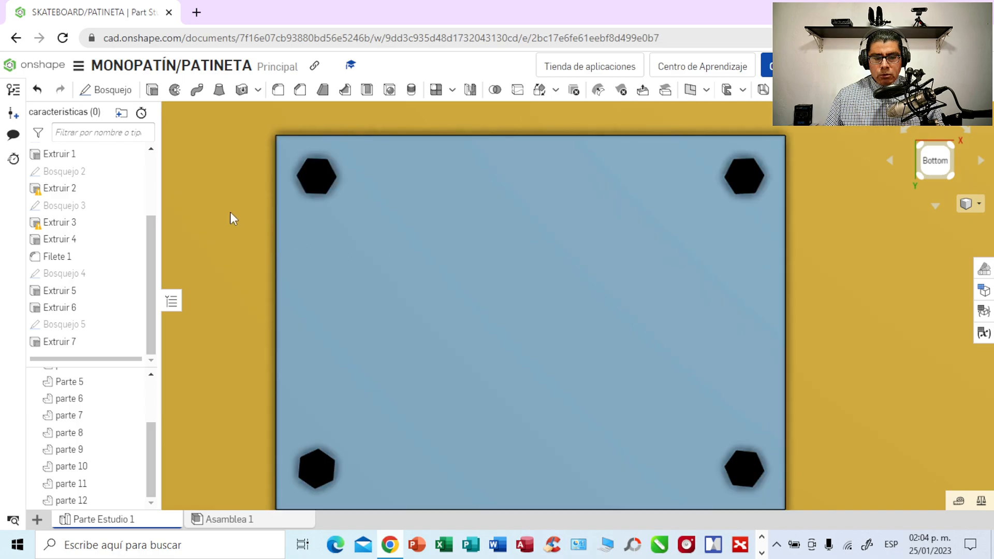
{"action": "middle_click_drag", "start_coordinate": [229, 210], "coordinate": [70, 309]}
{"action": "scroll", "coordinate": [394, 352], "scroll_direction": "up", "scroll_amount": 1}
{"action": "scroll", "coordinate": [393, 352], "scroll_direction": "up", "scroll_amount": 2}
{"action": "right_click", "coordinate": [72, 308]}
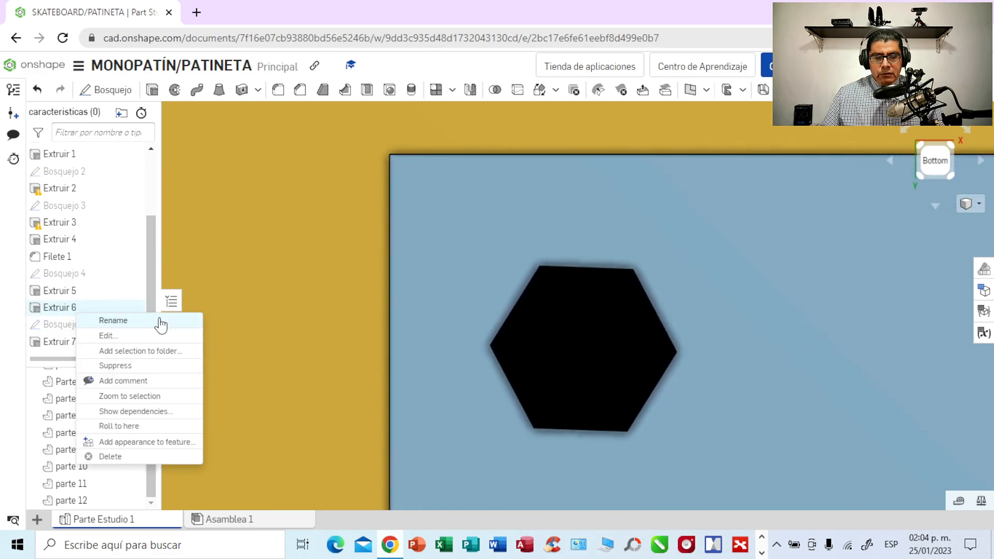
{"action": "left_click", "coordinate": [286, 337]}
{"action": "middle_click_drag", "start_coordinate": [285, 338], "coordinate": [234, 309]}
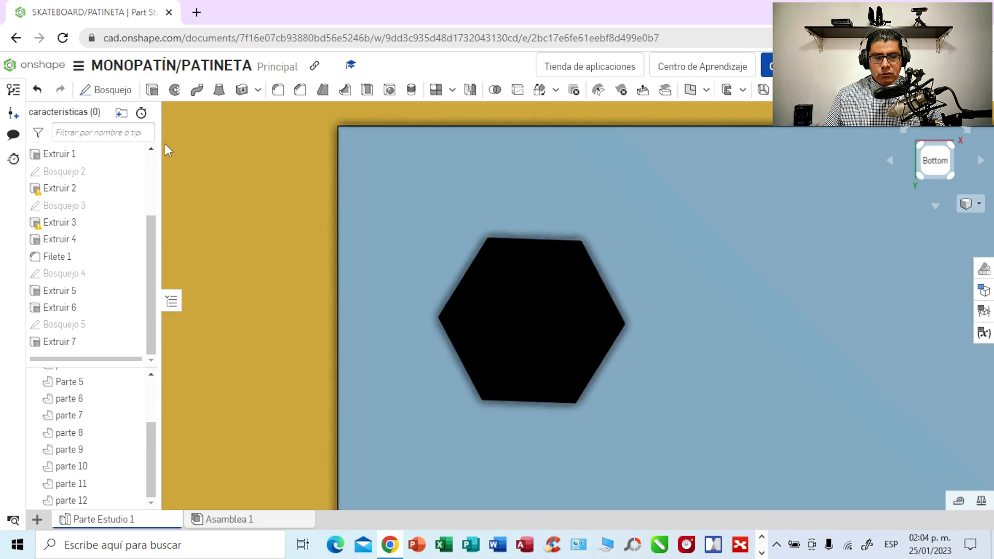
- Start a sketch on the upper-left hexagonal head's face and draw a central circle about 2.49 mm in diameter
{"action": "left_click", "coordinate": [549, 322]}
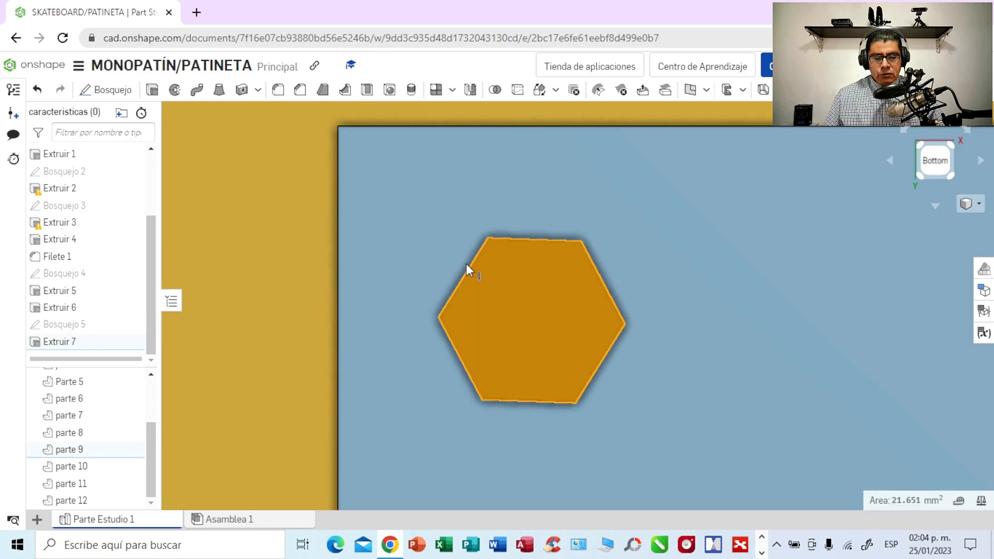
{"action": "left_click", "coordinate": [114, 90]}
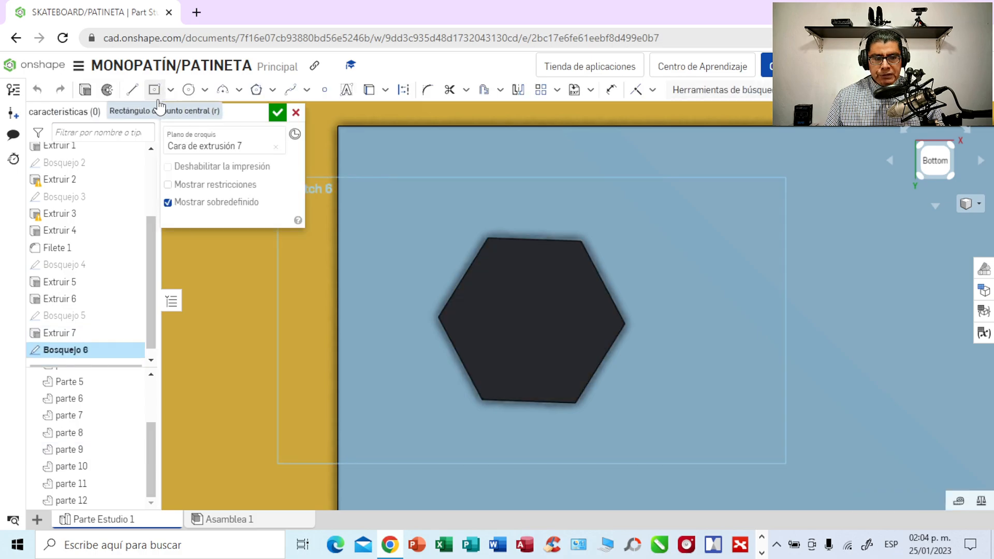
{"action": "left_click", "coordinate": [205, 91]}
{"action": "left_click", "coordinate": [213, 115]}
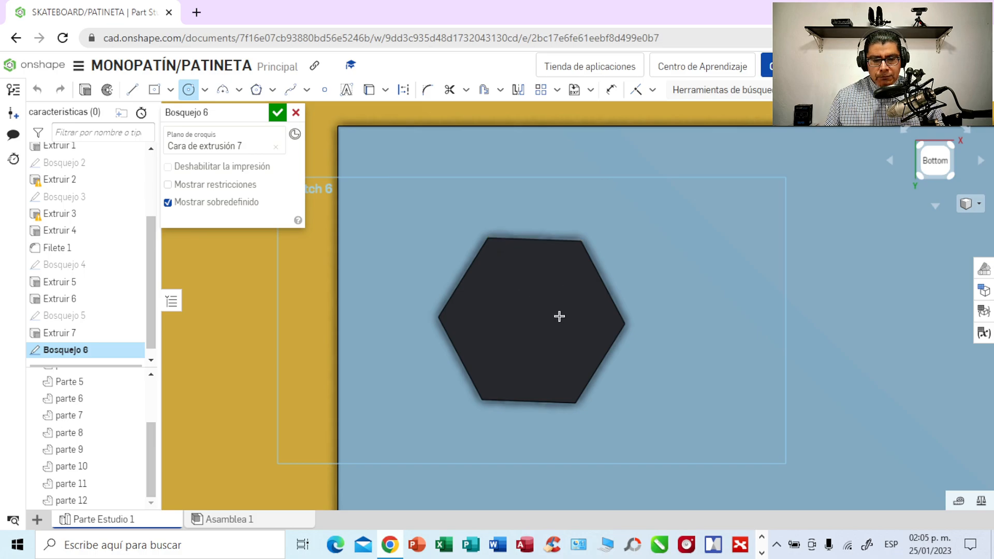
{"action": "left_click", "coordinate": [529, 323]}
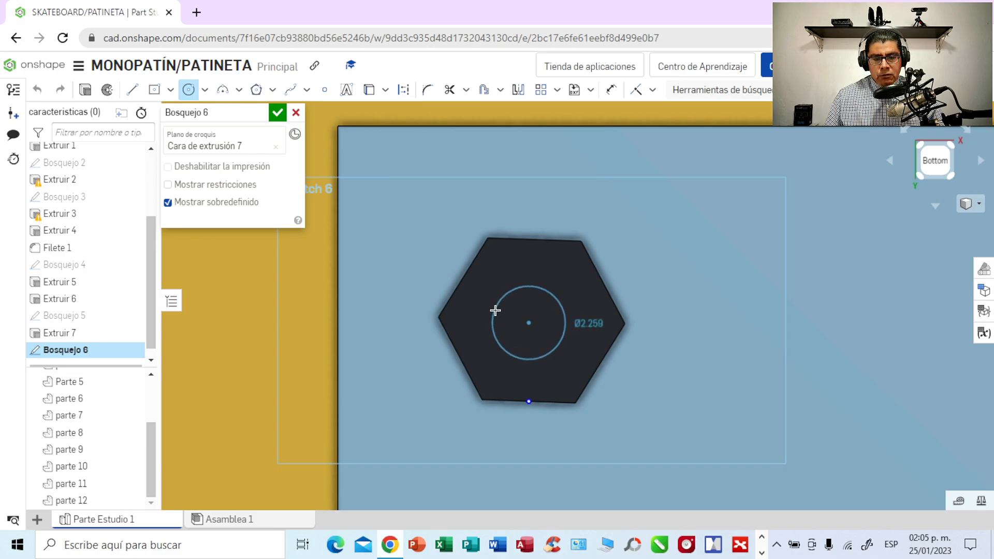
{"action": "left_click", "coordinate": [491, 308]}
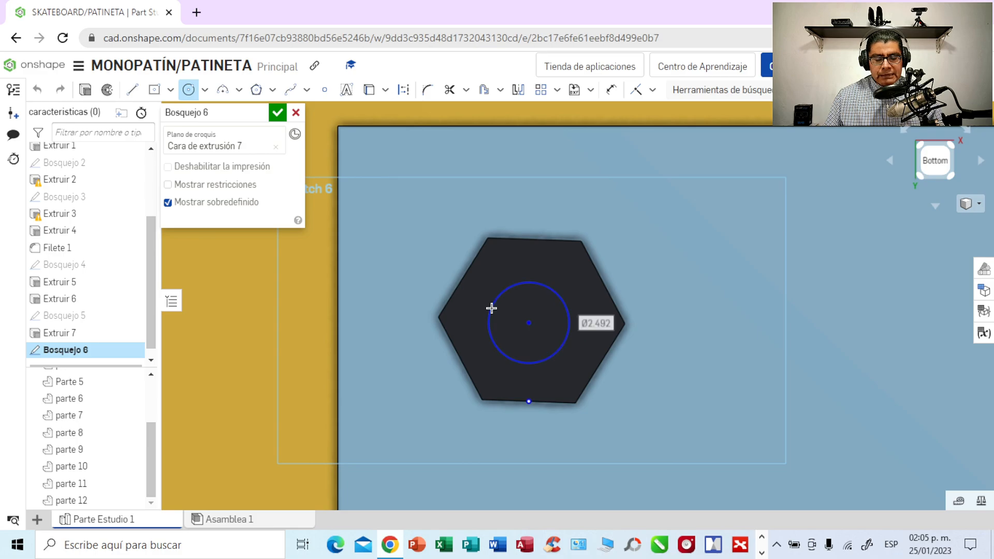
- Dimension the circle on the hexagonal head with a diameter of 2.5 mm
{"action": "left_click", "coordinate": [611, 90]}
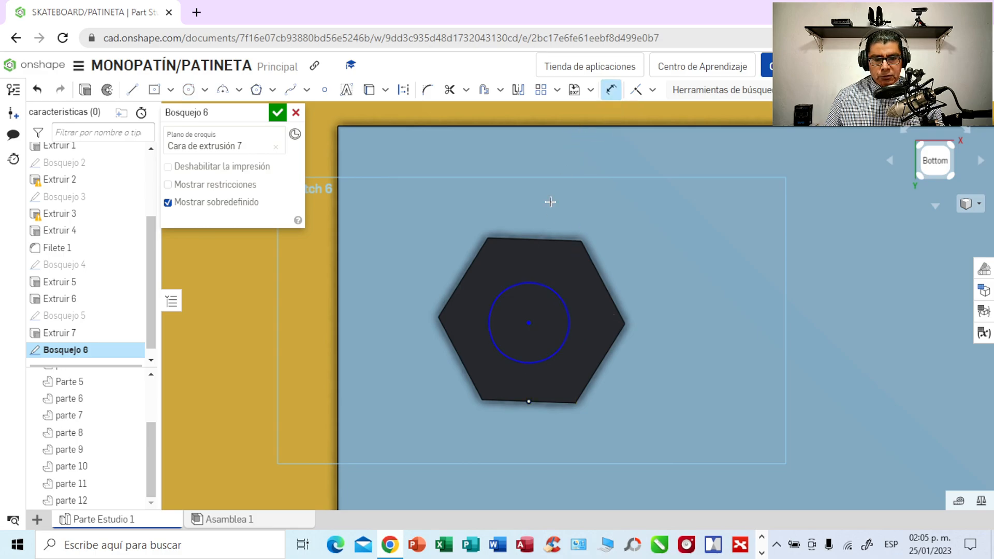
{"action": "left_click", "coordinate": [536, 284]}
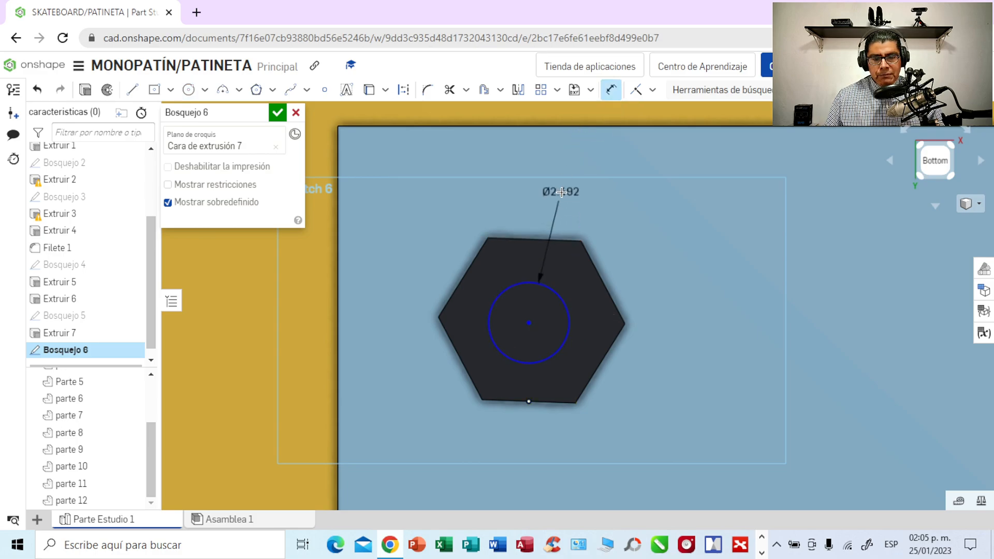
{"action": "left_click", "coordinate": [563, 193]}
{"action": "key", "text": "BackSpace"}
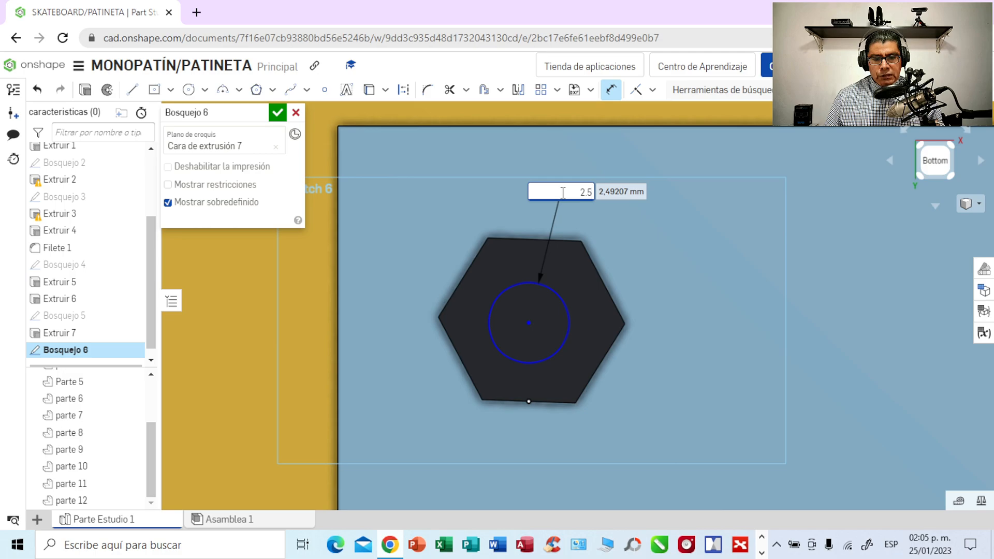
{"action": "type", "text": "2.5"}
{"action": "key", "text": "Escape"}
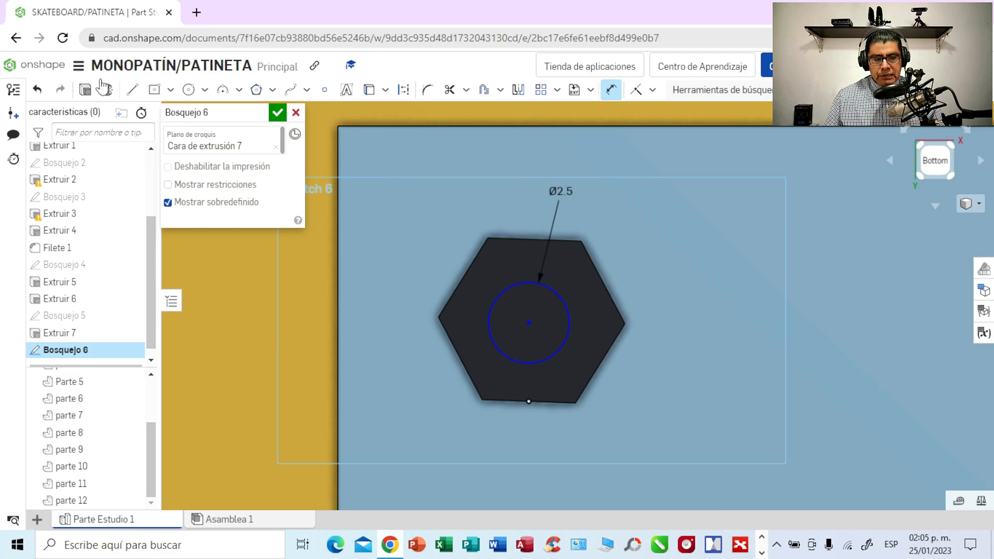
- Extrude the circle outward from the hexagonal head 10 mm as a new part
{"action": "left_click", "coordinate": [86, 91]}
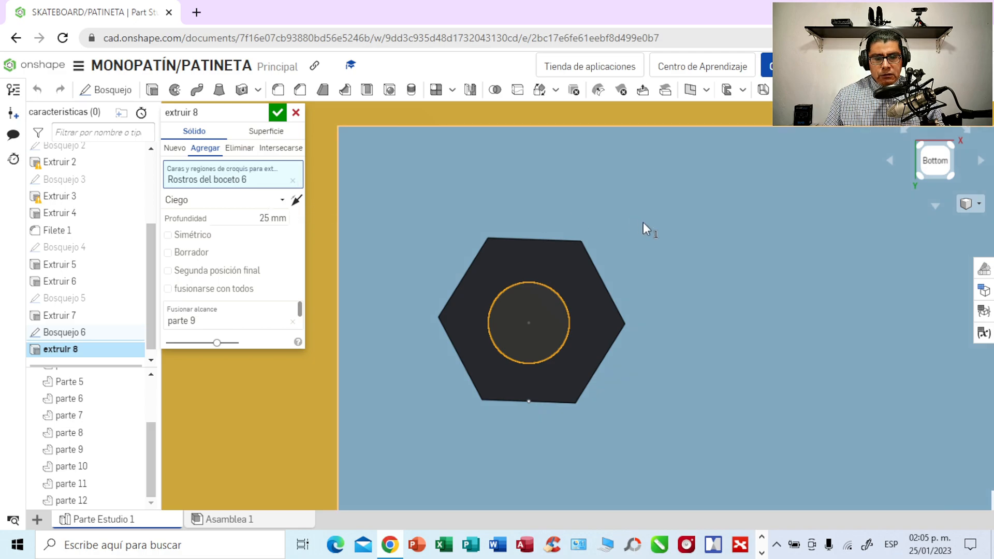
{"action": "left_click", "coordinate": [175, 148]}
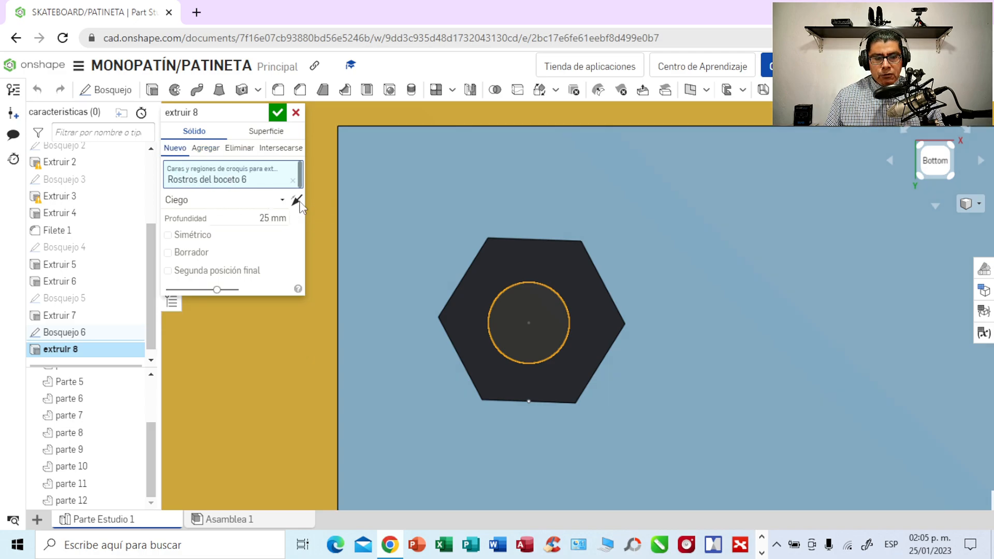
{"action": "right_click_drag", "start_coordinate": [666, 265], "coordinate": [699, 263]}
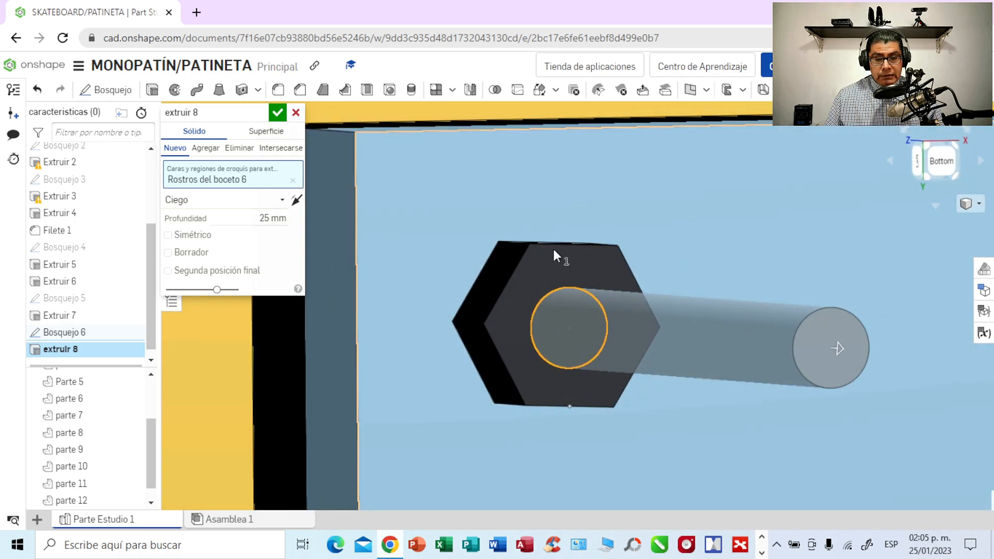
{"action": "left_click", "coordinate": [269, 219]}
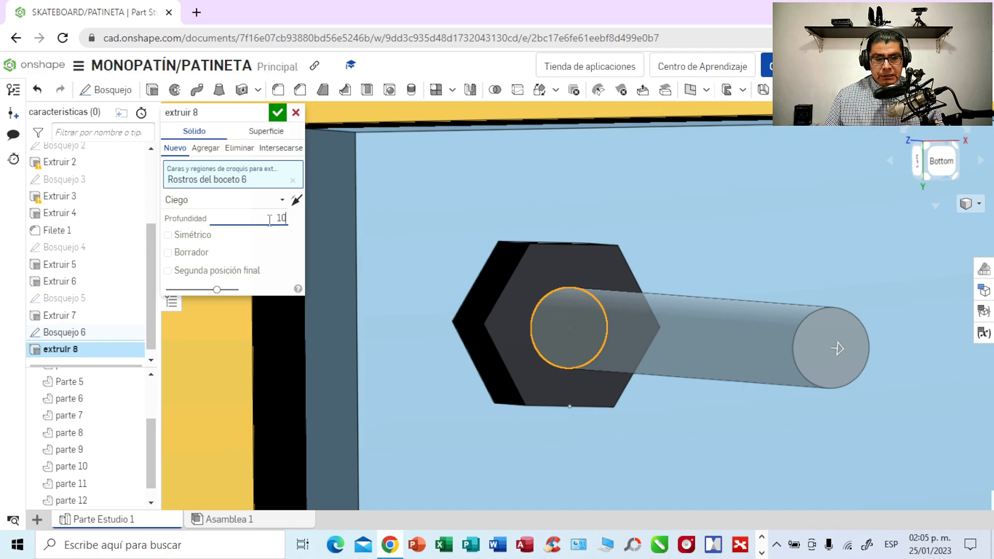
{"action": "left_click", "coordinate": [278, 114]}
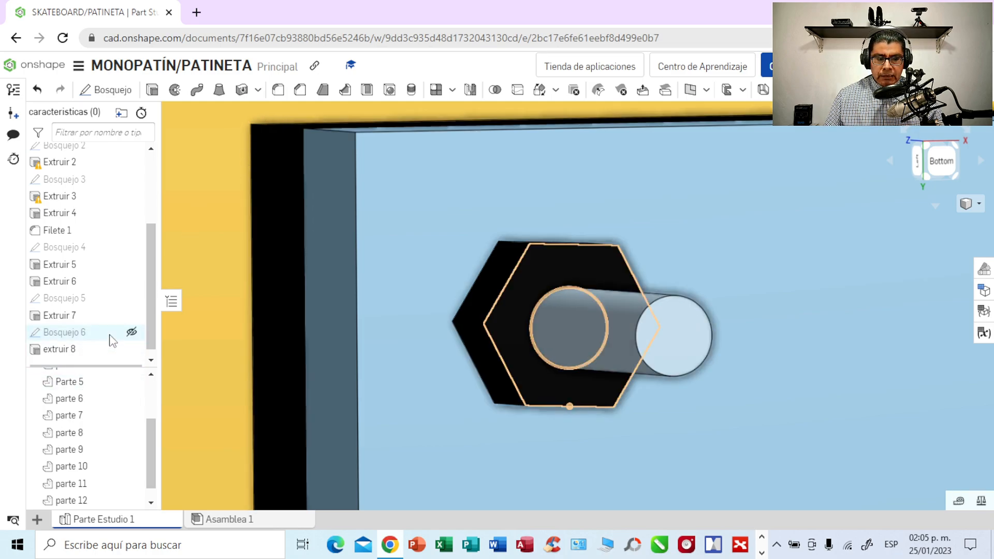
- Reduce the extrusion depth of the cylinder on the hexagonal head to 5 mm
{"action": "double_click", "coordinate": [82, 354]}
{"action": "left_click", "coordinate": [268, 218]}
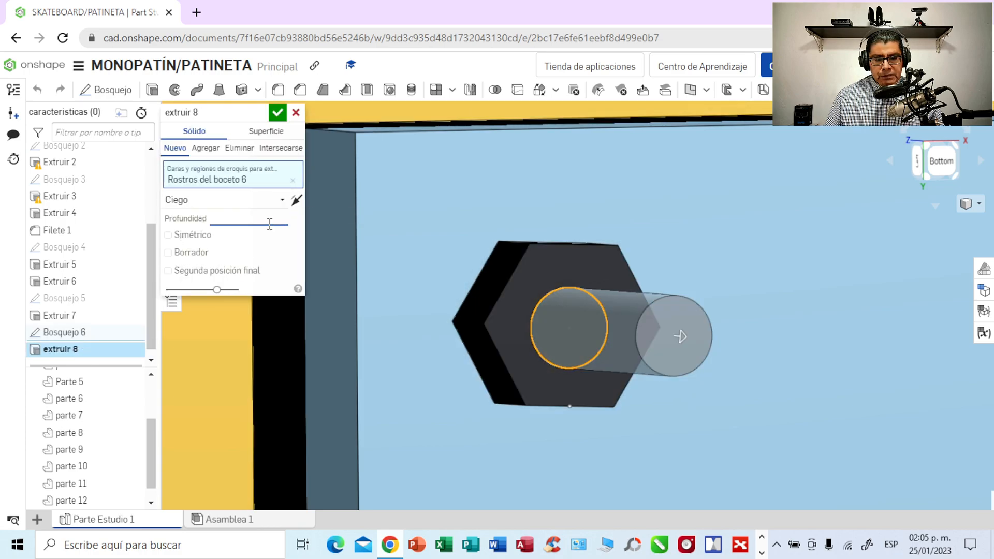
{"action": "left_click", "coordinate": [278, 113]}
{"action": "right_click_drag", "start_coordinate": [729, 291], "coordinate": [748, 299]}
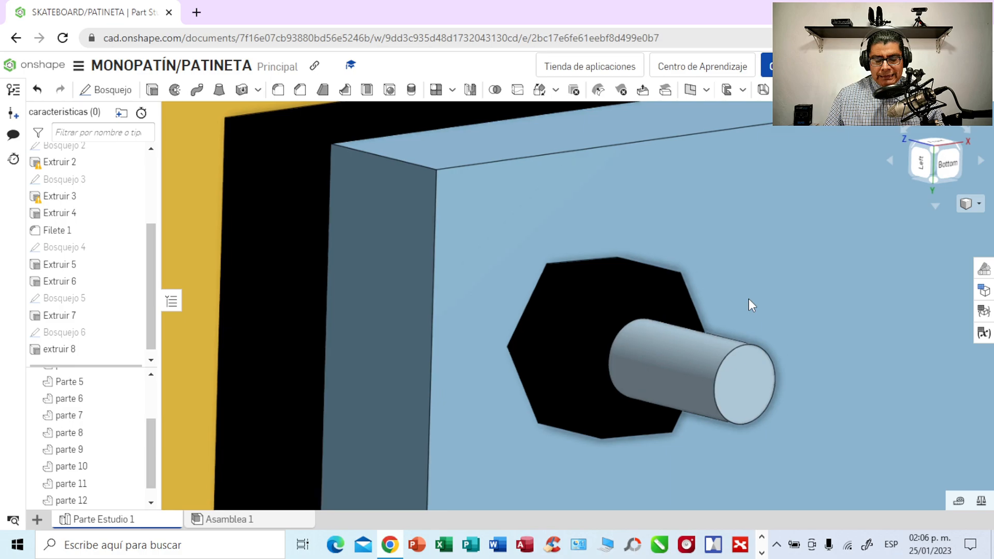
- Set the extrusion depth of the cylinder on the hexagonal head to 3 mm
{"action": "double_click", "coordinate": [77, 349]}
{"action": "left_click", "coordinate": [271, 219]}
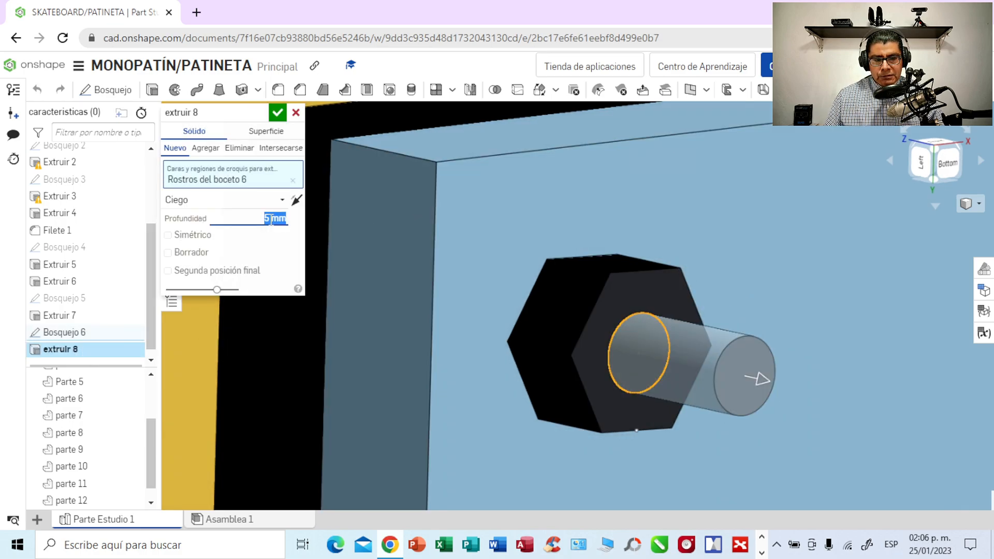
{"action": "type", "text": "3"}
{"action": "left_click", "coordinate": [277, 112]}
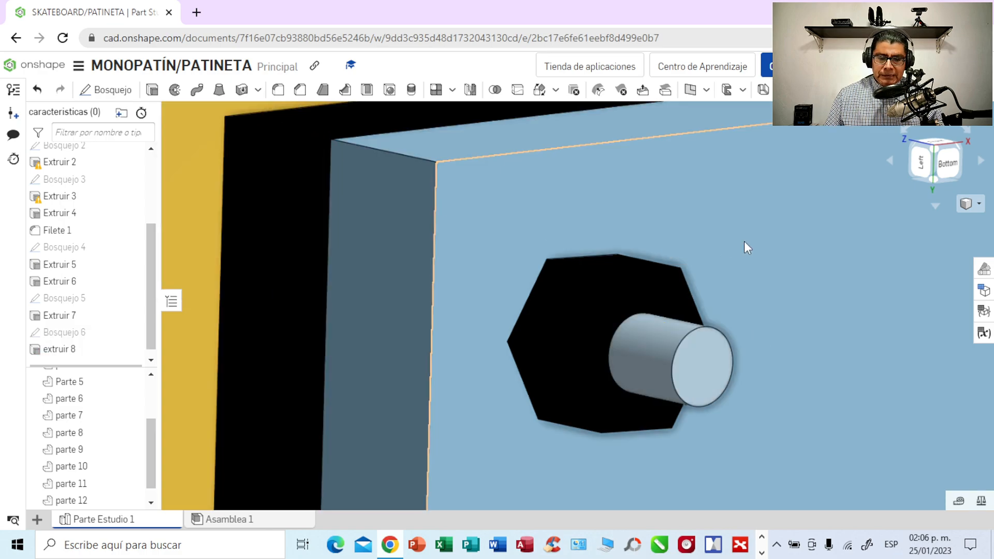
{"action": "left_click", "coordinate": [760, 233]}
{"action": "left_click", "coordinate": [442, 145]}
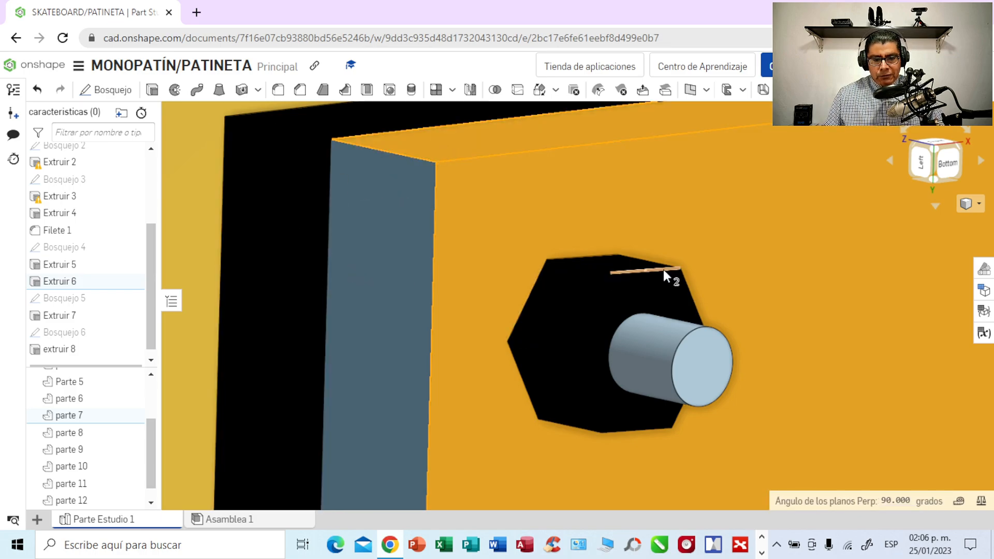
{"action": "scroll", "coordinate": [661, 268], "scroll_direction": "down", "scroll_amount": 5}
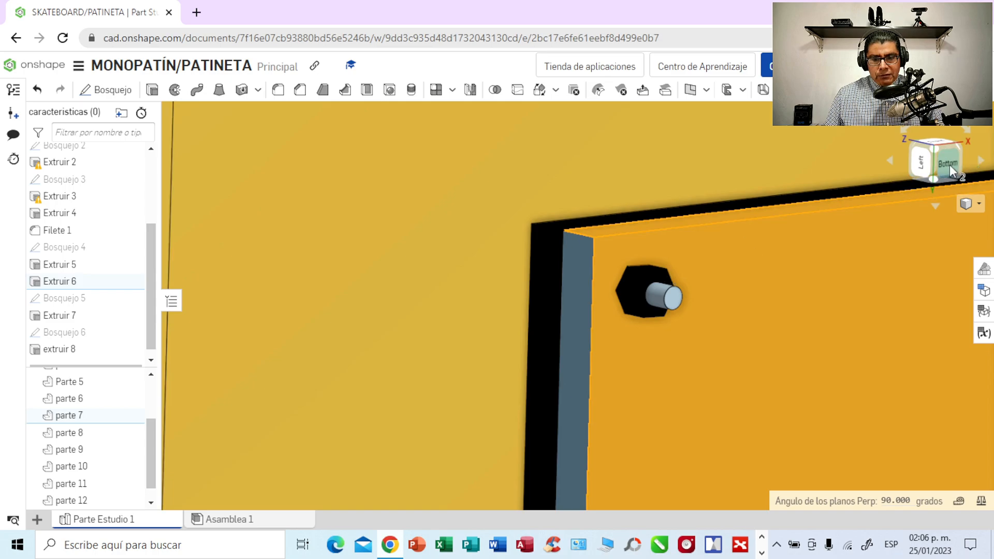
- Start a sketch on the outer face of the hexagonal bolt head at the mounting plate's upper-right corner, seen from the bottom
{"action": "left_click", "coordinate": [951, 165]}
{"action": "key", "text": "Escape"}
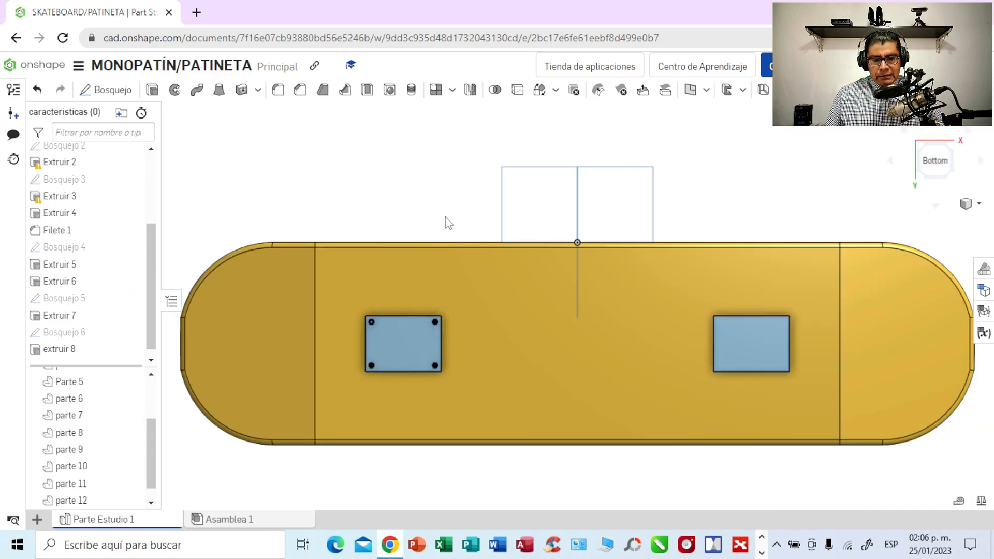
{"action": "scroll", "coordinate": [440, 213], "scroll_direction": "up", "scroll_amount": 4}
{"action": "right_click_drag", "start_coordinate": [413, 254], "coordinate": [469, 228]}
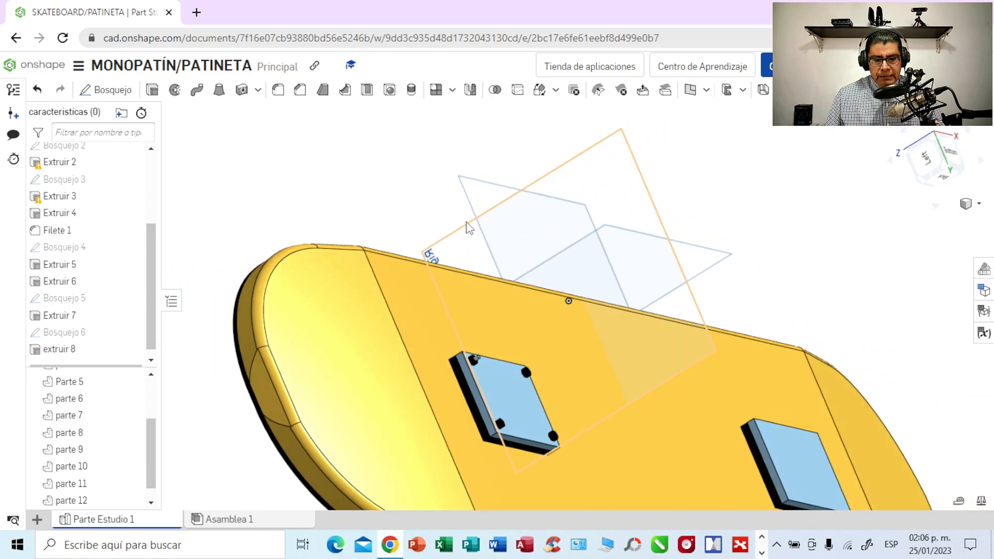
{"action": "scroll", "coordinate": [481, 377], "scroll_direction": "up", "scroll_amount": 5}
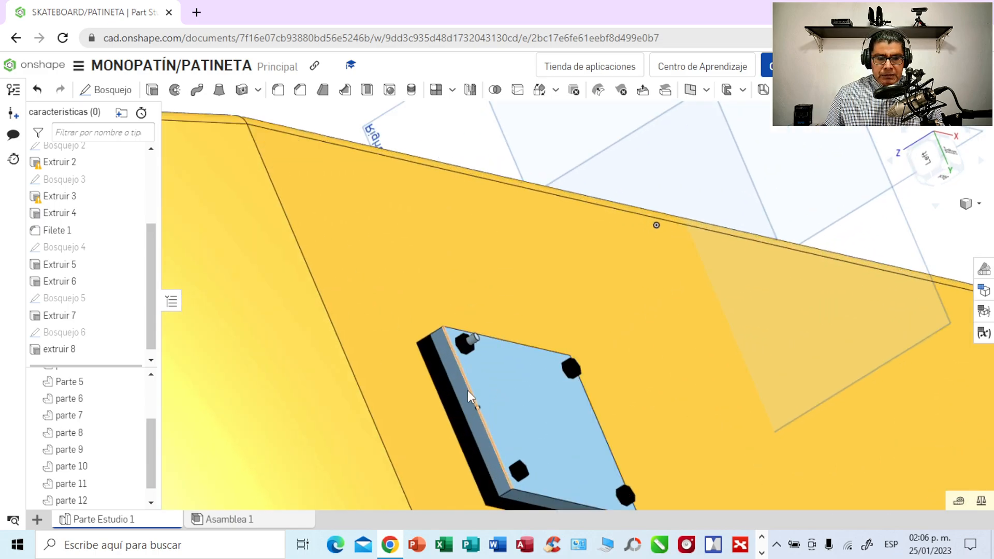
{"action": "scroll", "coordinate": [467, 392], "scroll_direction": "up", "scroll_amount": 2}
{"action": "scroll", "coordinate": [459, 388], "scroll_direction": "up", "scroll_amount": 3}
{"action": "scroll", "coordinate": [459, 386], "scroll_direction": "down", "scroll_amount": 3}
{"action": "mouse_move", "coordinate": [726, 200]}
{"action": "right_mouse_down"}
{"action": "mouse_move", "coordinate": [725, 213]}
{"action": "mouse_move", "coordinate": [712, 207]}
{"action": "mouse_move", "coordinate": [722, 200]}
{"action": "mouse_move", "coordinate": [668, 198]}
{"action": "mouse_move", "coordinate": [641, 220]}
{"action": "right_mouse_up"}
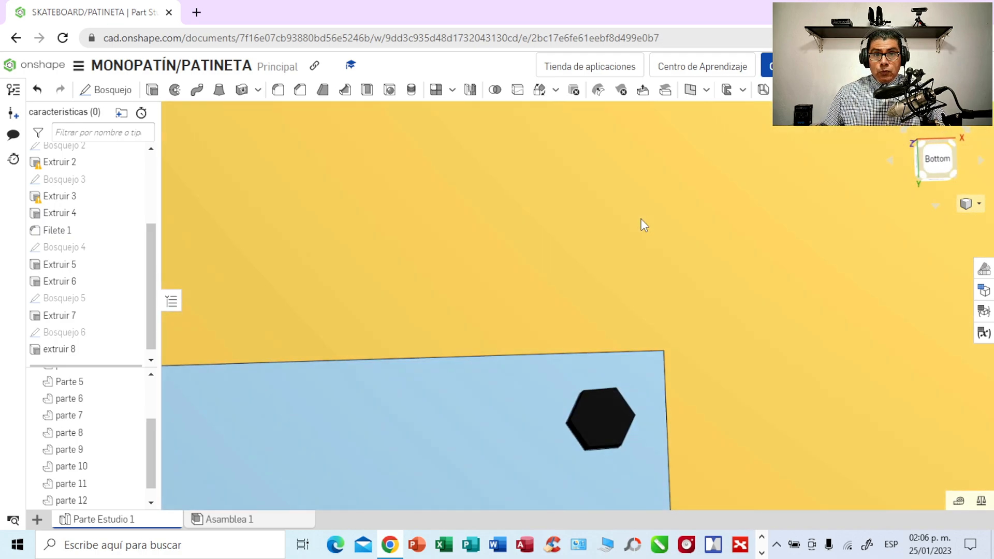
{"action": "left_click", "coordinate": [596, 414]}
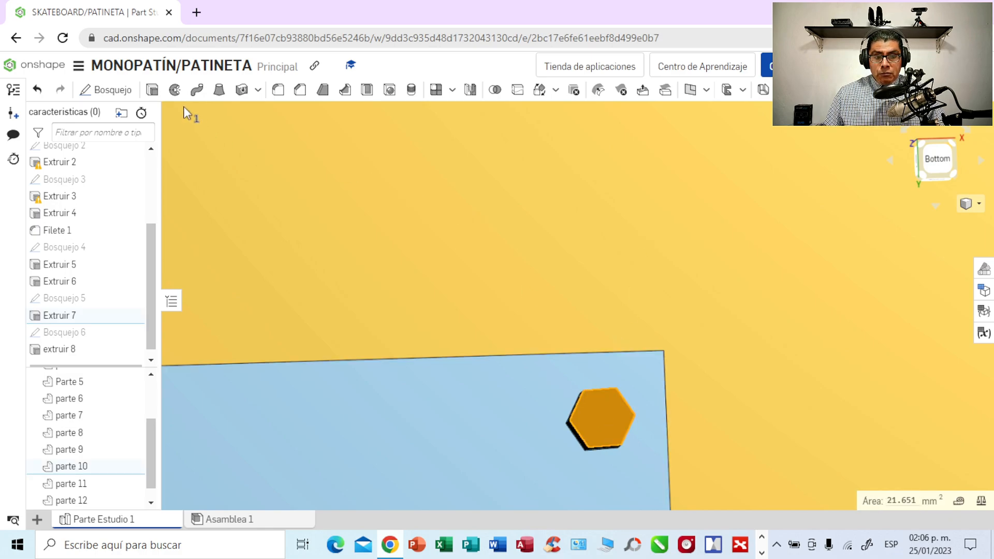
{"action": "left_click", "coordinate": [122, 91]}
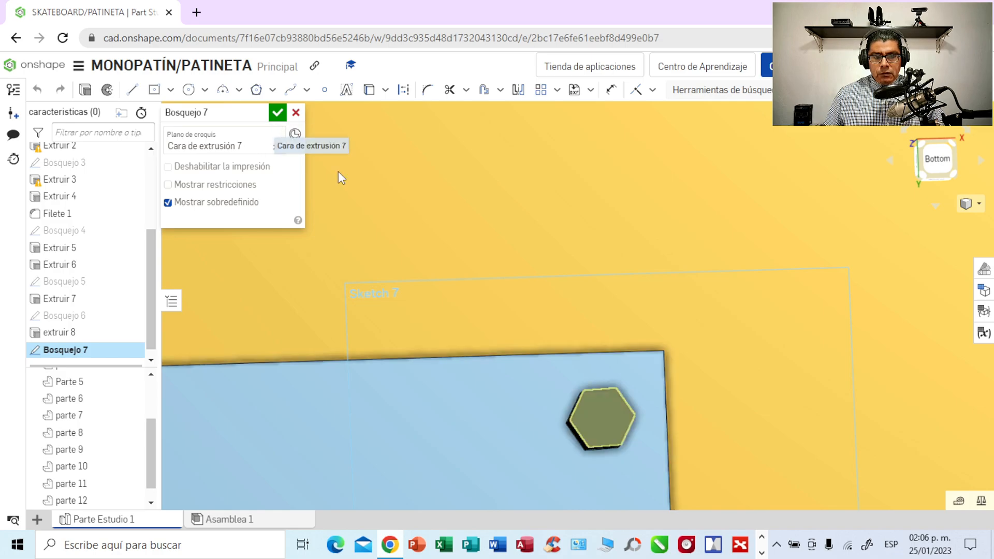
- Sketch a center-point circle in the middle of the upper-right hexagonal head and set its diameter to 2.5 mm
{"action": "scroll", "coordinate": [676, 258], "scroll_direction": "up", "scroll_amount": 2}
{"action": "scroll", "coordinate": [675, 258], "scroll_direction": "up", "scroll_amount": 3}
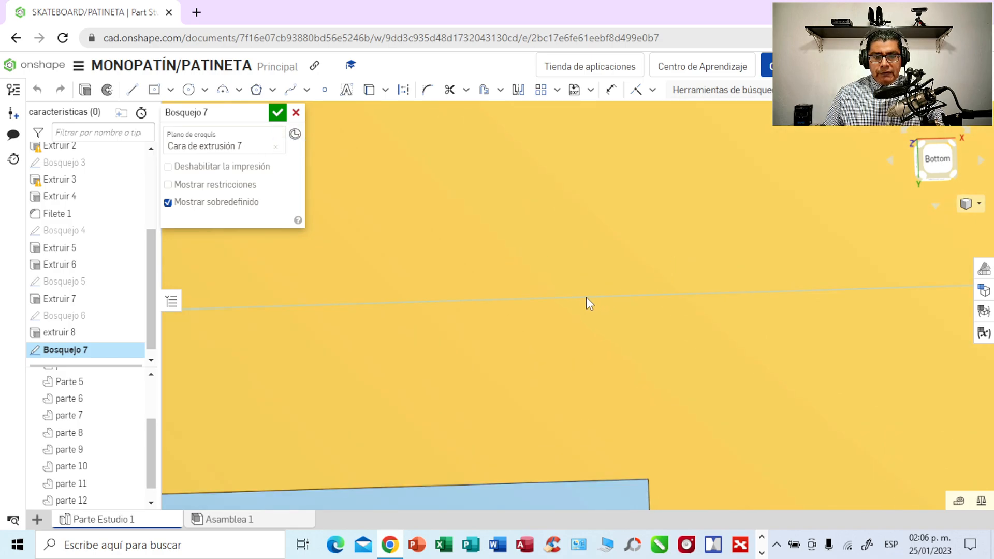
{"action": "middle_click_drag", "start_coordinate": [556, 295], "coordinate": [591, 171]}
{"action": "right_click_drag", "start_coordinate": [591, 170], "coordinate": [624, 73]}
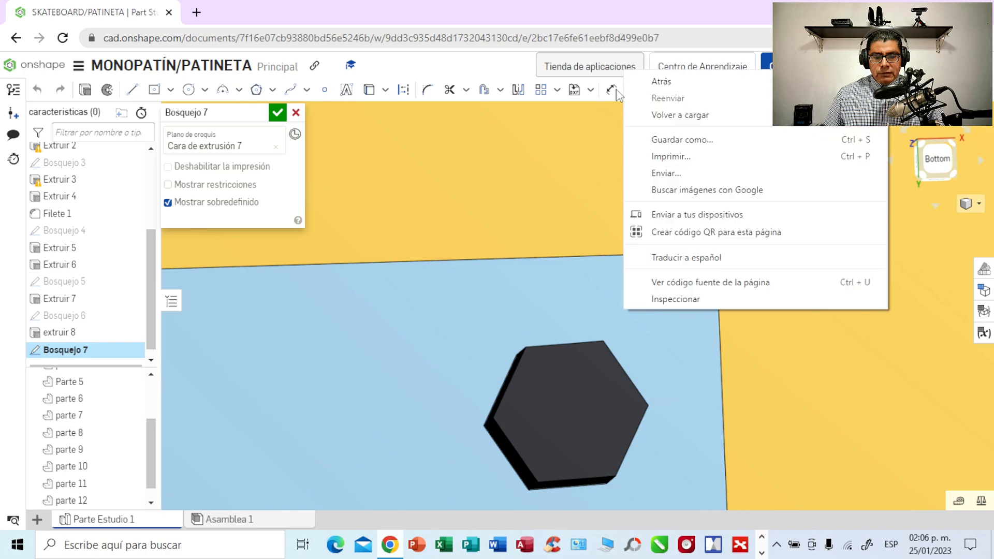
{"action": "left_click", "coordinate": [501, 226]}
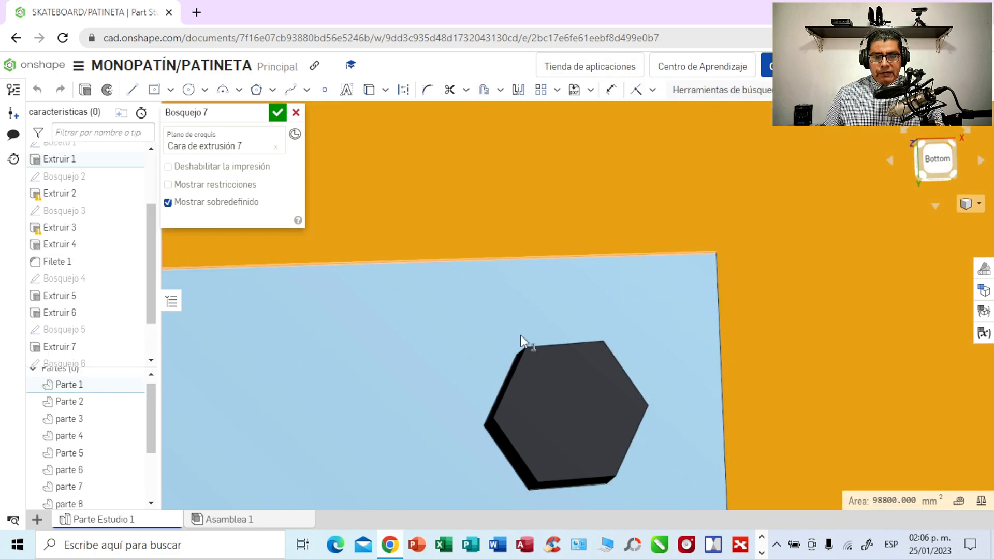
{"action": "middle_click_drag", "start_coordinate": [557, 393], "coordinate": [610, 165]}
{"action": "left_click", "coordinate": [205, 90]}
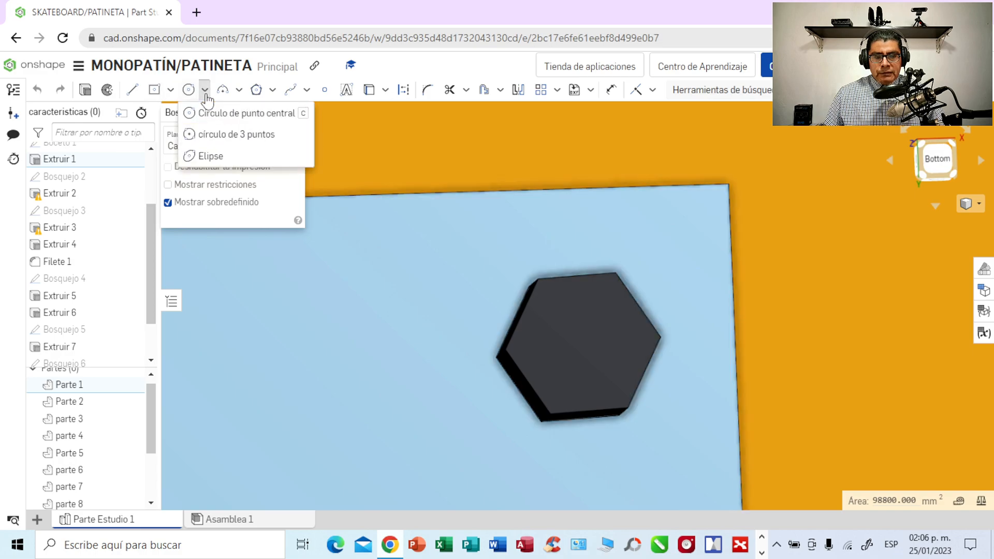
{"action": "left_click", "coordinate": [217, 115]}
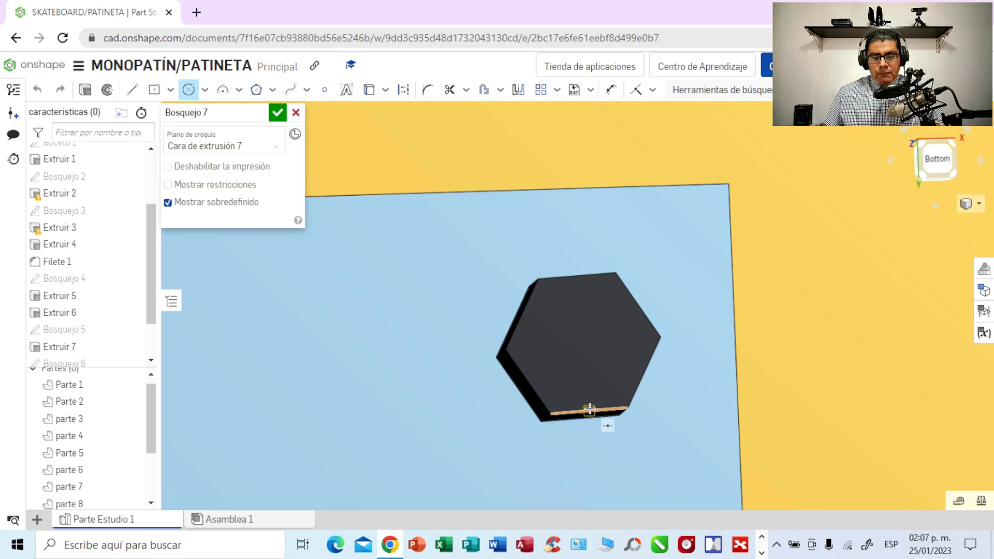
{"action": "left_click", "coordinate": [585, 339]}
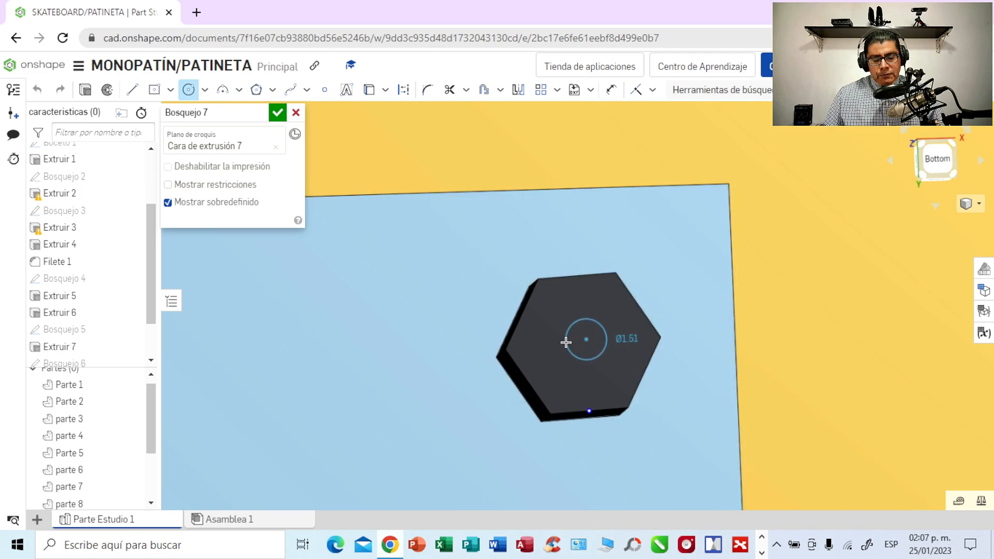
{"action": "left_click", "coordinate": [564, 340]}
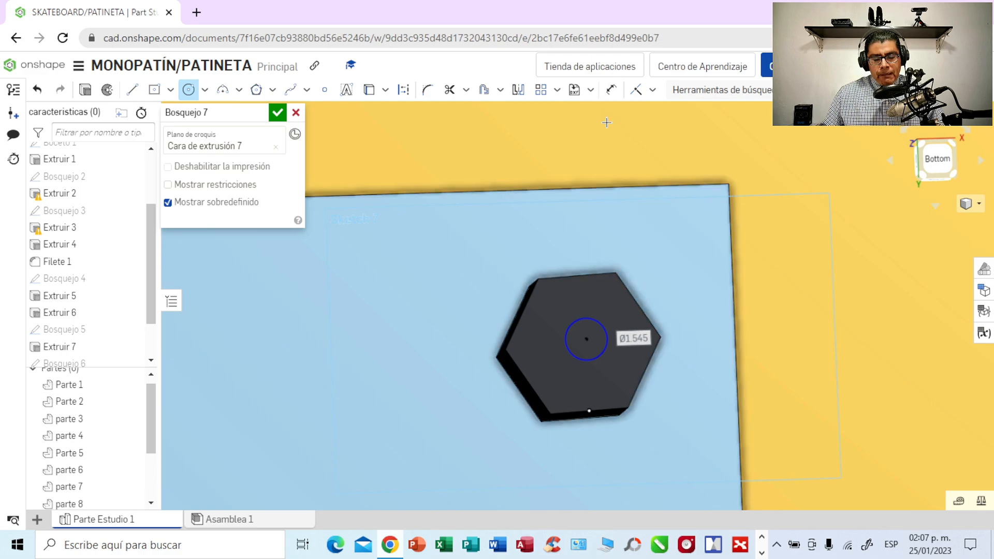
{"action": "type", "text": "2"}
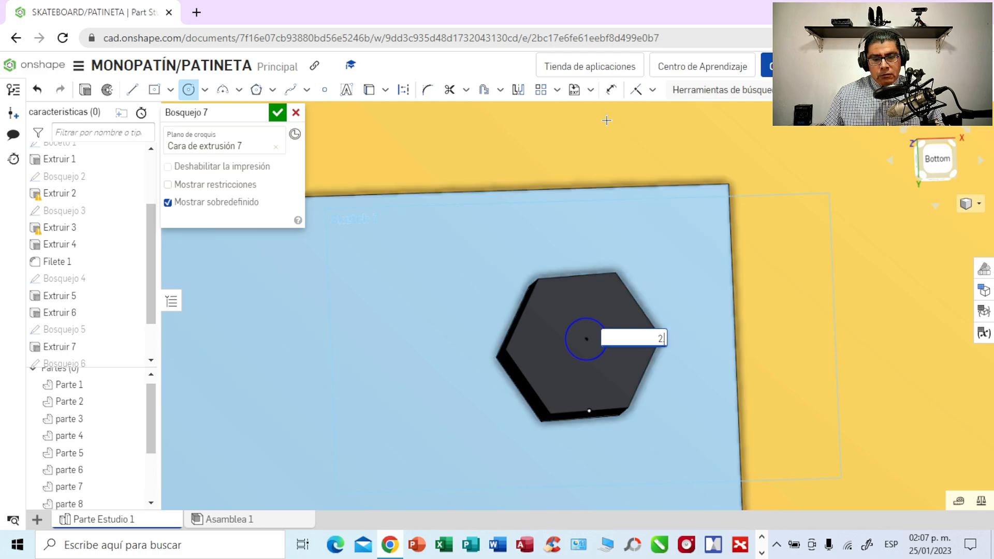
{"action": "key", "text": "Return"}
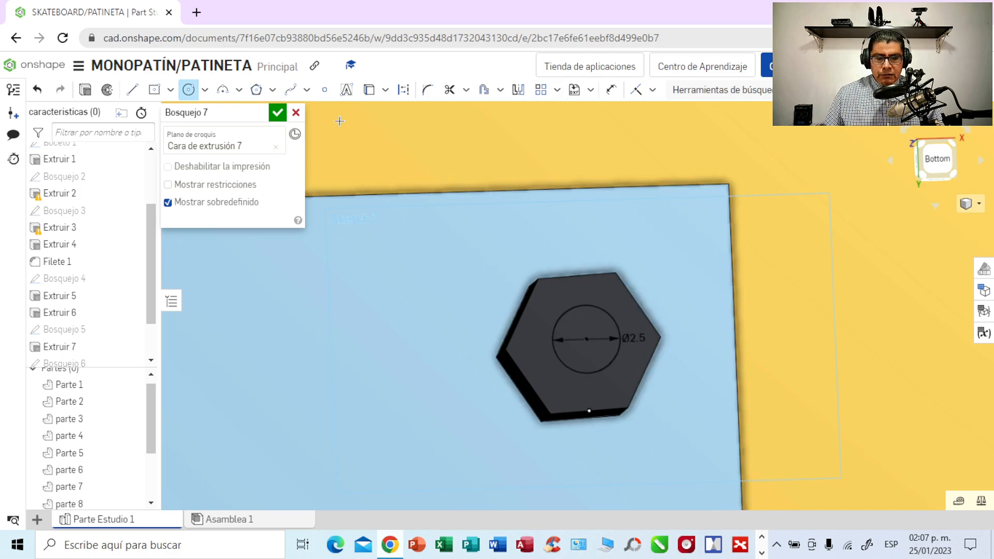
- Extrude the circle on the upper-right hexagonal head outward 3 mm as a new part
{"action": "left_click", "coordinate": [87, 91]}
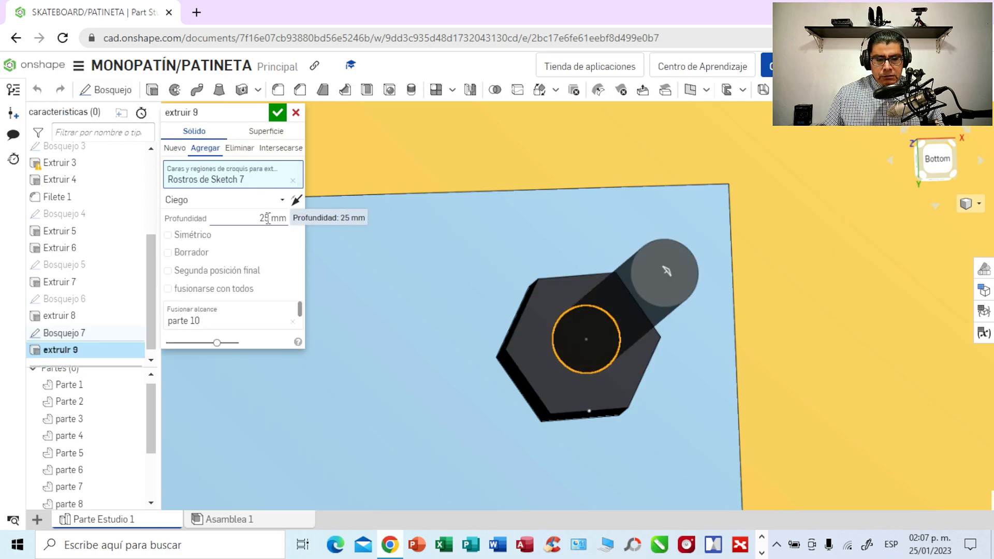
{"action": "left_click", "coordinate": [175, 148]}
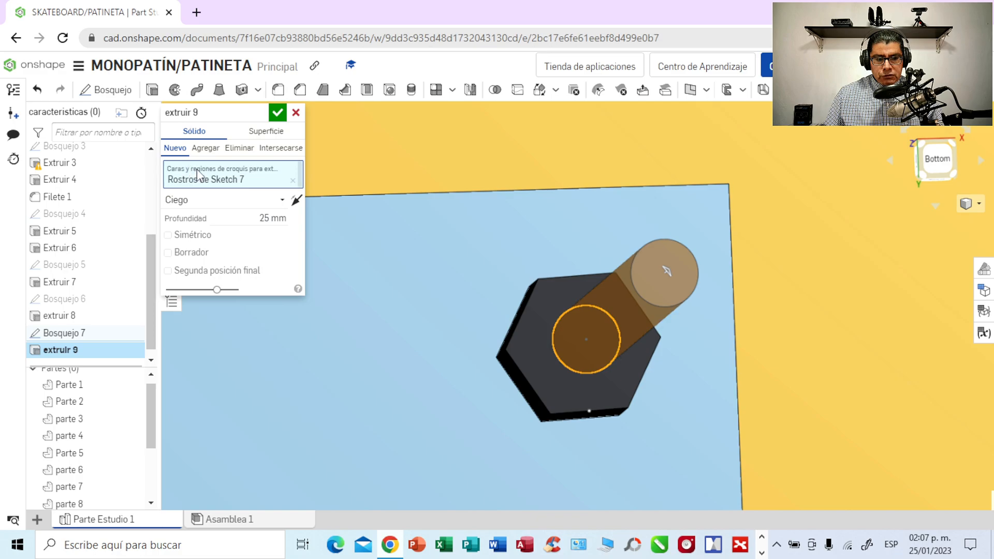
{"action": "left_click", "coordinate": [266, 218]}
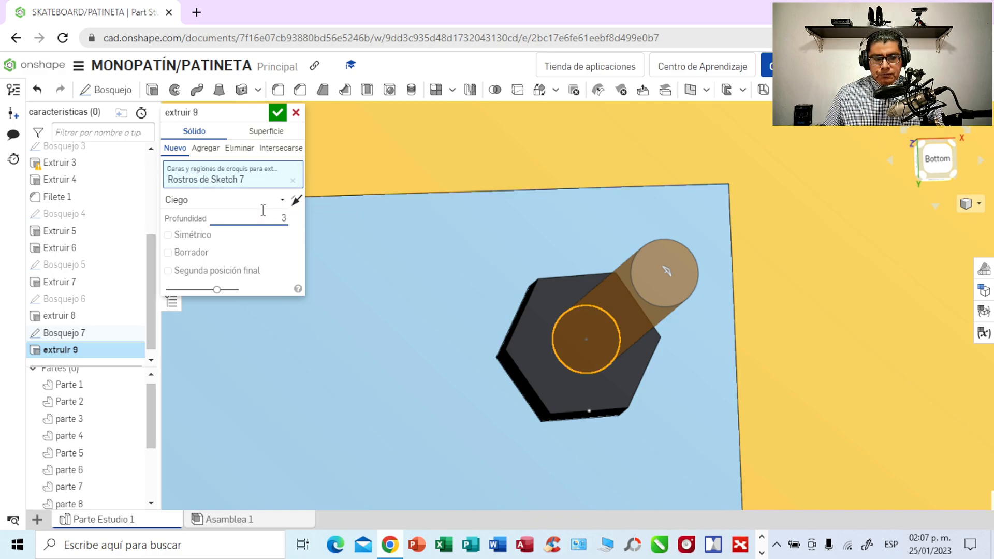
{"action": "left_click", "coordinate": [275, 113]}
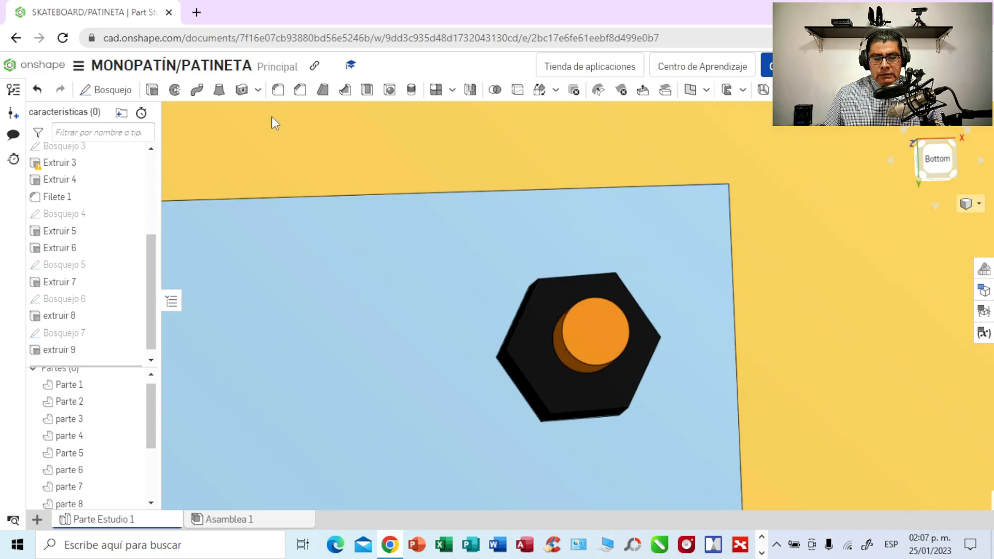
- Start a sketch on the outer face of the hexagonal bolt head at the same plate's lower-right corner
{"action": "right_click_drag", "start_coordinate": [747, 262], "coordinate": [772, 255]}
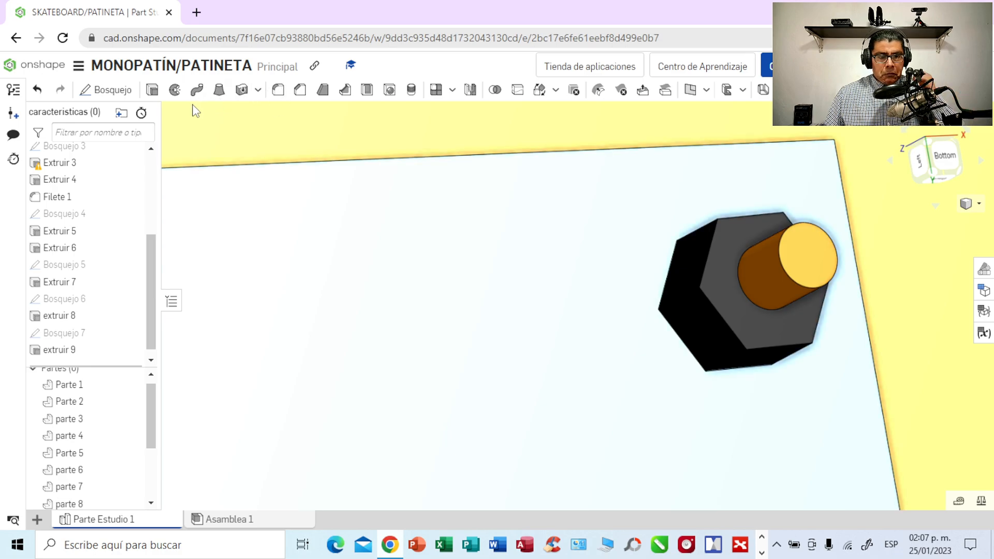
{"action": "scroll", "coordinate": [306, 171], "scroll_direction": "down", "scroll_amount": 2}
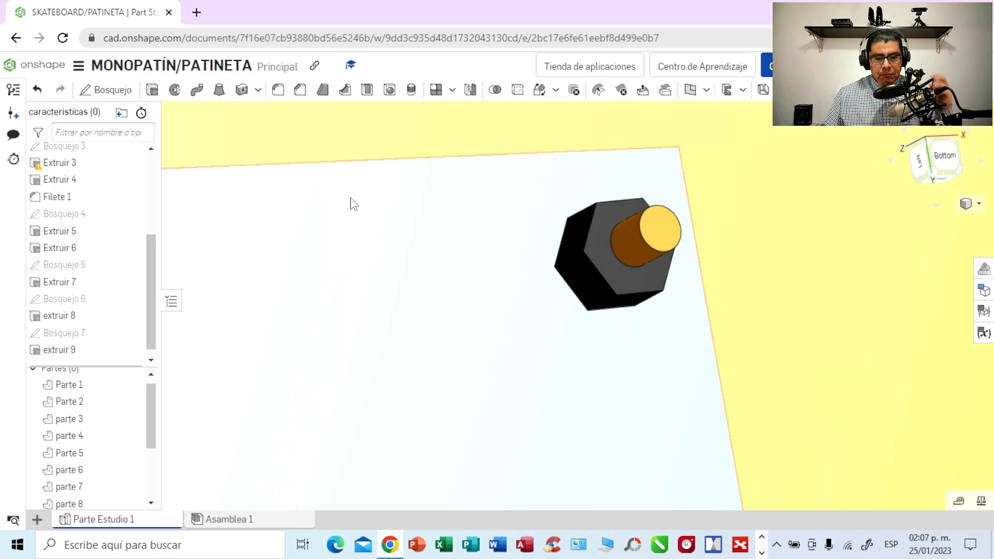
{"action": "middle_click_drag", "start_coordinate": [769, 335], "coordinate": [775, 162]}
{"action": "middle_click_drag", "start_coordinate": [784, 302], "coordinate": [785, 169]}
{"action": "middle_click_drag", "start_coordinate": [694, 468], "coordinate": [544, 207]}
{"action": "right_click_drag", "start_coordinate": [740, 253], "coordinate": [713, 260]}
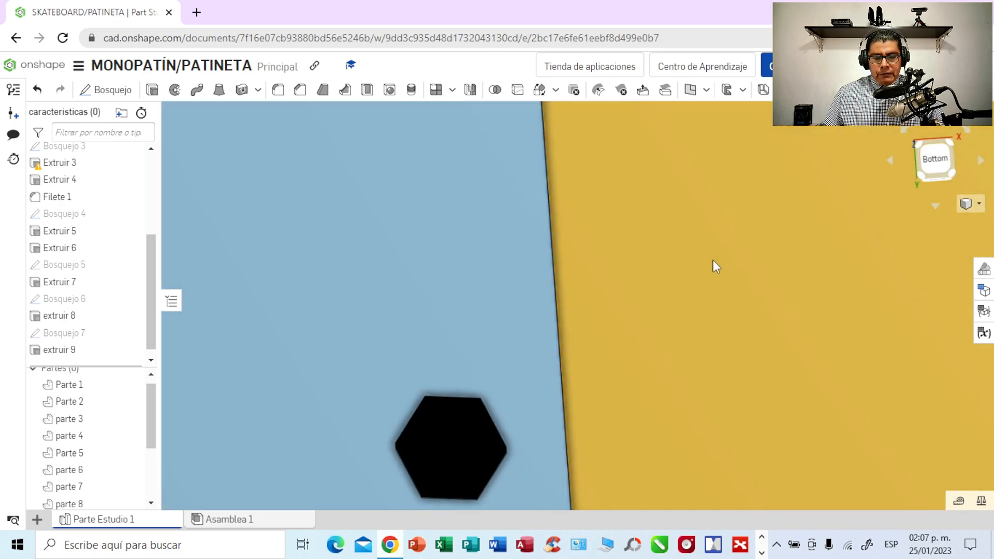
{"action": "mouse_move", "coordinate": [645, 313]}
{"action": "right_mouse_down"}
{"action": "mouse_move", "coordinate": [717, 262]}
{"action": "mouse_move", "coordinate": [689, 289]}
{"action": "mouse_move", "coordinate": [643, 303]}
{"action": "mouse_move", "coordinate": [643, 323]}
{"action": "right_mouse_up"}
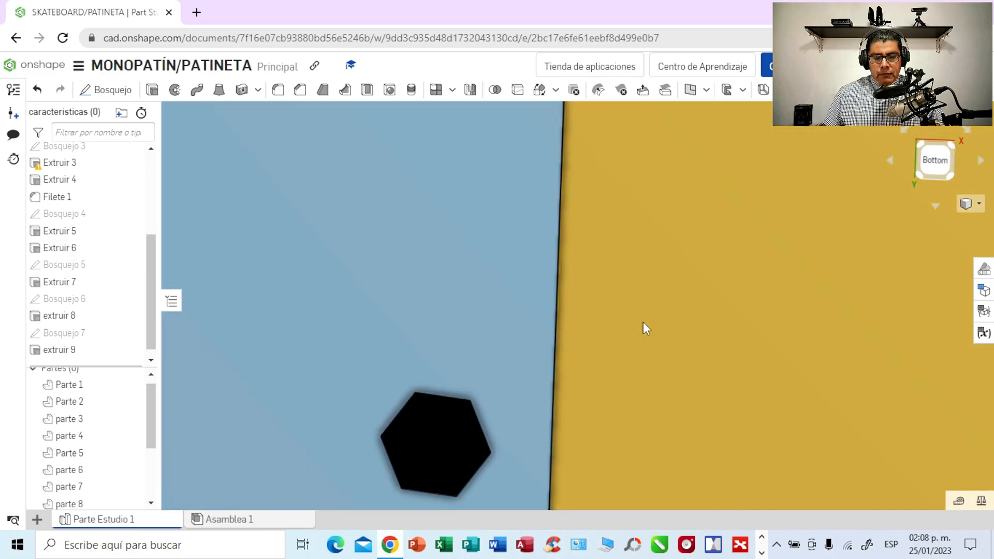
{"action": "middle_click_drag", "start_coordinate": [643, 362], "coordinate": [741, 223]}
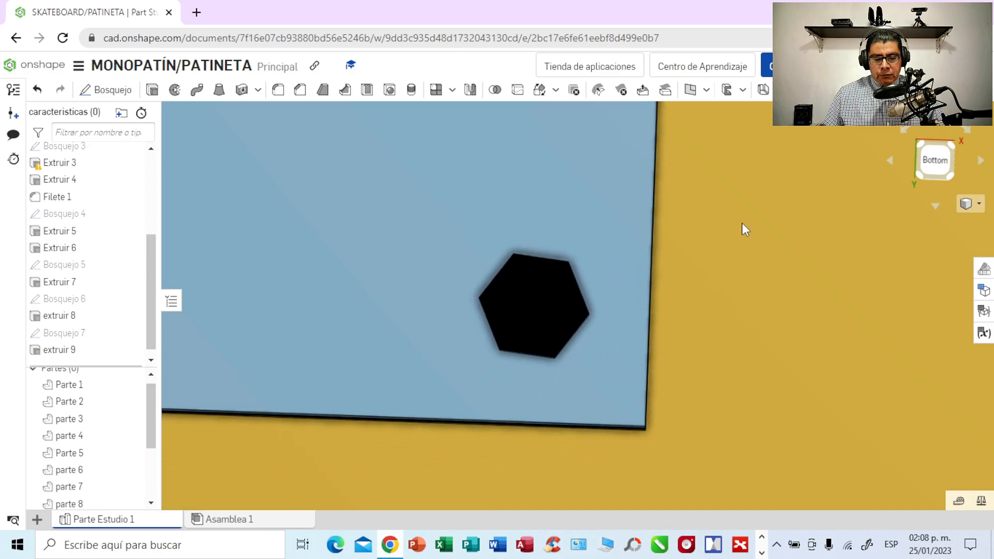
{"action": "scroll", "coordinate": [741, 222], "scroll_direction": "up", "scroll_amount": 1}
{"action": "scroll", "coordinate": [743, 223], "scroll_direction": "up", "scroll_amount": 2}
{"action": "middle_click_drag", "start_coordinate": [719, 273], "coordinate": [834, 262]}
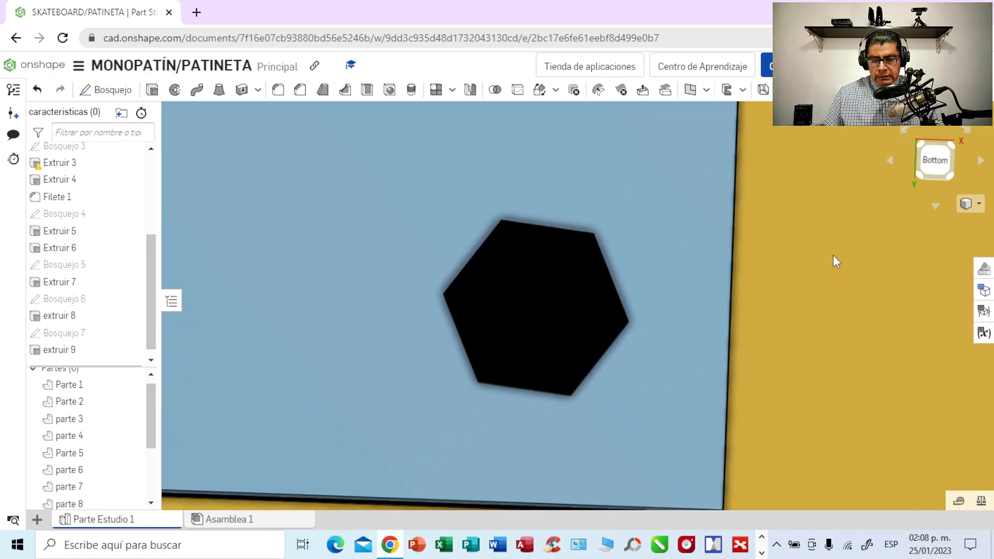
{"action": "left_click", "coordinate": [528, 288]}
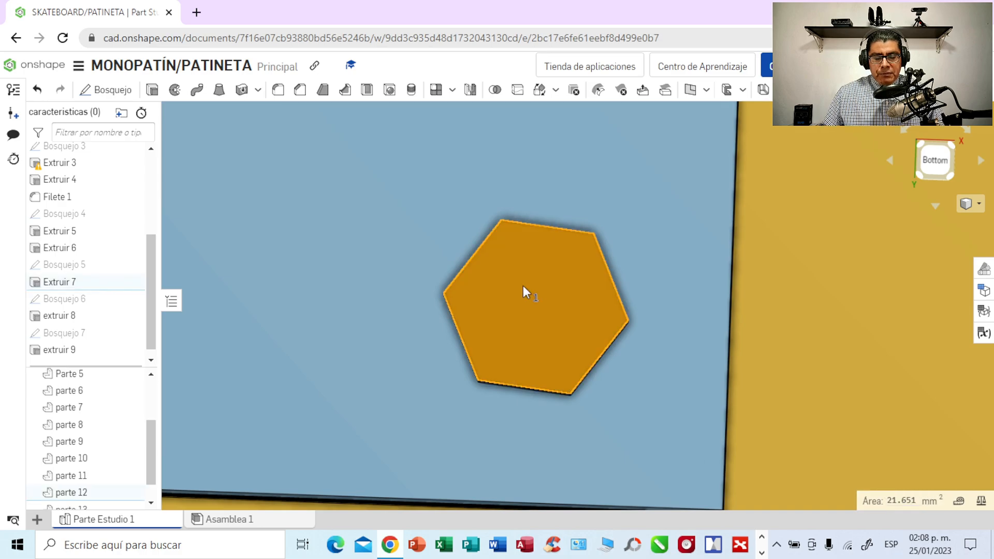
{"action": "left_click", "coordinate": [122, 93]}
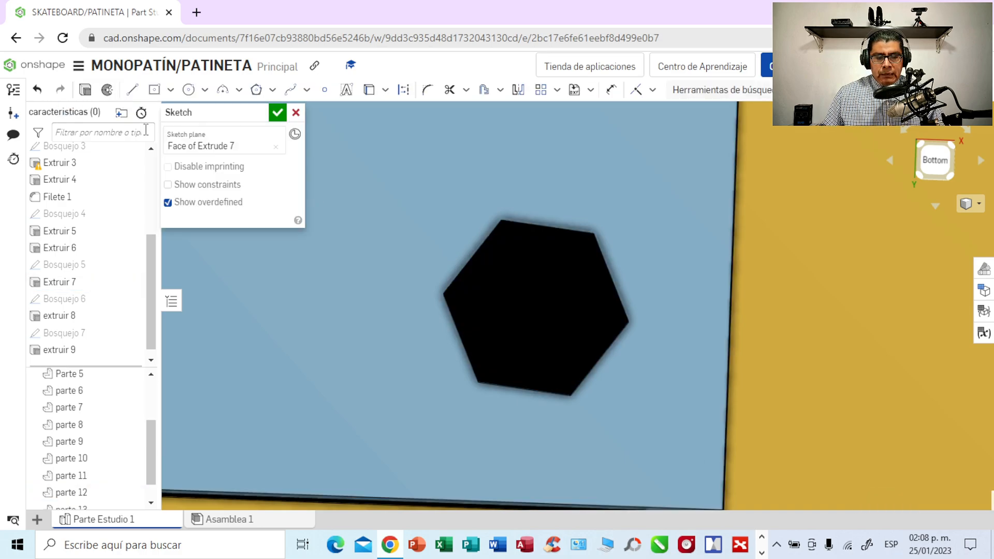
- Sketch a center-point circle in the middle of the lower-right hexagonal head and set its diameter to 2.5 mm
{"action": "left_click", "coordinate": [205, 90]}
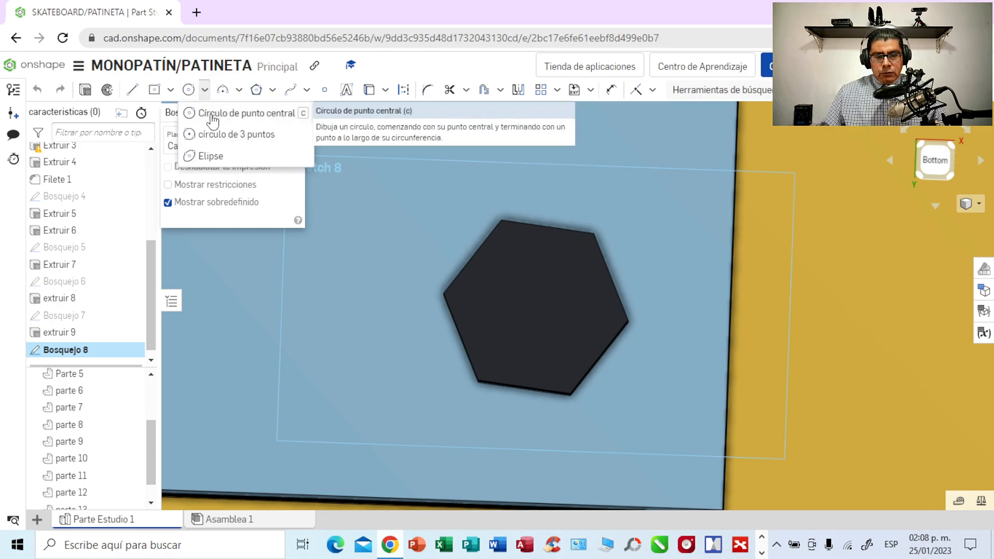
{"action": "left_click", "coordinate": [212, 119]}
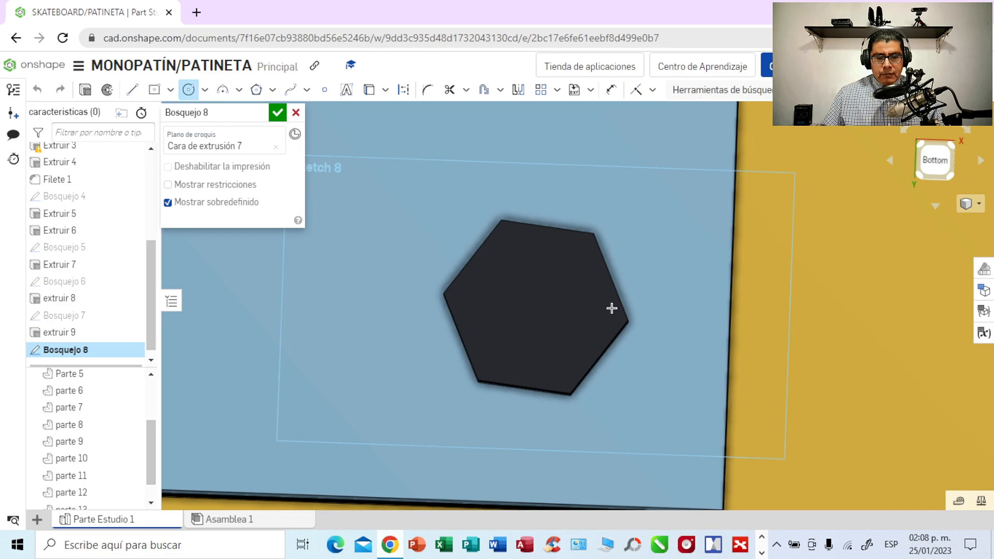
{"action": "left_click", "coordinate": [526, 317]}
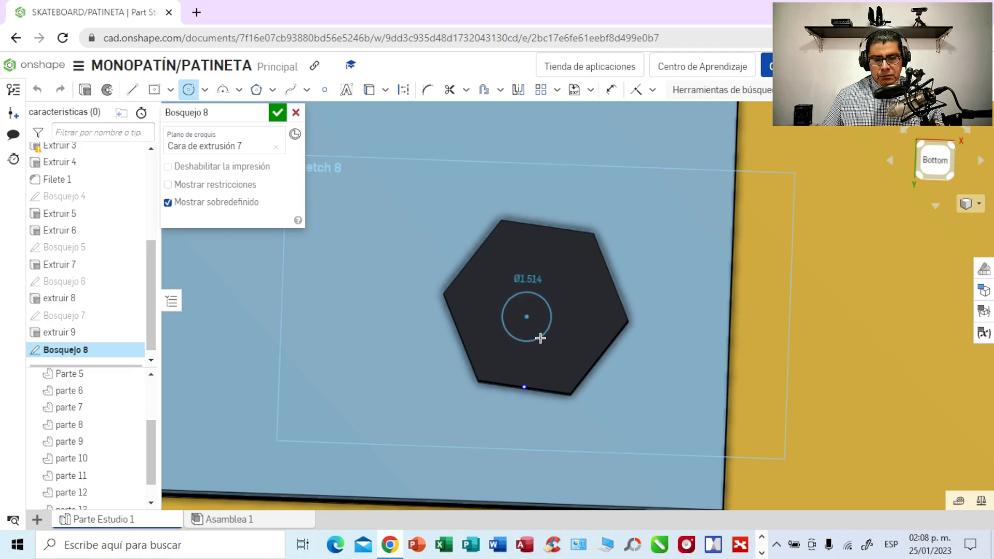
{"action": "left_click", "coordinate": [539, 338]}
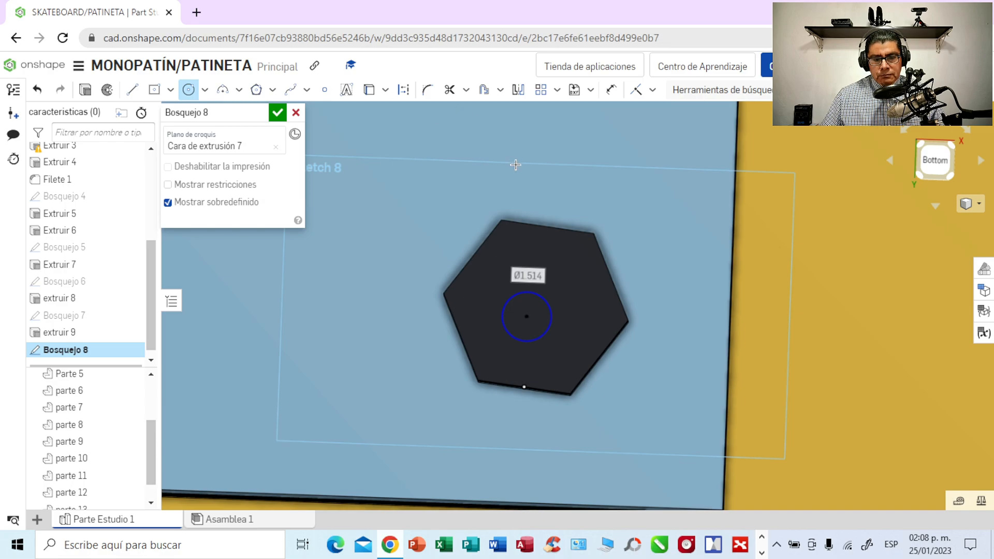
{"action": "type", "text": "2"}
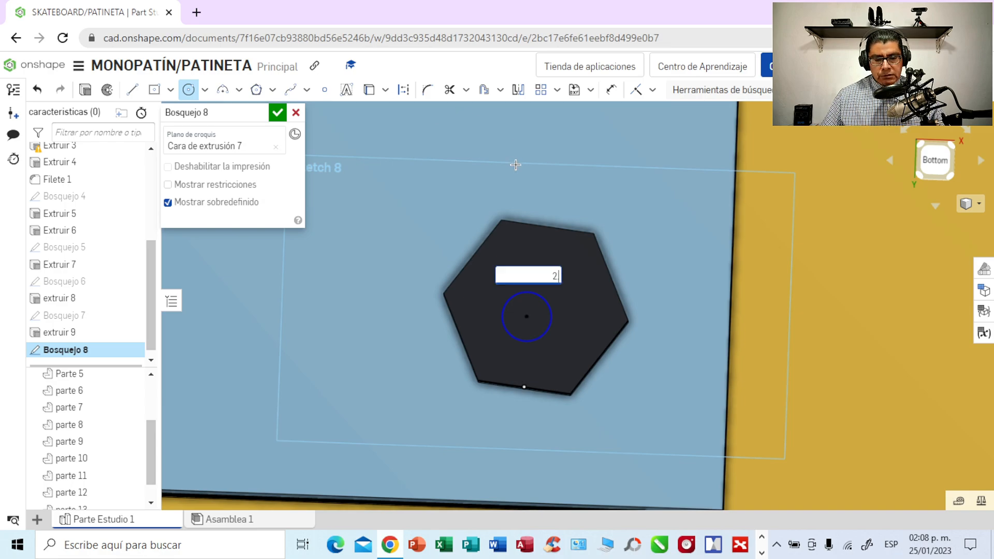
{"action": "type", "text": ".5"}
{"action": "key", "text": "Return"}
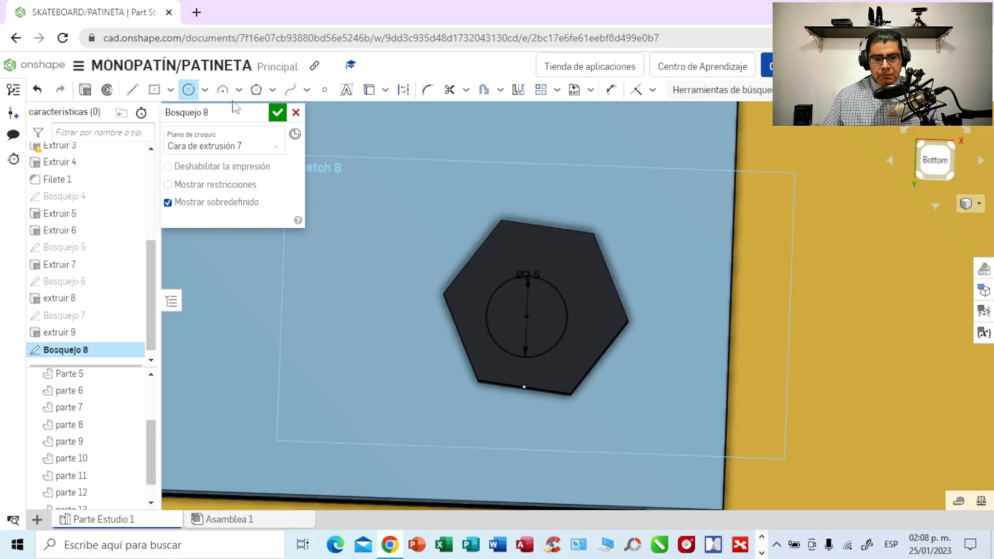
- Extrude the circle on the lower-right hexagonal head outward 3 mm as a new part
{"action": "left_click", "coordinate": [86, 92]}
{"action": "key", "text": "shift+e"}
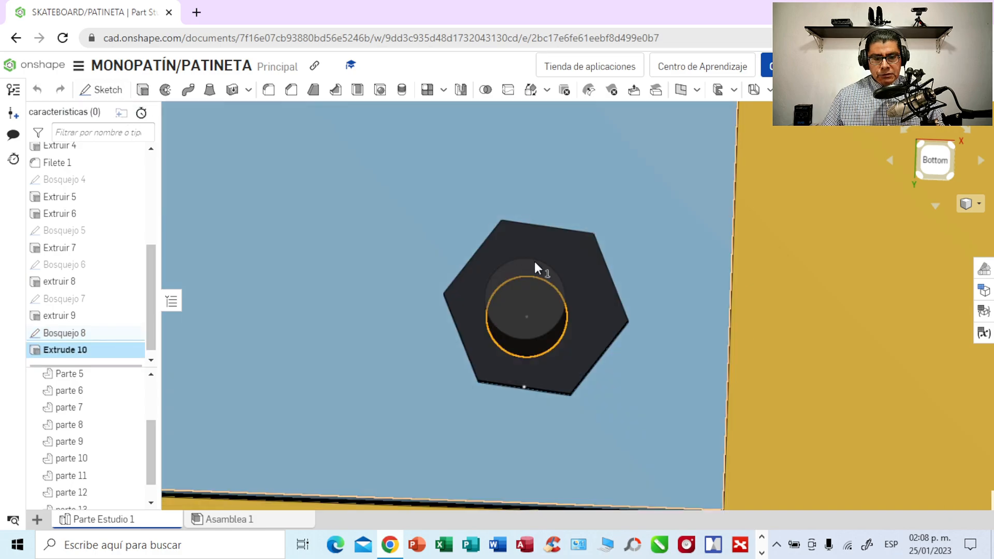
{"action": "left_click", "coordinate": [273, 220]}
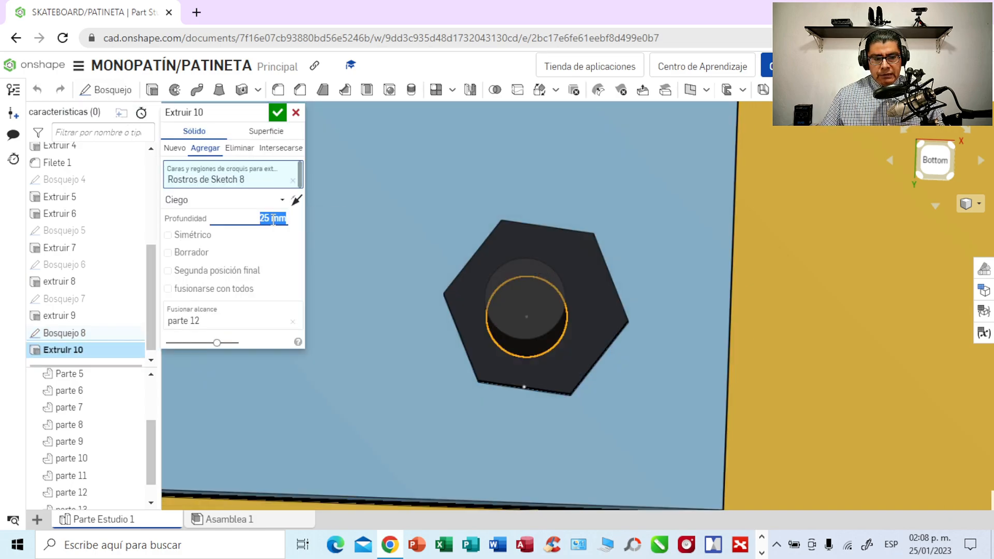
{"action": "key", "text": "BackSpace"}
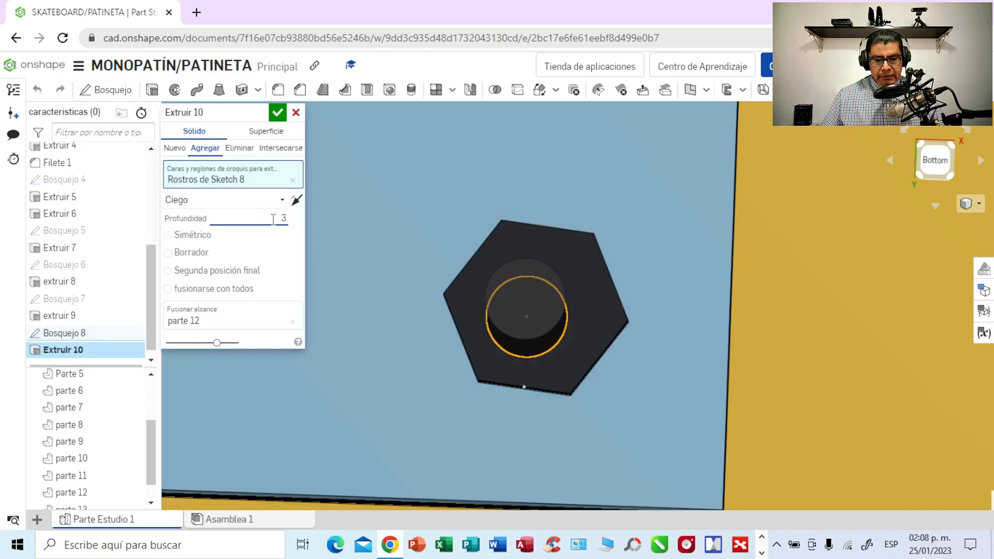
{"action": "type", "text": "3"}
{"action": "left_click", "coordinate": [175, 148]}
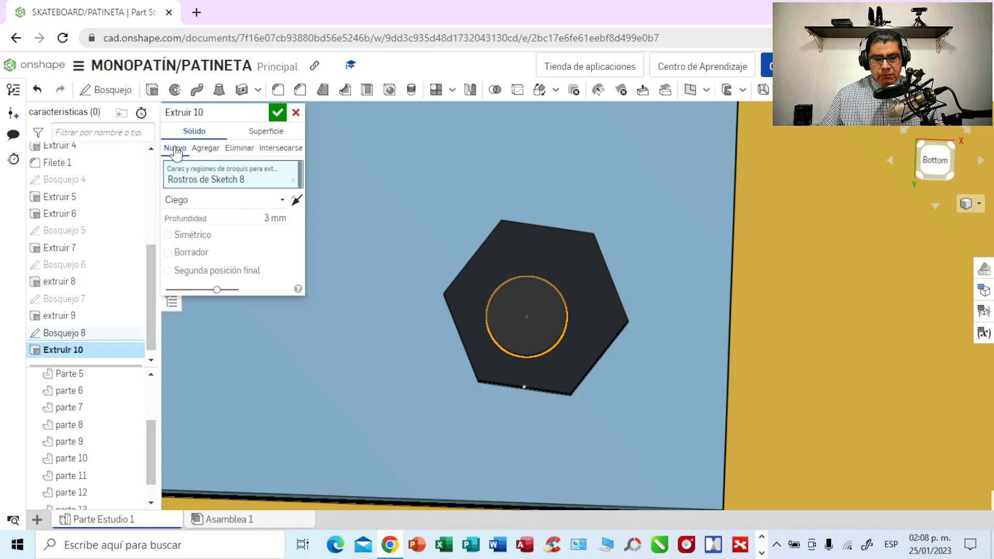
{"action": "right_click_drag", "start_coordinate": [598, 175], "coordinate": [614, 159]}
{"action": "left_click", "coordinate": [278, 112]}
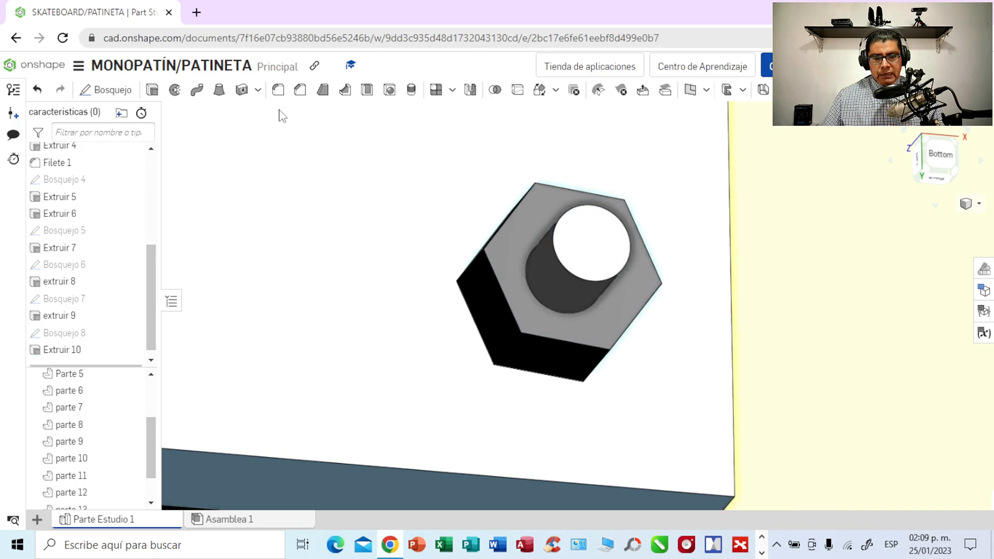
- Start a sketch on the outer face of the hexagonal bolt head at the same plate's lower-left corner
{"action": "mouse_move", "coordinate": [796, 261]}
{"action": "right_mouse_down"}
{"action": "mouse_move", "coordinate": [778, 275]}
{"action": "mouse_move", "coordinate": [772, 262]}
{"action": "mouse_move", "coordinate": [788, 237]}
{"action": "mouse_move", "coordinate": [823, 260]}
{"action": "mouse_move", "coordinate": [817, 253]}
{"action": "right_mouse_up"}
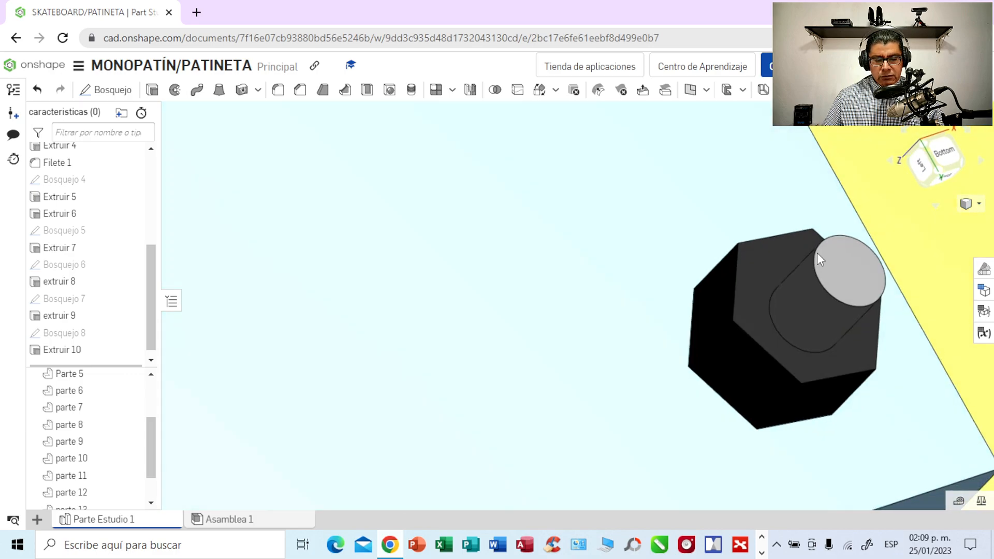
{"action": "middle_click_drag", "start_coordinate": [302, 348], "coordinate": [586, 303]}
{"action": "middle_click_drag", "start_coordinate": [318, 361], "coordinate": [563, 205]}
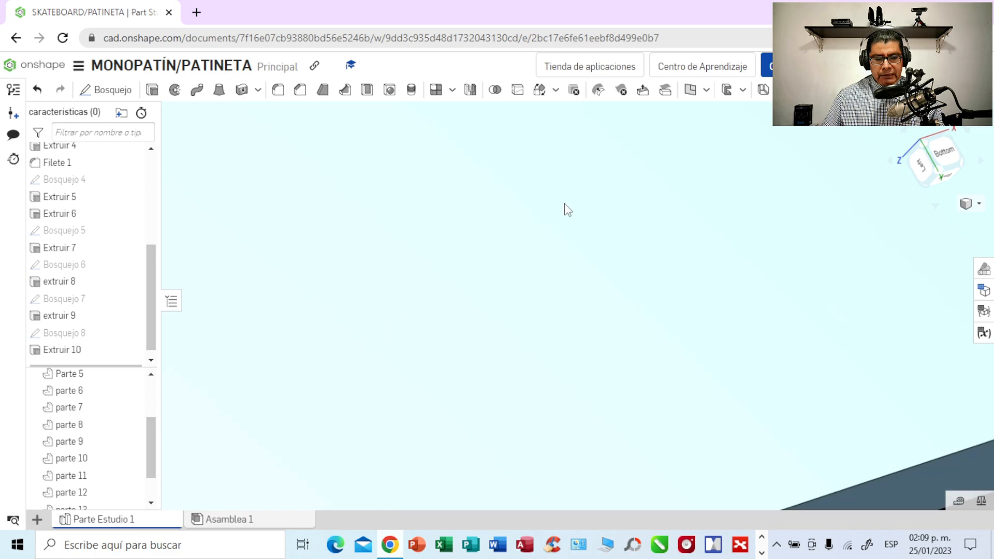
{"action": "scroll", "coordinate": [538, 272], "scroll_direction": "down", "scroll_amount": 4}
{"action": "right_click_drag", "start_coordinate": [508, 291], "coordinate": [468, 337]}
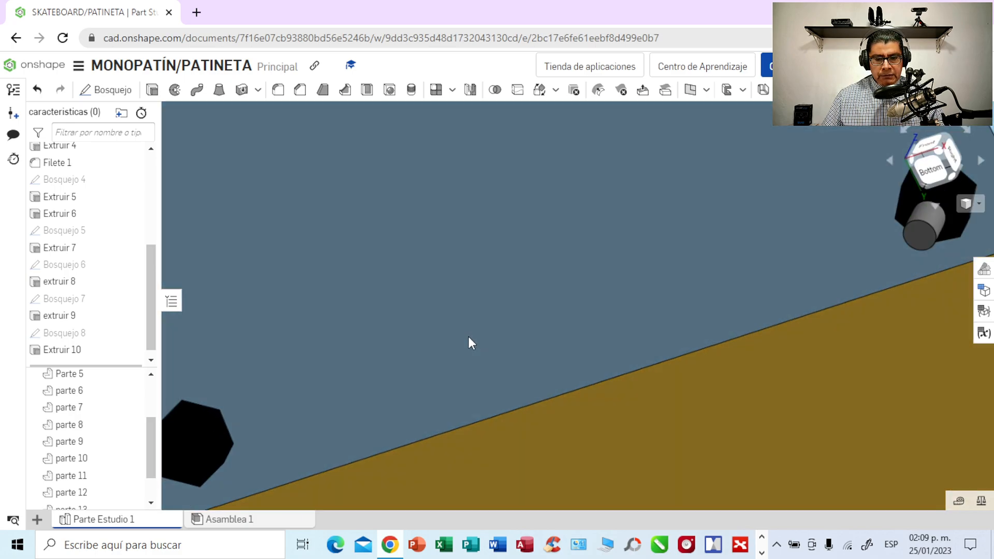
{"action": "mouse_move", "coordinate": [360, 332]}
{"action": "middle_mouse_down"}
{"action": "mouse_move", "coordinate": [602, 272]}
{"action": "mouse_move", "coordinate": [615, 252]}
{"action": "mouse_move", "coordinate": [581, 297]}
{"action": "middle_mouse_up"}
{"action": "right_click_drag", "start_coordinate": [581, 297], "coordinate": [578, 287]}
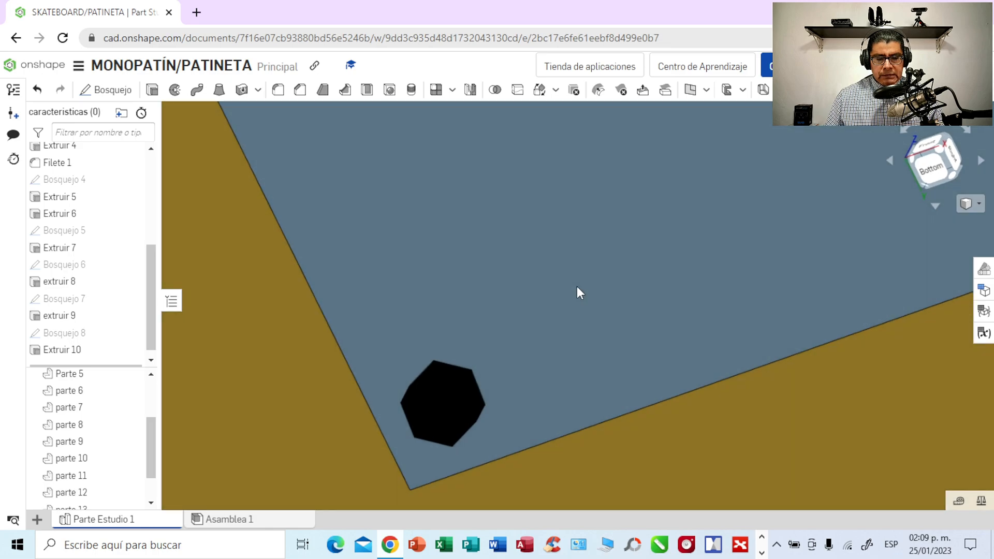
{"action": "scroll", "coordinate": [571, 285], "scroll_direction": "up", "scroll_amount": 2}
{"action": "scroll", "coordinate": [571, 283], "scroll_direction": "up", "scroll_amount": 1}
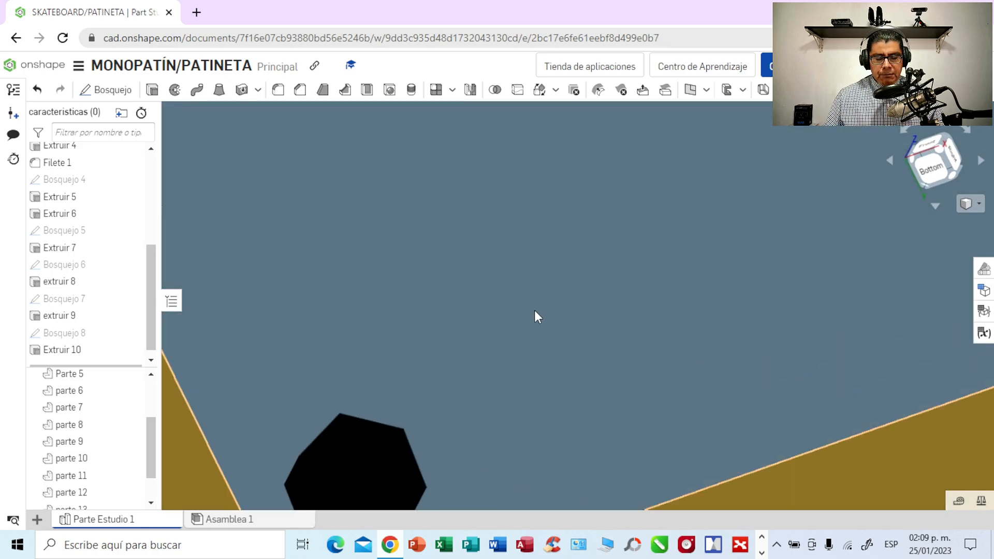
{"action": "left_click", "coordinate": [936, 168]}
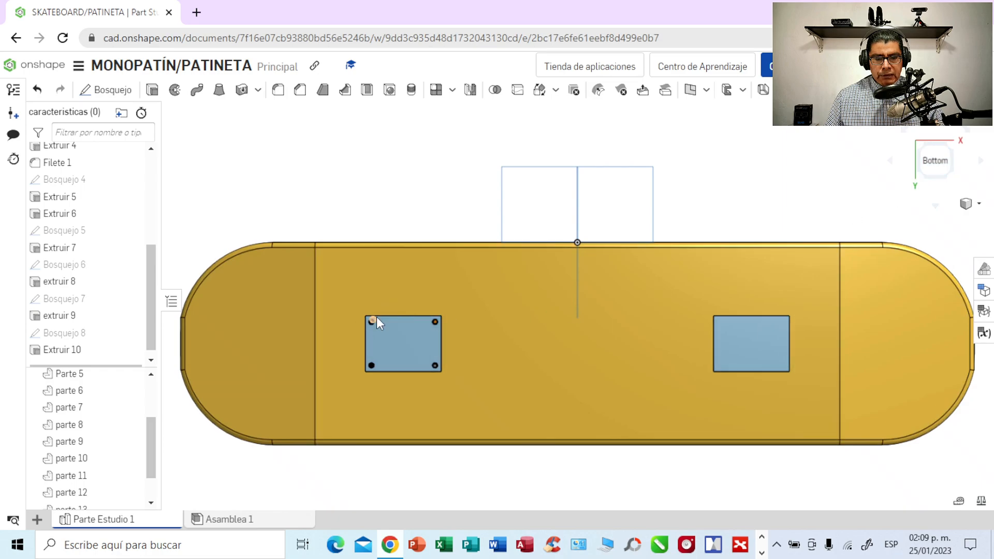
{"action": "scroll", "coordinate": [377, 320], "scroll_direction": "up", "scroll_amount": 2}
{"action": "scroll", "coordinate": [377, 321], "scroll_direction": "up", "scroll_amount": 2}
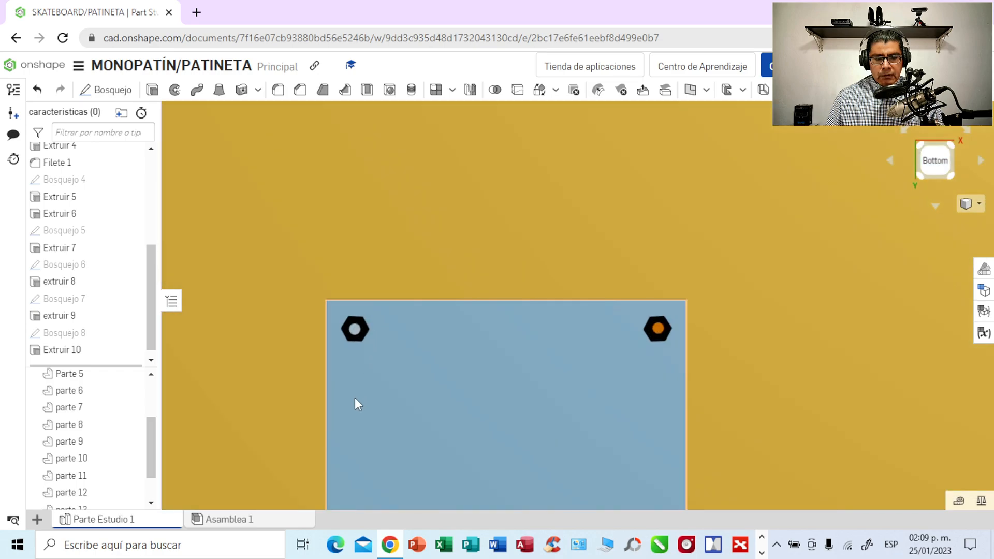
{"action": "scroll", "coordinate": [351, 396], "scroll_direction": "up", "scroll_amount": 2}
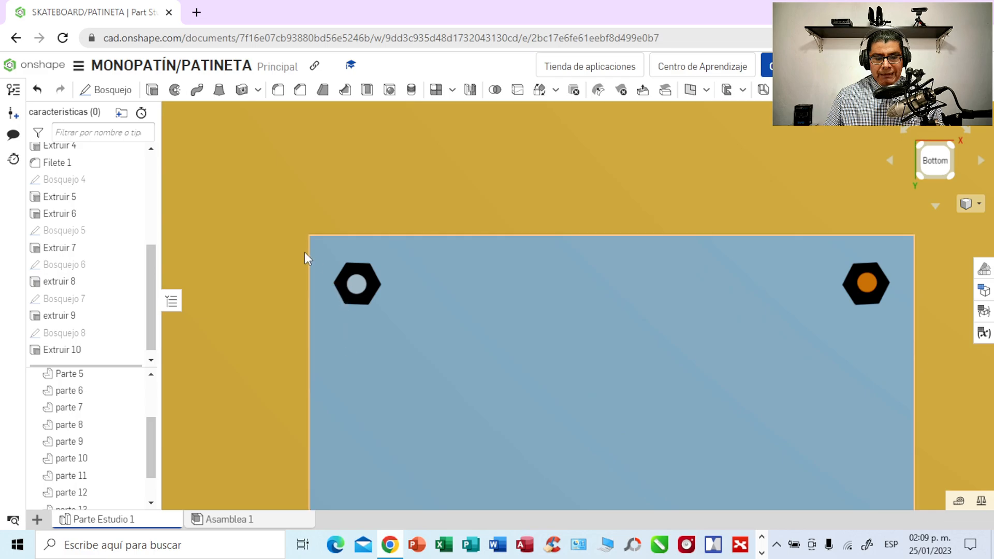
{"action": "middle_click_drag", "start_coordinate": [257, 331], "coordinate": [319, 171]}
{"action": "middle_click_drag", "start_coordinate": [287, 393], "coordinate": [312, 298]}
{"action": "scroll", "coordinate": [310, 296], "scroll_direction": "up", "scroll_amount": 1}
{"action": "scroll", "coordinate": [310, 297], "scroll_direction": "up", "scroll_amount": 3}
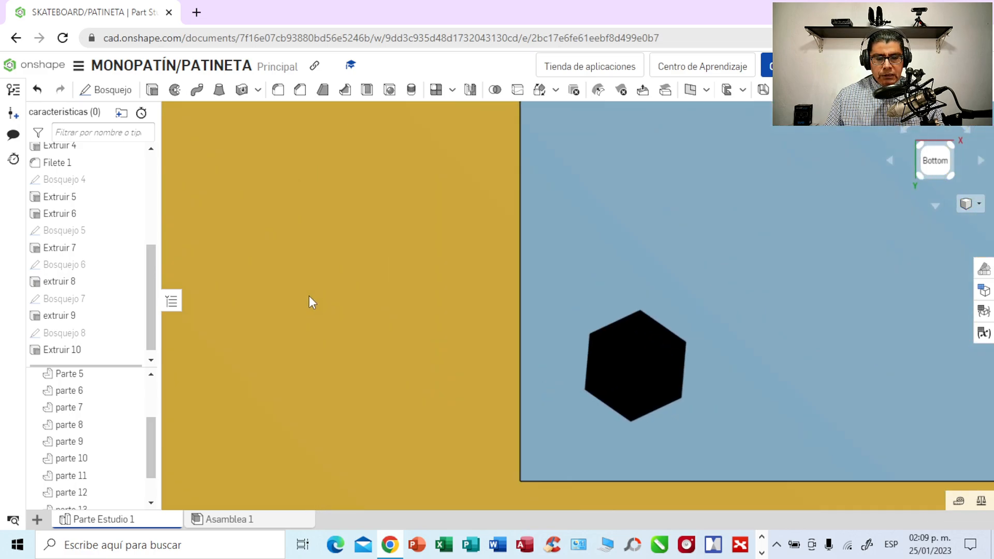
{"action": "middle_click_drag", "start_coordinate": [371, 362], "coordinate": [225, 284]}
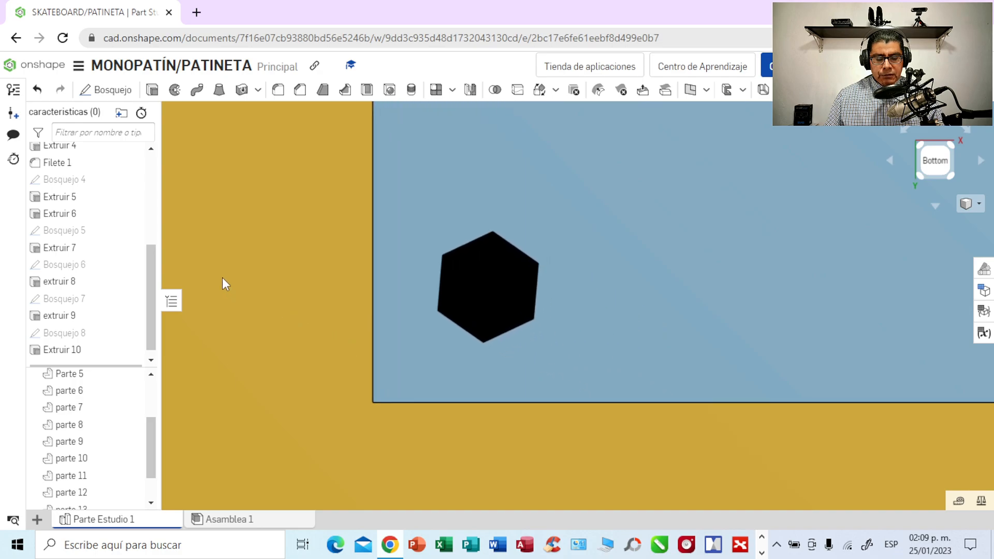
{"action": "left_click", "coordinate": [761, 553]}
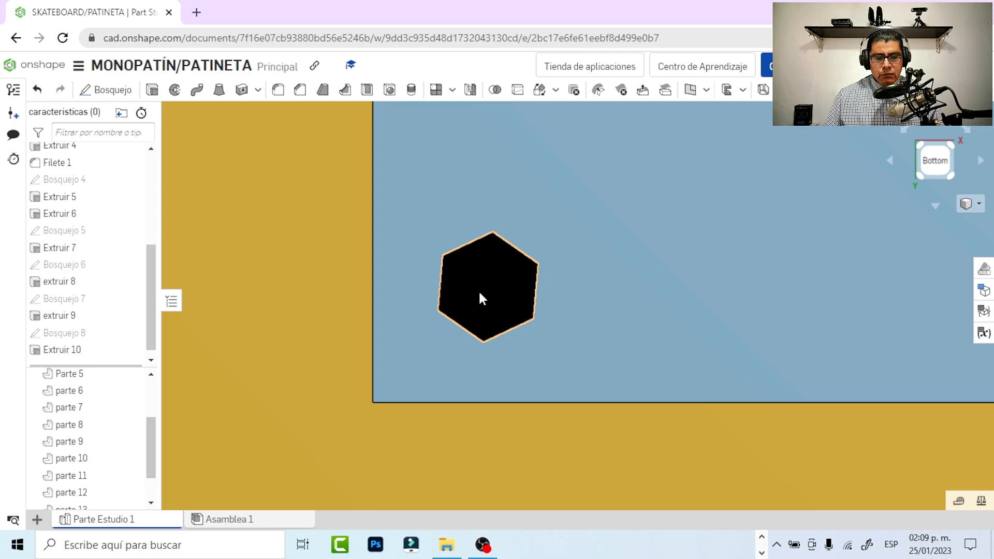
{"action": "scroll", "coordinate": [473, 299], "scroll_direction": "up", "scroll_amount": 5}
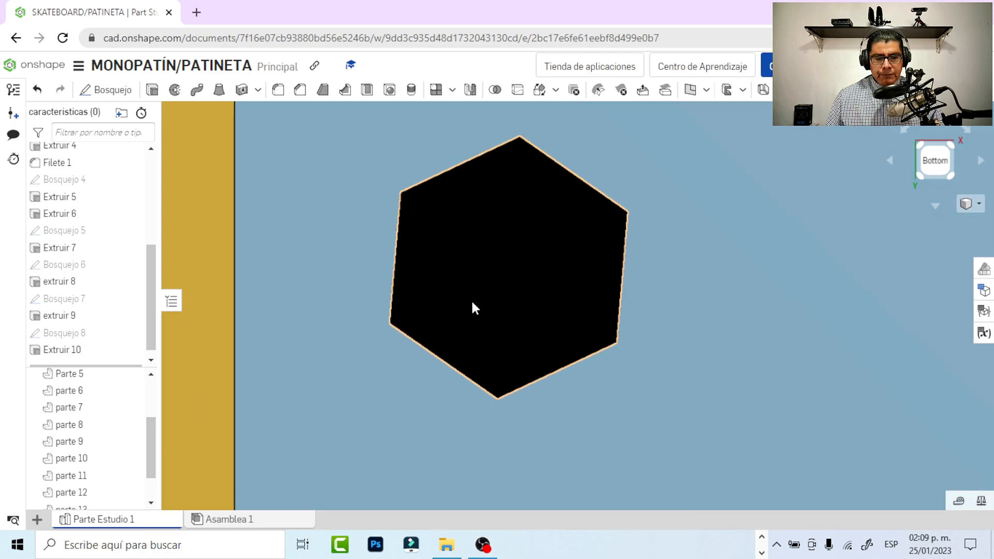
{"action": "right_click_drag", "start_coordinate": [344, 295], "coordinate": [344, 297]}
{"action": "middle_click_drag", "start_coordinate": [345, 303], "coordinate": [399, 337]}
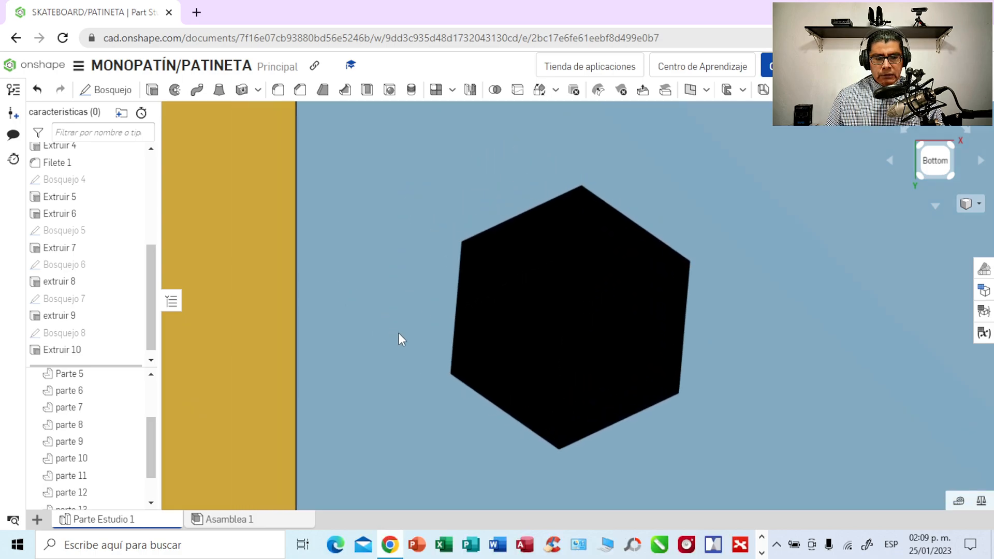
{"action": "left_click", "coordinate": [556, 309]}
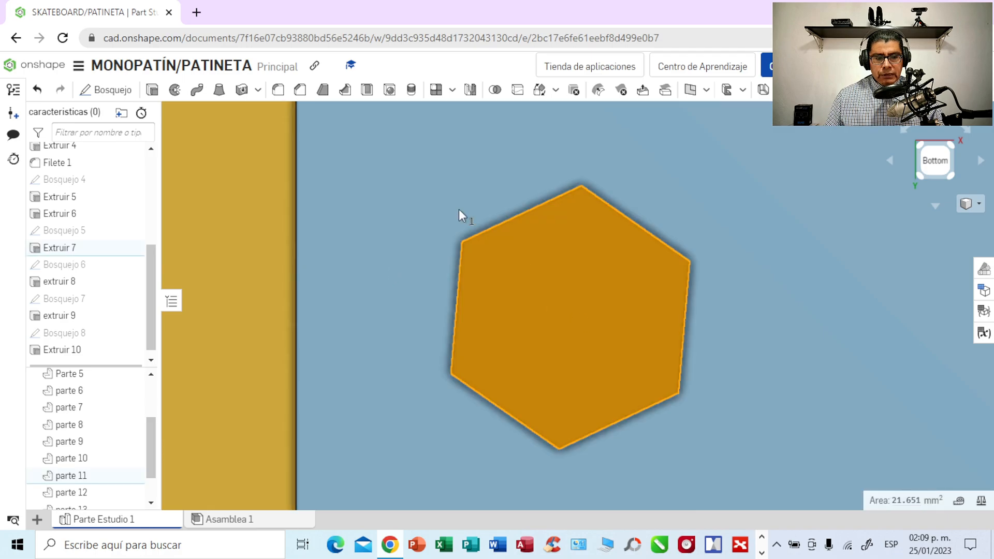
{"action": "left_click", "coordinate": [129, 93]}
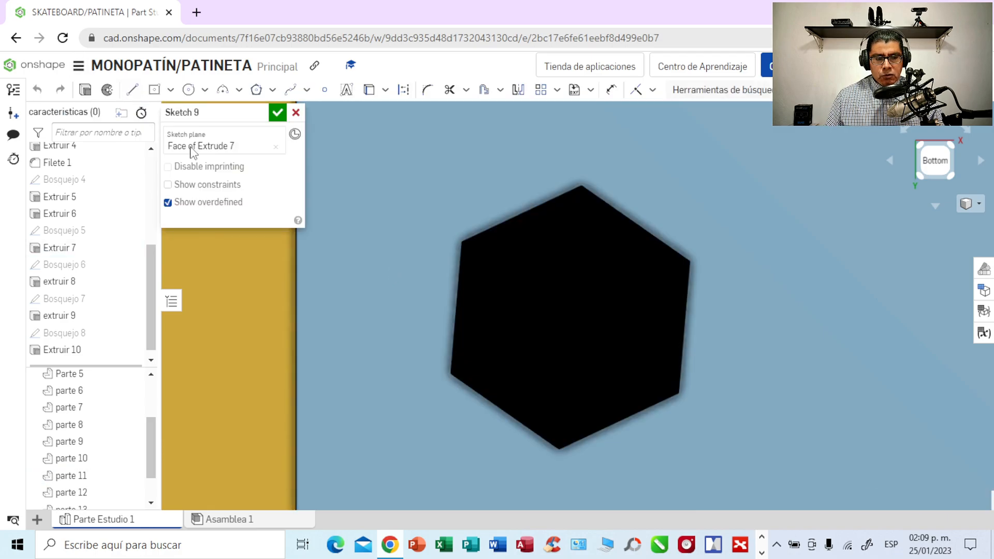
- Sketch a center-point circle in the middle of the lower-left hexagonal head and set its diameter to 2.5 mm
{"action": "left_click", "coordinate": [206, 92]}
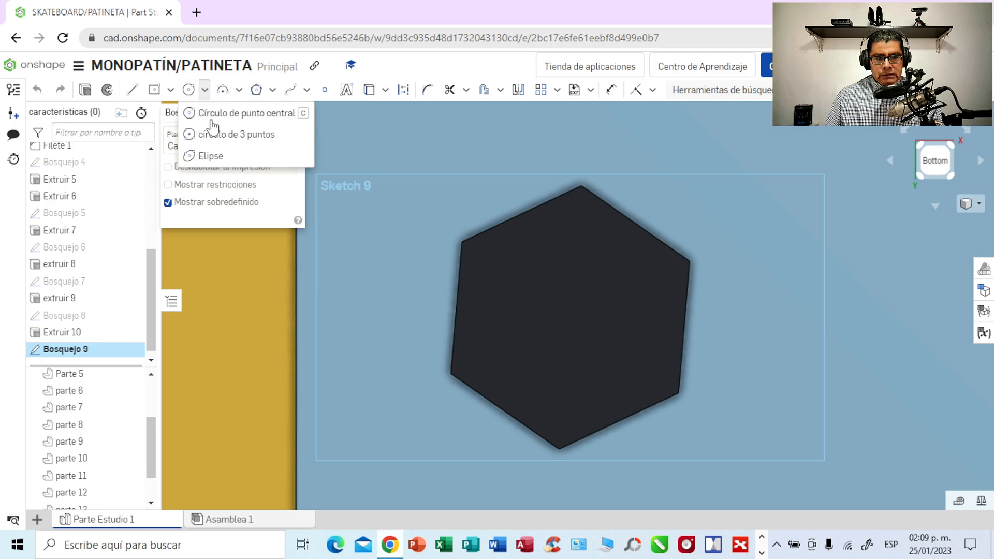
{"action": "left_click", "coordinate": [220, 113]}
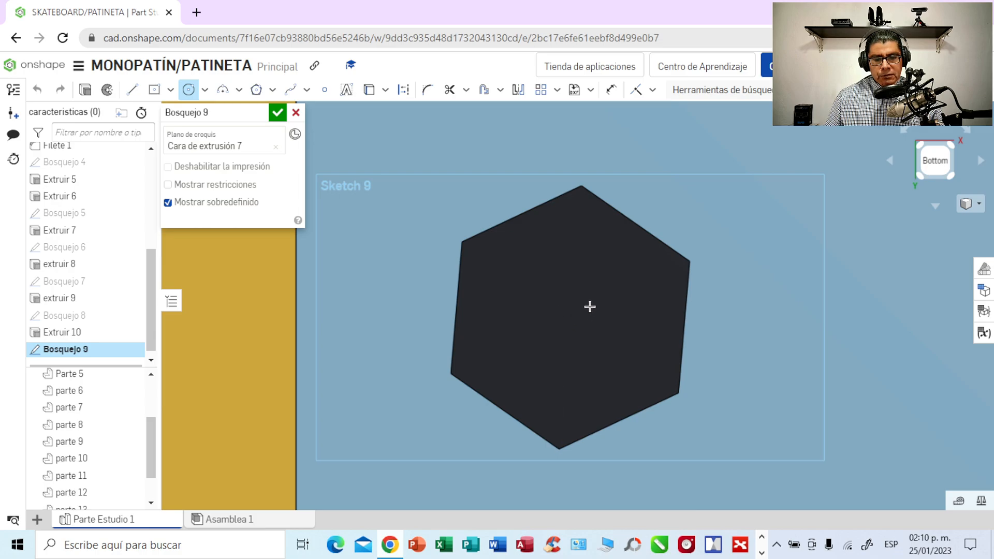
{"action": "right_click_drag", "start_coordinate": [758, 285], "coordinate": [759, 285]}
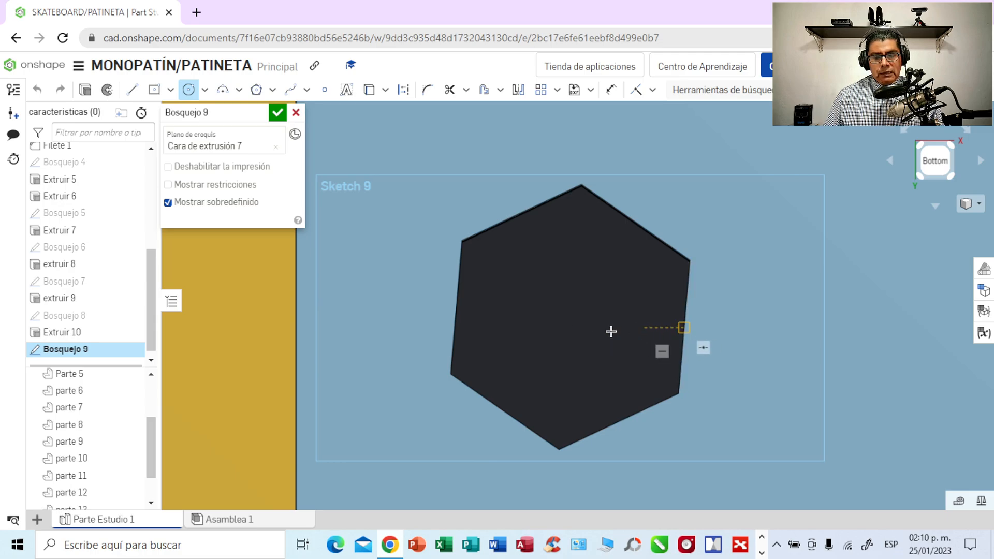
{"action": "left_click", "coordinate": [560, 327]}
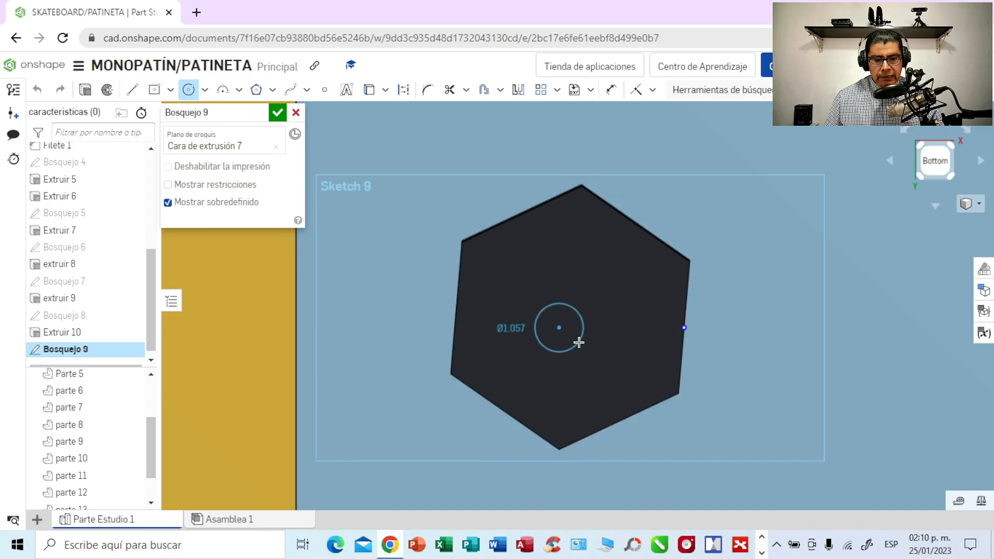
{"action": "left_click", "coordinate": [582, 348]}
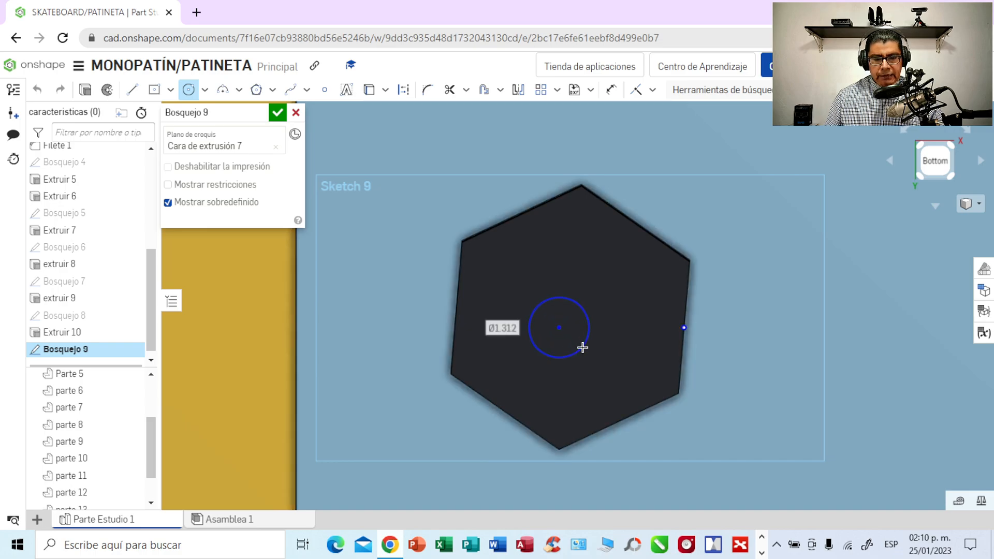
{"action": "type", "text": "2"}
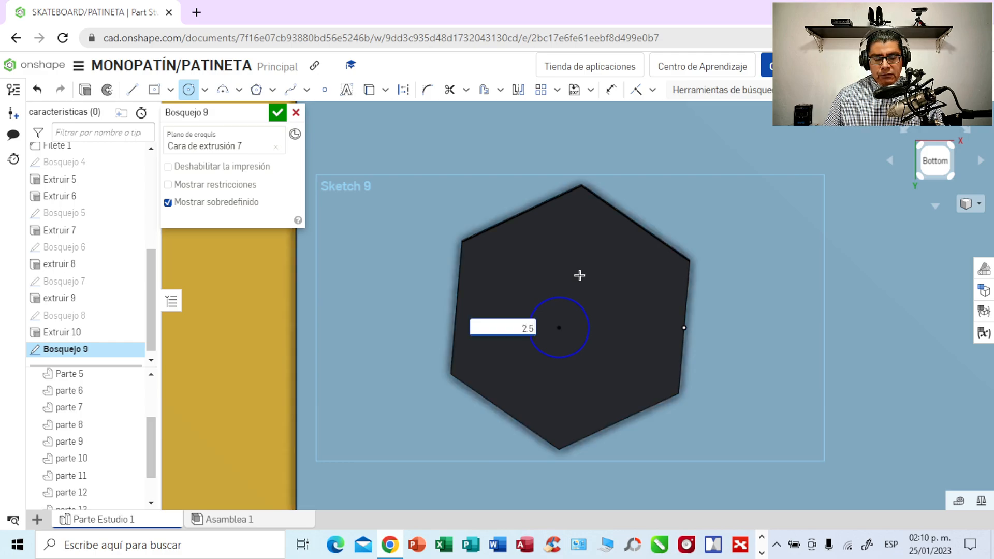
{"action": "type", "text": ".5"}
{"action": "key", "text": "Return"}
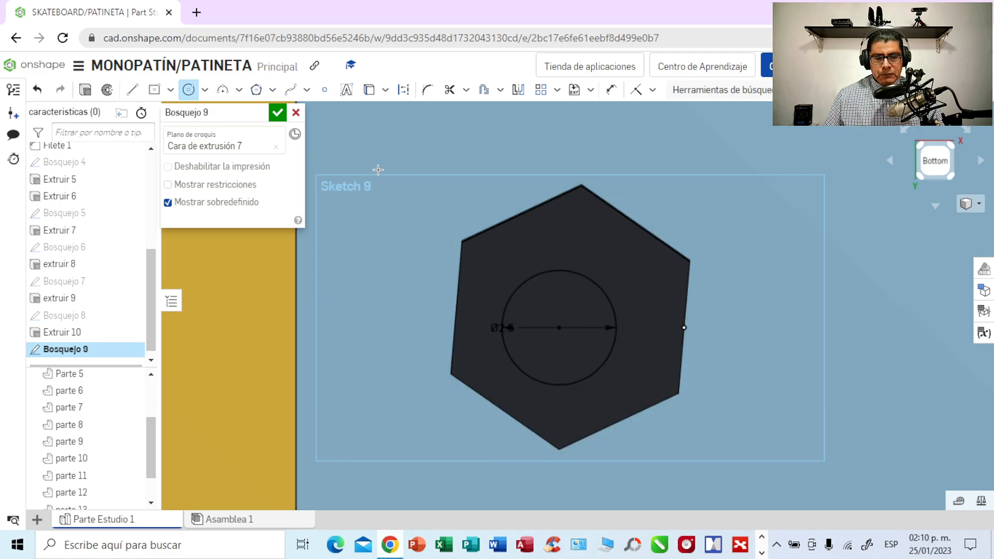
- Extrude the circle on the lower-left hexagonal head outward 3 mm as a new part
{"action": "left_click", "coordinate": [85, 91]}
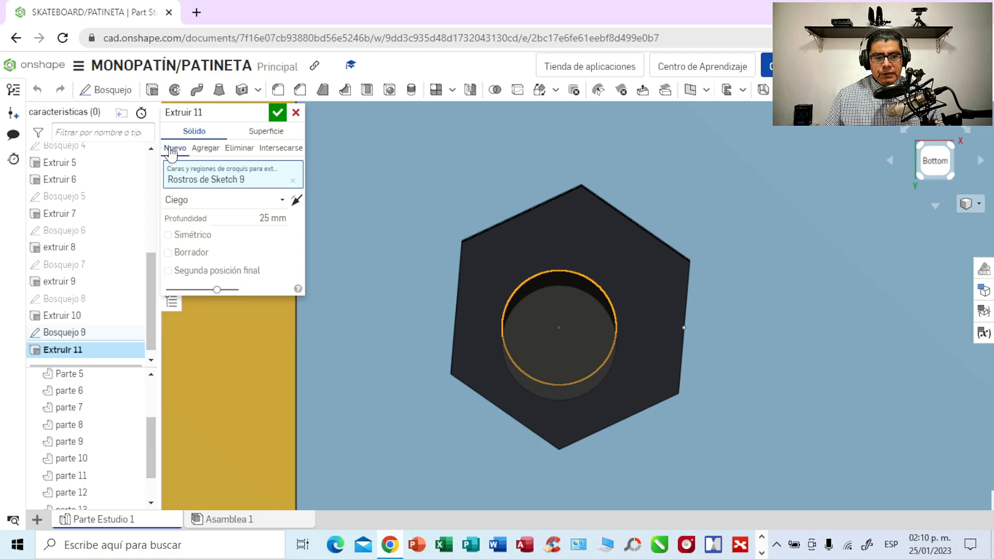
{"action": "left_click", "coordinate": [270, 219]}
{"action": "key", "text": "BackSpace"}
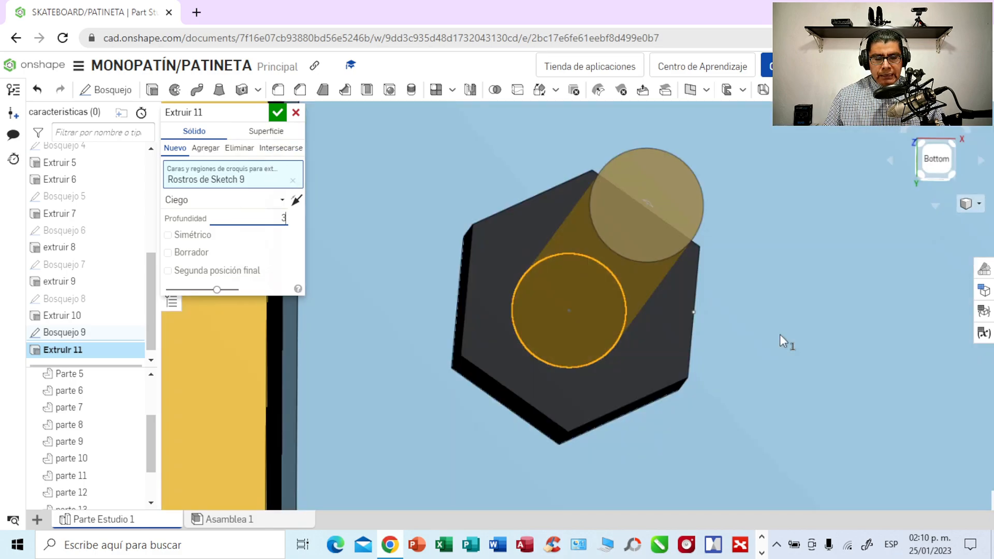
{"action": "left_click", "coordinate": [278, 113]}
{"action": "right_click_drag", "start_coordinate": [798, 375], "coordinate": [818, 370]}
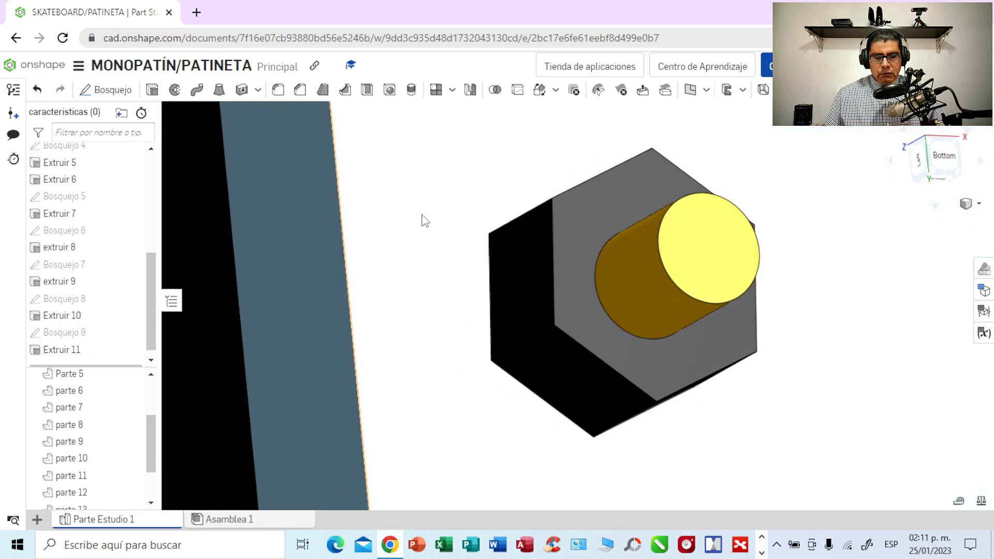
- Change the appearance of the cylinder on the plate's lower-left bolt head to blue (#0000FF)
{"action": "scroll", "coordinate": [423, 220], "scroll_direction": "down", "scroll_amount": 5}
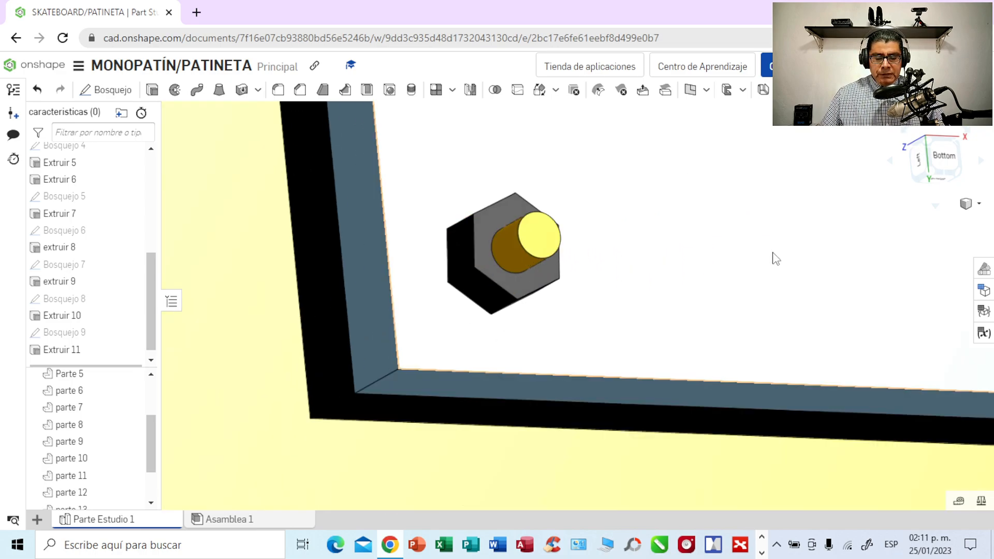
{"action": "left_click", "coordinate": [512, 253]}
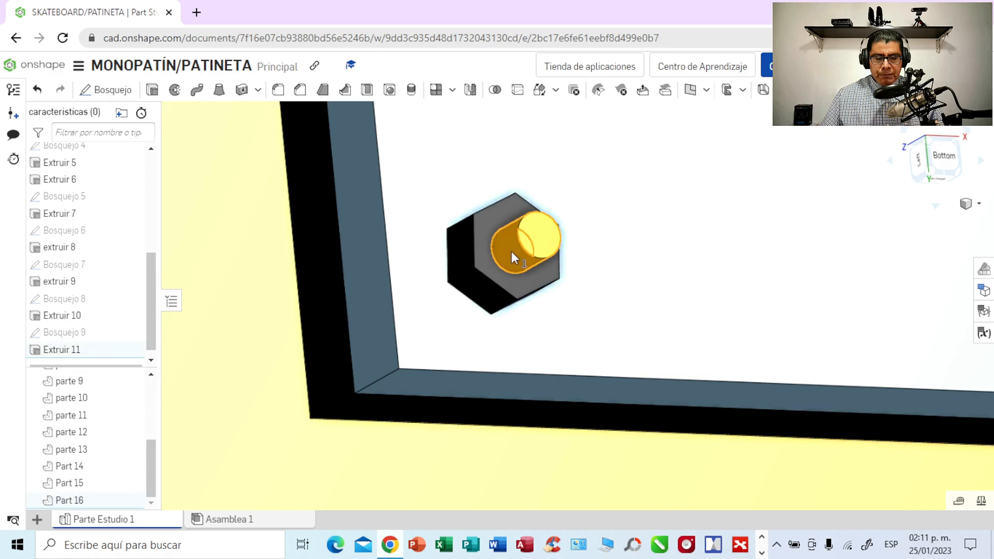
{"action": "right_click", "coordinate": [508, 255]}
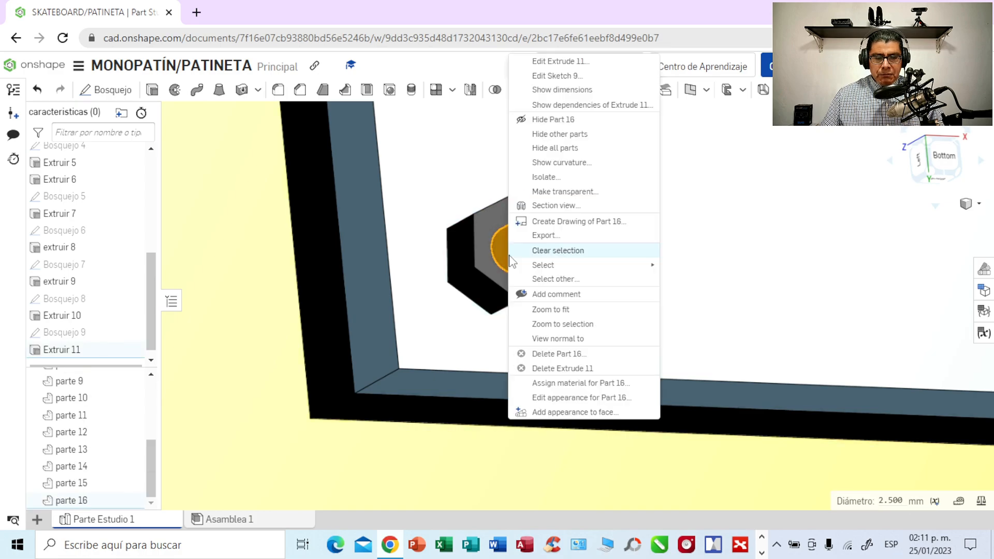
{"action": "left_click", "coordinate": [573, 399]}
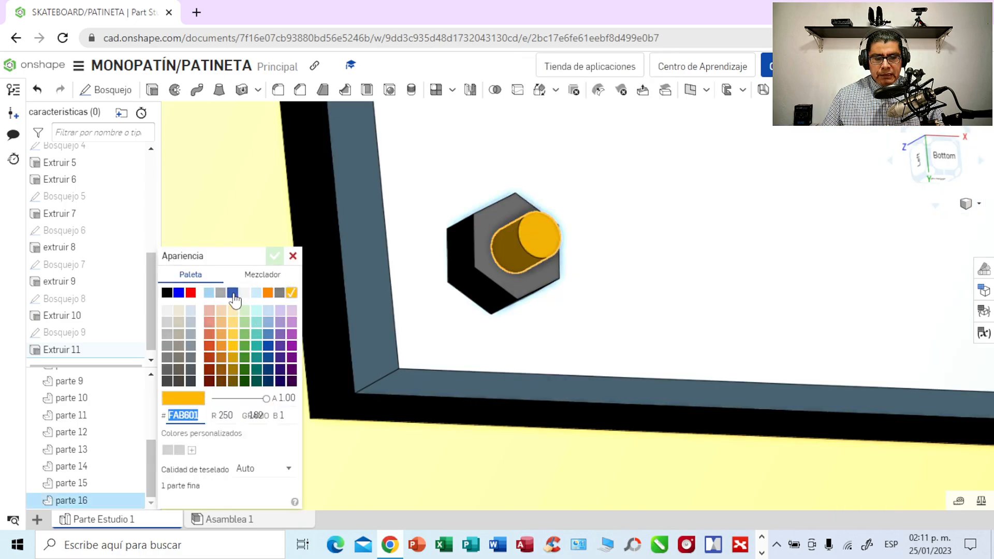
{"action": "left_click", "coordinate": [178, 295]}
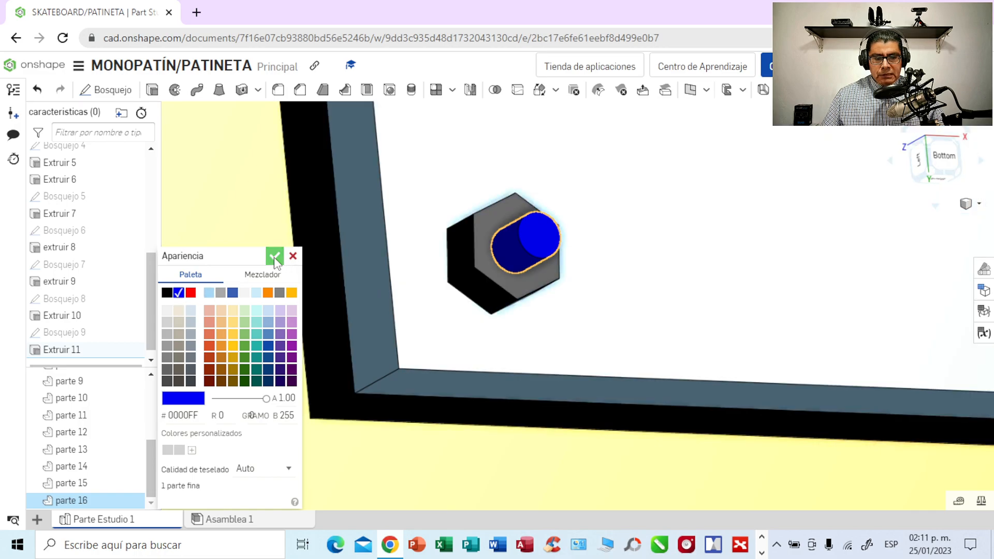
{"action": "left_click", "coordinate": [275, 257]}
- Try recolouring the lower-left cylinder, first pale grey-blue (#CFDBE5) and finally red (#FF0000)
{"action": "mouse_move", "coordinate": [691, 240]}
{"action": "right_mouse_down"}
{"action": "mouse_move", "coordinate": [659, 281]}
{"action": "mouse_move", "coordinate": [668, 259]}
{"action": "right_mouse_up"}
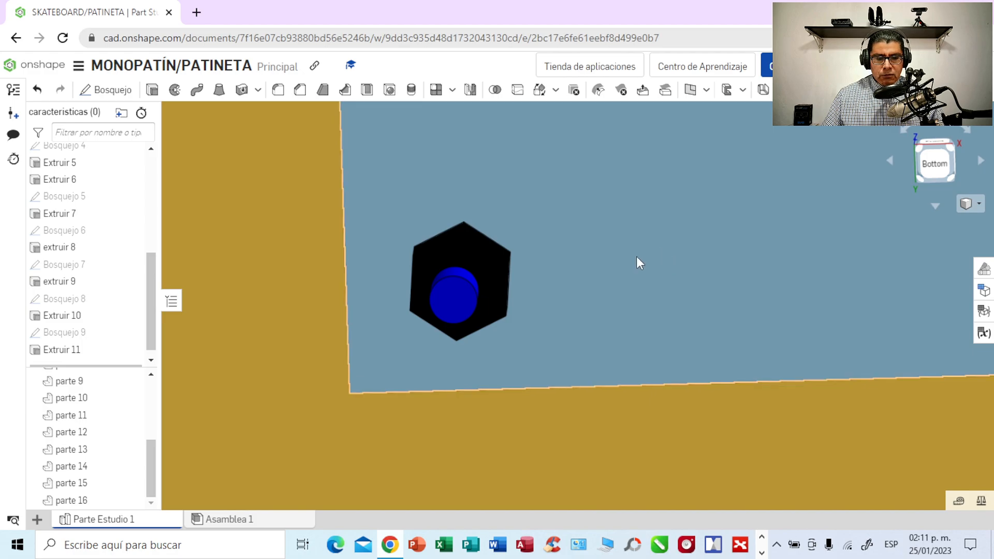
{"action": "left_click", "coordinate": [455, 291]}
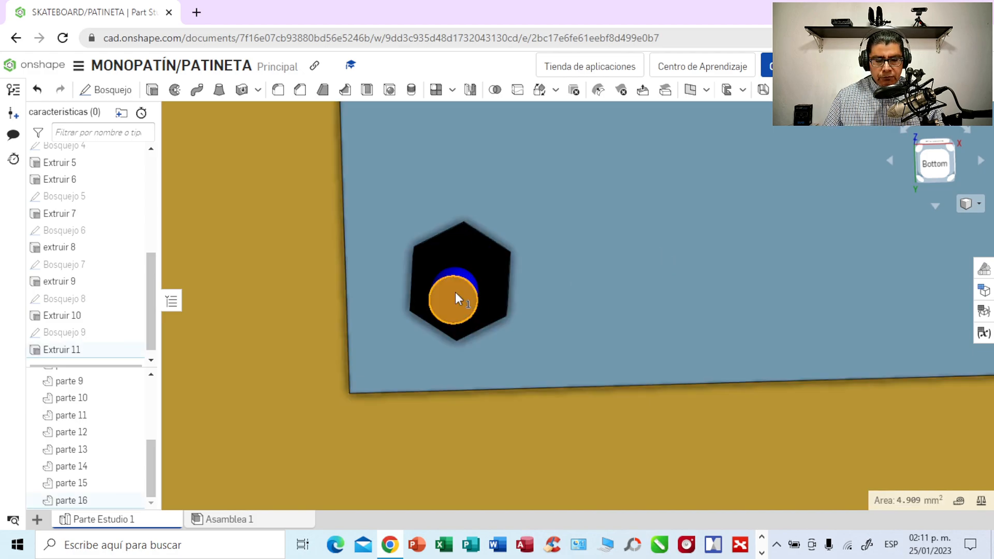
{"action": "right_click", "coordinate": [454, 289]}
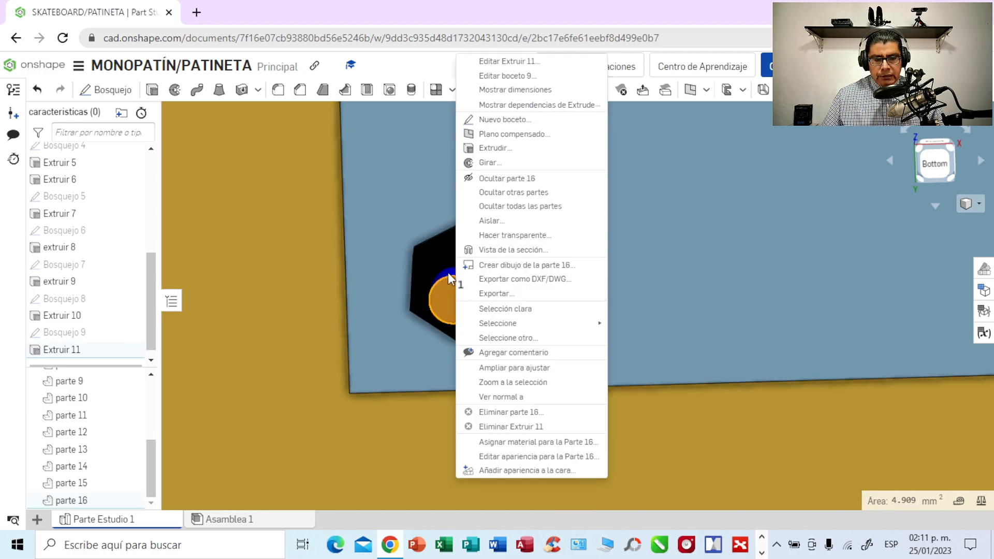
{"action": "left_click", "coordinate": [656, 278]}
{"action": "right_click_drag", "start_coordinate": [656, 278], "coordinate": [690, 270]}
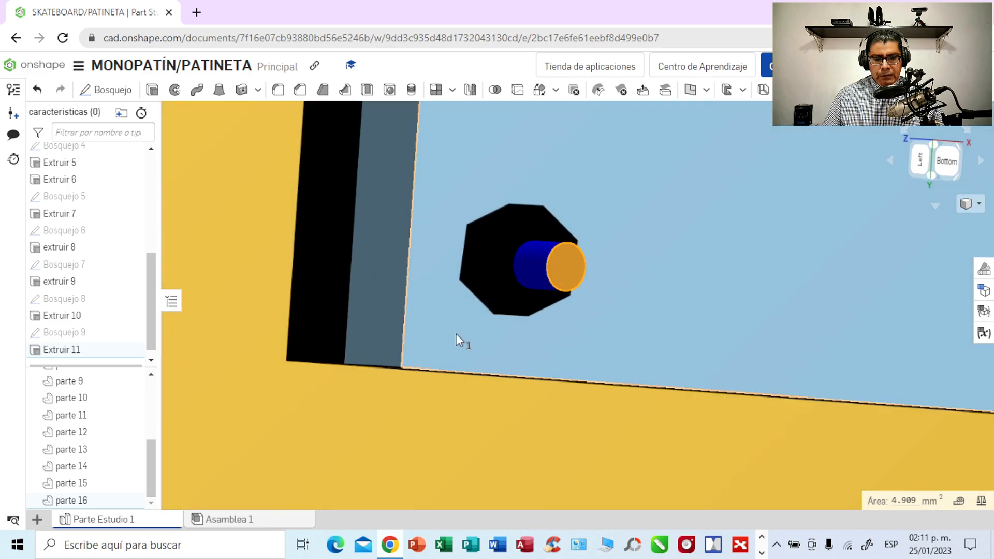
{"action": "right_click", "coordinate": [533, 275]}
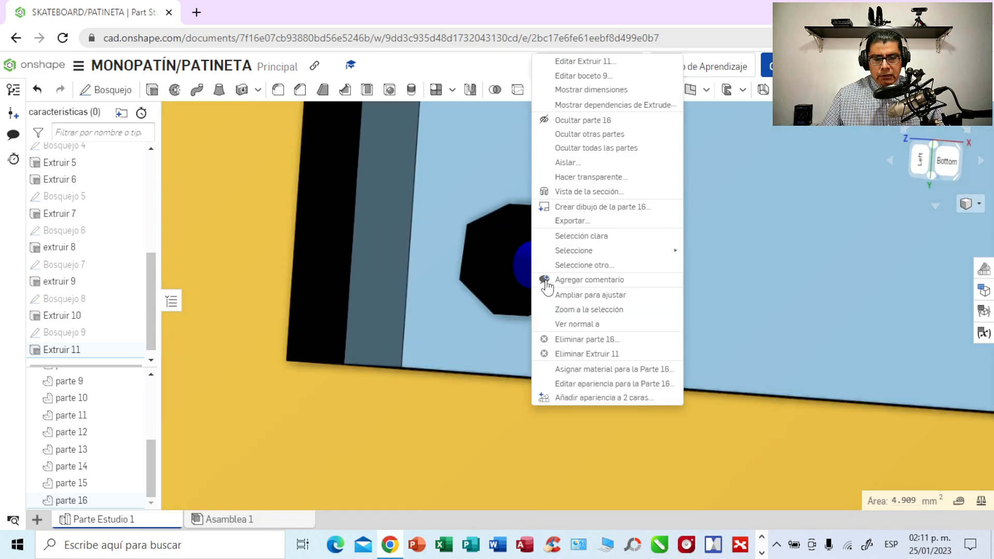
{"action": "left_click", "coordinate": [595, 383]}
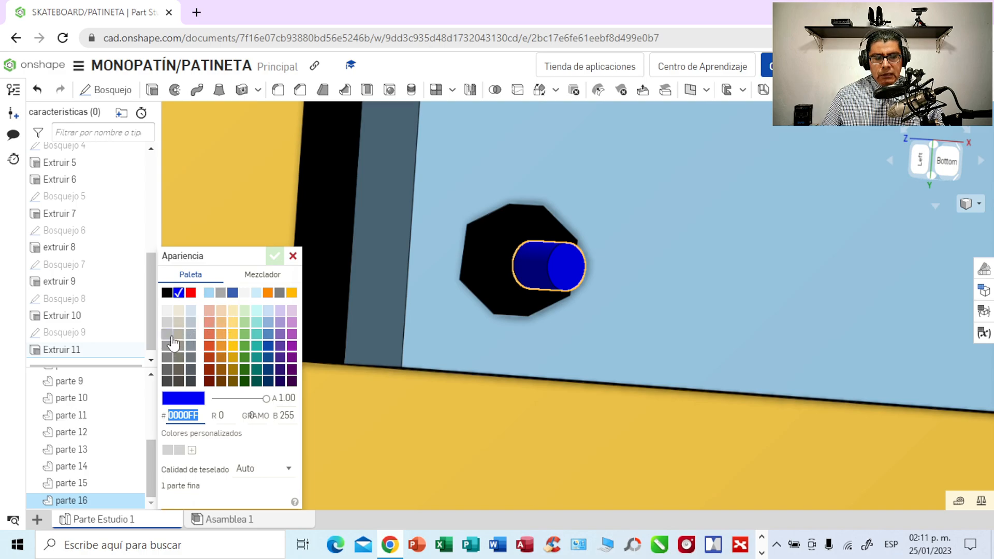
{"action": "left_click", "coordinate": [191, 309]}
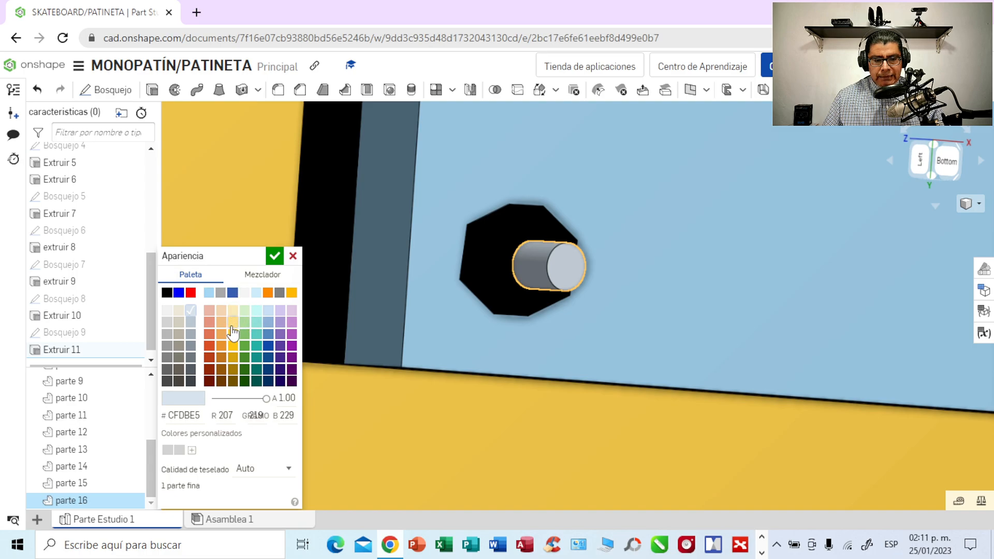
{"action": "left_click", "coordinate": [191, 293]}
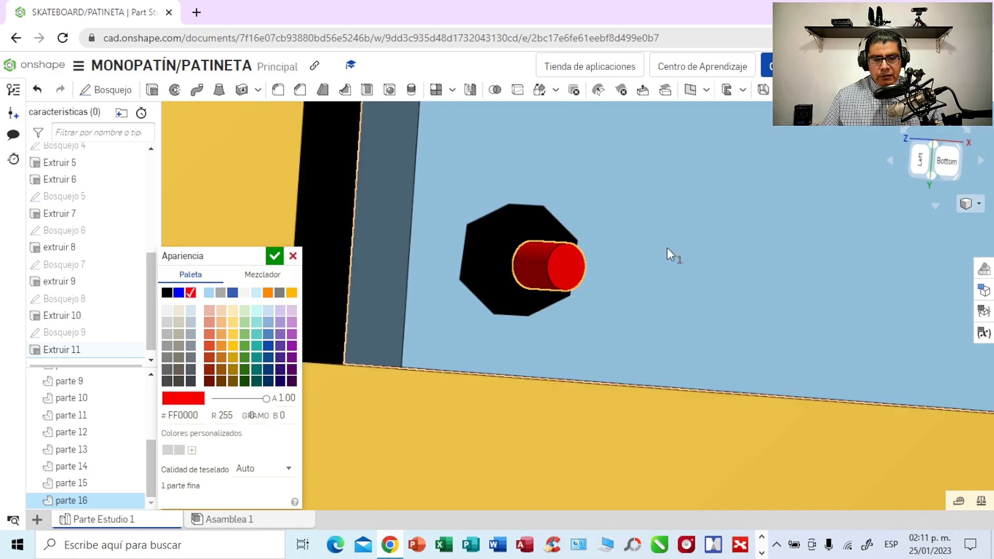
- Try red and light blue (#C4E2F3) on the mounting plate together with the cylinder, and discard the open appearance changes
{"action": "left_click", "coordinate": [667, 247]}
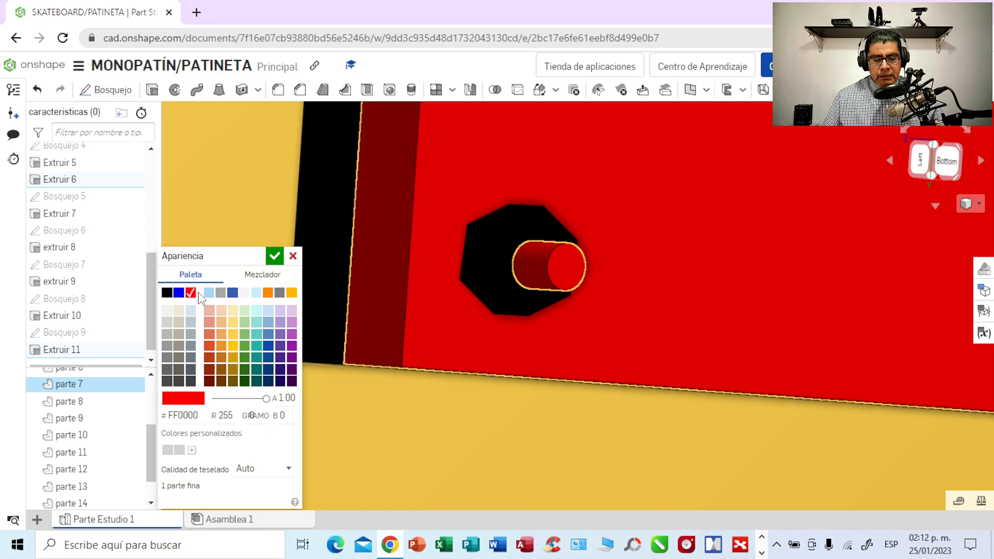
{"action": "left_click", "coordinate": [39, 92]}
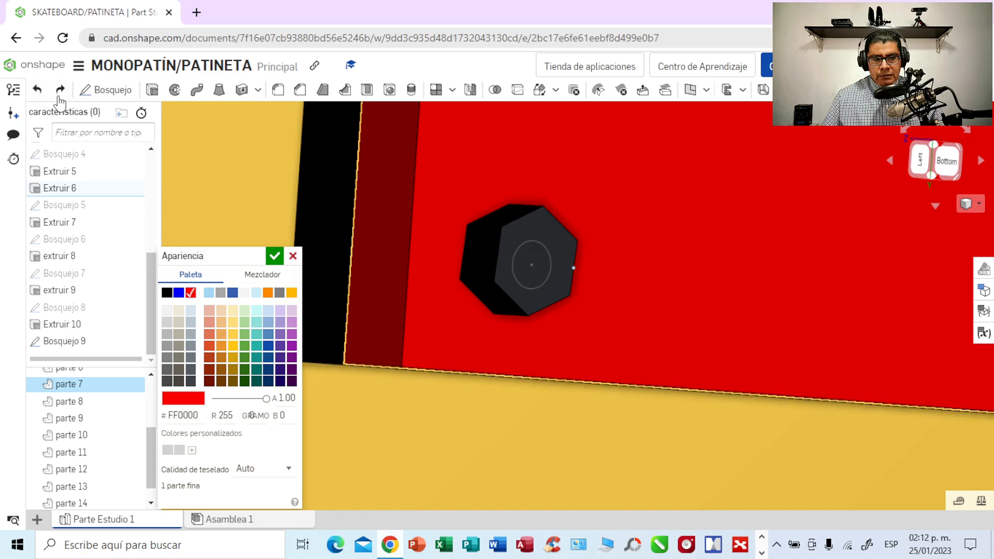
{"action": "left_click", "coordinate": [61, 92]}
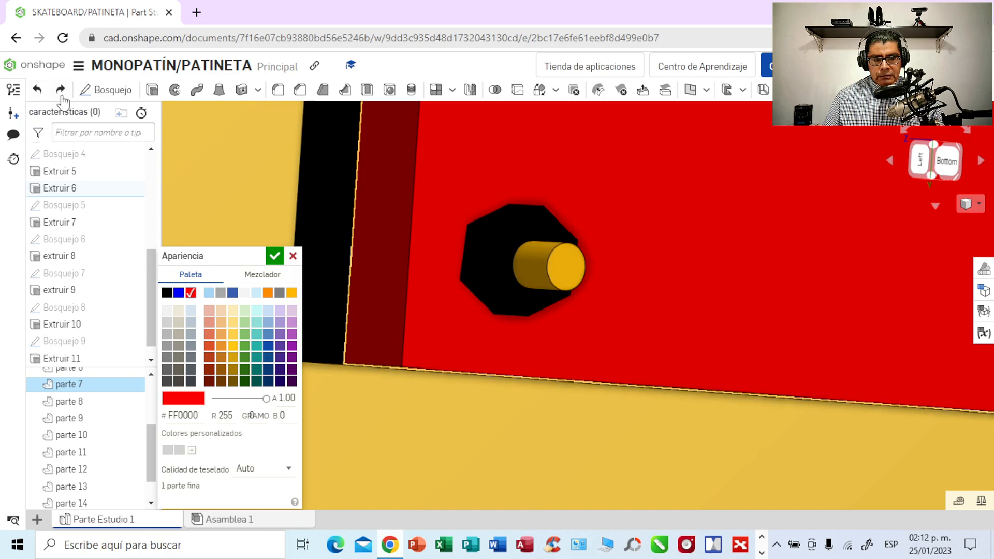
{"action": "left_click", "coordinate": [536, 262]}
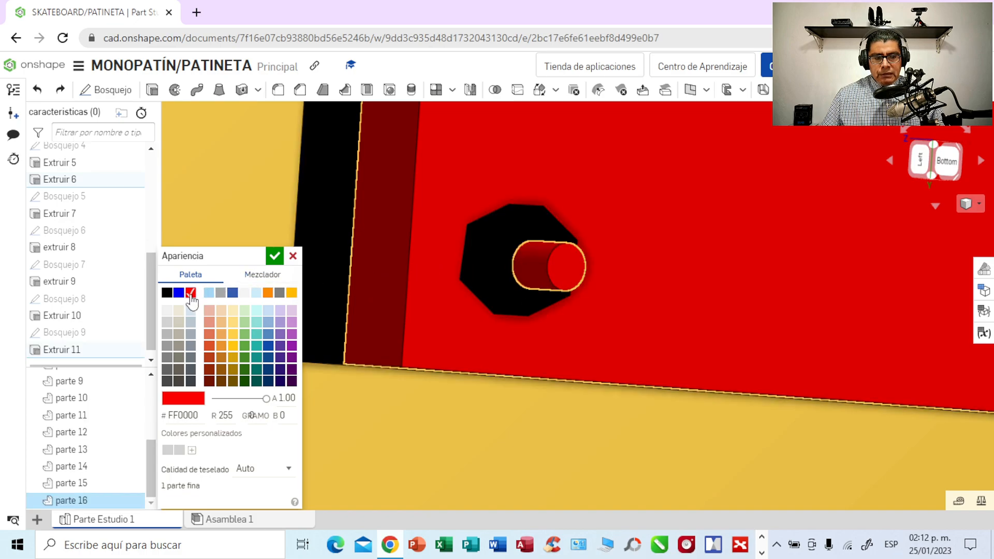
{"action": "left_click", "coordinate": [257, 293]}
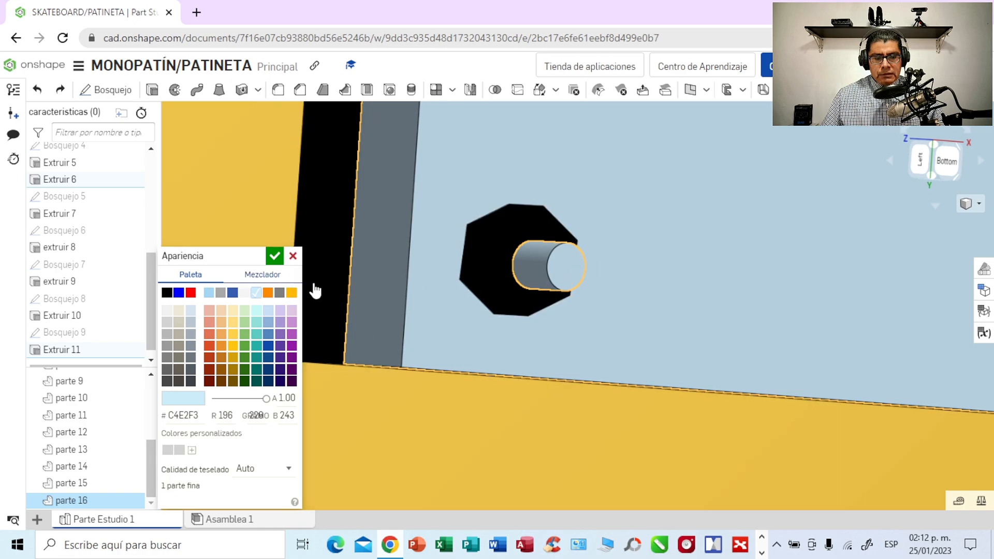
{"action": "left_click", "coordinate": [542, 269]}
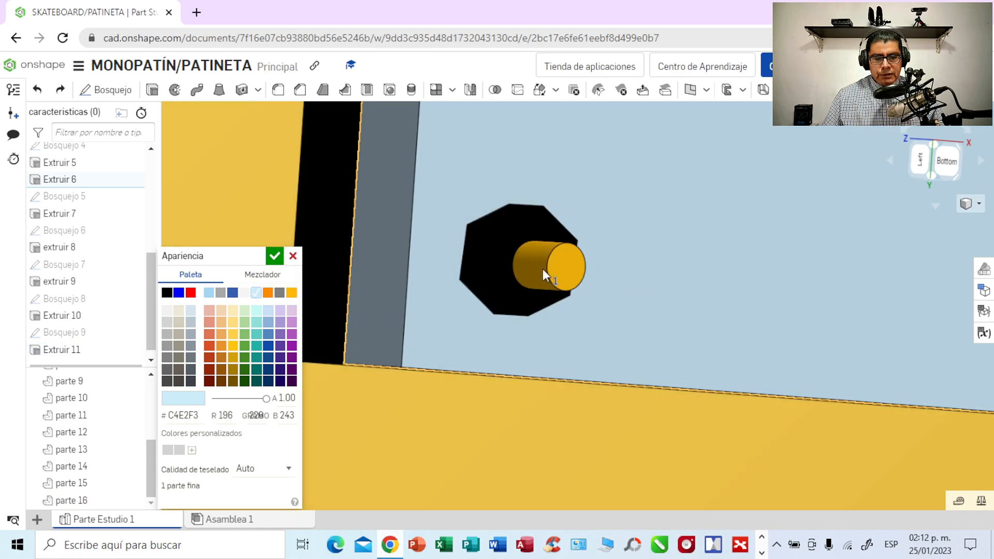
{"action": "left_click", "coordinate": [191, 294]}
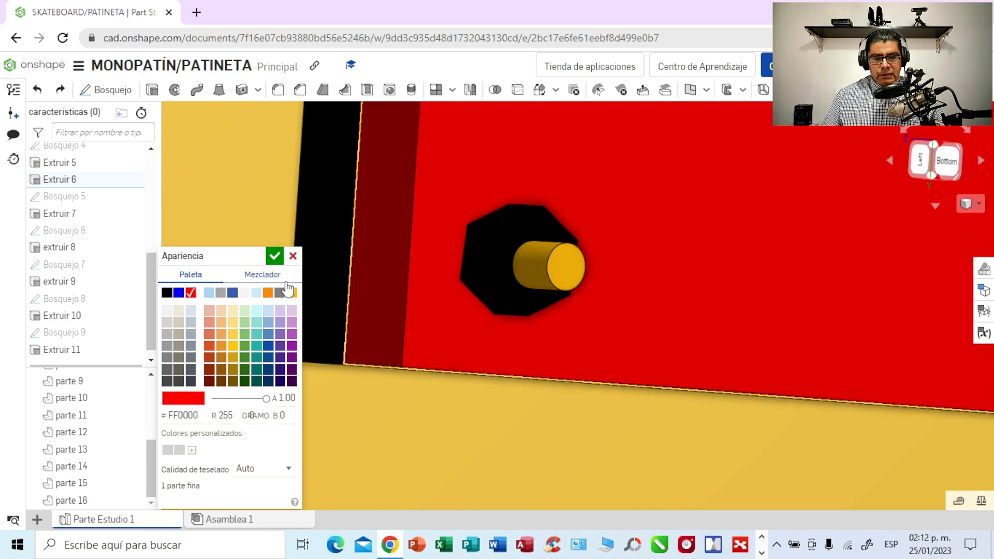
{"action": "left_click", "coordinate": [256, 293]}
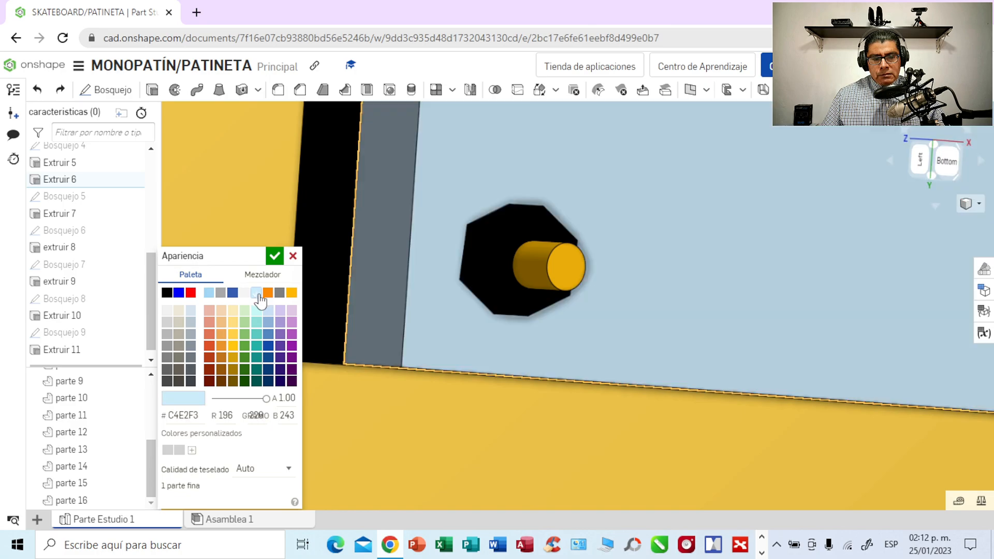
{"action": "left_click", "coordinate": [293, 256]}
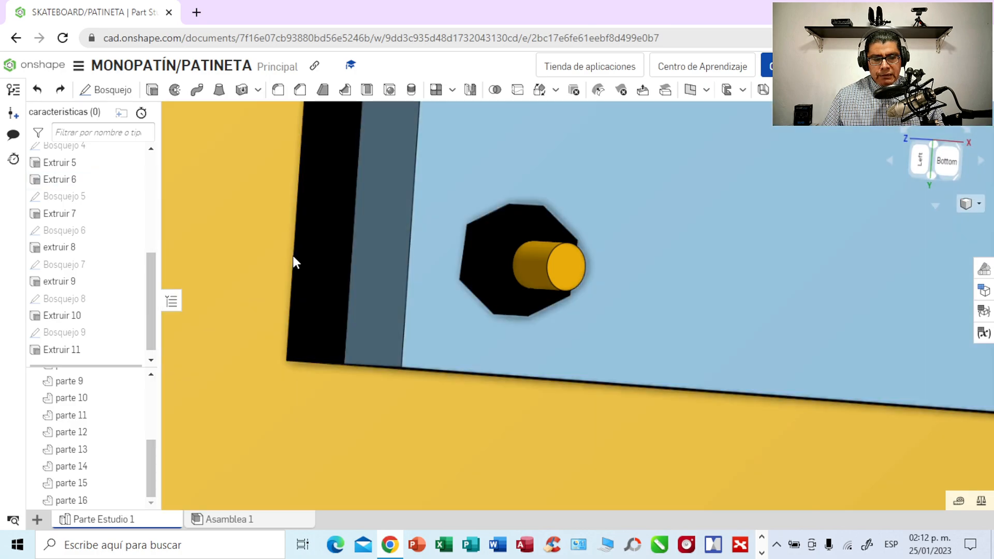
- Set the appearance of the cylinder on the lower-left hexagonal head to red (#FF0000)
{"action": "left_click", "coordinate": [533, 267]}
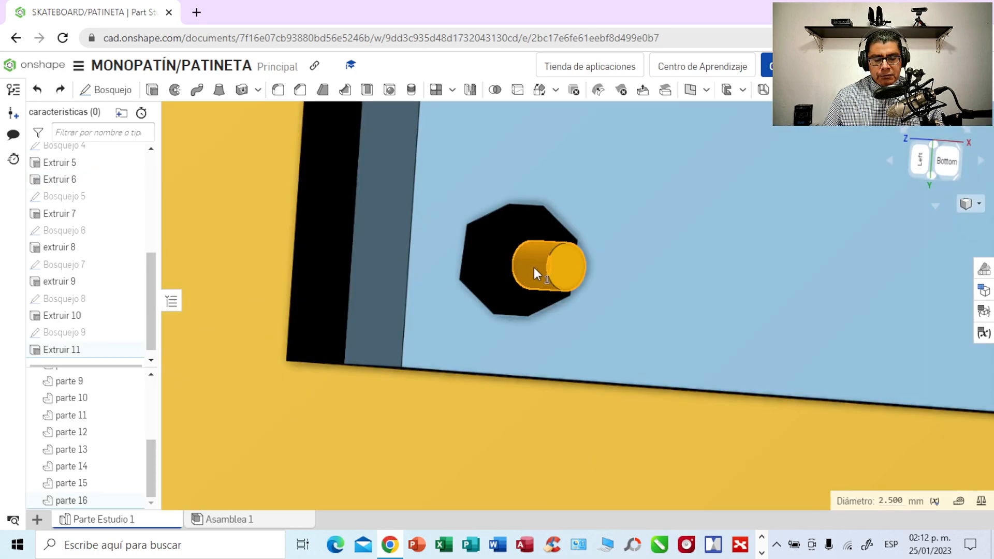
{"action": "right_click", "coordinate": [533, 268]}
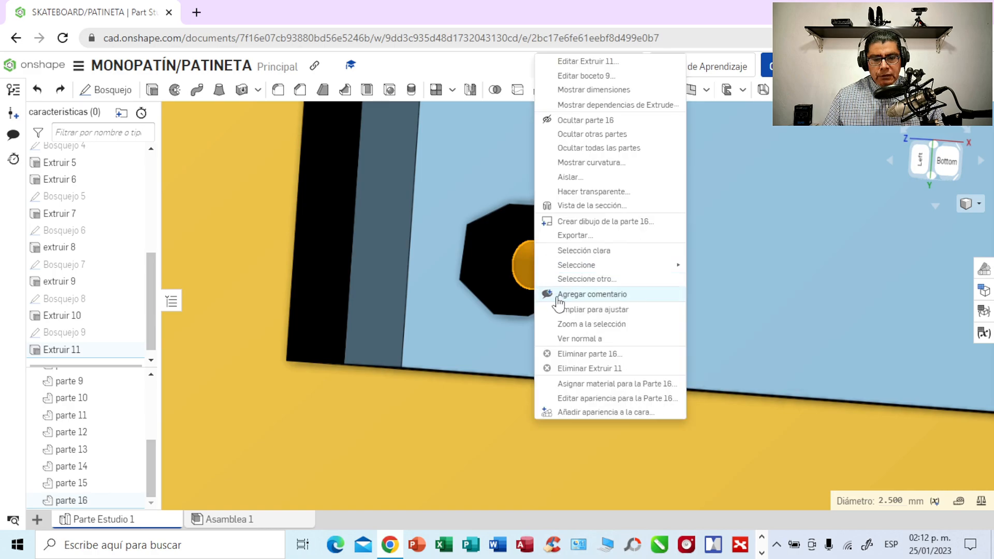
{"action": "left_click", "coordinate": [590, 399]}
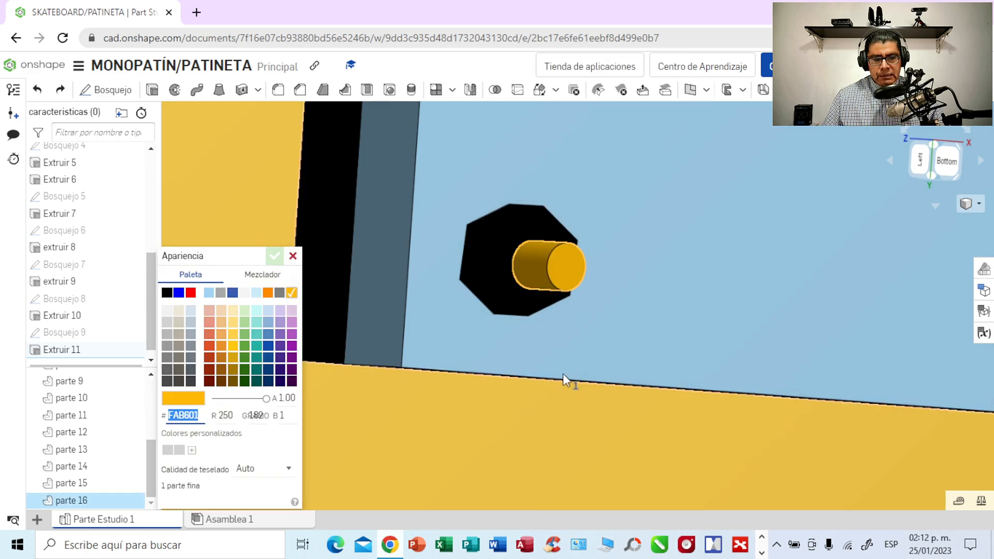
{"action": "left_click", "coordinate": [191, 293]}
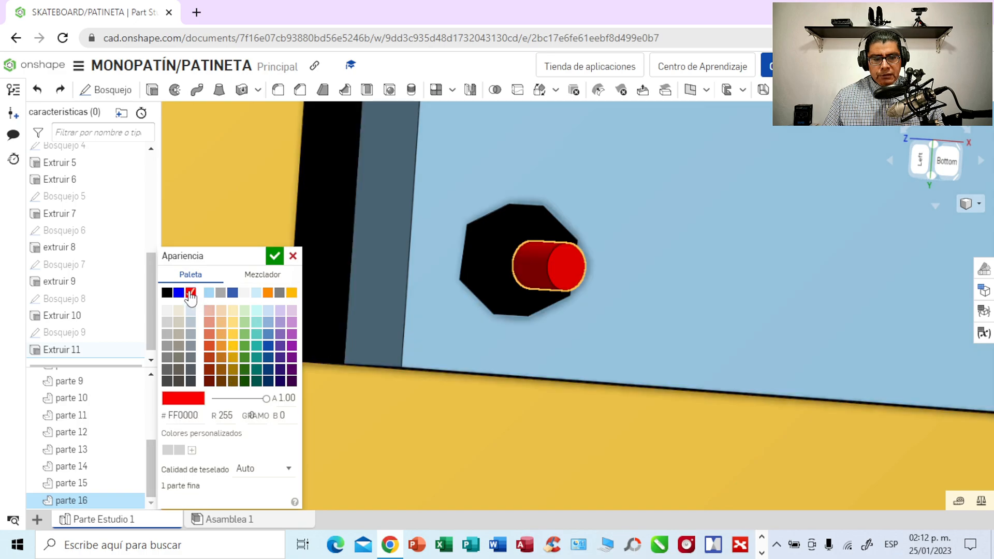
{"action": "left_click", "coordinate": [274, 256]}
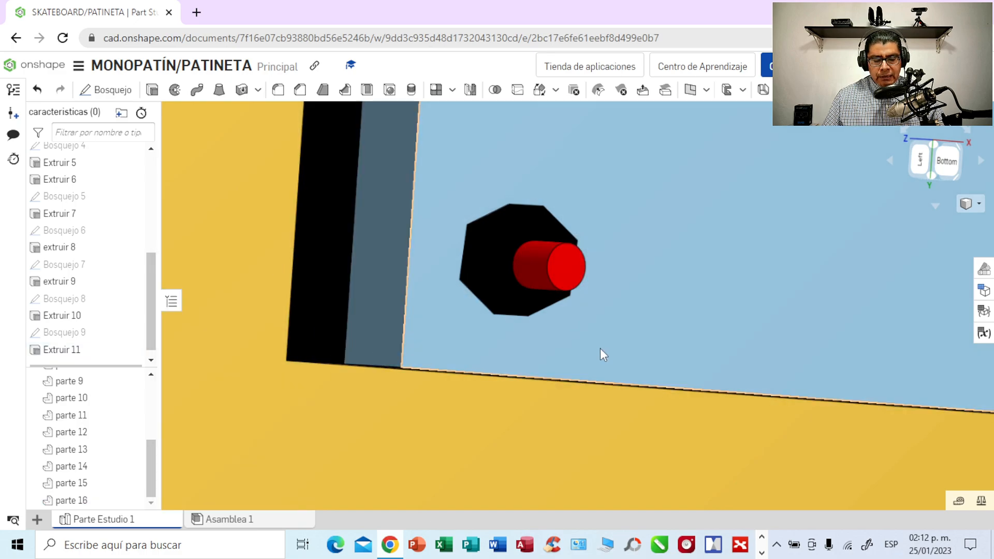
- Set the appearance of the orange cylinder on the plate's upper-right hexagonal head to red (#FF0000)
{"action": "right_click_drag", "start_coordinate": [670, 297], "coordinate": [648, 290]}
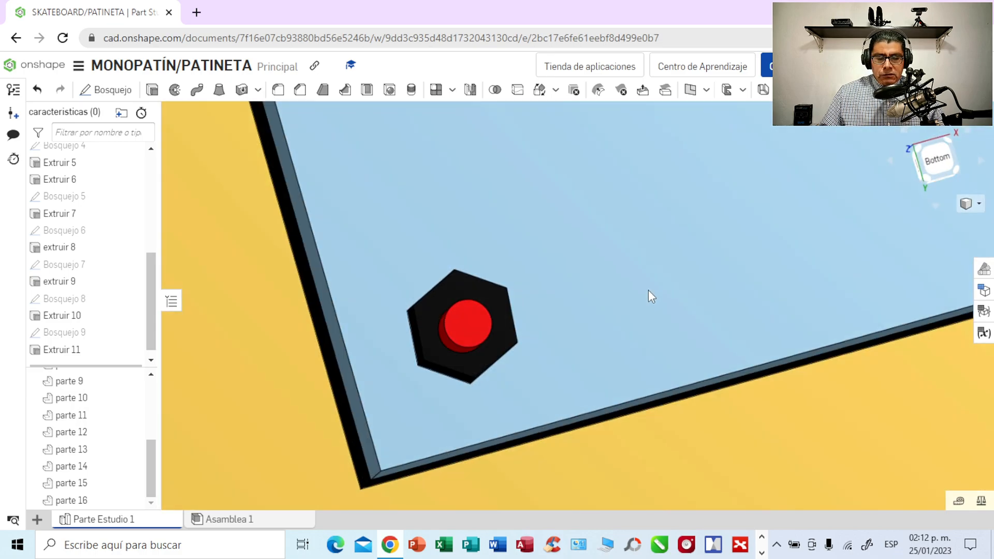
{"action": "left_click", "coordinate": [933, 163]}
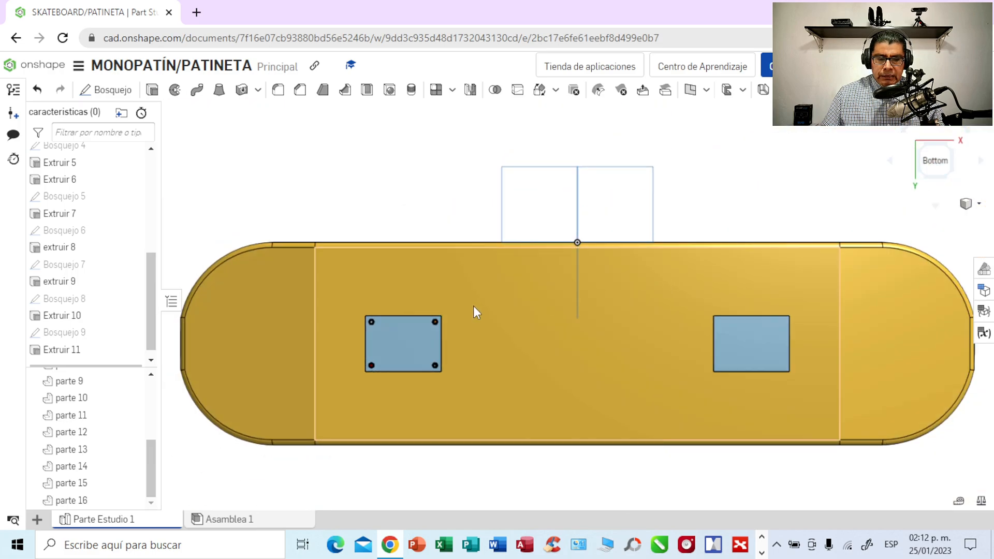
{"action": "scroll", "coordinate": [475, 308], "scroll_direction": "up", "scroll_amount": 3}
{"action": "scroll", "coordinate": [472, 306], "scroll_direction": "up", "scroll_amount": 4}
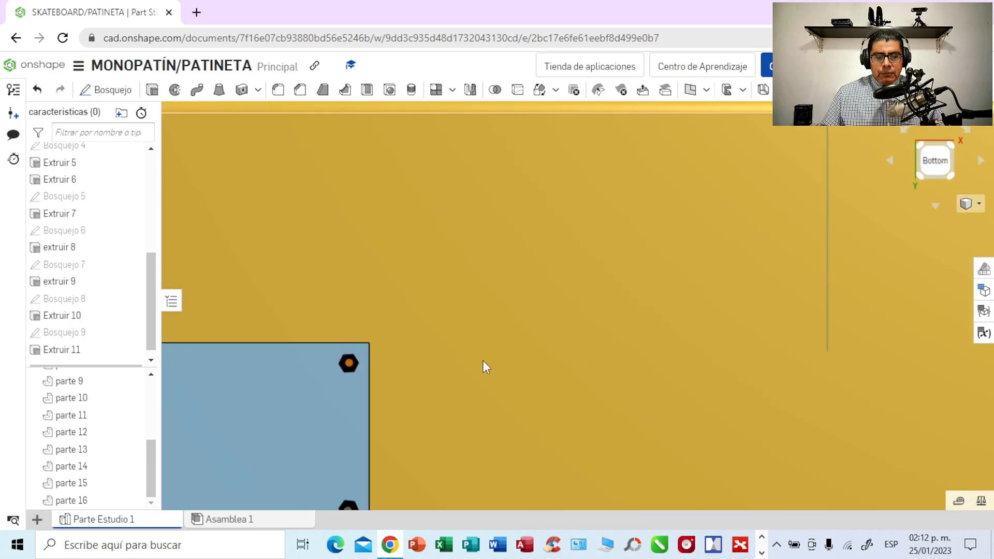
{"action": "middle_click_drag", "start_coordinate": [483, 368], "coordinate": [627, 300]}
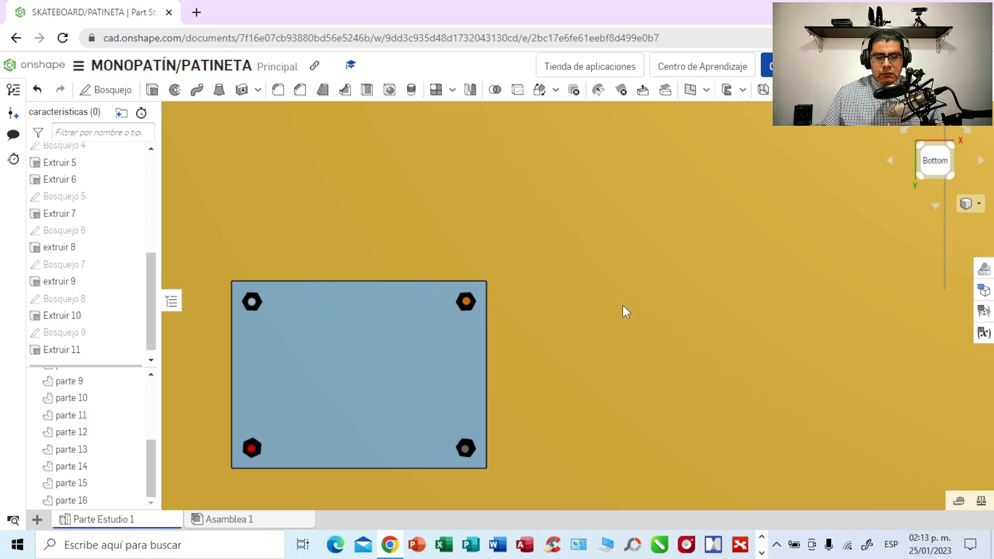
{"action": "scroll", "coordinate": [622, 306], "scroll_direction": "up", "scroll_amount": 3}
{"action": "scroll", "coordinate": [420, 339], "scroll_direction": "up", "scroll_amount": 2}
{"action": "right_click_drag", "start_coordinate": [409, 347], "coordinate": [504, 301]}
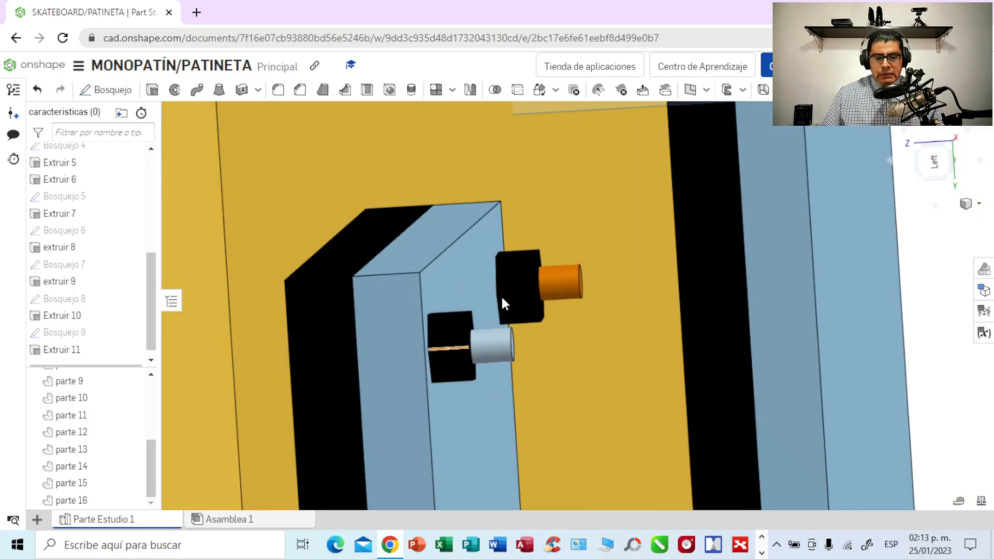
{"action": "left_click", "coordinate": [560, 278]}
{"action": "right_click", "coordinate": [561, 278]}
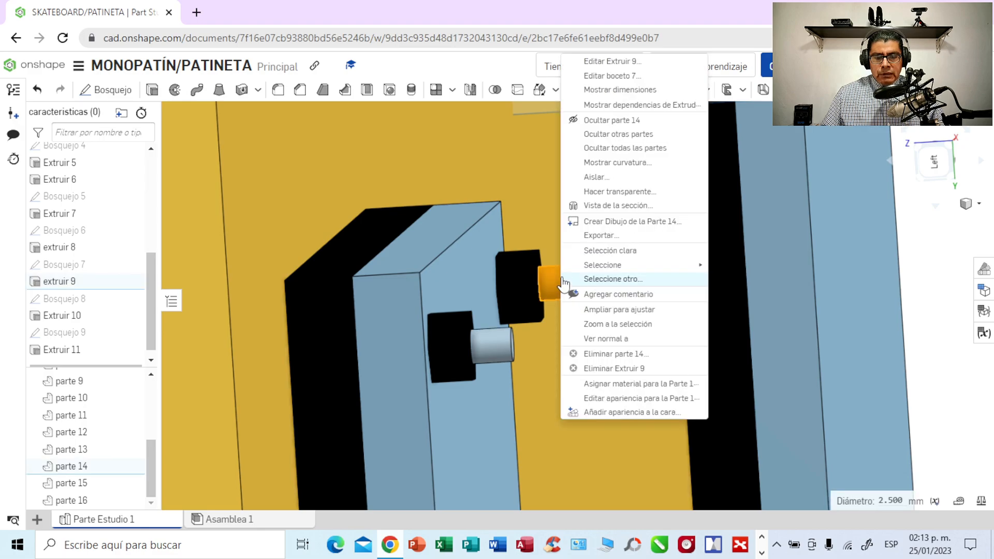
{"action": "left_click", "coordinate": [620, 398]}
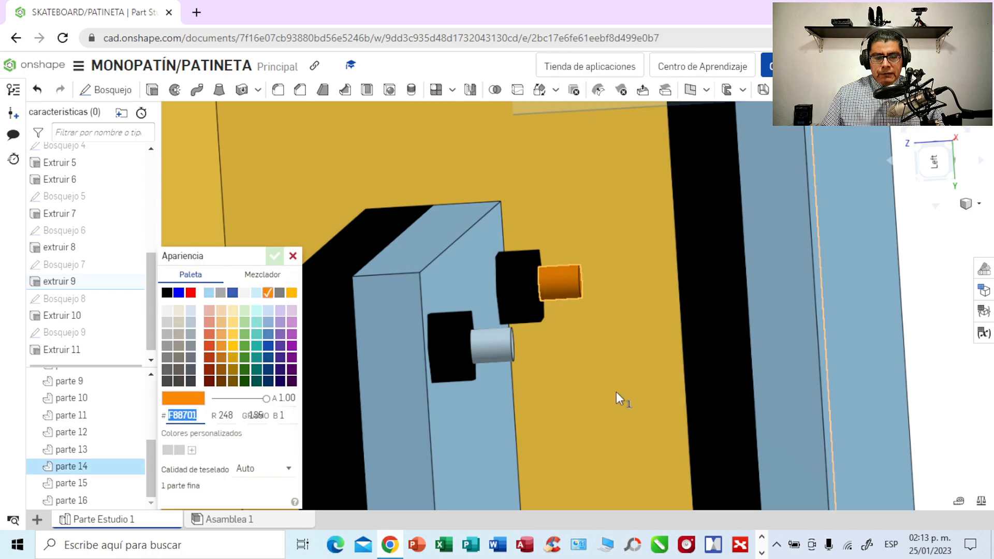
{"action": "left_click", "coordinate": [191, 293]}
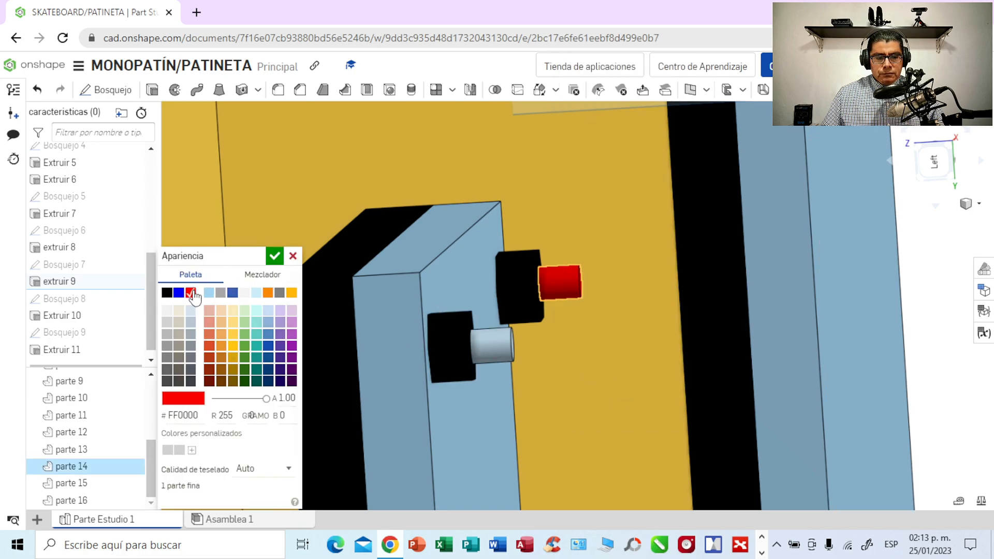
{"action": "left_click", "coordinate": [275, 256]}
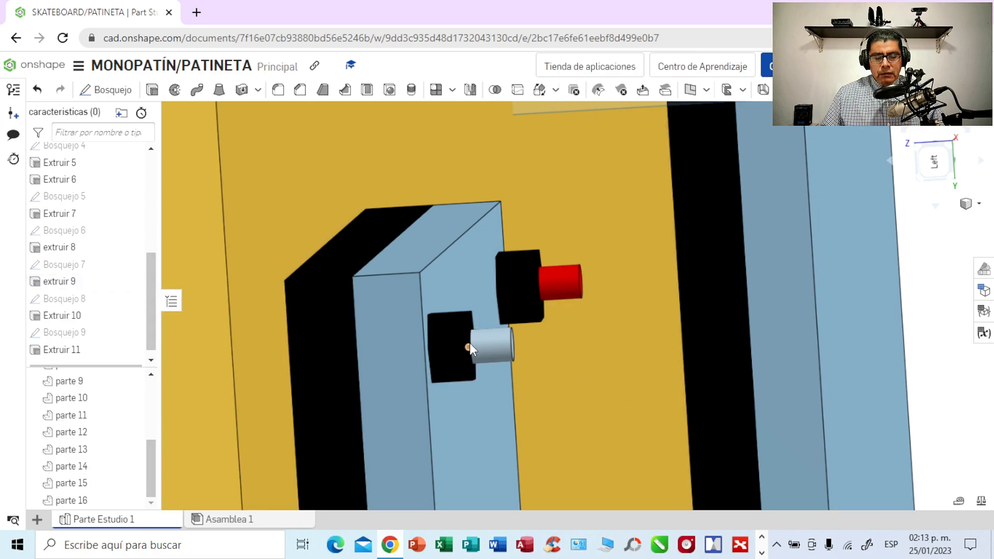
- Set the appearance of the light blue cylinder on the plate's upper-left hexagonal head to red (#FF0000)
{"action": "left_click", "coordinate": [495, 347]}
{"action": "right_click", "coordinate": [495, 352]}
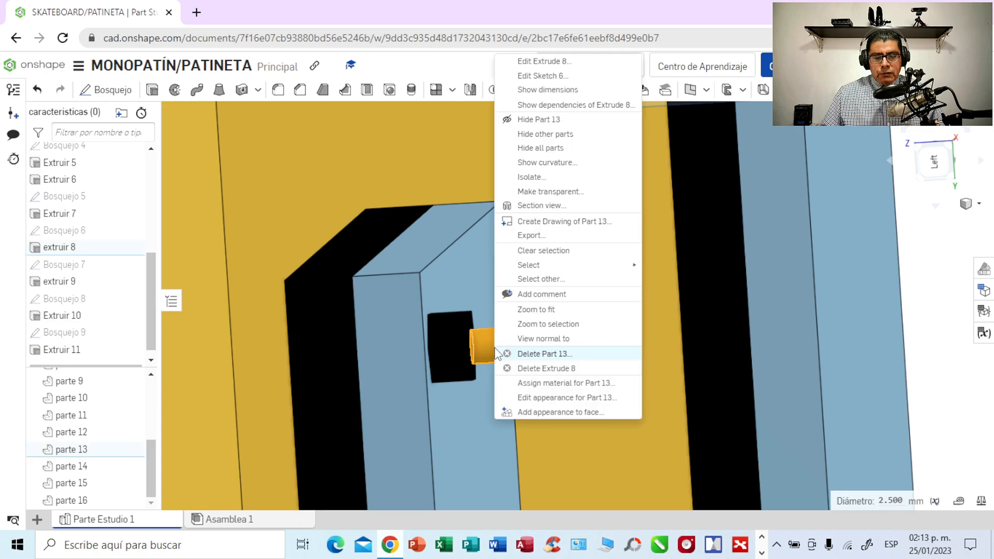
{"action": "left_click", "coordinate": [560, 388]}
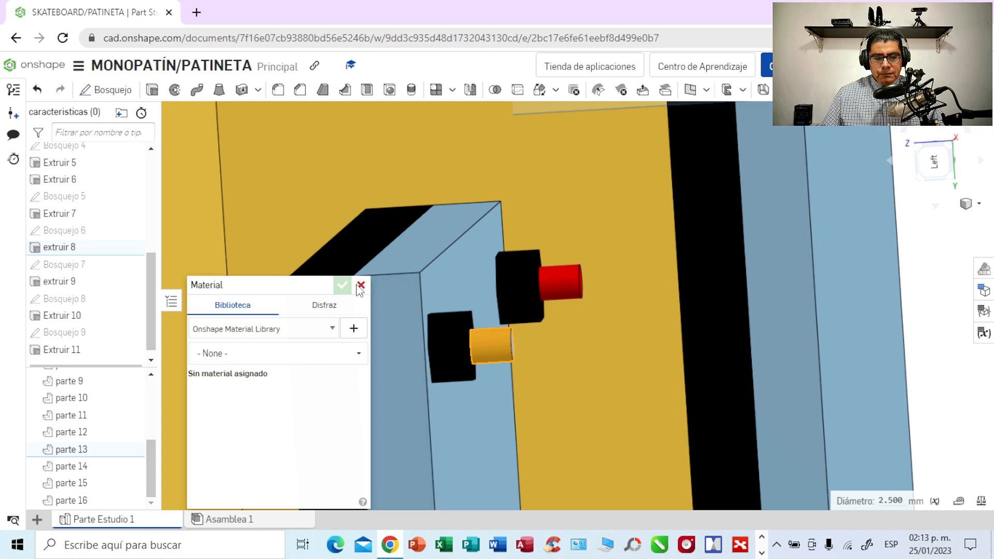
{"action": "left_click", "coordinate": [361, 285]}
{"action": "right_click", "coordinate": [498, 343]}
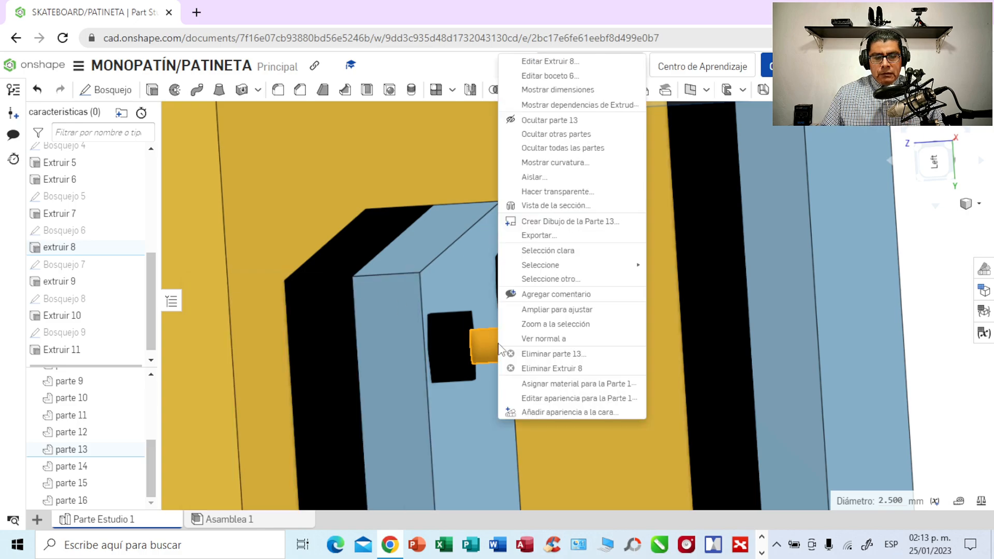
{"action": "left_click", "coordinate": [551, 398]}
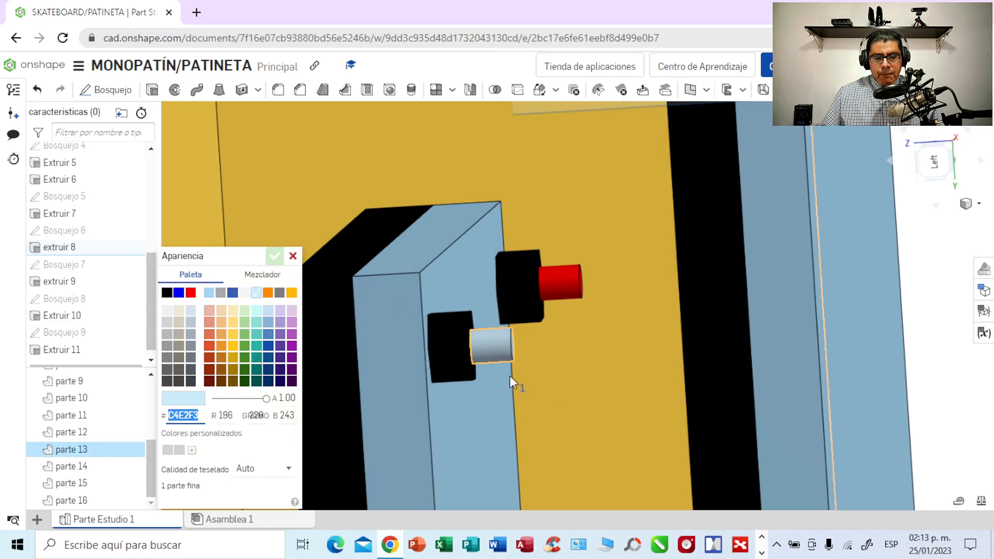
{"action": "left_click", "coordinate": [191, 293]}
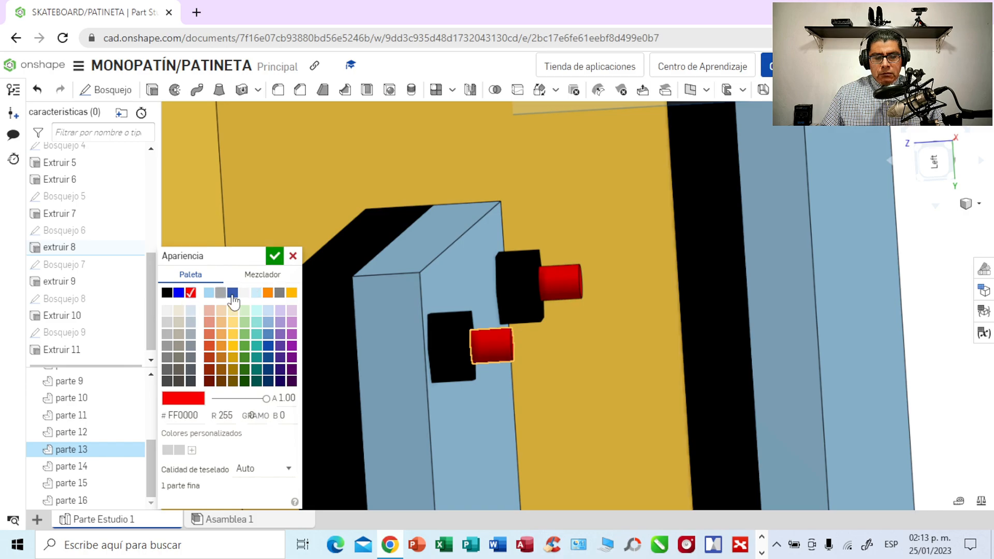
{"action": "left_click", "coordinate": [275, 256]}
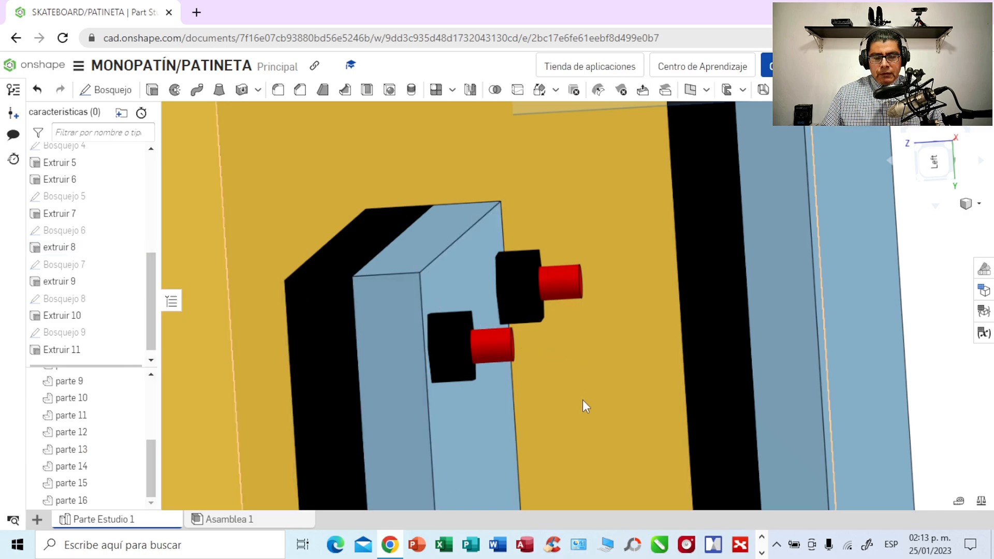
- Set the appearance of the grey cylinder on the plate's lower-right hexagonal head to red (#FF0000)
{"action": "middle_click_drag", "start_coordinate": [582, 407], "coordinate": [599, 210]}
{"action": "middle_click_drag", "start_coordinate": [582, 399], "coordinate": [589, 169]}
{"action": "middle_click_drag", "start_coordinate": [602, 325], "coordinate": [586, 179]}
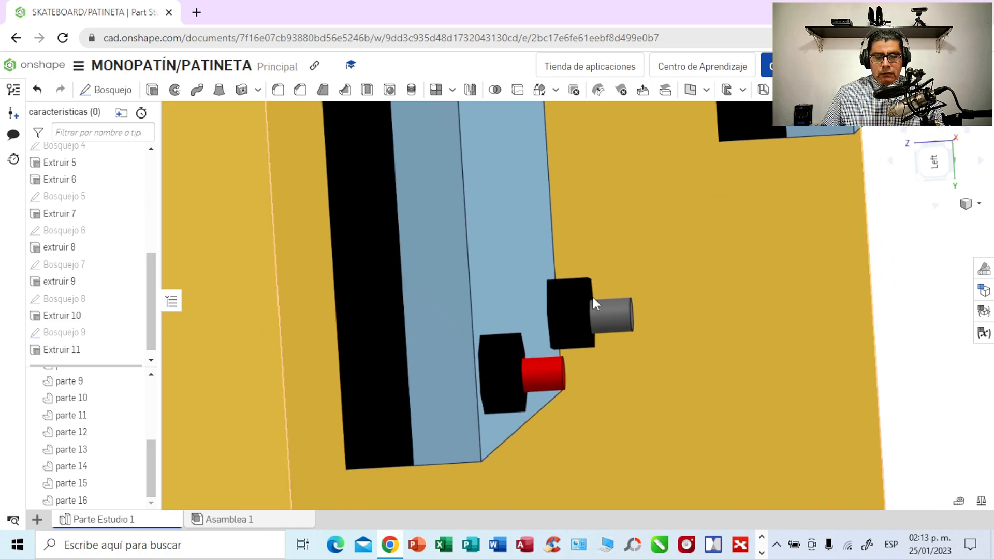
{"action": "left_click", "coordinate": [610, 320]}
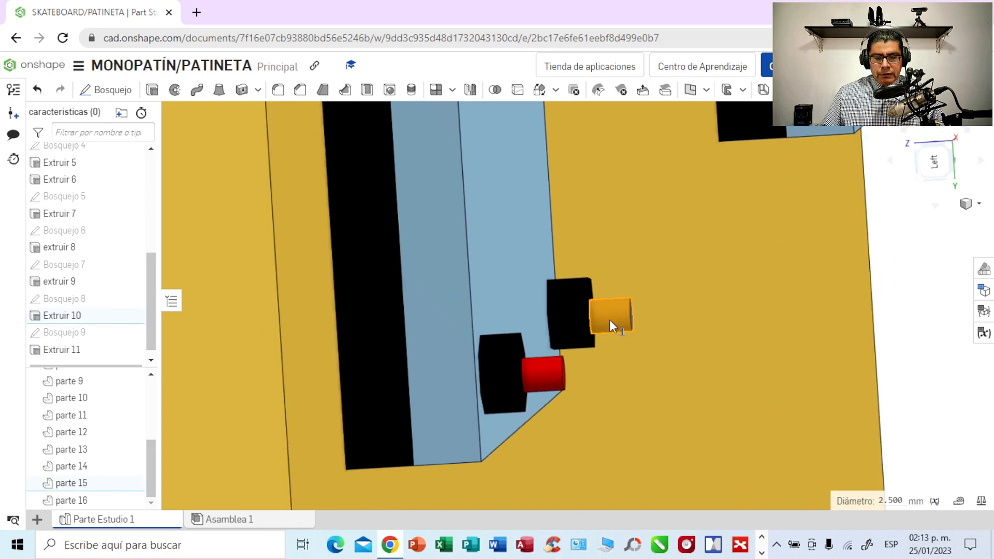
{"action": "right_click", "coordinate": [610, 319]}
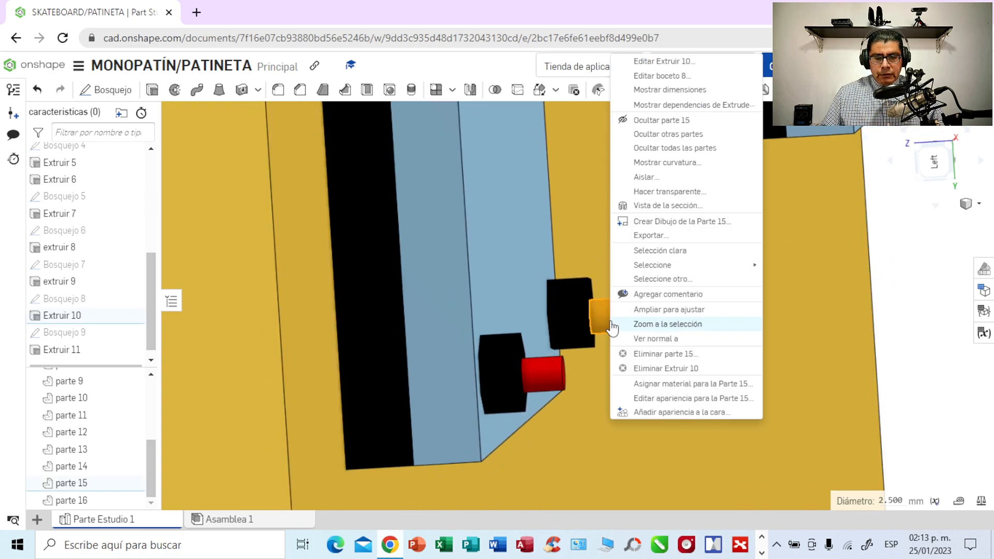
{"action": "left_click", "coordinate": [657, 398]}
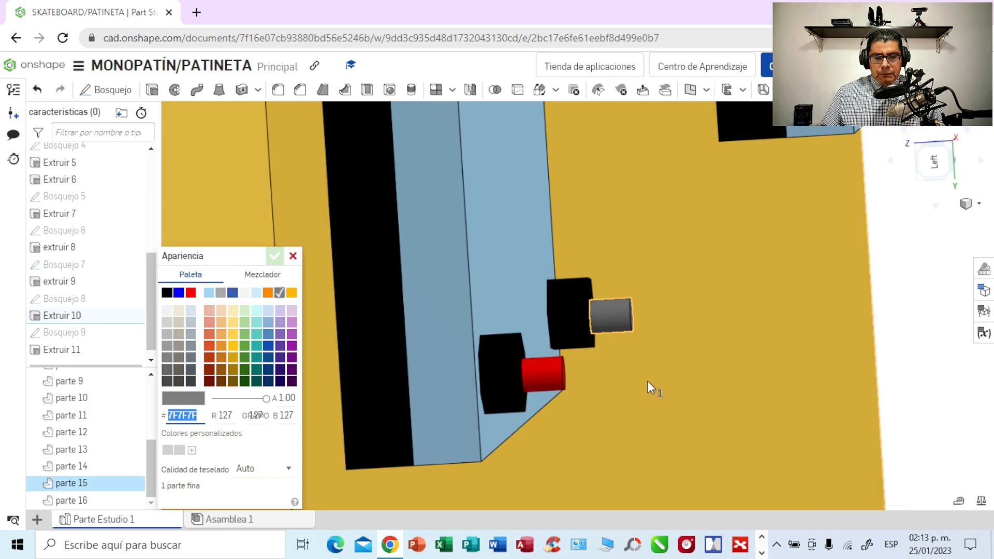
{"action": "left_click", "coordinate": [191, 294]}
{"action": "left_click", "coordinate": [274, 256]}
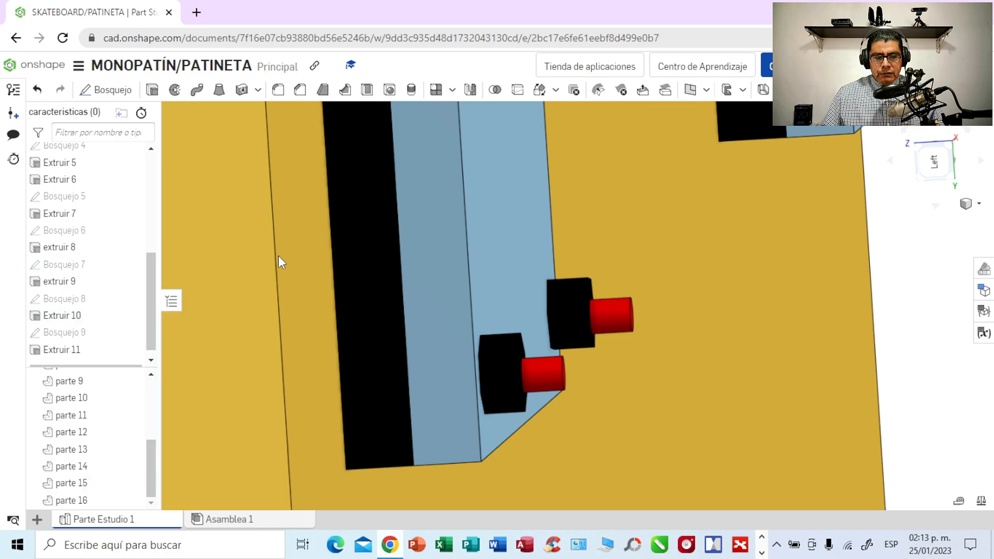
- Examine the recoloured cylinders on the mounting plate and the whole underside of the deck from several angles
{"action": "scroll", "coordinate": [698, 266], "scroll_direction": "down", "scroll_amount": 1}
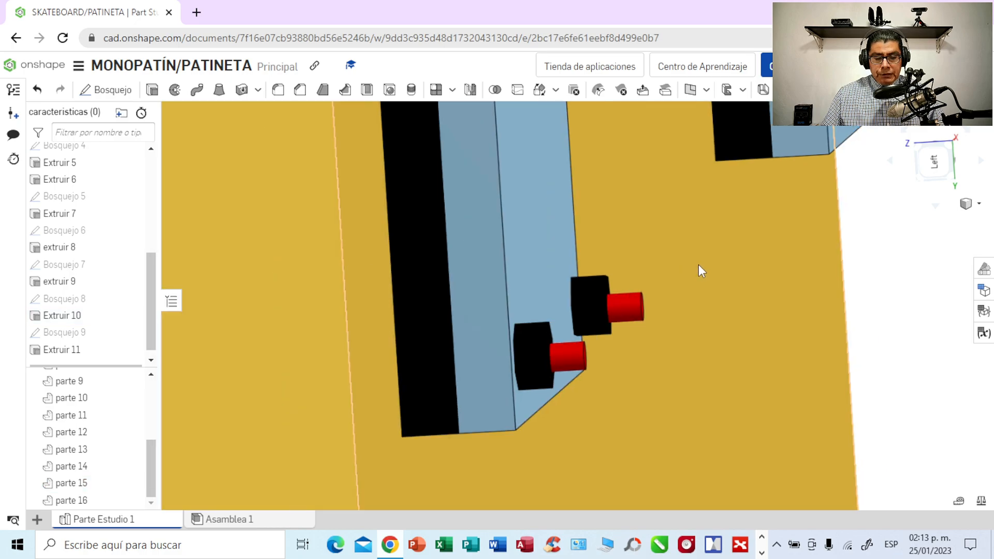
{"action": "scroll", "coordinate": [697, 265], "scroll_direction": "down", "scroll_amount": 5}
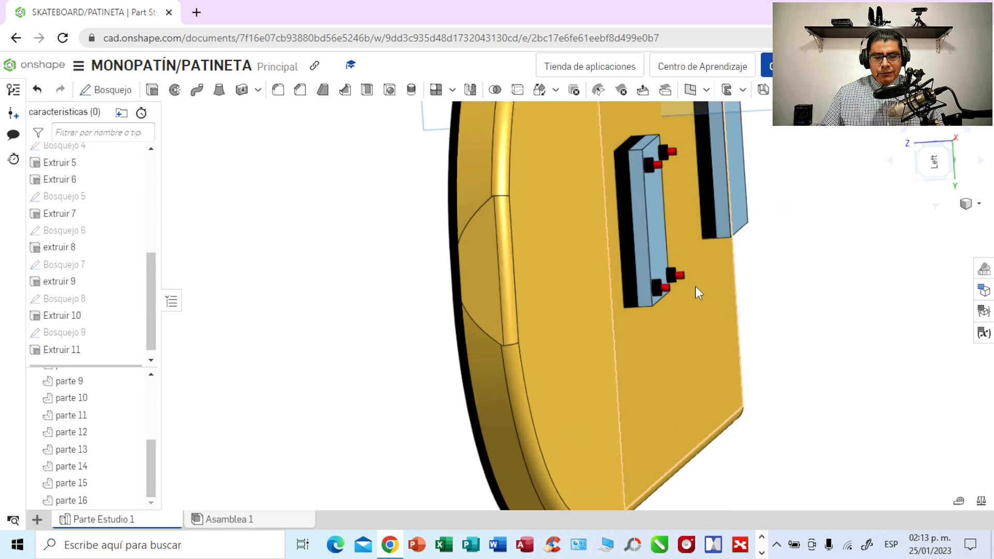
{"action": "right_click_drag", "start_coordinate": [833, 305], "coordinate": [731, 268]}
{"action": "scroll", "coordinate": [729, 262], "scroll_direction": "down", "scroll_amount": 5}
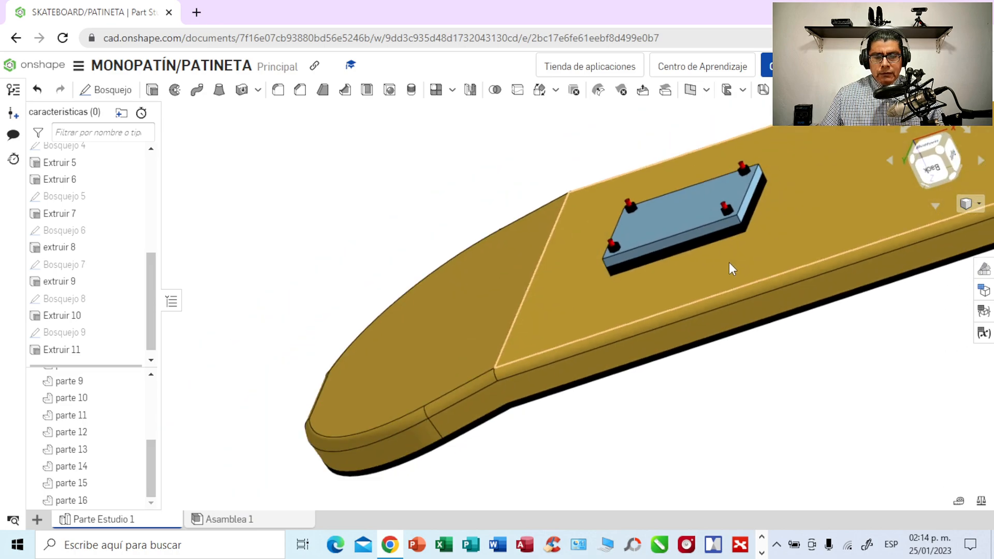
{"action": "middle_click_drag", "start_coordinate": [729, 378], "coordinate": [444, 415]}
{"action": "scroll", "coordinate": [612, 397], "scroll_direction": "down", "scroll_amount": 2}
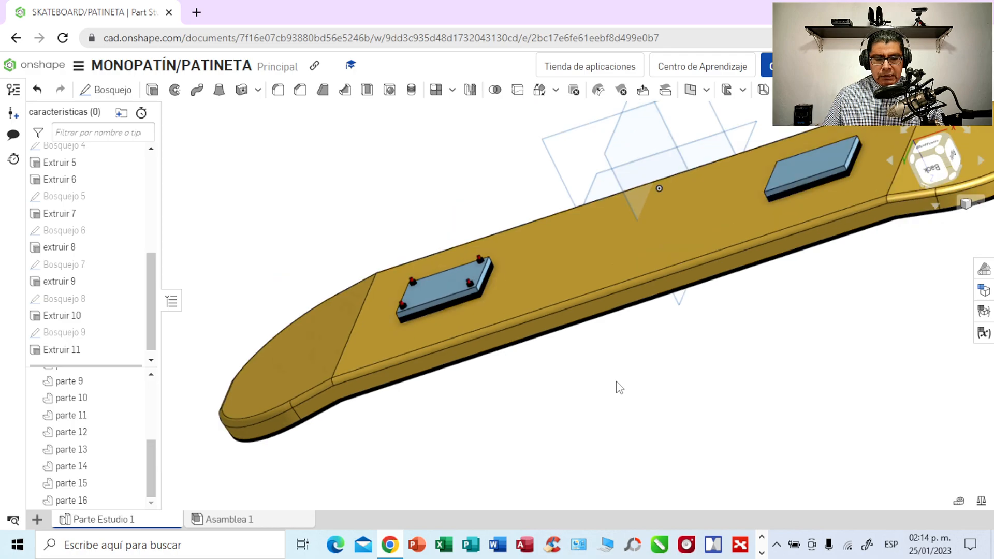
{"action": "scroll", "coordinate": [617, 382], "scroll_direction": "down", "scroll_amount": 3}
{"action": "middle_click_drag", "start_coordinate": [682, 376], "coordinate": [588, 350]}
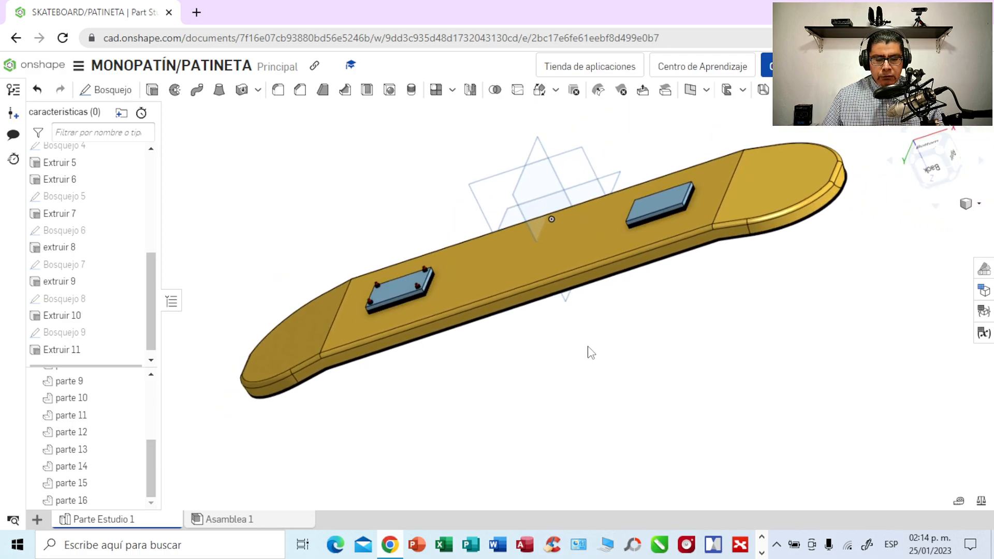
{"action": "key", "text": "shift+6"}
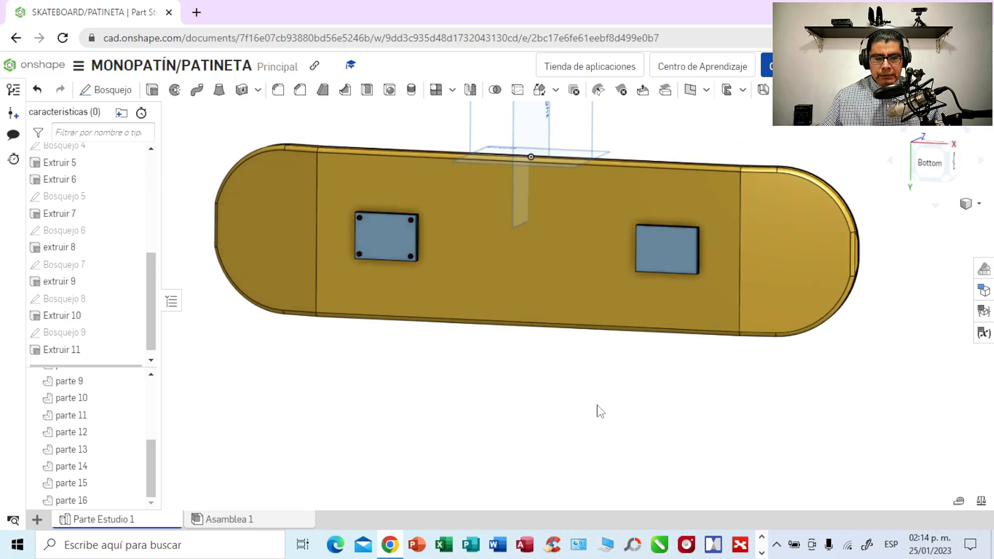
{"action": "middle_click_drag", "start_coordinate": [585, 399], "coordinate": [616, 429]}
{"action": "mouse_move", "coordinate": [631, 426]}
{"action": "right_mouse_down"}
{"action": "mouse_move", "coordinate": [676, 419]}
{"action": "mouse_move", "coordinate": [652, 424]}
{"action": "mouse_move", "coordinate": [666, 418]}
{"action": "right_mouse_up"}
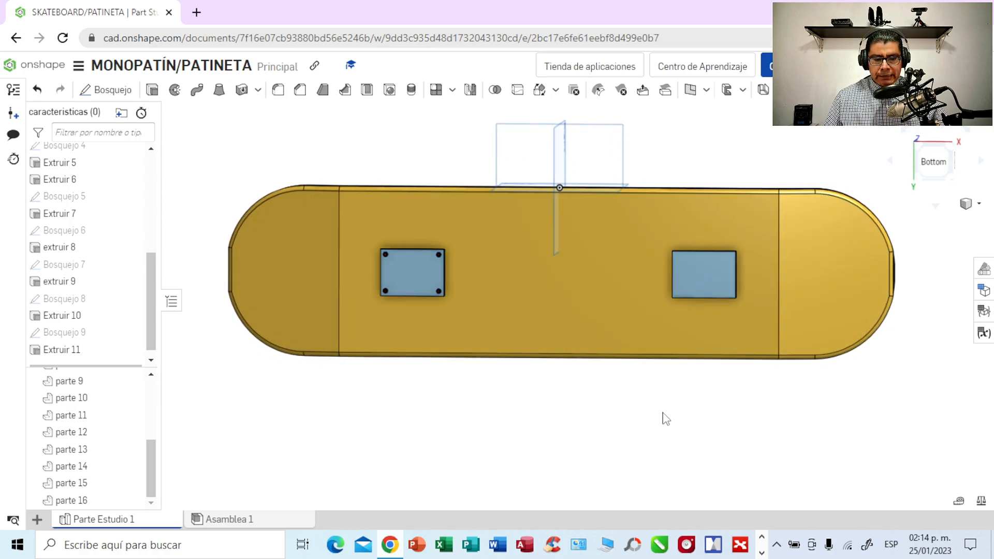
{"action": "left_click", "coordinate": [763, 553]}
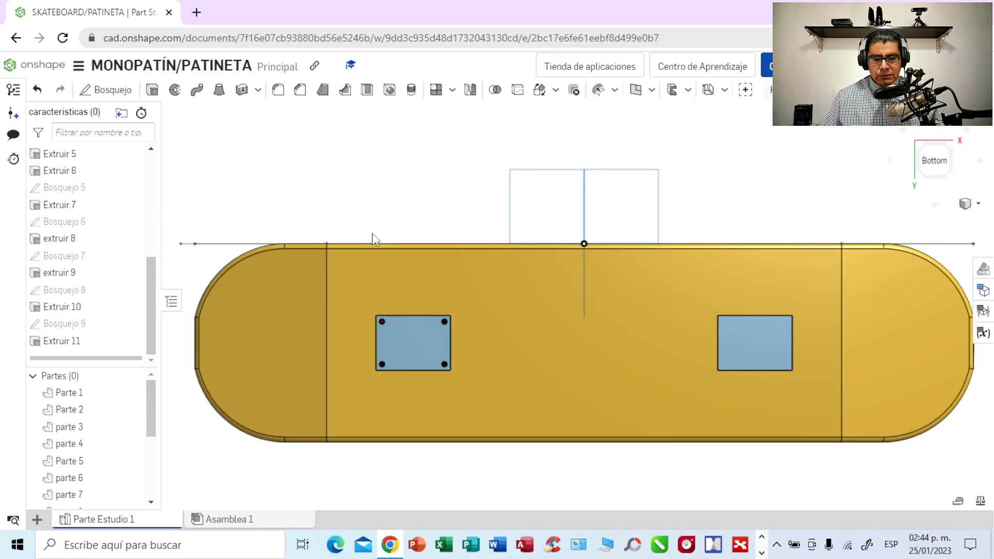
- Start a new sketch on the outer face of the mounting plate that carries the four hexagonal bolt heads
{"action": "scroll", "coordinate": [388, 224], "scroll_direction": "up", "scroll_amount": 1}
{"action": "scroll", "coordinate": [389, 223], "scroll_direction": "up", "scroll_amount": 1}
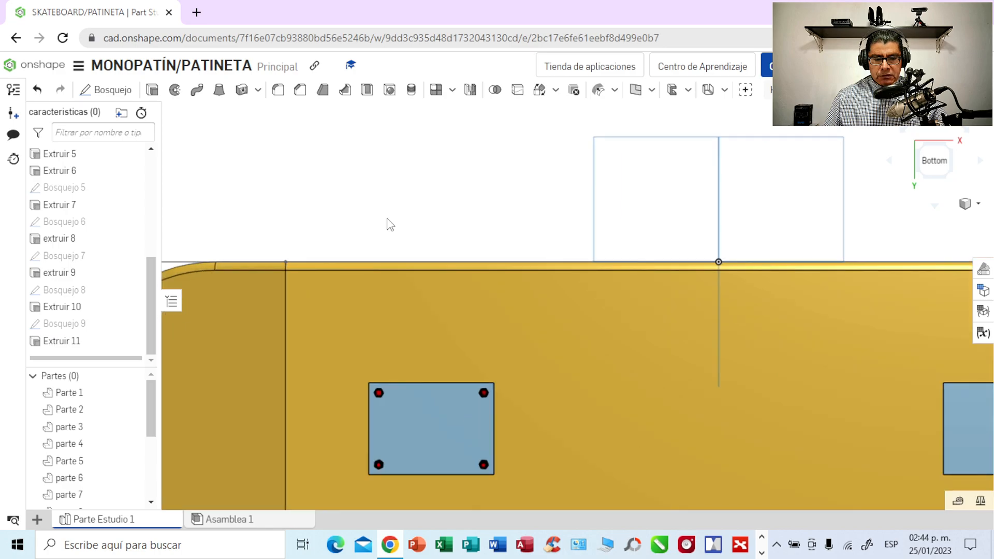
{"action": "scroll", "coordinate": [390, 225], "scroll_direction": "up", "scroll_amount": 2}
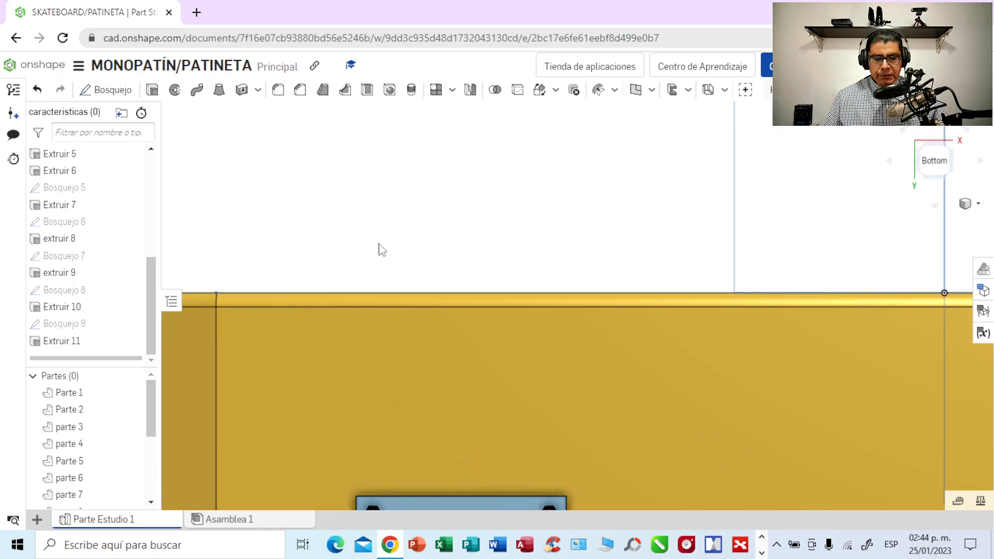
{"action": "middle_click_drag", "start_coordinate": [383, 247], "coordinate": [448, 107]}
{"action": "middle_click_drag", "start_coordinate": [416, 266], "coordinate": [416, 154]}
{"action": "scroll", "coordinate": [414, 158], "scroll_direction": "up", "scroll_amount": 1}
{"action": "scroll", "coordinate": [414, 161], "scroll_direction": "up", "scroll_amount": 2}
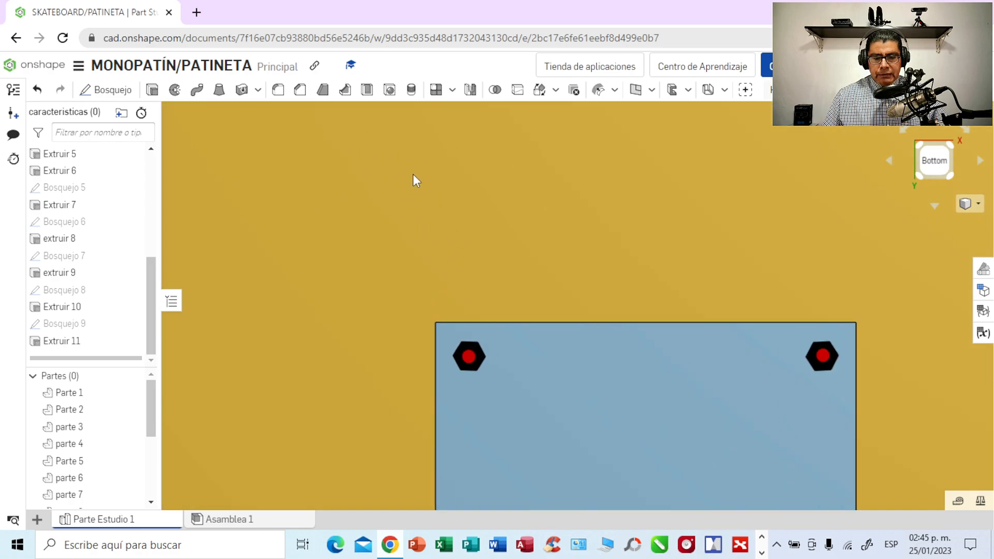
{"action": "middle_click_drag", "start_coordinate": [429, 250], "coordinate": [314, 125]}
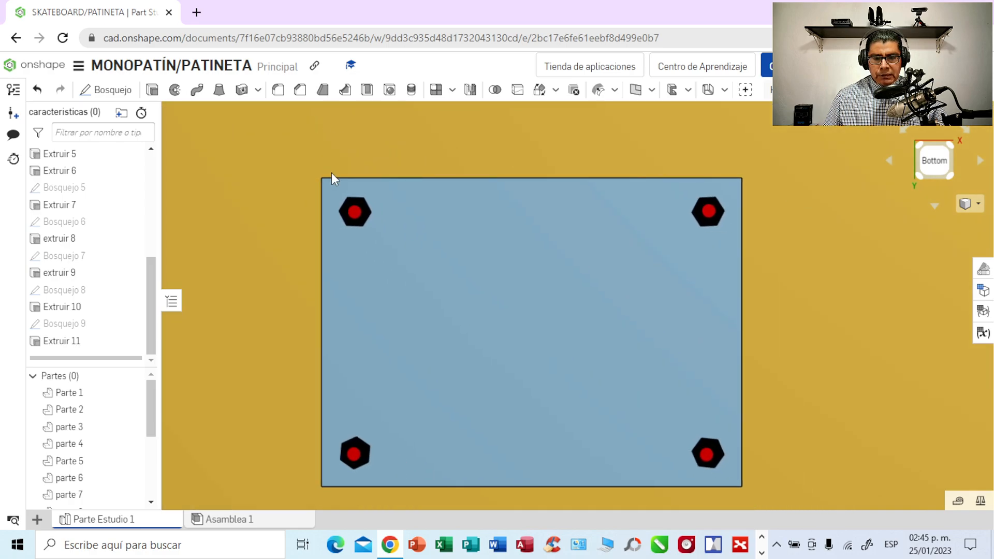
{"action": "scroll", "coordinate": [333, 173], "scroll_direction": "up", "scroll_amount": 1}
{"action": "middle_click_drag", "start_coordinate": [884, 362], "coordinate": [930, 307]}
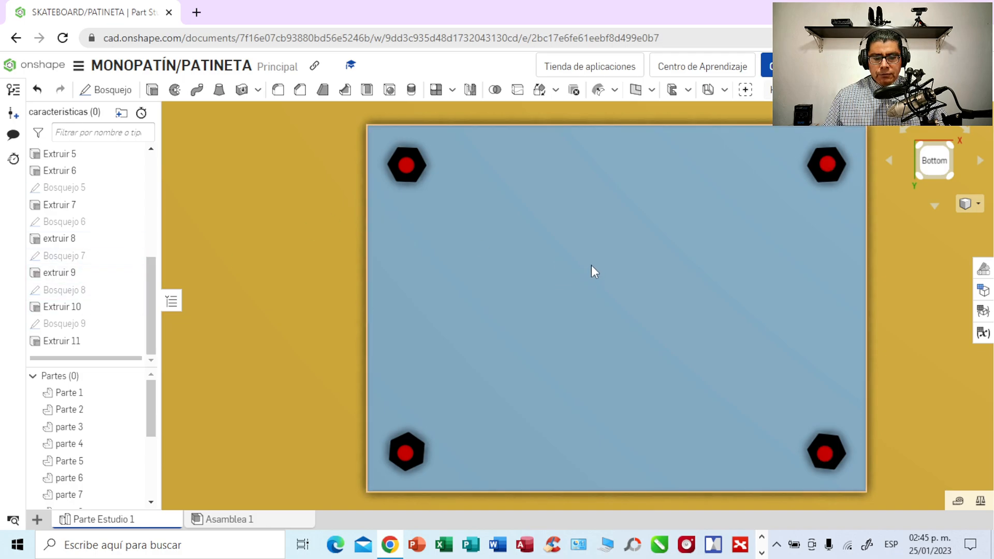
{"action": "left_click", "coordinate": [110, 94]}
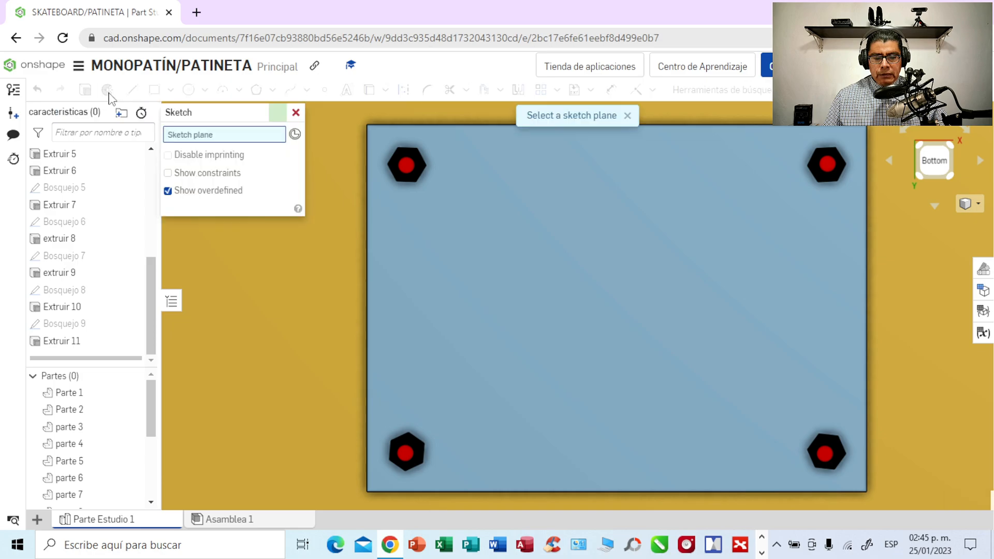
{"action": "left_click", "coordinate": [604, 298]}
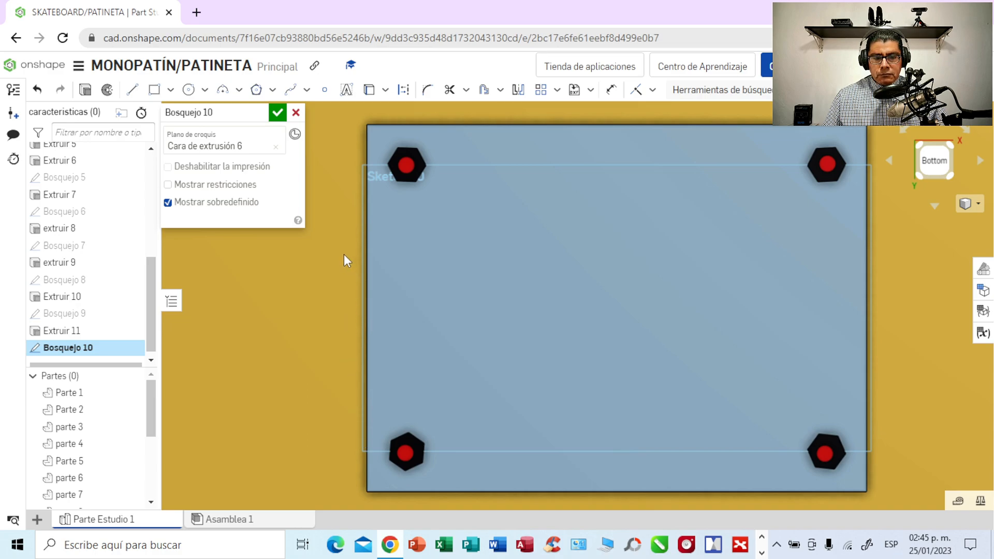
- Draw a horizontal construction line between the midpoints of the plate's two short edges and undo its automatic length dimension
{"action": "left_click", "coordinate": [131, 91]}
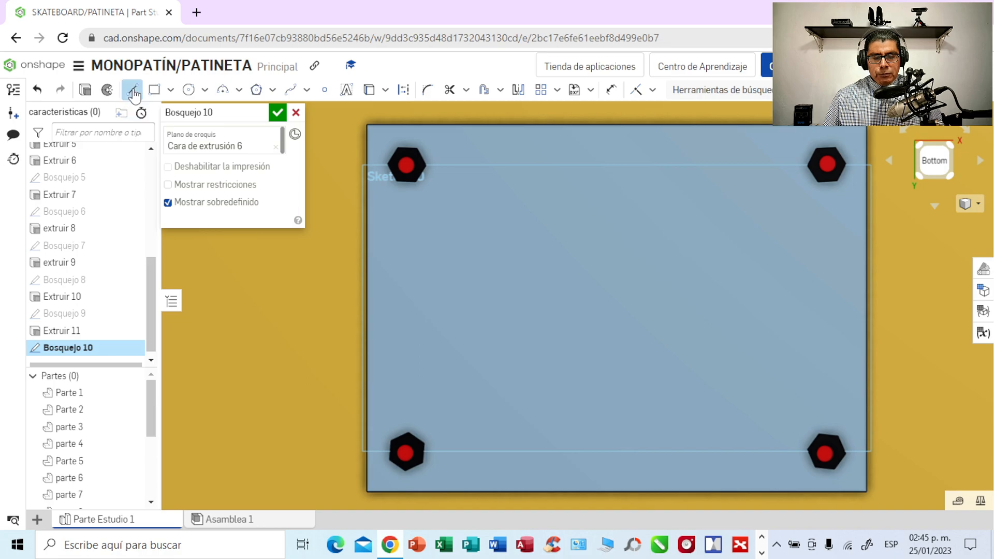
{"action": "left_click", "coordinate": [406, 92]}
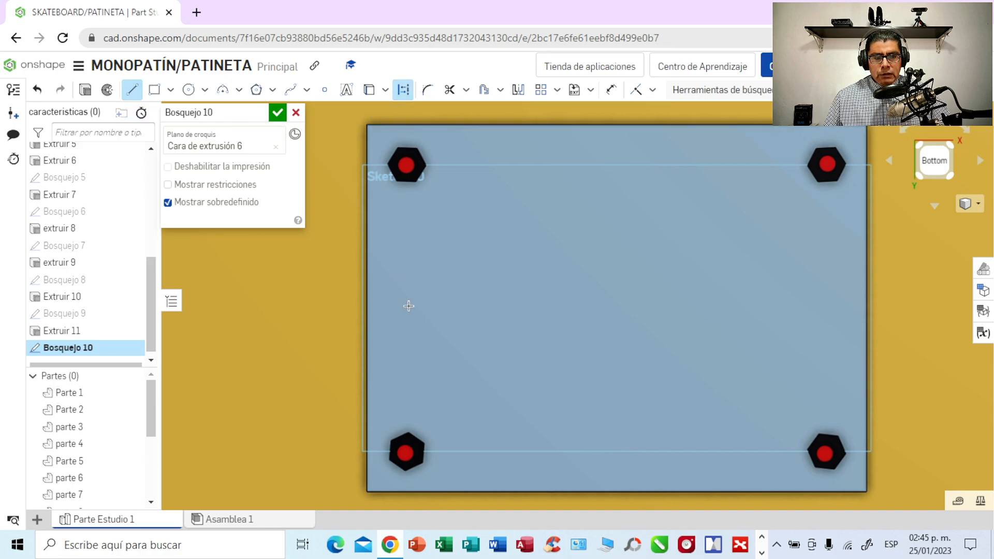
{"action": "left_click", "coordinate": [366, 309]}
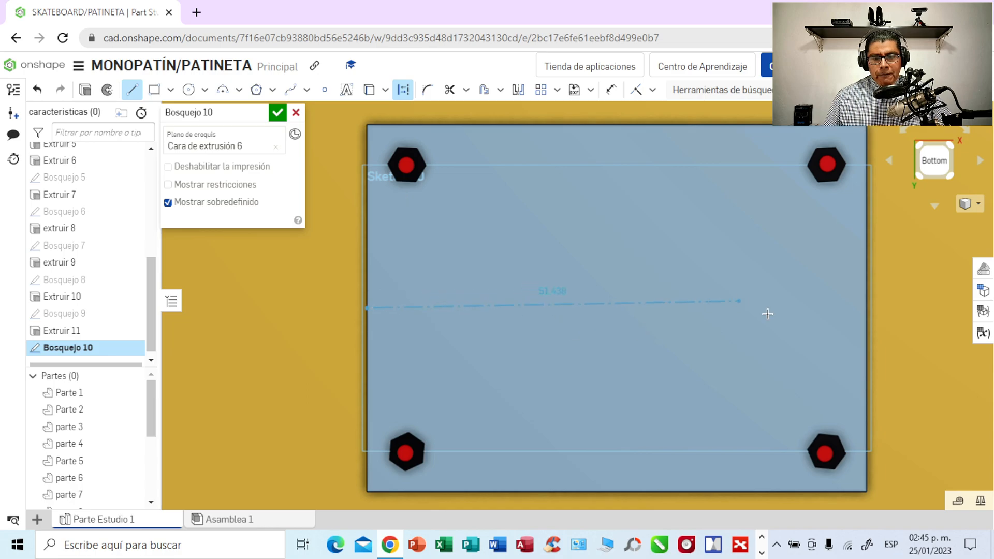
{"action": "left_click", "coordinate": [868, 309]}
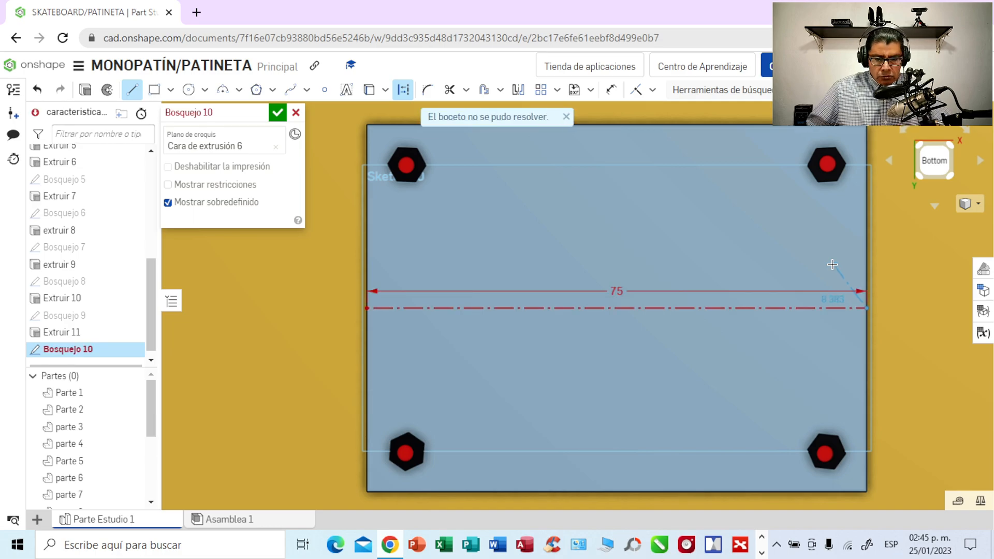
{"action": "left_click", "coordinate": [40, 91]}
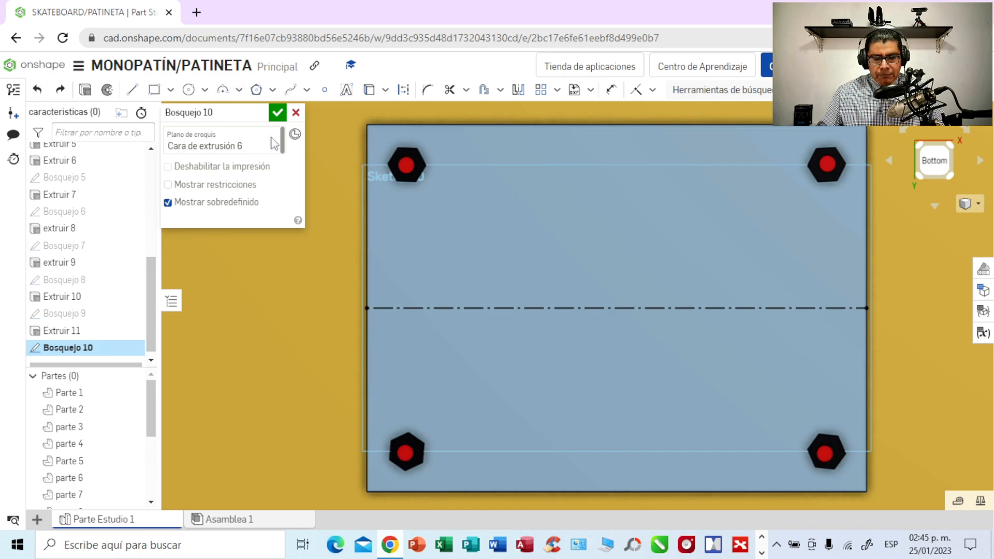
- Sketch a center point circle about 28.7 mm in diameter, centred on the construction line in the plate's left half
{"action": "left_click", "coordinate": [205, 91]}
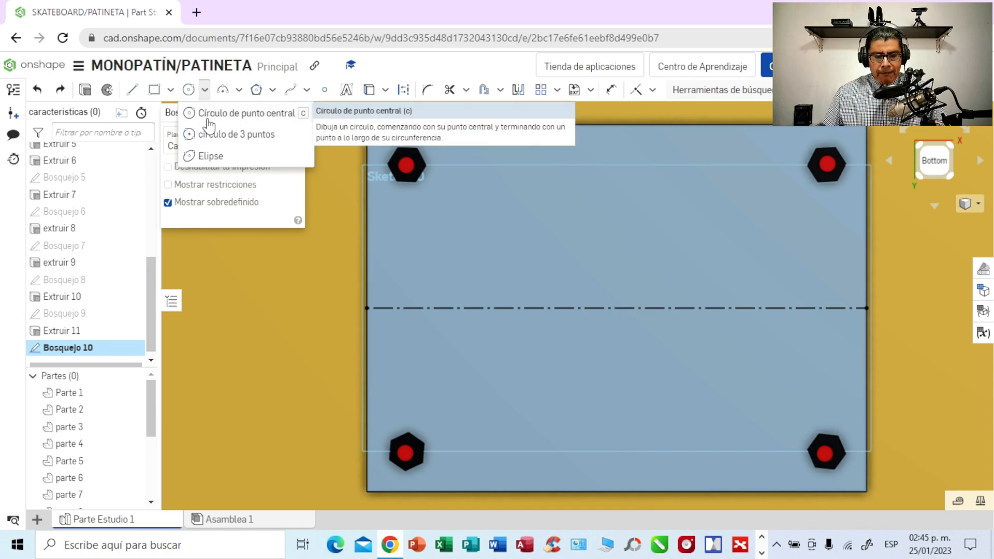
{"action": "left_click", "coordinate": [210, 119]}
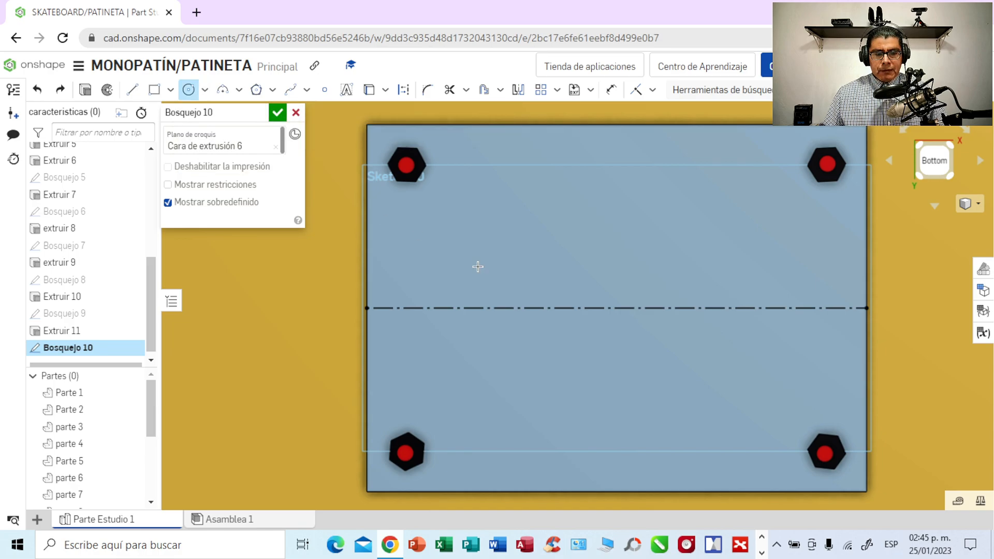
{"action": "left_click", "coordinate": [508, 308]}
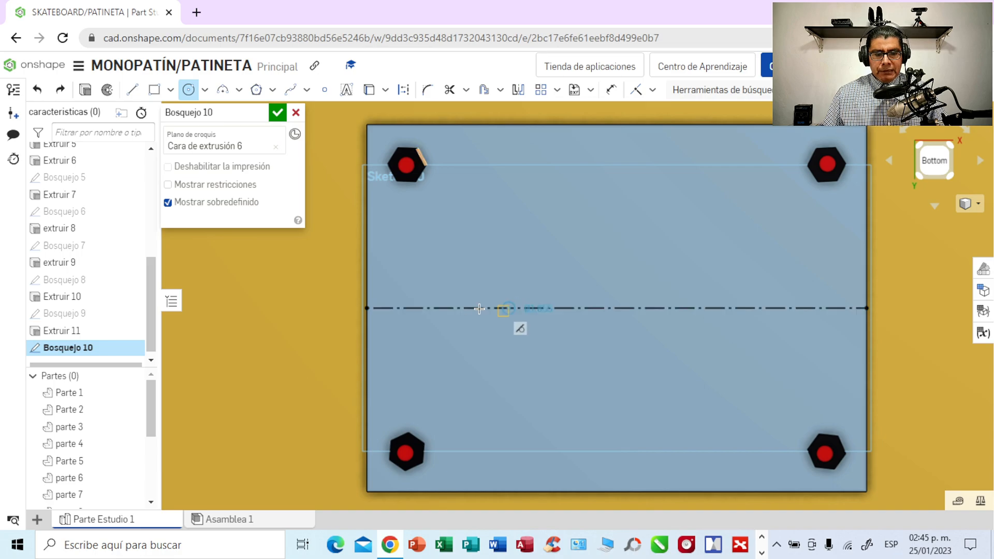
{"action": "left_click", "coordinate": [413, 309]}
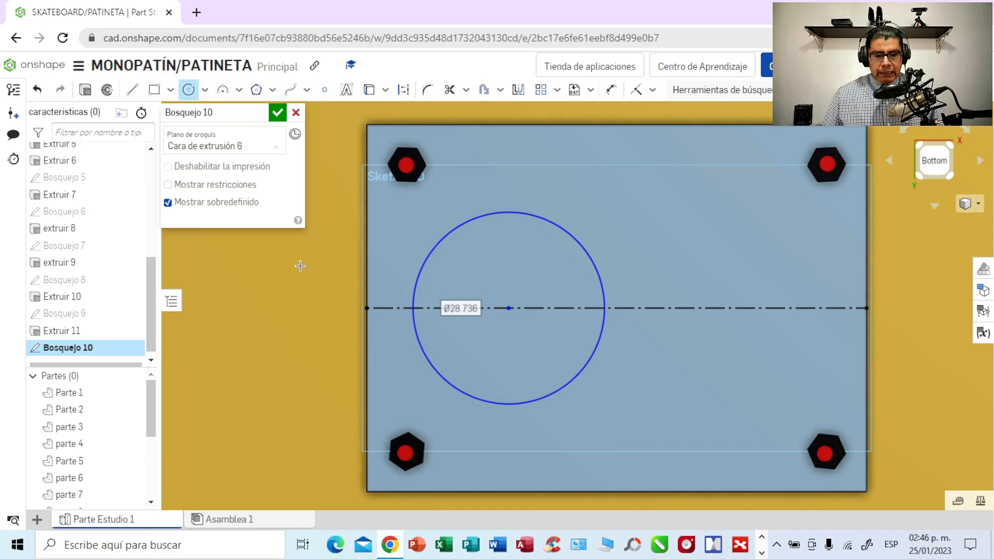
{"action": "key", "text": "Return"}
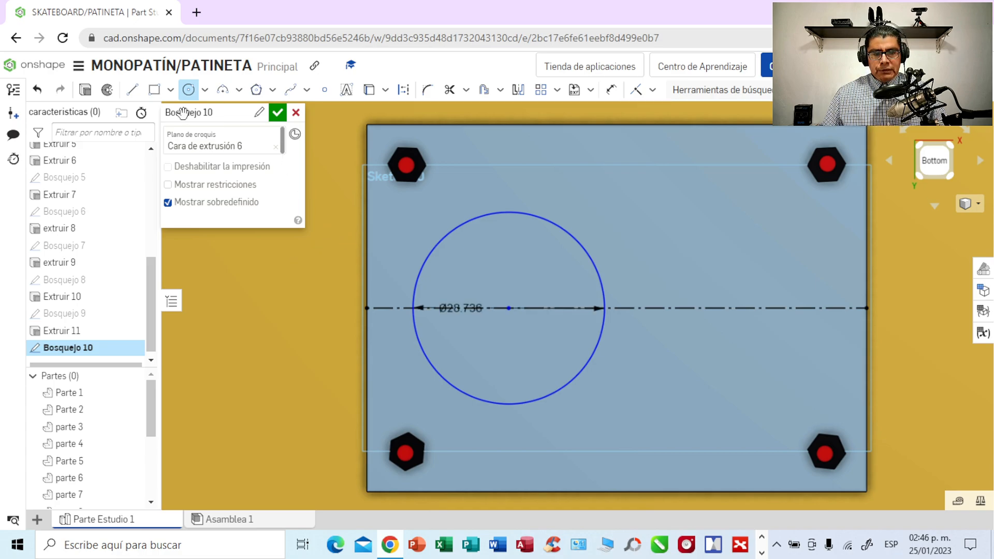
- Dimension the gap between the plate's left edge and the circle as 4 mm
{"action": "left_click", "coordinate": [133, 92]}
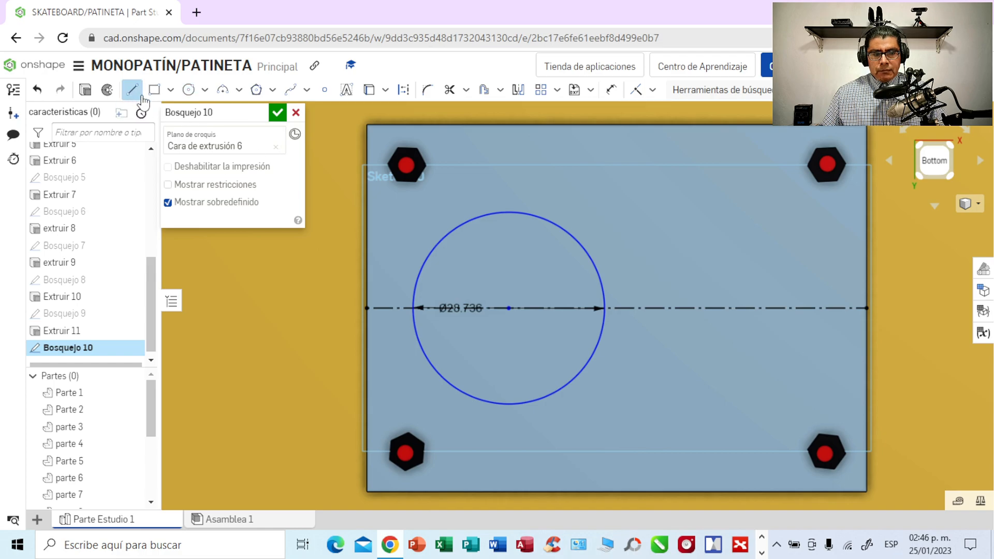
{"action": "left_click", "coordinate": [613, 91]}
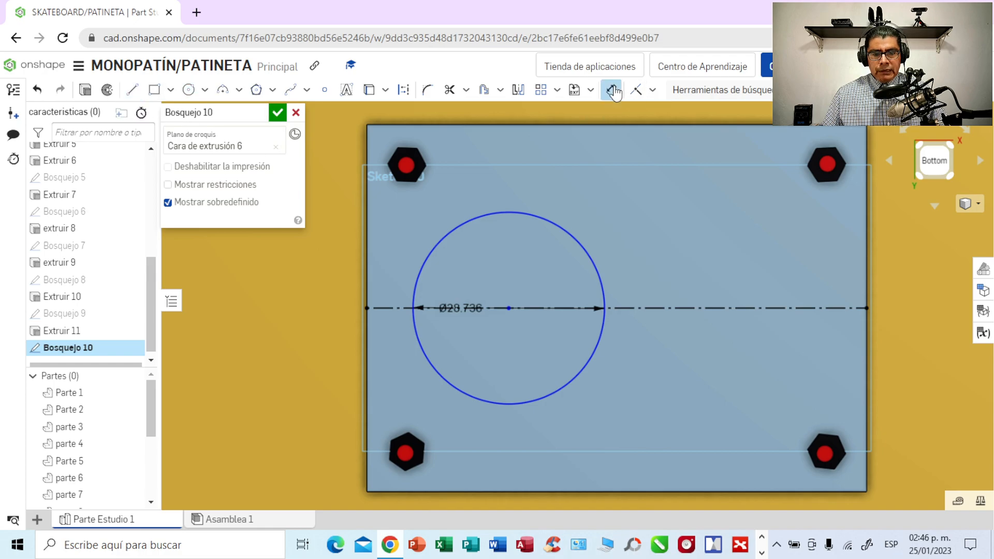
{"action": "left_click", "coordinate": [367, 277]}
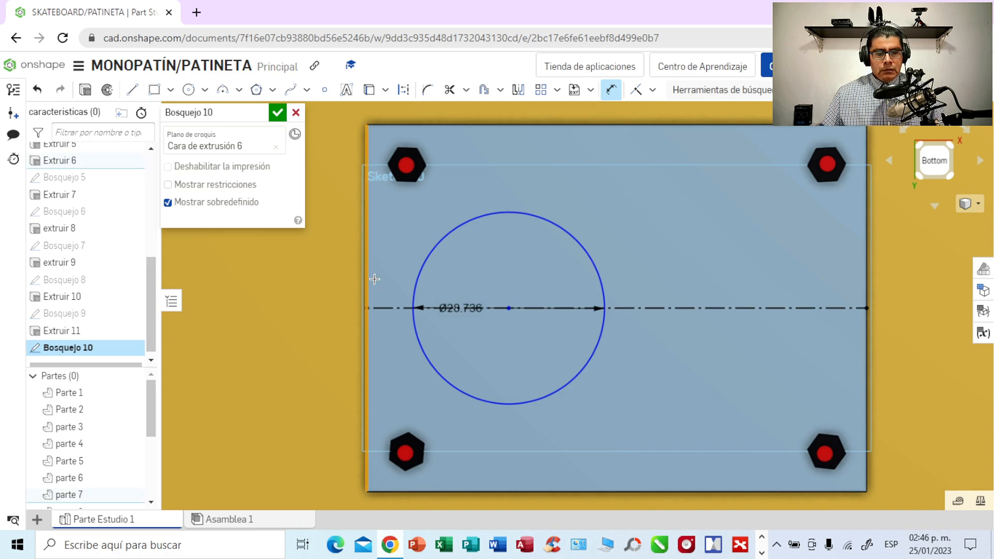
{"action": "left_click", "coordinate": [414, 307]}
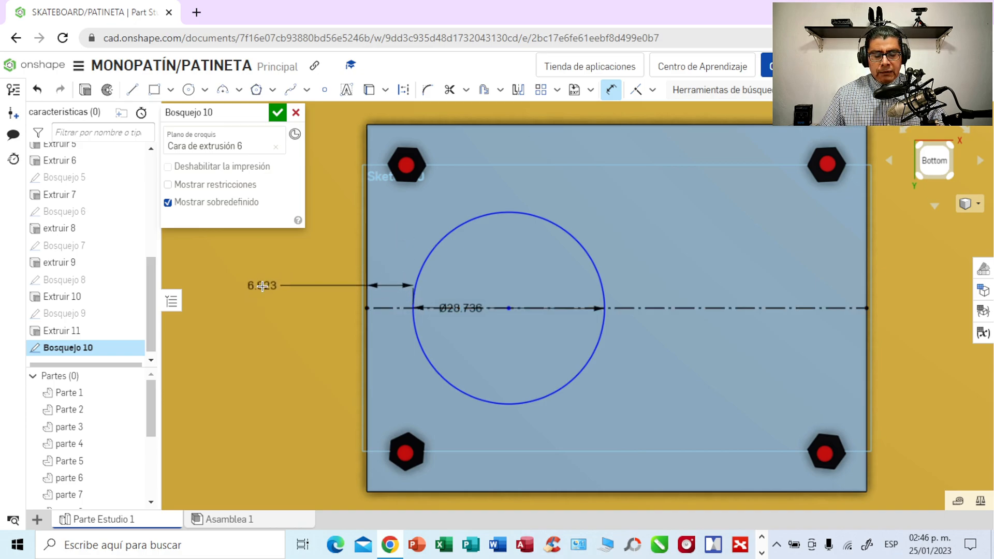
{"action": "left_click", "coordinate": [269, 266]}
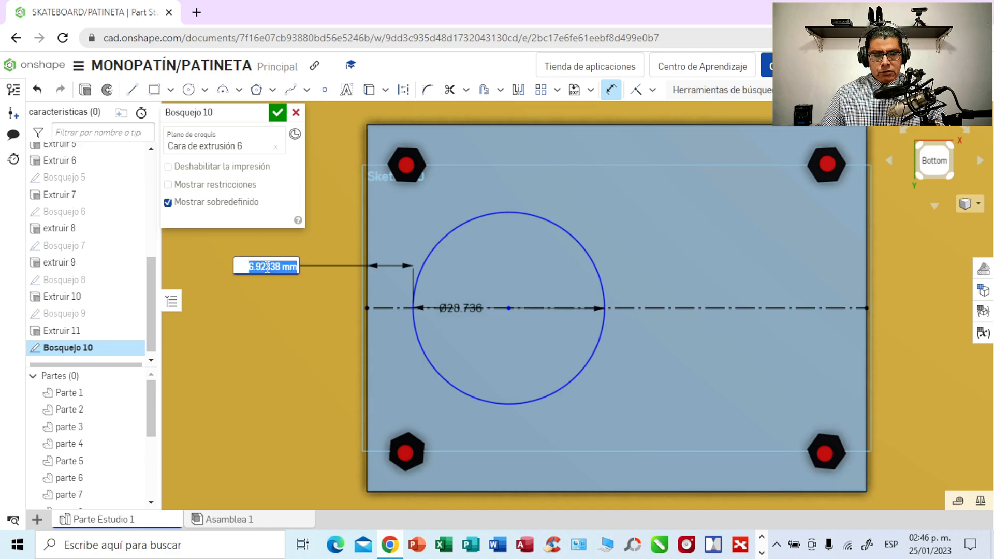
{"action": "key", "text": "BackSpace"}
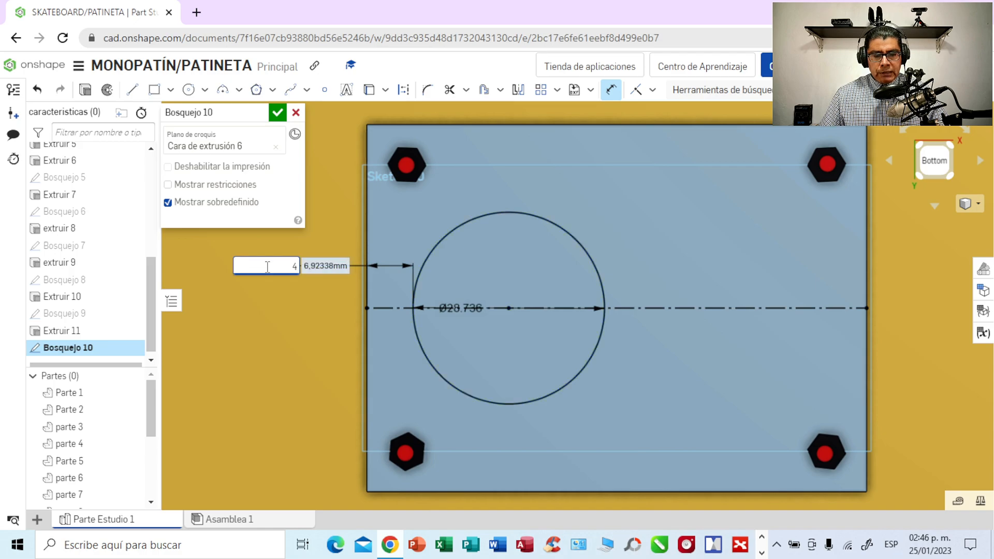
{"action": "type", "text": "4"}
{"action": "key", "text": "Return"}
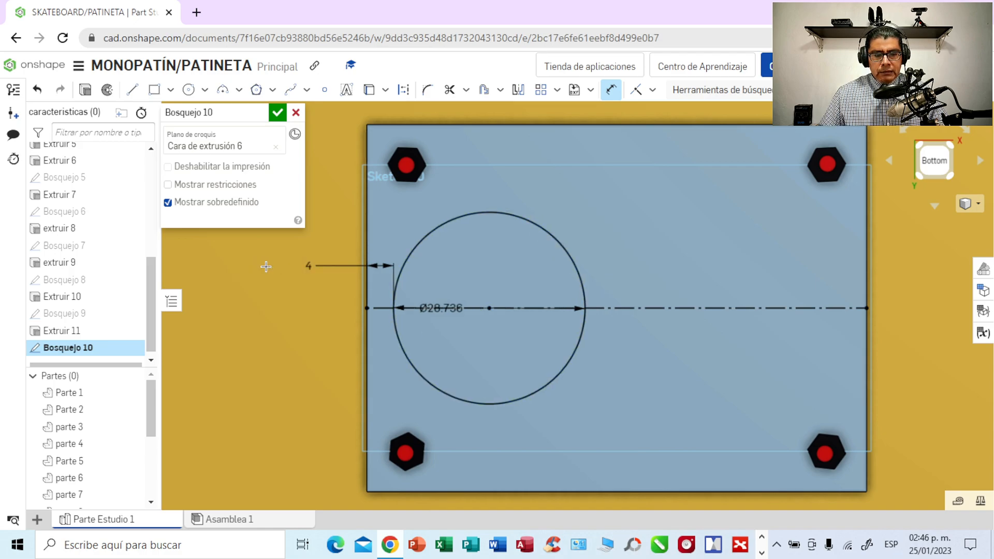
- Move the circle's diameter dimension outside the circle and set it to 30 mm
{"action": "left_click", "coordinate": [611, 89]}
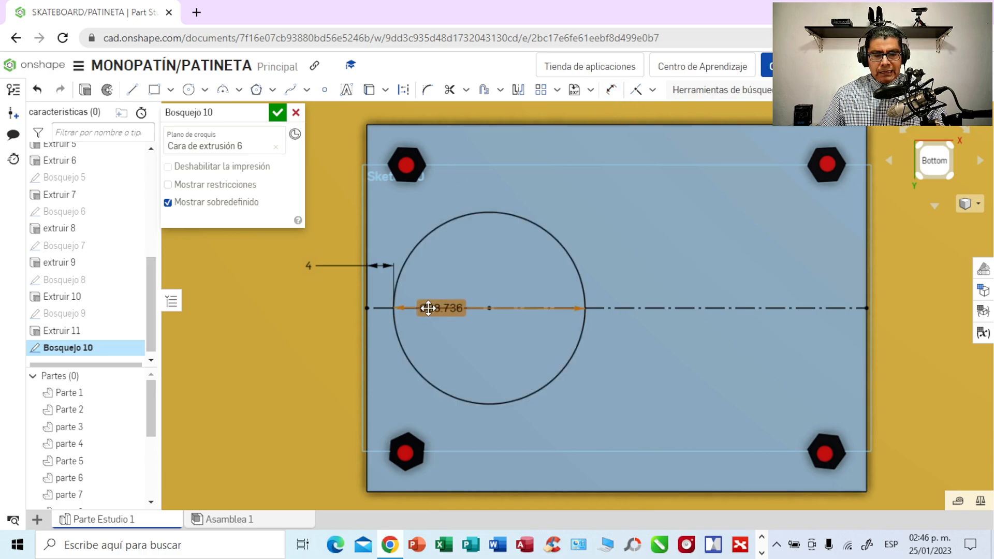
{"action": "left_click_drag", "start_coordinate": [428, 308], "coordinate": [602, 188]}
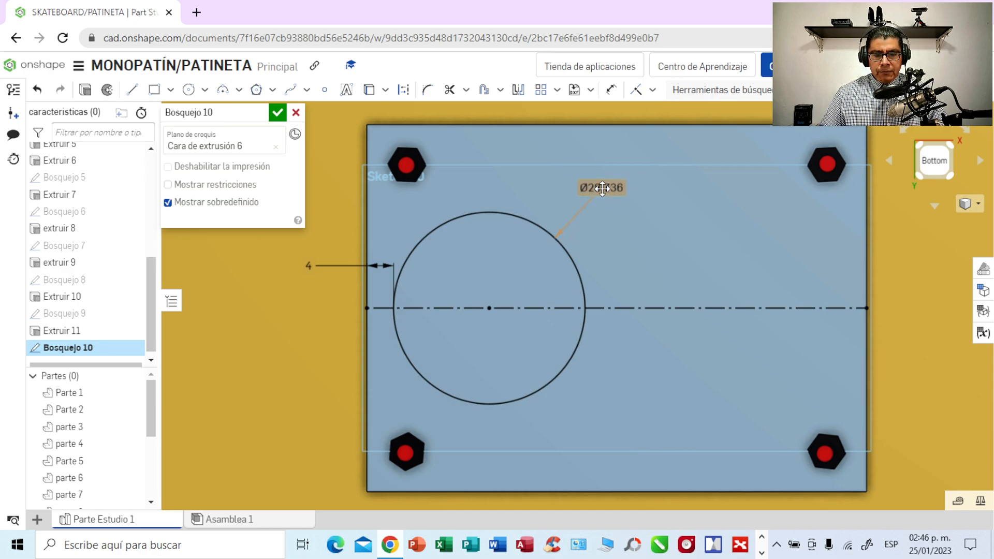
{"action": "double_click", "coordinate": [602, 188]}
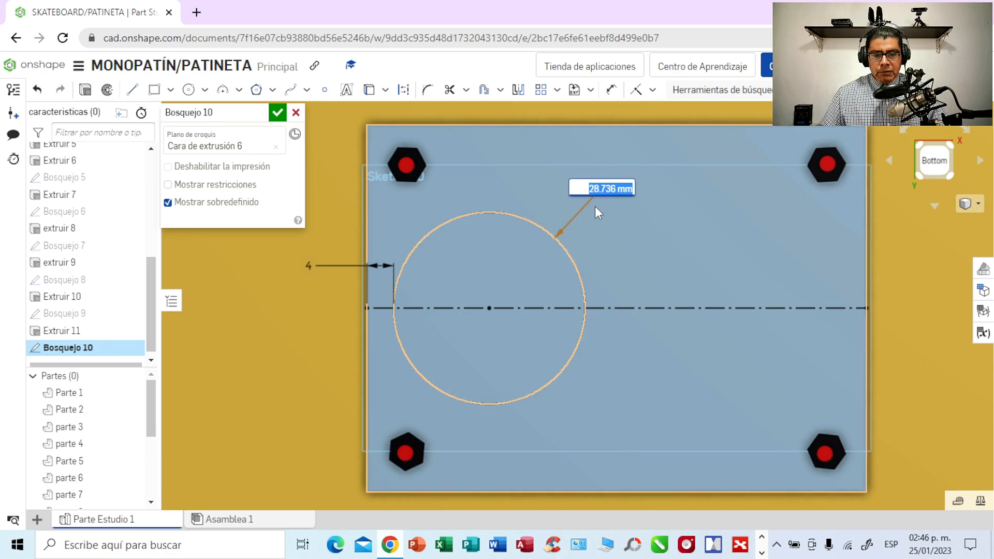
{"action": "type", "text": "30"}
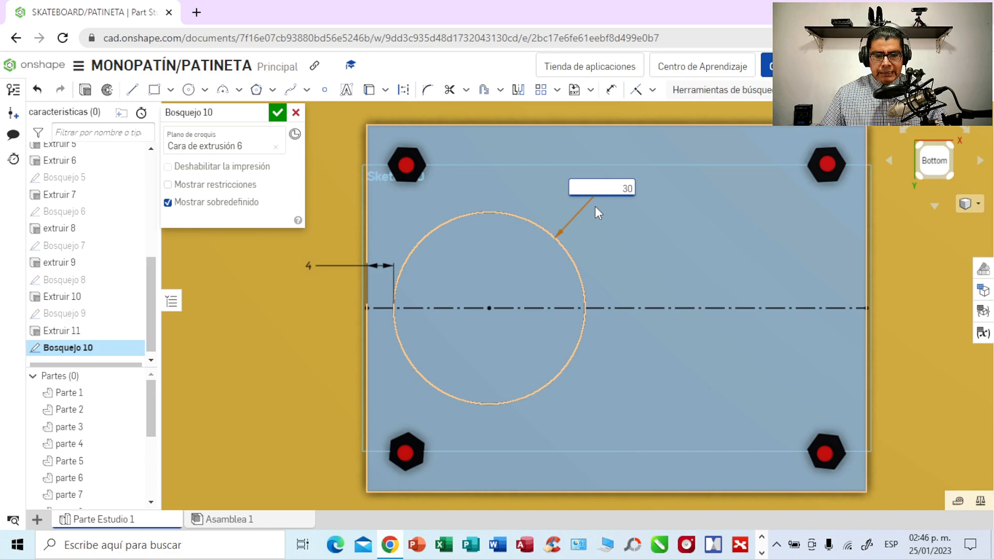
{"action": "key", "text": "Return"}
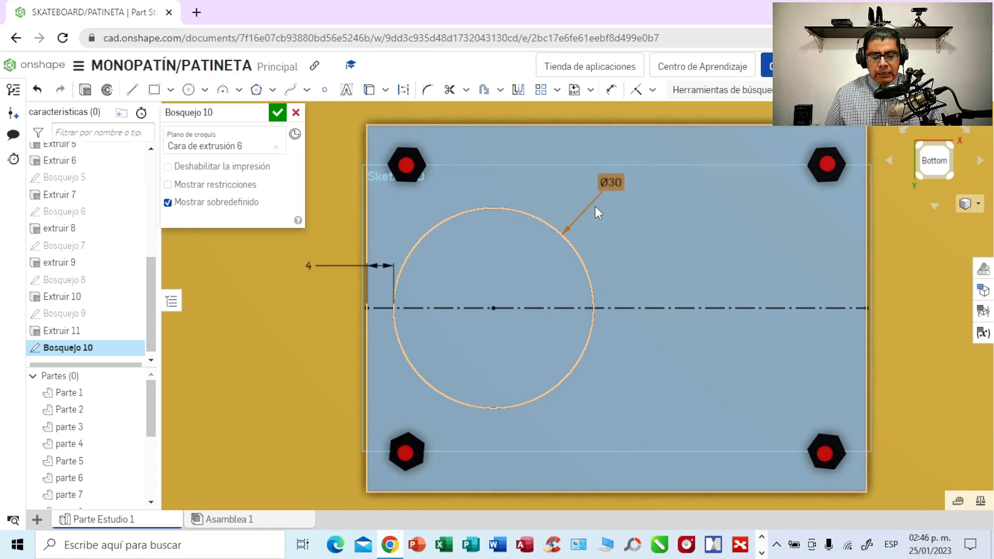
{"action": "left_click", "coordinate": [291, 352]}
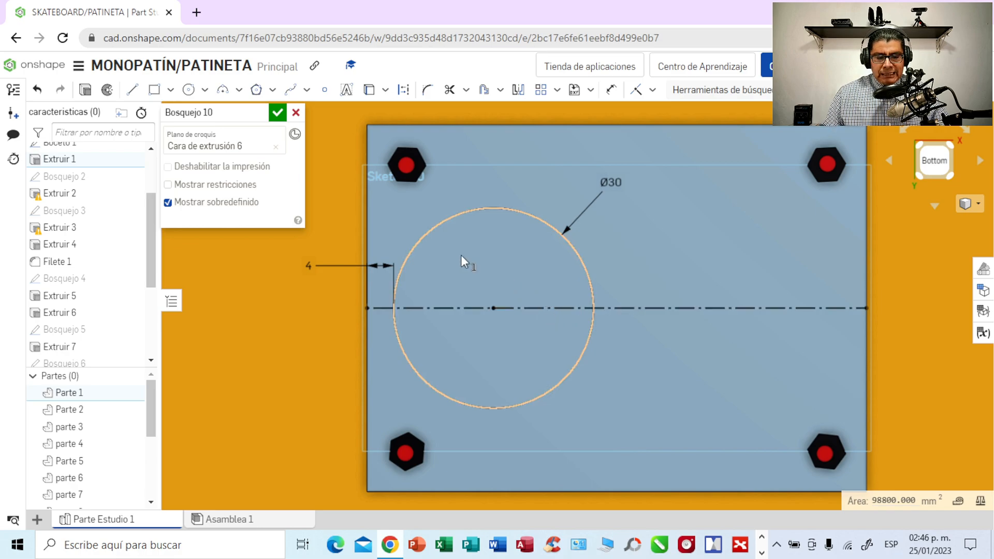
{"action": "left_click", "coordinate": [86, 91]}
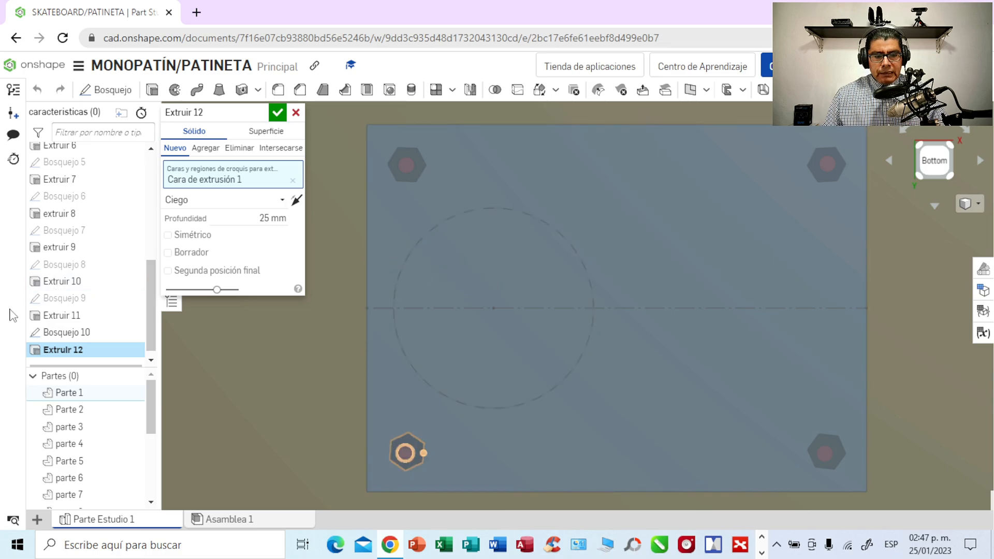
{"action": "left_click", "coordinate": [452, 295]}
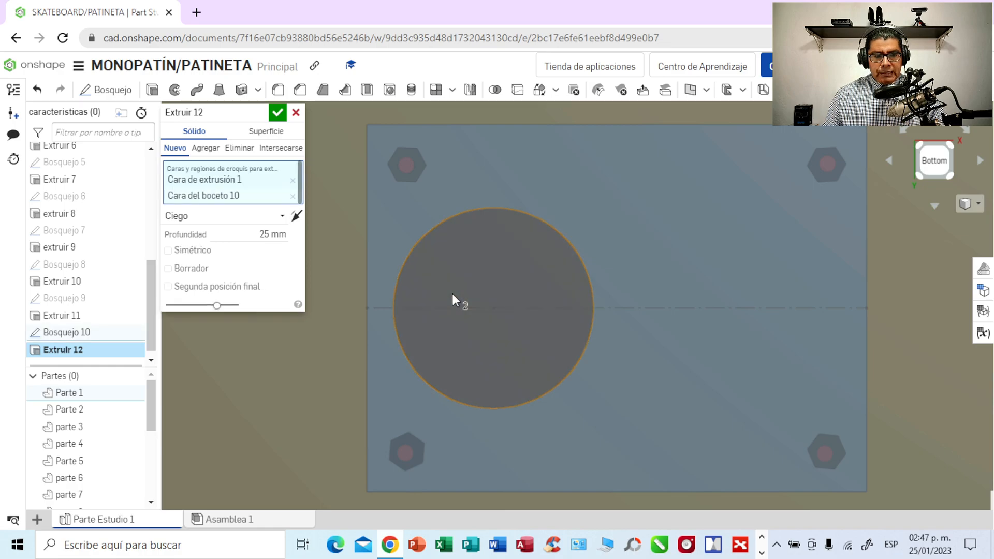
{"action": "left_click", "coordinate": [270, 235]}
{"action": "key", "text": "BackSpace"}
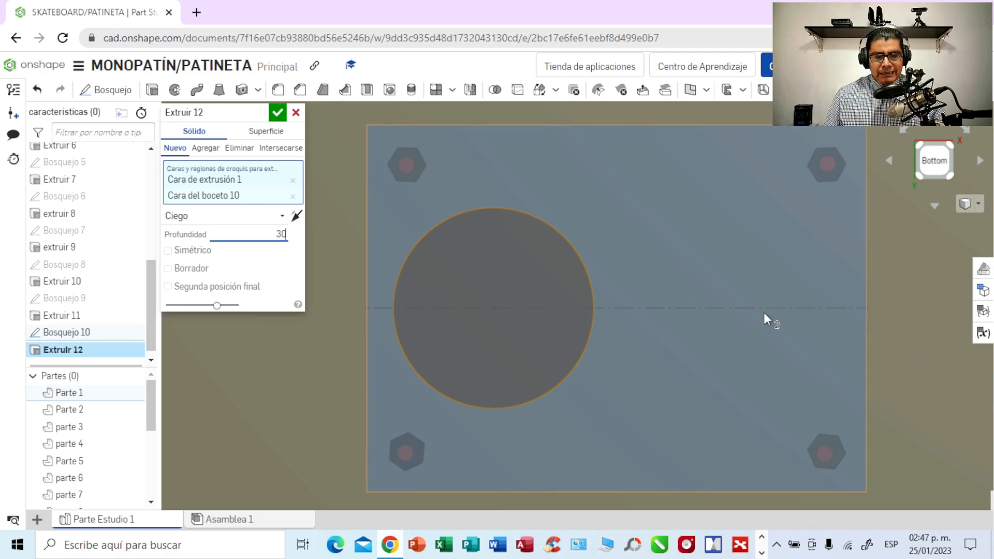
{"action": "right_click_drag", "start_coordinate": [923, 337], "coordinate": [926, 268]}
{"action": "left_click", "coordinate": [296, 216]}
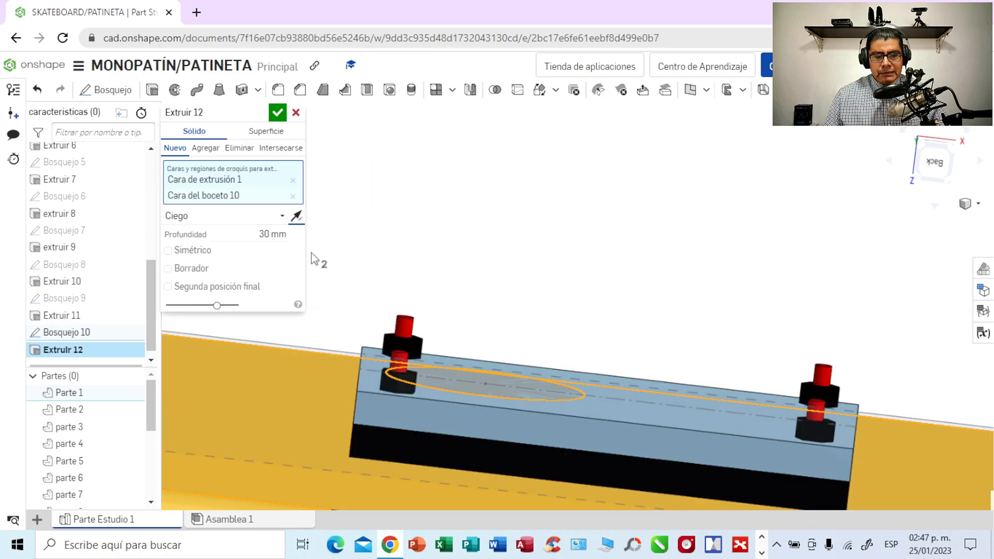
{"action": "right_click_drag", "start_coordinate": [821, 331], "coordinate": [712, 344]}
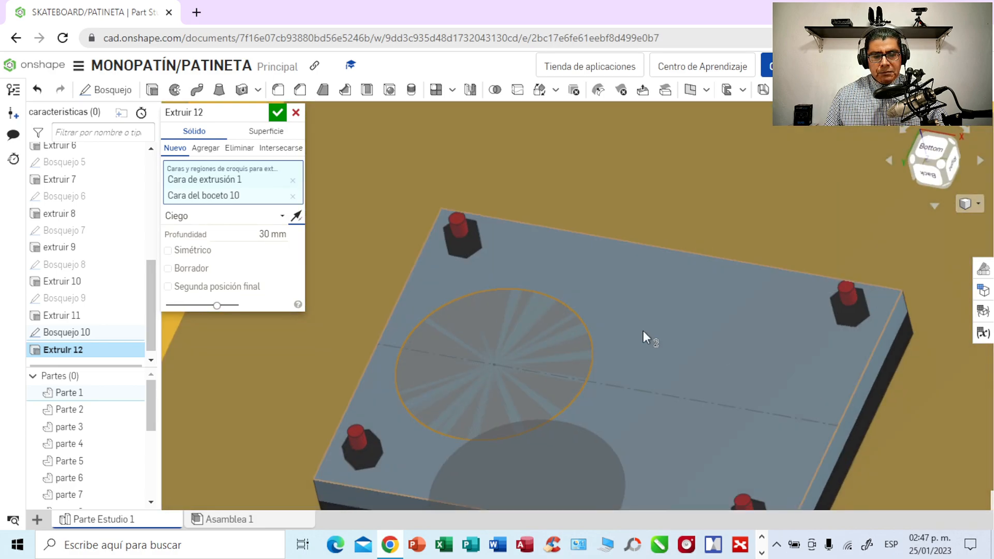
{"action": "left_click", "coordinate": [295, 112]}
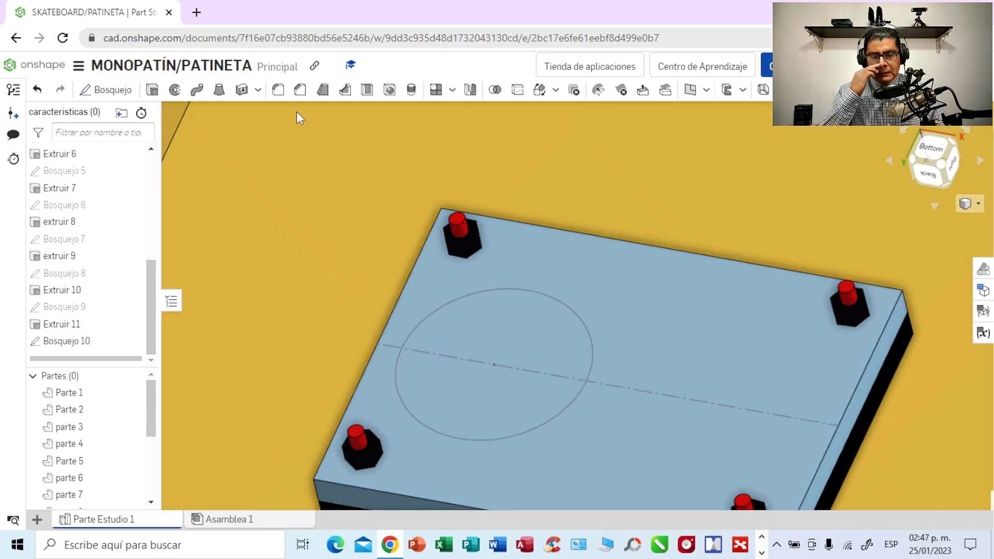
- Extrude the 30 mm circle 30 mm outward from the plate, adding it to the plate's part
{"action": "right_click_drag", "start_coordinate": [713, 234], "coordinate": [749, 201]}
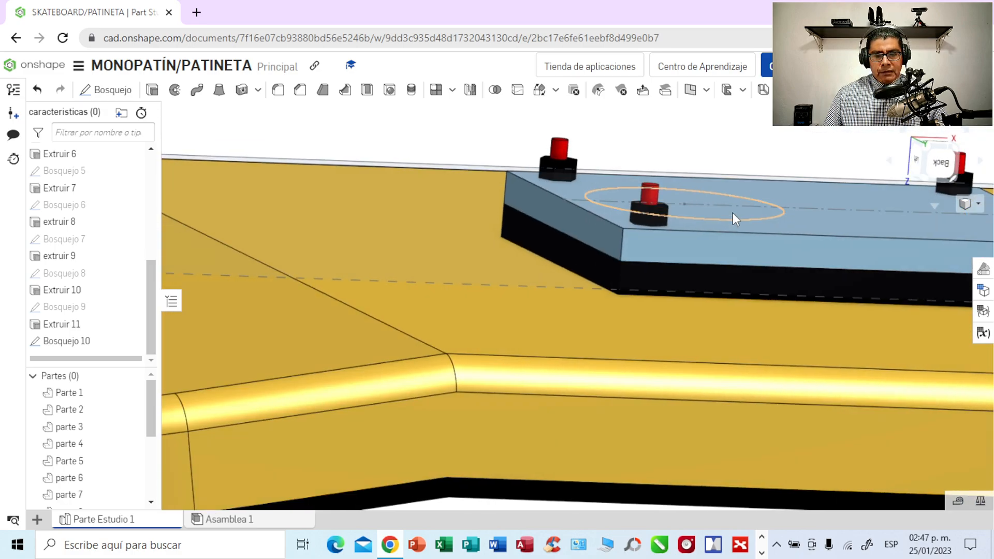
{"action": "left_click", "coordinate": [732, 213]}
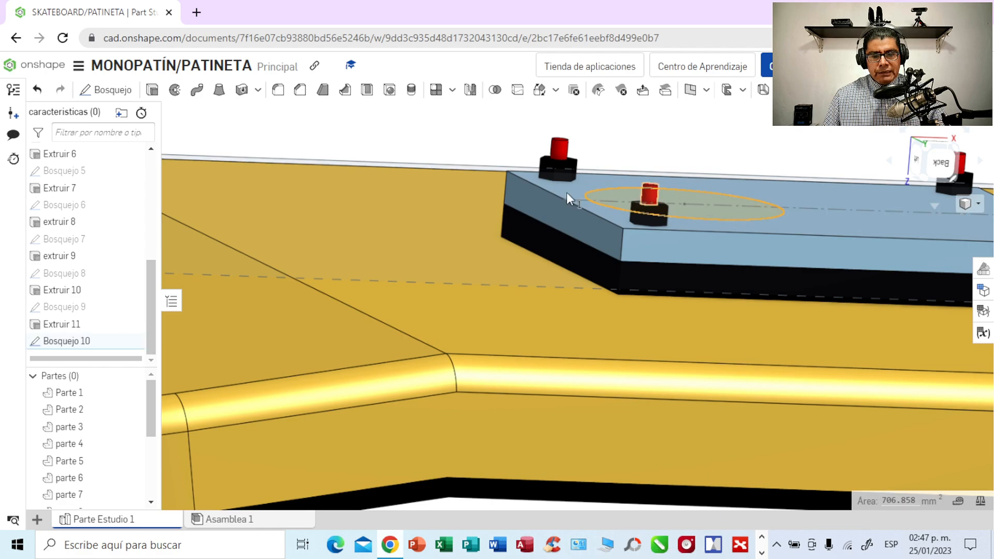
{"action": "left_click", "coordinate": [153, 90]}
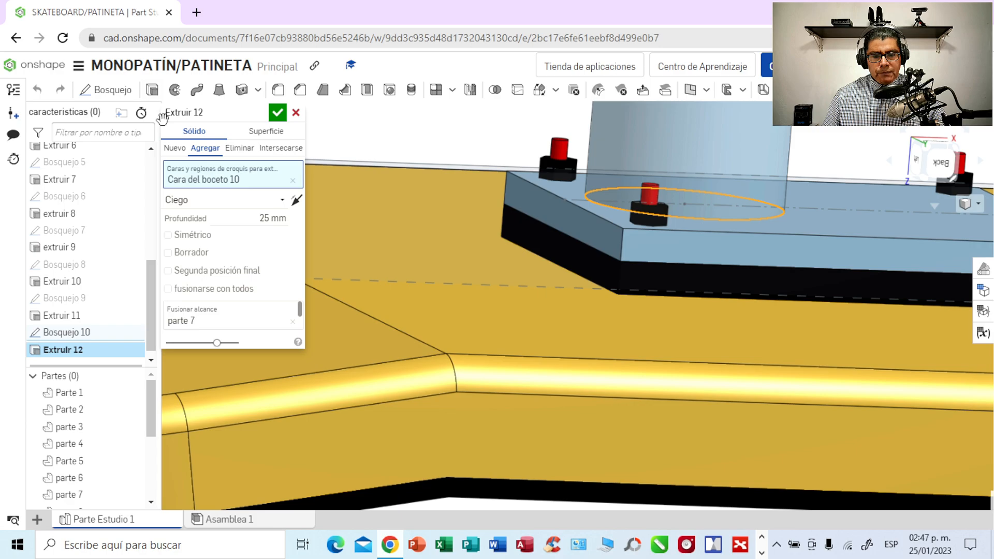
{"action": "left_click", "coordinate": [279, 219]}
{"action": "key", "text": "BackSpace"}
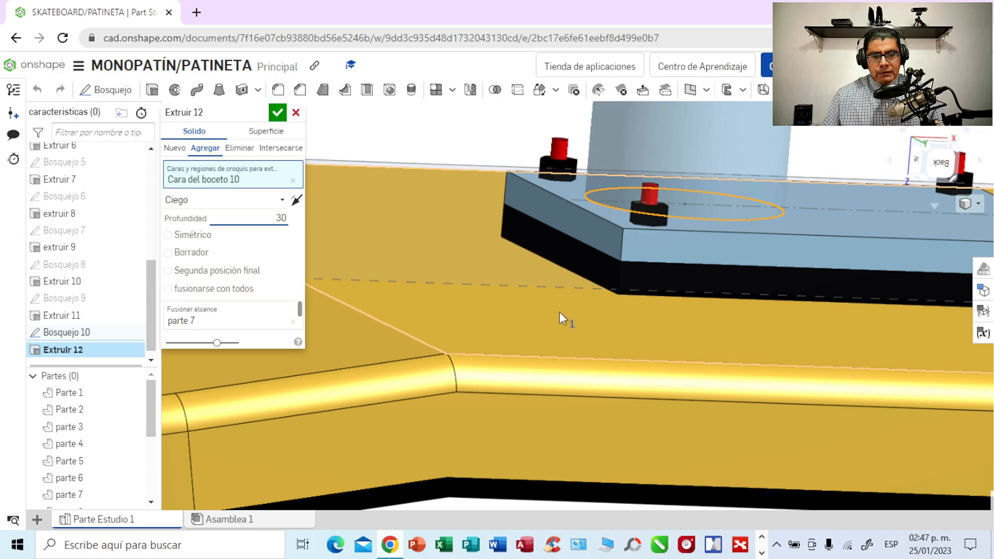
{"action": "middle_click_drag", "start_coordinate": [558, 312], "coordinate": [504, 428]}
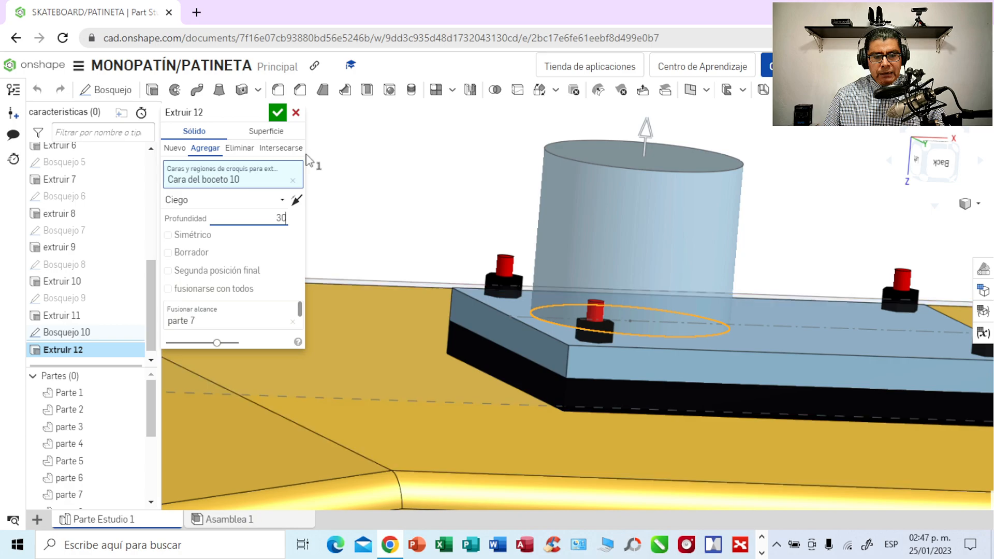
{"action": "left_click", "coordinate": [278, 112]}
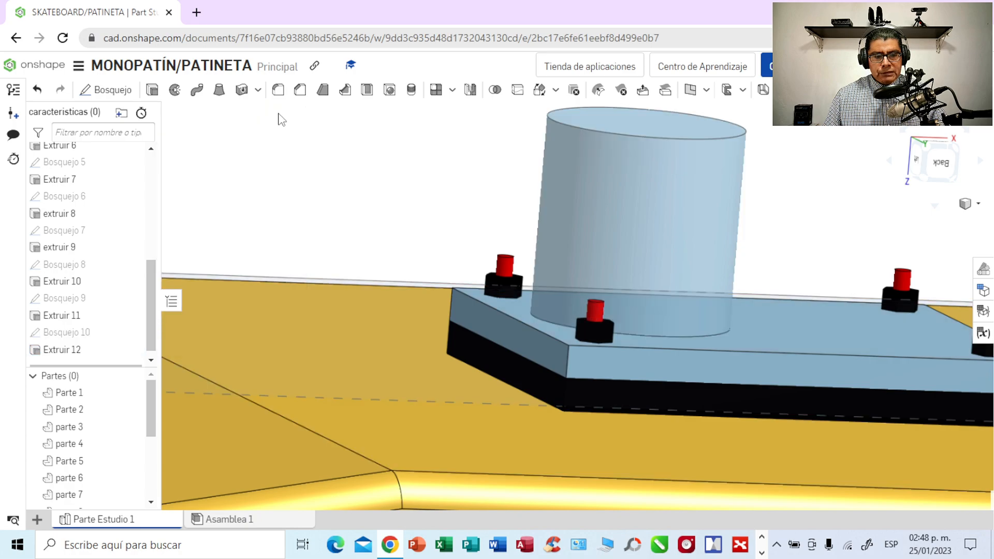
- Edit the cylinder's extrusion and set its depth to 15 mm
{"action": "mouse_move", "coordinate": [808, 240]}
{"action": "right_mouse_down"}
{"action": "mouse_move", "coordinate": [797, 256]}
{"action": "mouse_move", "coordinate": [810, 239]}
{"action": "right_mouse_up"}
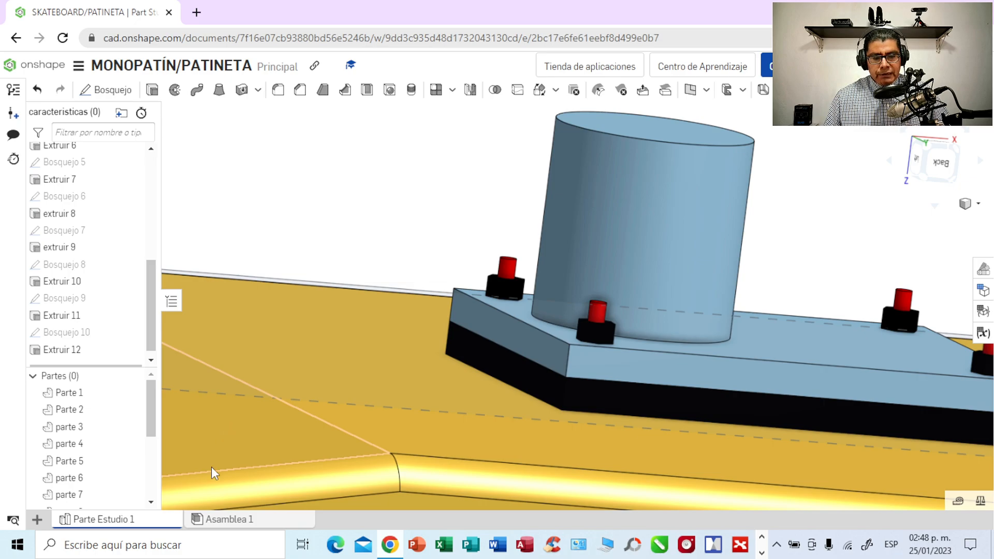
{"action": "double_click", "coordinate": [74, 350]}
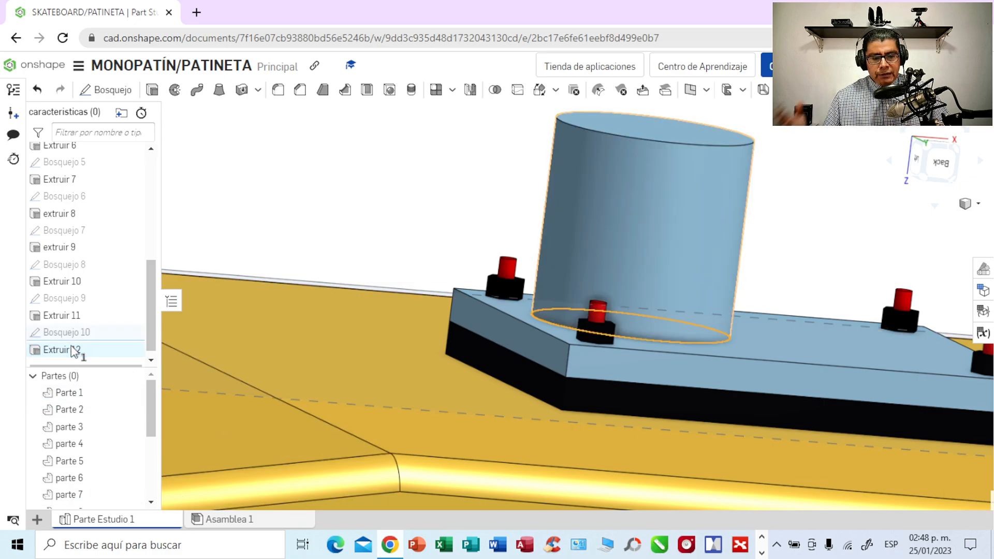
{"action": "left_click", "coordinate": [268, 217]}
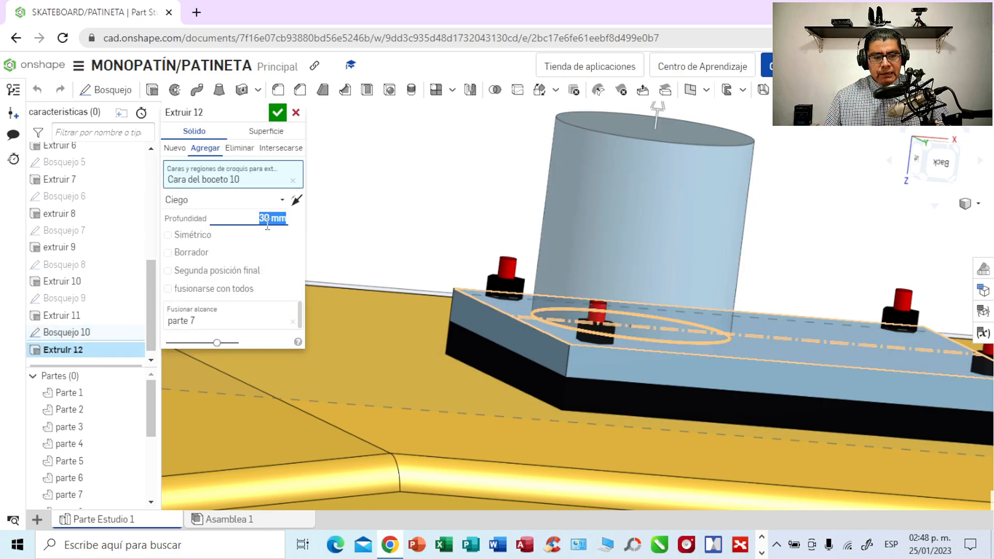
{"action": "key", "text": "BackSpace"}
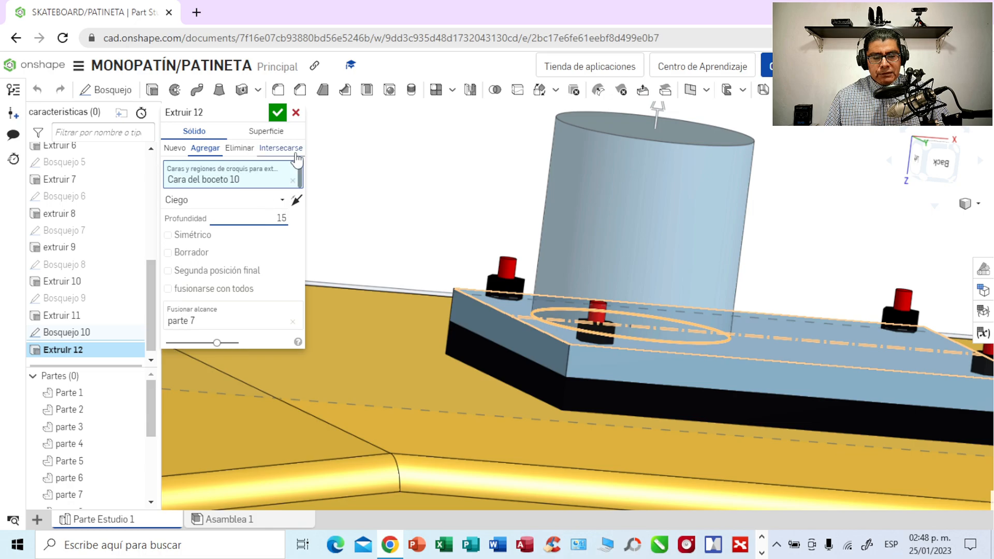
{"action": "left_click", "coordinate": [277, 113]}
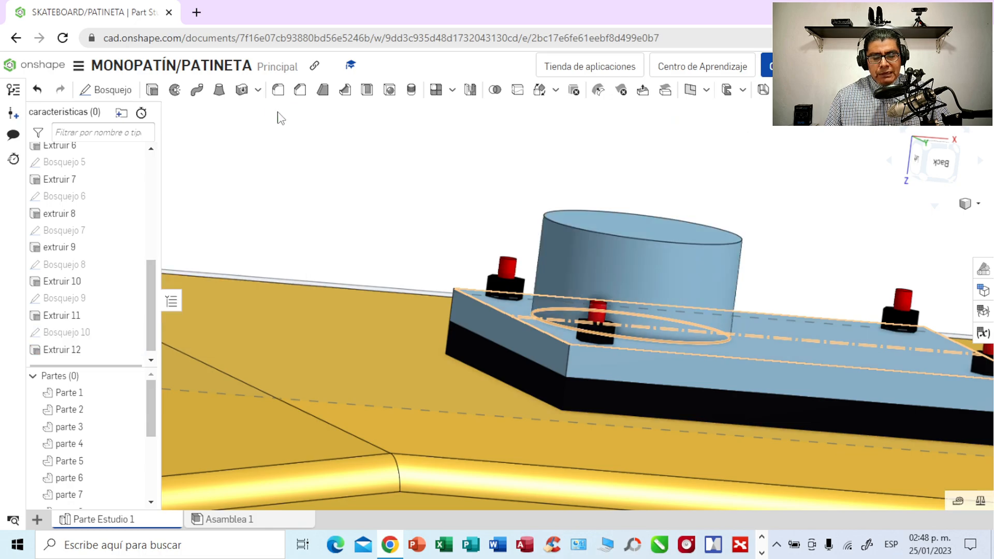
- Change the cylinder's extrusion from adding to the plate to creating a new part
{"action": "mouse_move", "coordinate": [416, 195]}
{"action": "right_mouse_down"}
{"action": "mouse_move", "coordinate": [405, 229]}
{"action": "mouse_move", "coordinate": [406, 192]}
{"action": "right_mouse_up"}
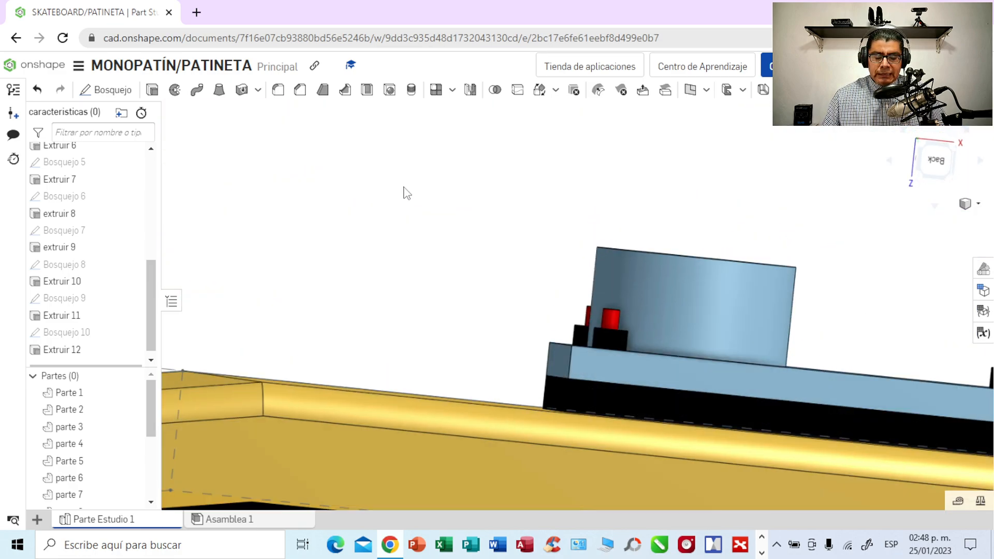
{"action": "scroll", "coordinate": [405, 192], "scroll_direction": "down", "scroll_amount": 2}
{"action": "right_click_drag", "start_coordinate": [404, 188], "coordinate": [374, 257]}
{"action": "right_click_drag", "start_coordinate": [761, 213], "coordinate": [562, 282]}
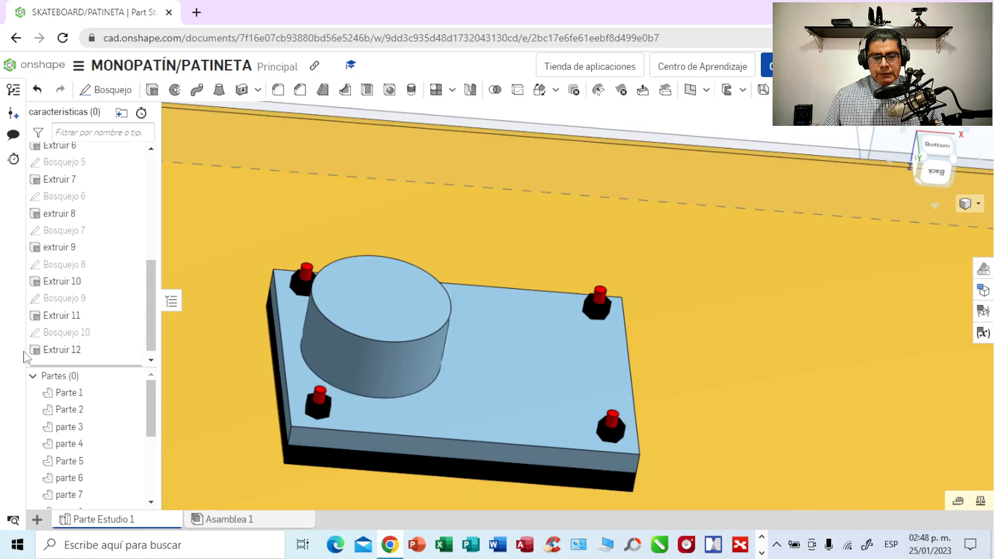
{"action": "double_click", "coordinate": [68, 350]}
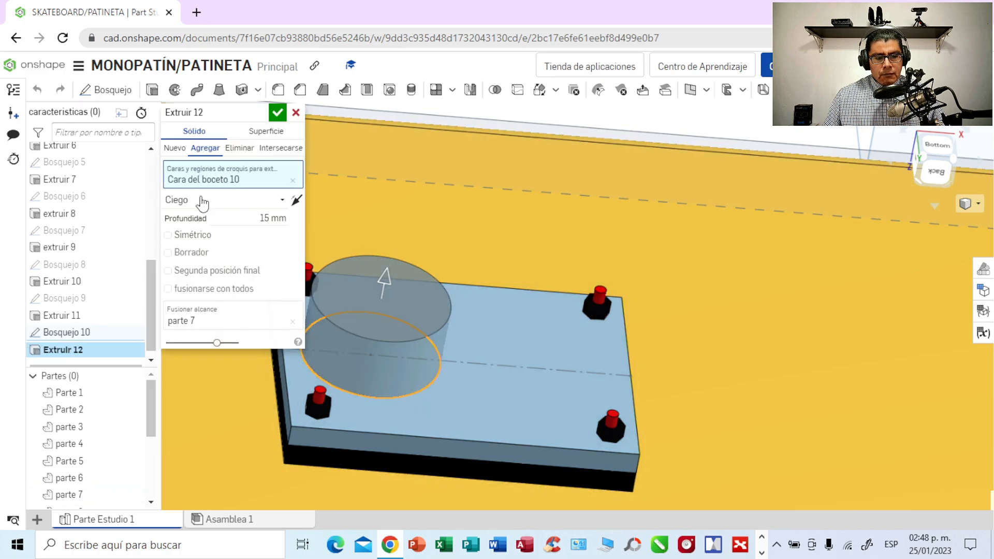
{"action": "left_click", "coordinate": [173, 148]}
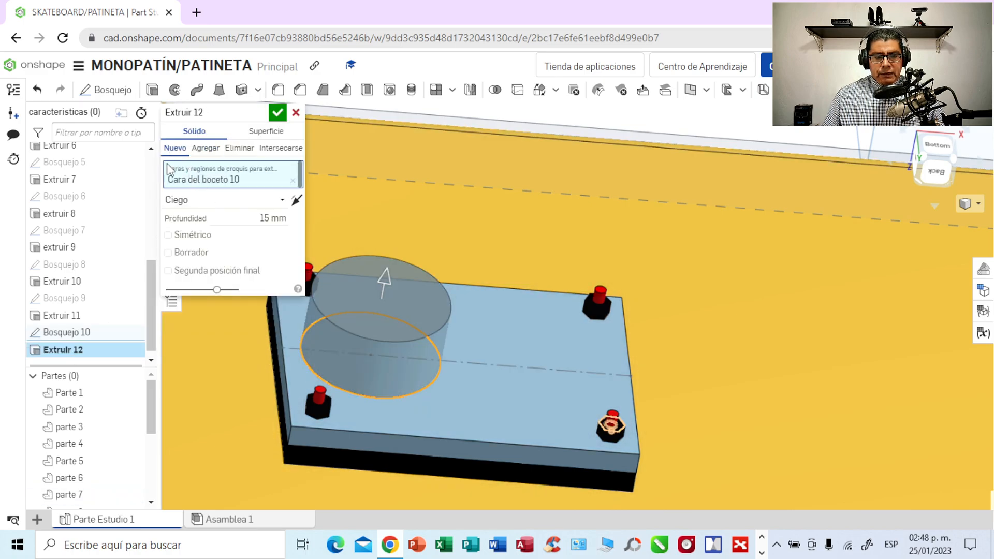
{"action": "left_click", "coordinate": [278, 115]}
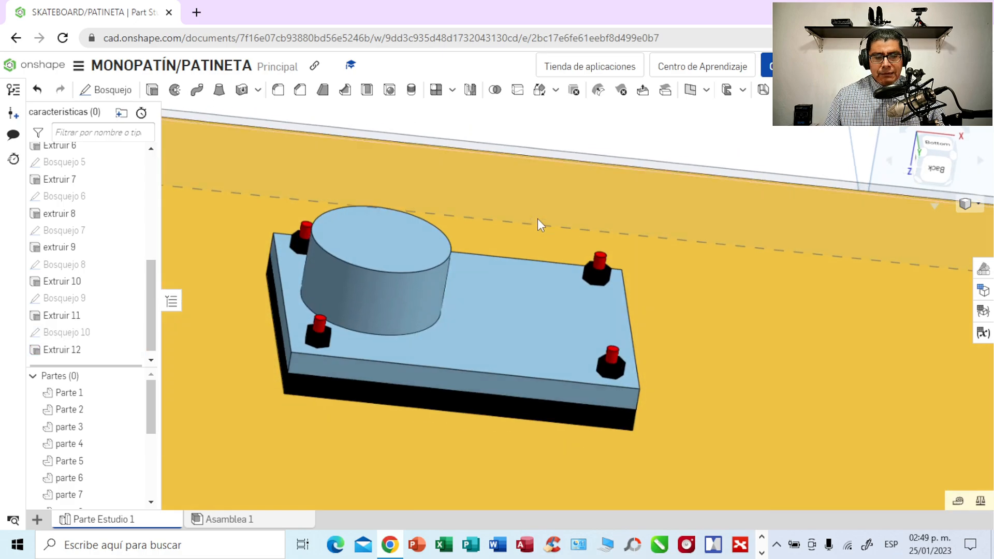
{"action": "double_click", "coordinate": [67, 351]}
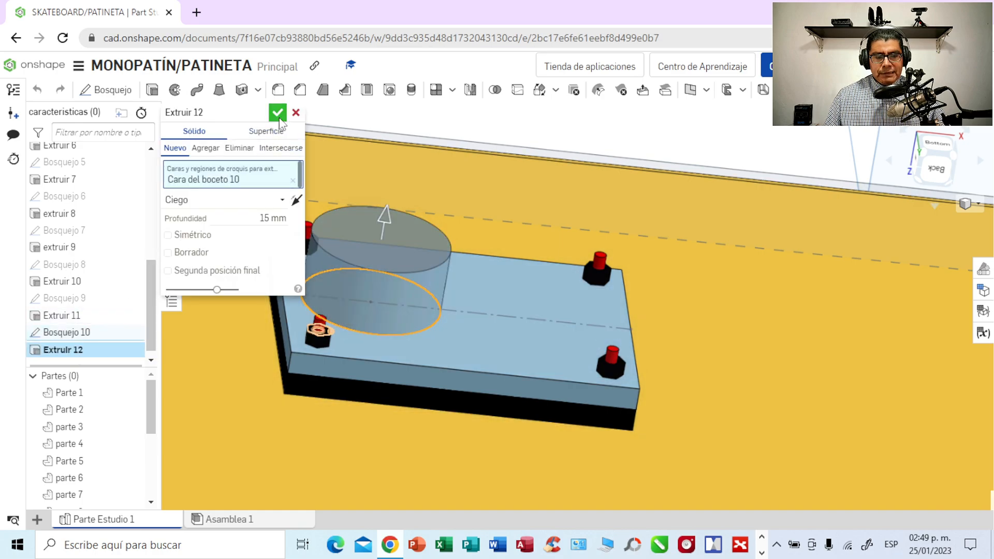
{"action": "left_click", "coordinate": [278, 113]}
- Start a sketch on the cylinder's end face and draw a concentric center point circle about 22.8 mm in diameter
{"action": "right_click_drag", "start_coordinate": [476, 193], "coordinate": [475, 231]}
{"action": "middle_click_drag", "start_coordinate": [474, 230], "coordinate": [515, 144]}
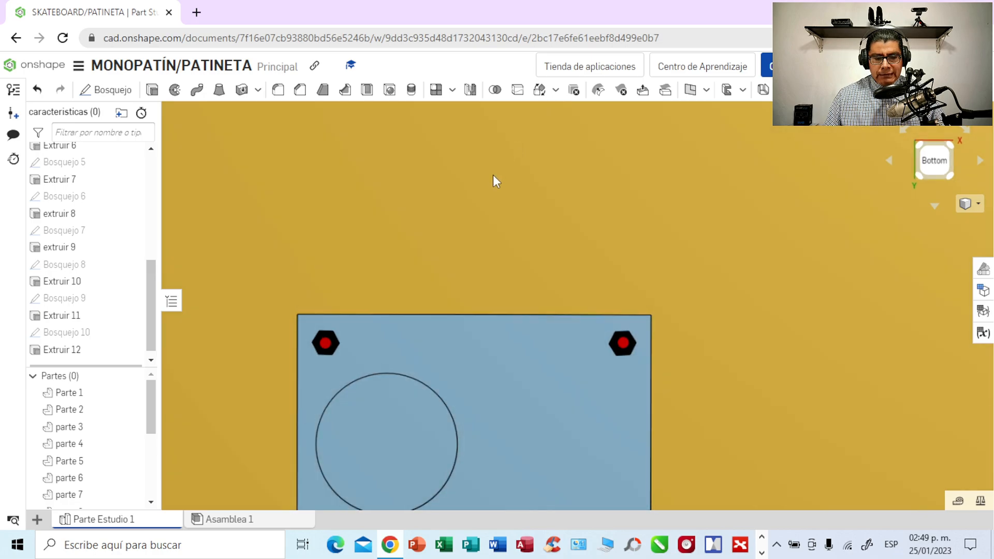
{"action": "middle_click_drag", "start_coordinate": [493, 179], "coordinate": [526, 137]}
{"action": "middle_click_drag", "start_coordinate": [446, 206], "coordinate": [482, 129]}
{"action": "left_click", "coordinate": [450, 303]}
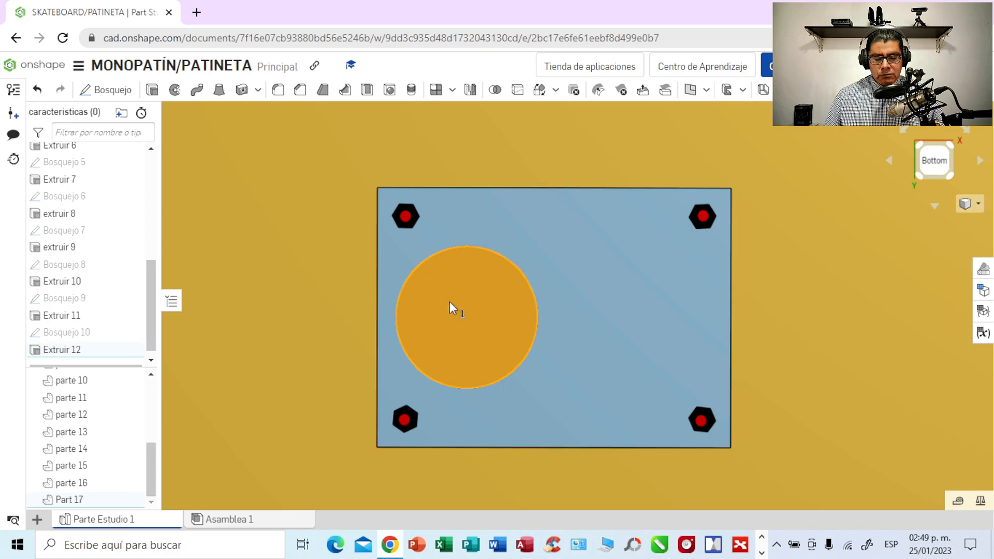
{"action": "left_click", "coordinate": [114, 90]}
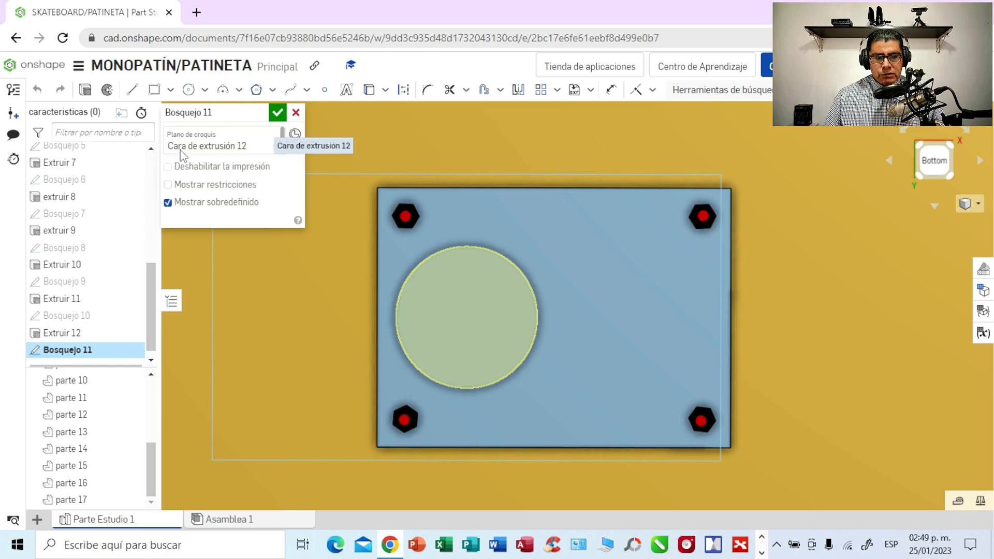
{"action": "left_click", "coordinate": [205, 90]}
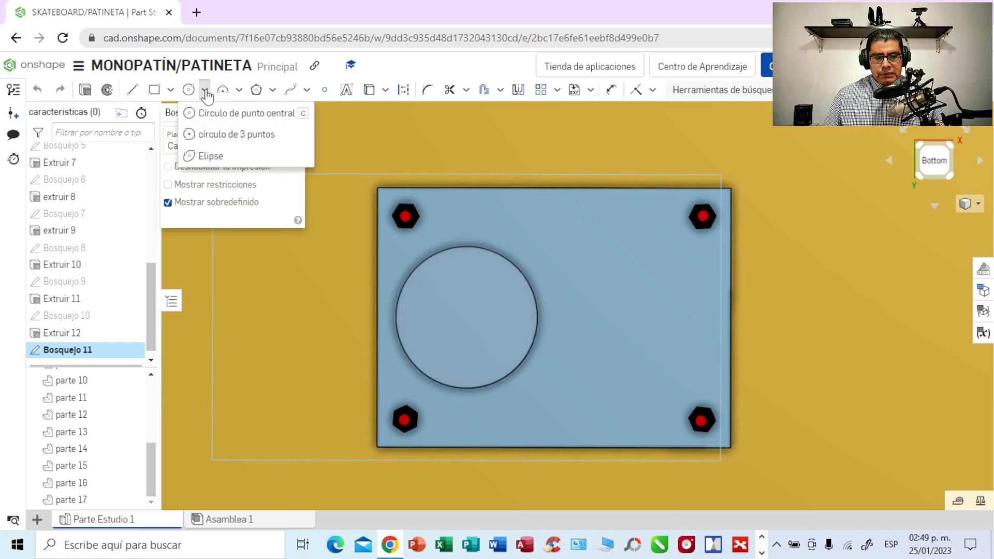
{"action": "left_click", "coordinate": [215, 119]}
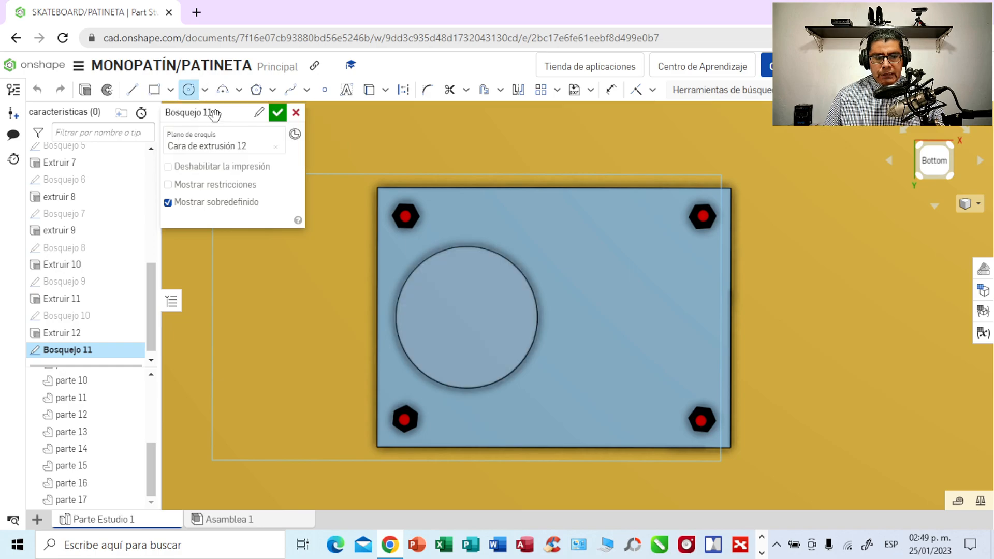
{"action": "left_click", "coordinate": [466, 317]}
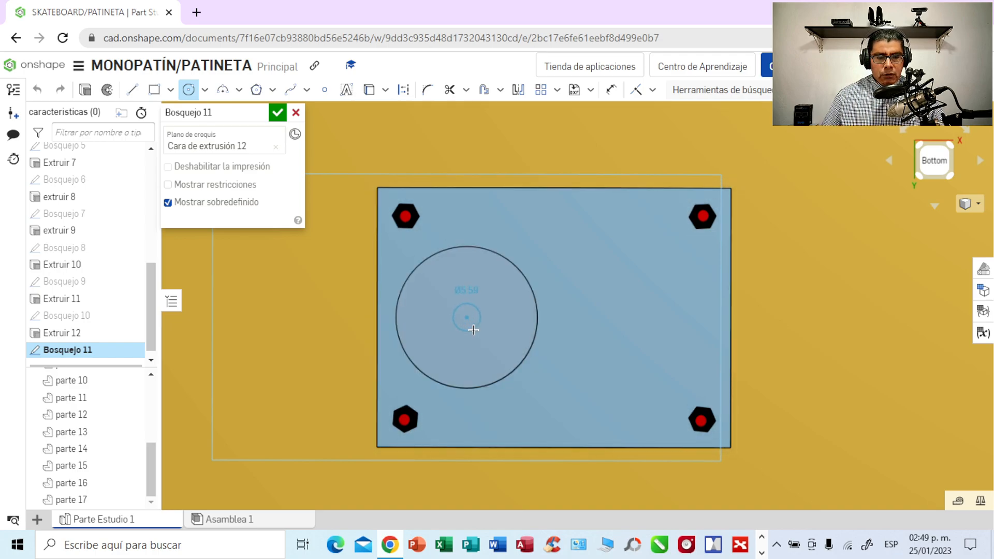
{"action": "left_click", "coordinate": [501, 357]}
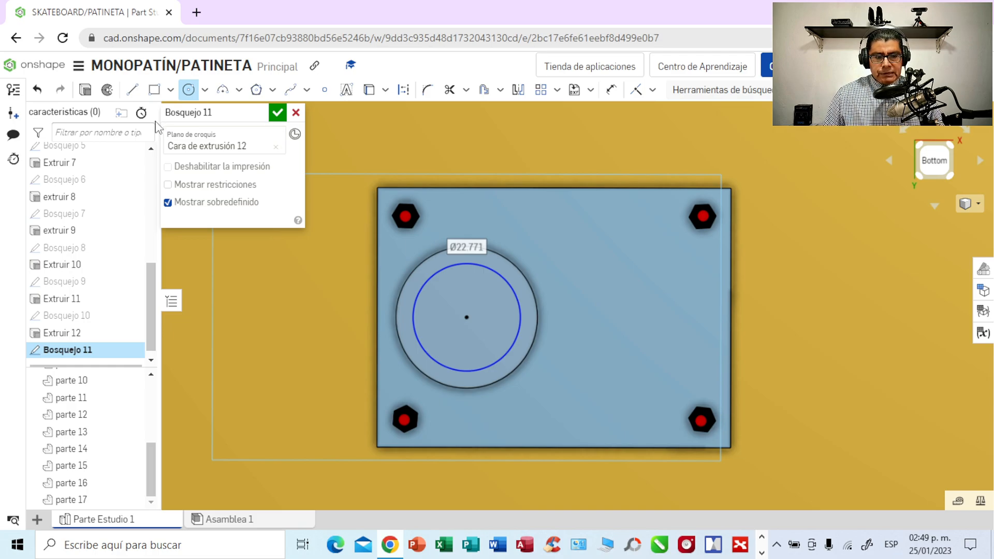
- Set the new inner circle's diameter to 25 mm
{"action": "type", "text": "2"}
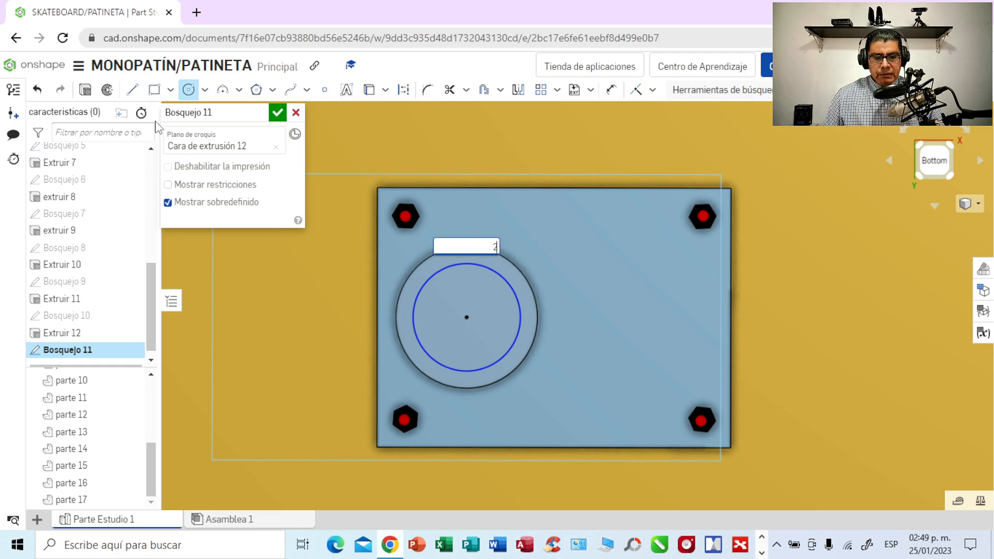
{"action": "type", "text": "5"}
{"action": "key", "text": "Return"}
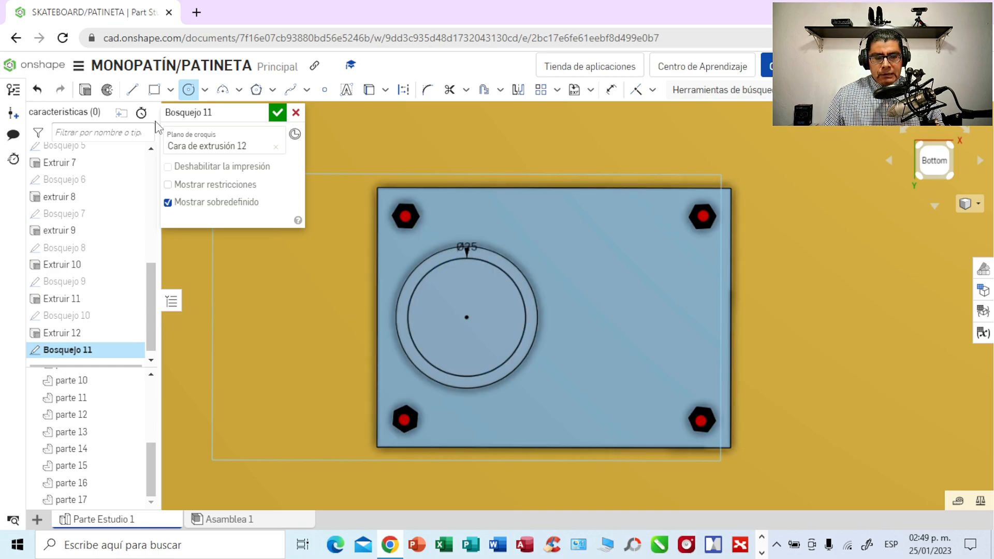
{"action": "left_click", "coordinate": [467, 247]}
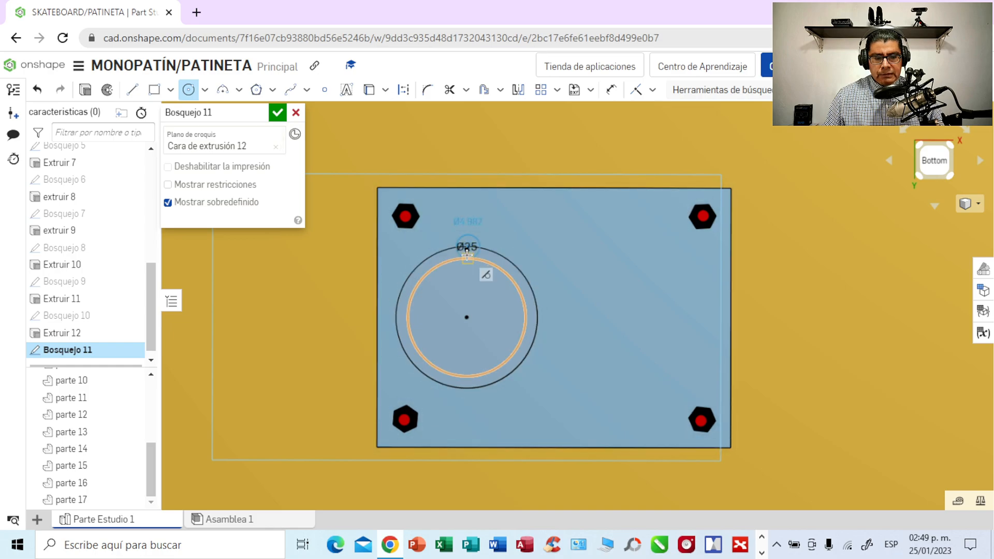
{"action": "left_click", "coordinate": [512, 232]}
{"action": "left_click", "coordinate": [329, 258]}
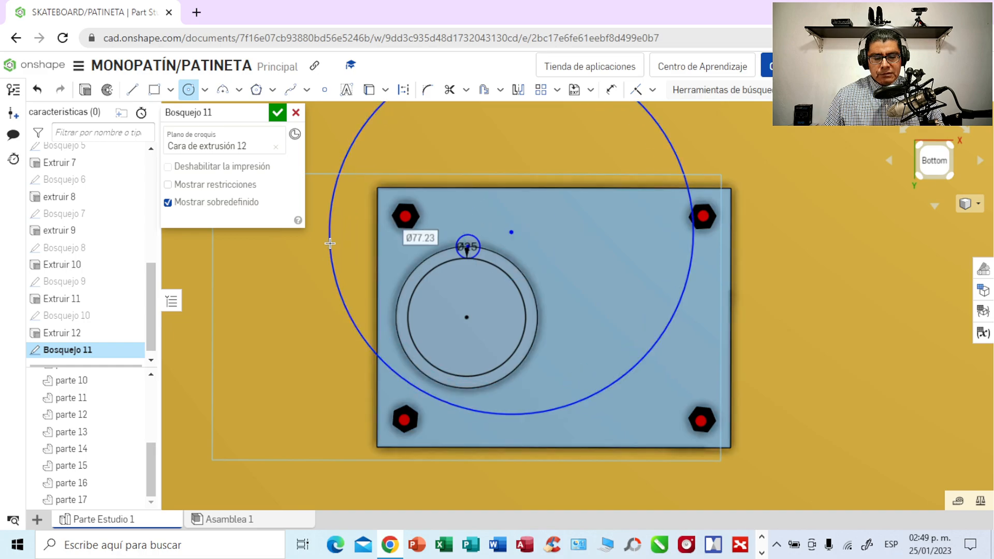
{"action": "left_click", "coordinate": [33, 91]}
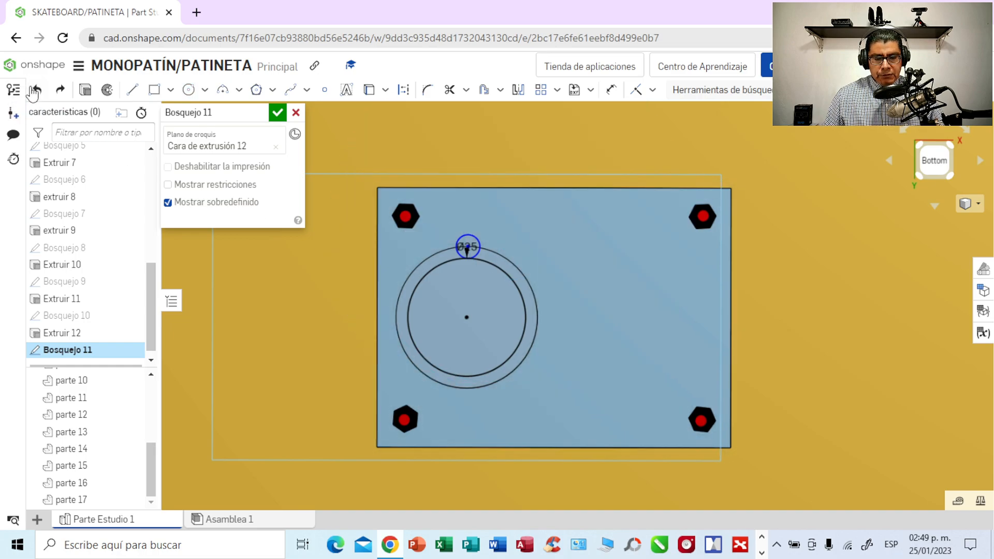
{"action": "left_click", "coordinate": [33, 91]}
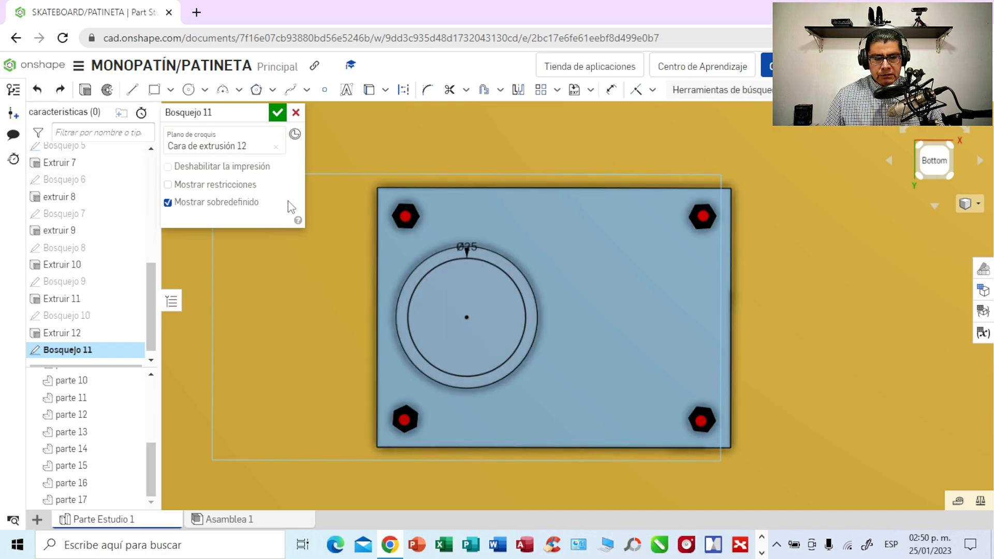
- Move the inner circle's 25 mm diameter label up and away from the two concentric circles
{"action": "double_click", "coordinate": [469, 248]}
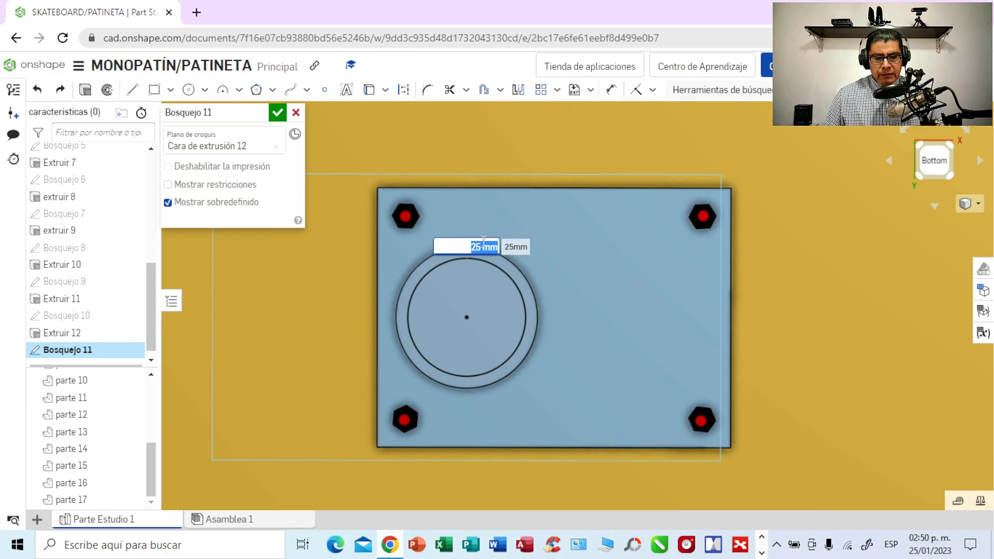
{"action": "left_click", "coordinate": [484, 204]}
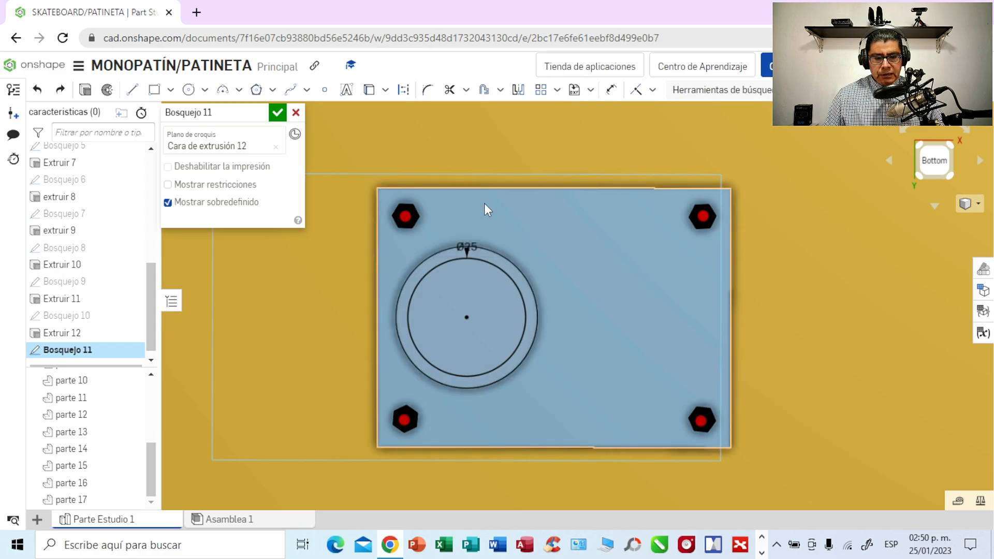
{"action": "left_click_drag", "start_coordinate": [473, 240], "coordinate": [530, 208]}
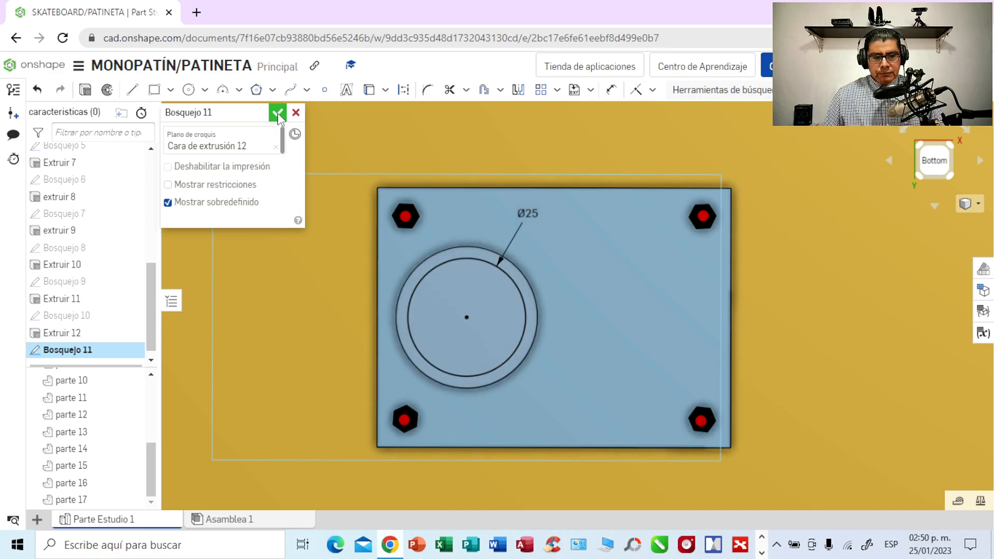
- Extrude the 25 mm circle 15 mm outward from the cylinder's end face, adding it to the existing cylinder
{"action": "left_click", "coordinate": [87, 91]}
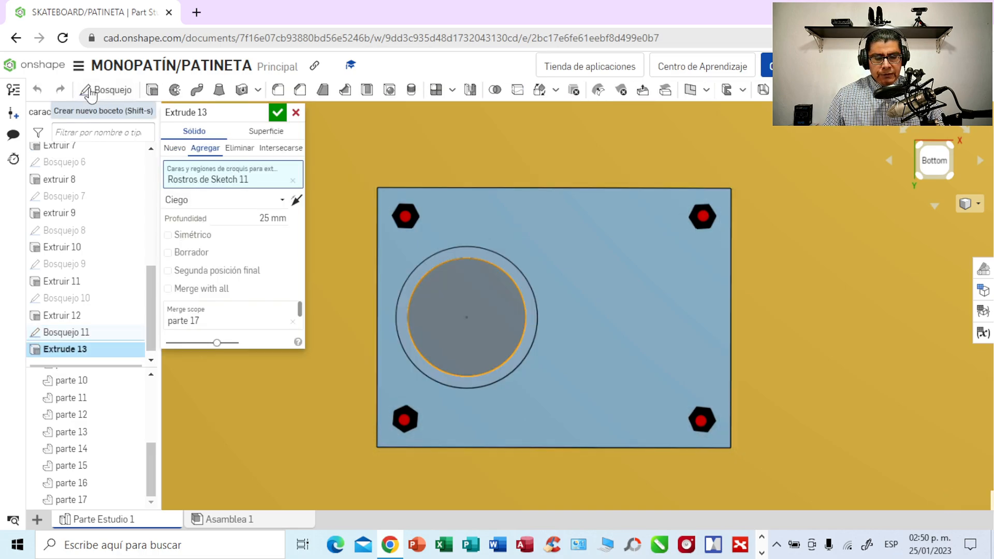
{"action": "left_click", "coordinate": [269, 217]}
{"action": "key", "text": "BackSpace"}
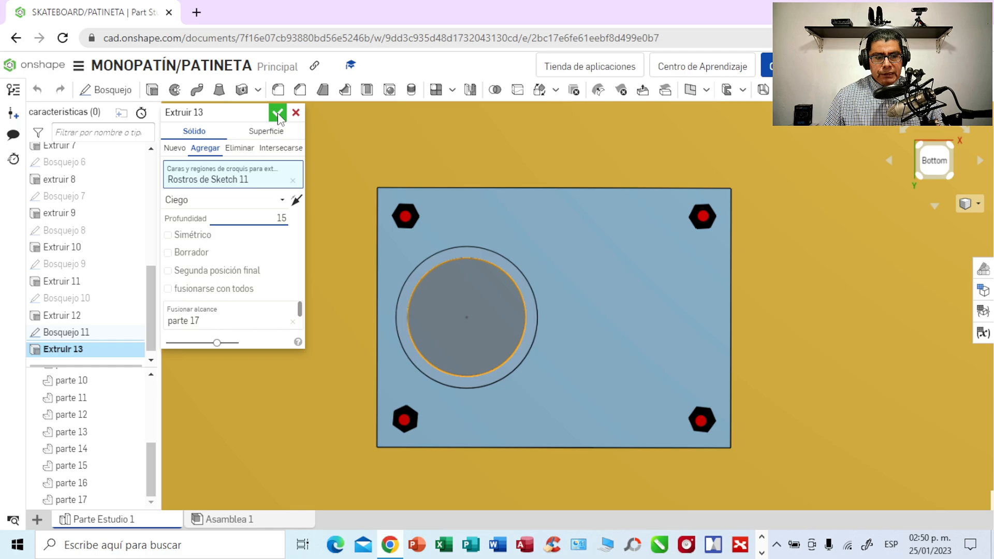
{"action": "right_click_drag", "start_coordinate": [477, 169], "coordinate": [528, 145]}
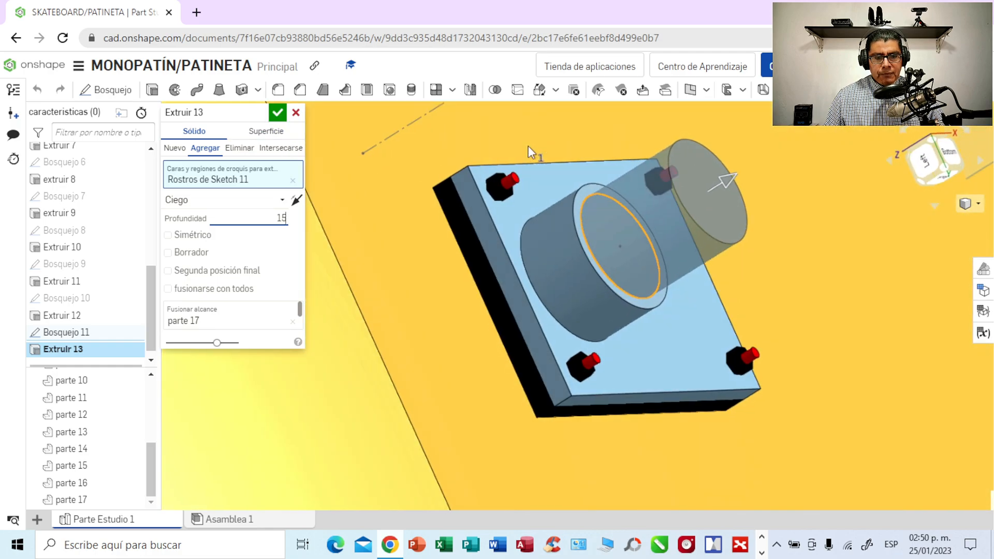
{"action": "left_click", "coordinate": [280, 112]}
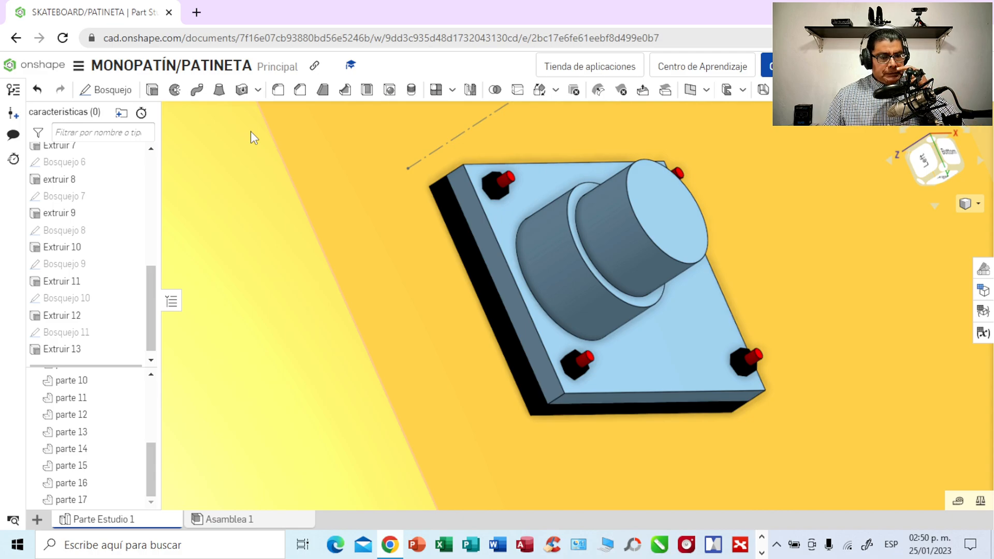
- Edit the smaller cylinder's extrusion and set its depth to 10 mm
{"action": "double_click", "coordinate": [67, 350]}
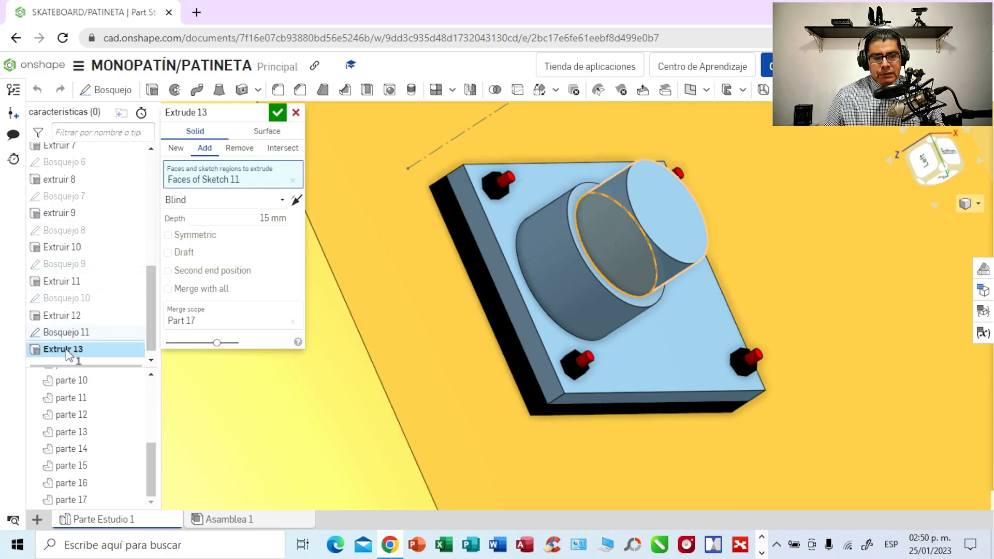
{"action": "left_click", "coordinate": [265, 222]}
{"action": "left_click", "coordinate": [269, 218]}
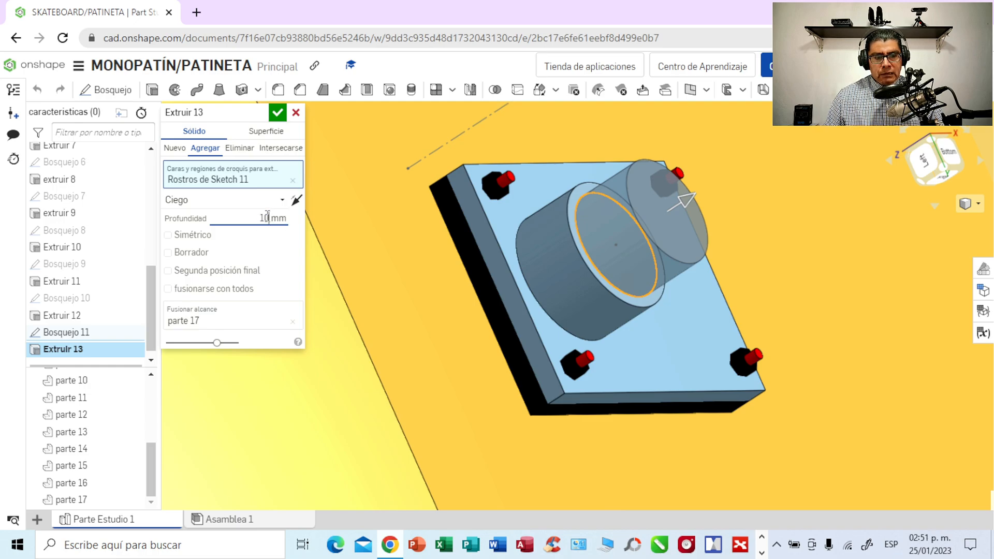
{"action": "left_click", "coordinate": [277, 111]}
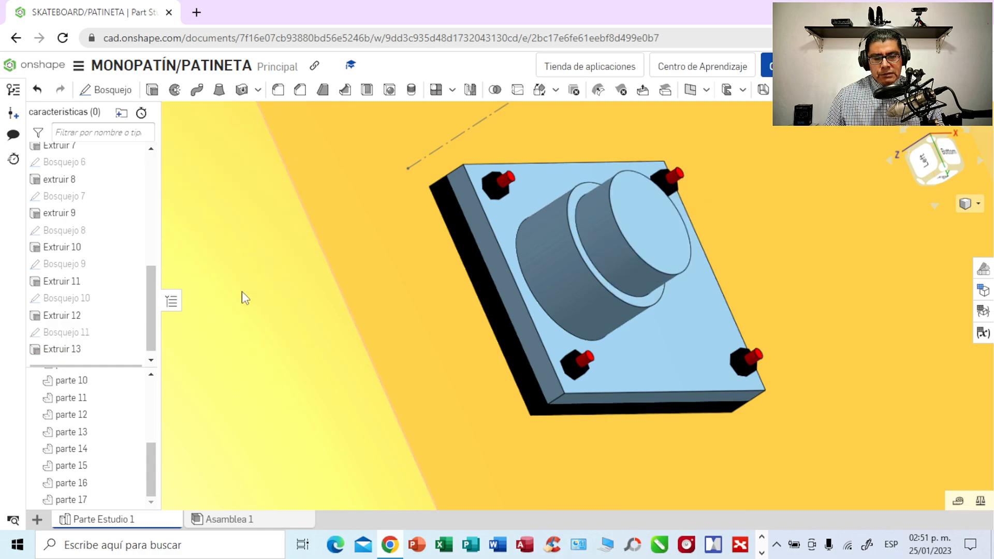
{"action": "left_click", "coordinate": [630, 228]}
{"action": "left_click", "coordinate": [620, 252]}
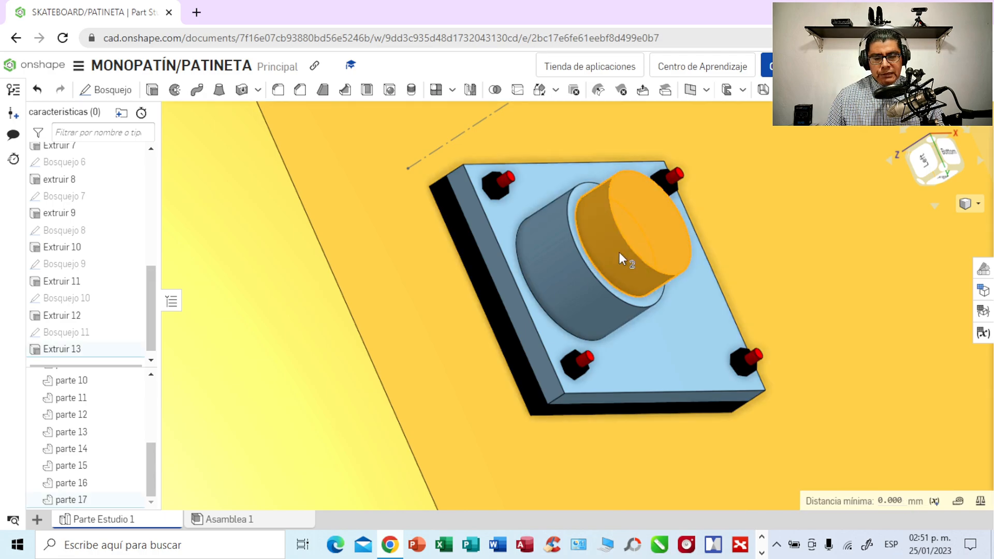
{"action": "right_click", "coordinate": [620, 252]}
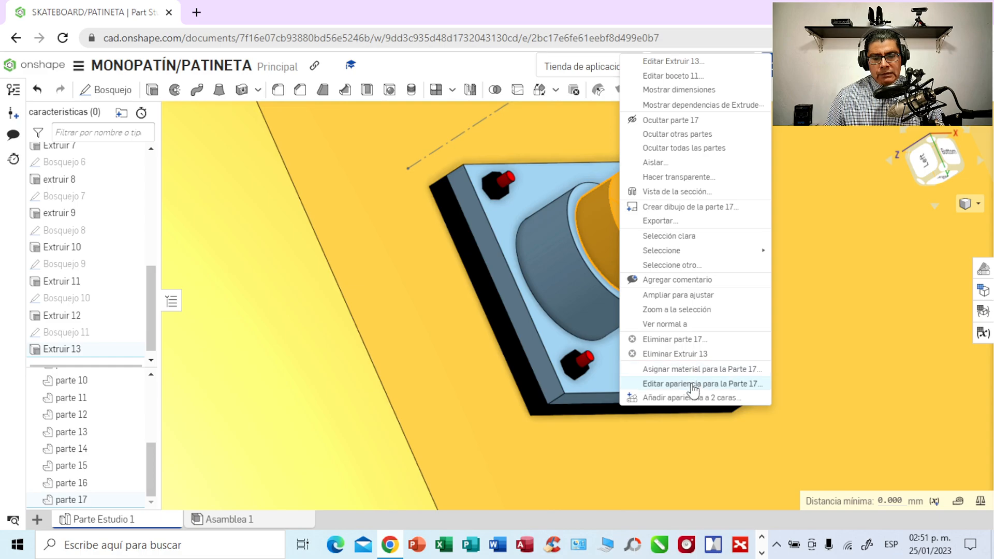
{"action": "left_click", "coordinate": [693, 385]}
{"action": "left_click", "coordinate": [167, 294]}
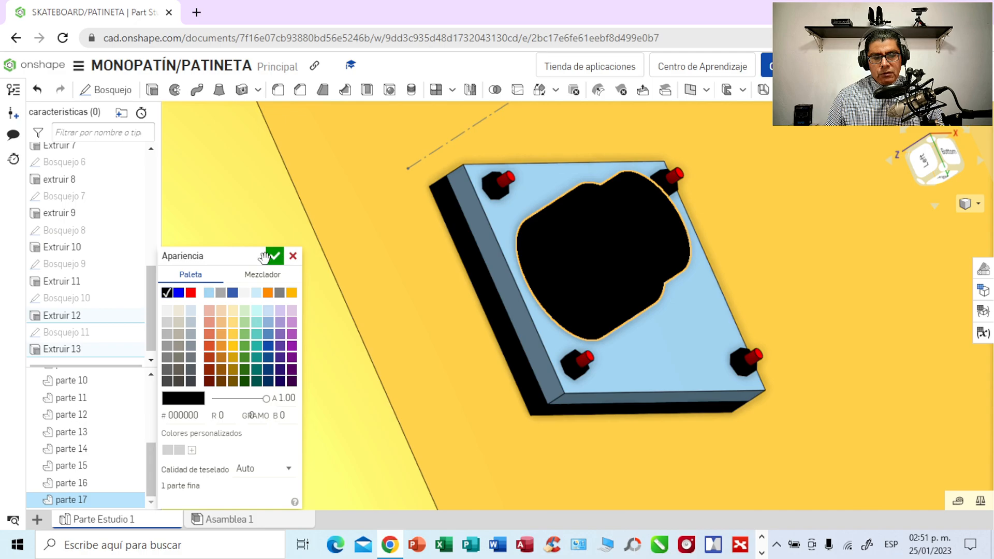
{"action": "left_click", "coordinate": [560, 280]}
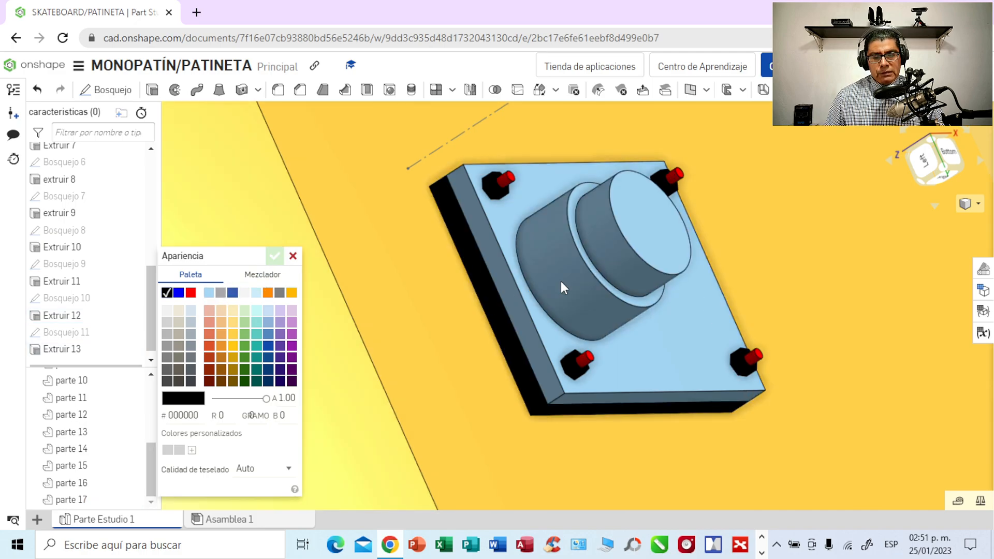
{"action": "left_click", "coordinate": [612, 249]}
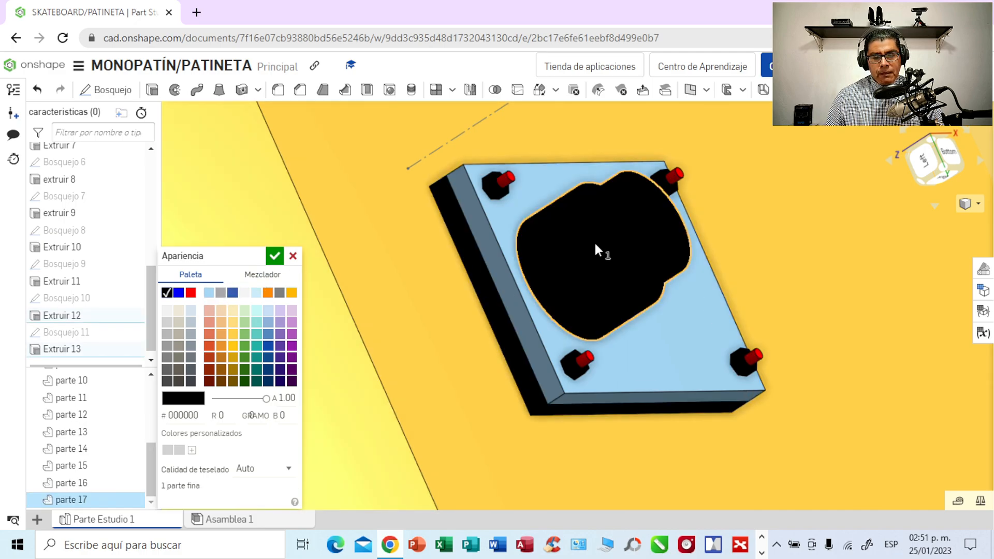
{"action": "left_click", "coordinate": [293, 257]}
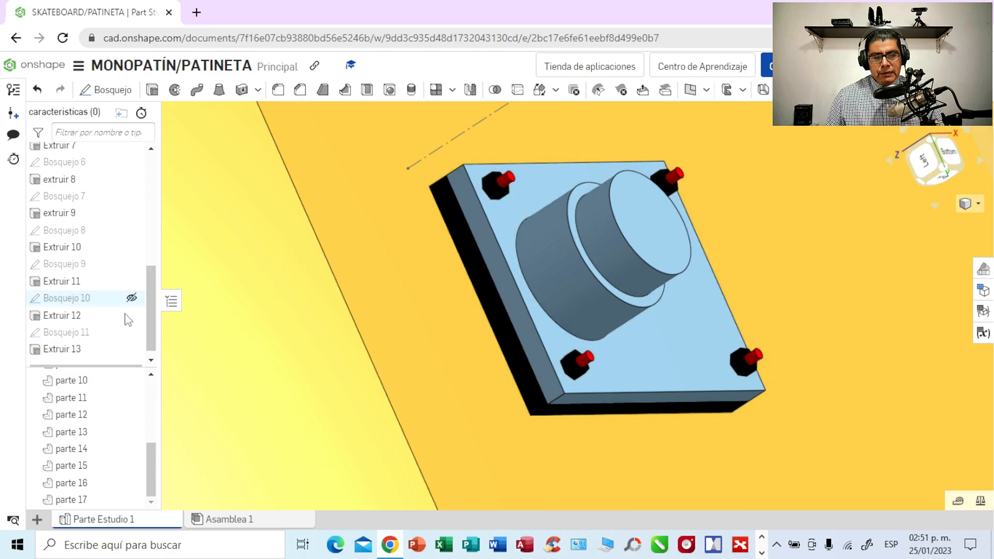
- Change the smaller cylinder's extrusion from adding to the larger cylinder to creating a new part
{"action": "double_click", "coordinate": [70, 353]}
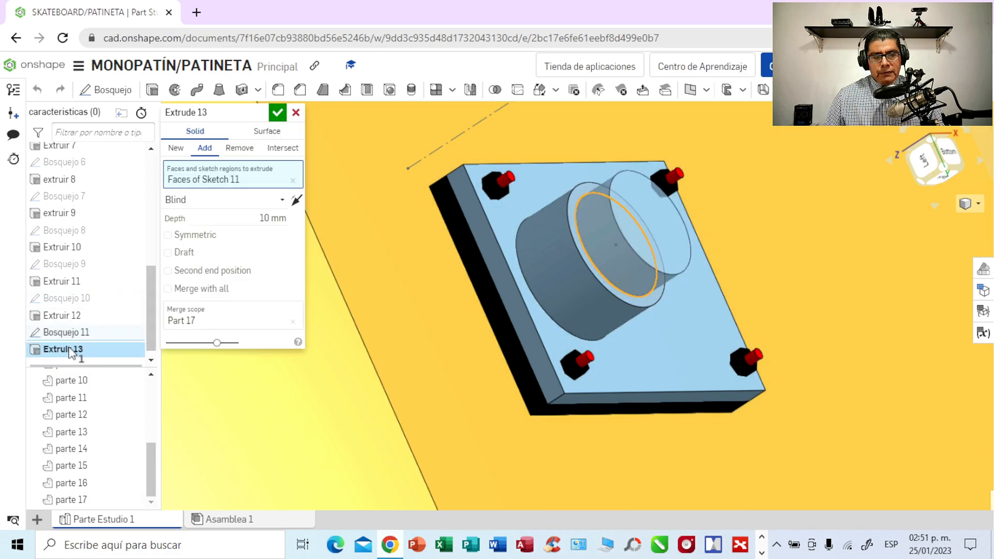
{"action": "left_click", "coordinate": [175, 149]}
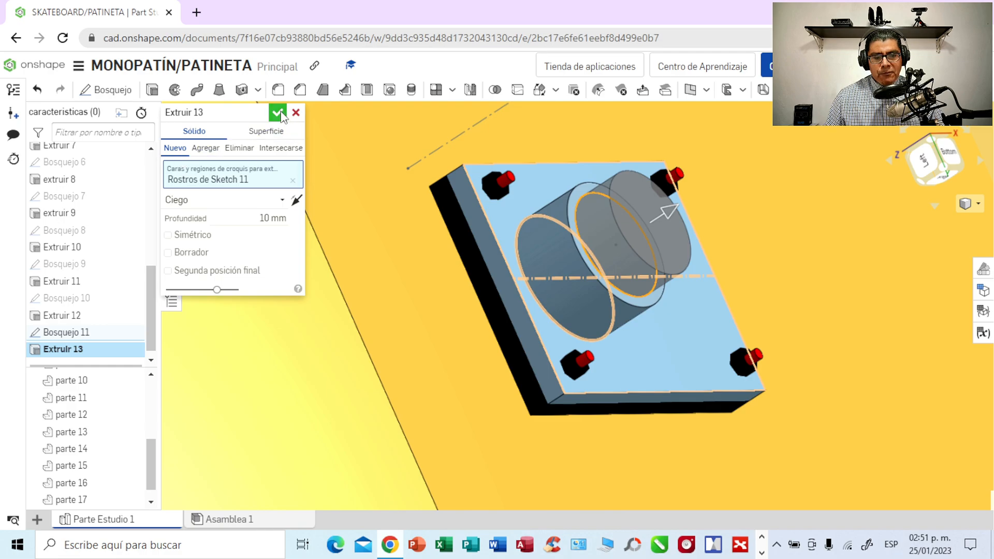
{"action": "left_click", "coordinate": [278, 113]}
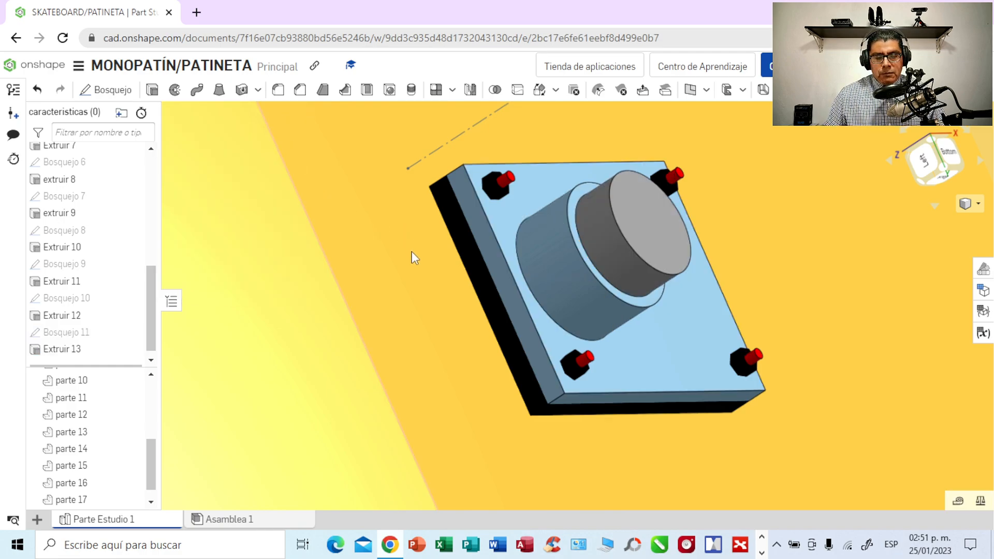
- Edit the smaller cylinder part's appearance and colour it black (000000)
{"action": "left_click", "coordinate": [617, 247]}
{"action": "right_click", "coordinate": [617, 247]}
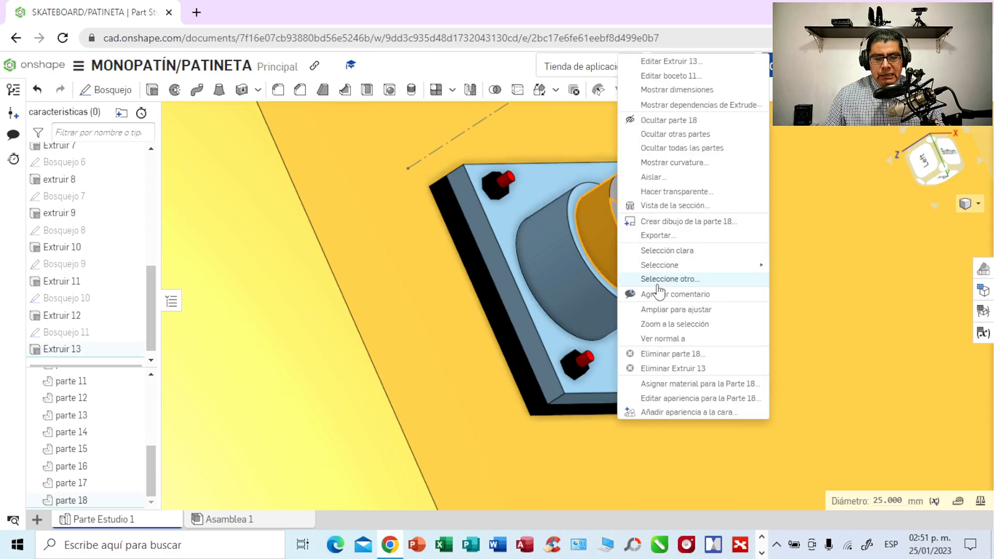
{"action": "left_click", "coordinate": [676, 398]}
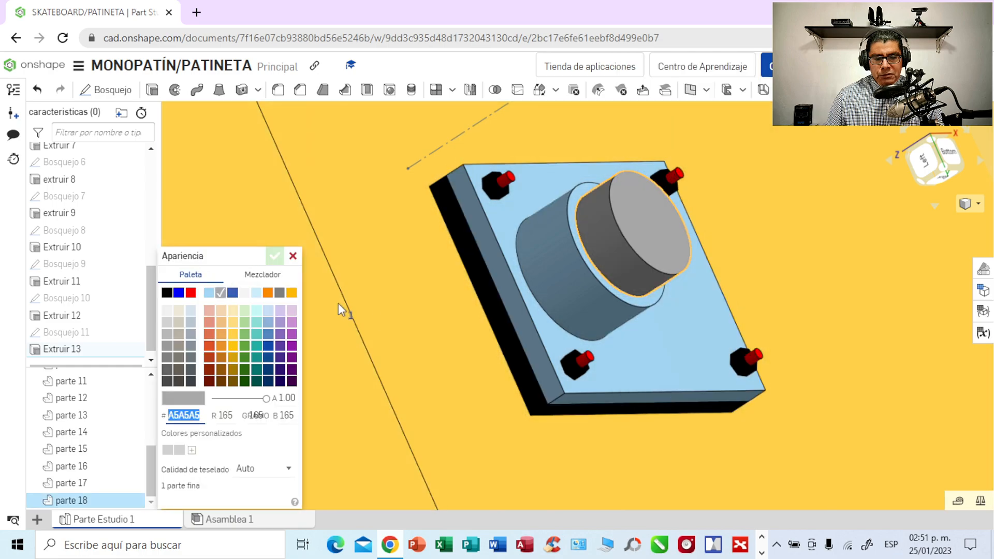
{"action": "left_click", "coordinate": [167, 294]}
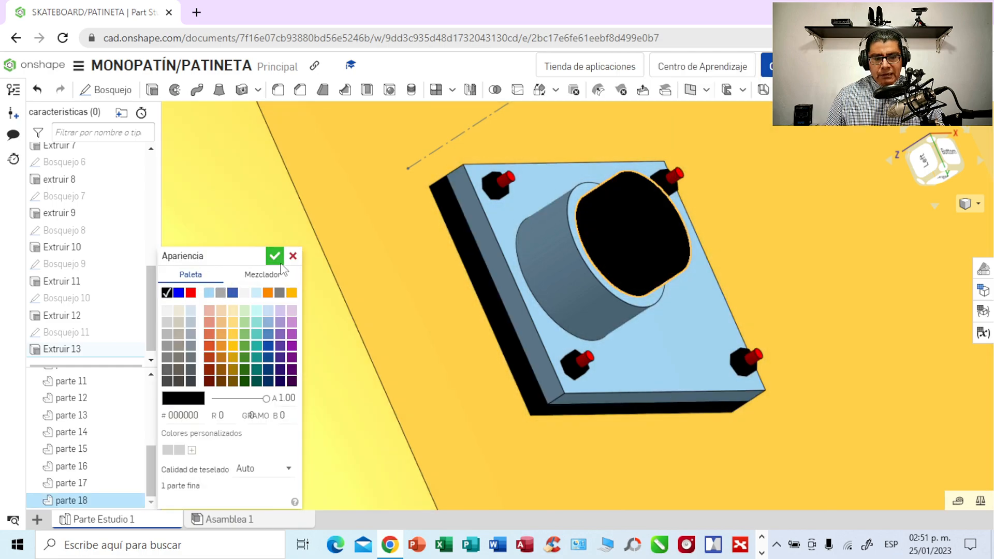
{"action": "left_click", "coordinate": [275, 256]}
- Examine the bolted mounting plate and its stacked cylinders up close, straight on from the bottom view
{"action": "mouse_move", "coordinate": [474, 315]}
{"action": "right_mouse_down"}
{"action": "mouse_move", "coordinate": [455, 315]}
{"action": "mouse_move", "coordinate": [443, 296]}
{"action": "mouse_move", "coordinate": [411, 339]}
{"action": "mouse_move", "coordinate": [413, 364]}
{"action": "mouse_move", "coordinate": [450, 262]}
{"action": "mouse_move", "coordinate": [471, 275]}
{"action": "mouse_move", "coordinate": [464, 284]}
{"action": "mouse_move", "coordinate": [417, 263]}
{"action": "mouse_move", "coordinate": [456, 291]}
{"action": "mouse_move", "coordinate": [449, 351]}
{"action": "right_mouse_up"}
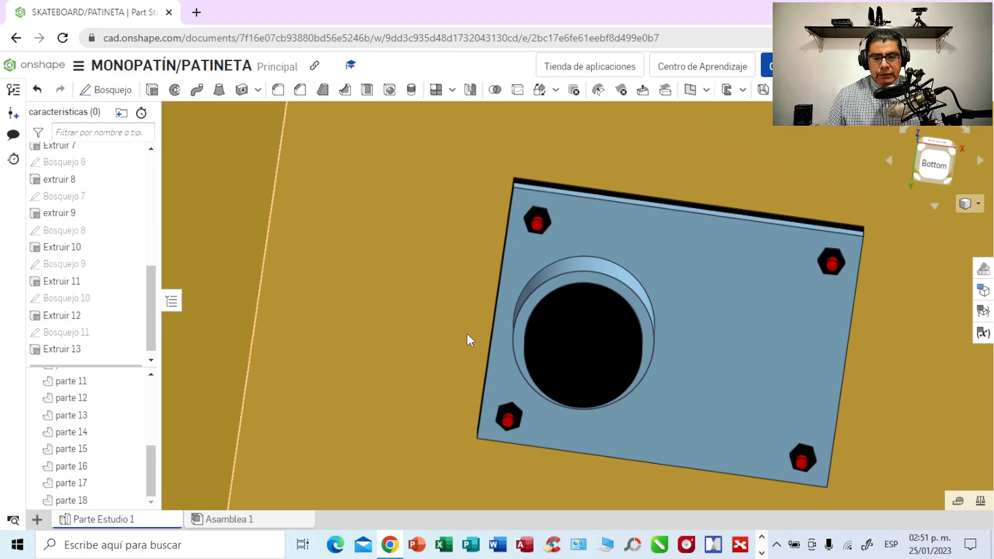
{"action": "middle_click_drag", "start_coordinate": [393, 328], "coordinate": [242, 328]}
{"action": "mouse_move", "coordinate": [865, 391]}
{"action": "right_mouse_down"}
{"action": "mouse_move", "coordinate": [877, 389]}
{"action": "mouse_move", "coordinate": [856, 395]}
{"action": "mouse_move", "coordinate": [863, 379]}
{"action": "right_mouse_up"}
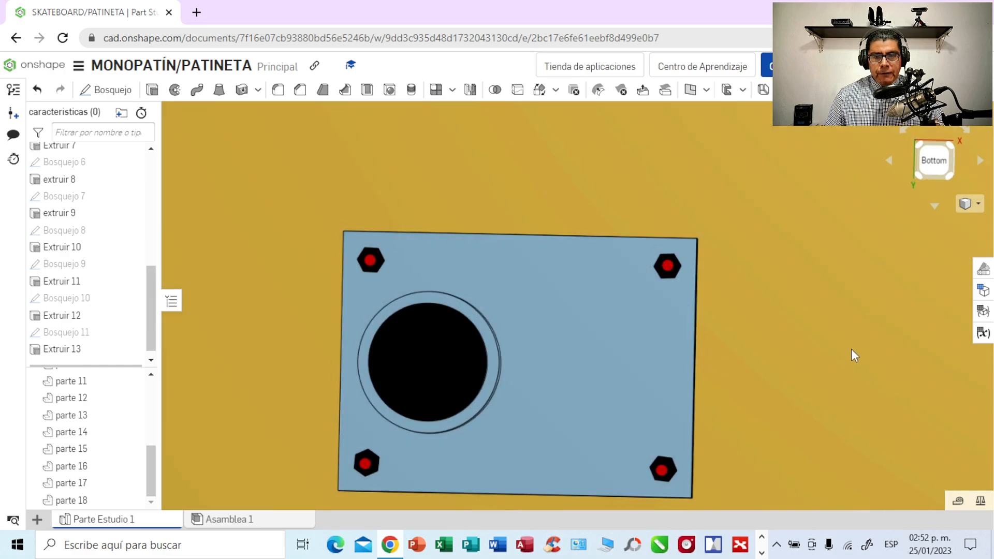
{"action": "left_click", "coordinate": [925, 161]}
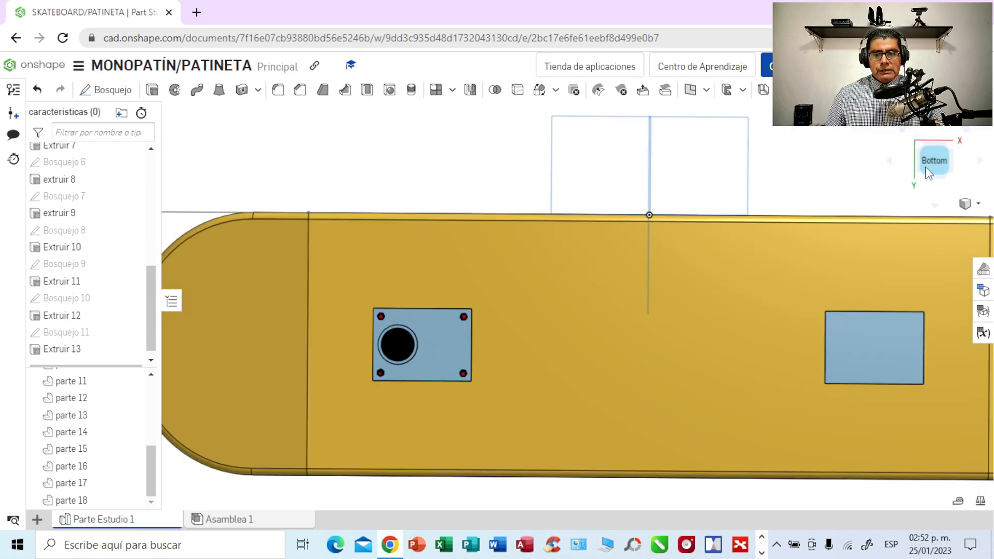
{"action": "scroll", "coordinate": [396, 241], "scroll_direction": "up", "scroll_amount": 3}
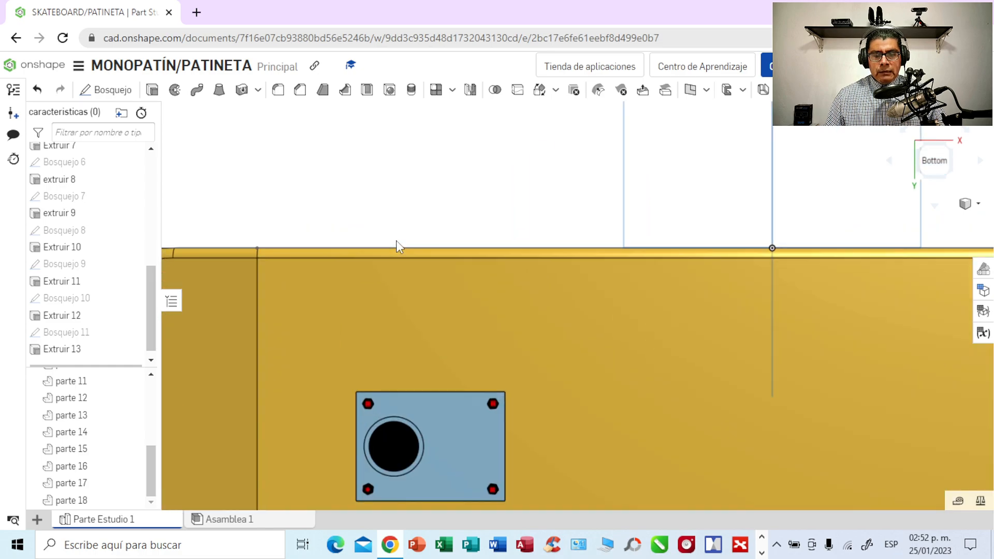
{"action": "scroll", "coordinate": [396, 241], "scroll_direction": "up", "scroll_amount": 3}
{"action": "middle_click_drag", "start_coordinate": [375, 355], "coordinate": [427, 109]}
{"action": "middle_click_drag", "start_coordinate": [416, 250], "coordinate": [447, 143]}
{"action": "middle_click_drag", "start_coordinate": [458, 186], "coordinate": [486, 117]}
{"action": "scroll", "coordinate": [562, 211], "scroll_direction": "up", "scroll_amount": 3}
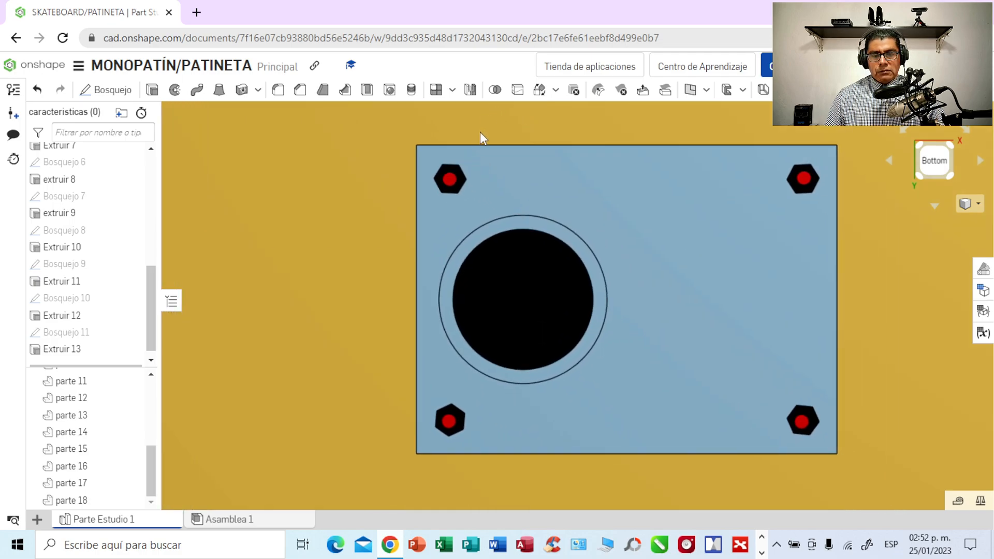